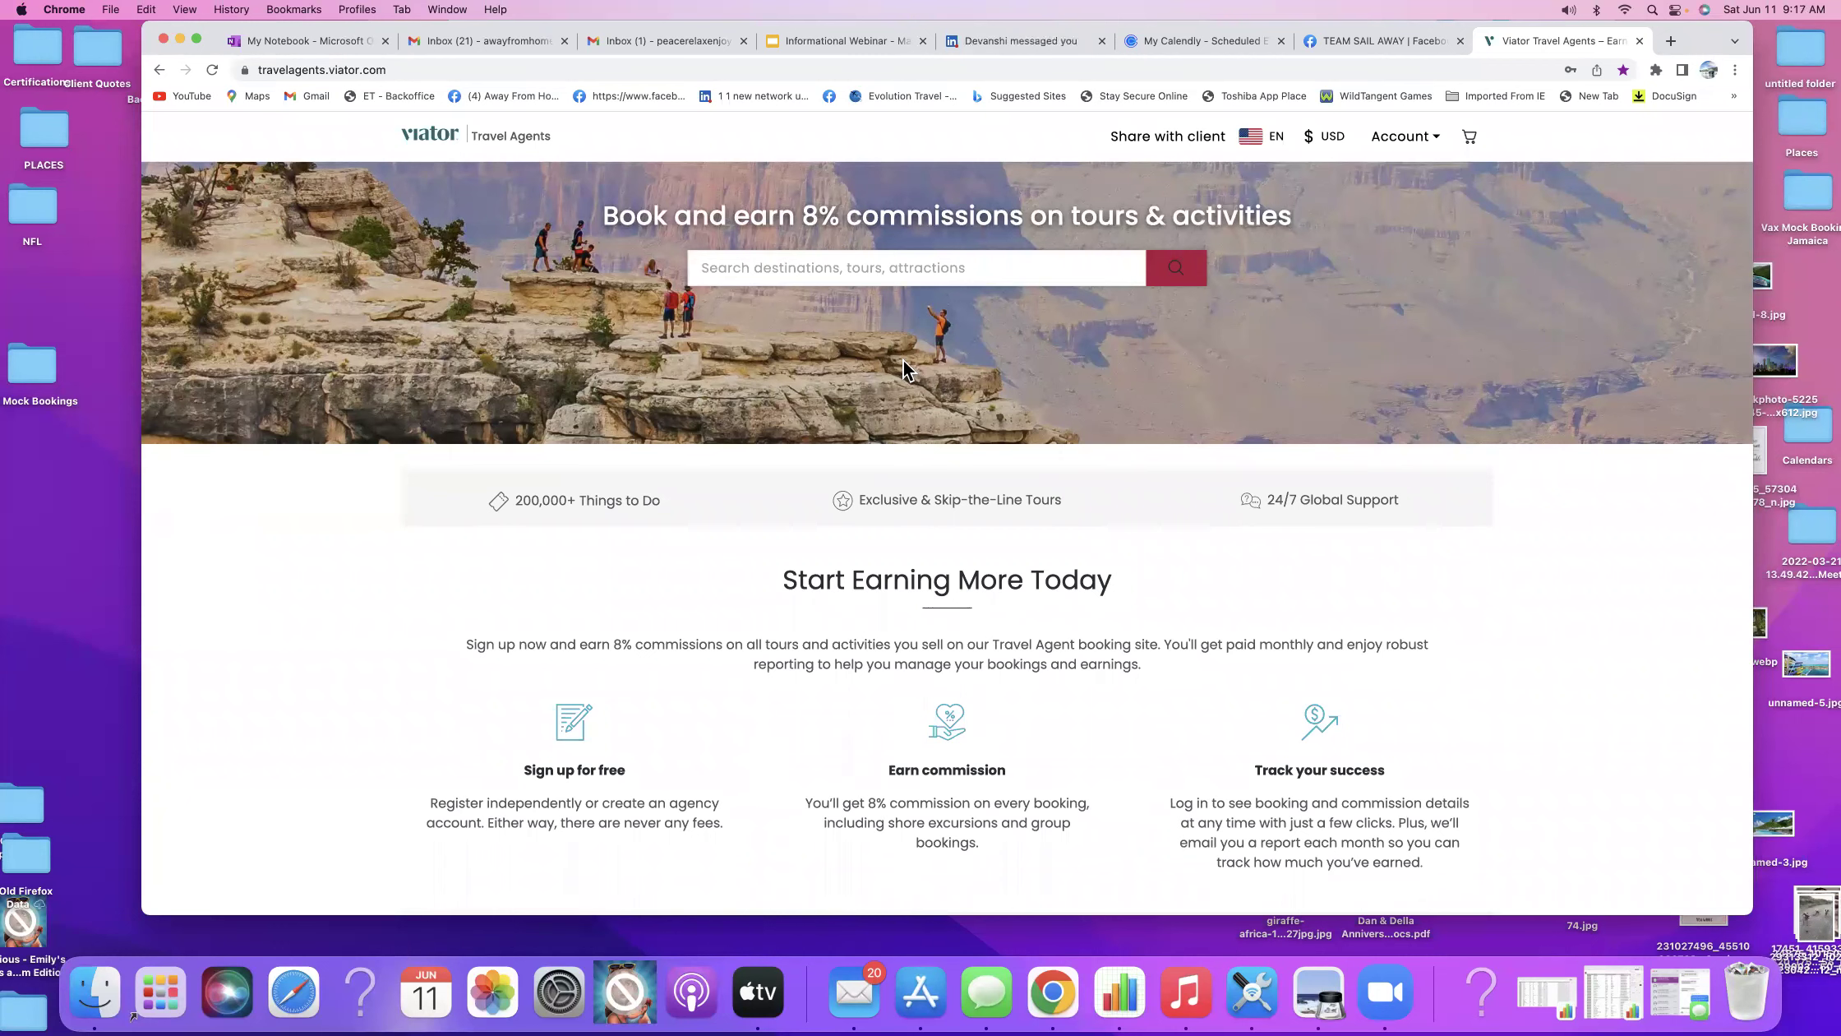
Log in to the travel agent account with the saved credentials.
scroll(901, 360, down, 1)
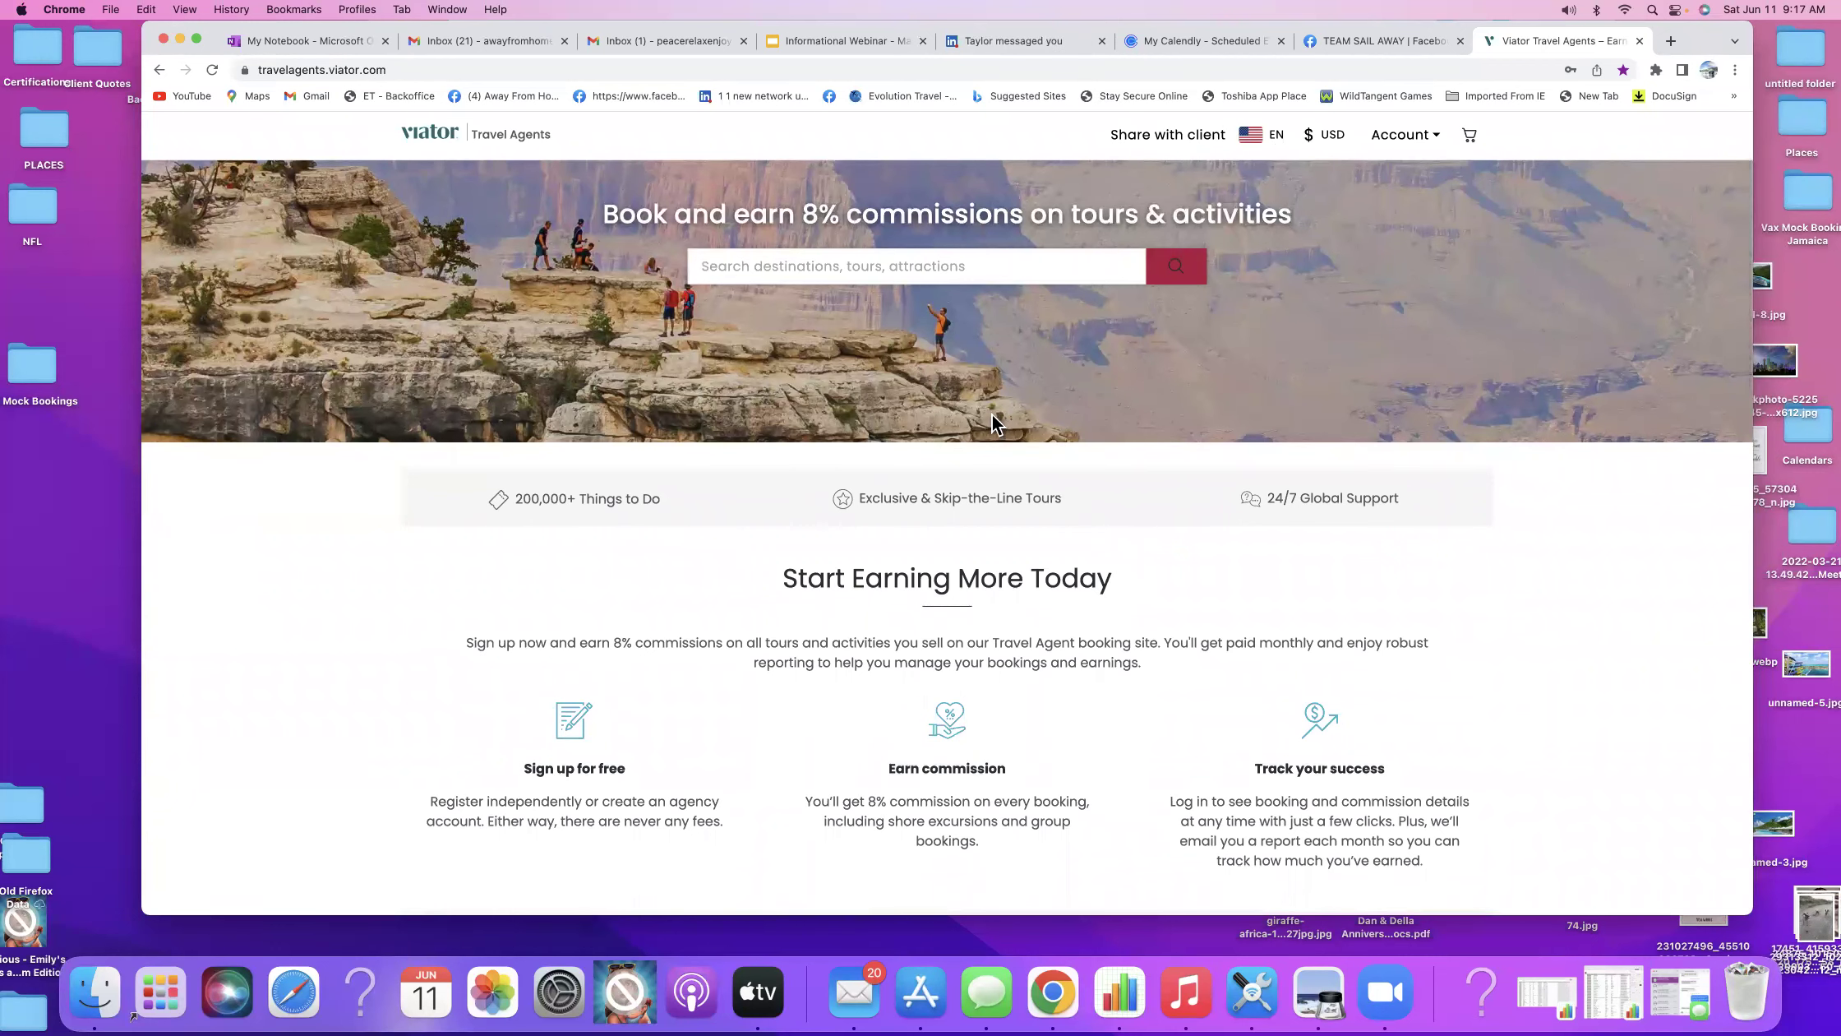
click(1393, 142)
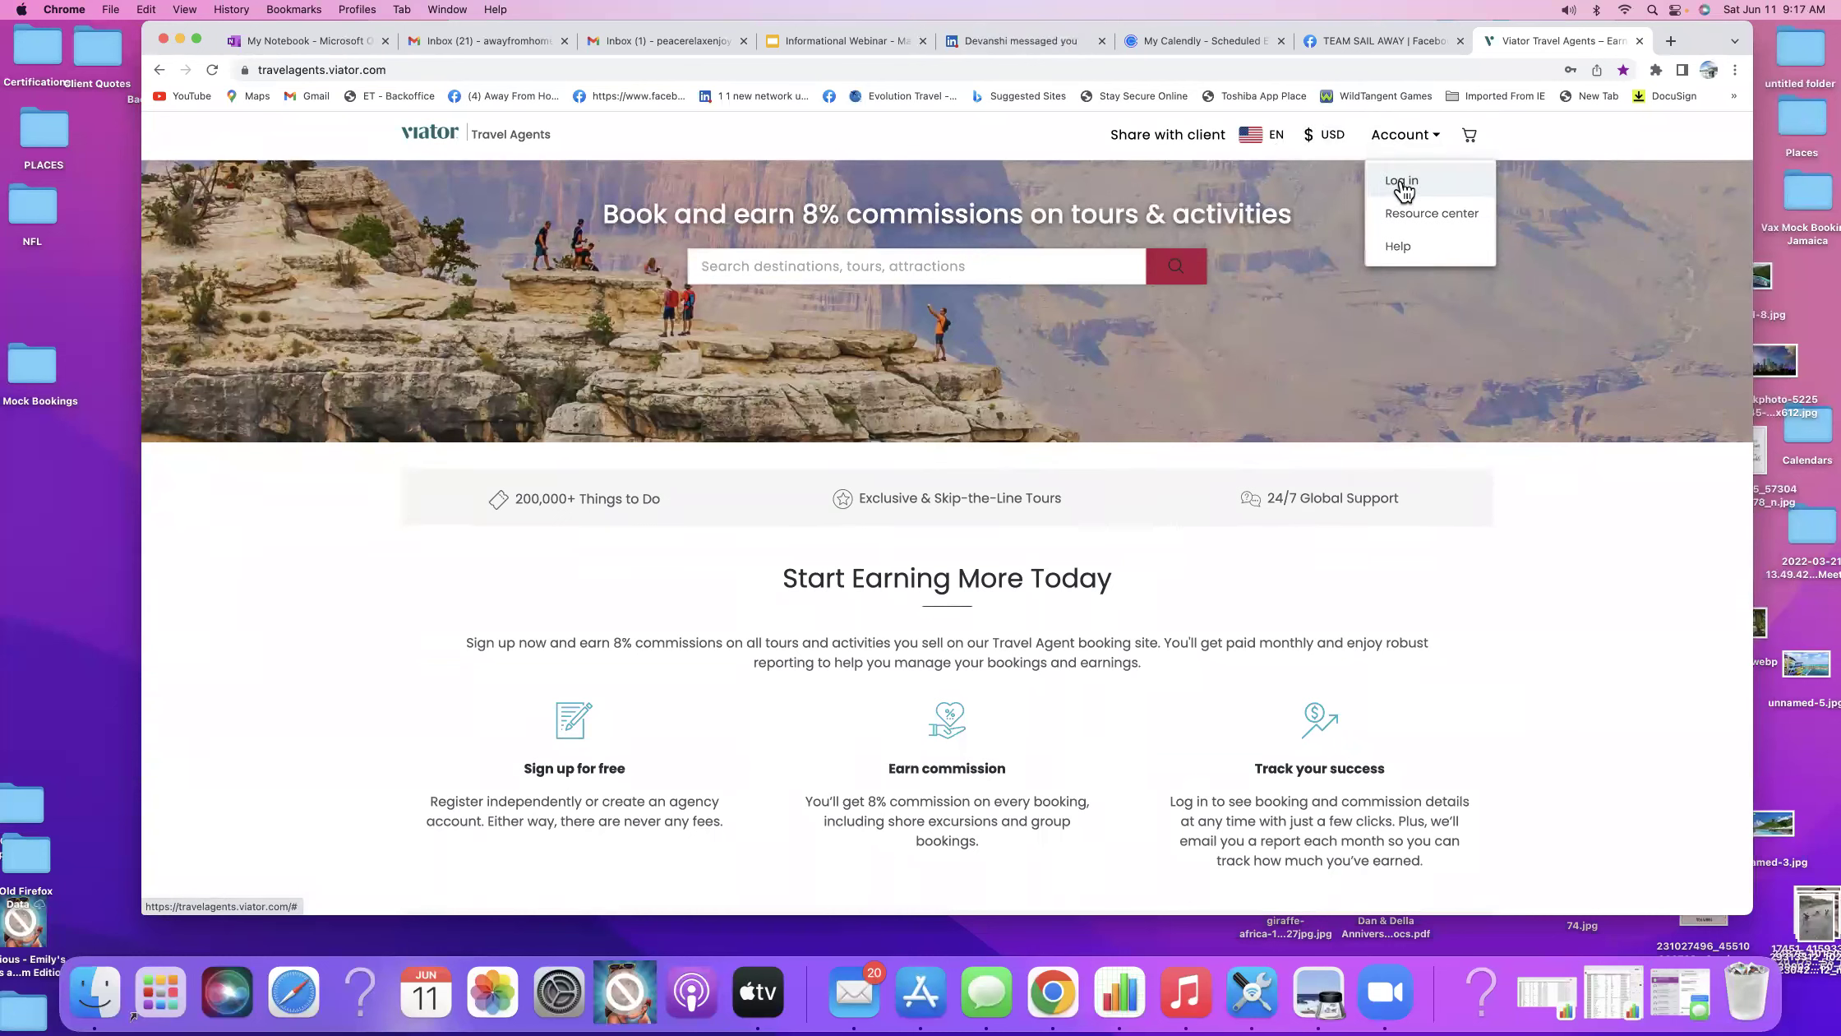
click(1403, 184)
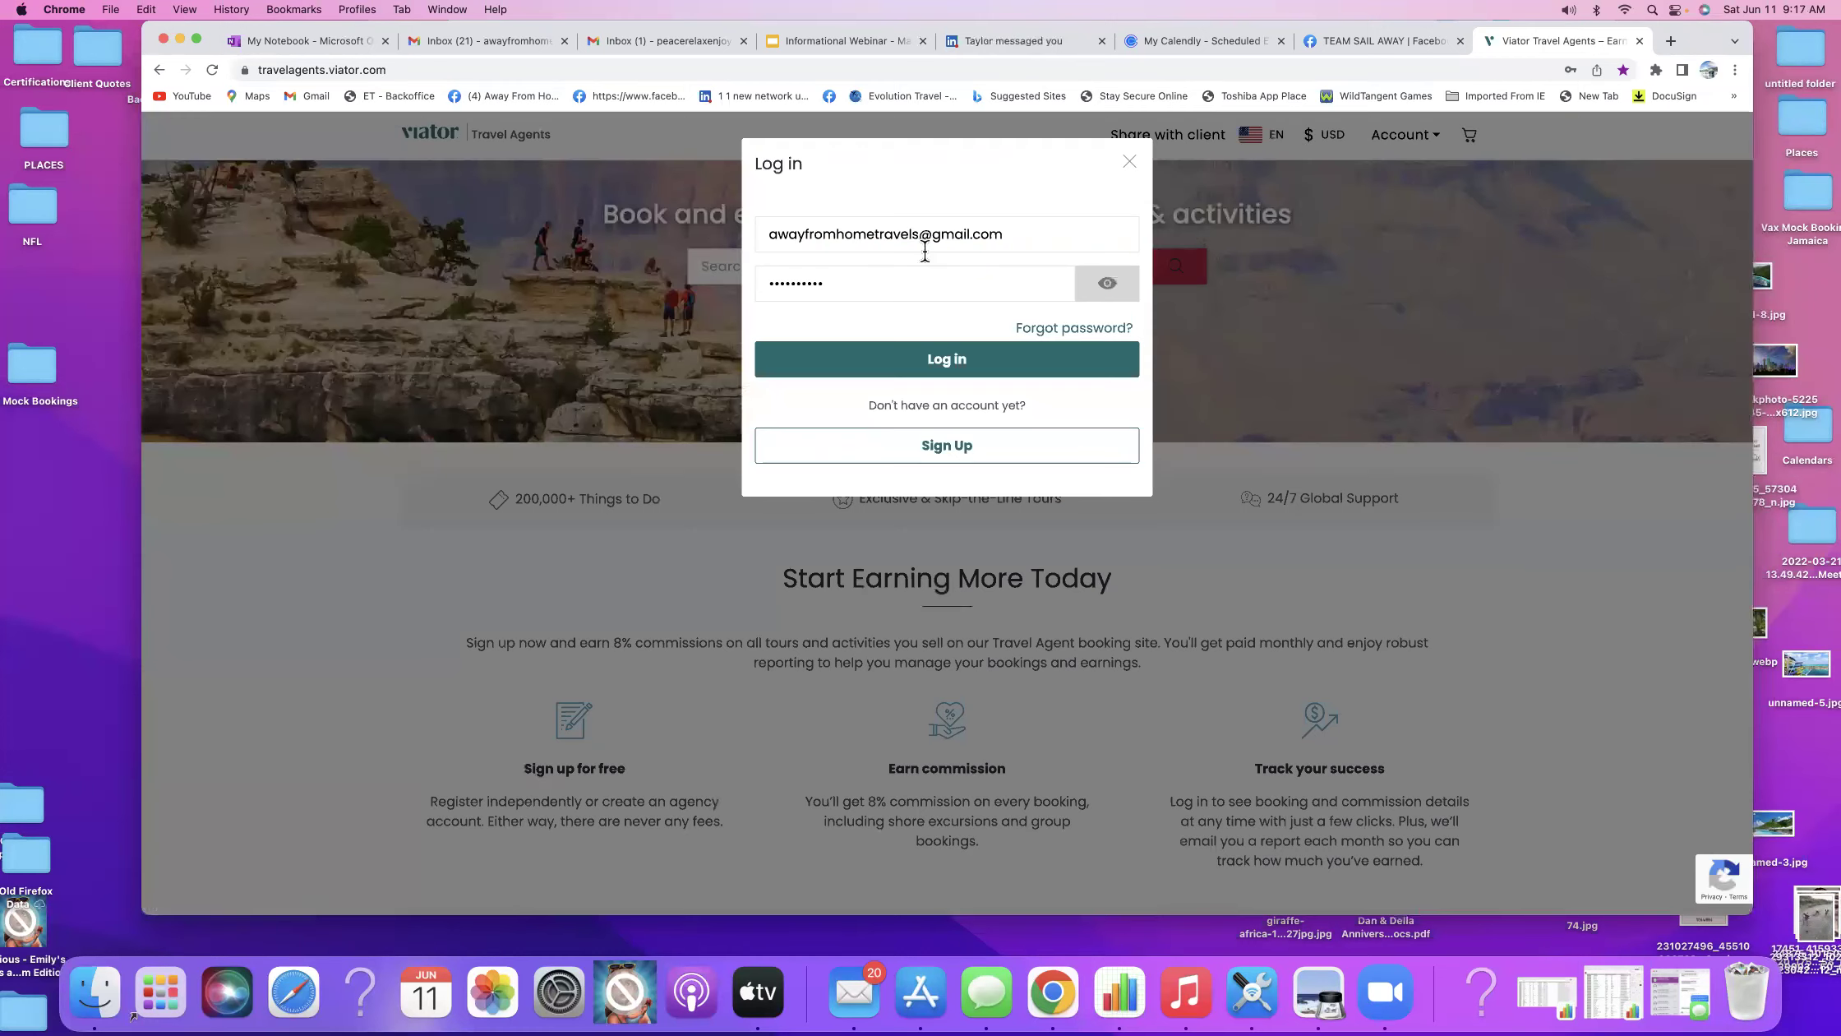
click(951, 370)
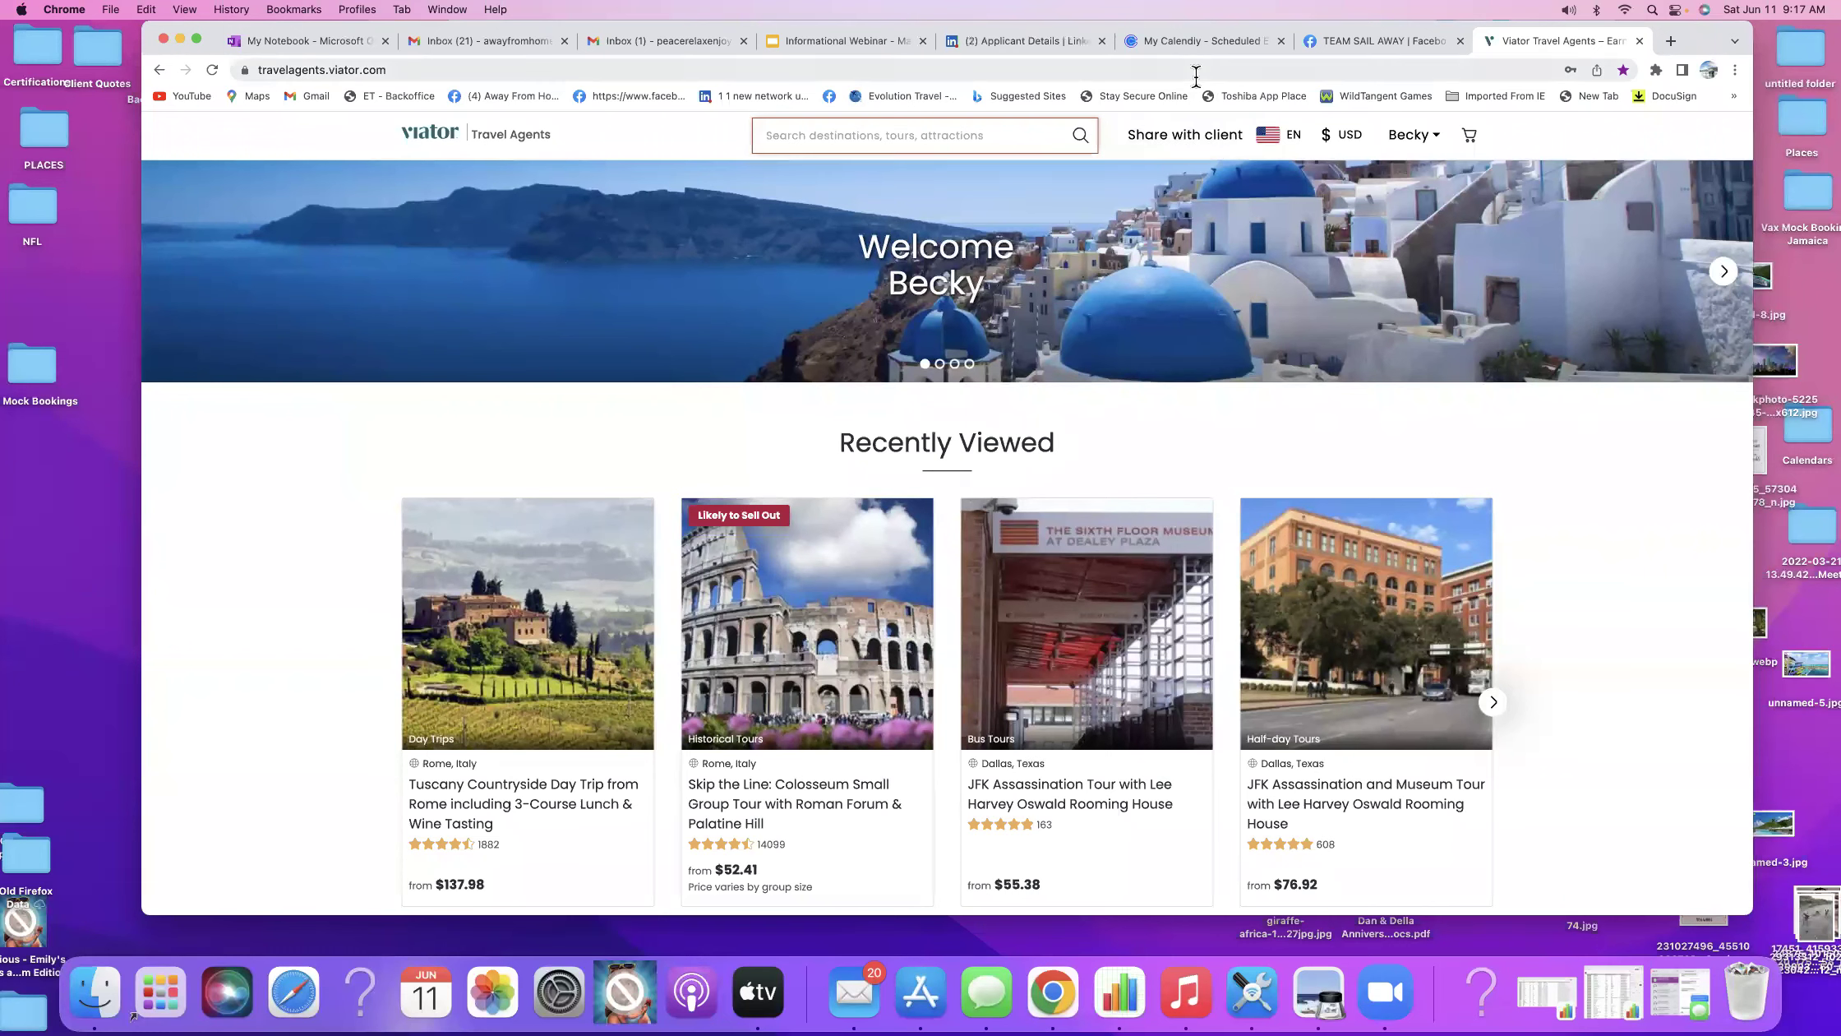
Copy the commission-earning link for sharing with clients and look through its available language options, keeping US English.
click(1189, 136)
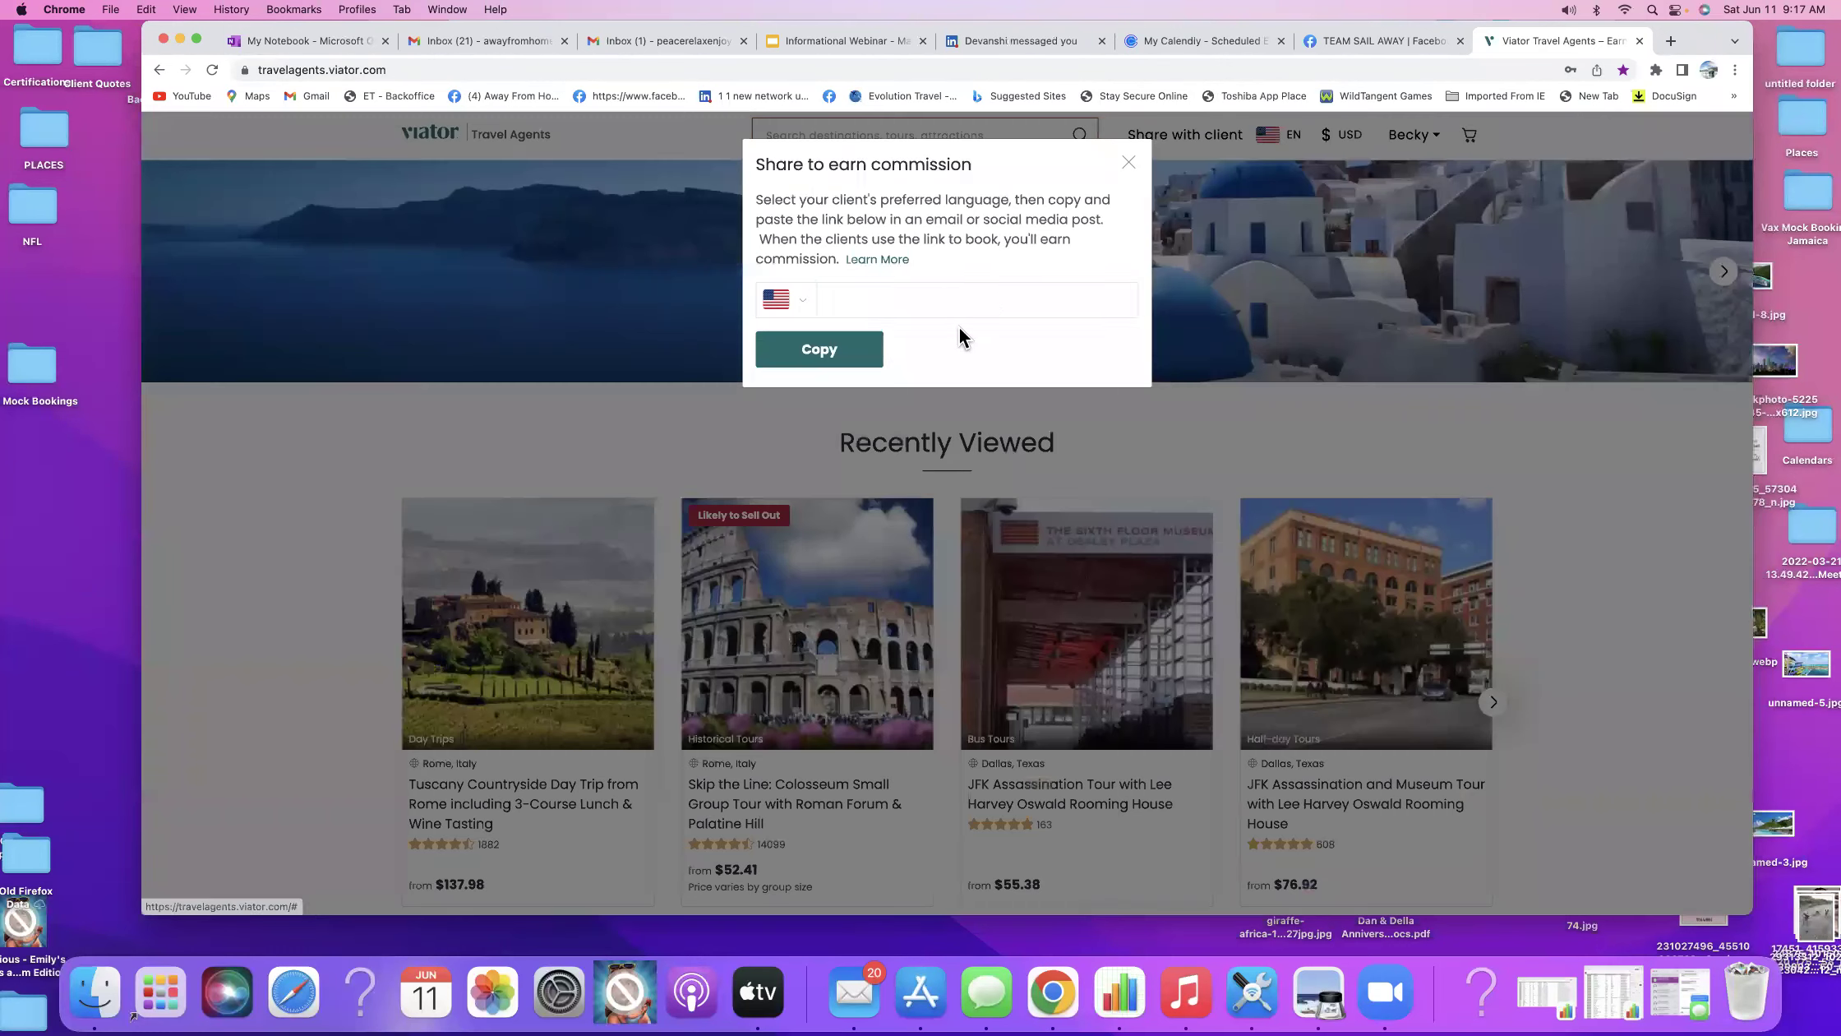
click(822, 353)
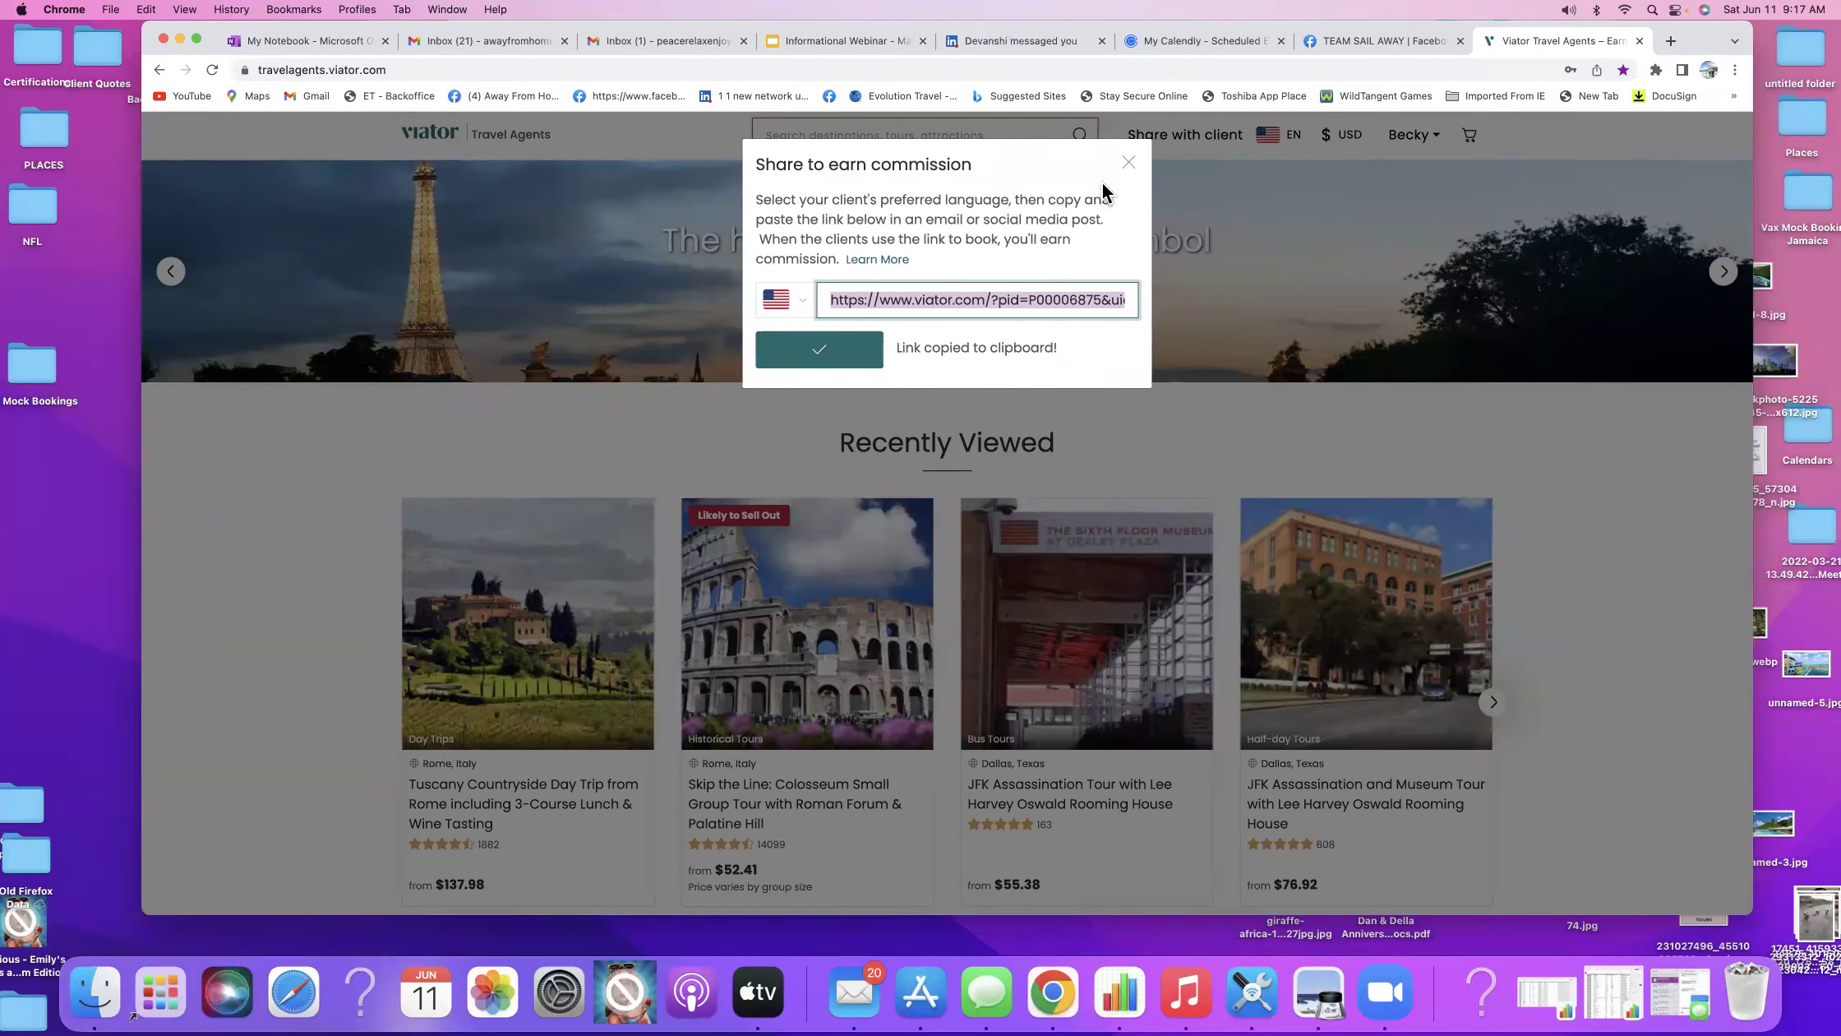
click(803, 306)
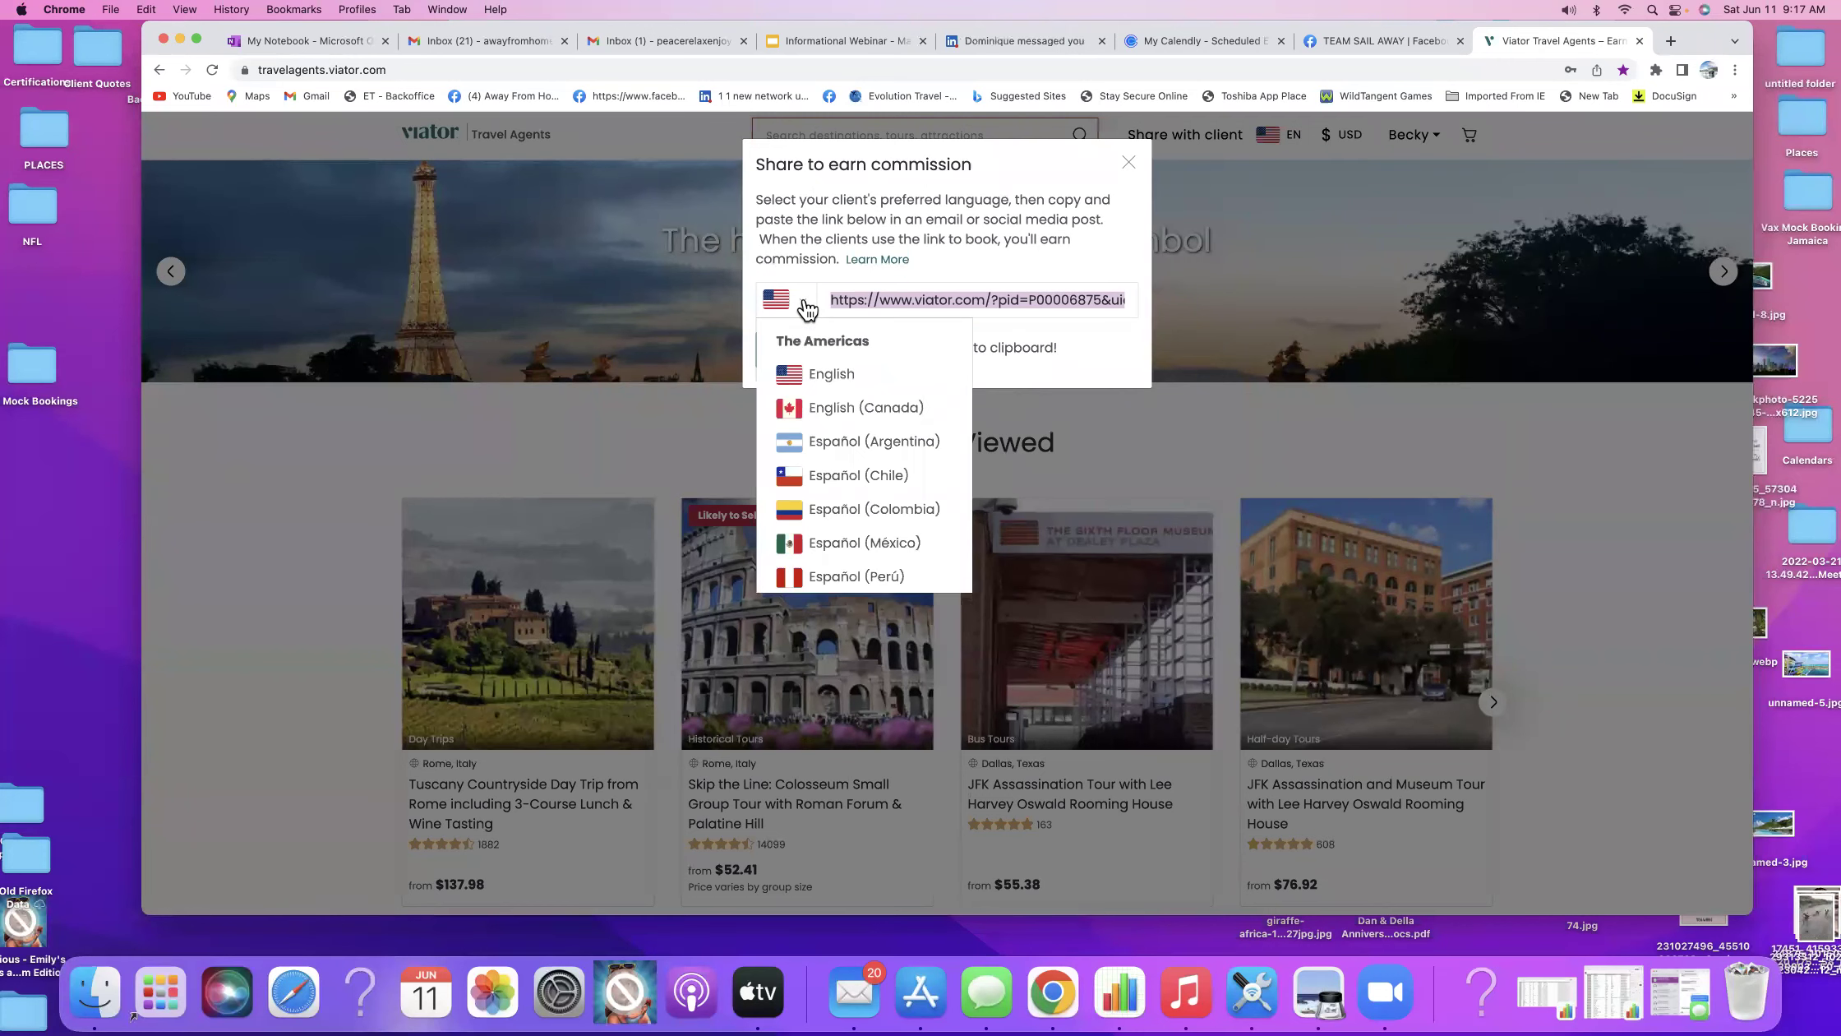
scroll(827, 516, down, 5)
scroll(827, 518, down, 10)
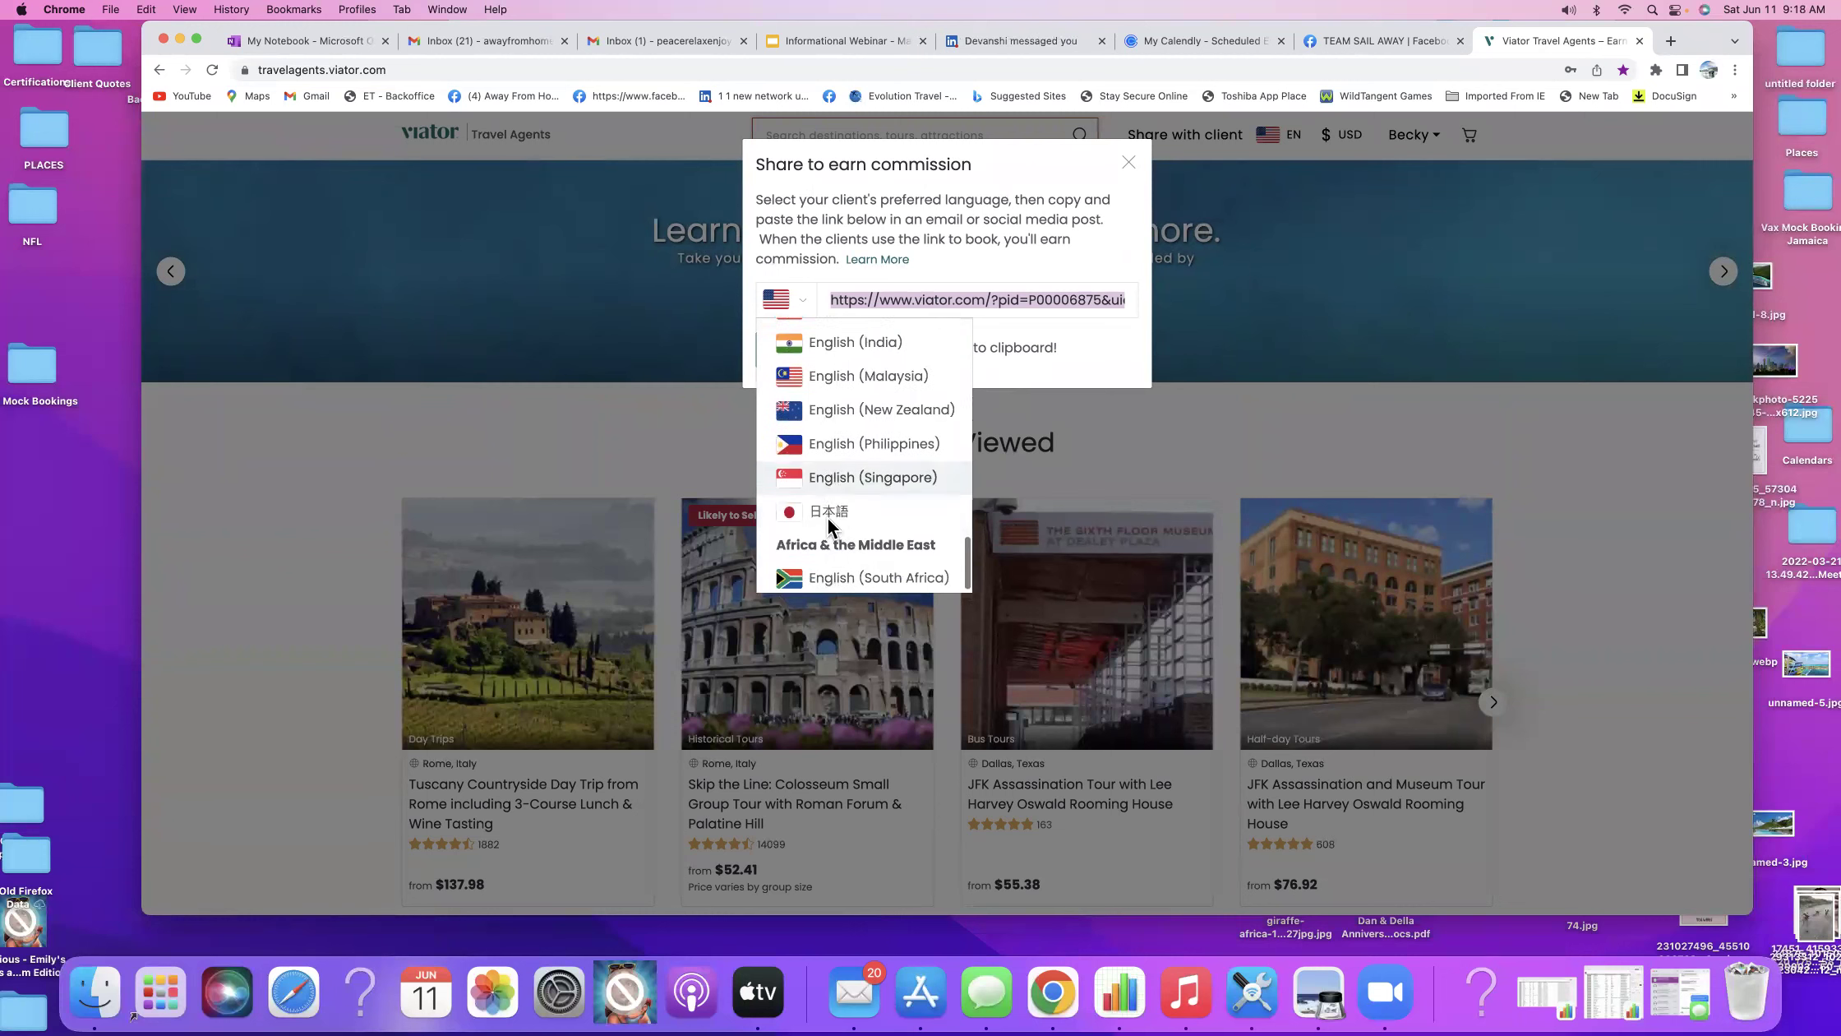
scroll(827, 517, up, 4)
scroll(827, 518, up, 8)
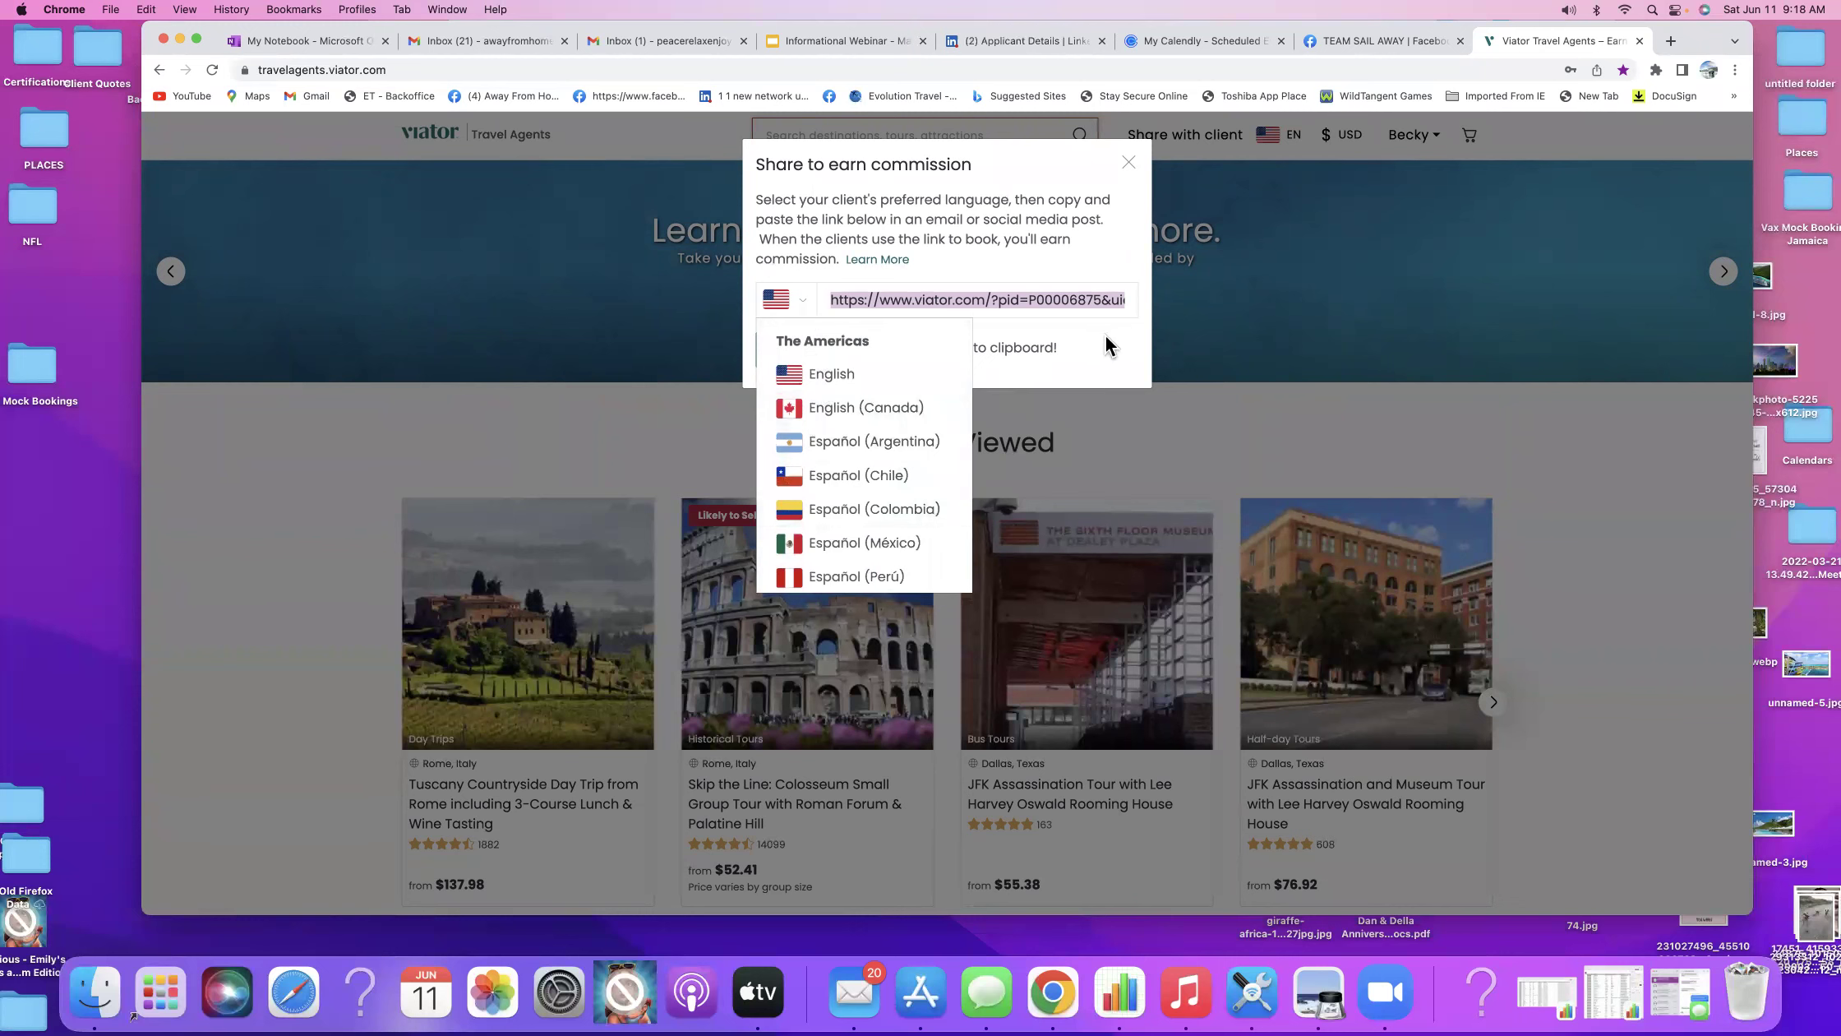
key(Escape)
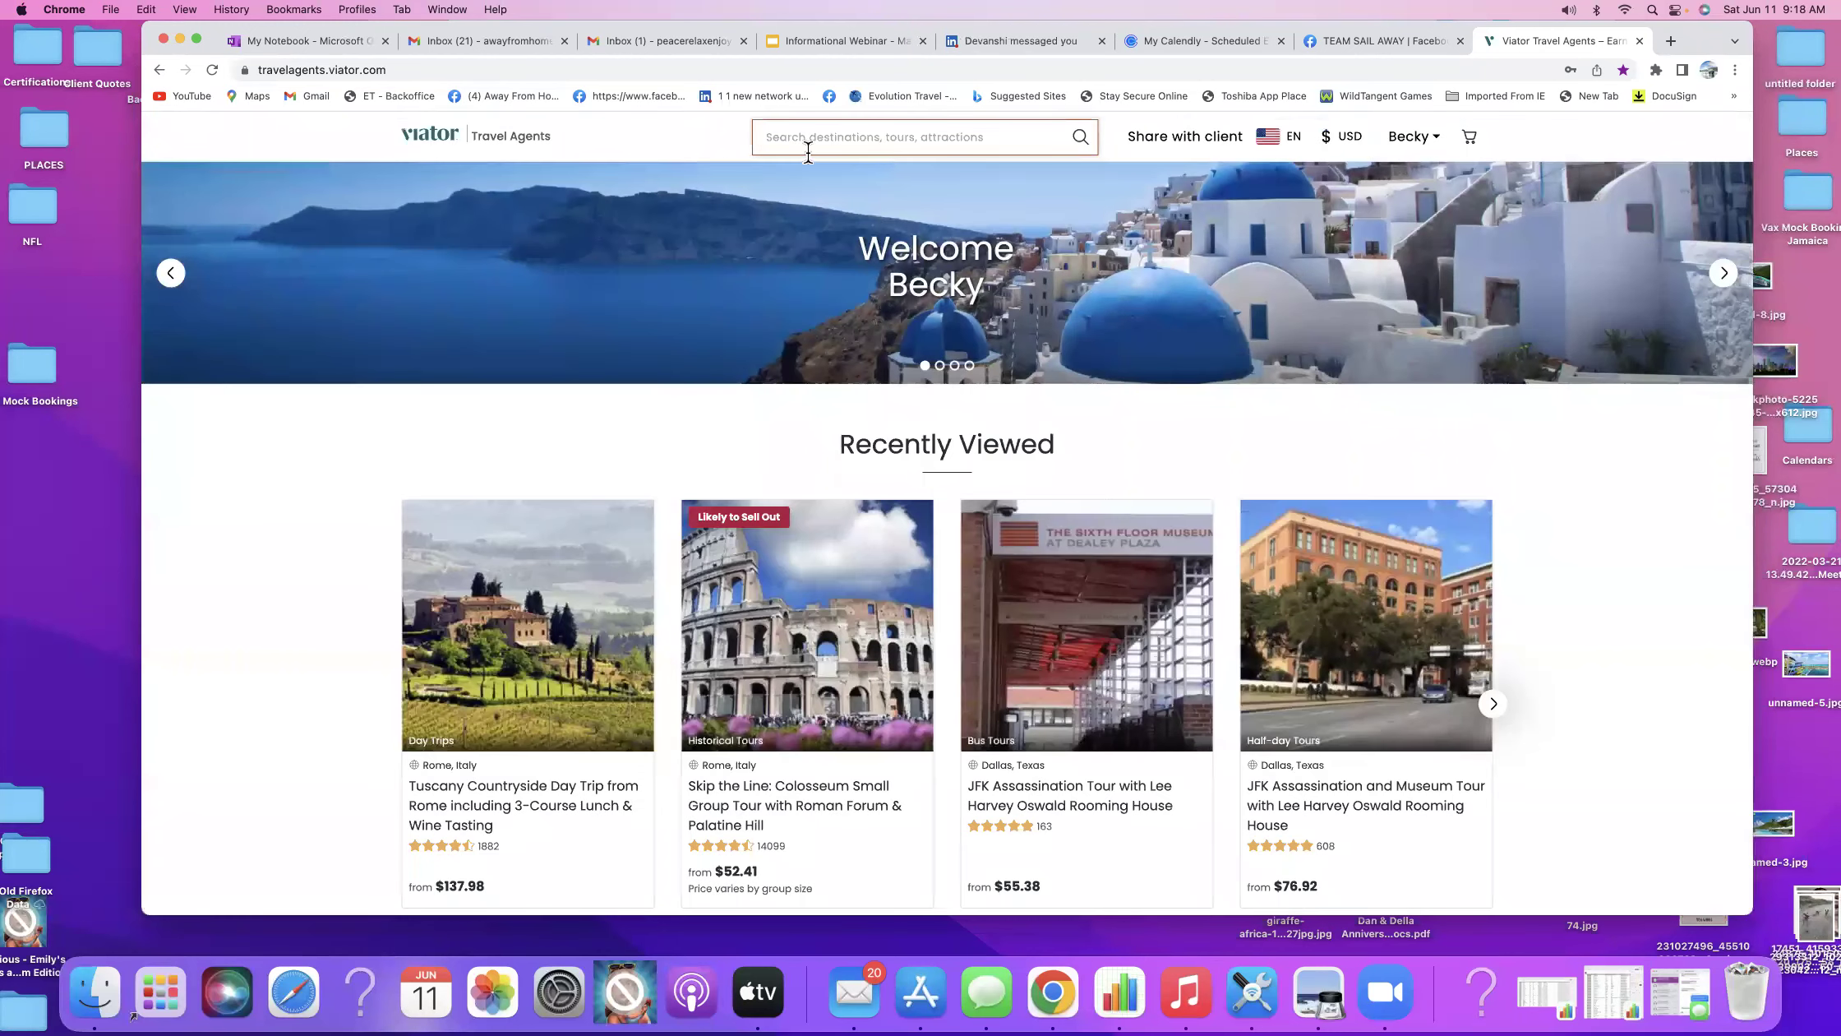
click(801, 136)
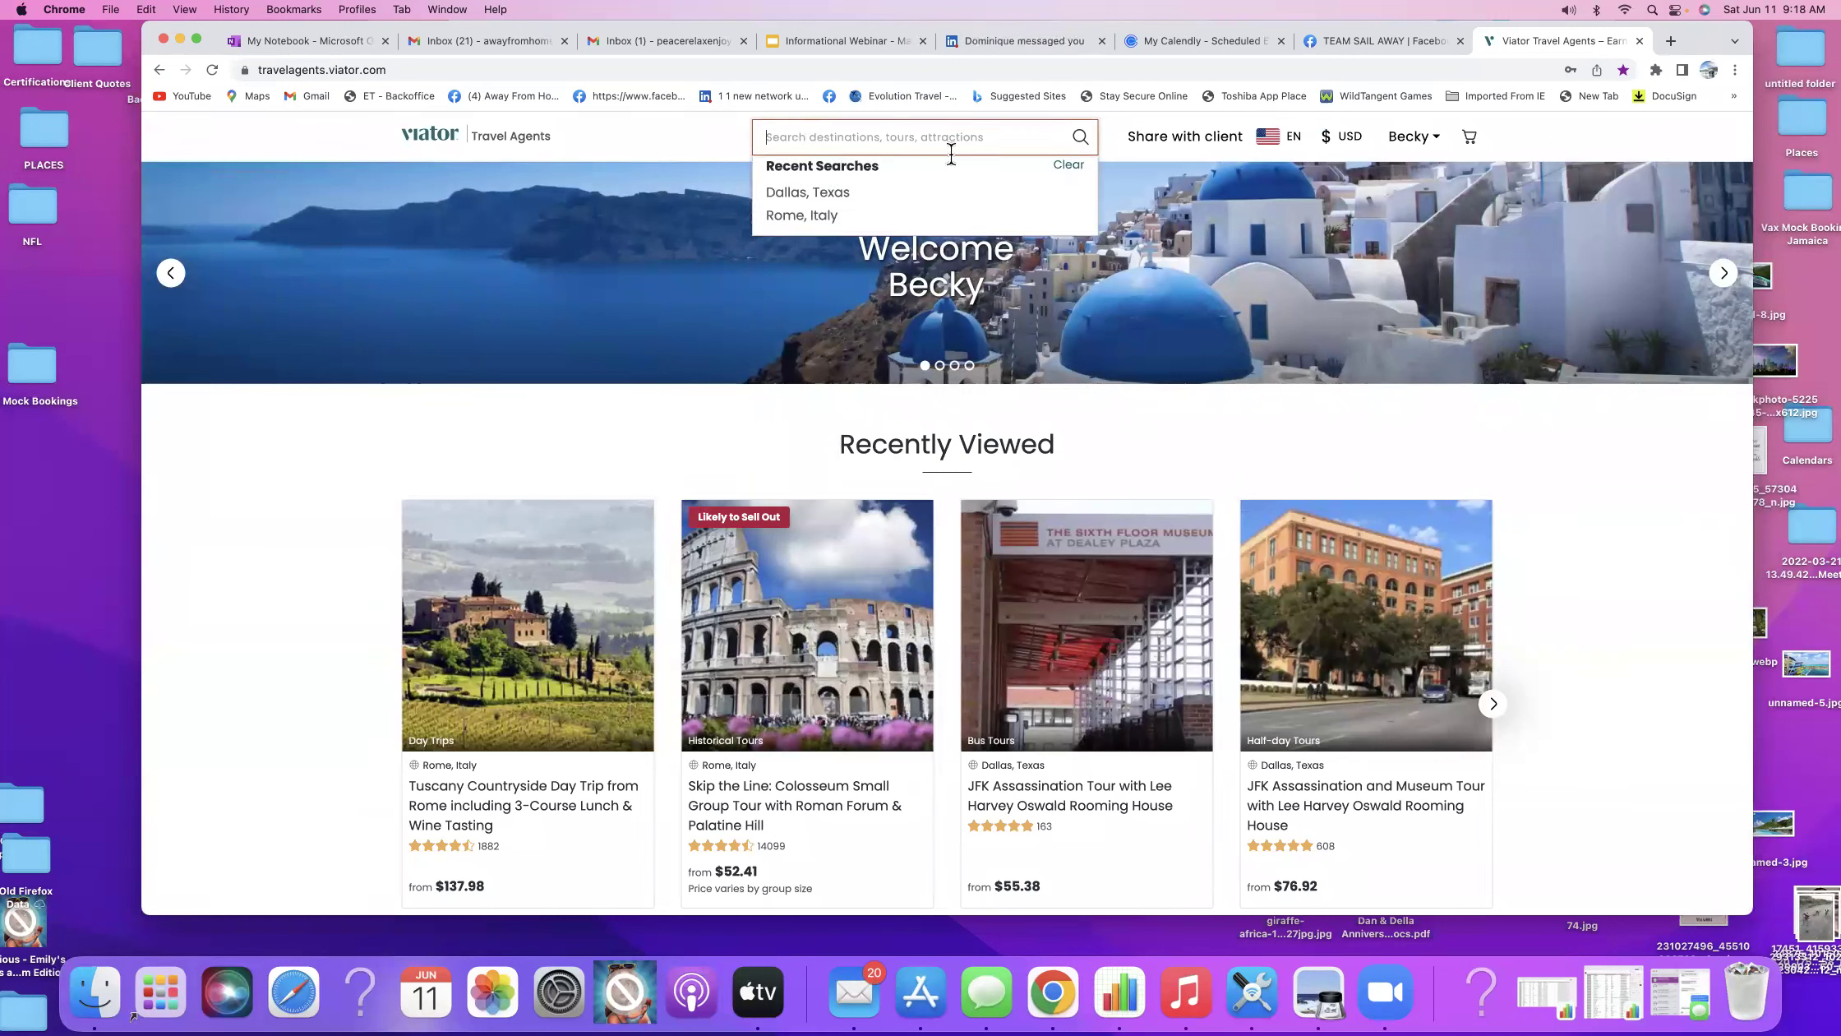
click(1193, 215)
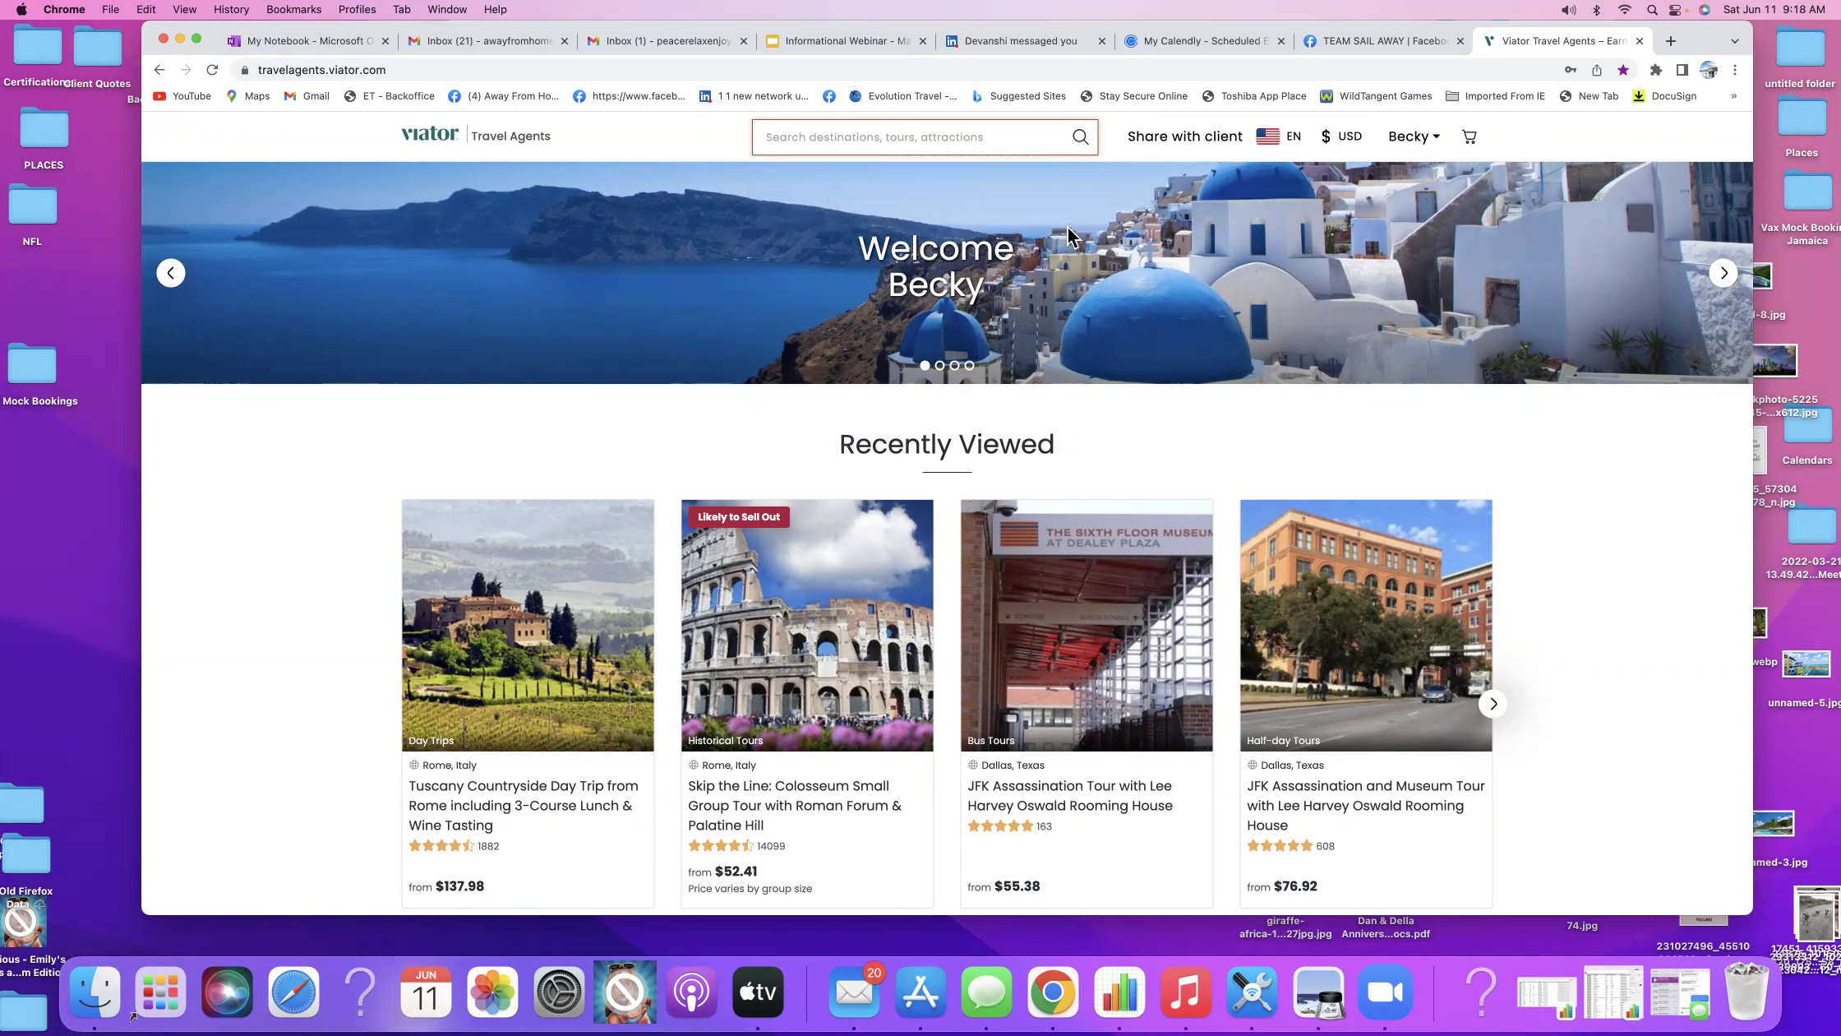
scroll(1242, 154, down, 1)
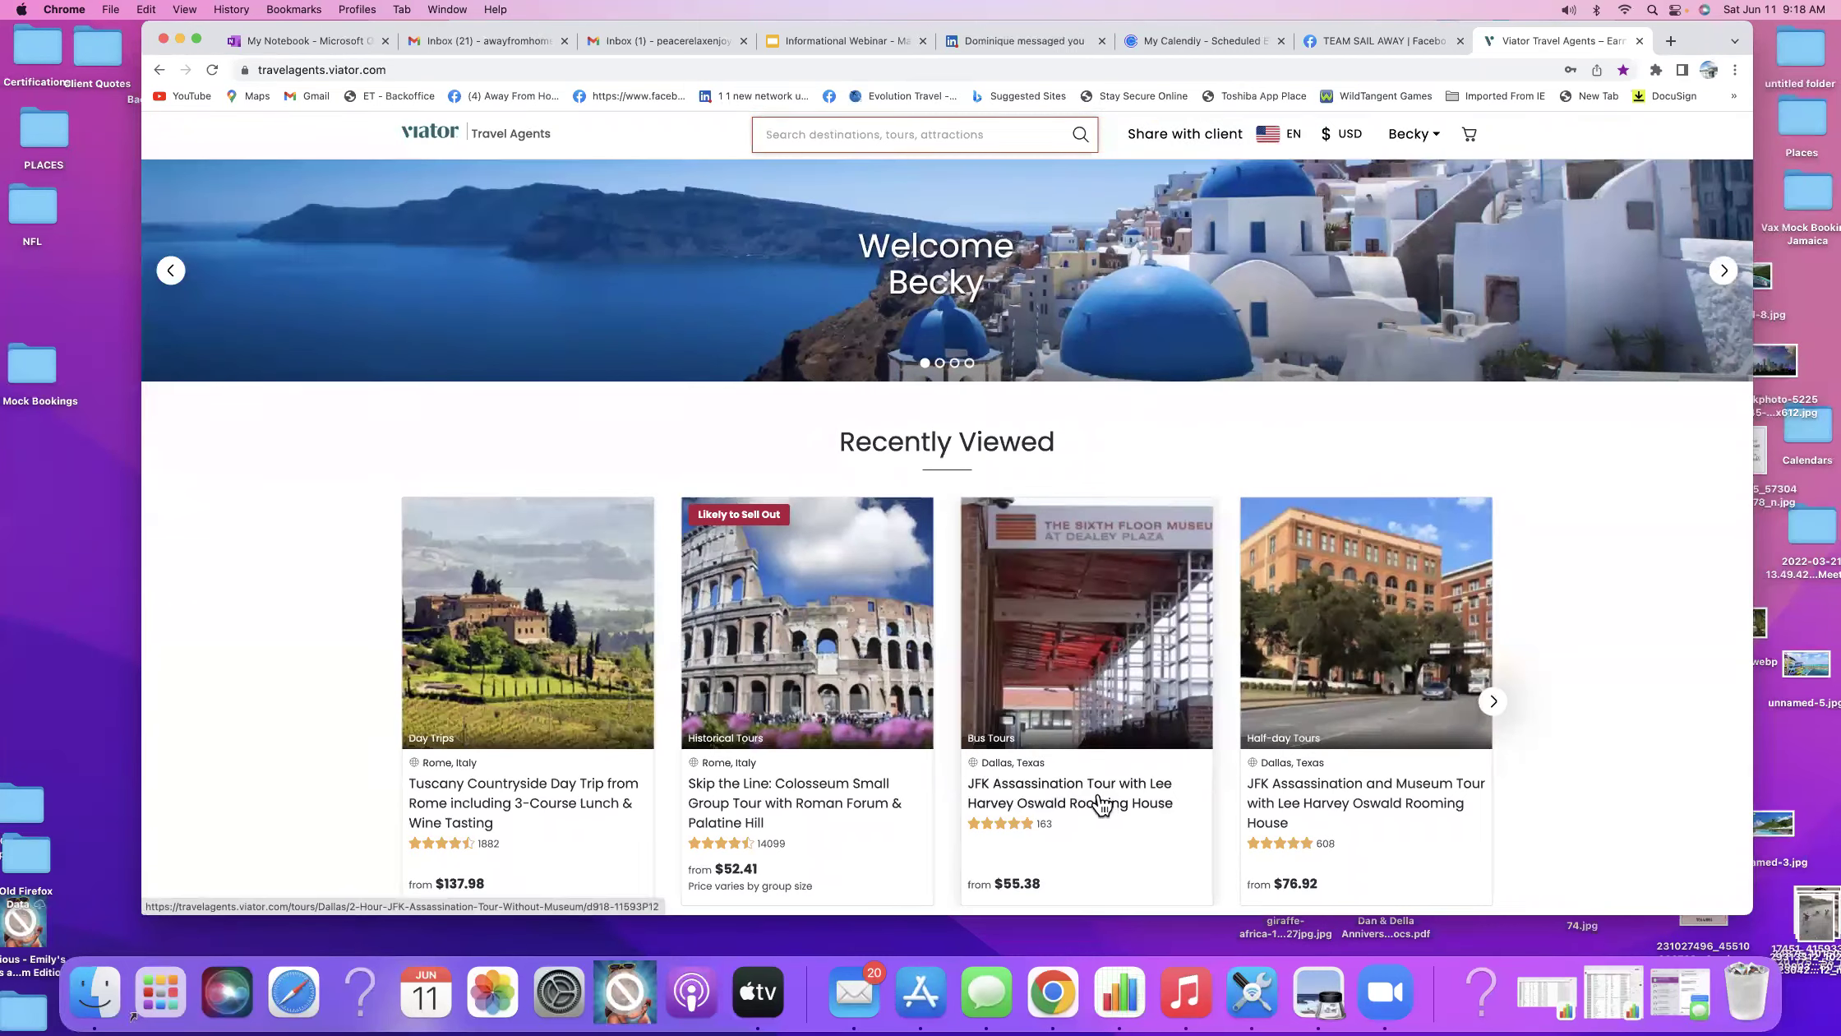
scroll(1142, 575, down, 1)
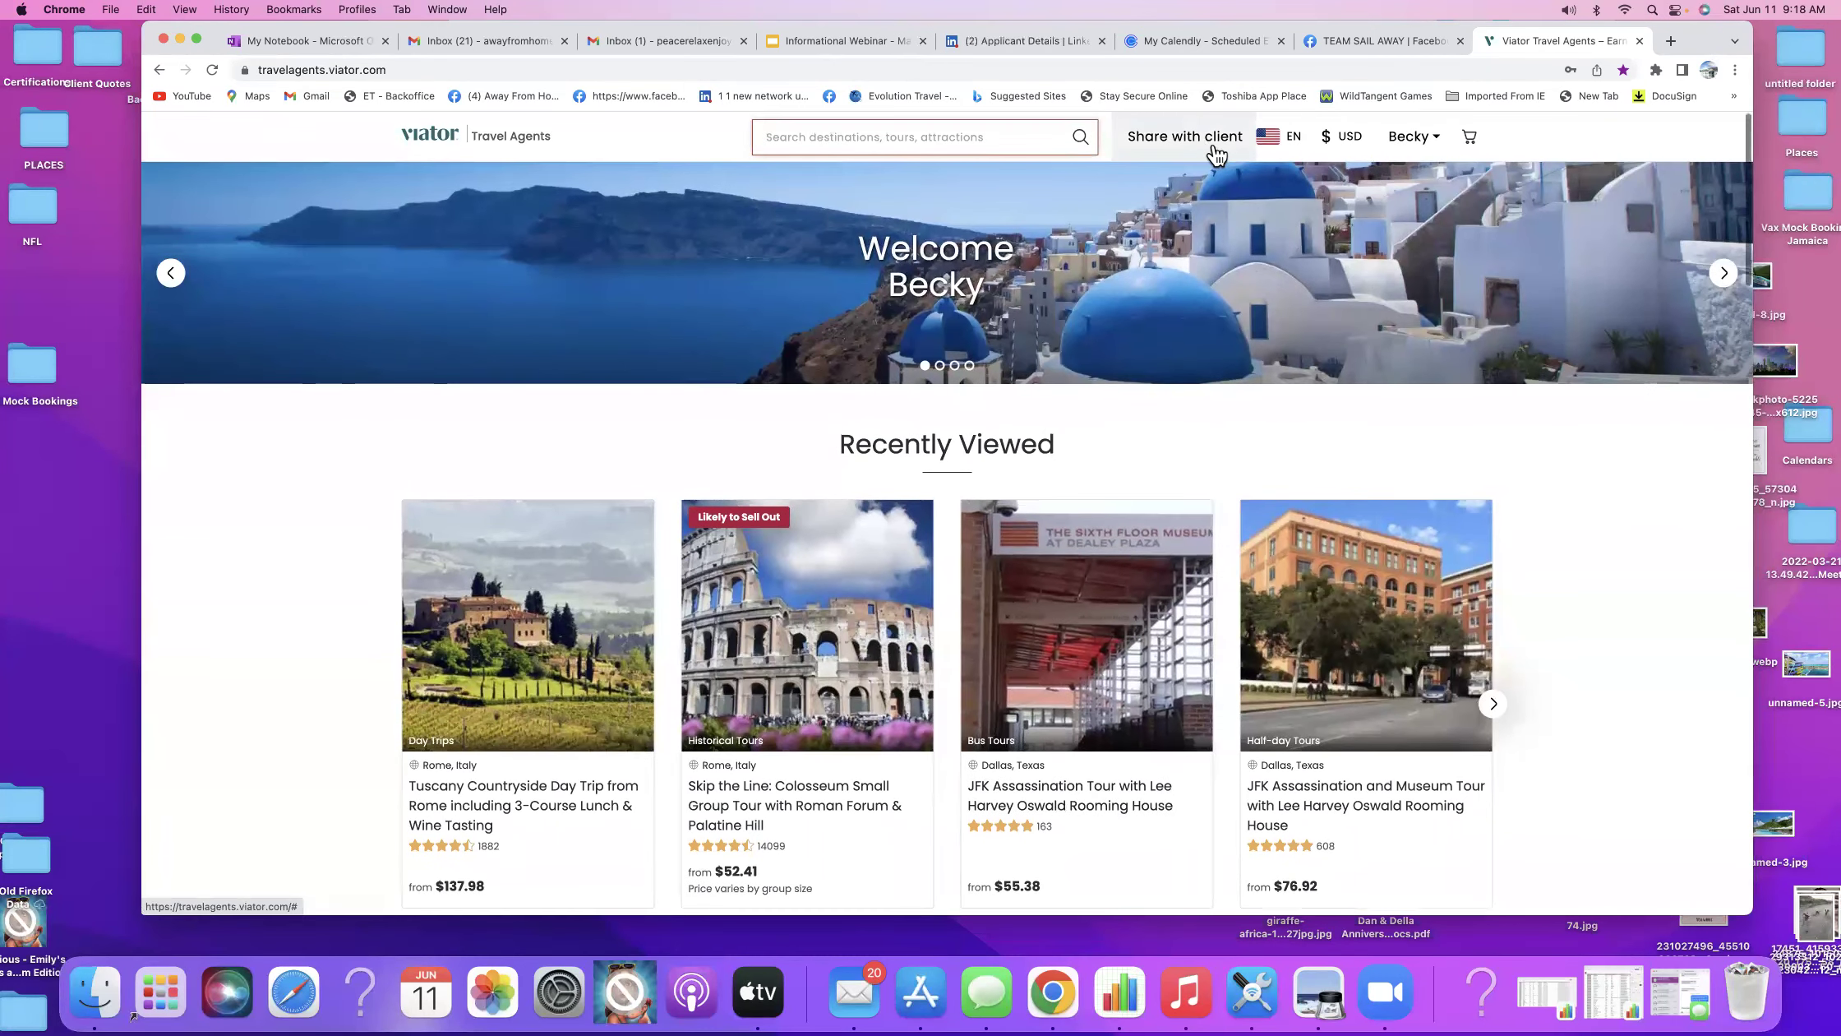
scroll(1225, 150, down, 1)
scroll(1273, 159, up, 1)
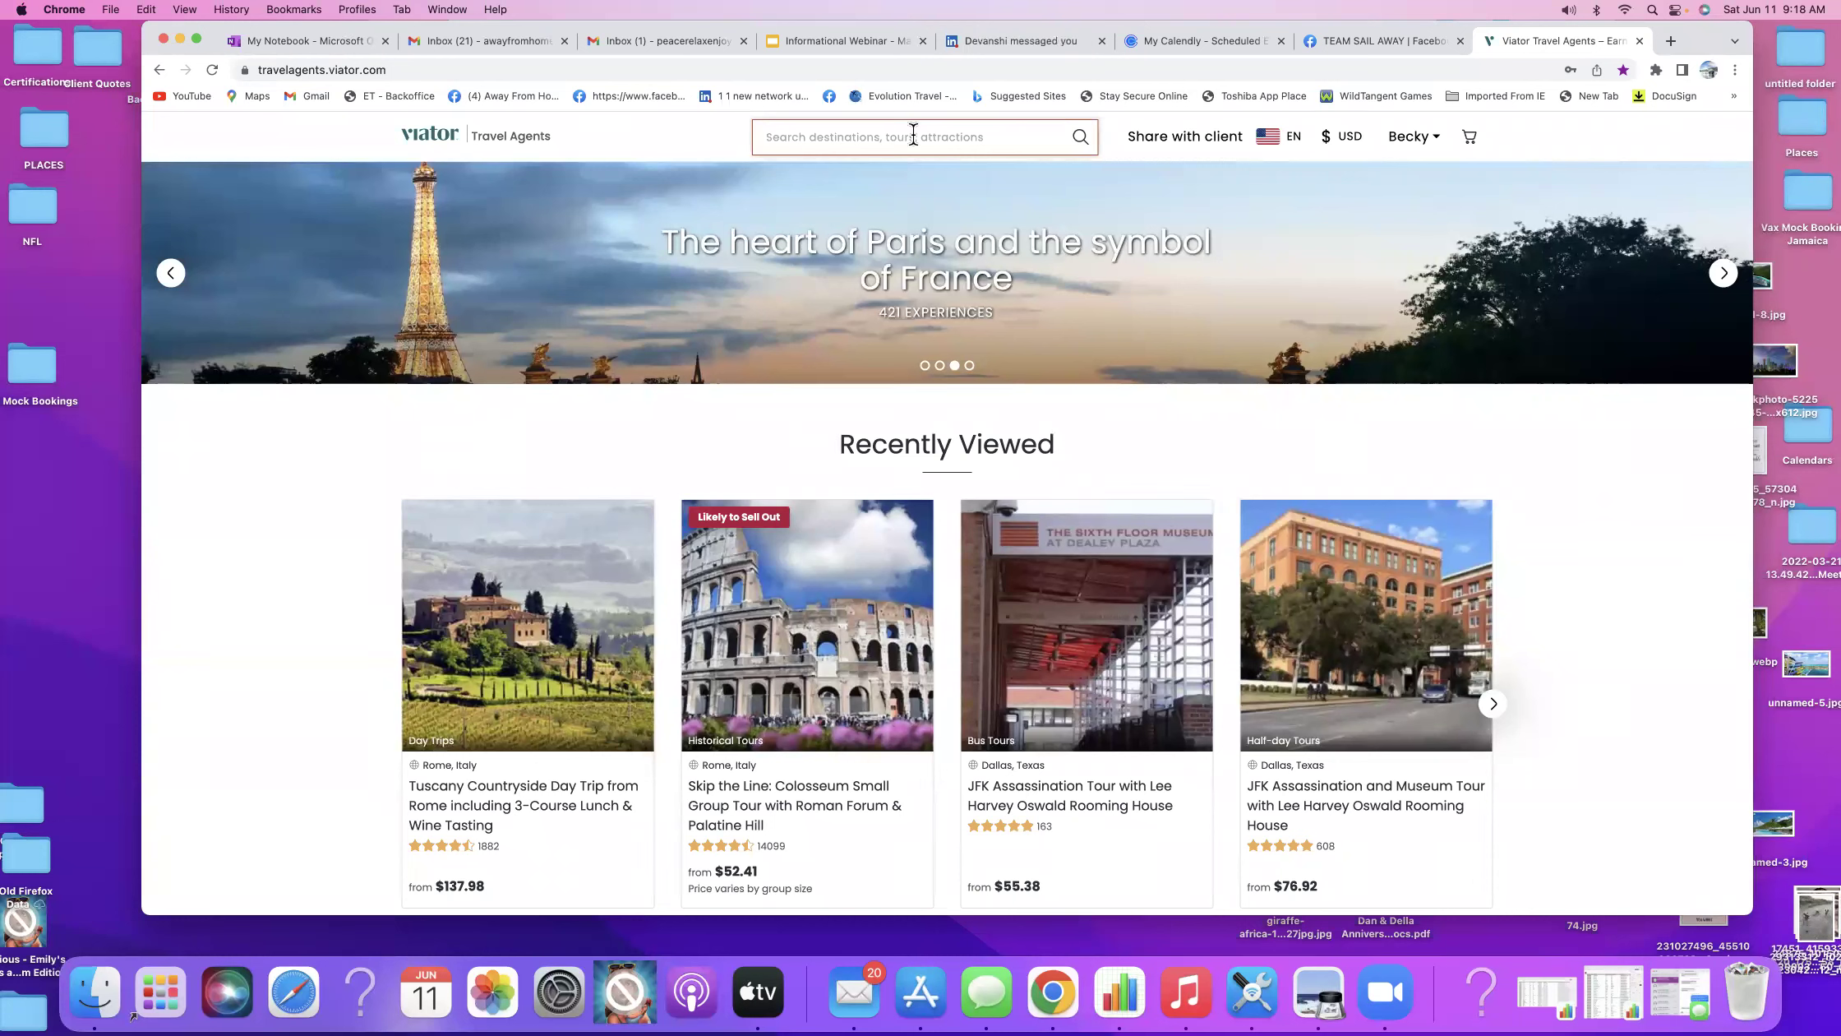
click(912, 133)
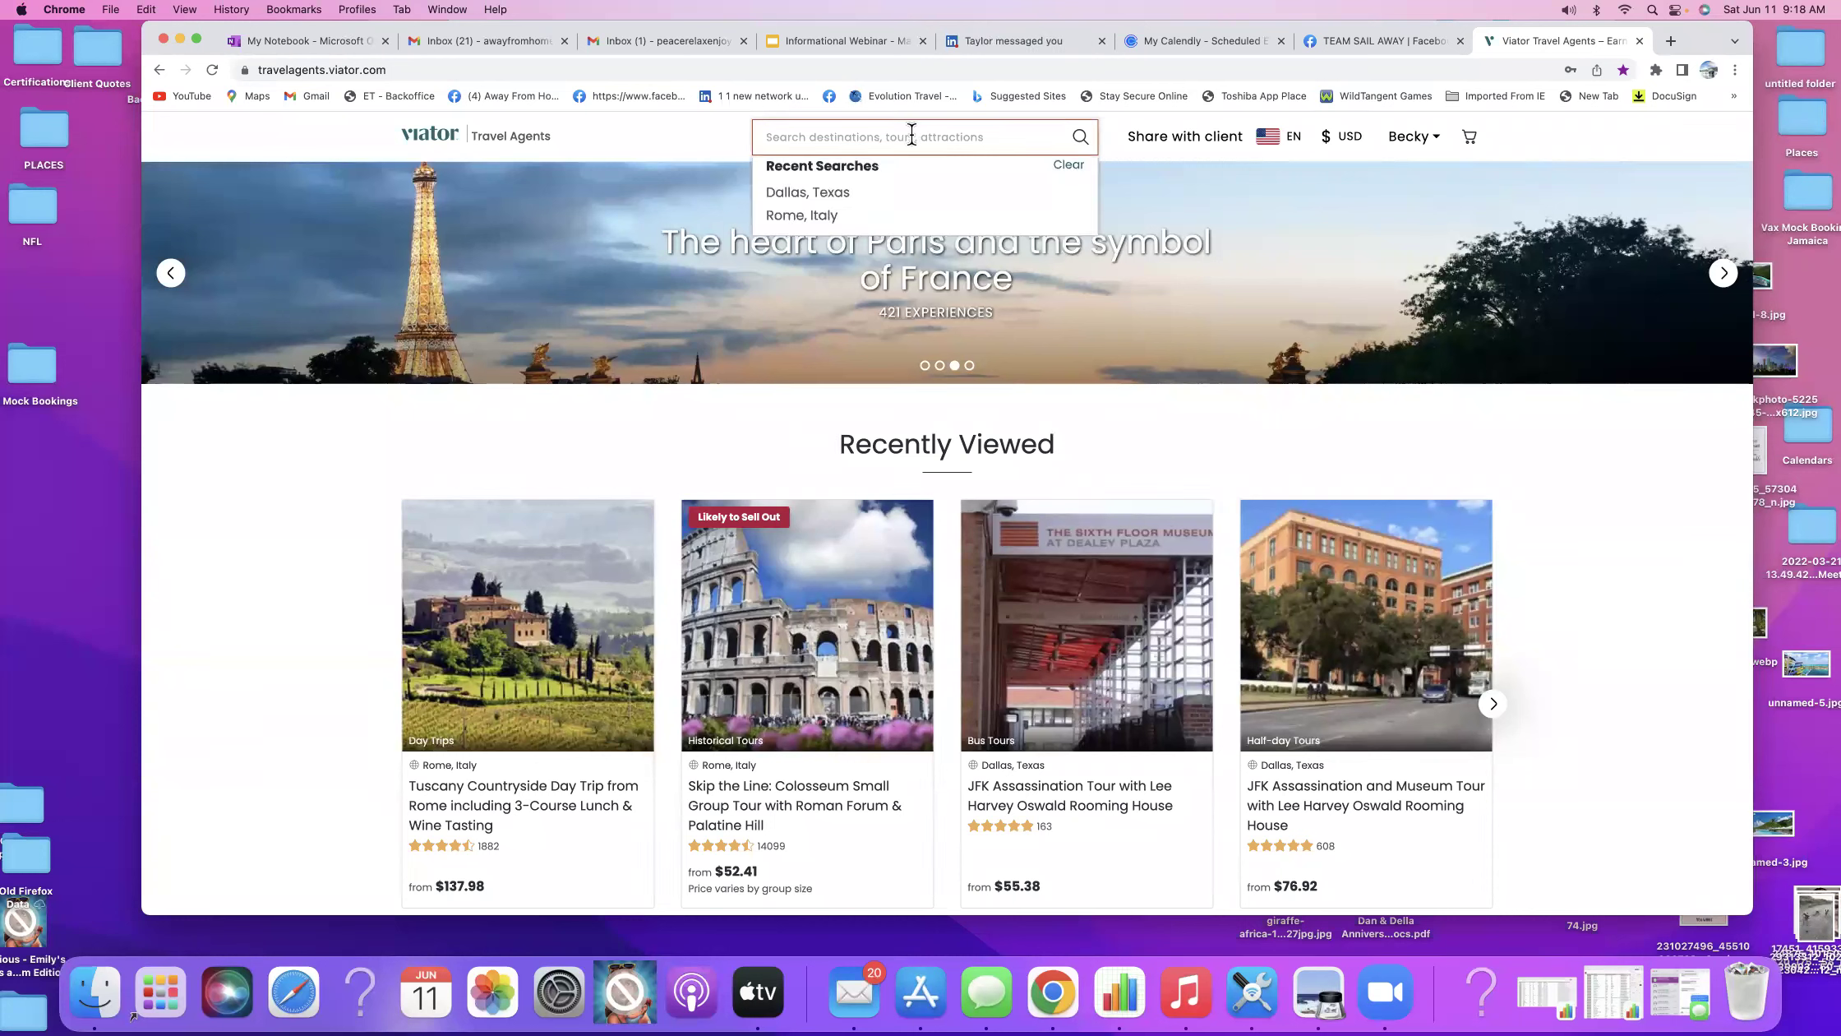
text(bezi)
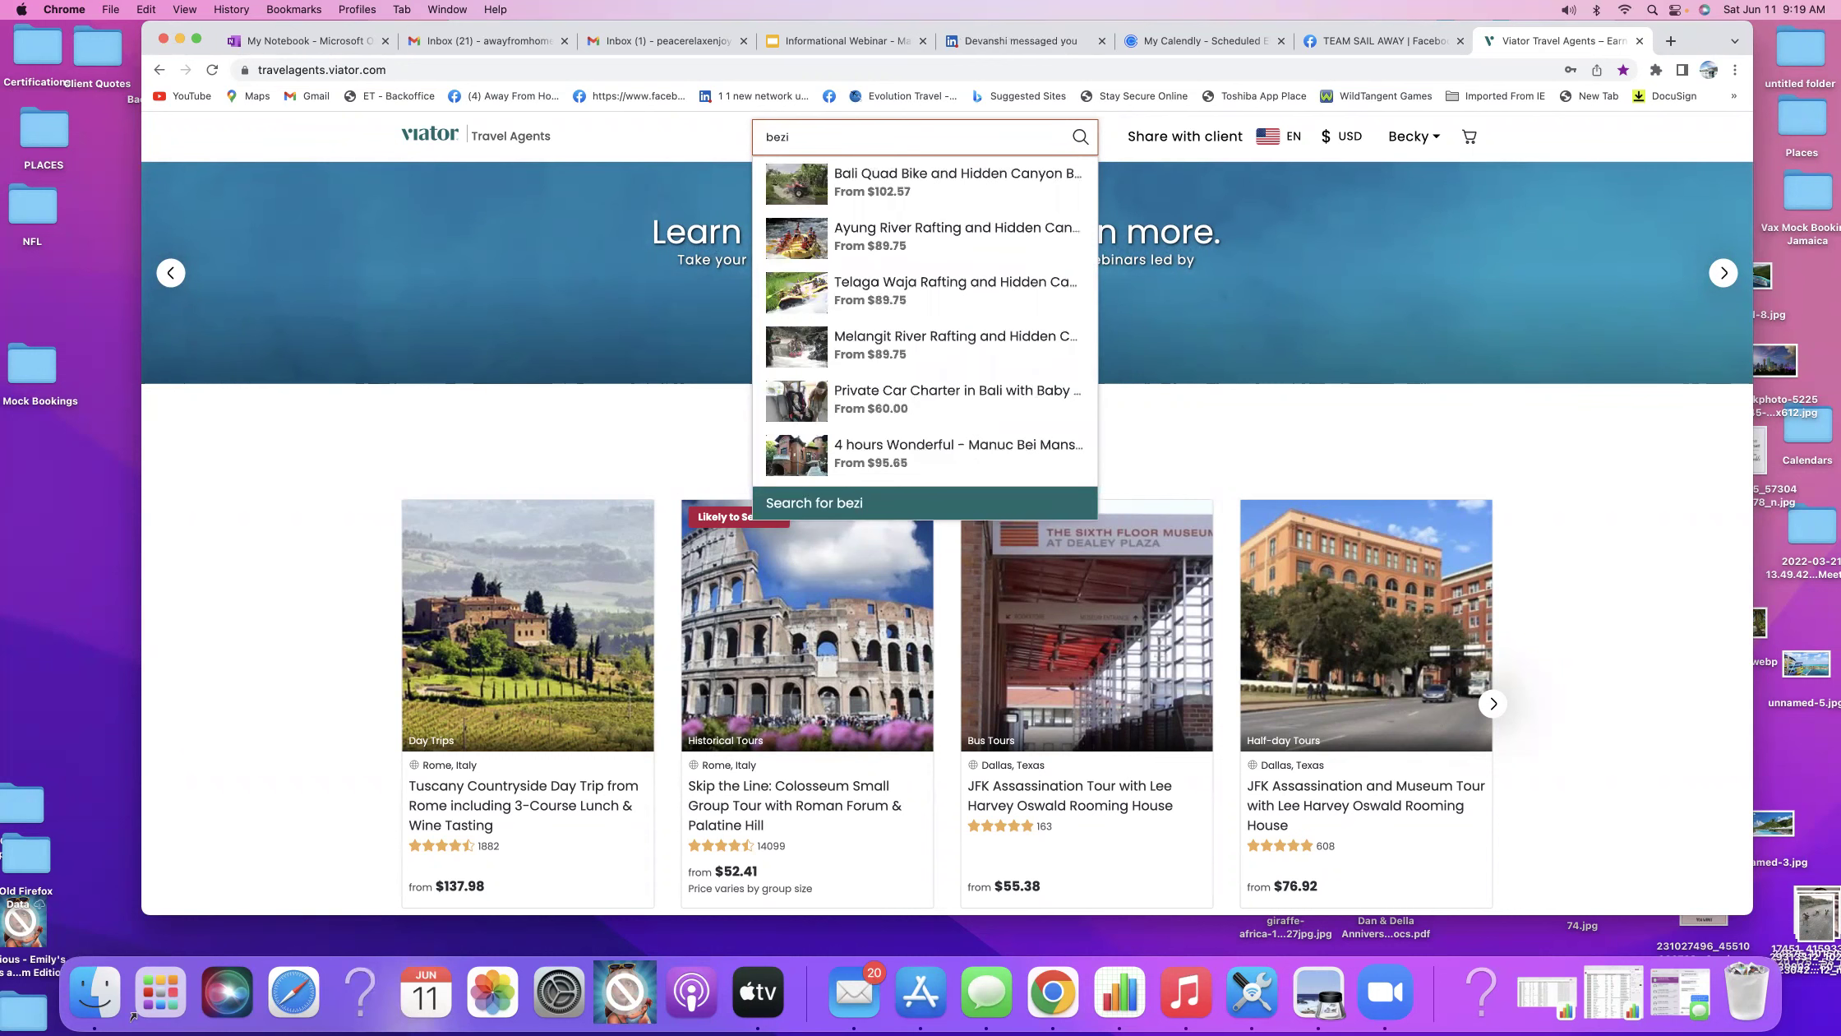
key(Return)
text(\)
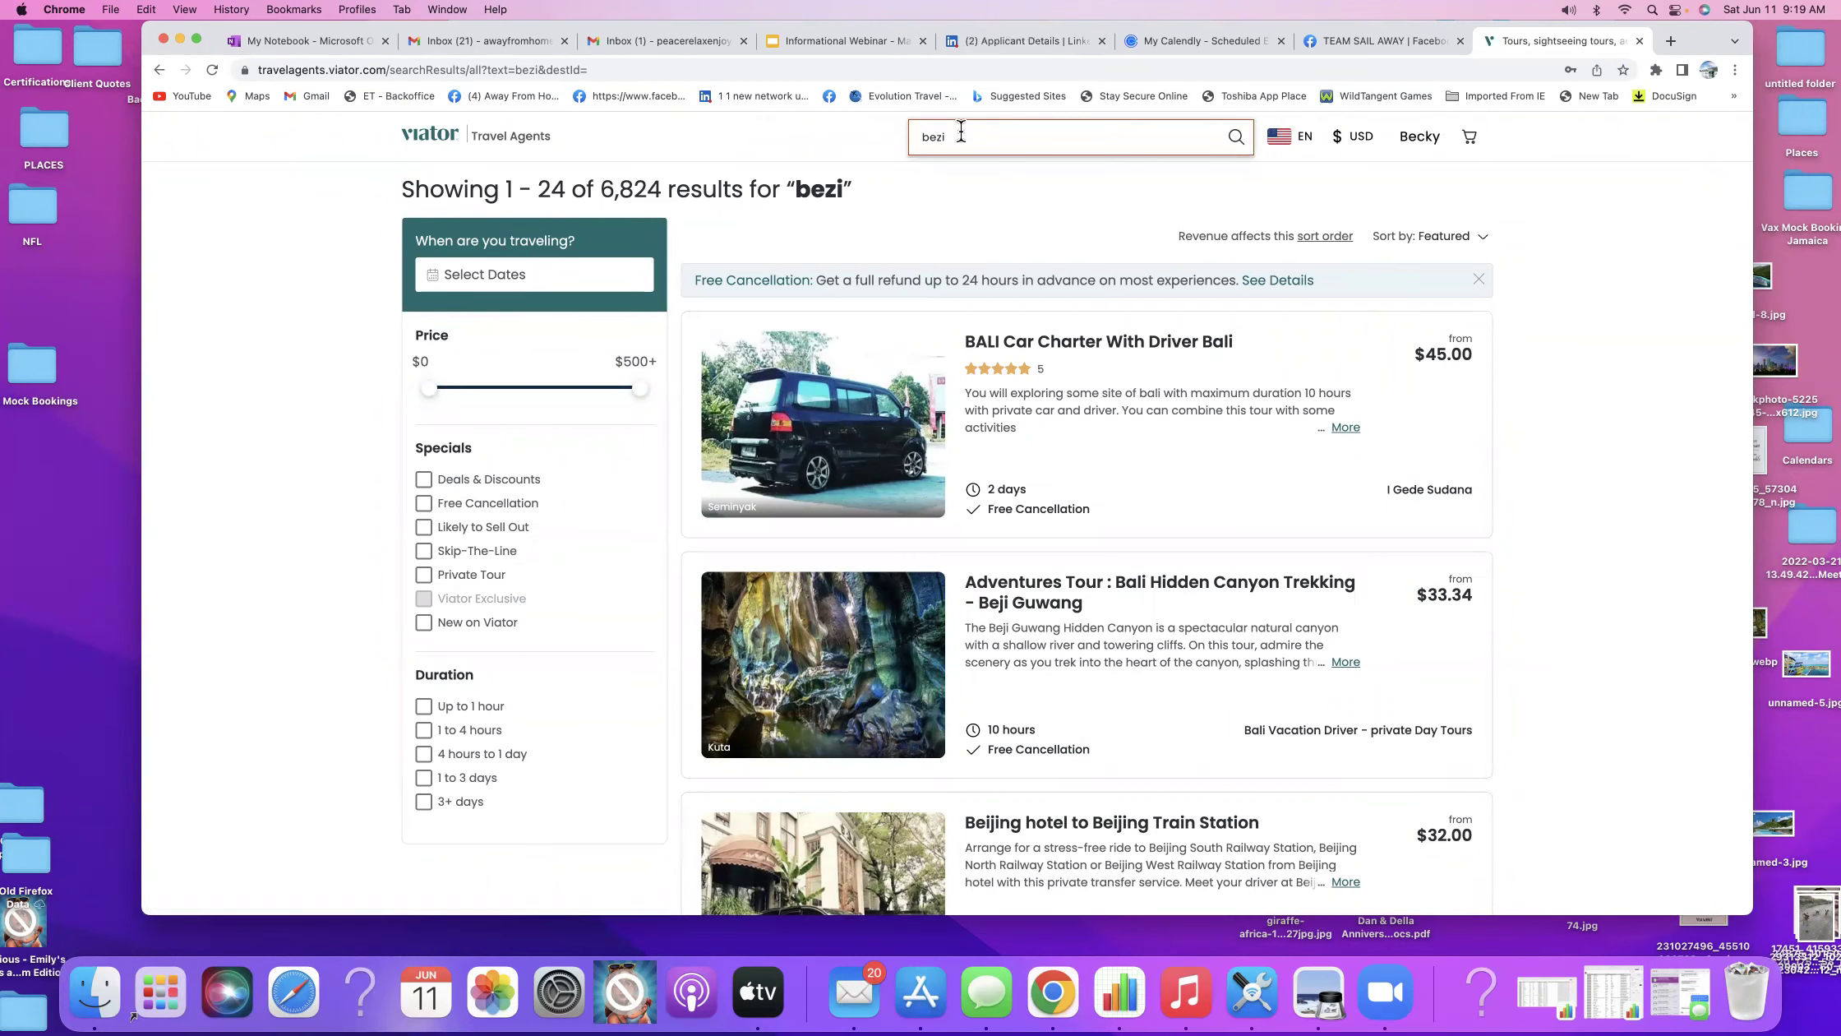
Search for Belize and open the tours for the suggested destination Belize City, Belize.
key(BackSpace)
key(BackSpace)
key(BackSpace)
text(Beli)
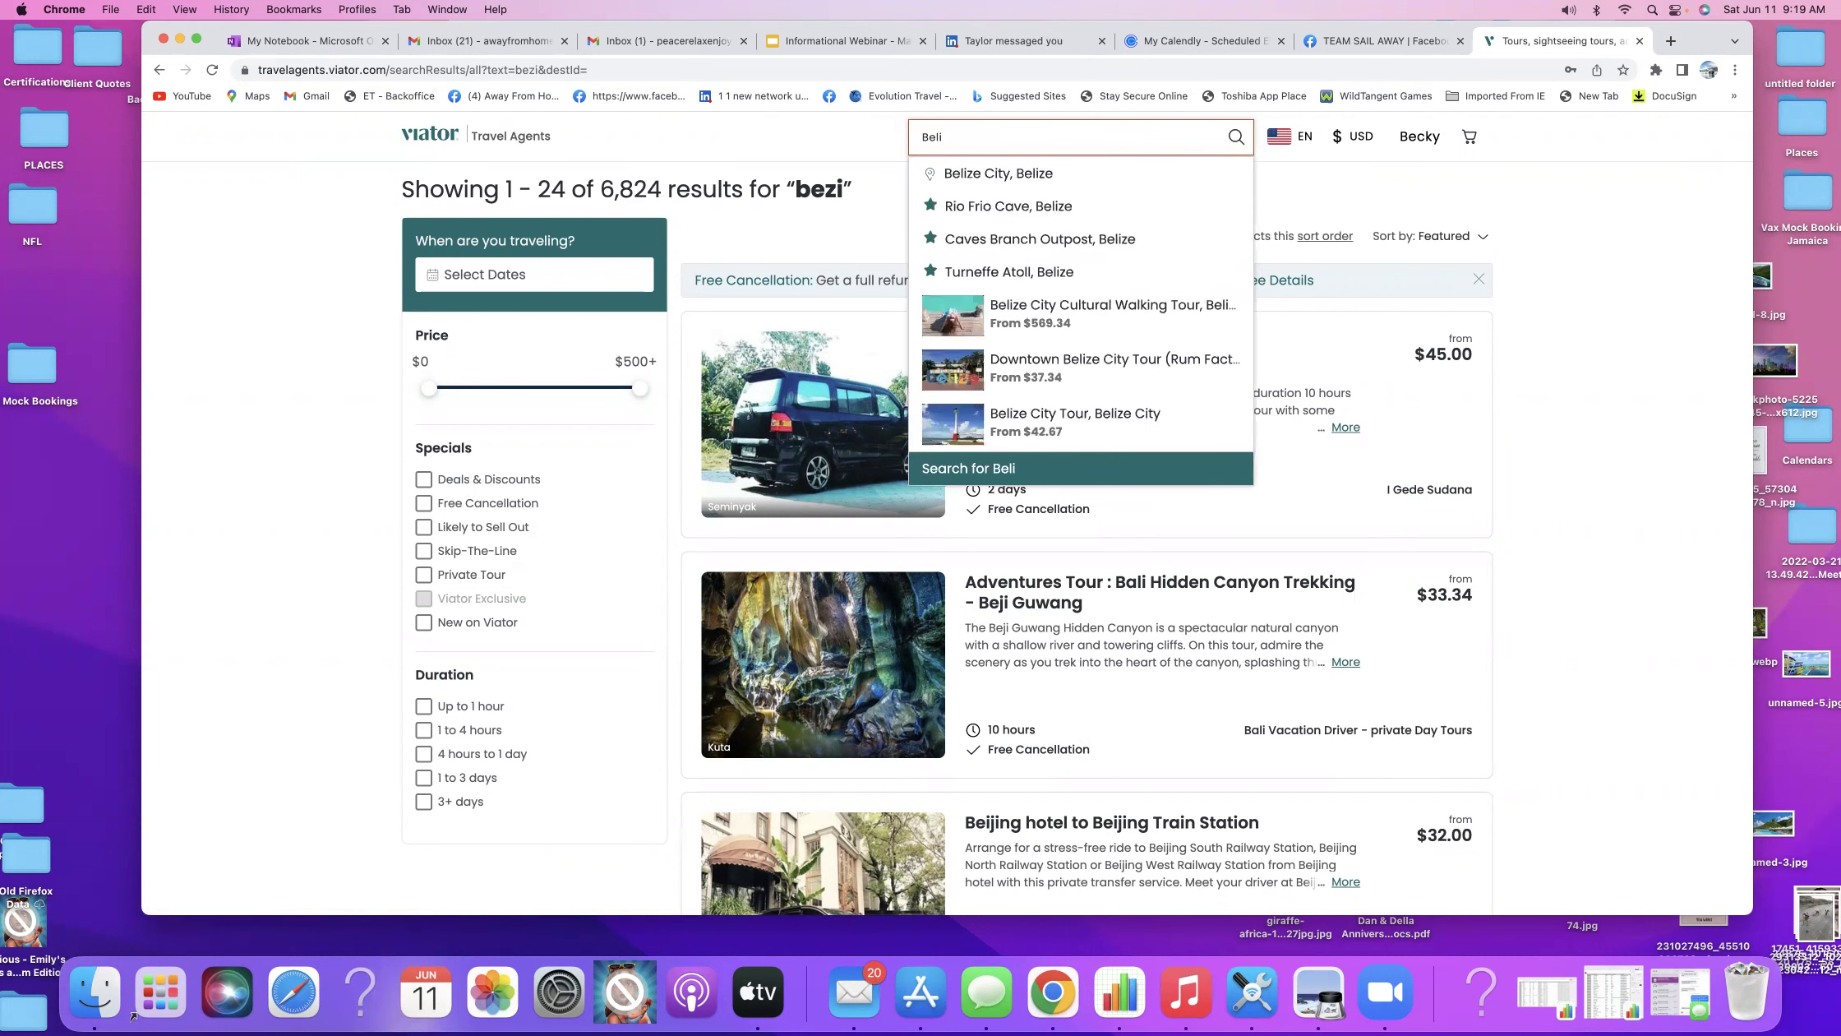
text(ze)
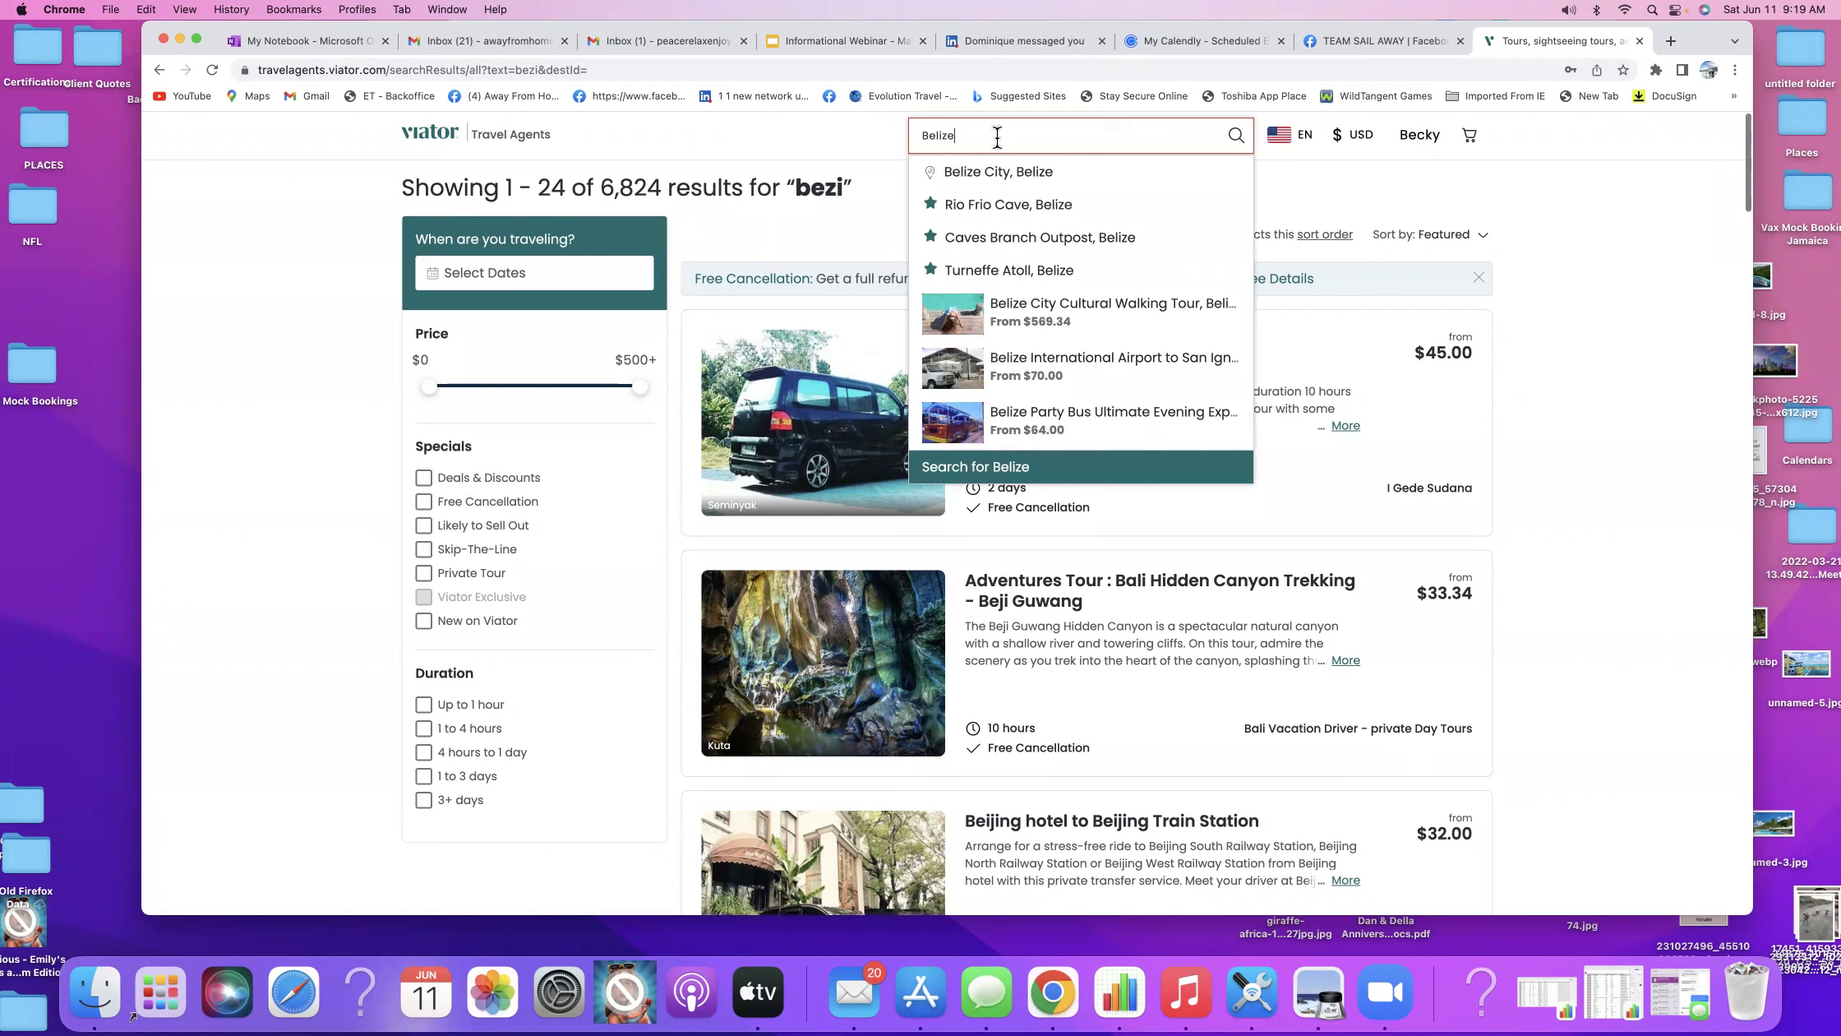
click(1014, 179)
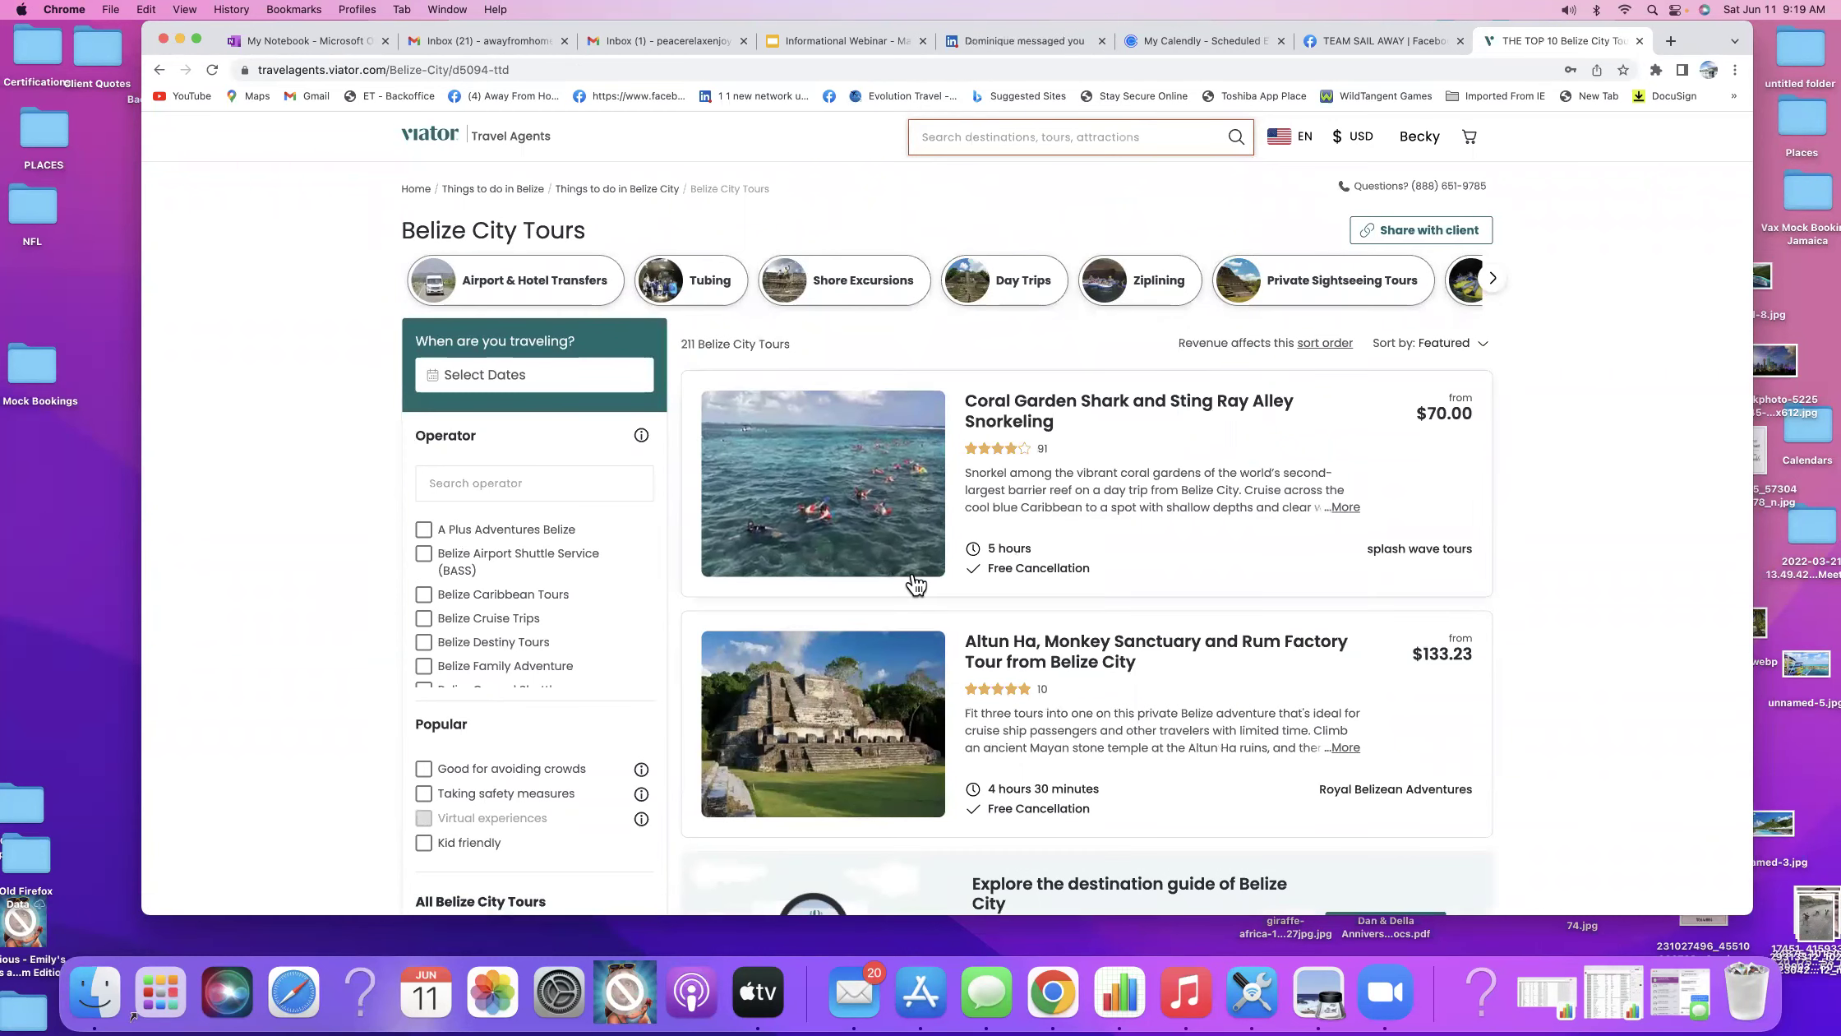
Look through the list of Belize City tours, examining the excursions, prices and durations on offer.
scroll(915, 584, down, 1)
scroll(915, 583, down, 10)
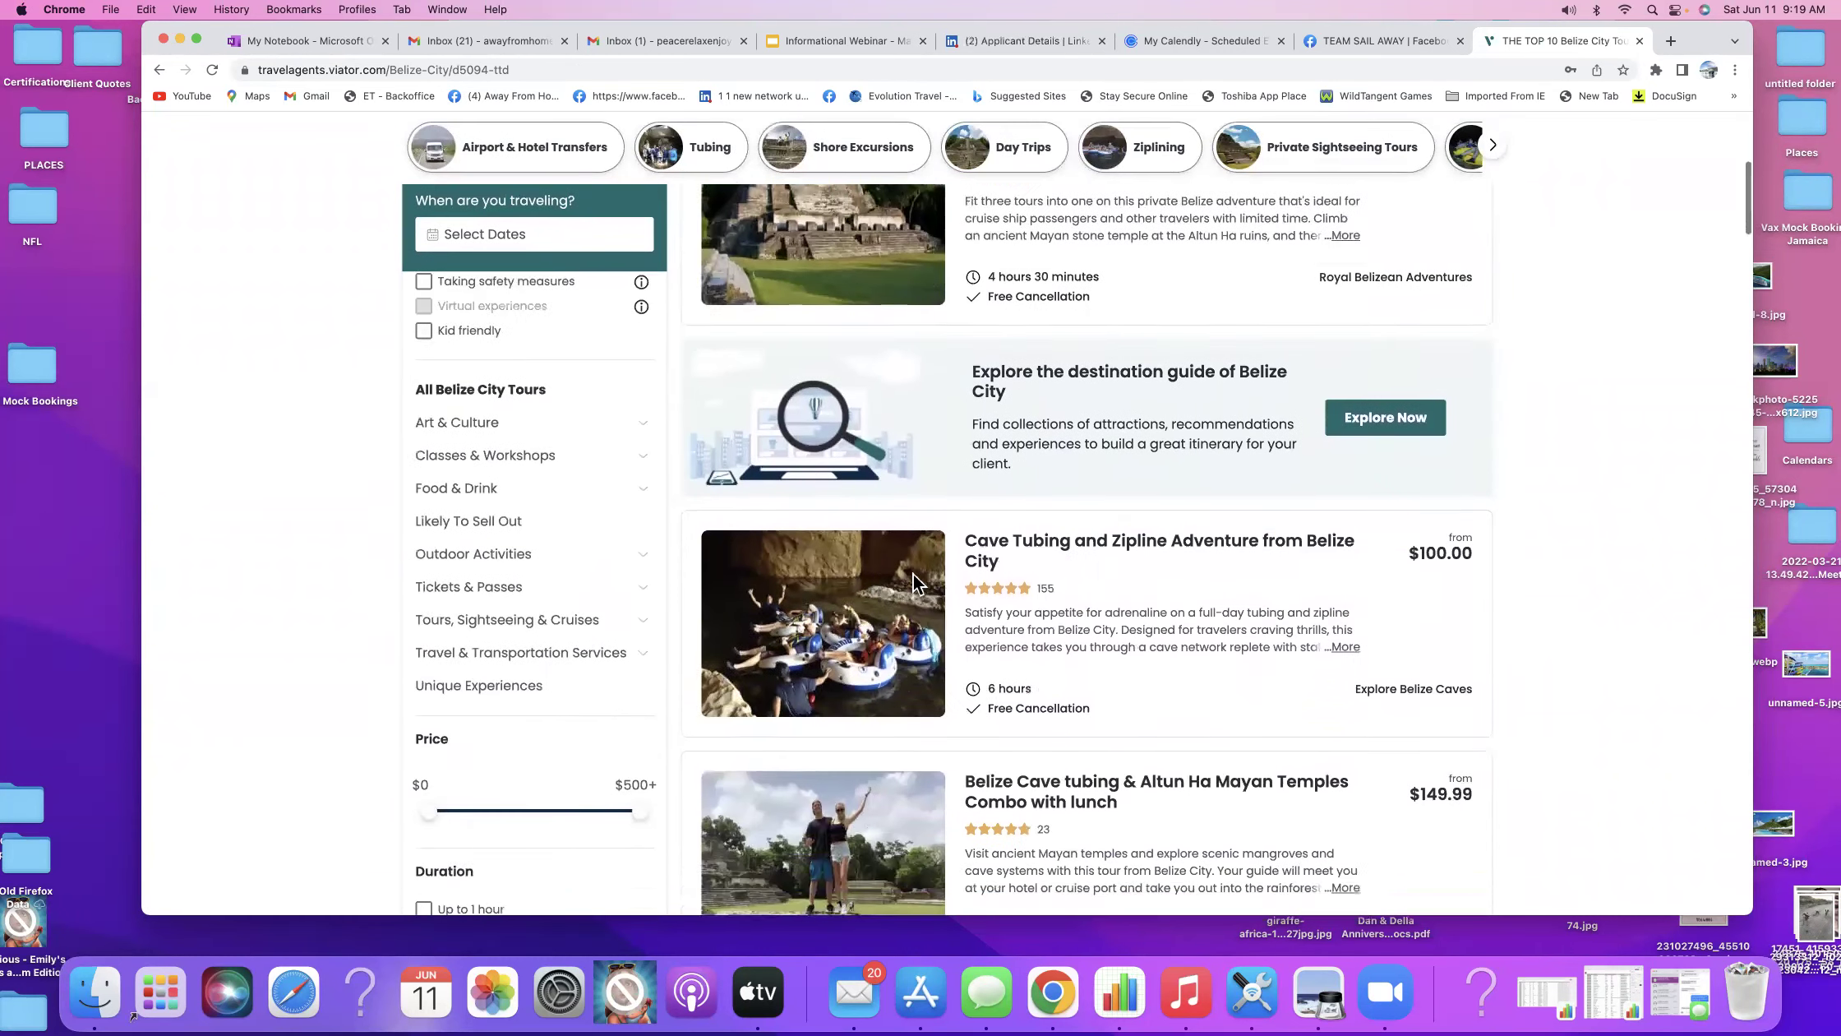
scroll(915, 584, down, 10)
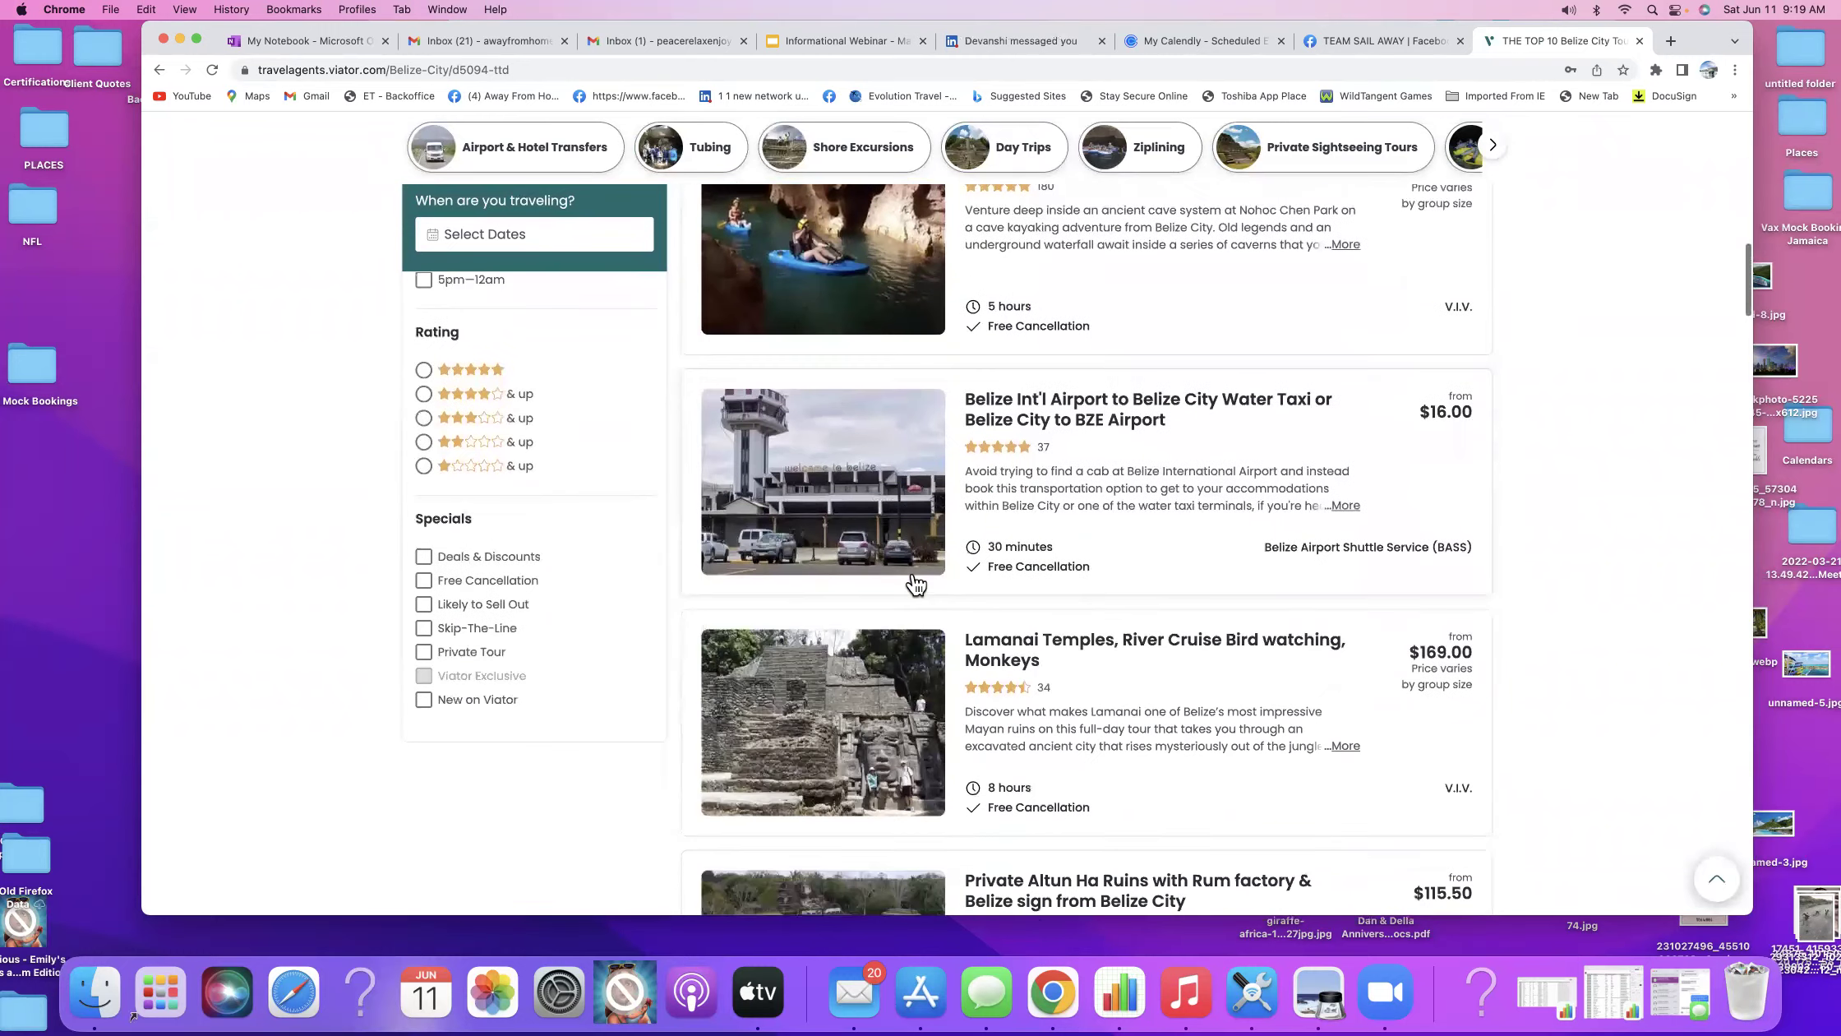
scroll(915, 583, down, 8)
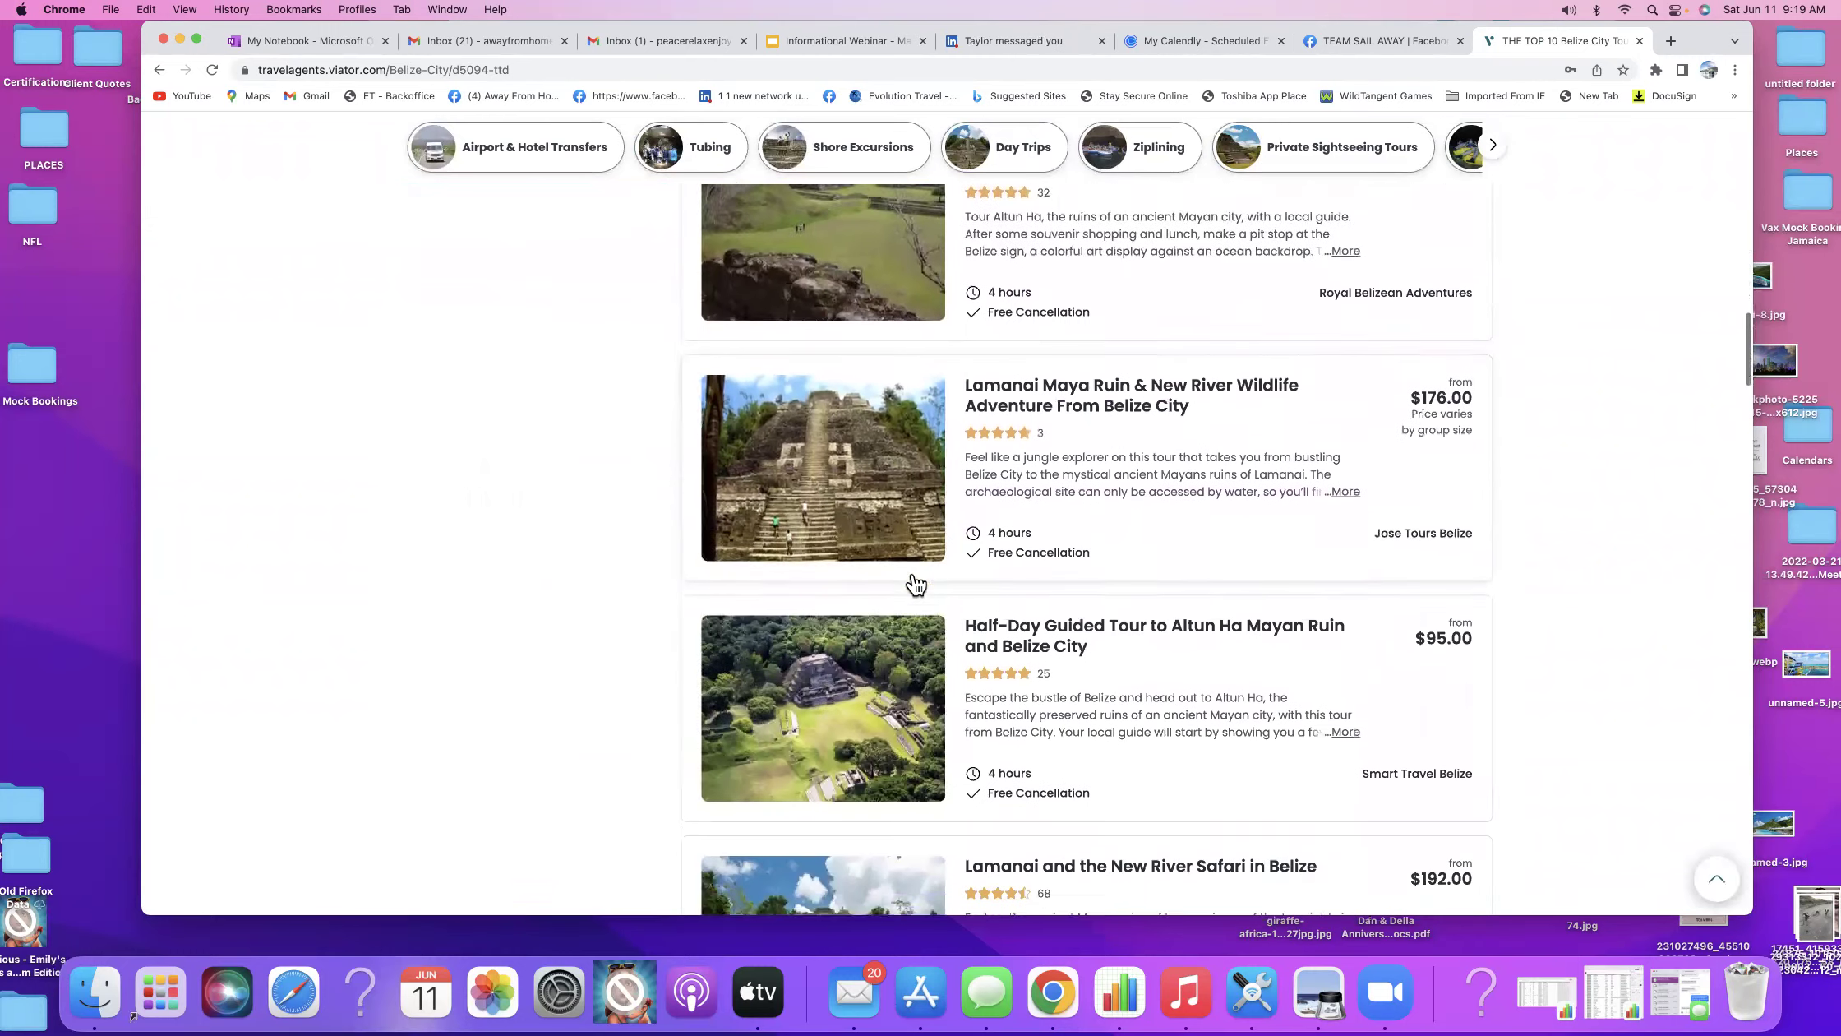
scroll(916, 584, down, 6)
scroll(916, 579, up, 6)
scroll(916, 578, up, 20)
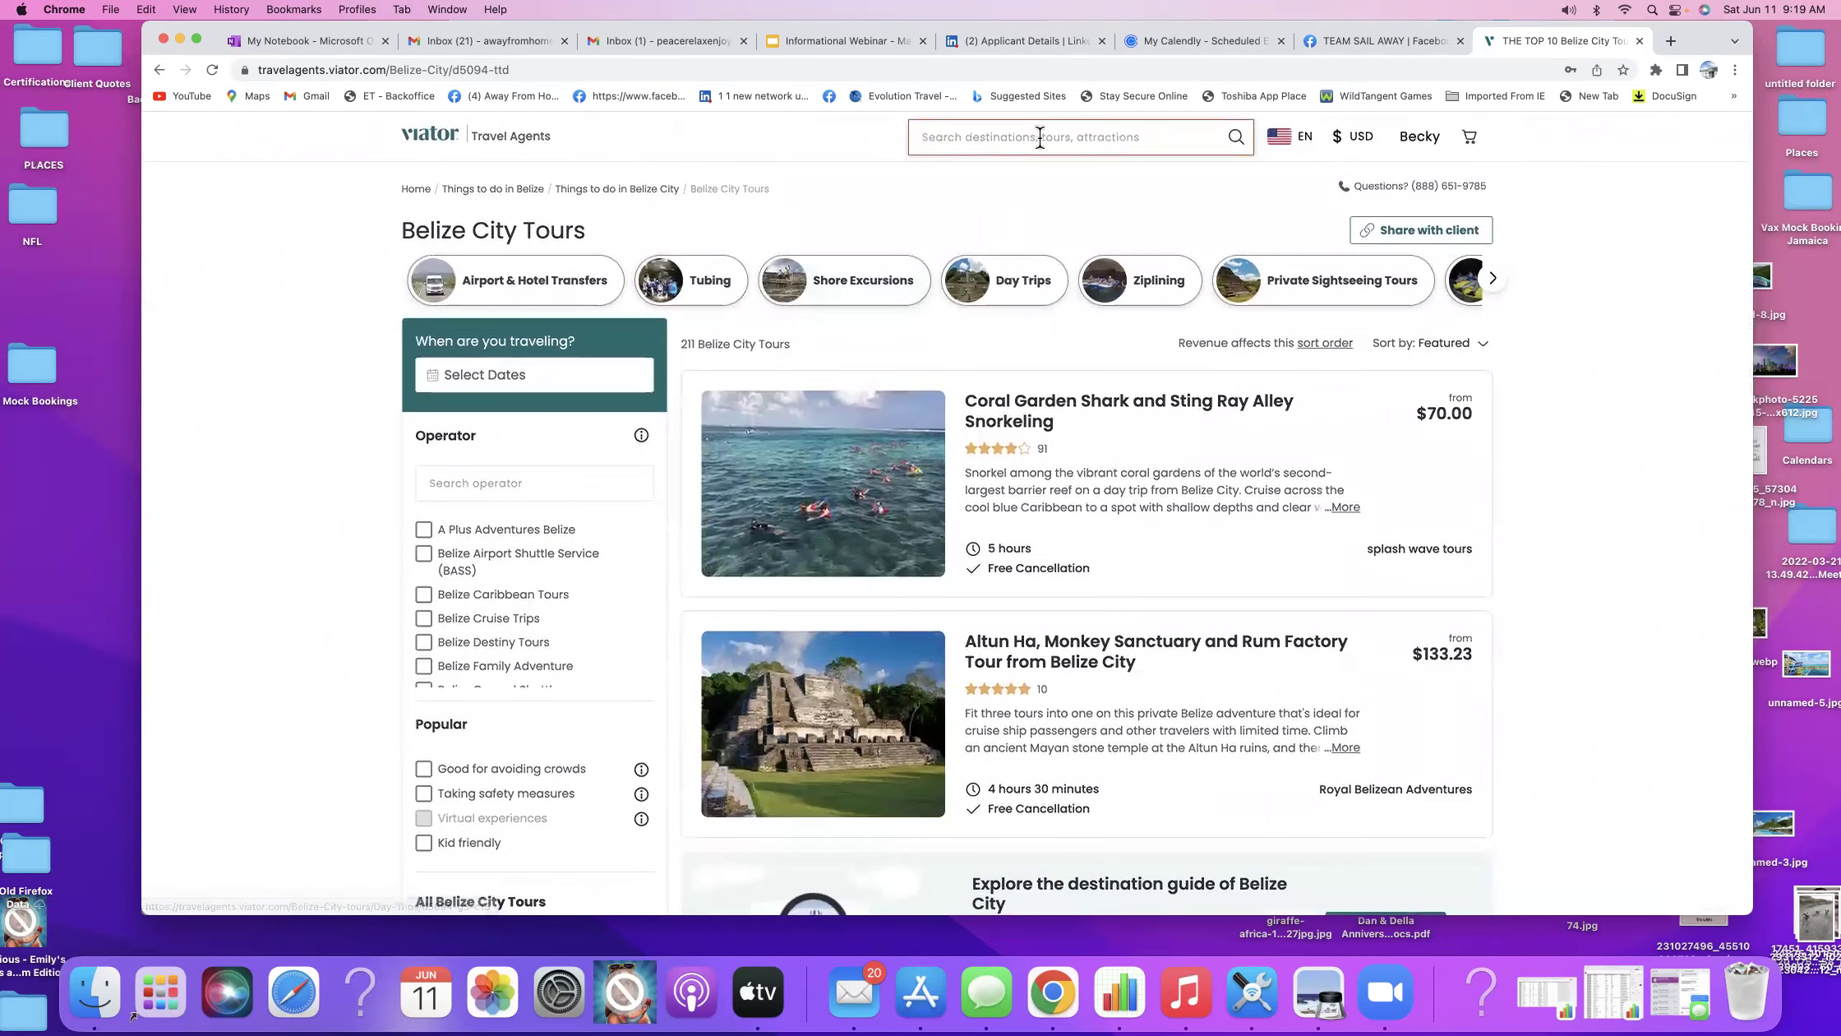
Search for Western Caribbean and open the tours for the suggested destination Caribbean Coast, Colombia.
click(1070, 140)
text(W)
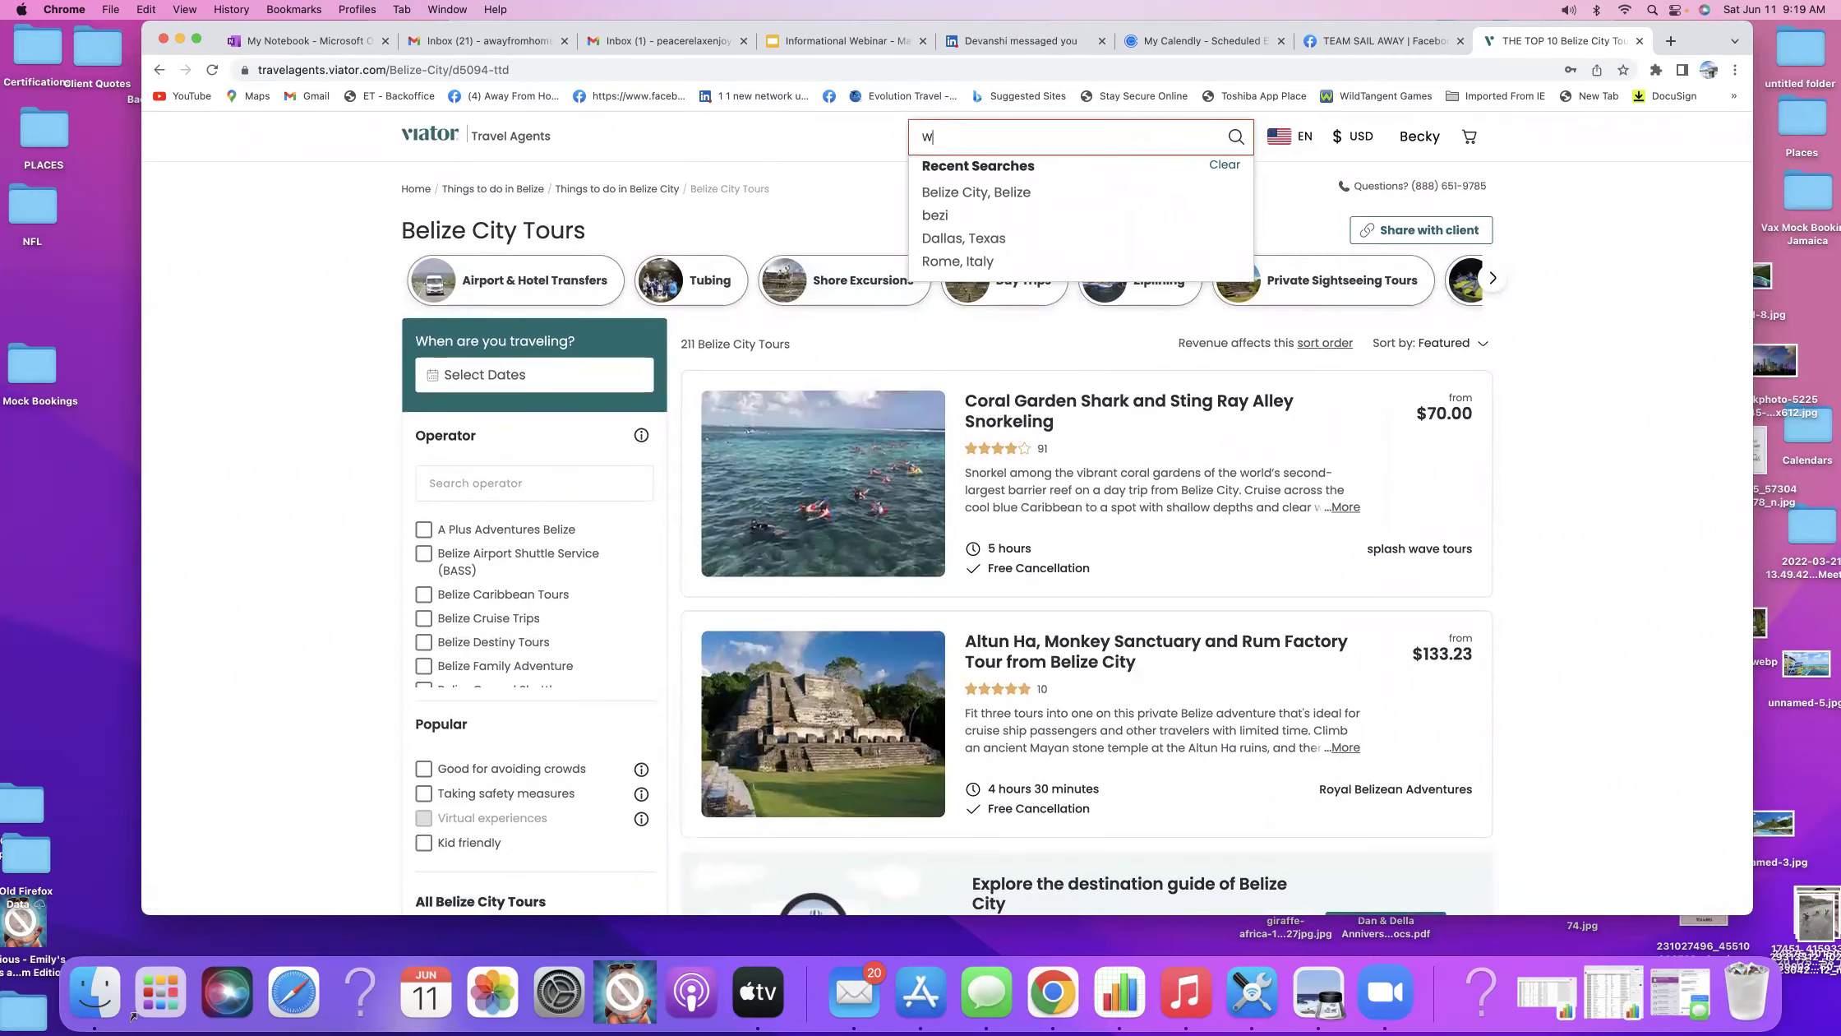
text(ester)
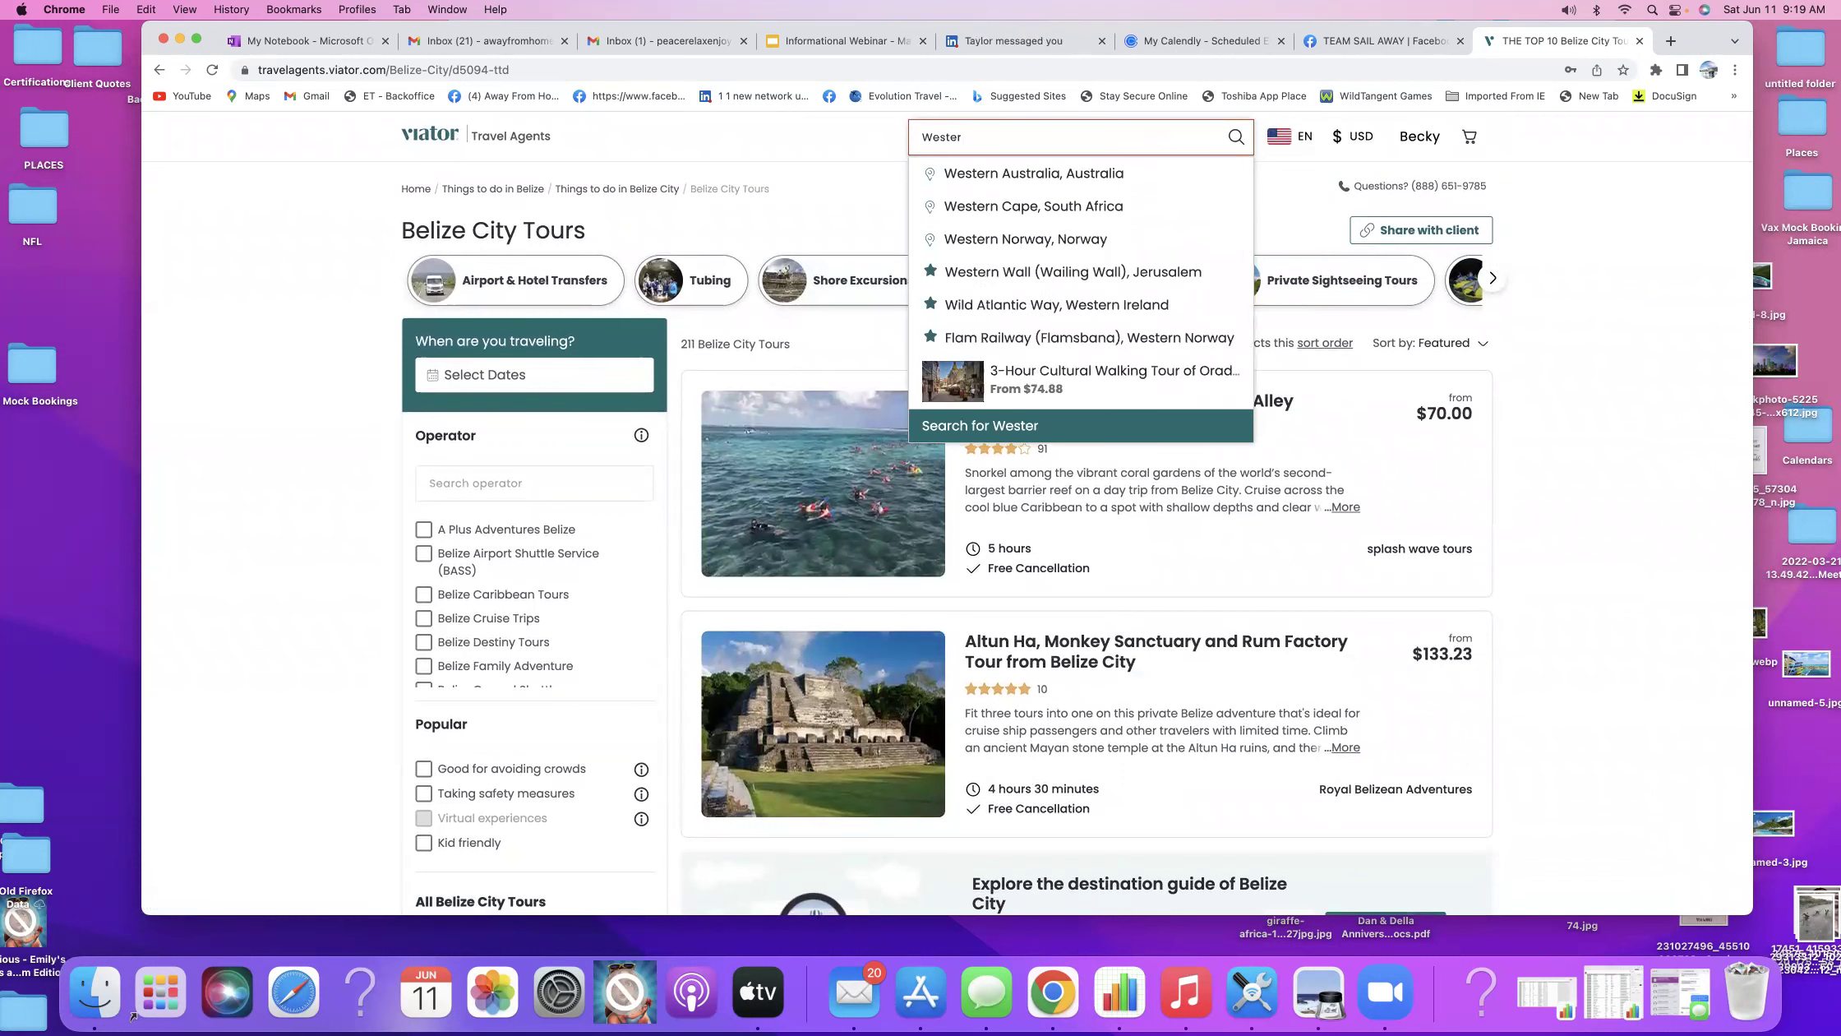
text(n C)
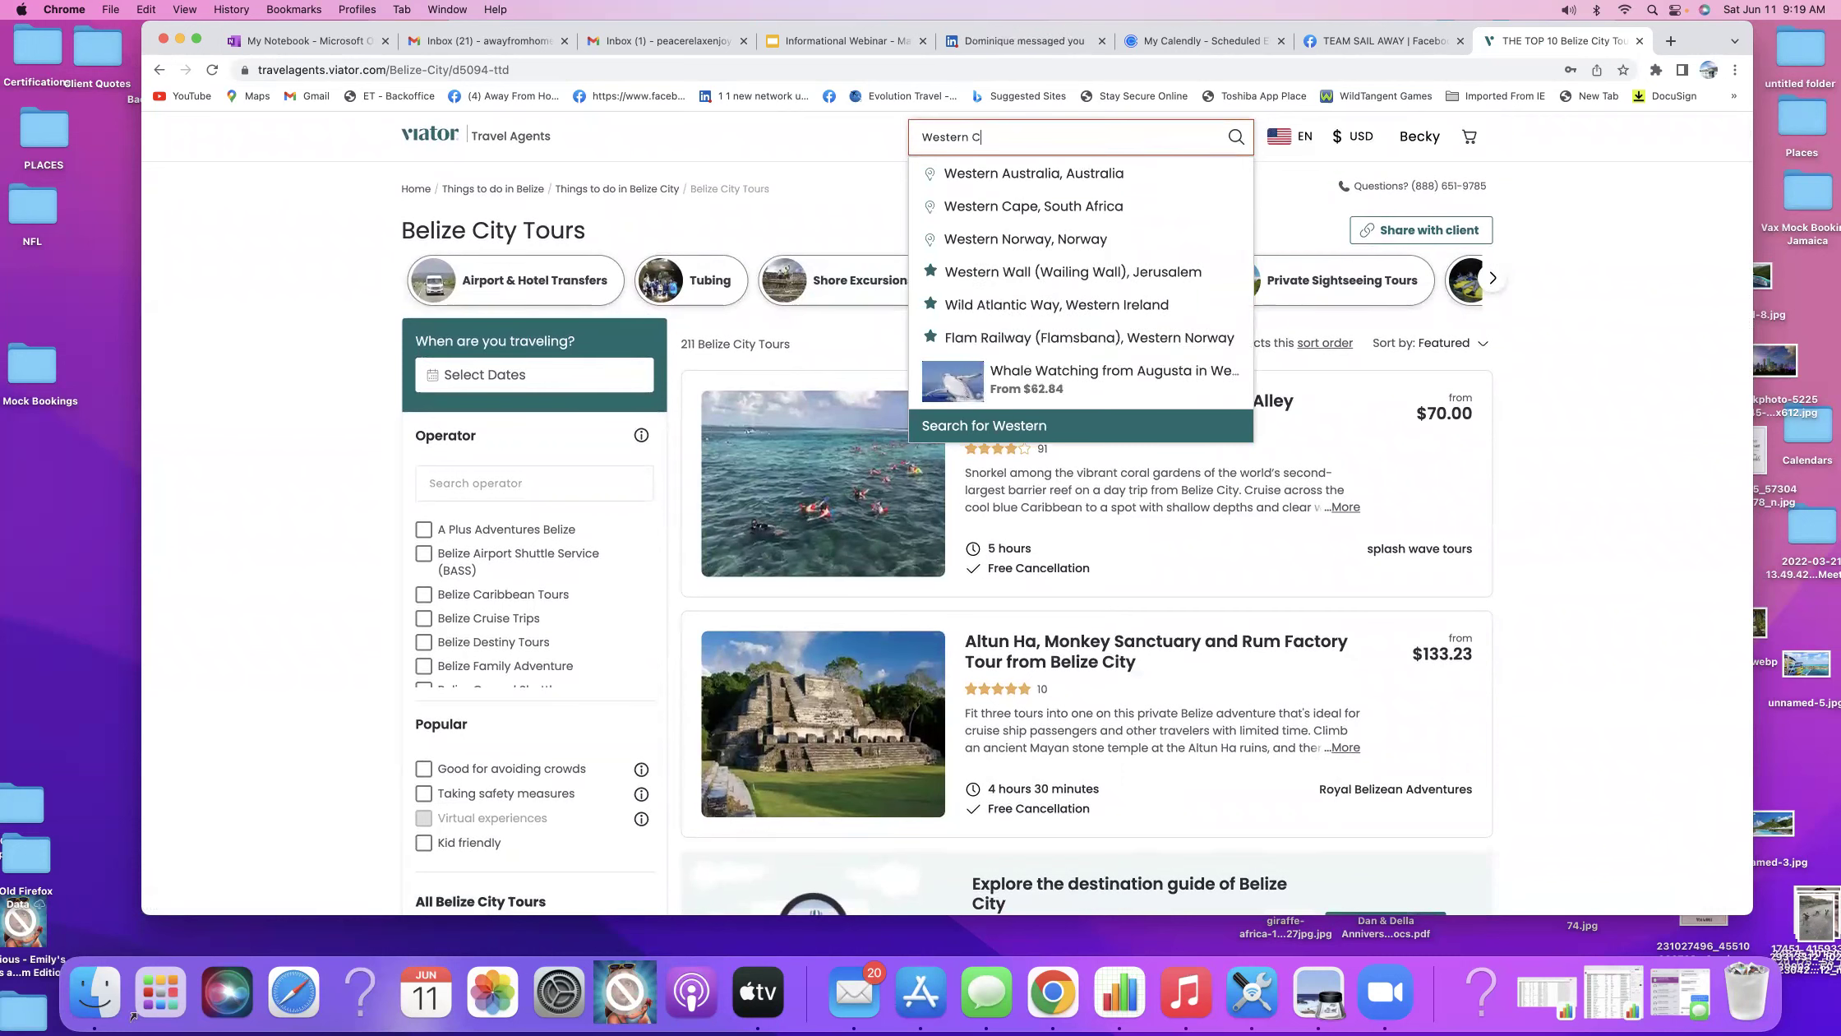
text(arri)
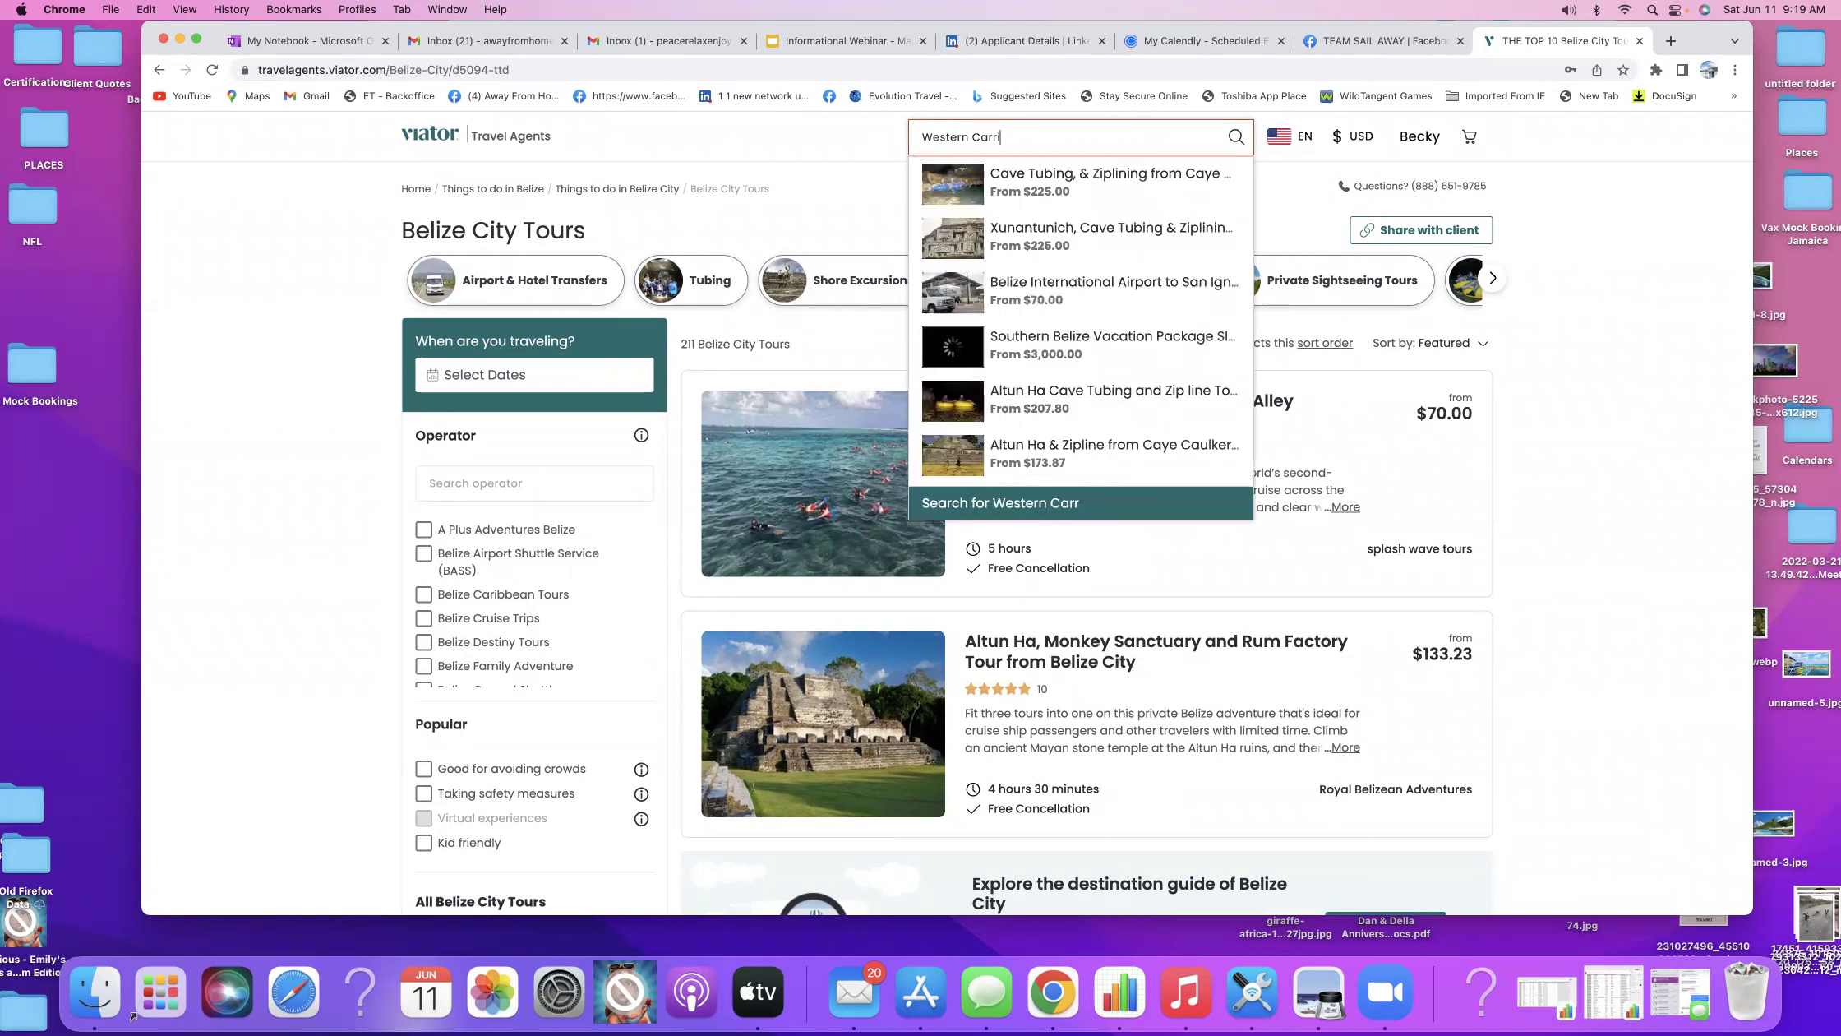
key(BackSpace)
key(BackSpace)
text(ibbean)
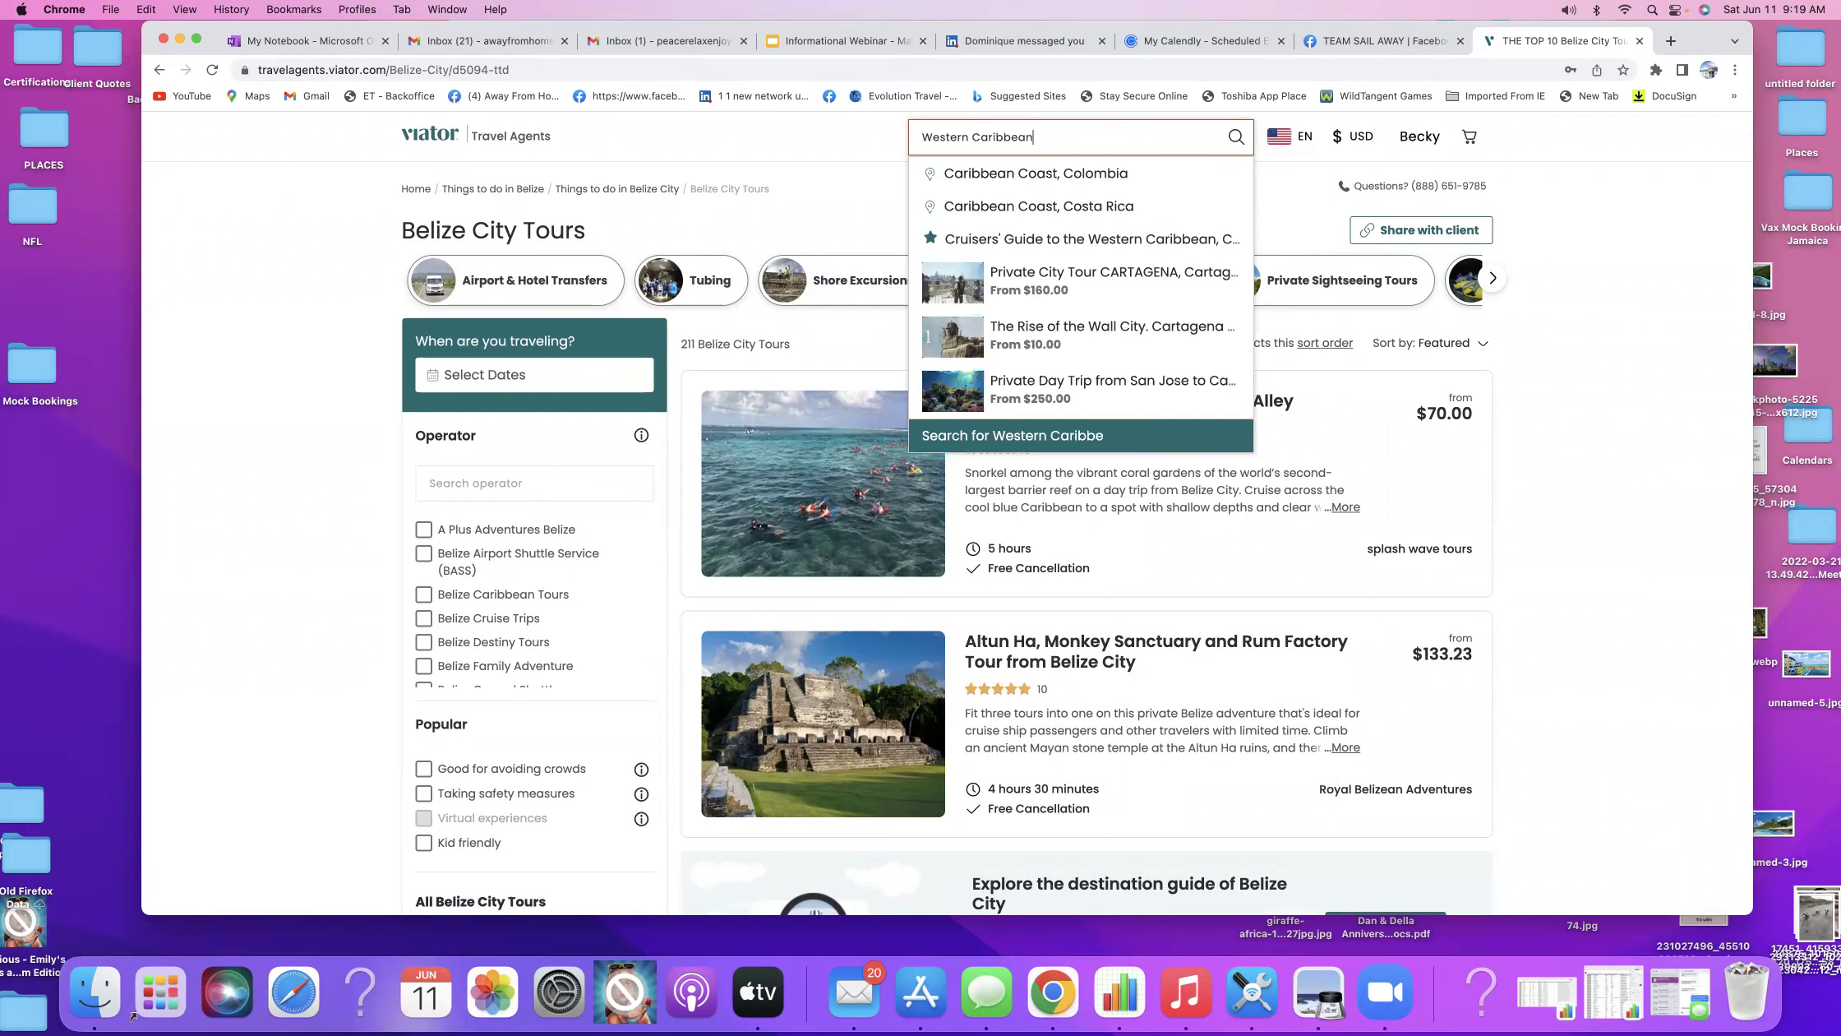
scroll(1171, 169, down, 1)
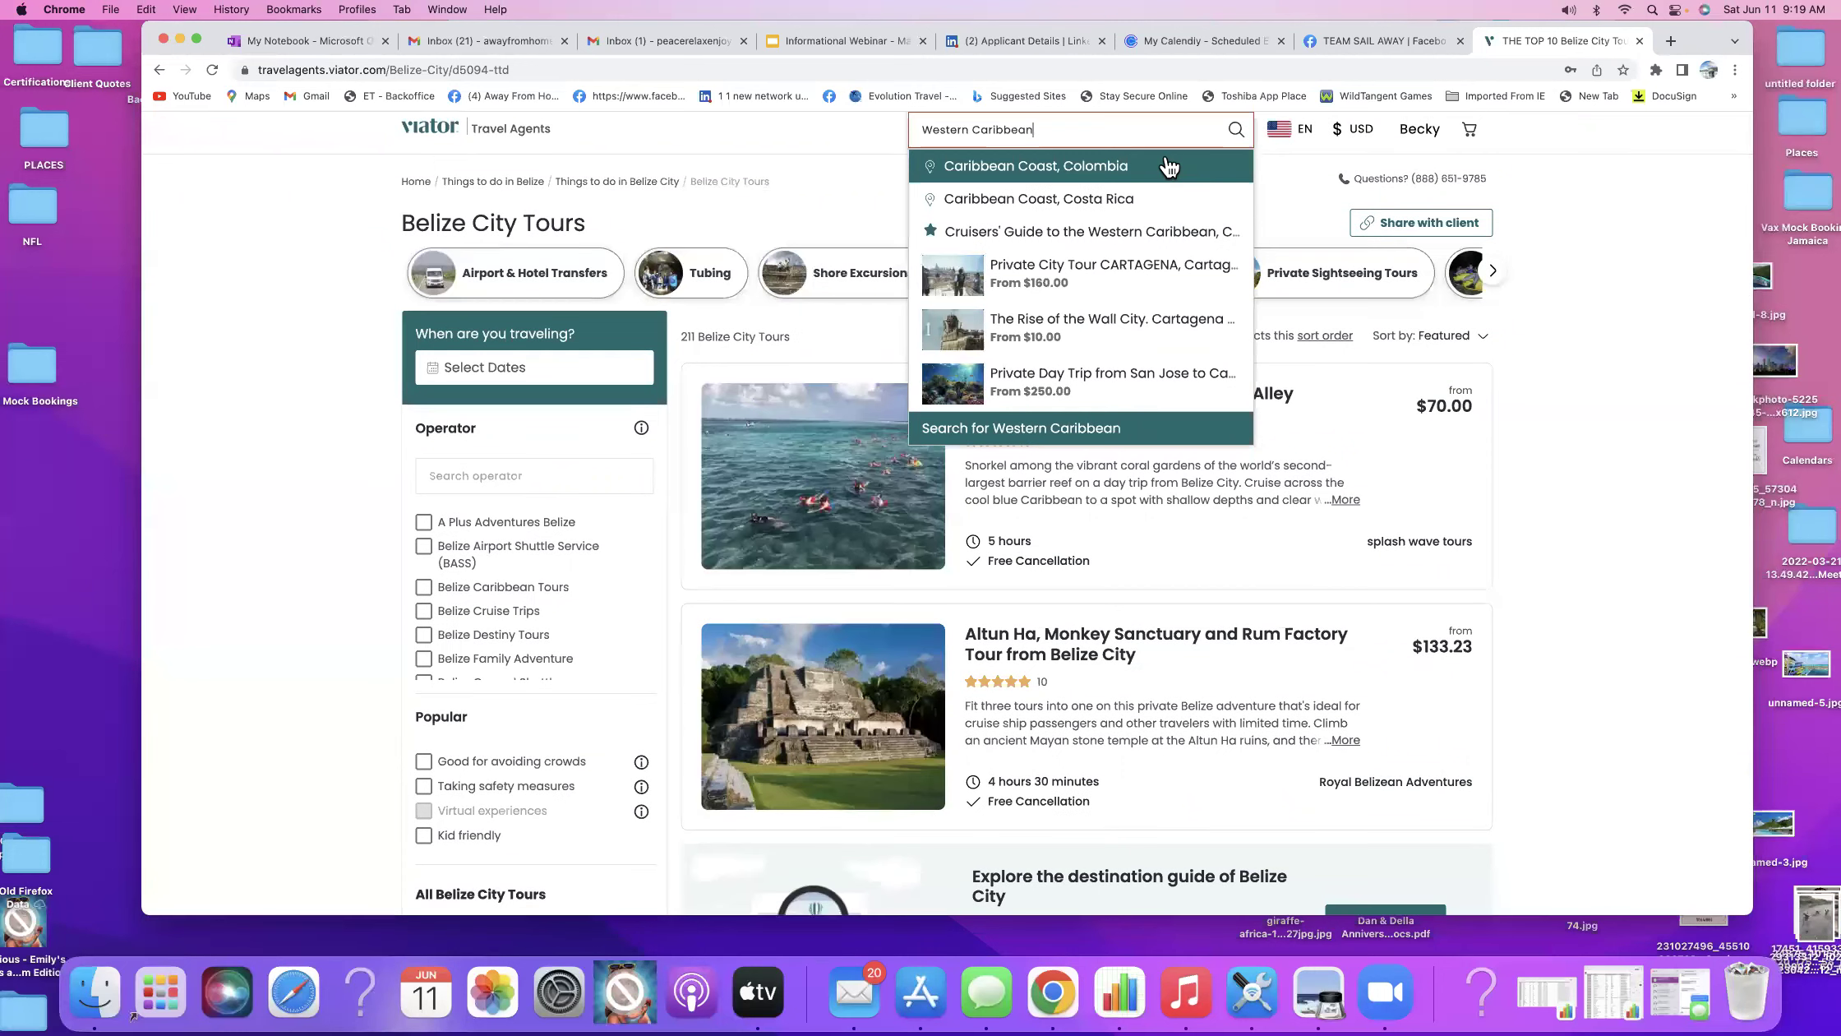
scroll(1047, 170, down, 1)
click(1046, 170)
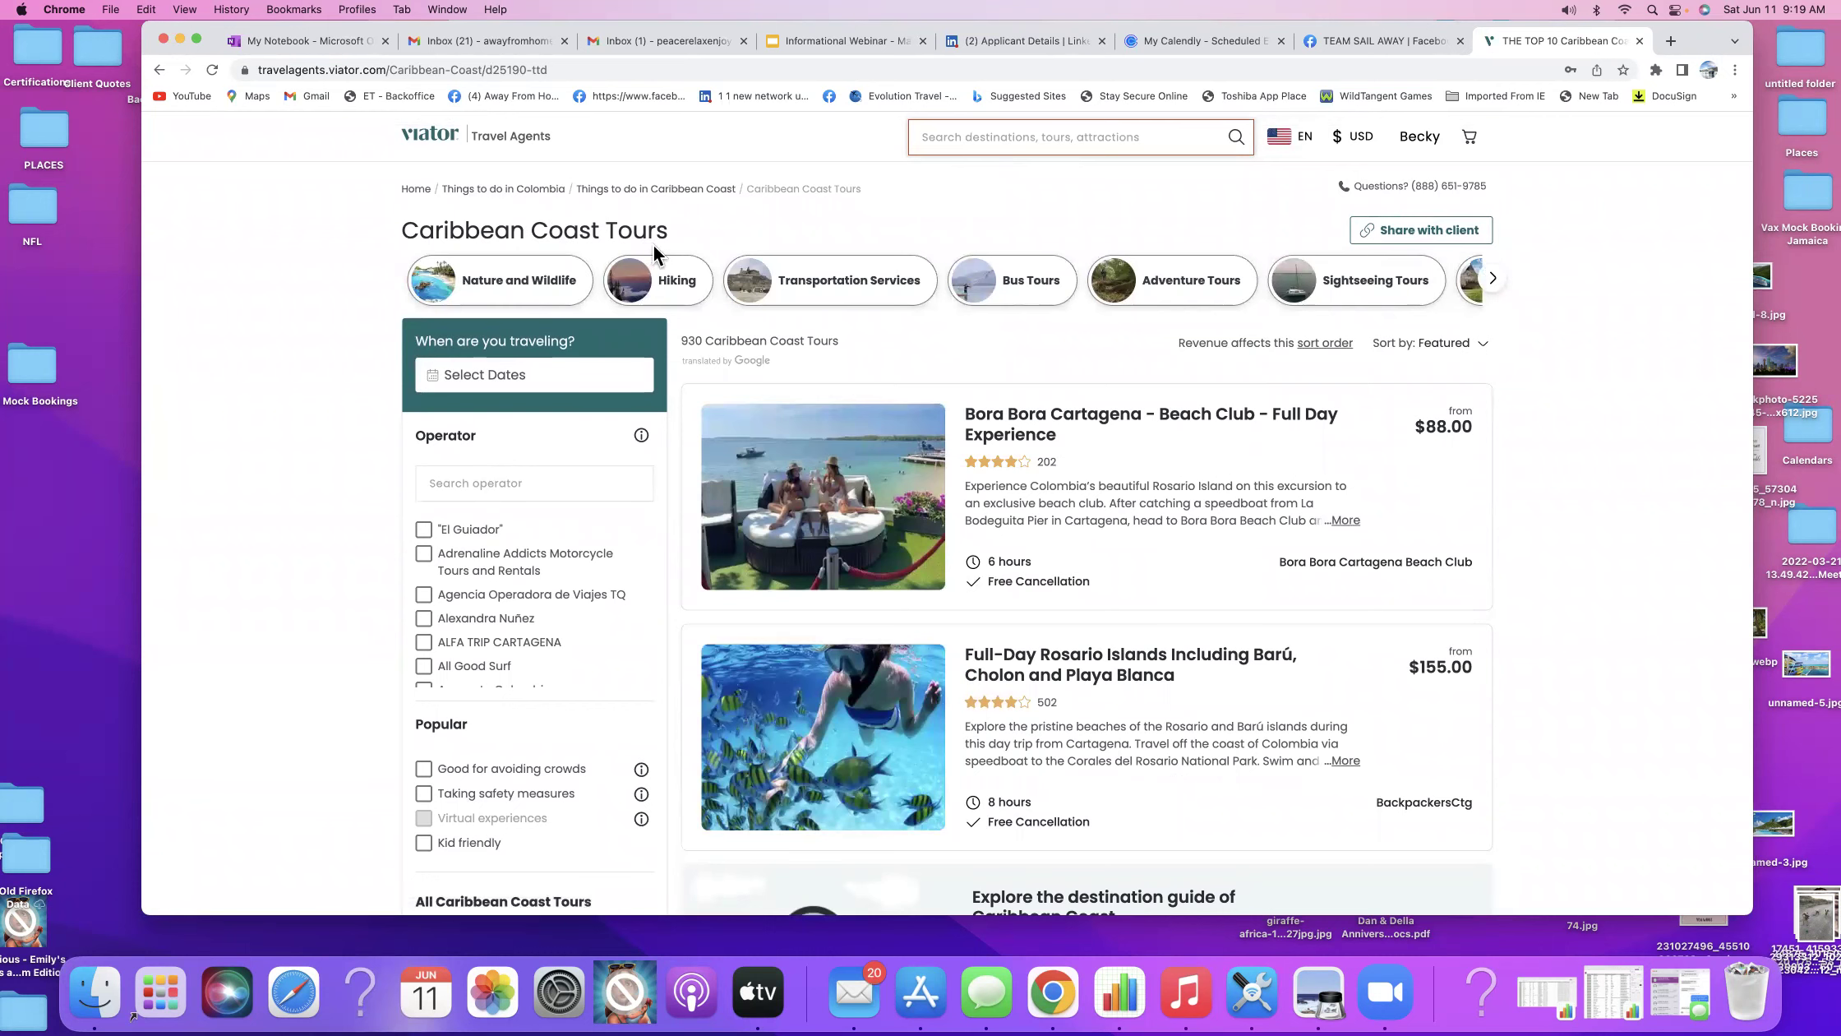
Look through the list of Caribbean Coast tours, examining the excursions, prices, durations and cancellation terms on offer.
scroll(1046, 427, down, 2)
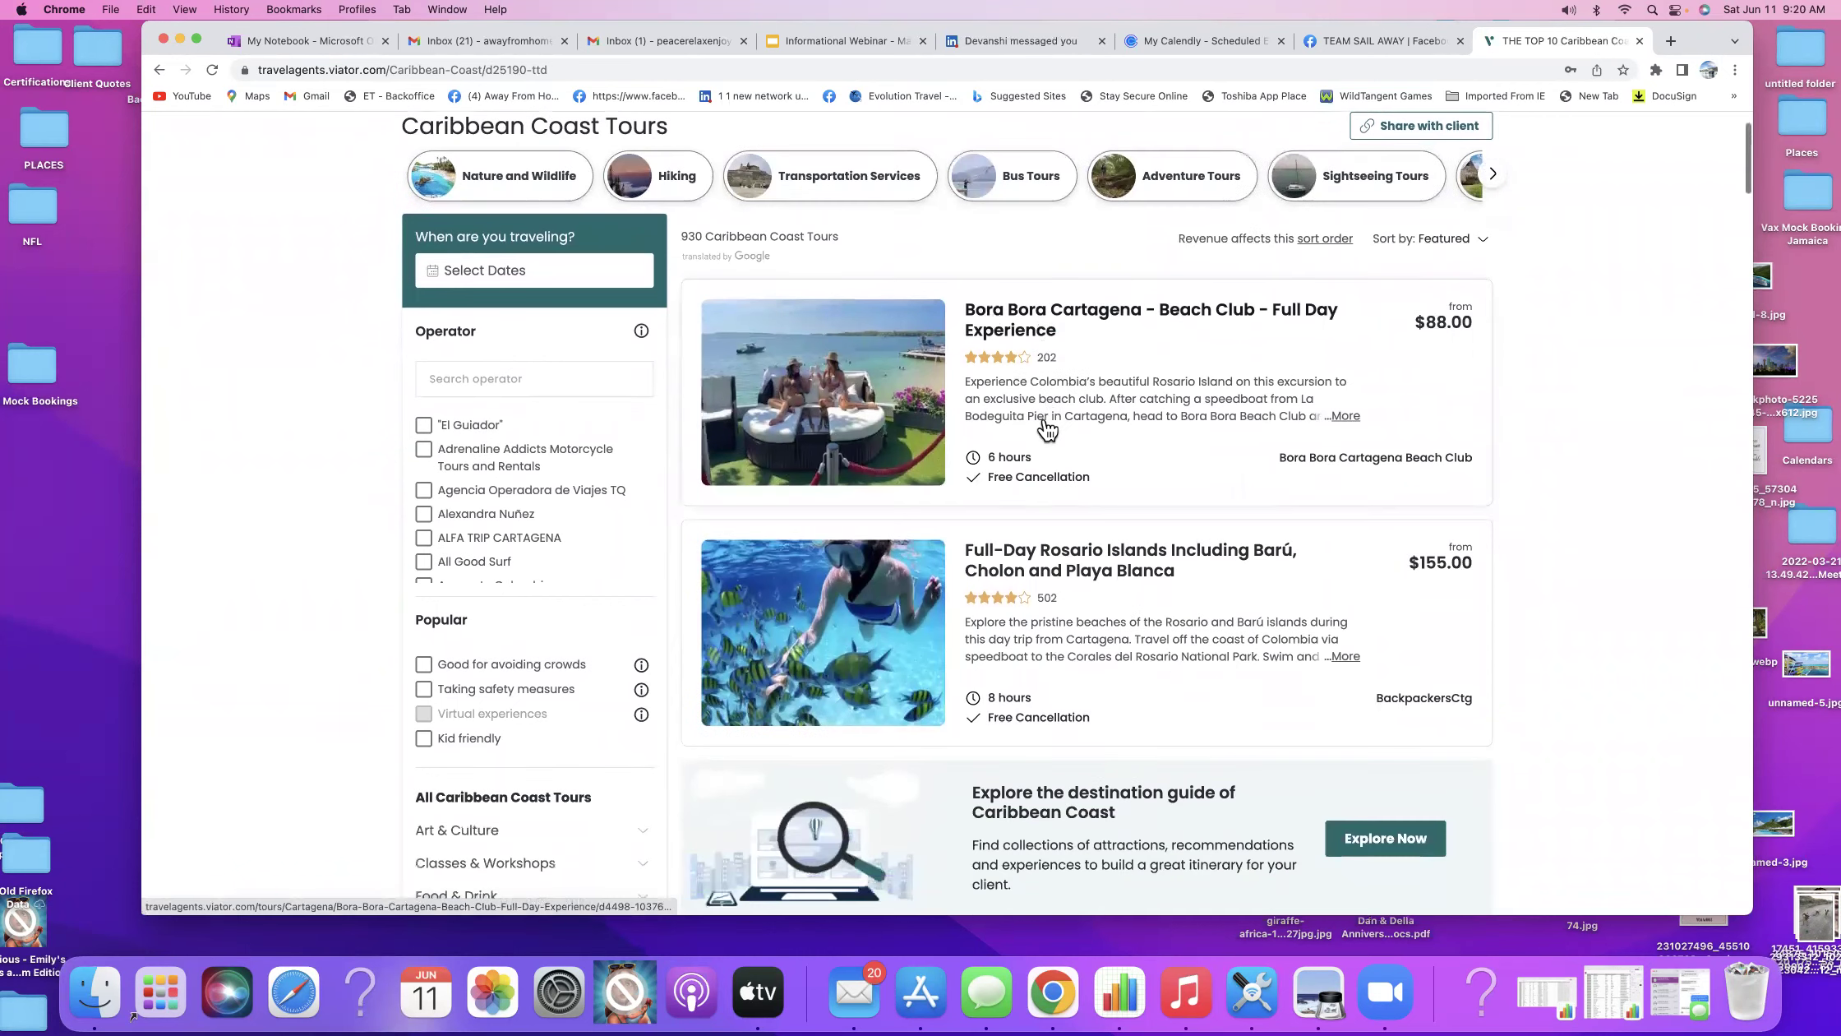
scroll(1046, 428, down, 10)
scroll(1046, 427, down, 10)
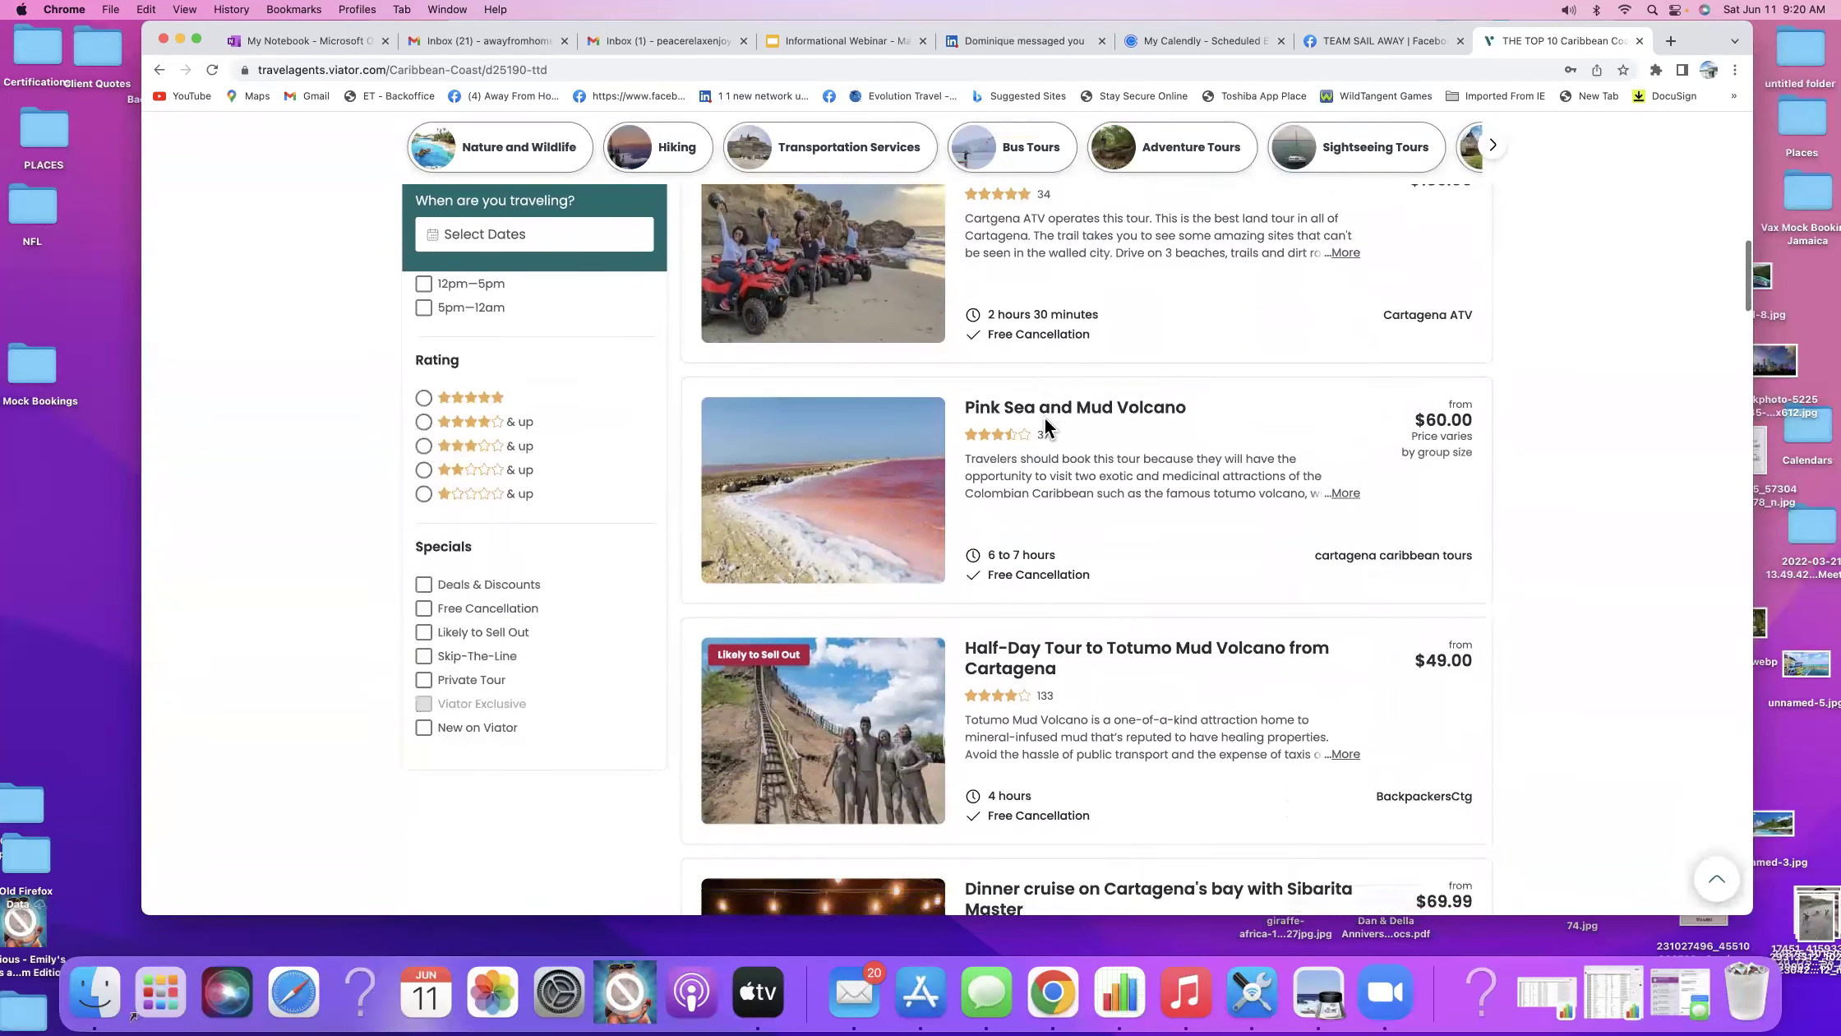
scroll(1044, 417, down, 3)
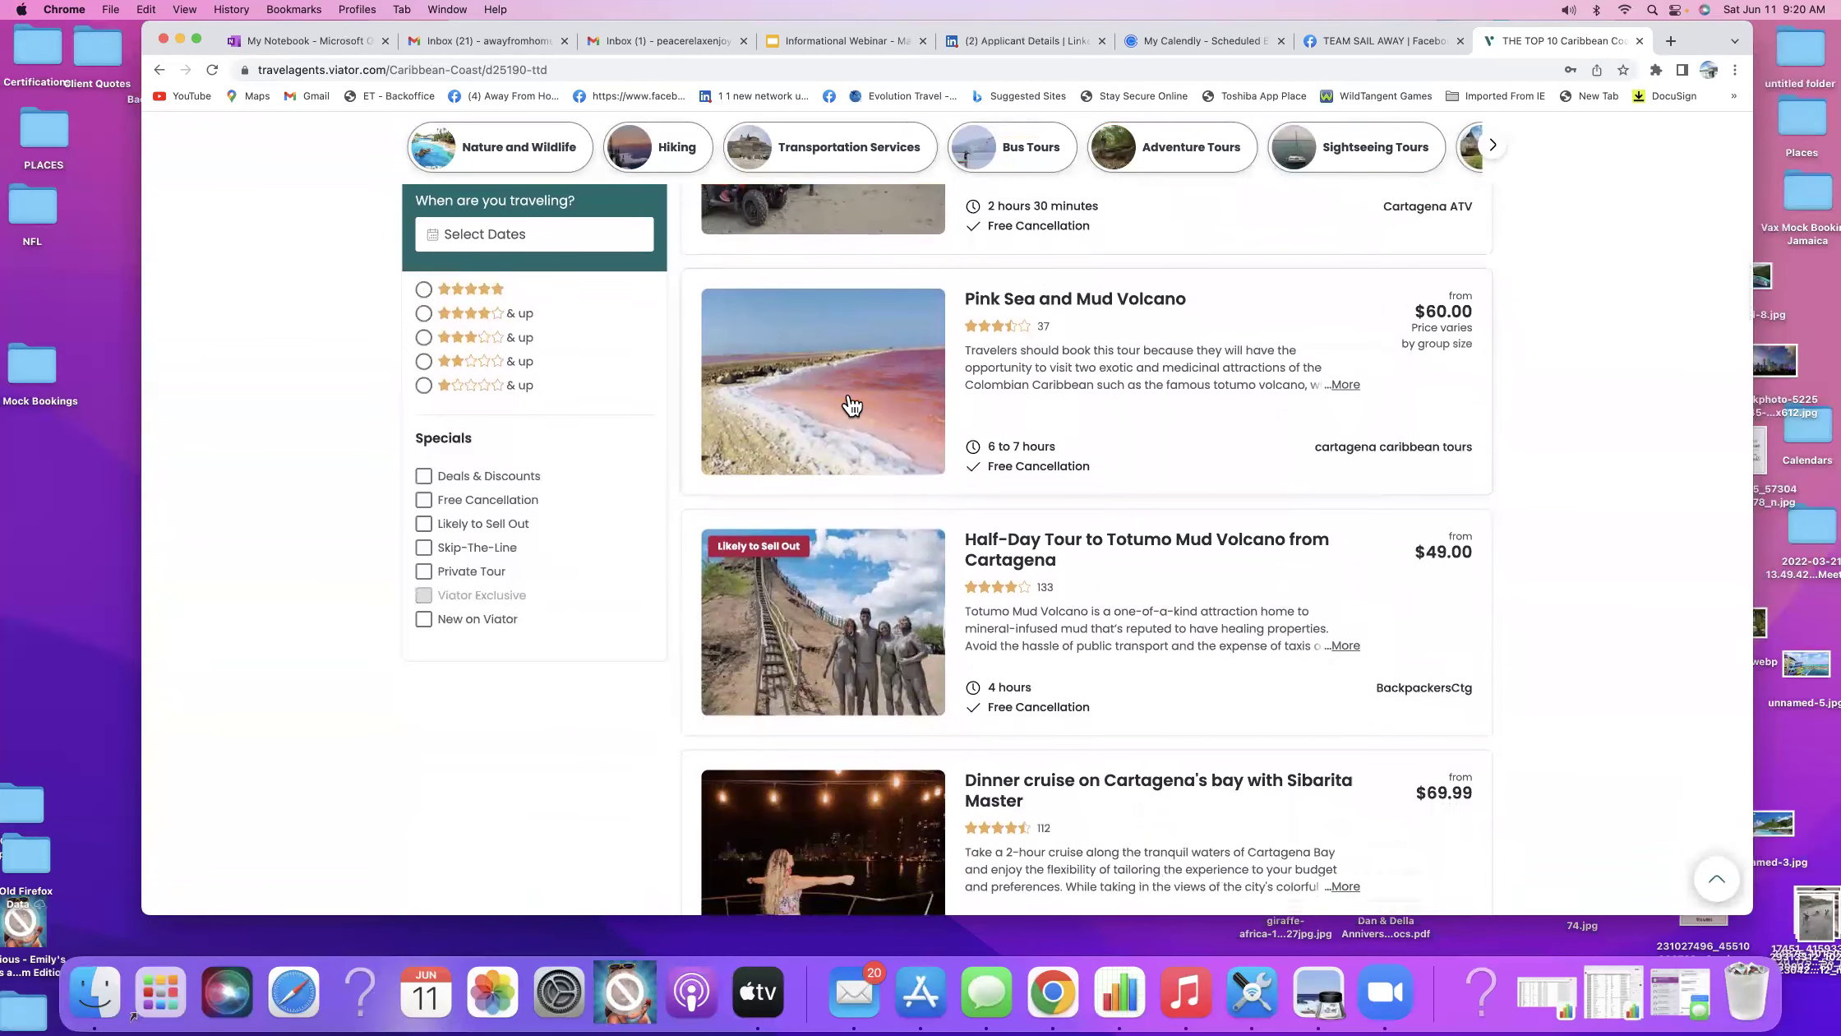
scroll(1090, 431, down, 3)
scroll(1089, 427, down, 6)
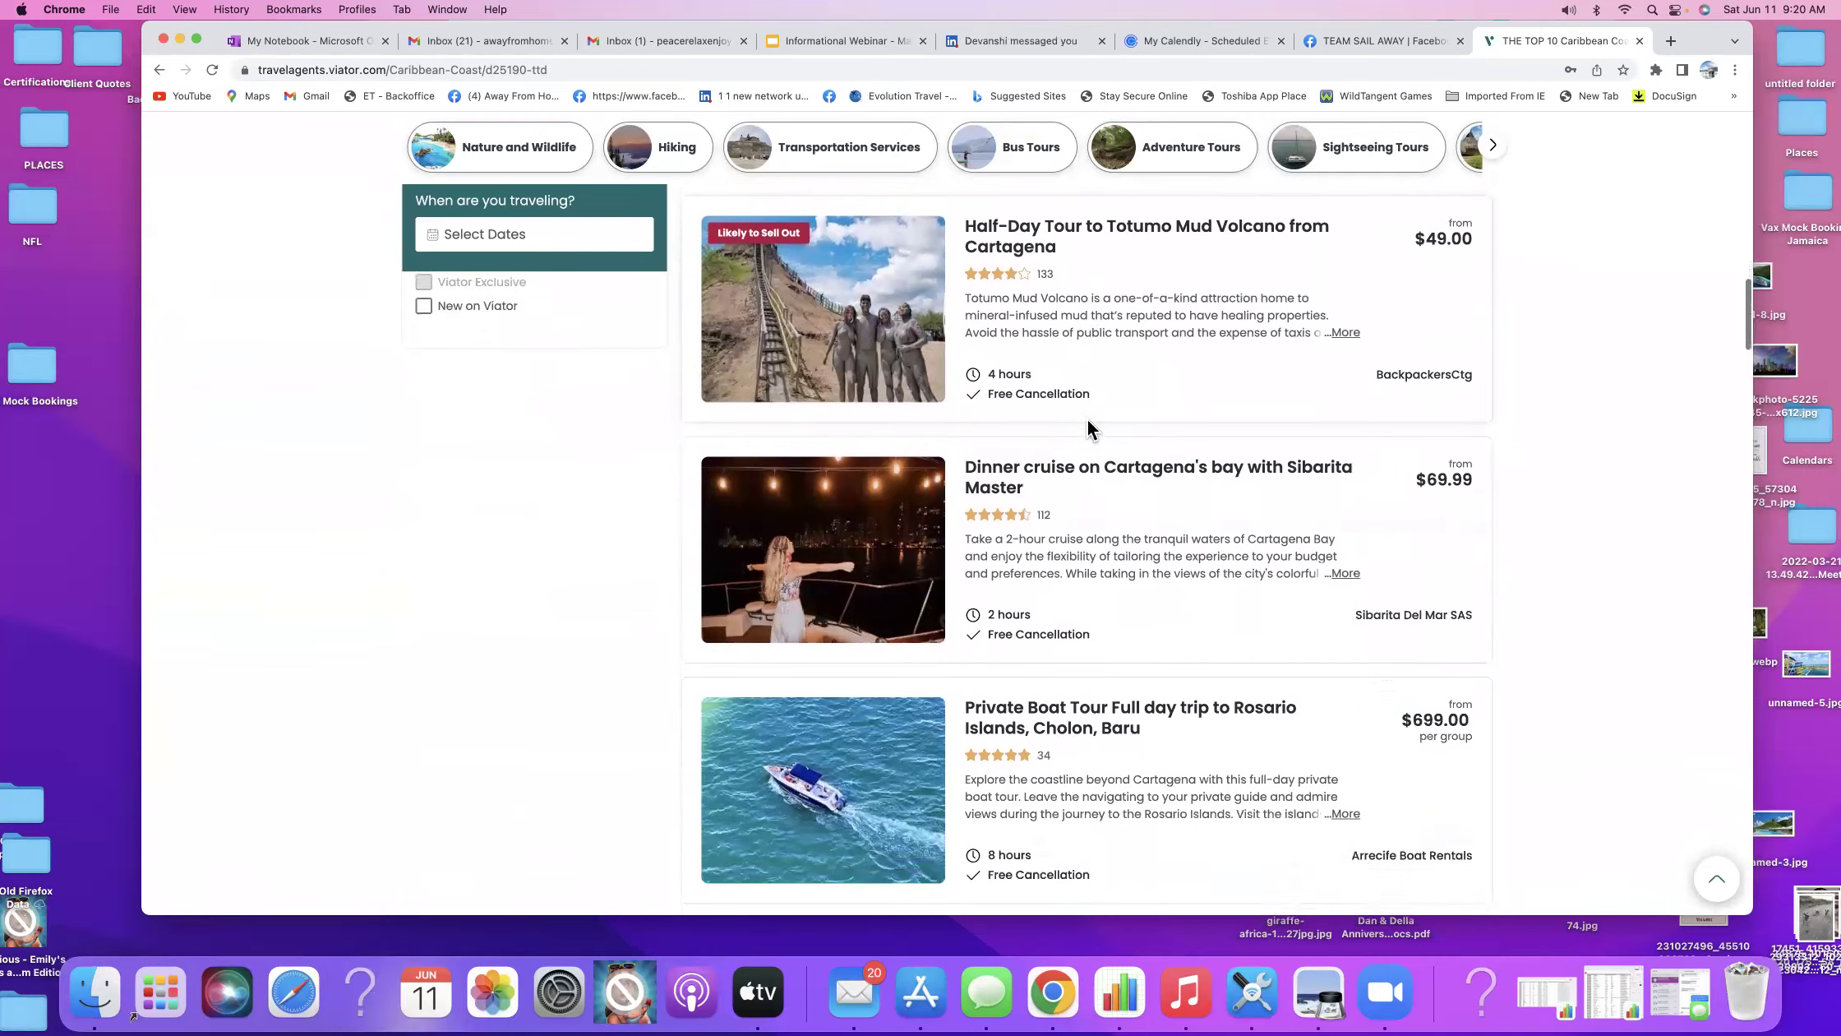
scroll(1089, 430, down, 3)
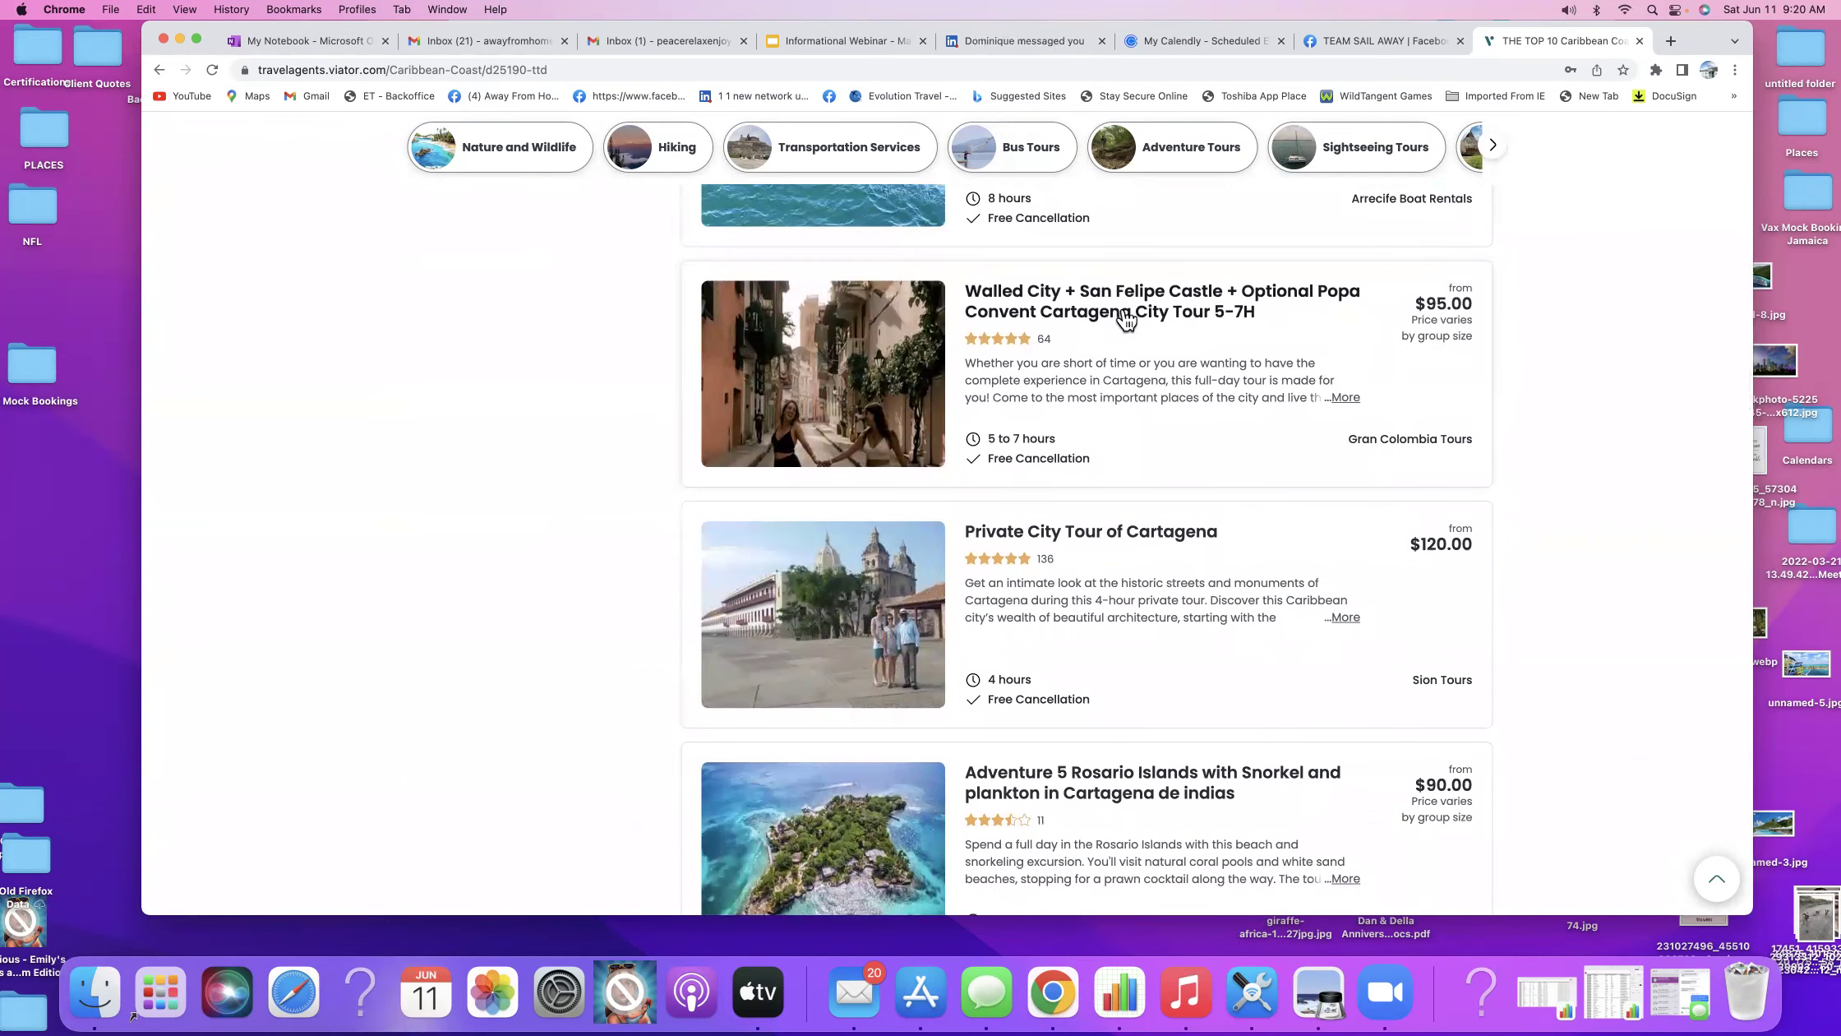
scroll(1064, 570, down, 3)
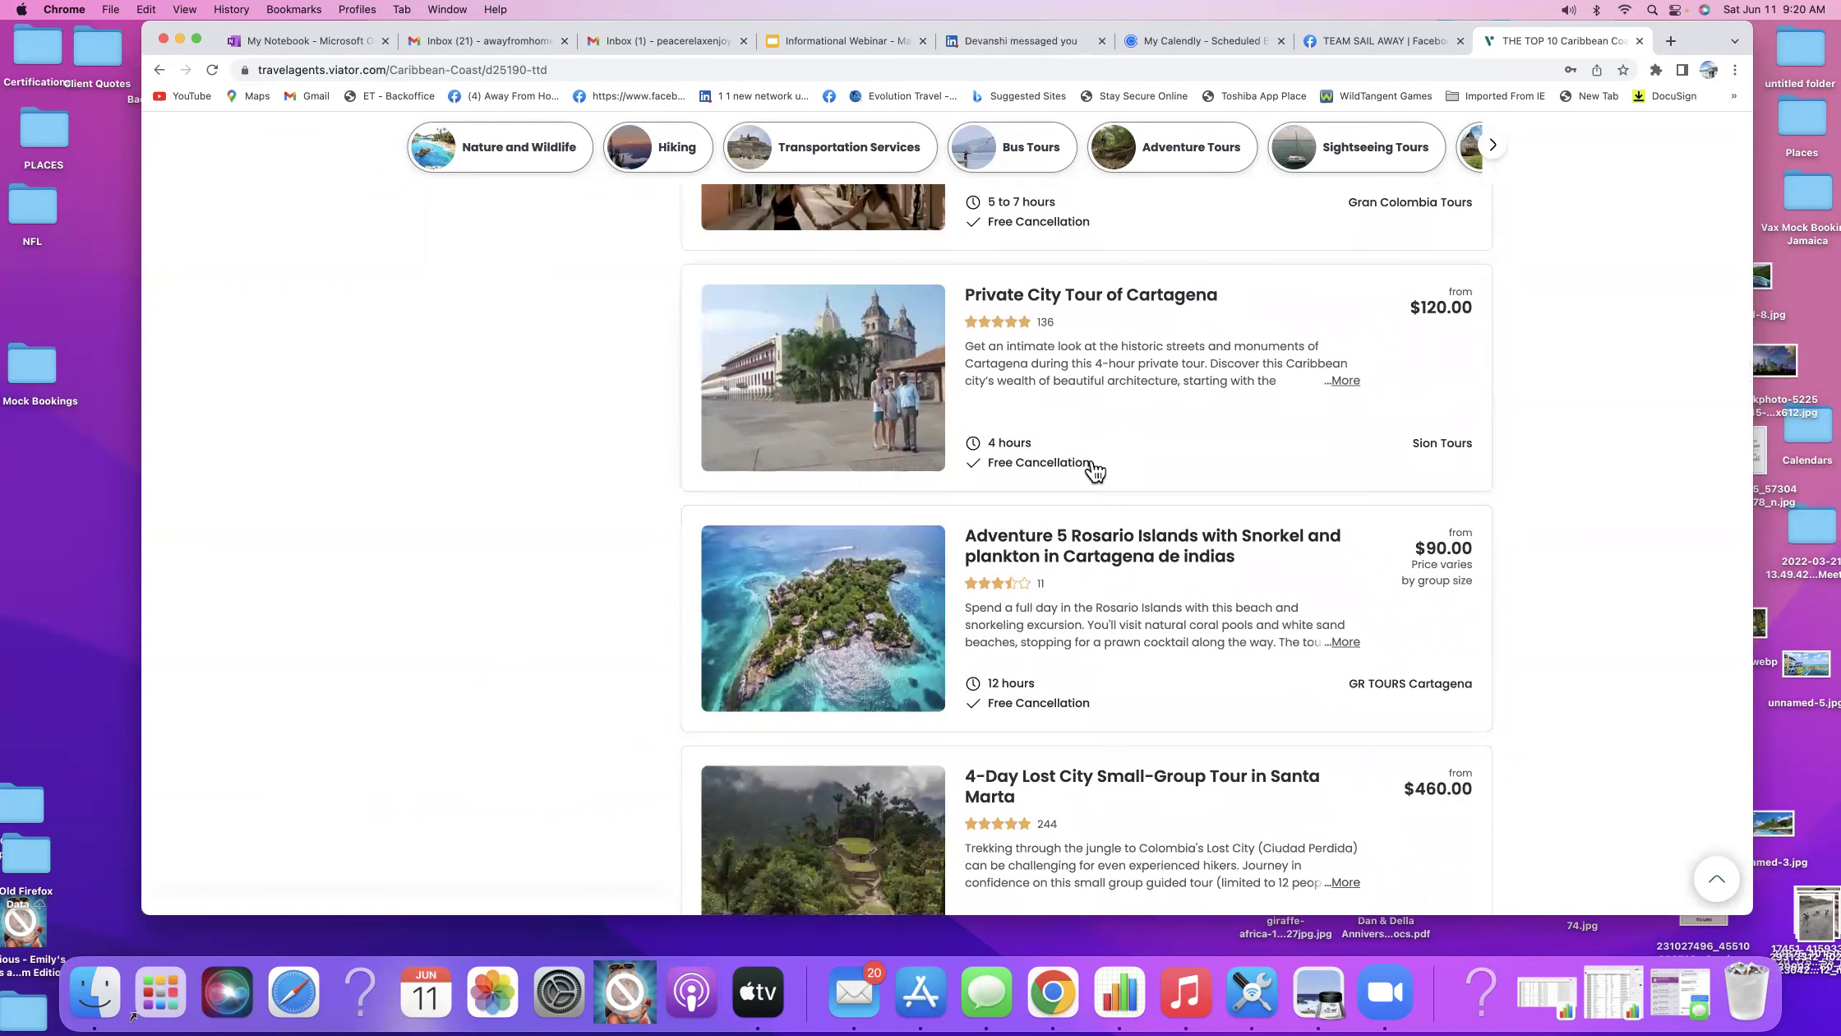
scroll(1089, 464, down, 3)
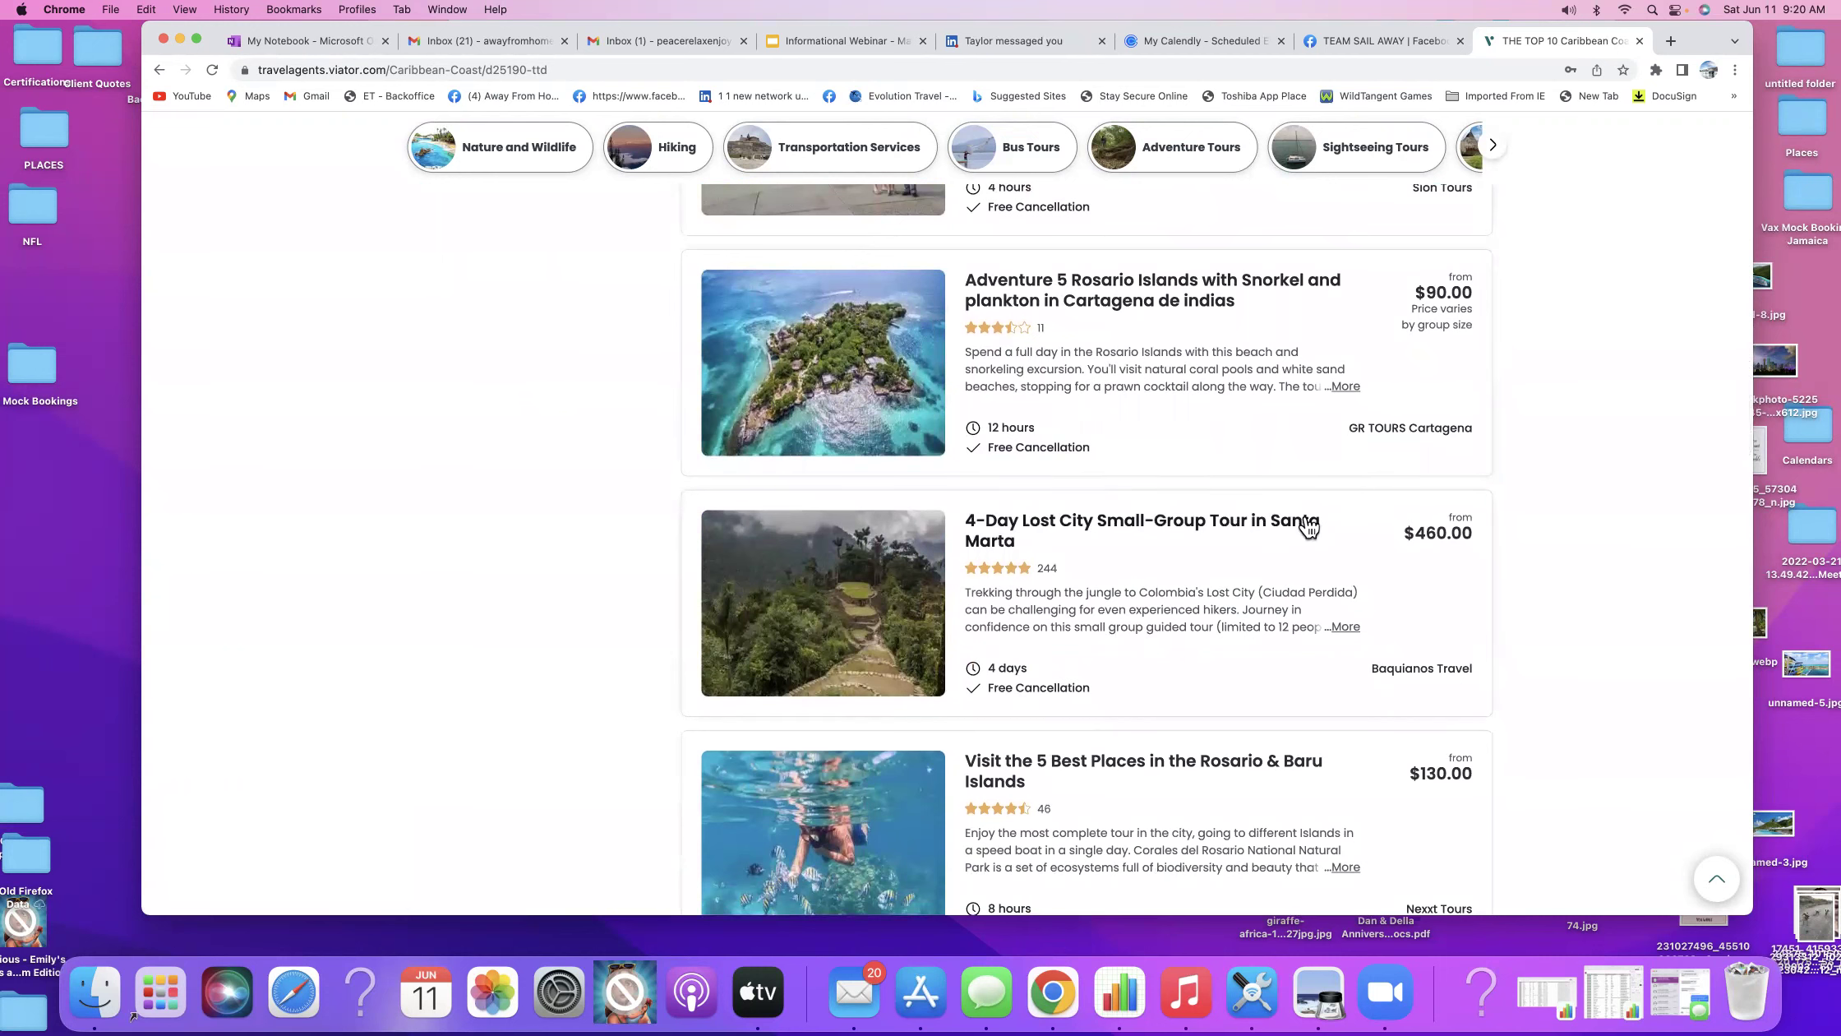
scroll(1060, 551, down, 5)
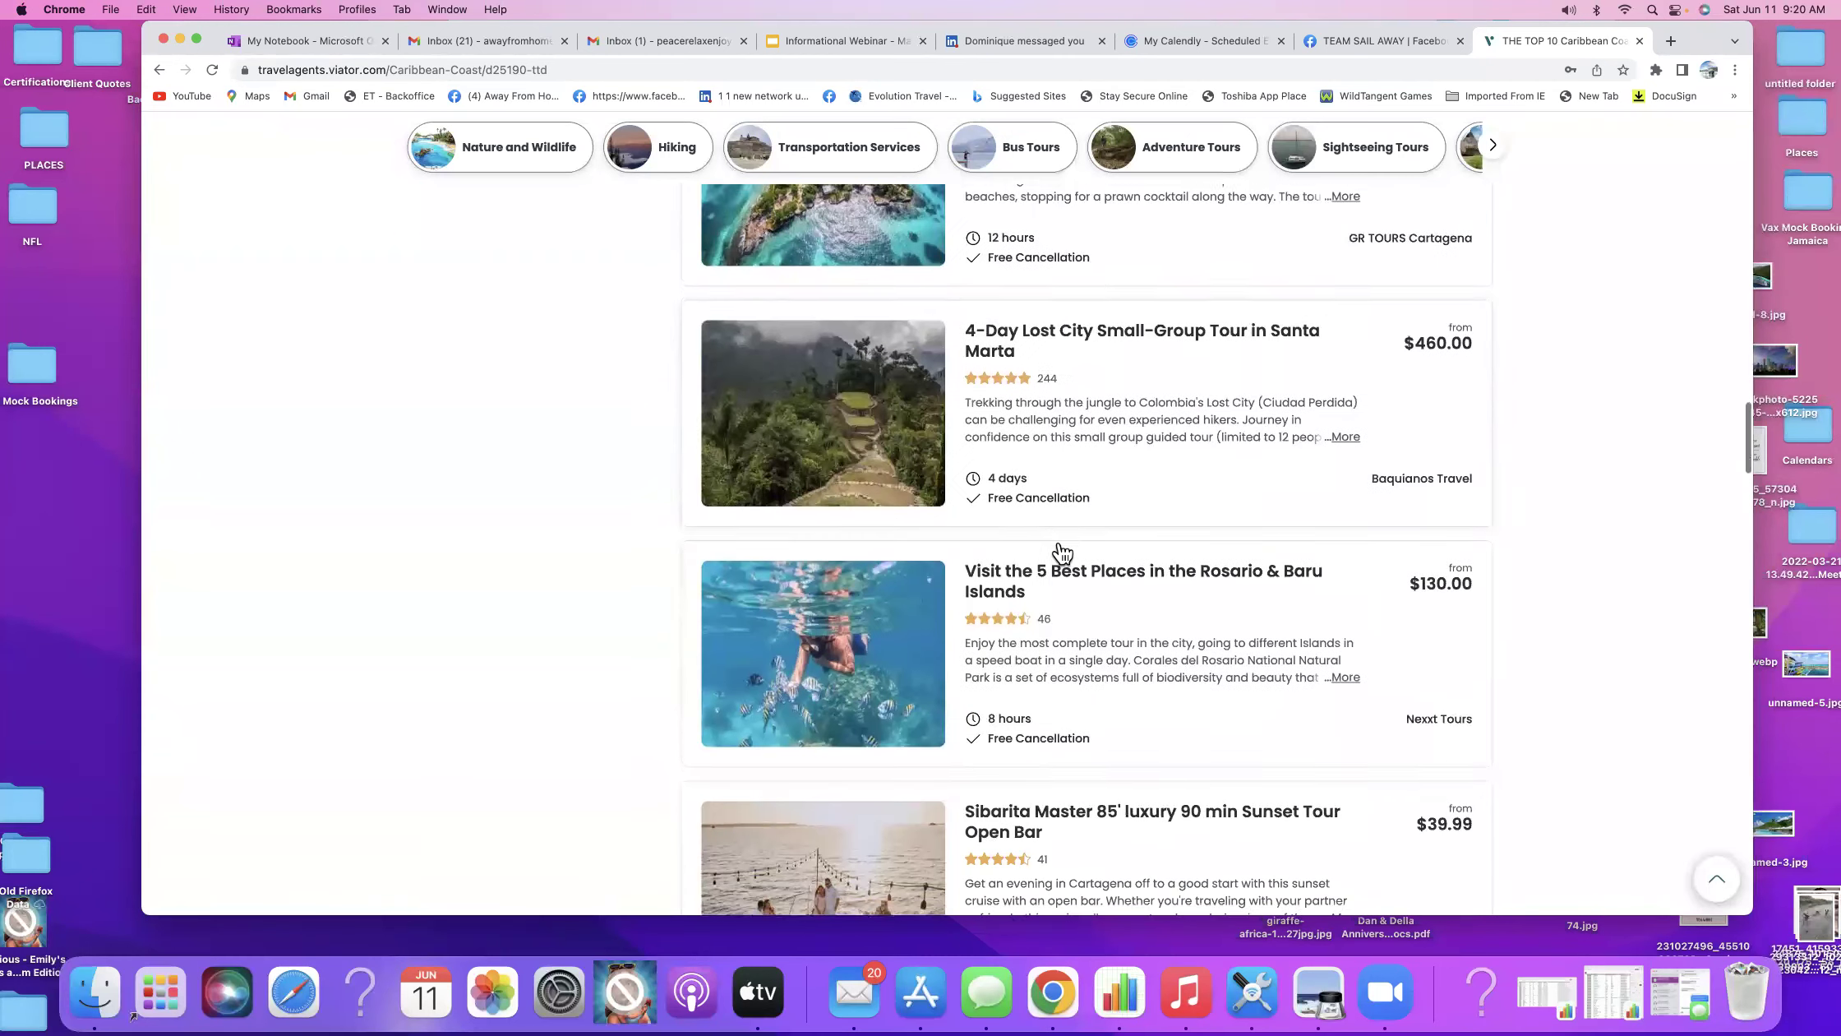
scroll(1060, 550, down, 4)
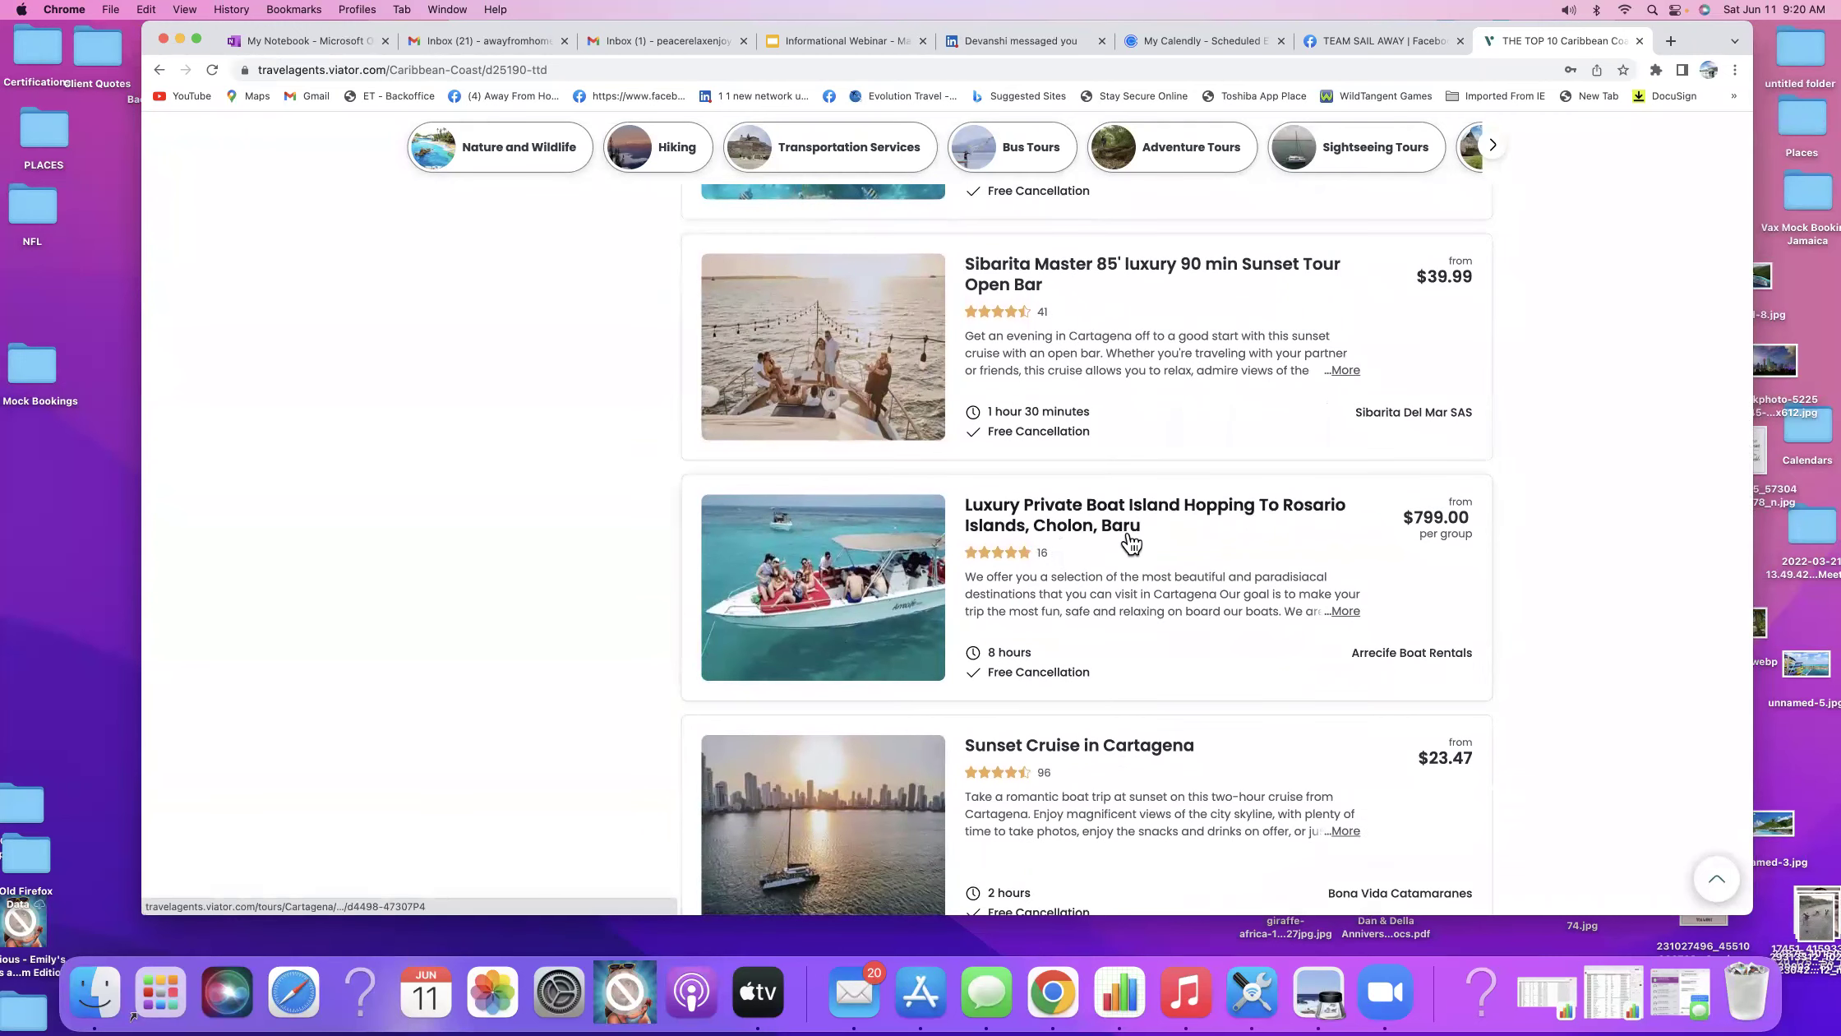
scroll(1127, 540, down, 5)
scroll(1127, 540, down, 6)
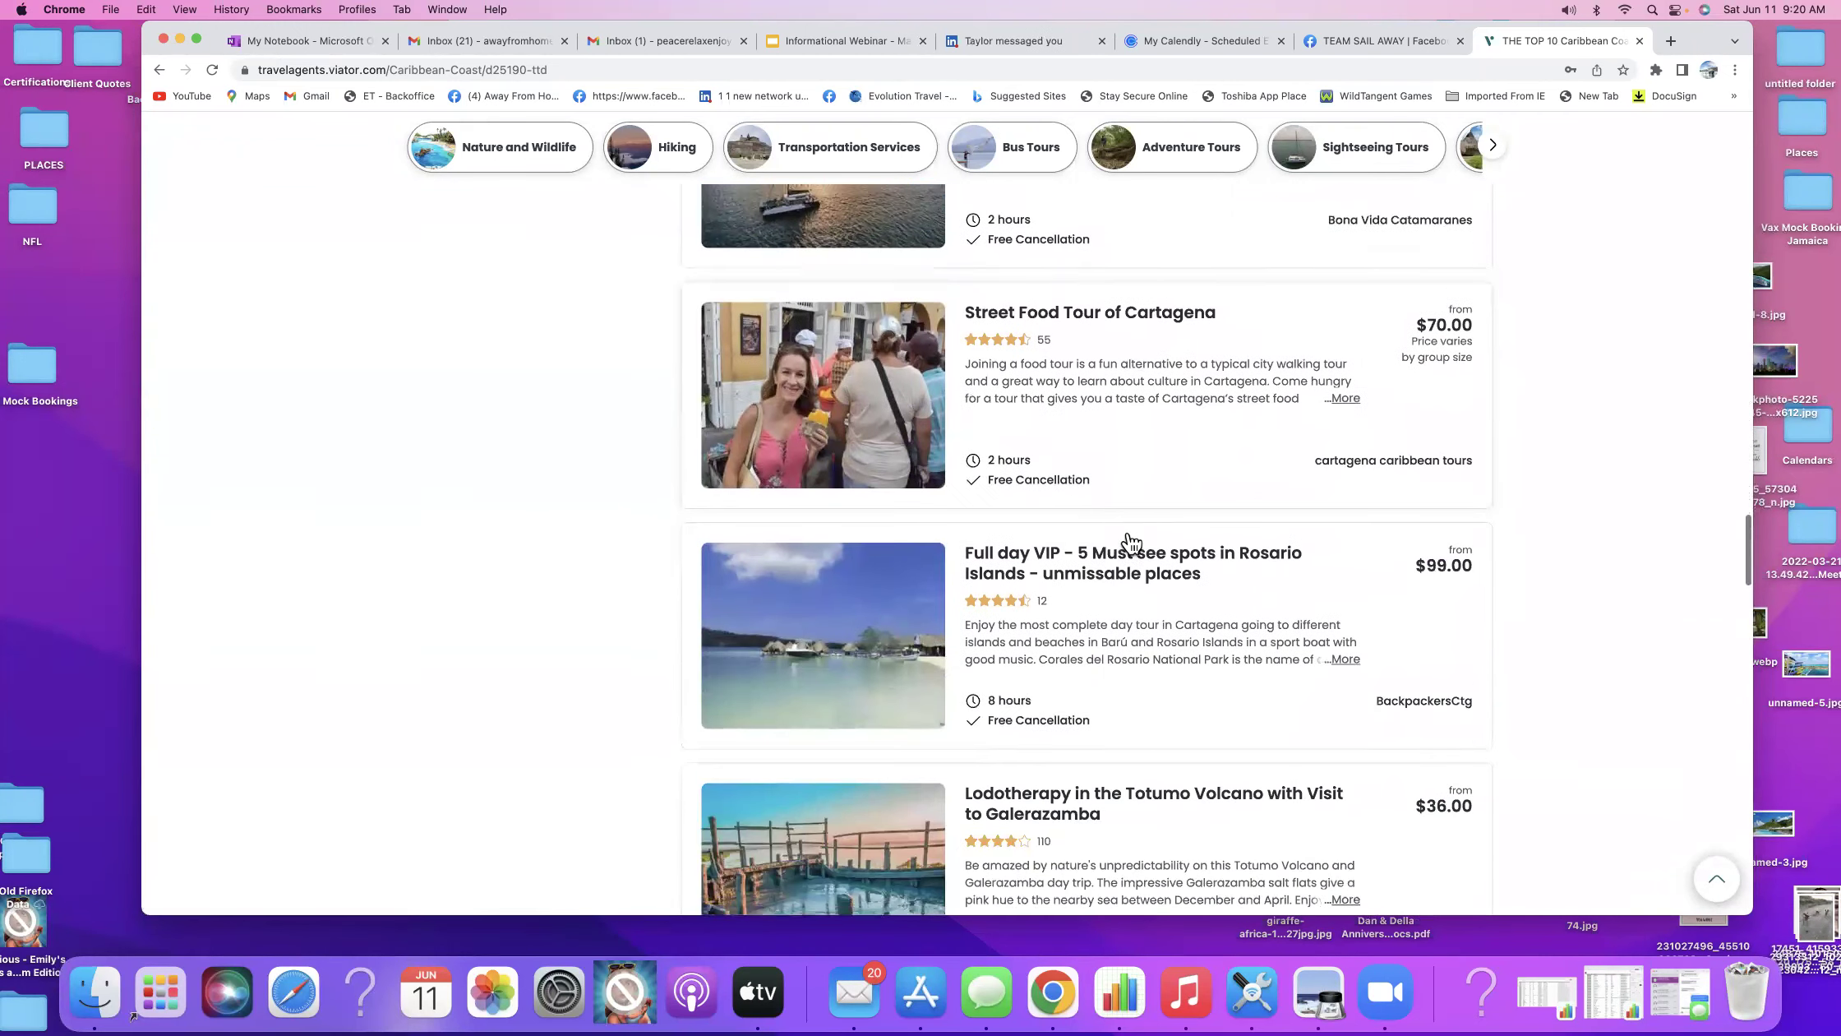
scroll(1131, 543, up, 5)
scroll(1131, 542, up, 10)
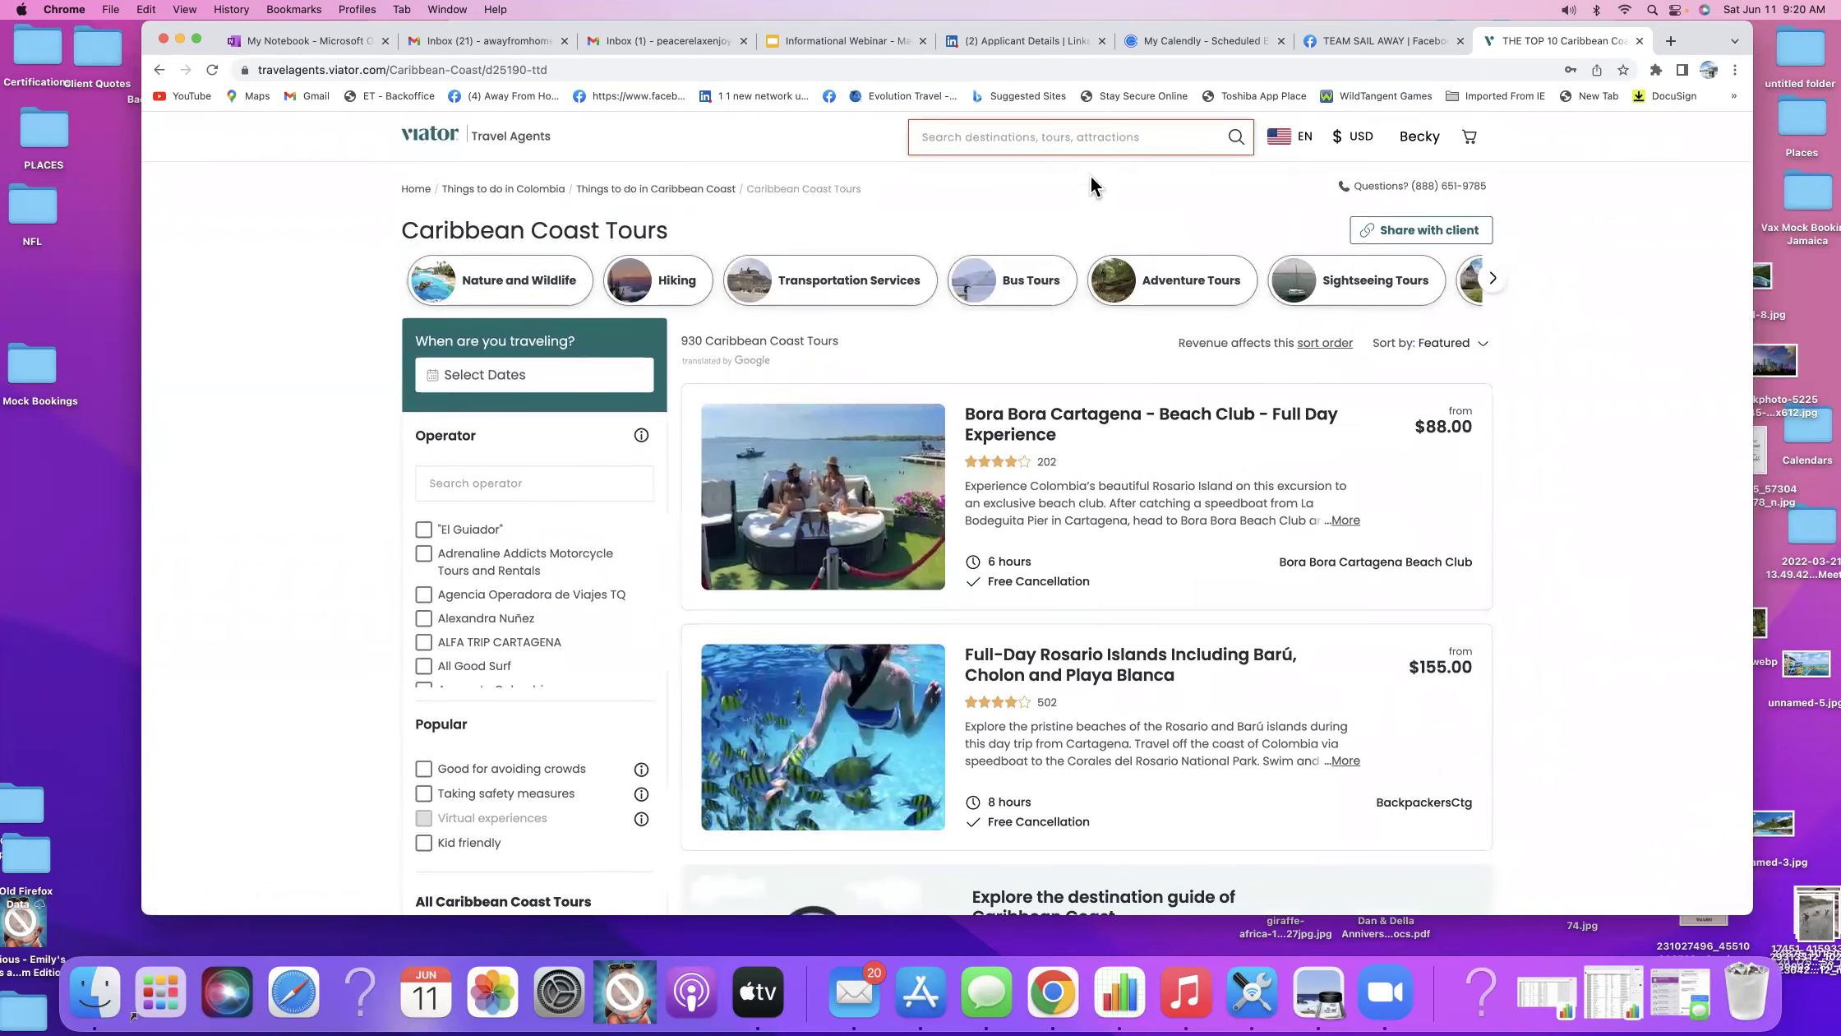
Search for Cozumel and open the tours for the suggested destination Cozumel, Mexico.
scroll(1051, 146, down, 1)
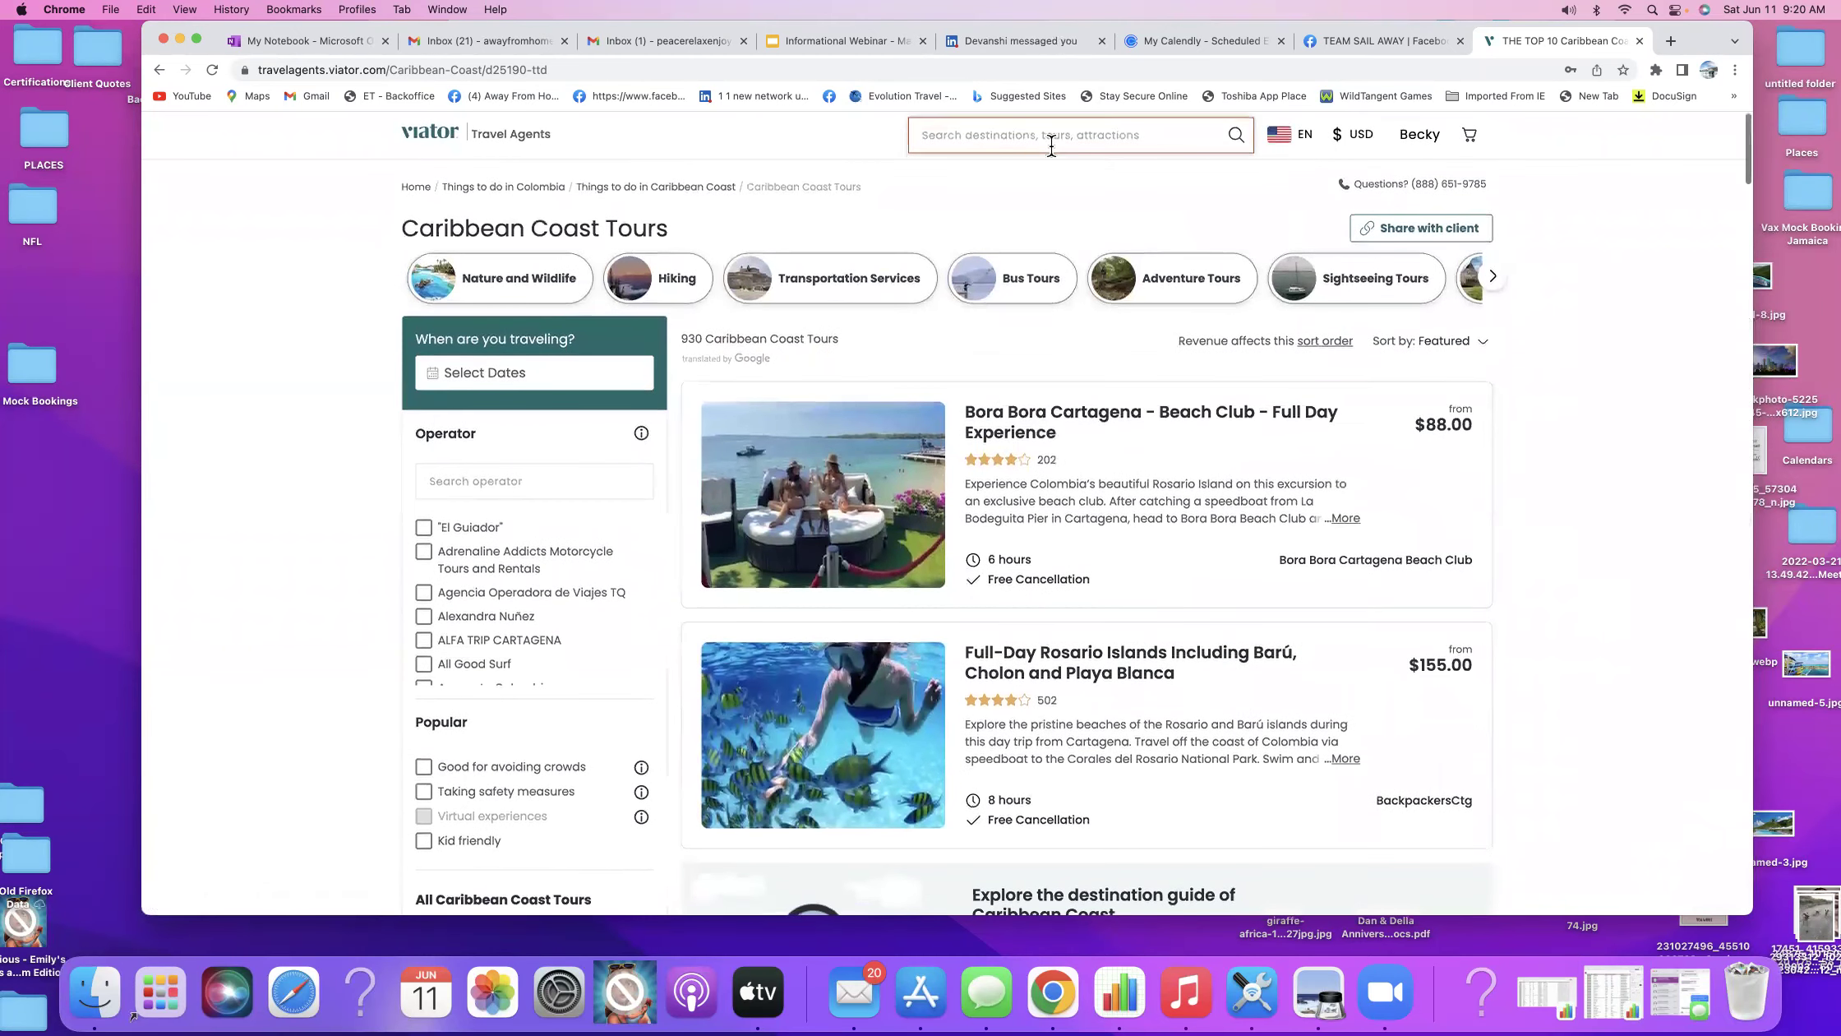
scroll(1060, 152, down, 1)
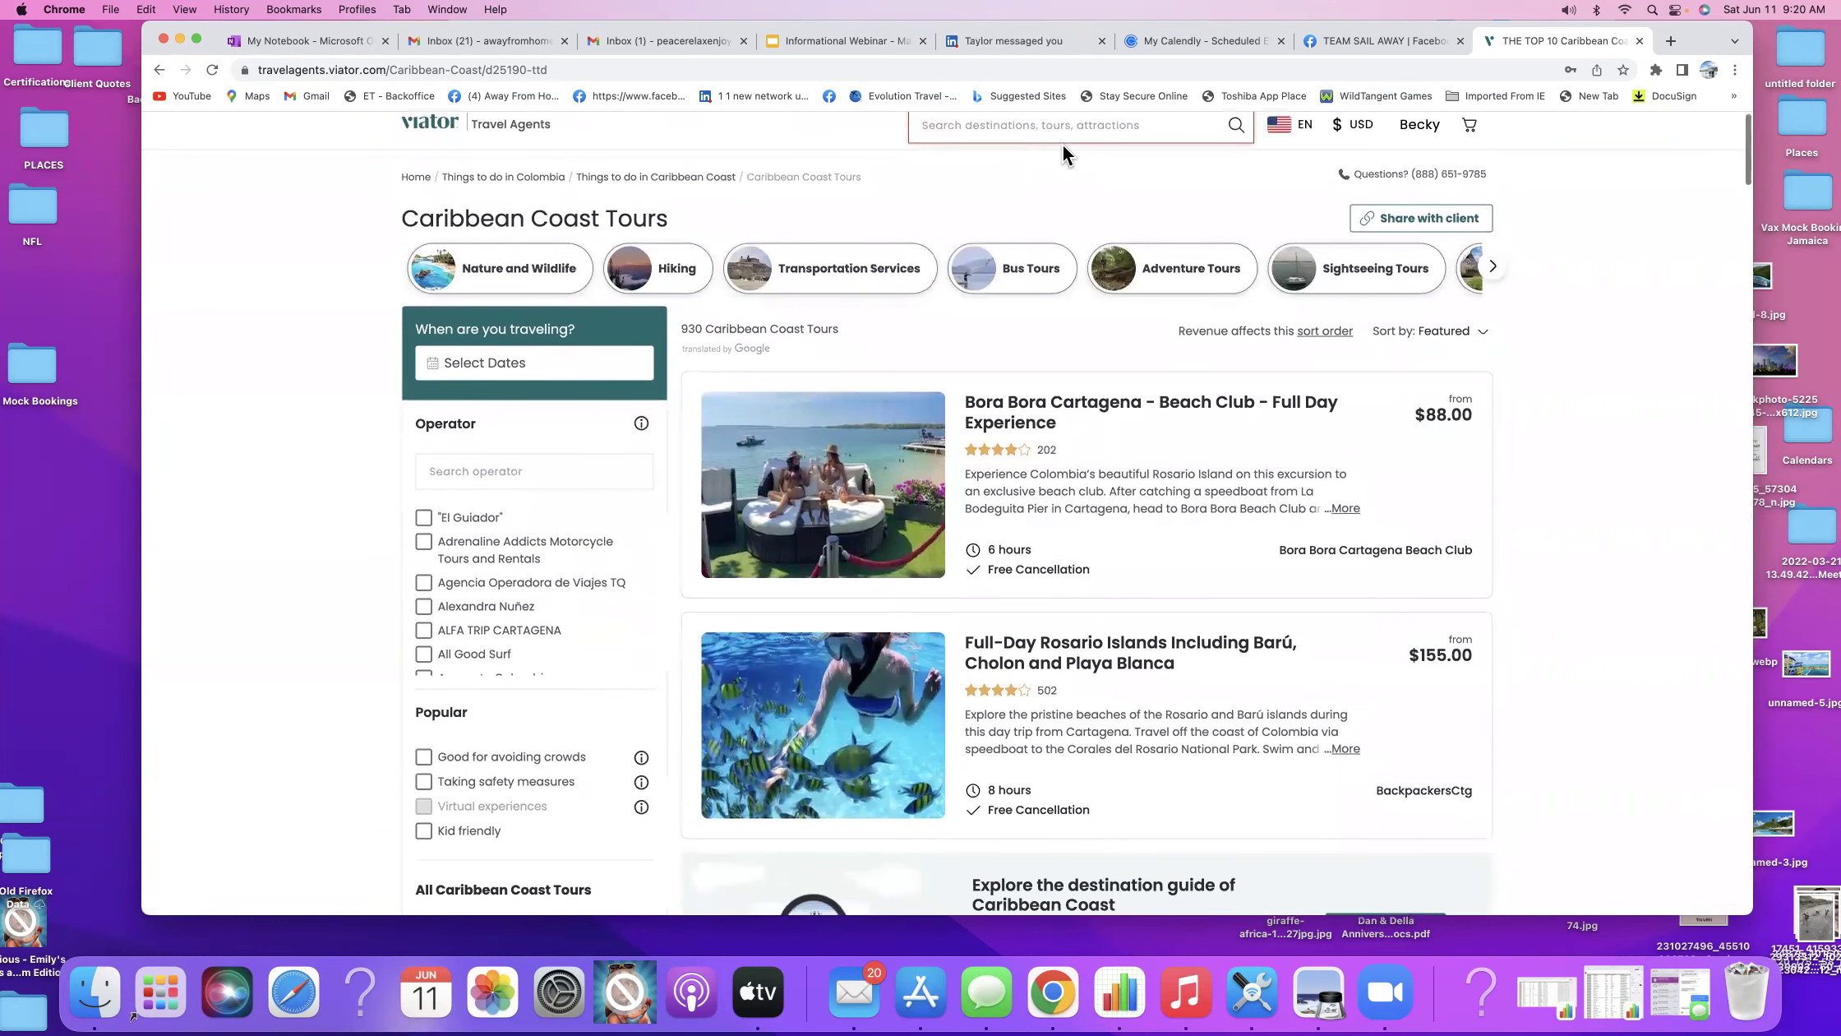
scroll(1084, 169, up, 1)
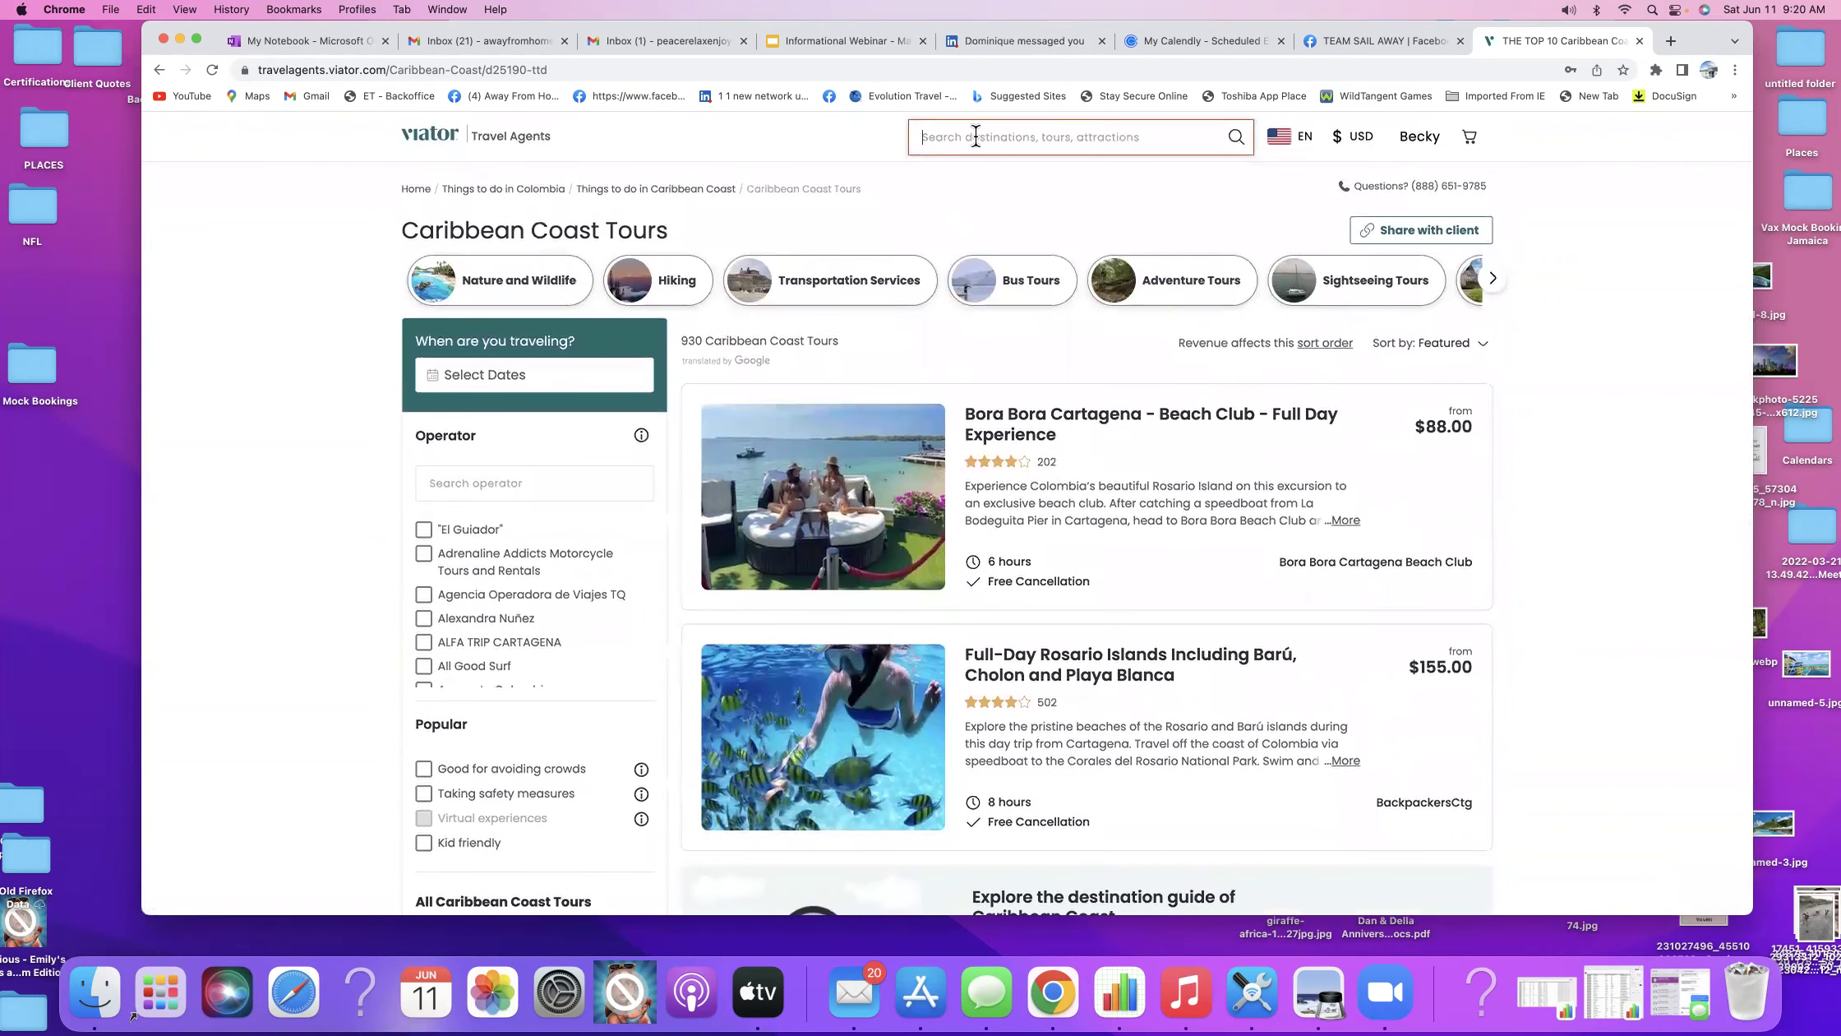
click(1150, 137)
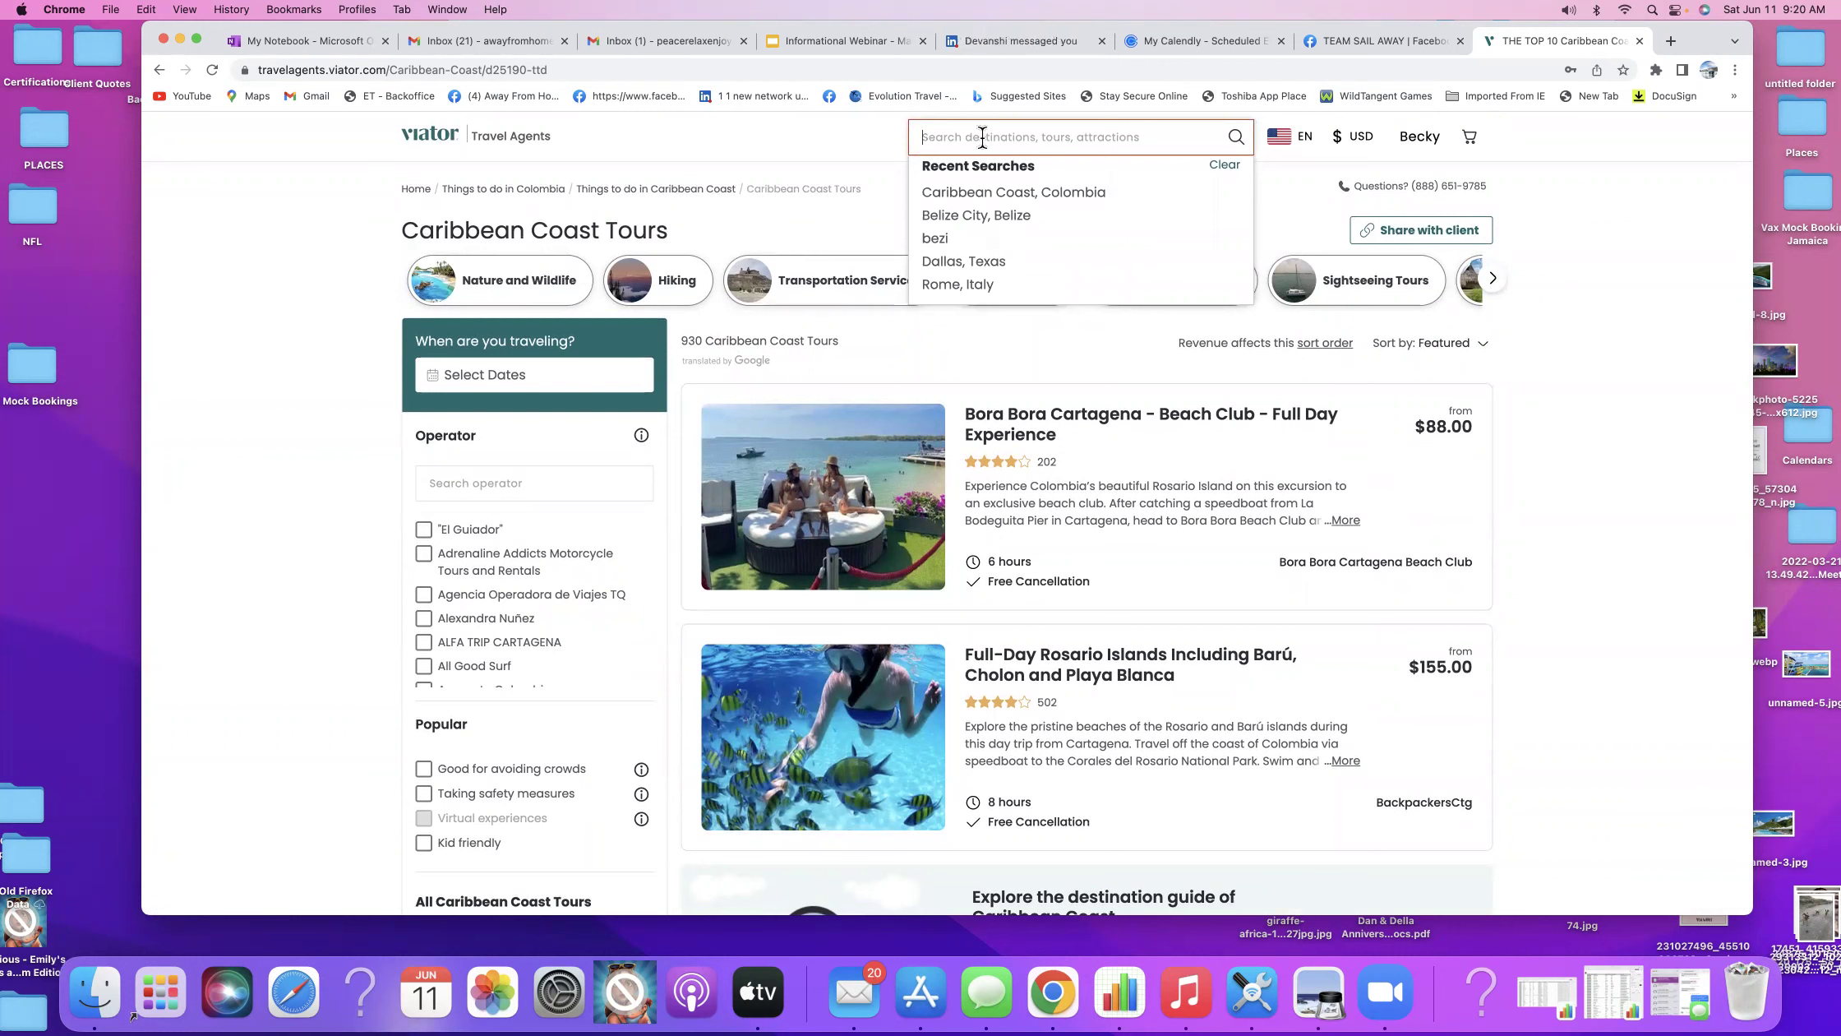
text(Co)
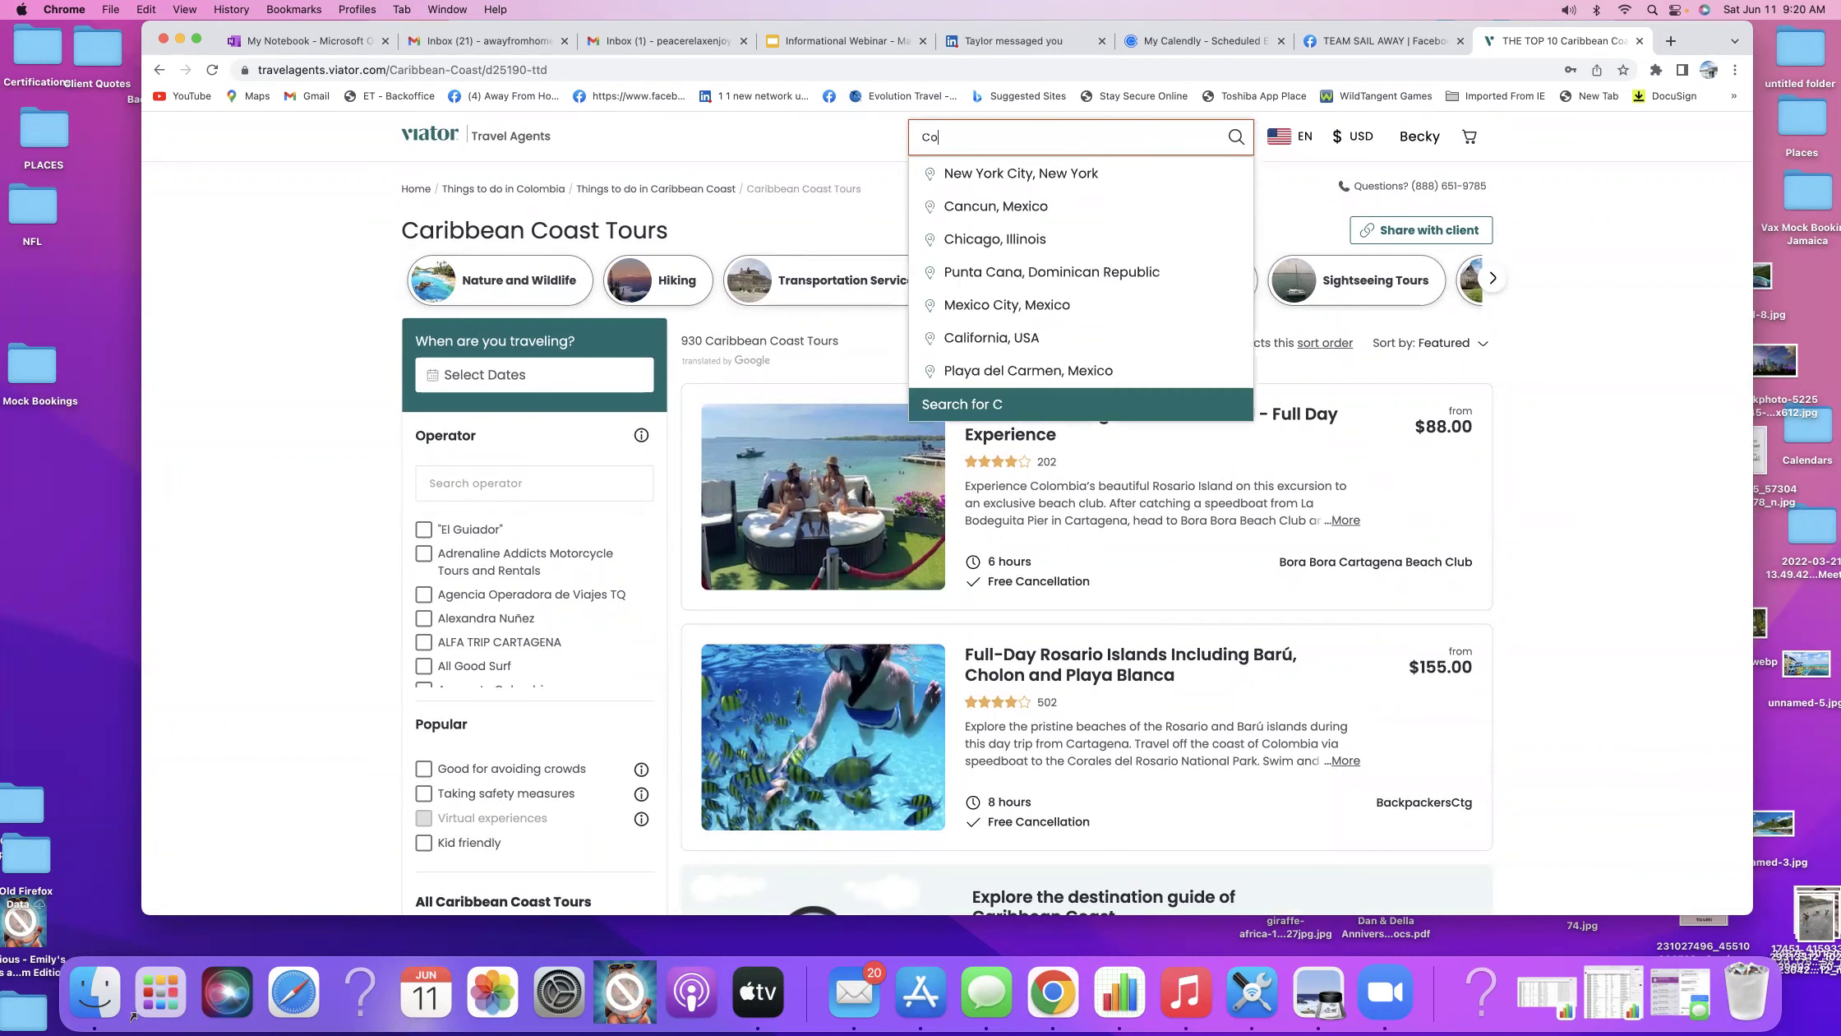
text(zem)
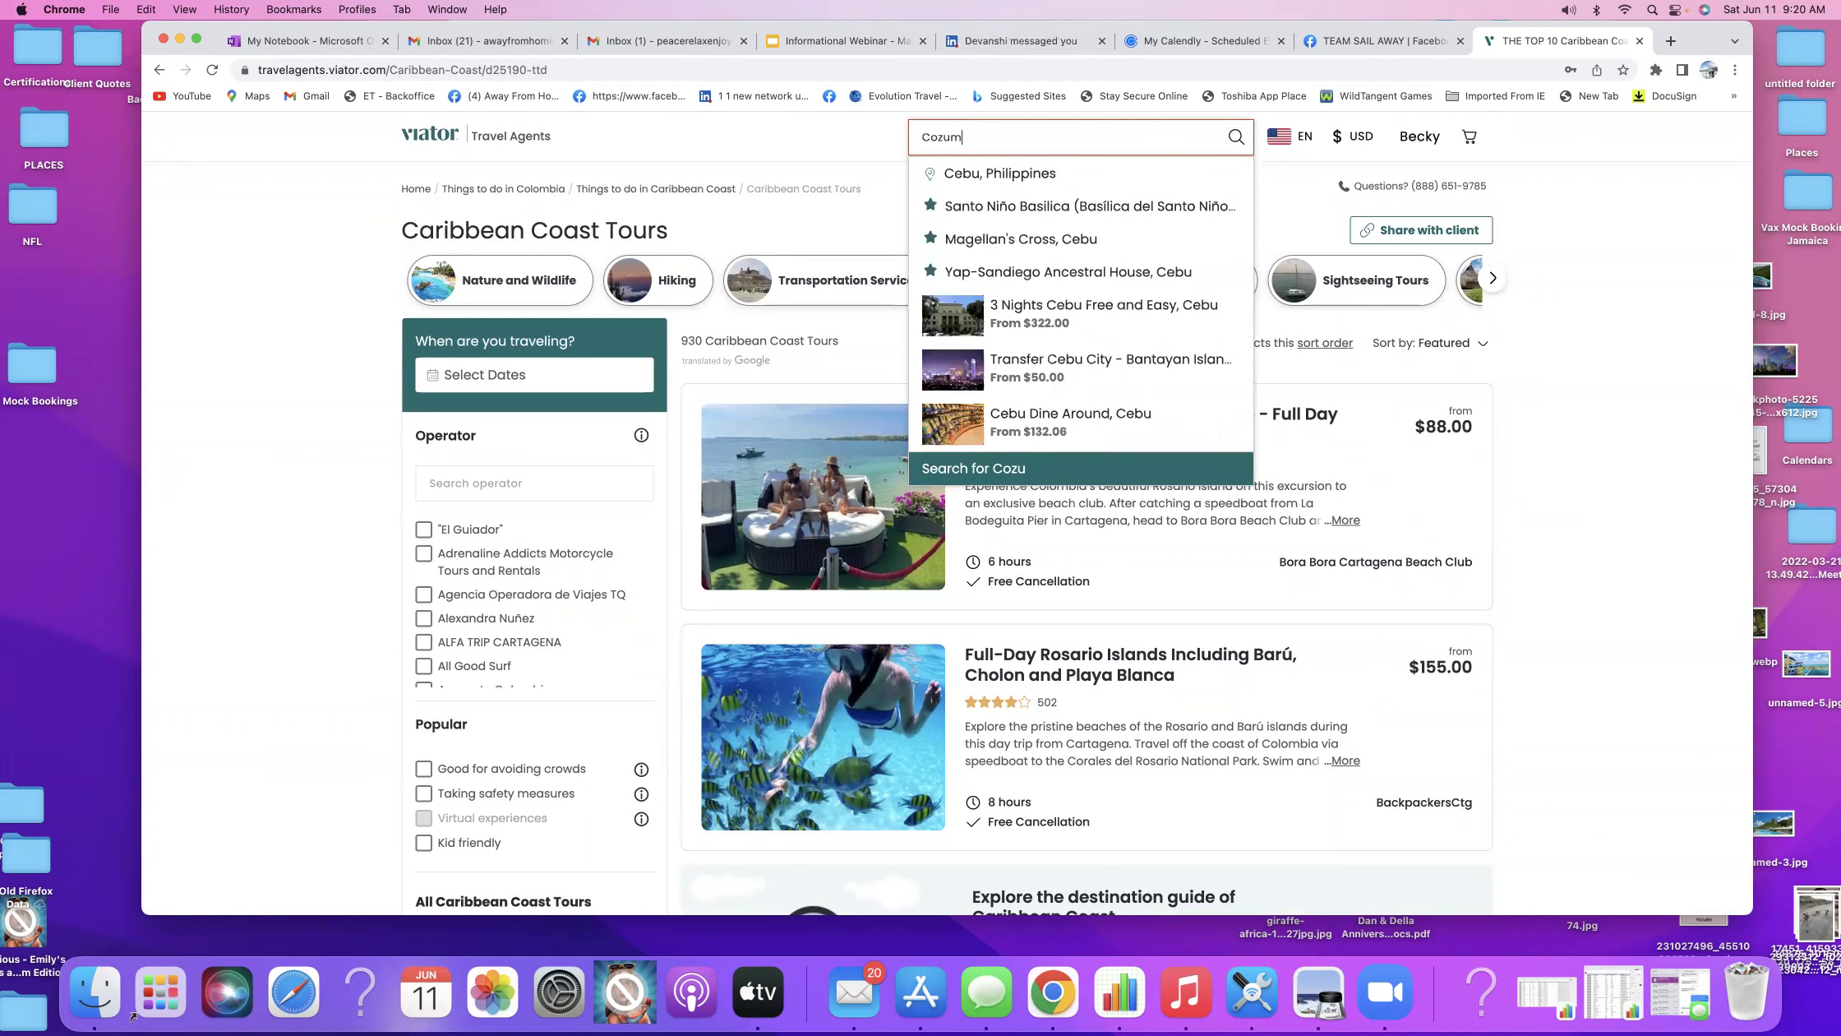
text(el)
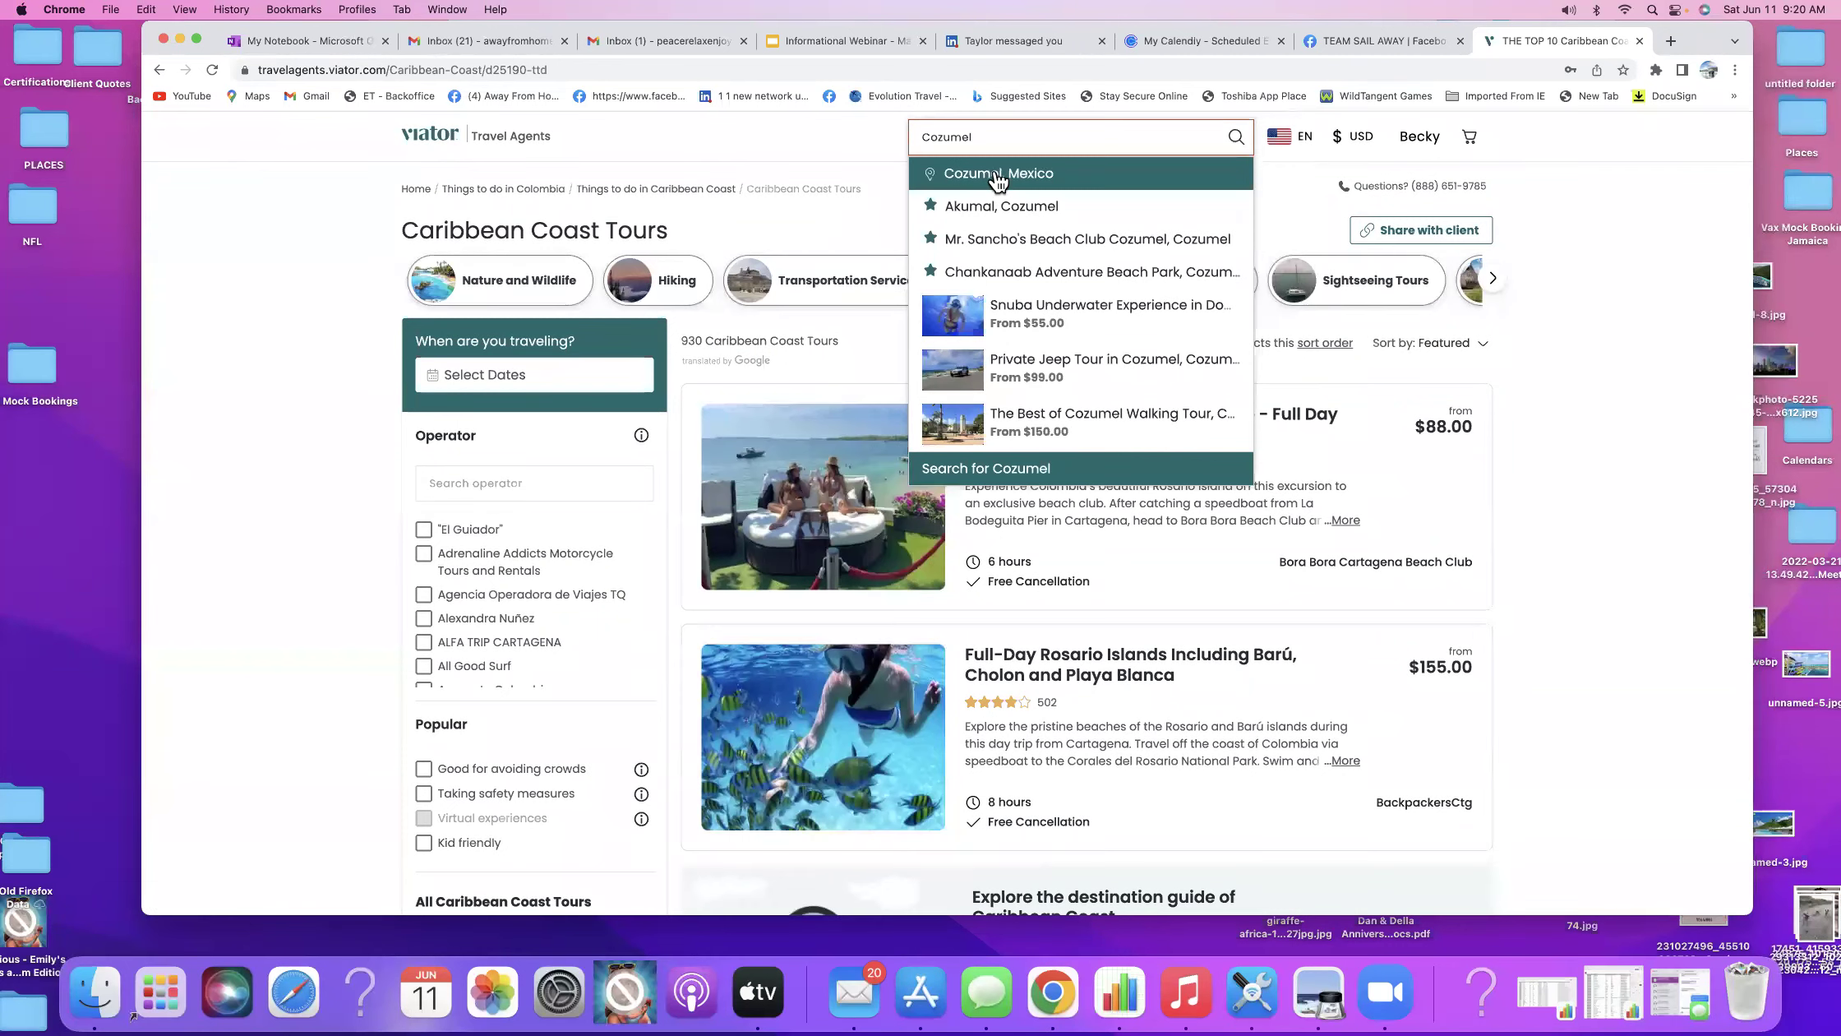
click(997, 176)
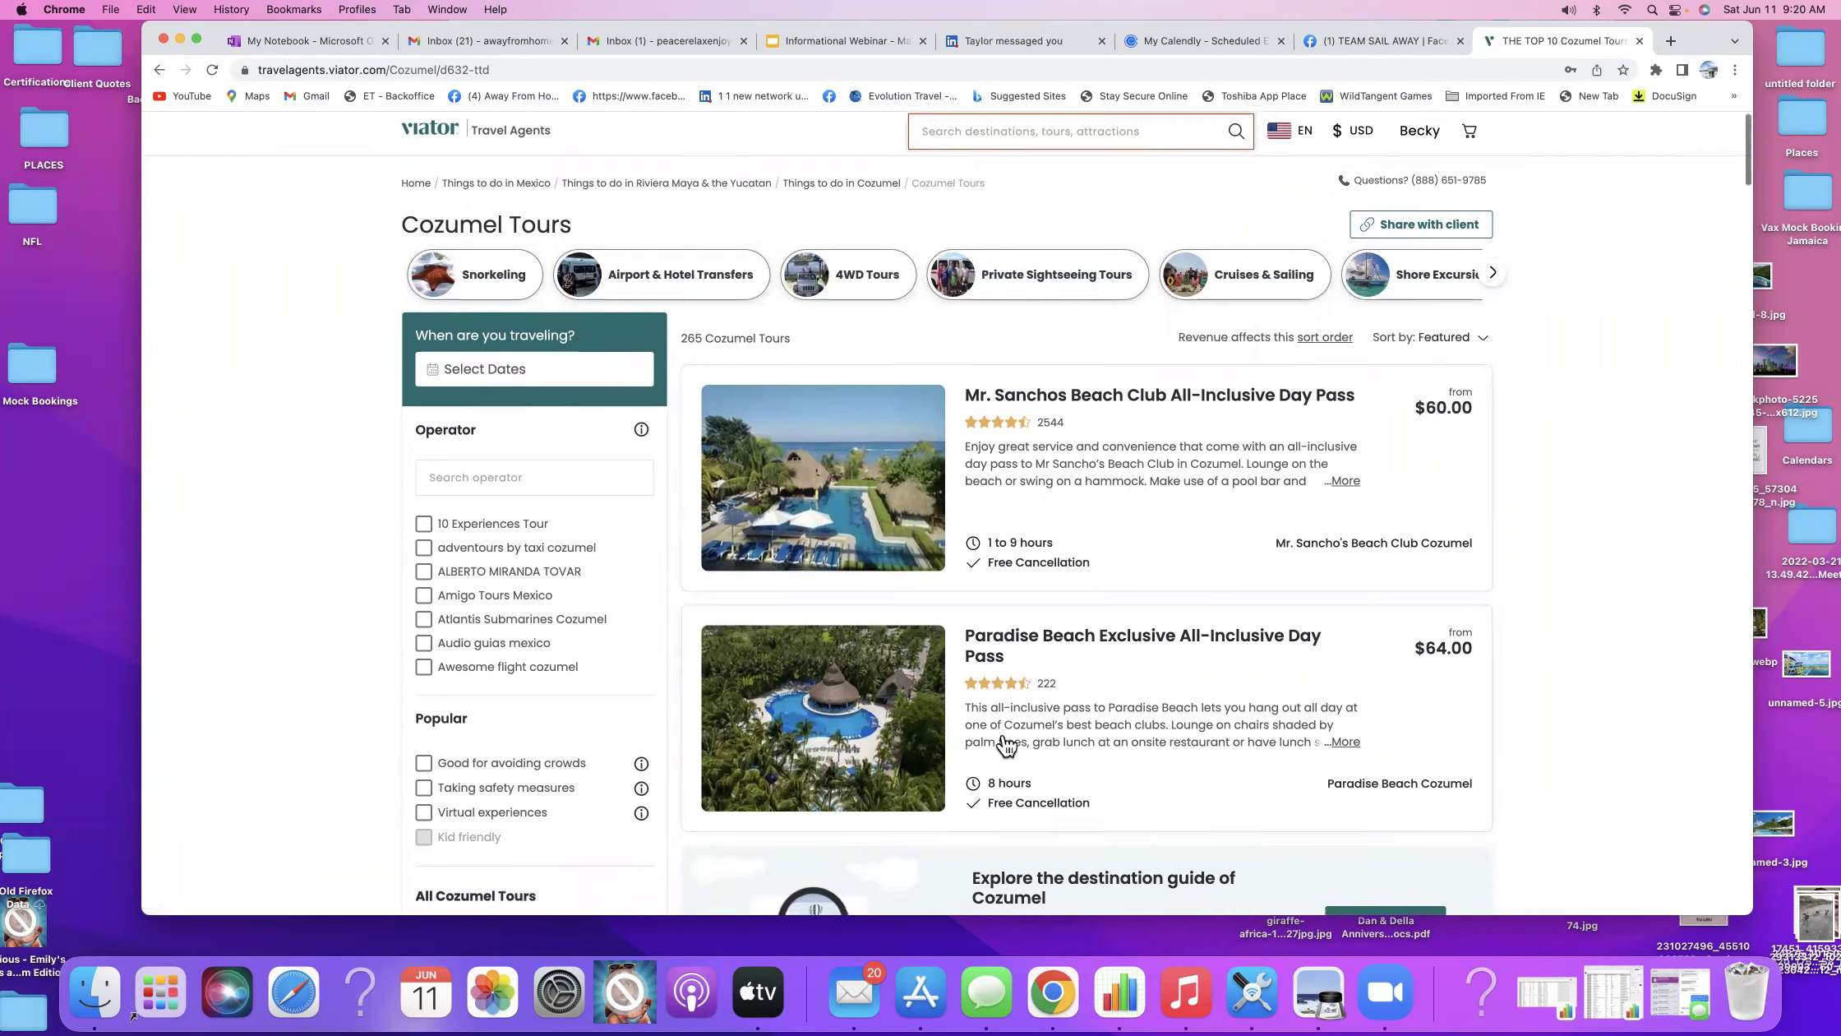
Look through the first page of Cozumel tours, examining the activities, prices, durations and operators.
scroll(1004, 744, down, 8)
scroll(1006, 744, down, 10)
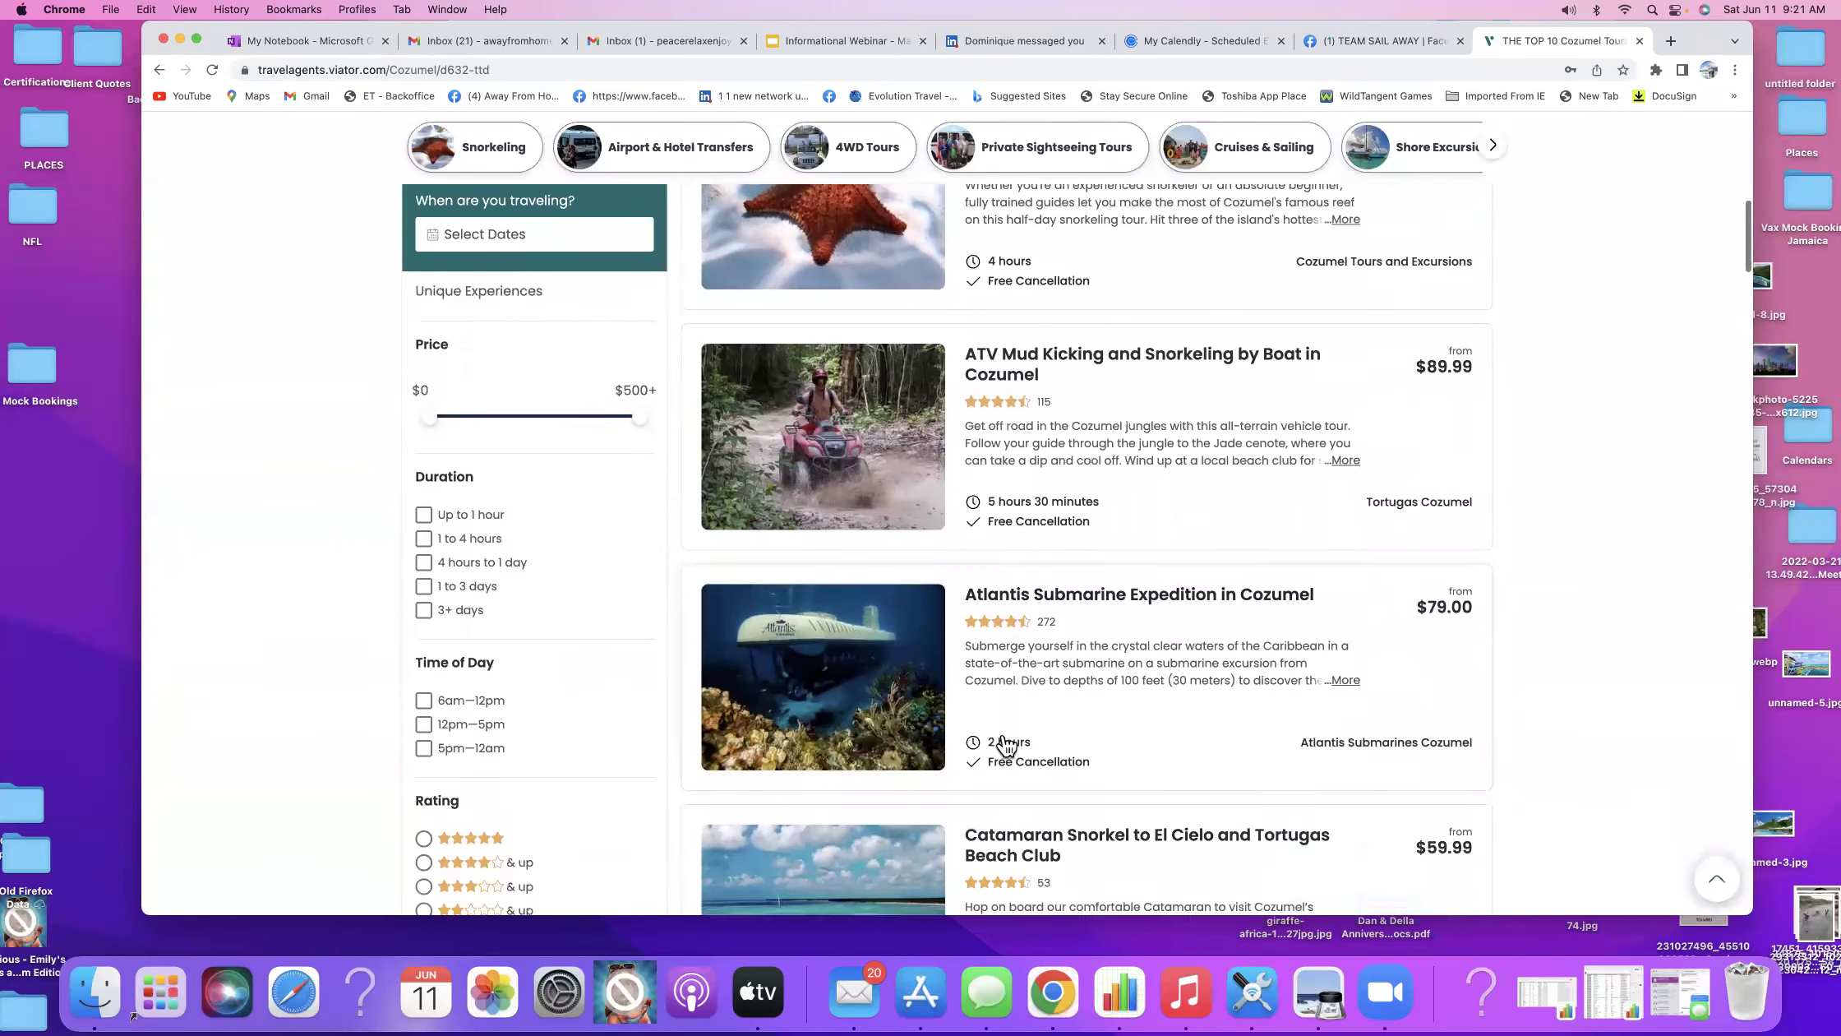
scroll(1006, 744, down, 12)
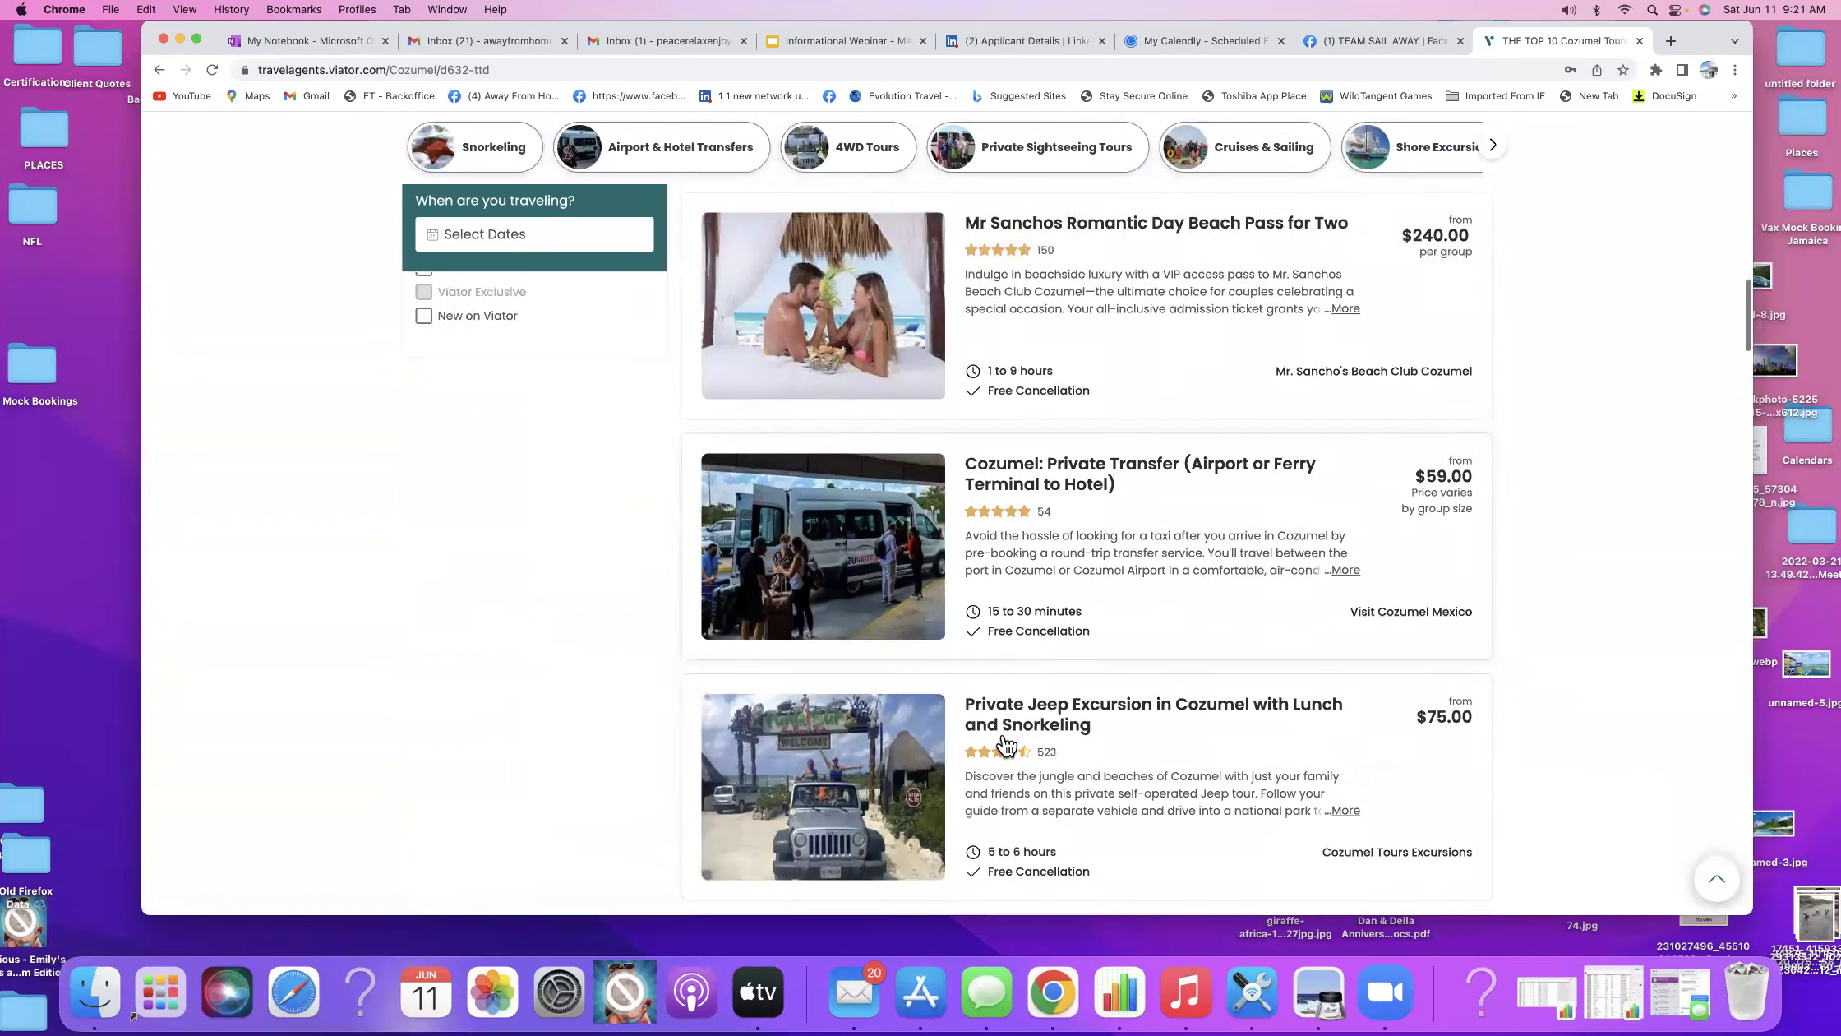
scroll(1006, 744, down, 4)
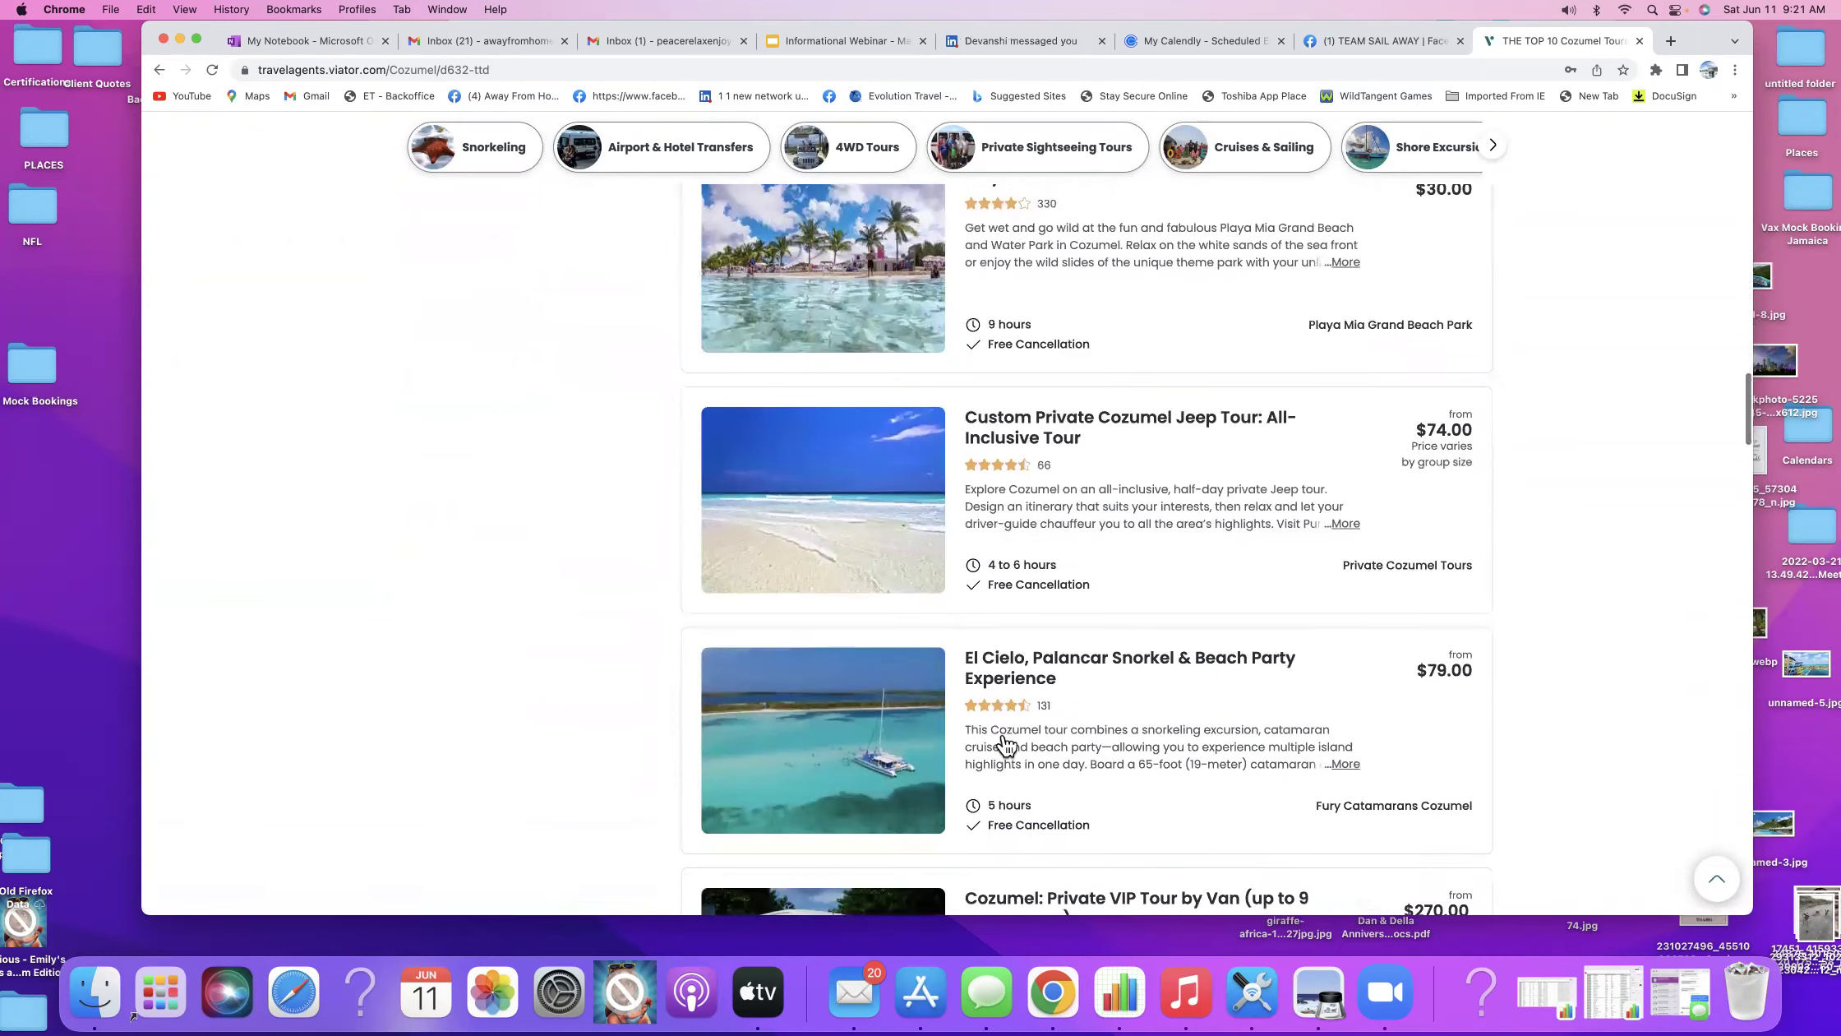
scroll(1005, 744, down, 6)
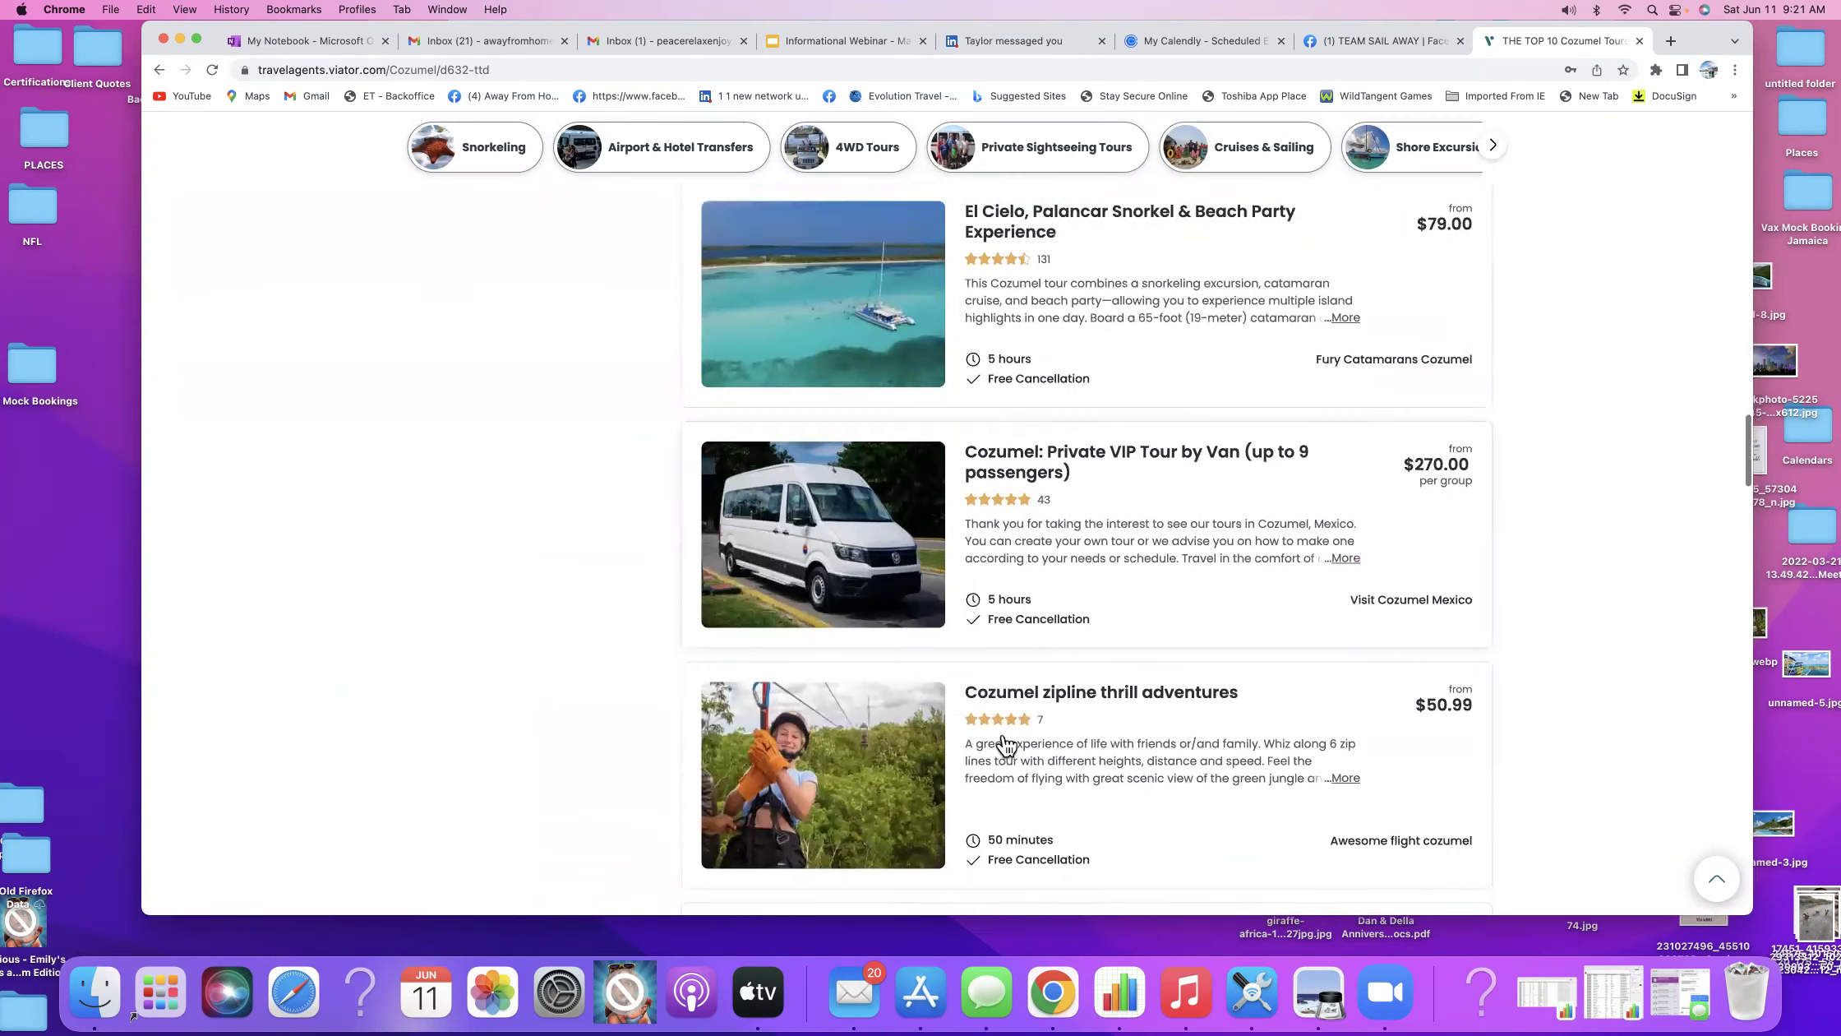
scroll(1006, 744, down, 2)
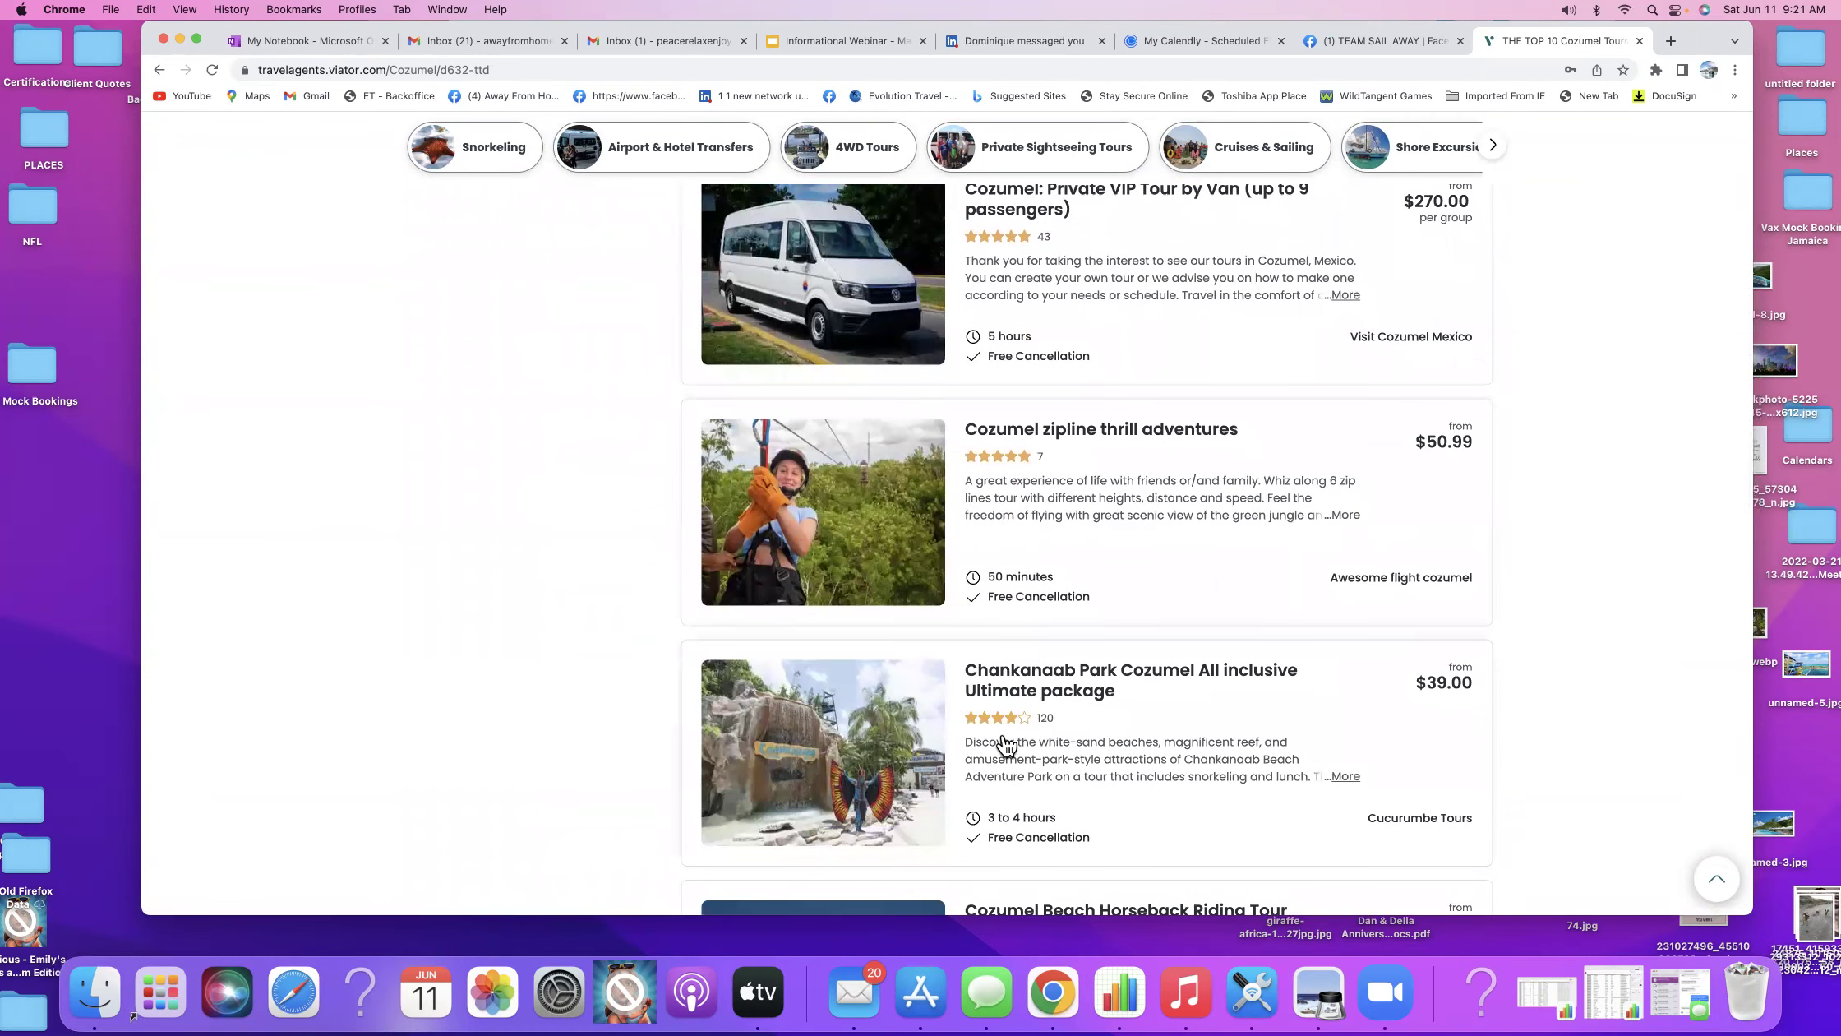
scroll(1006, 745, down, 9)
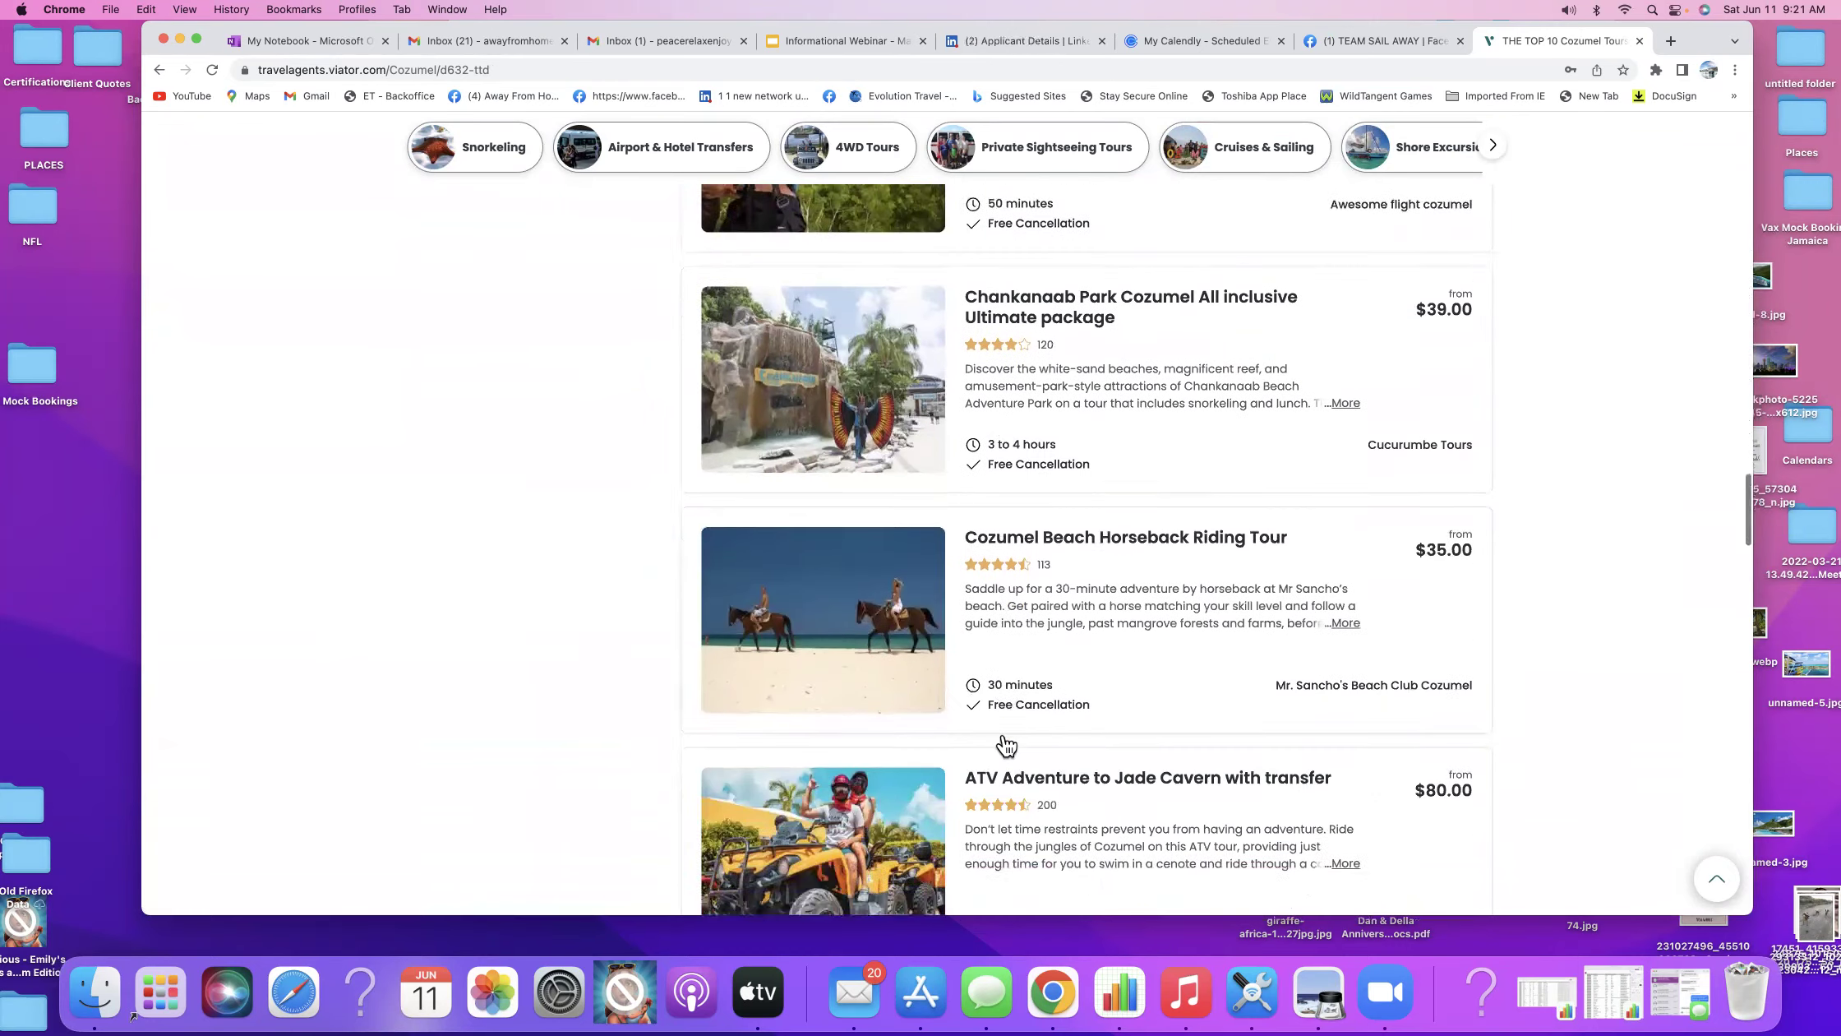
scroll(1006, 744, down, 9)
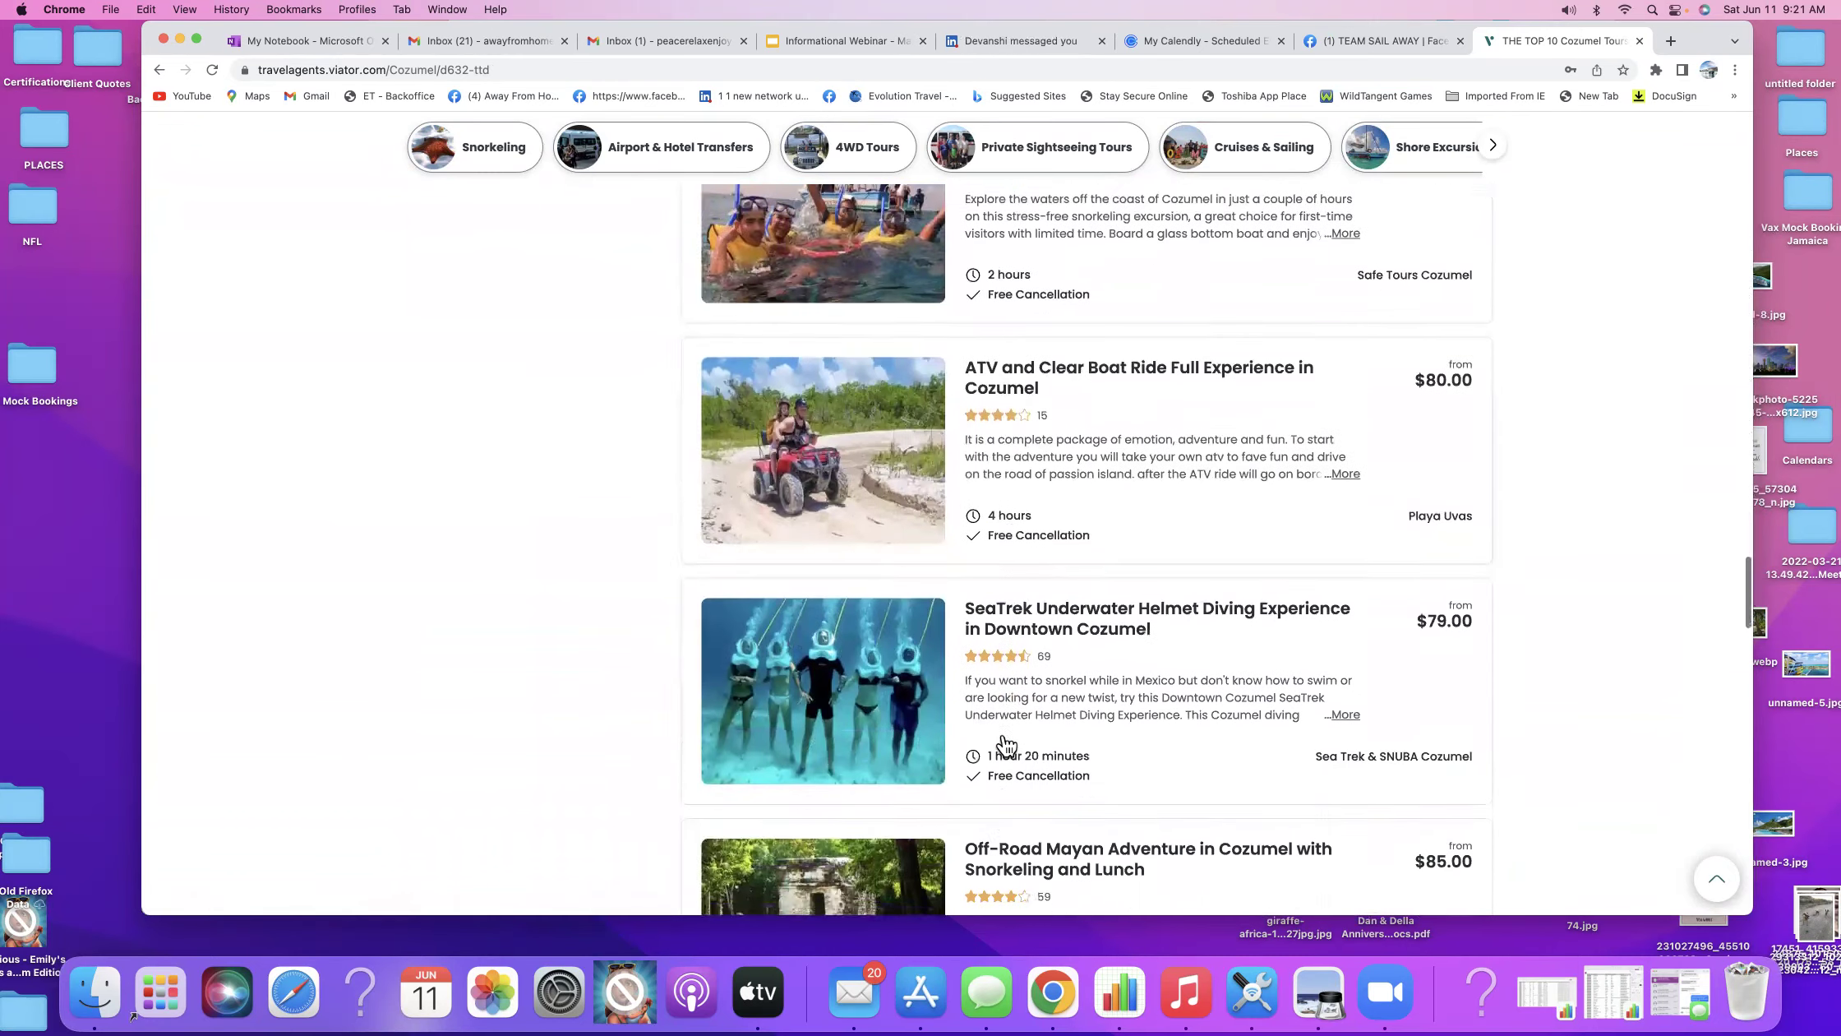
scroll(1006, 744, down, 10)
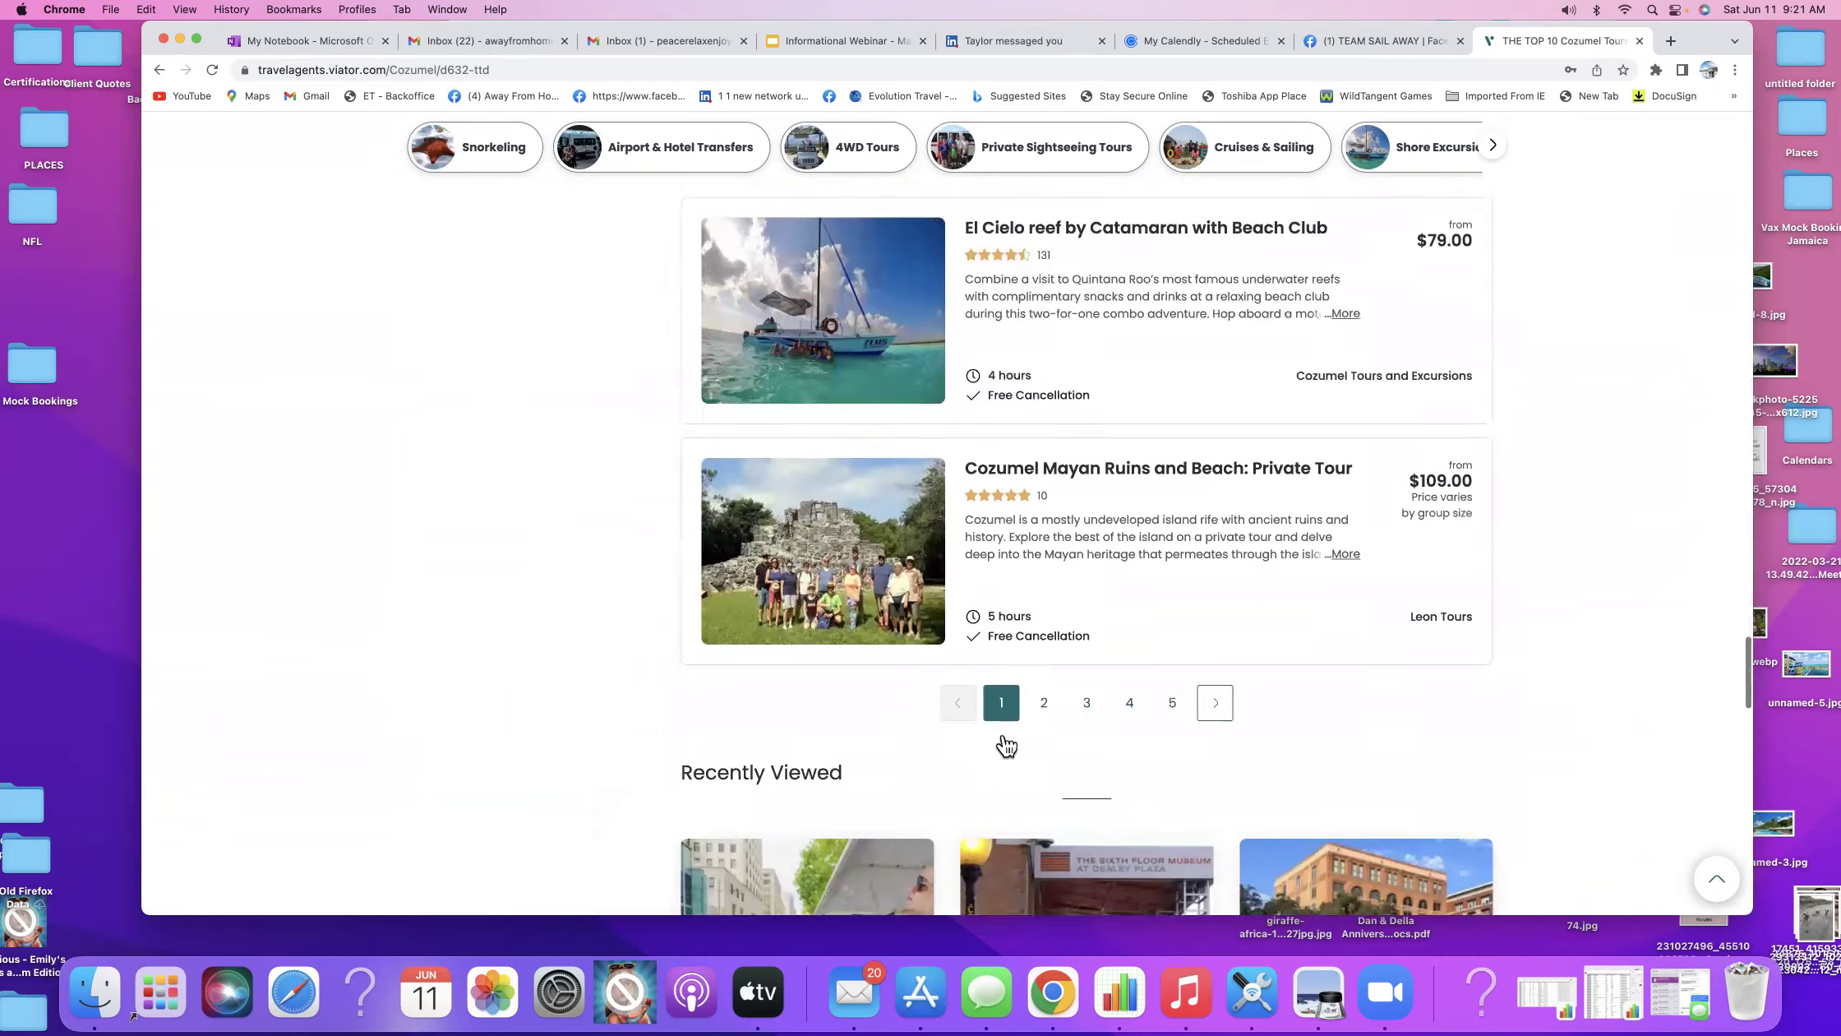
scroll(1004, 744, up, 20)
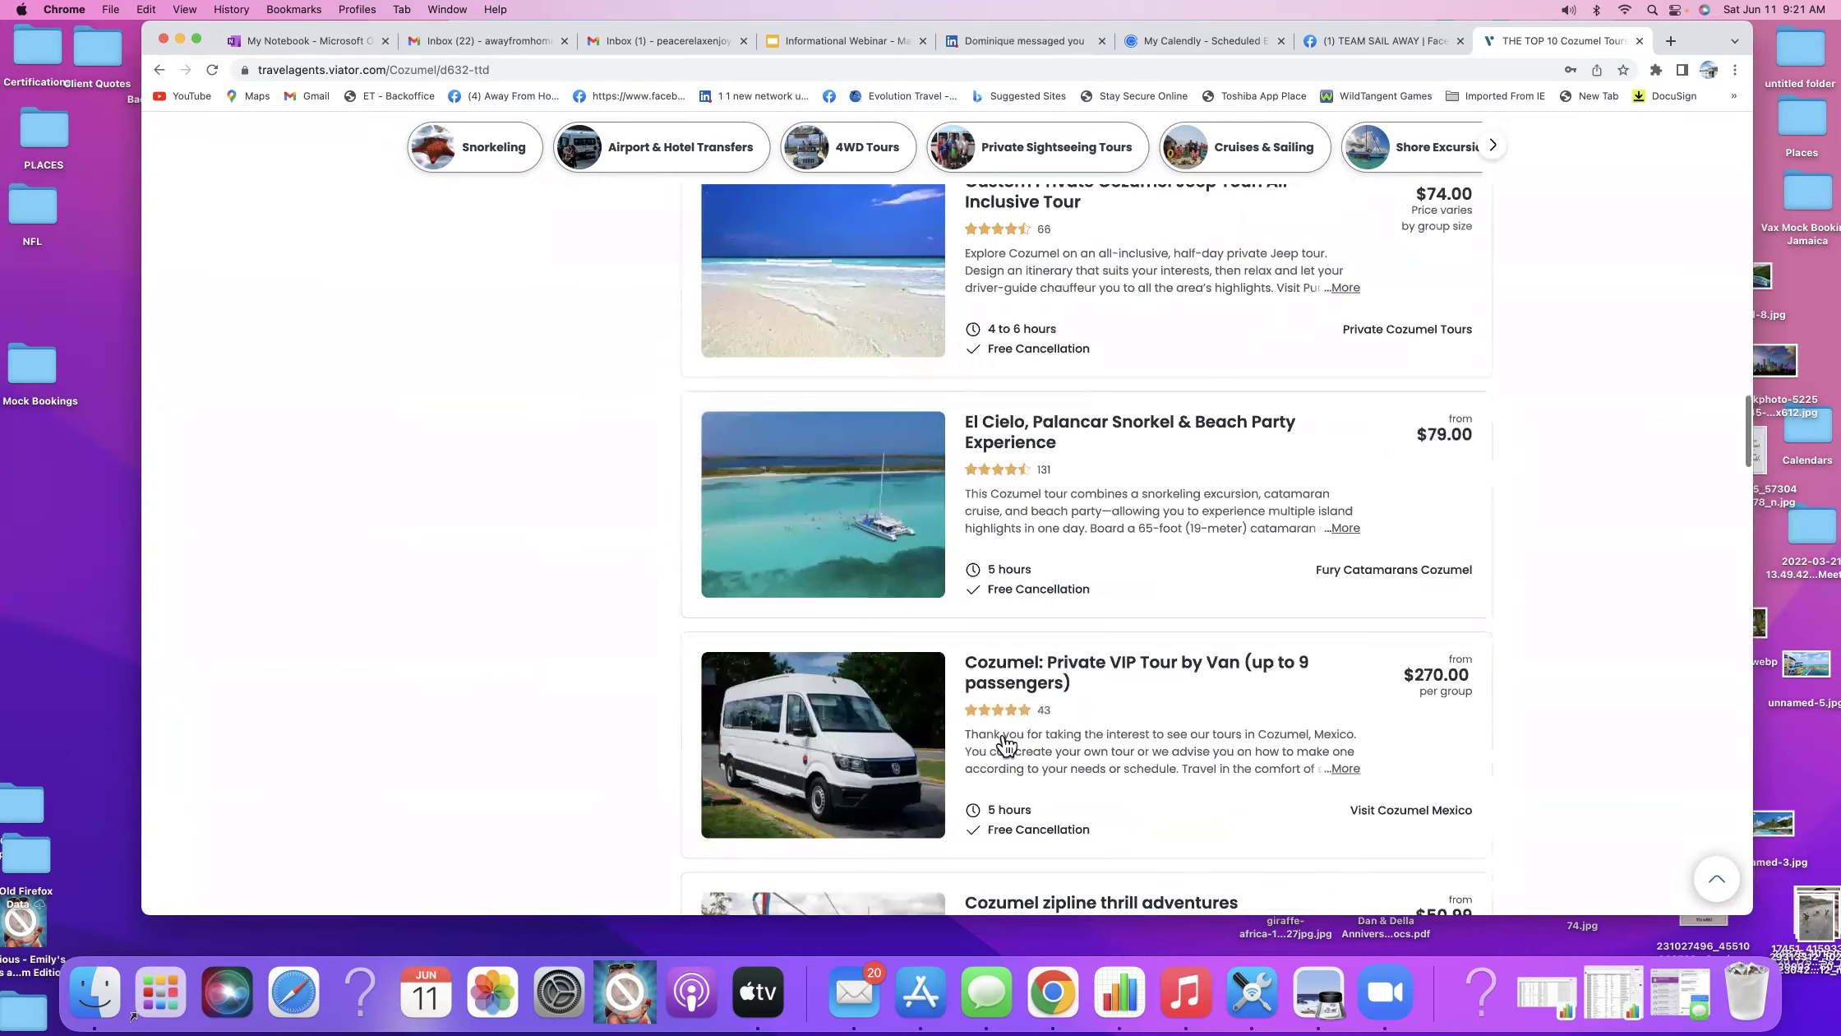
scroll(1006, 744, up, 8)
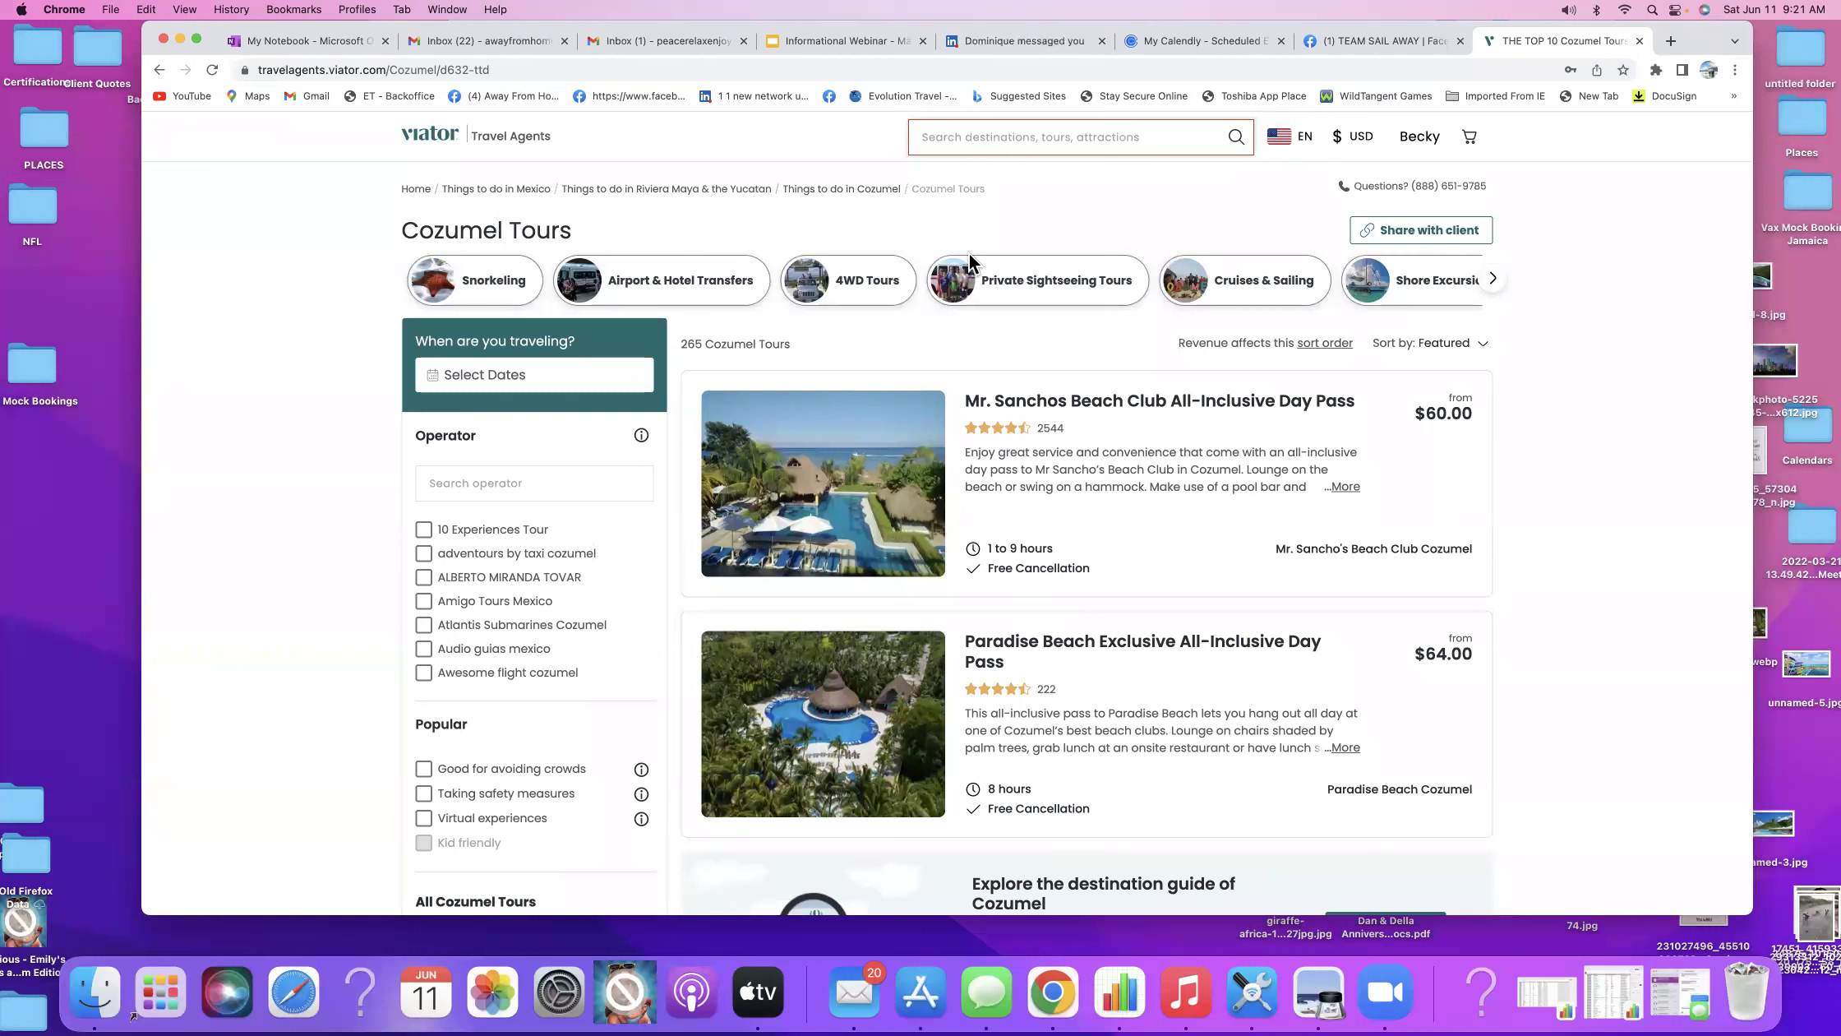
Copy the commission-earning client link for the Cozumel Tours page with the US language option.
click(1390, 236)
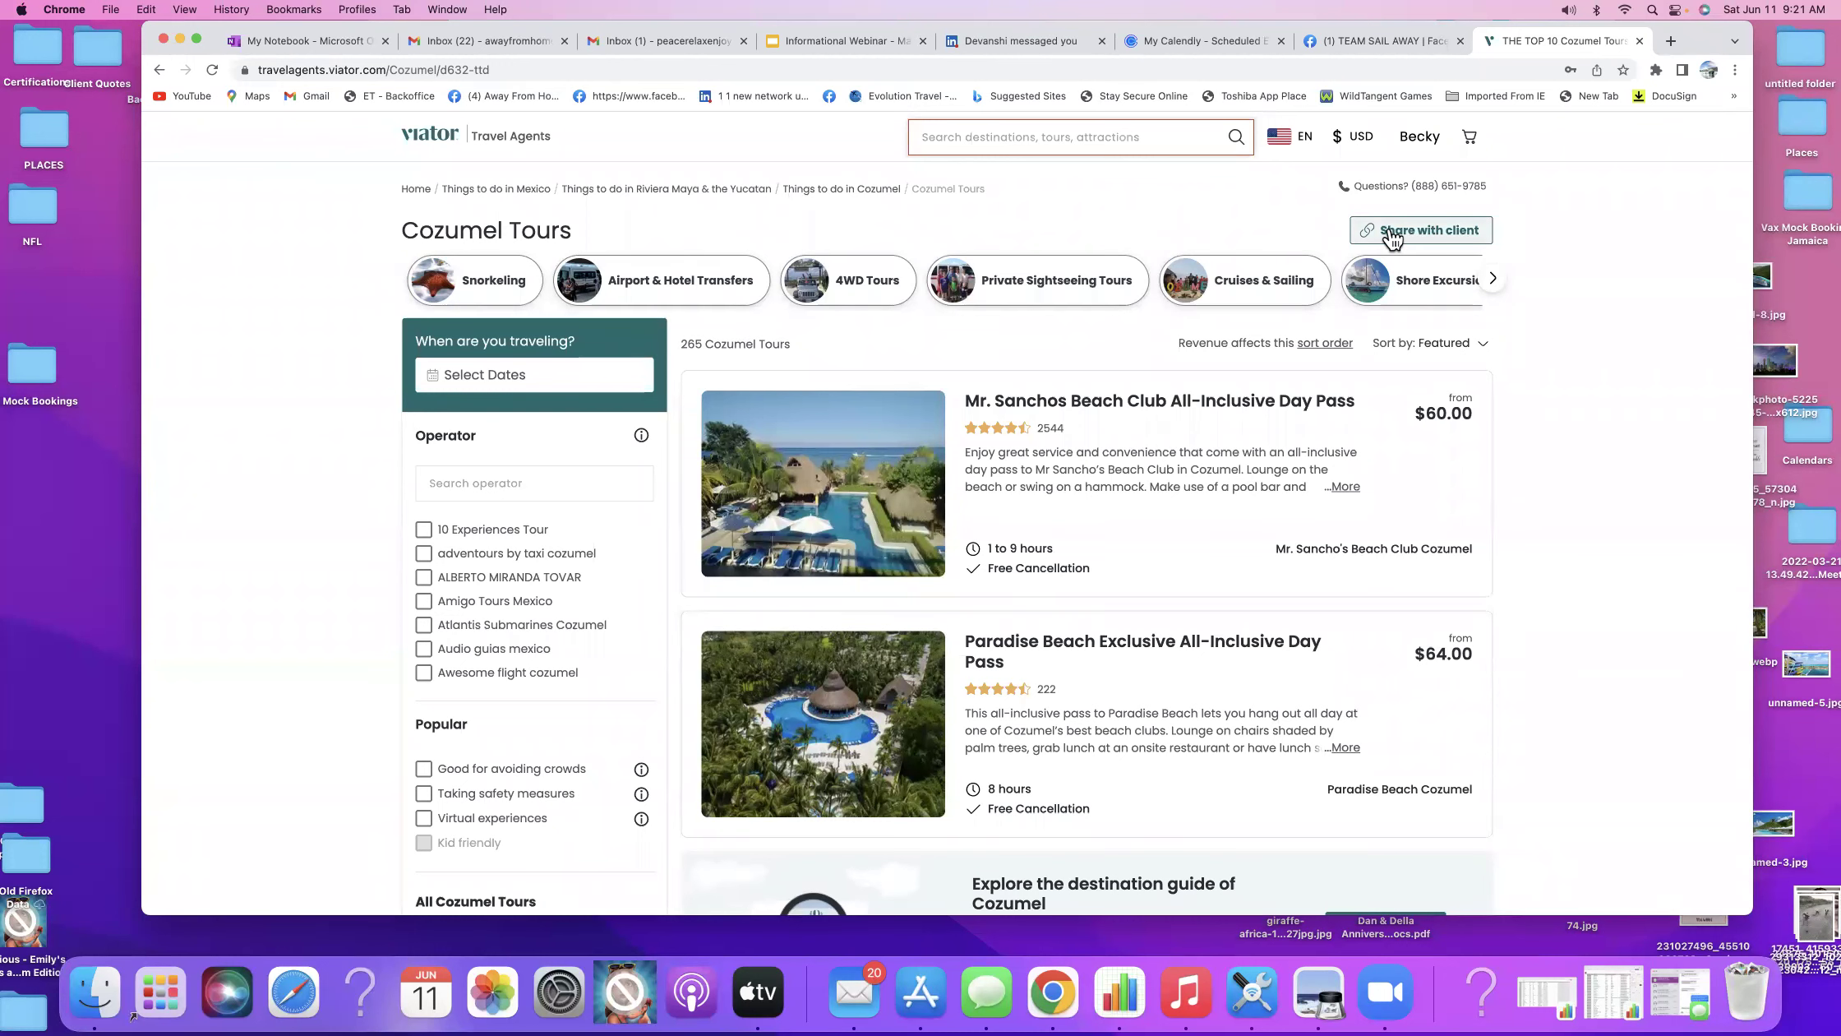
click(1392, 237)
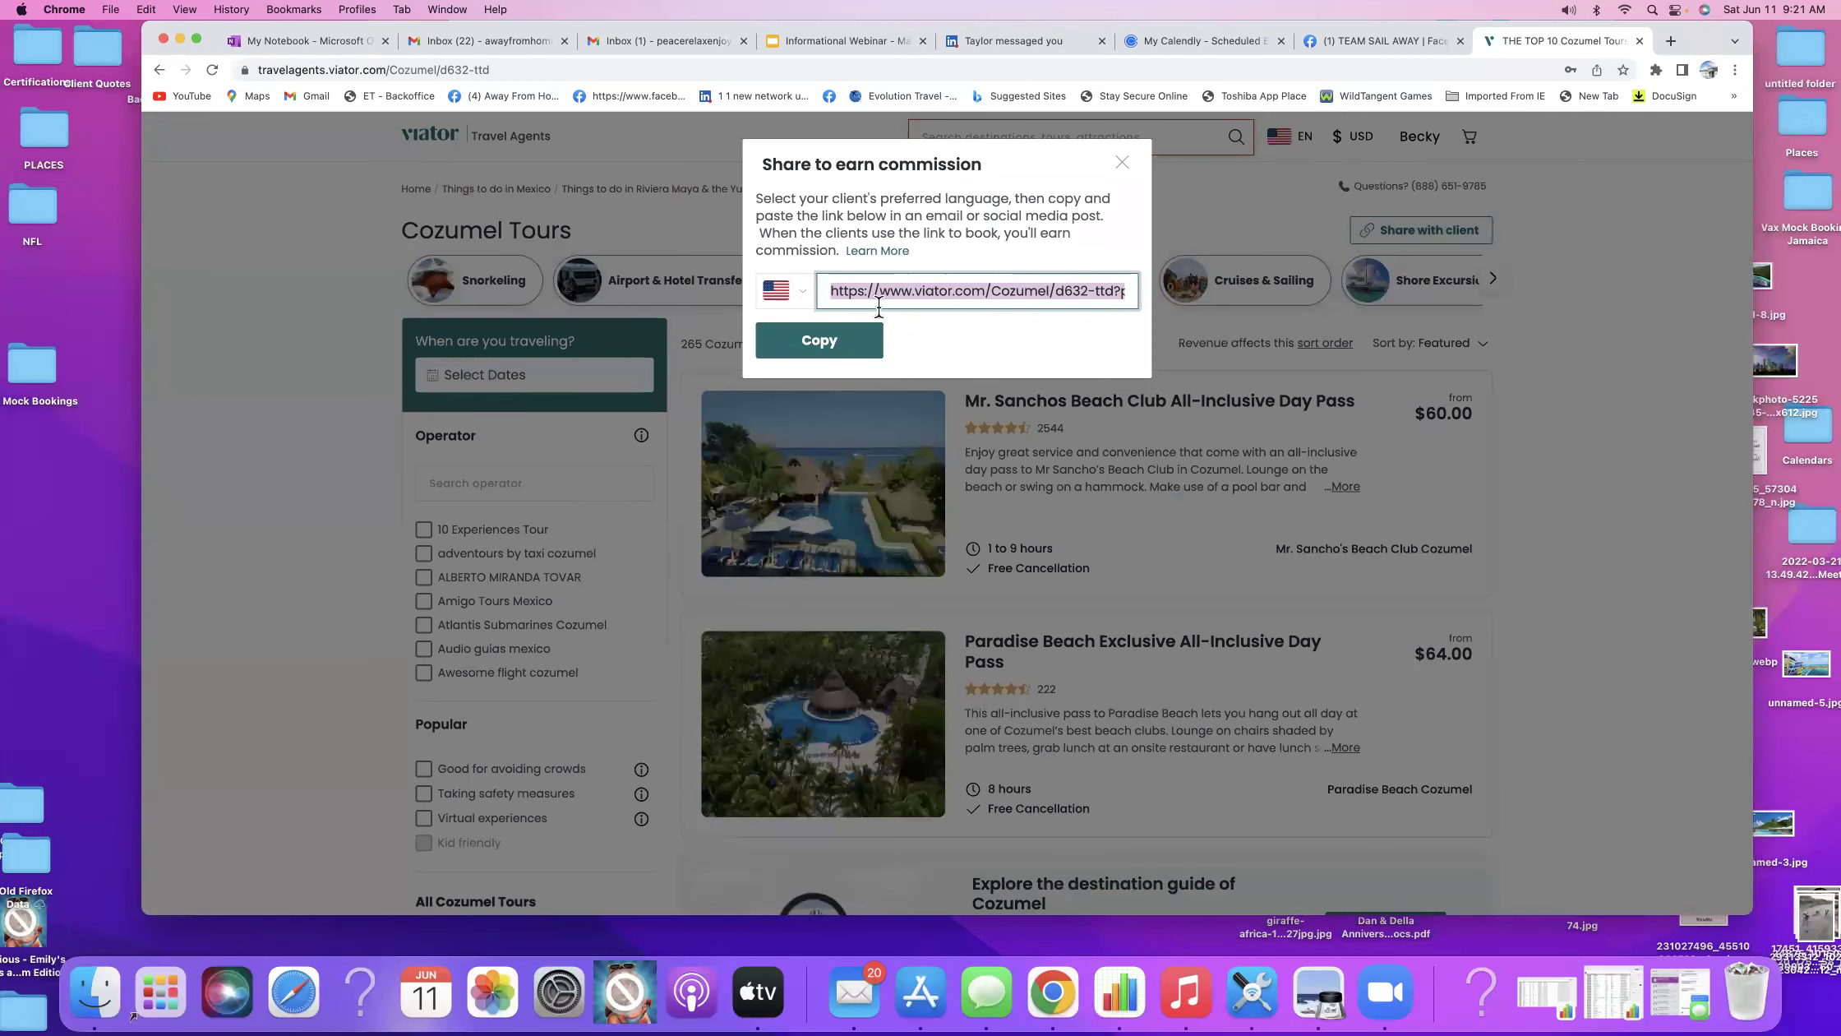
click(822, 341)
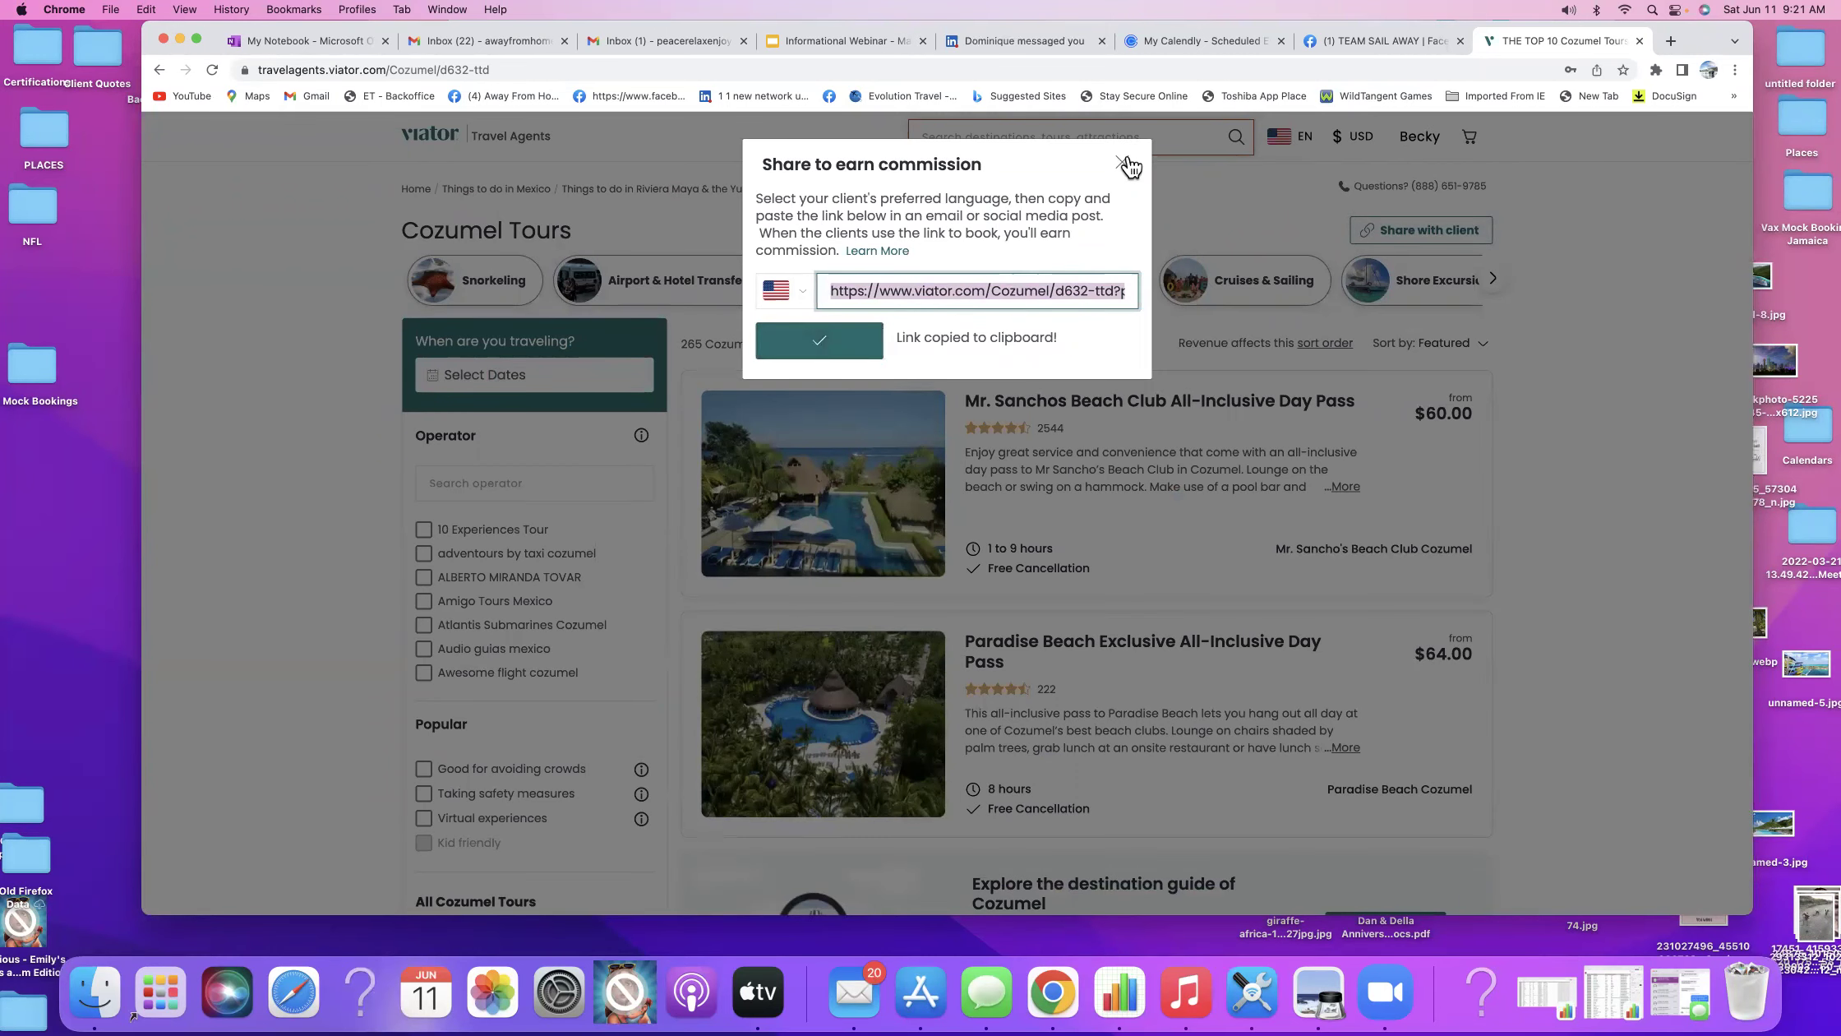
Switch to Facebook and open the managed group Island Time Travel-n-Cruise Vacations from the groups overview.
click(1342, 35)
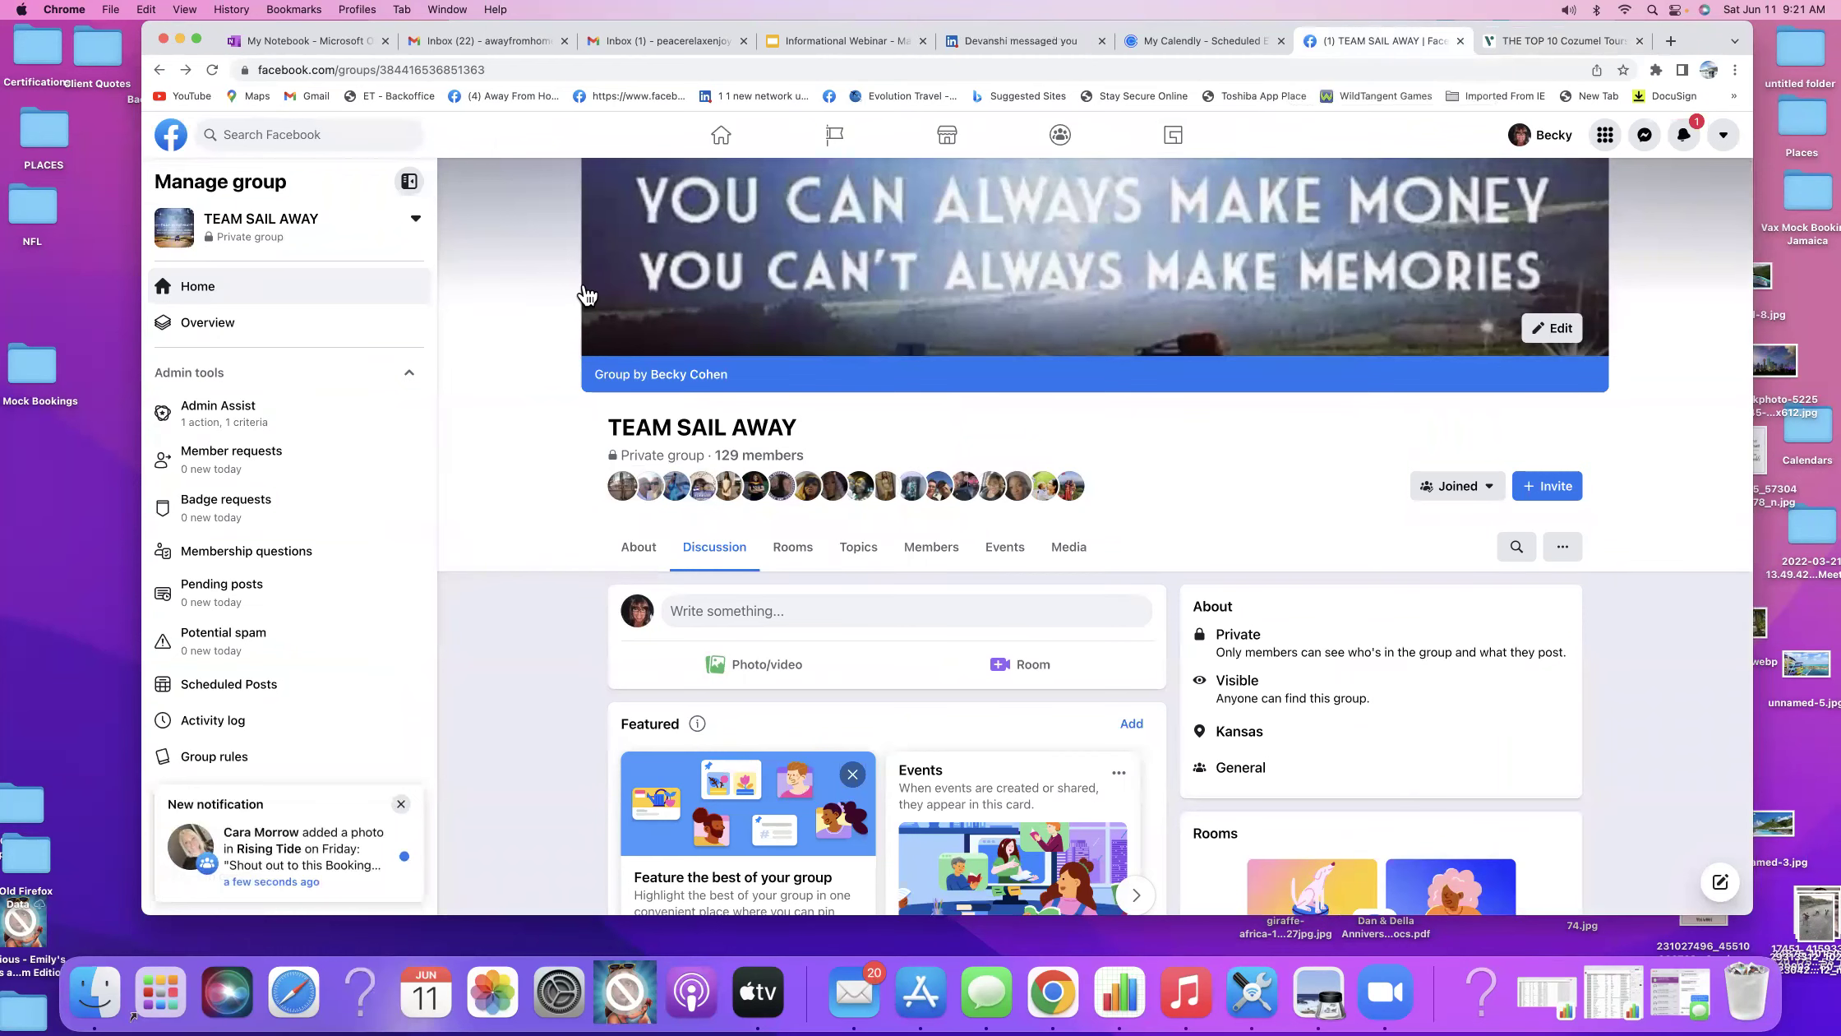
click(1048, 144)
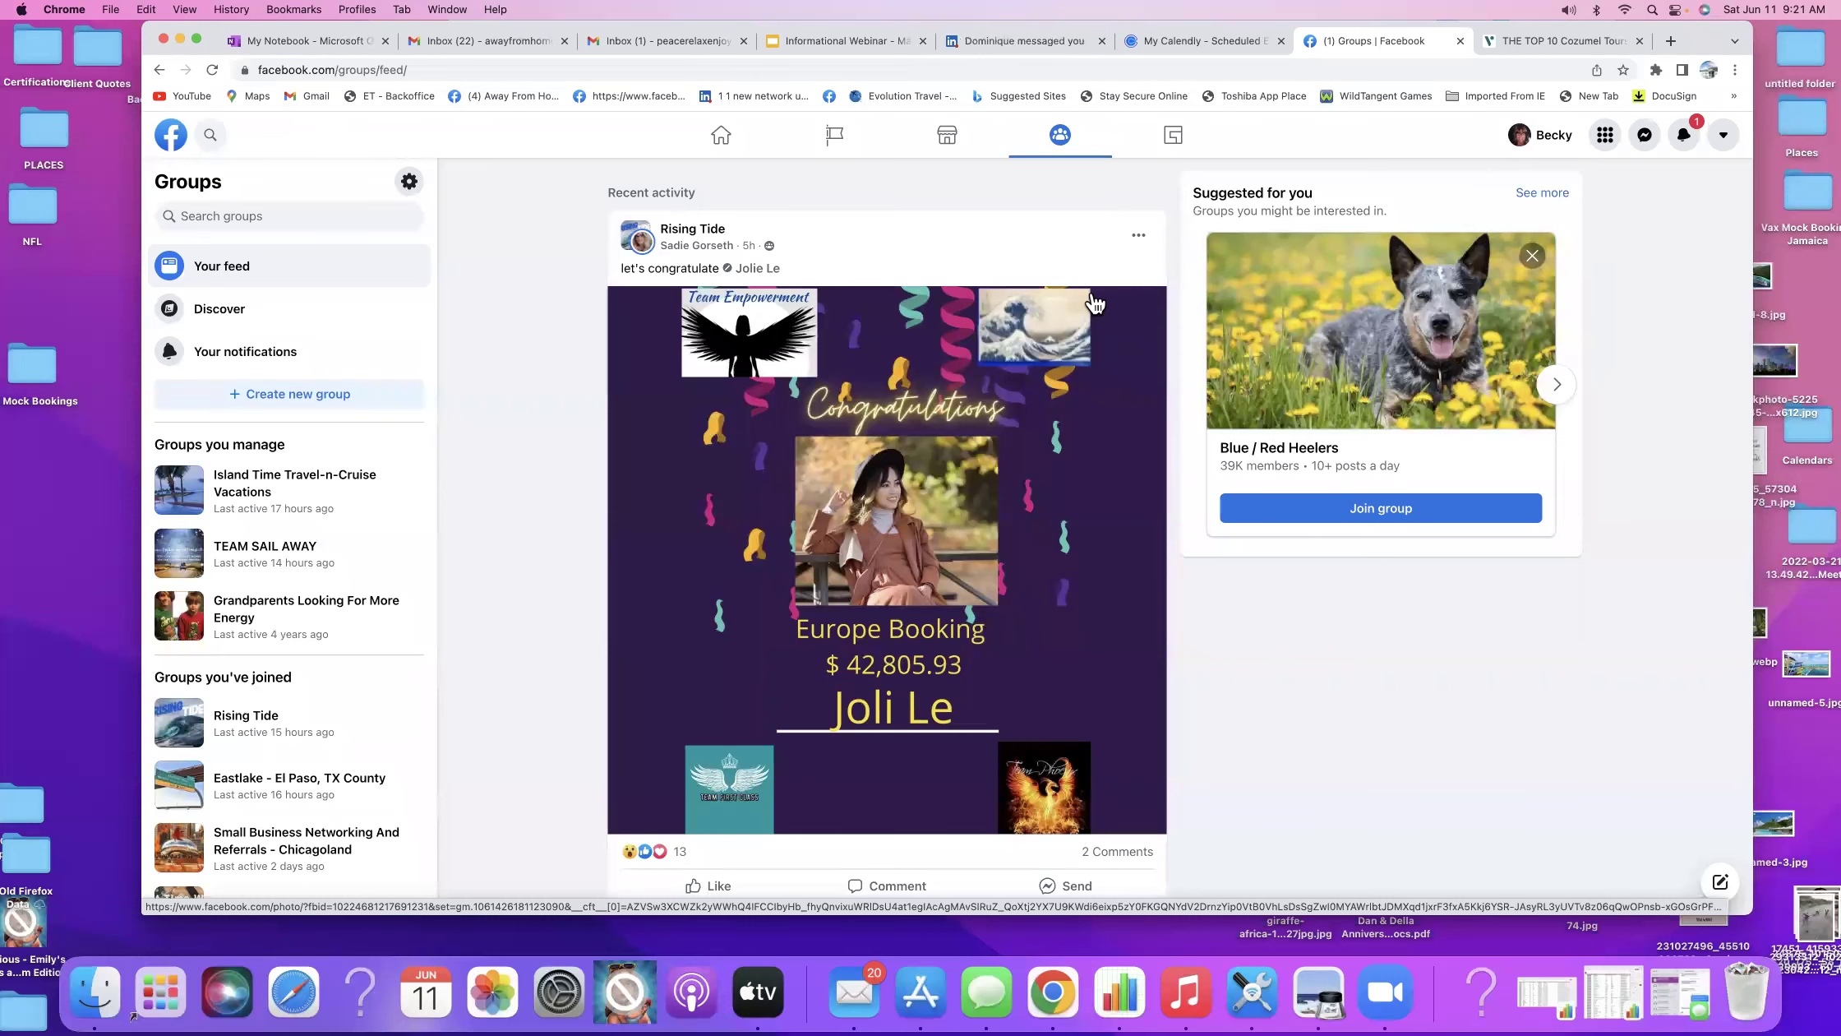
click(321, 479)
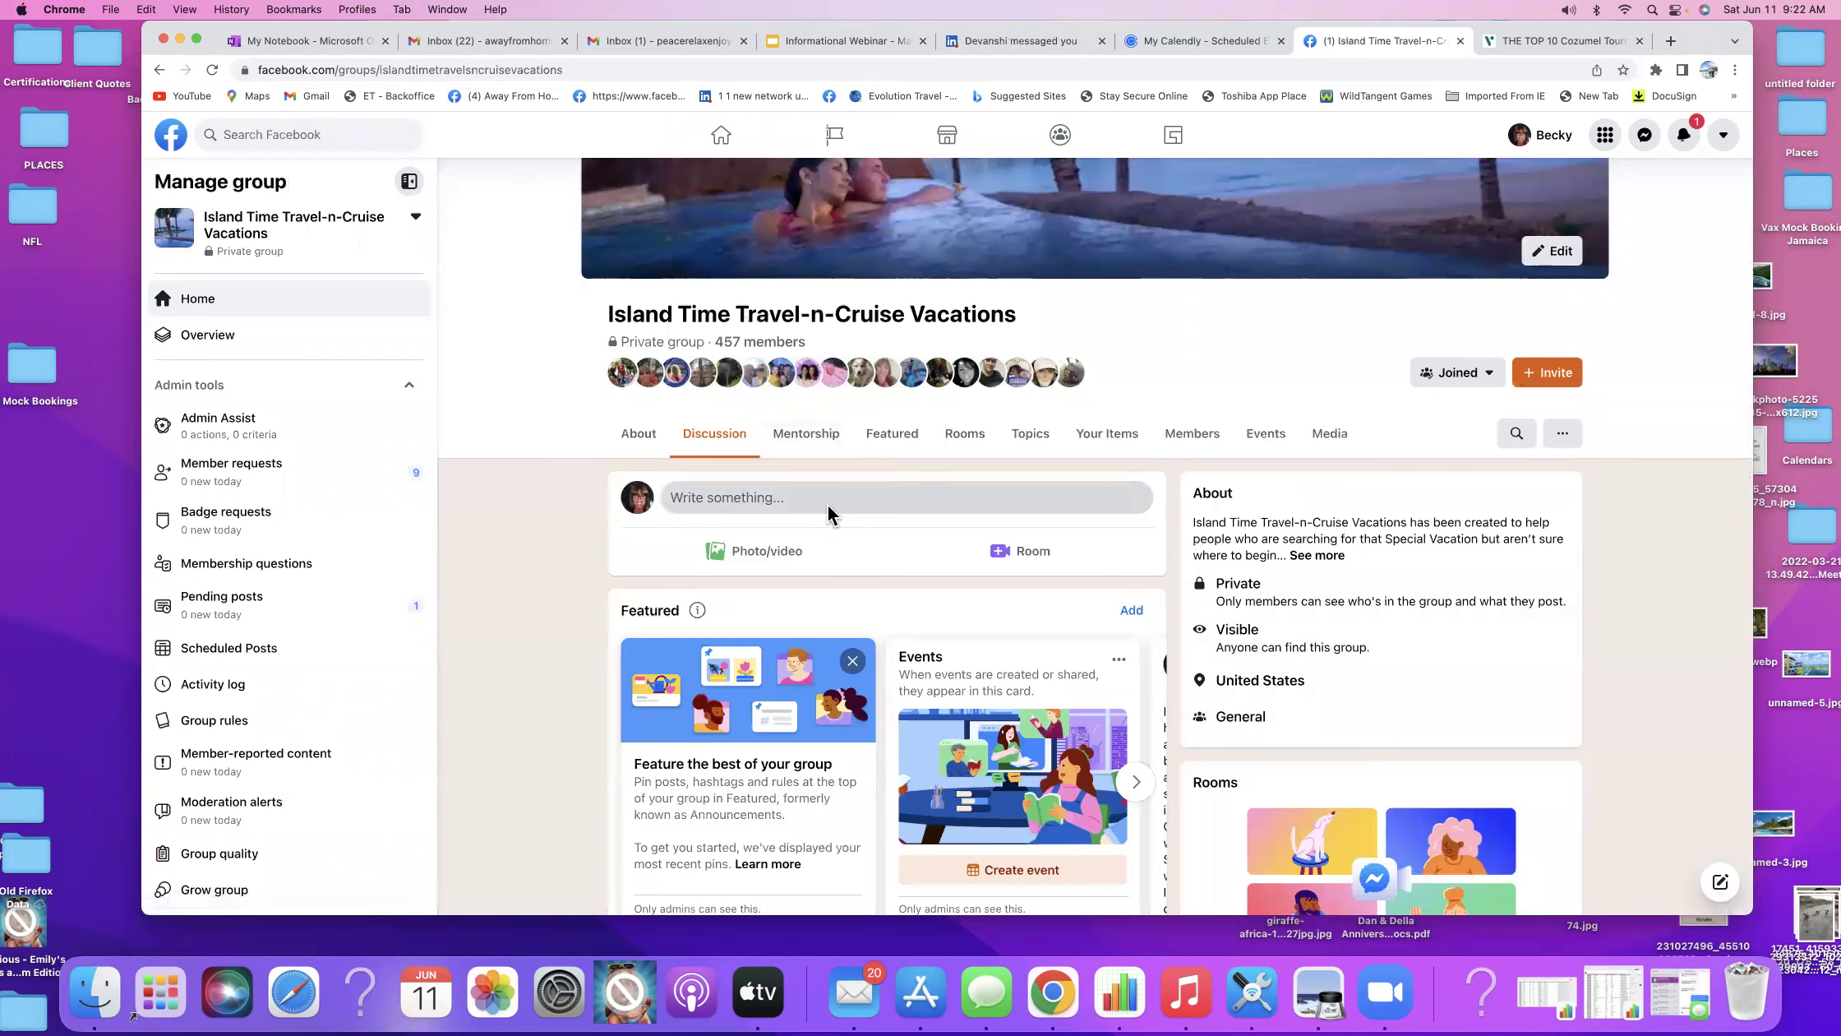
Start a new post in the Facebook group and paste the copied Viator Cozumel tours link into it.
click(826, 502)
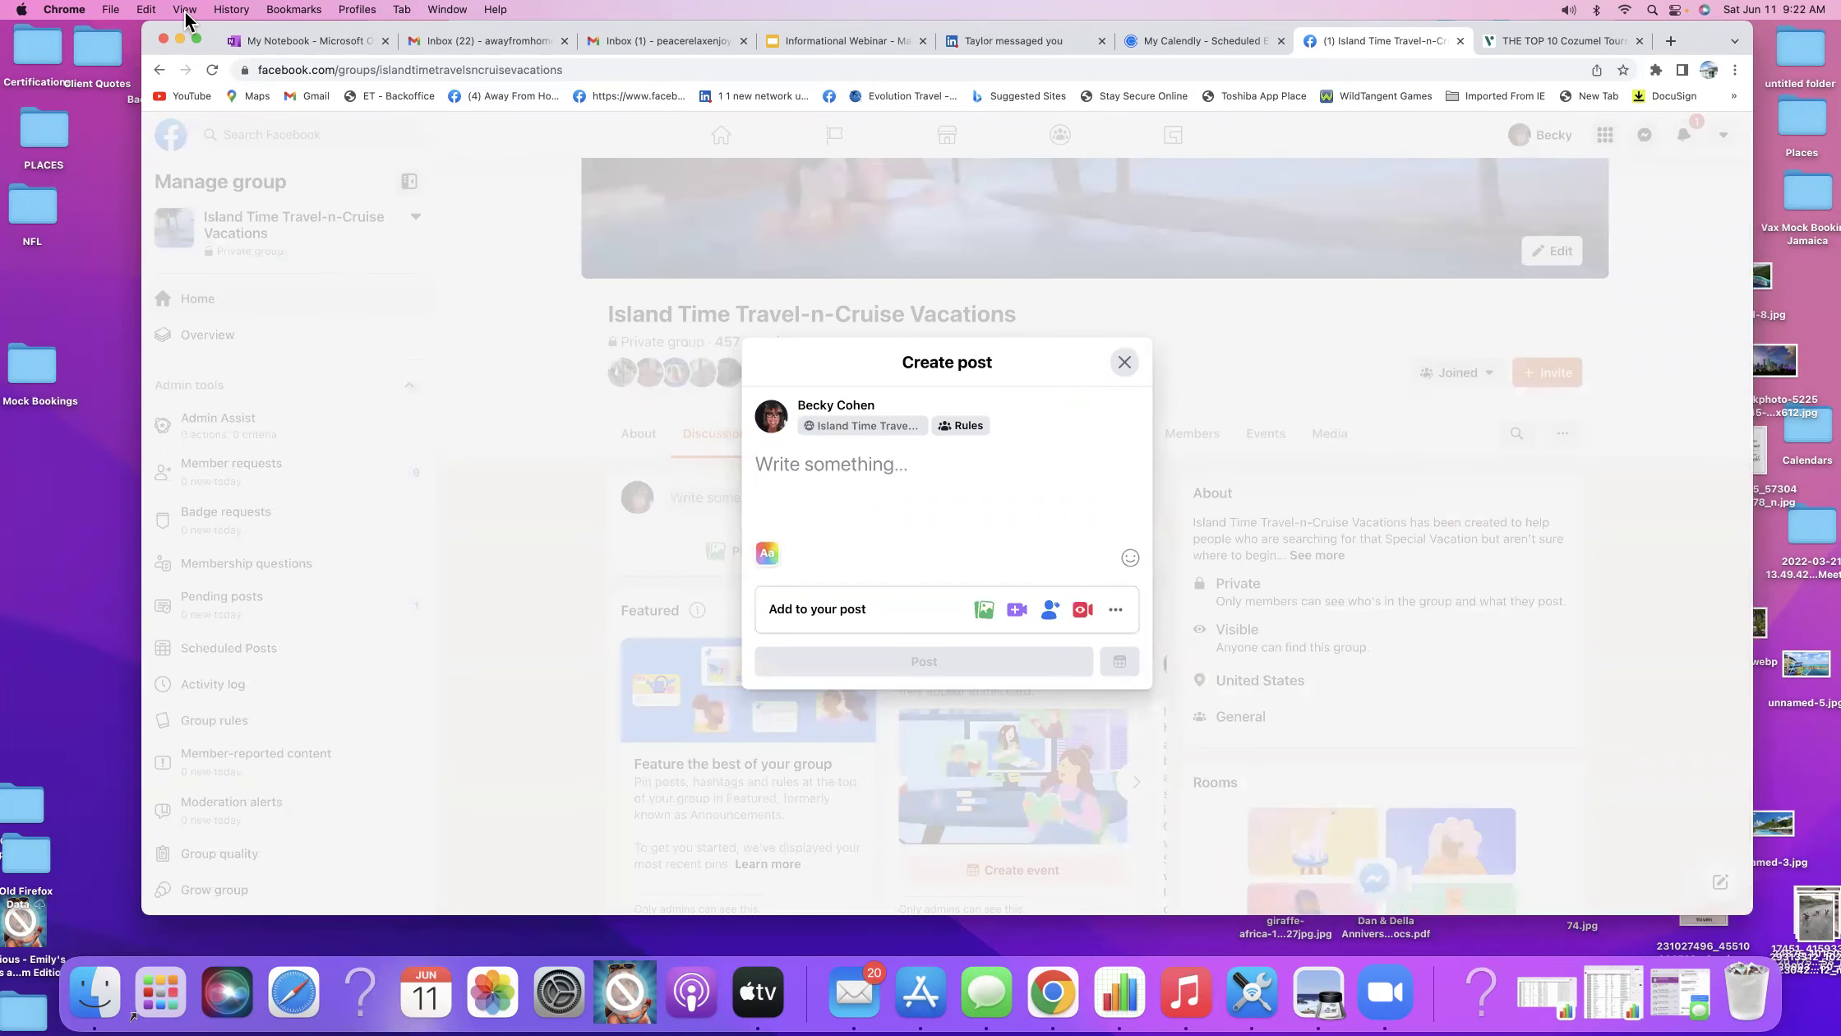
click(142, 9)
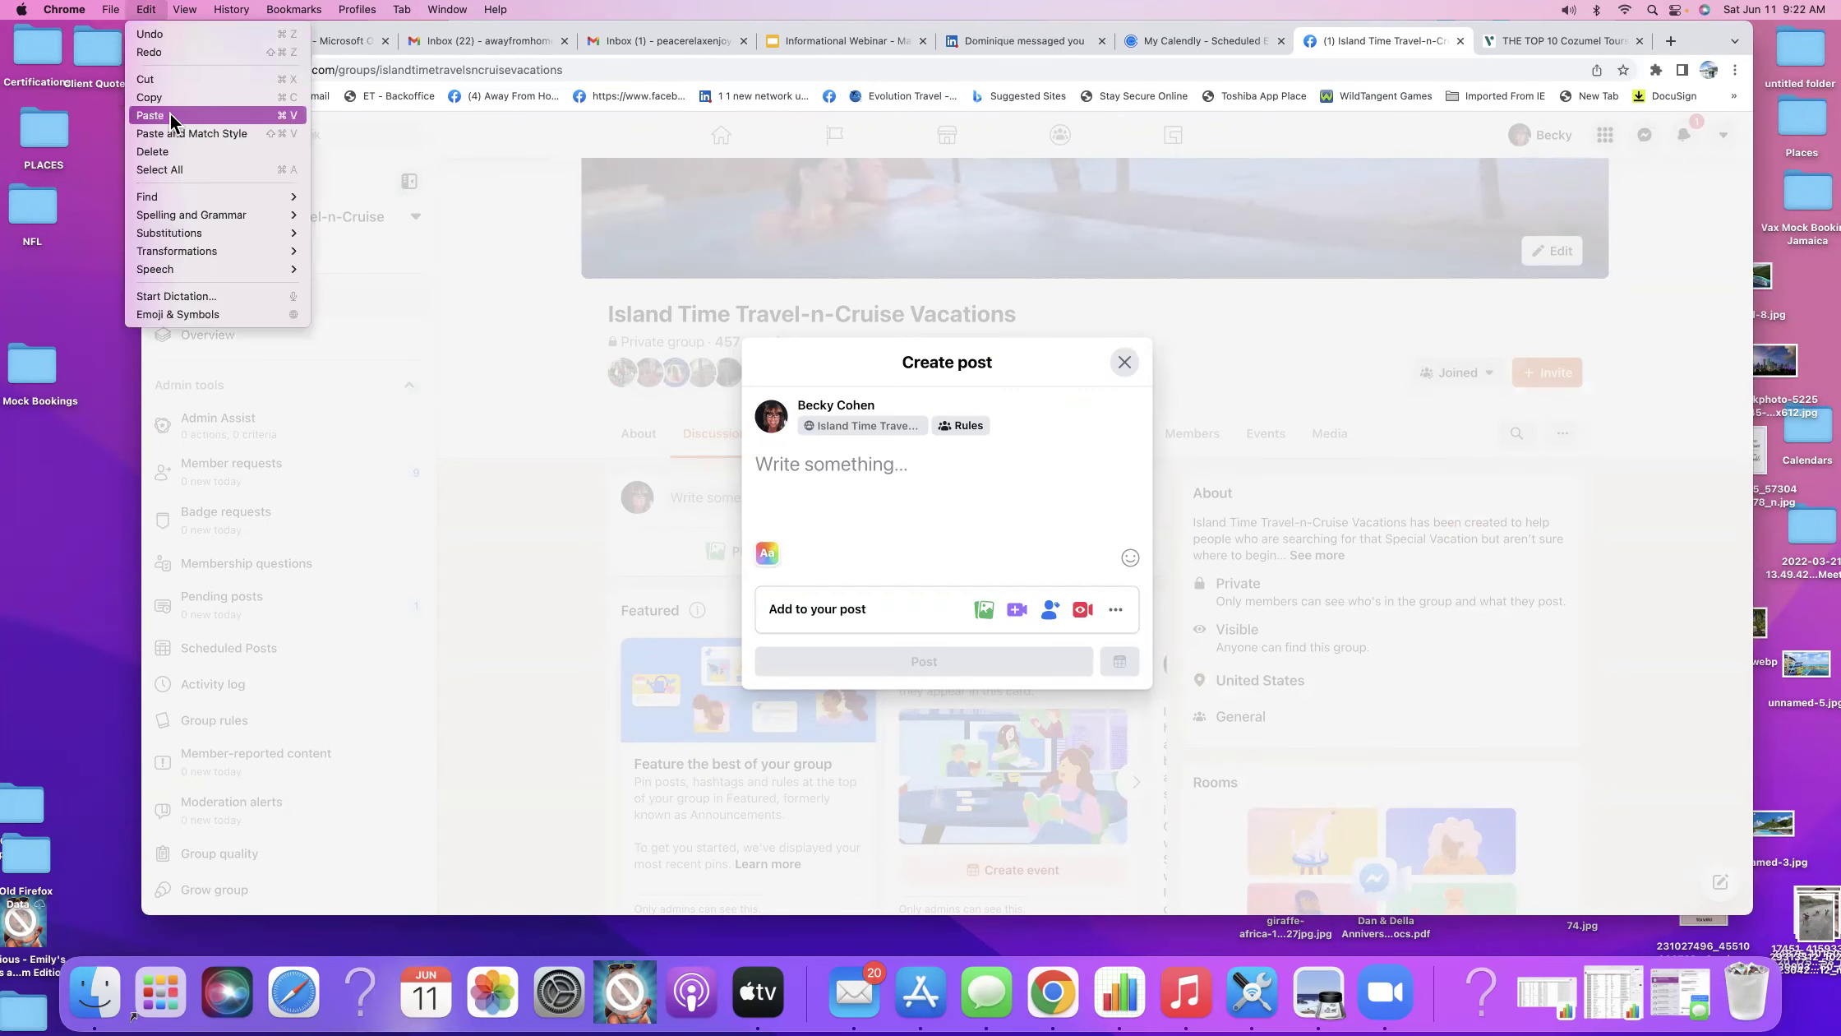
key(super+v)
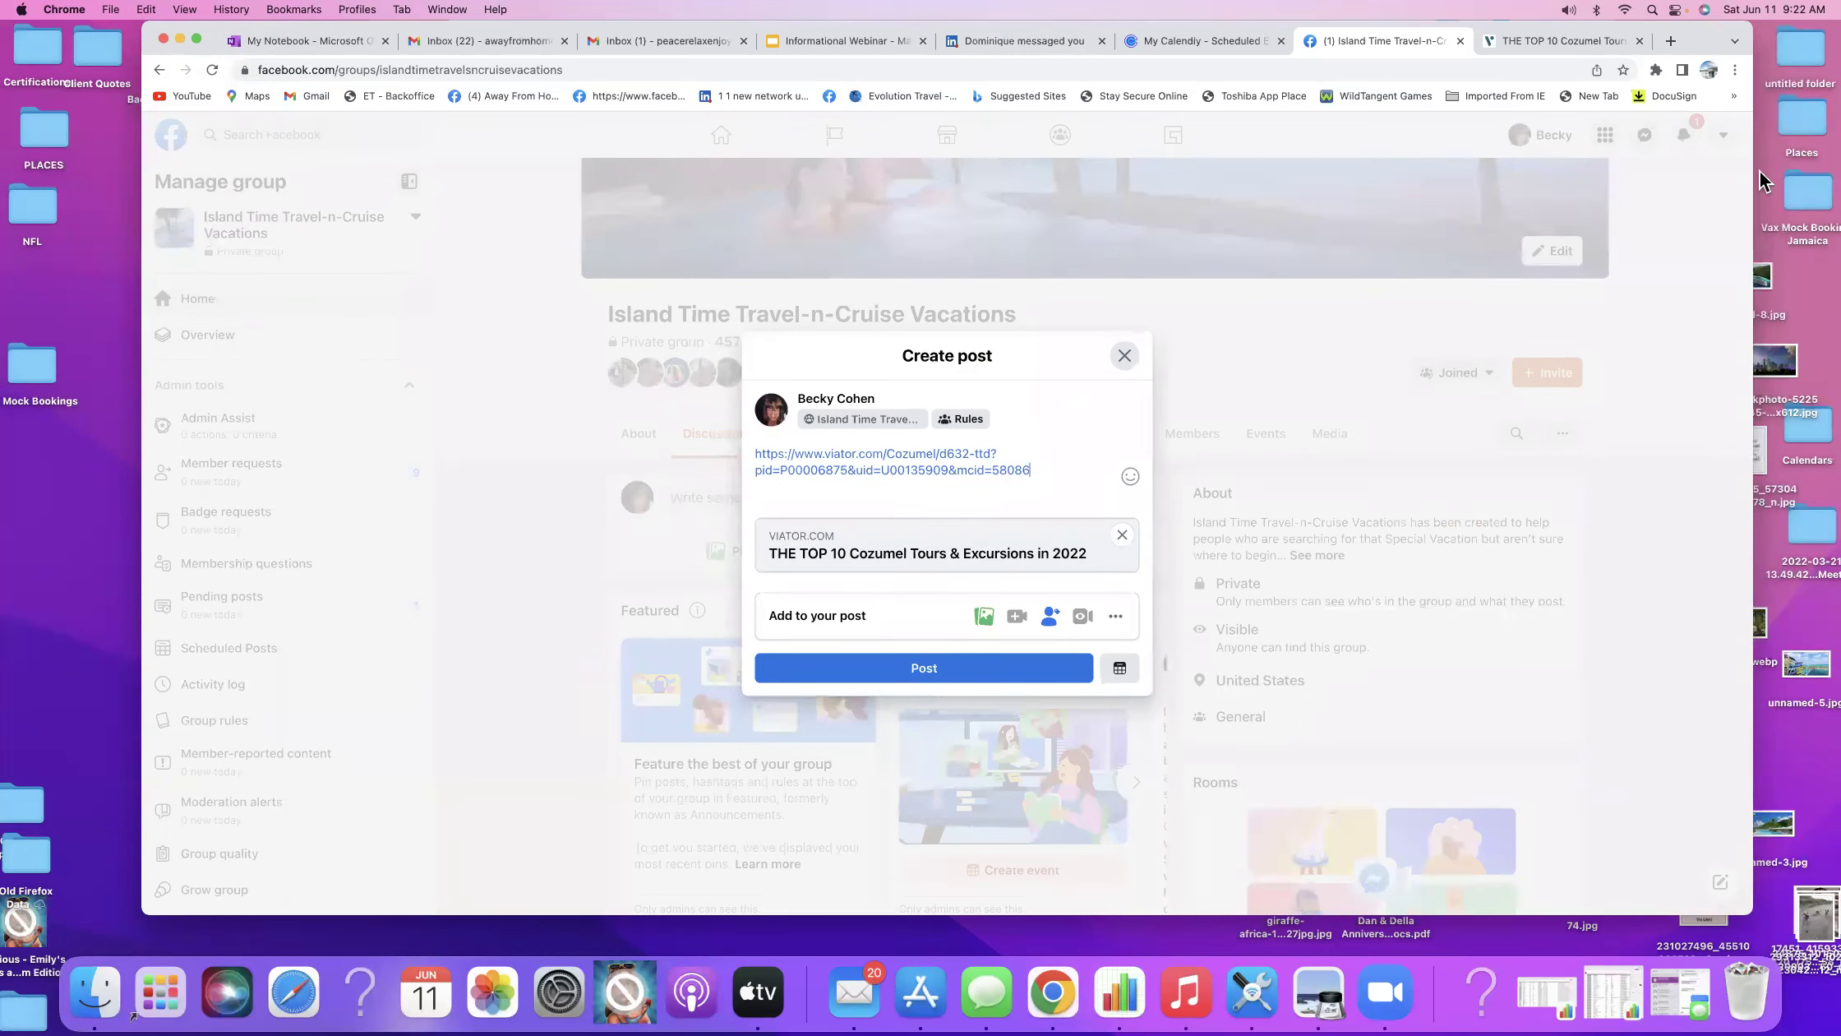
Shift the browser window to uncover the desktop files and open freeimages.com in a new tab.
drag(1699, 46, 1573, 46)
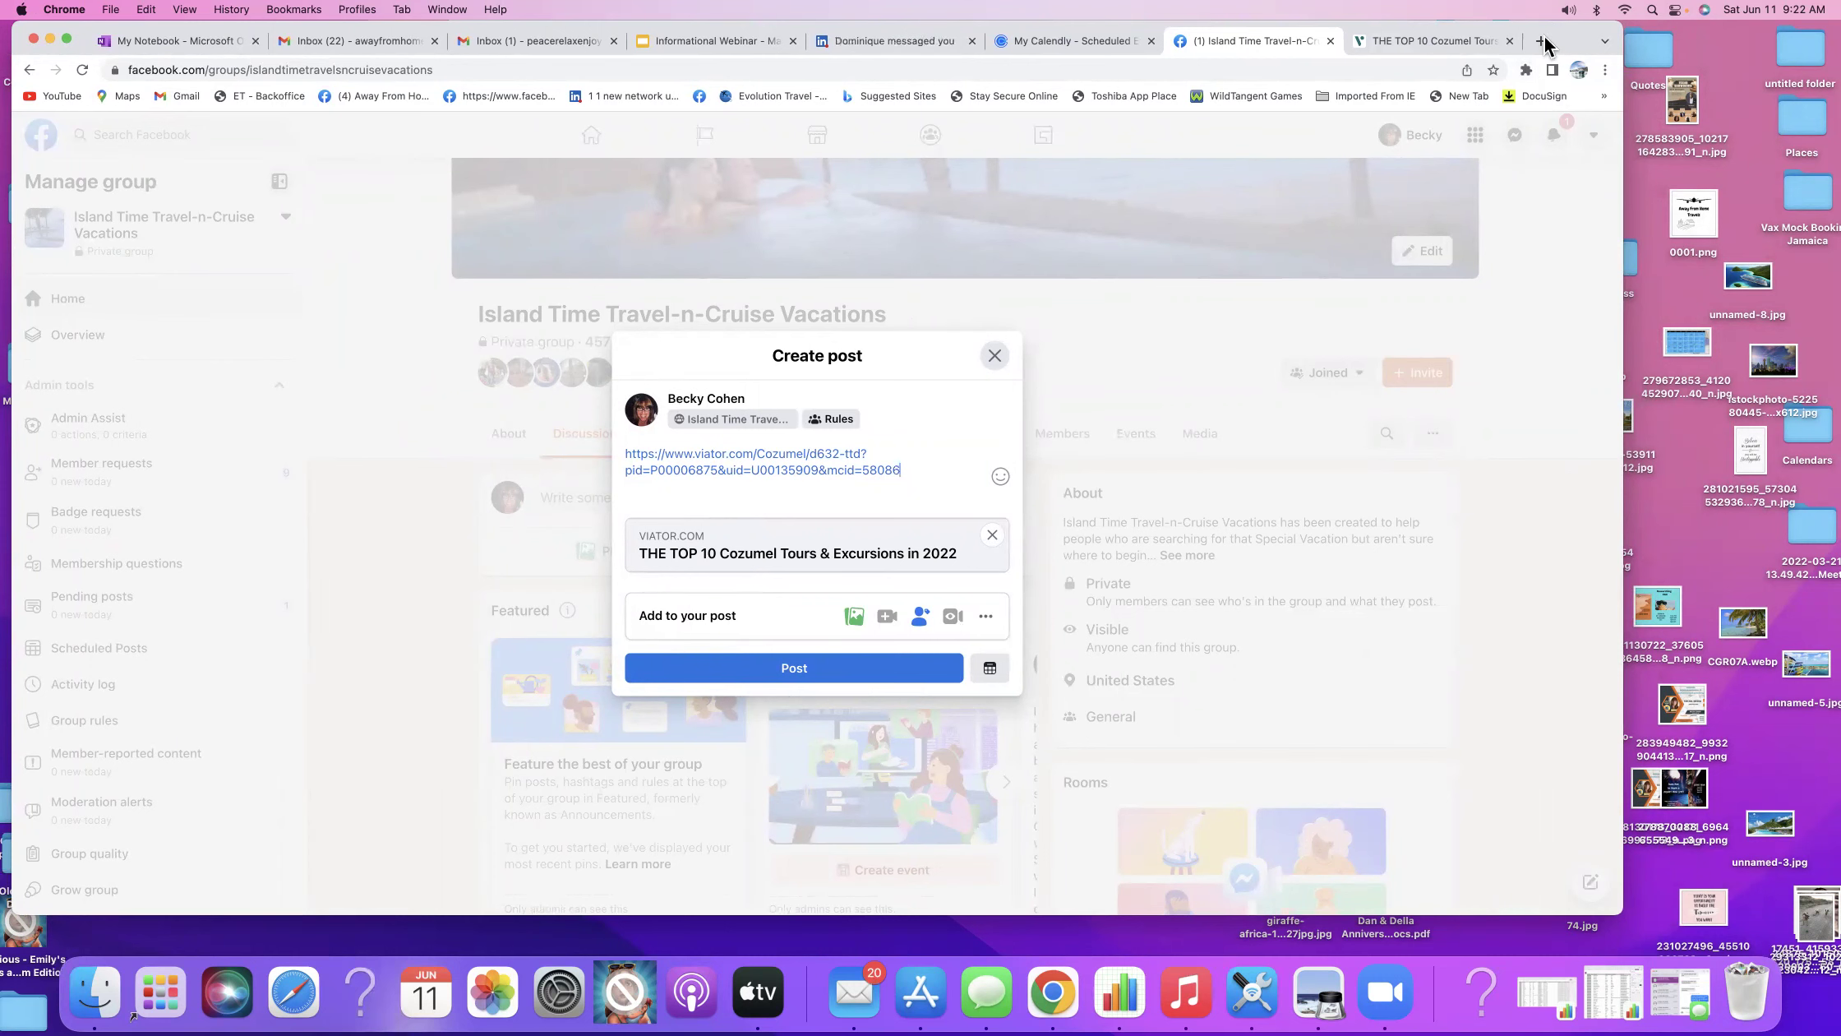
click(1542, 42)
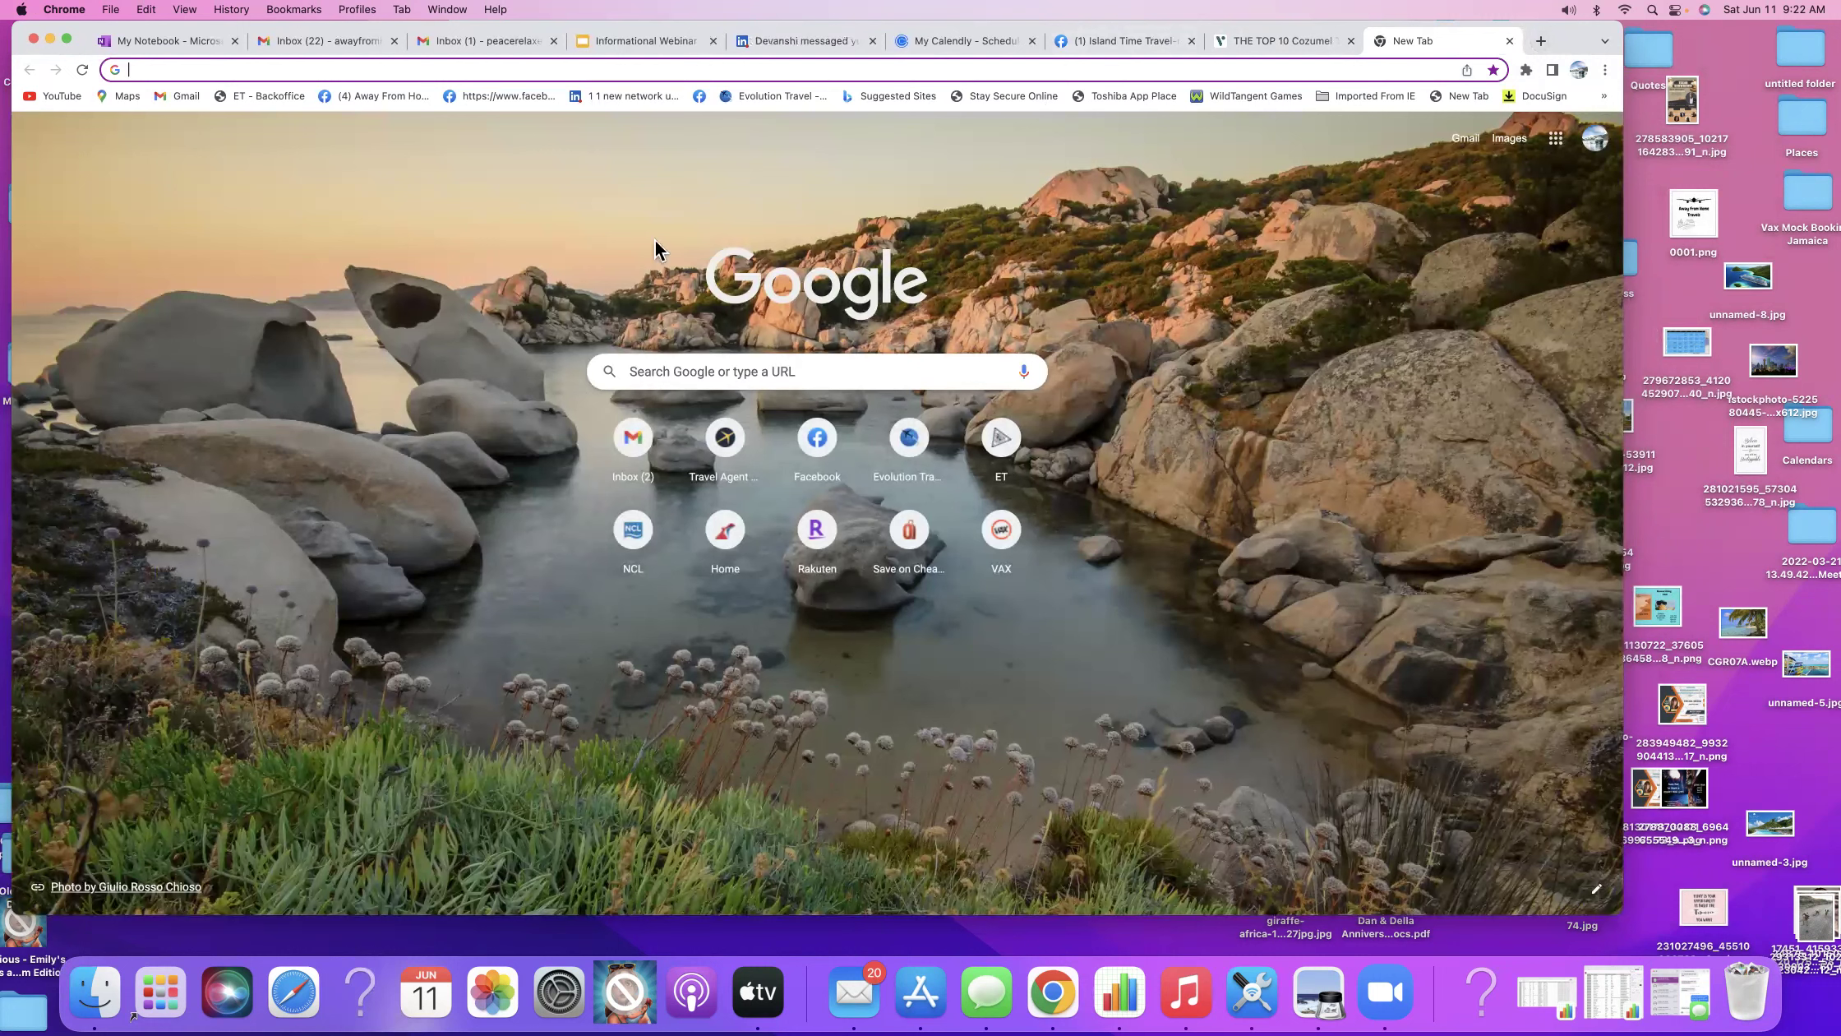
click(641, 66)
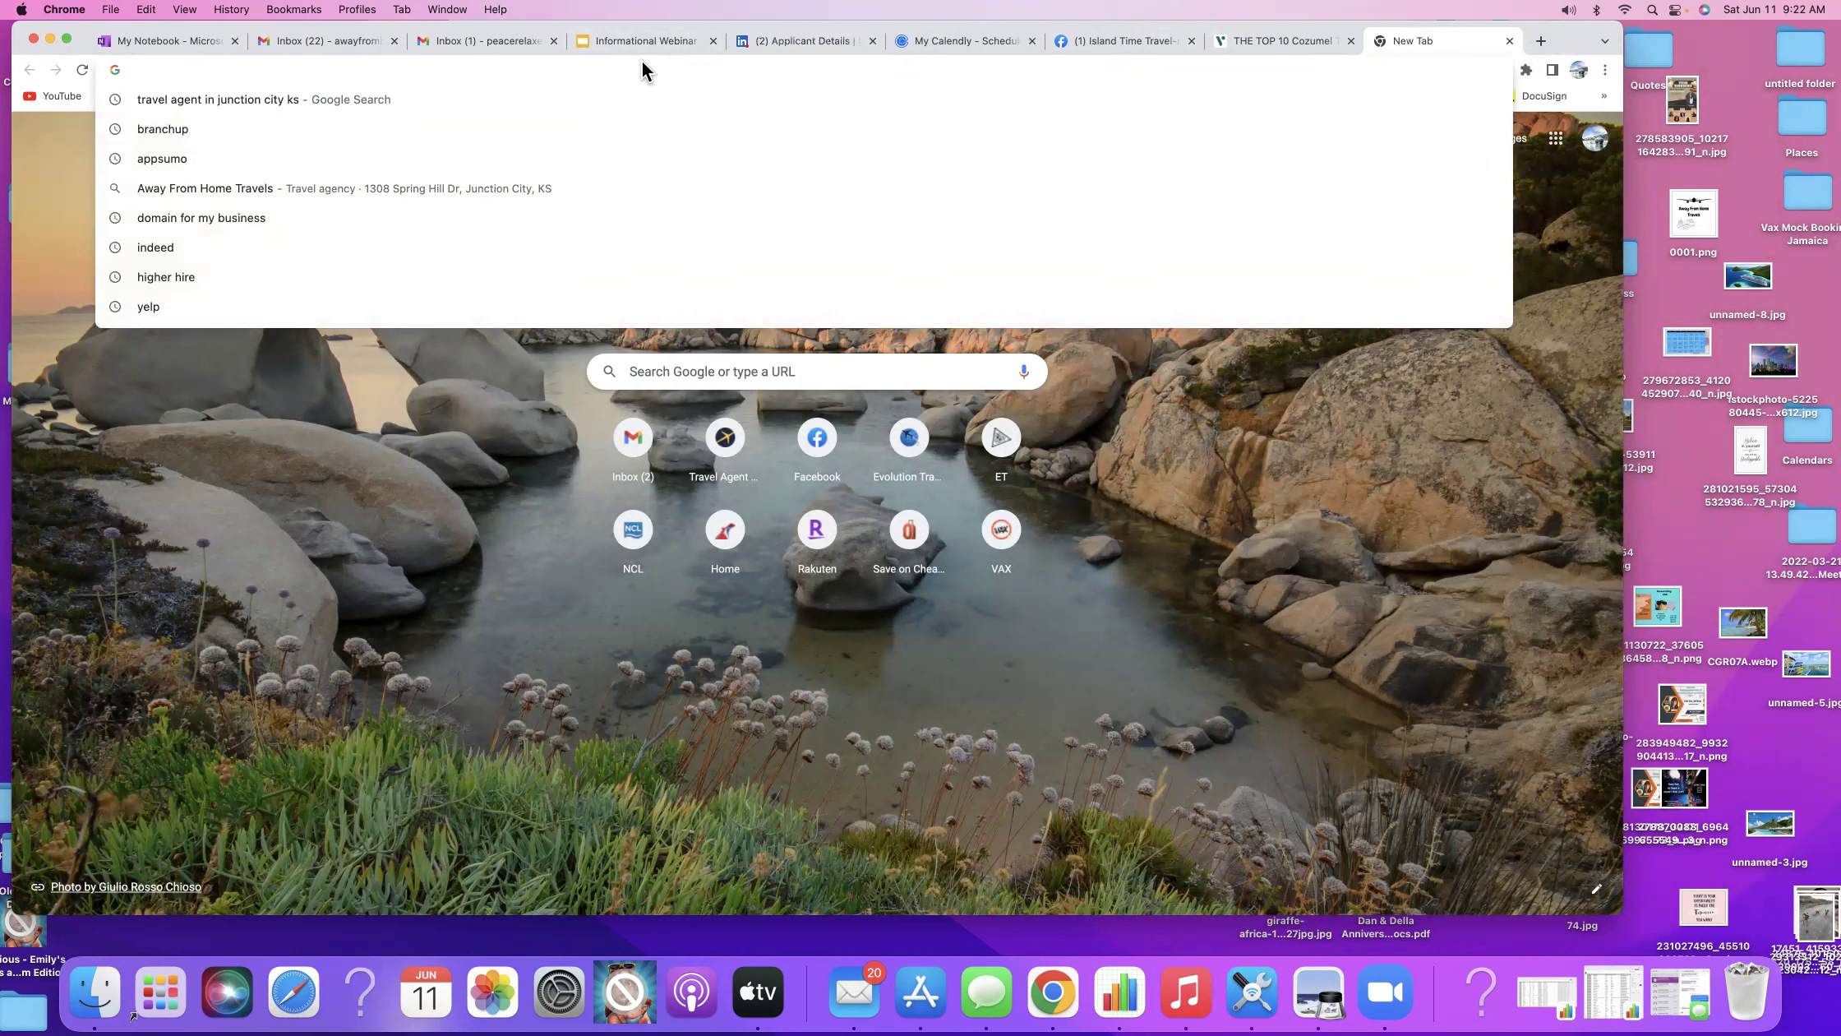
text(freeimages)
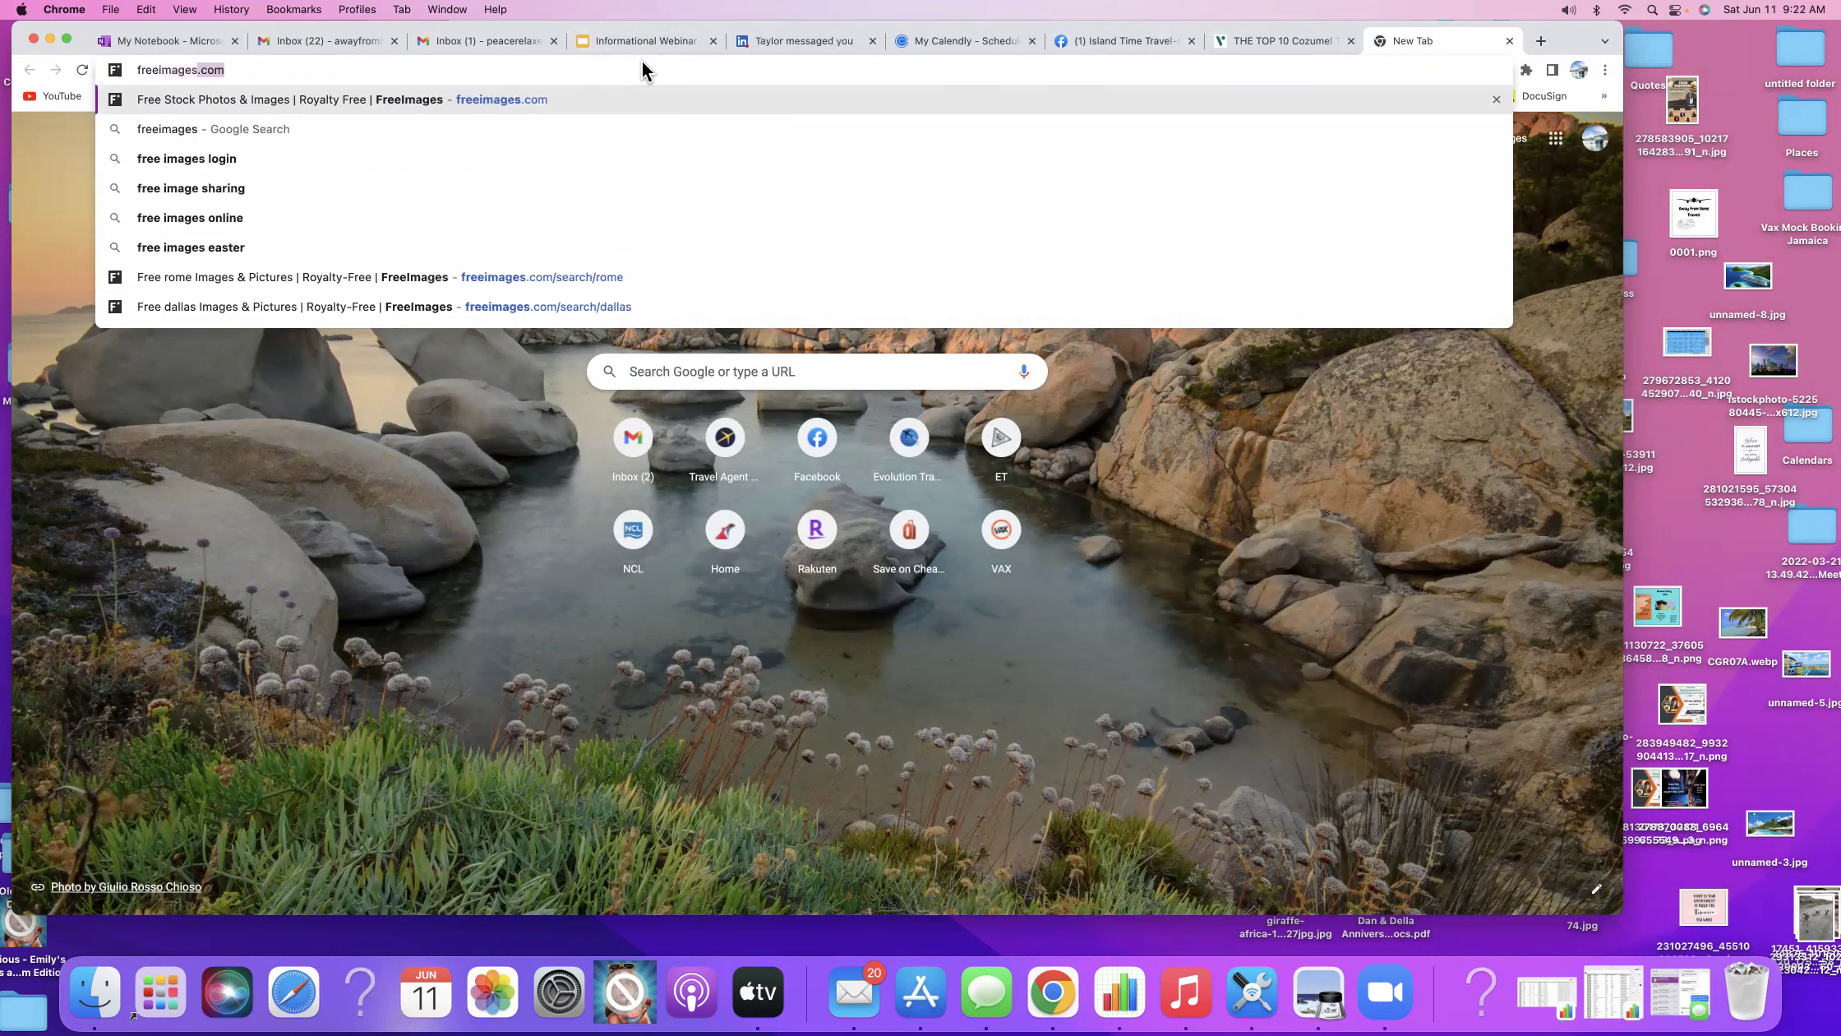
text(.com)
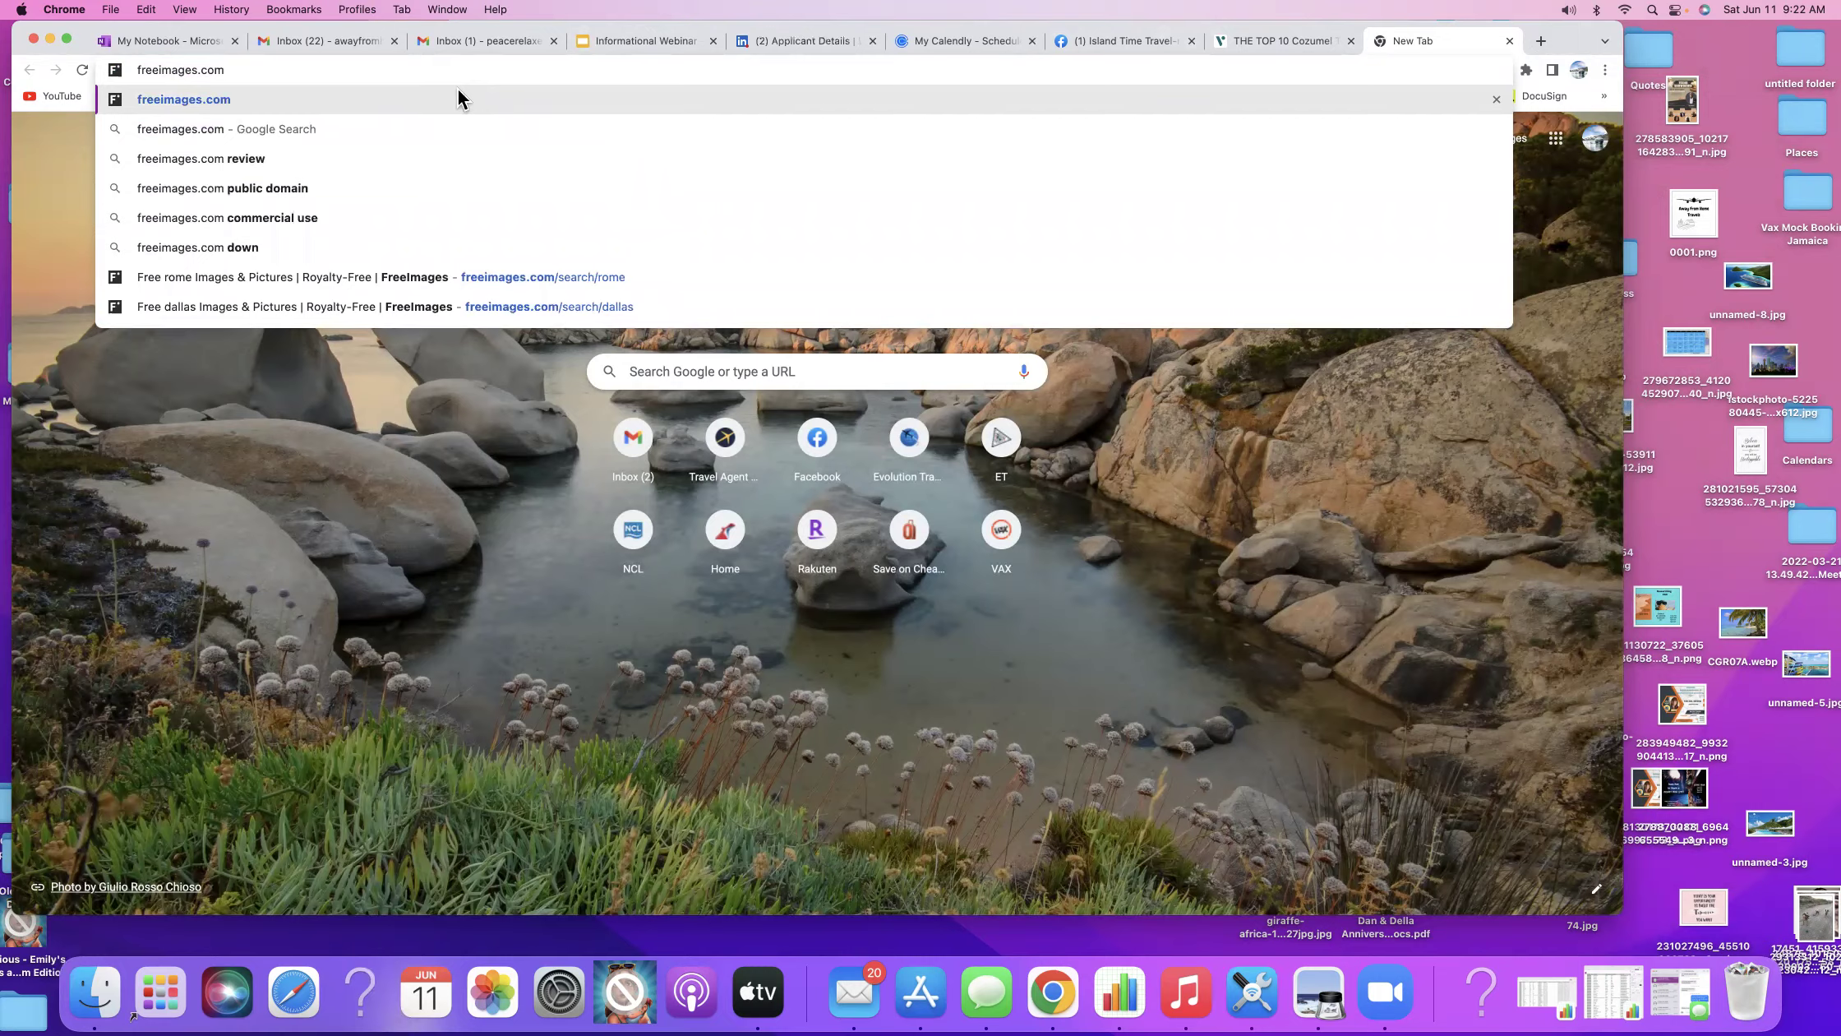
key(Return)
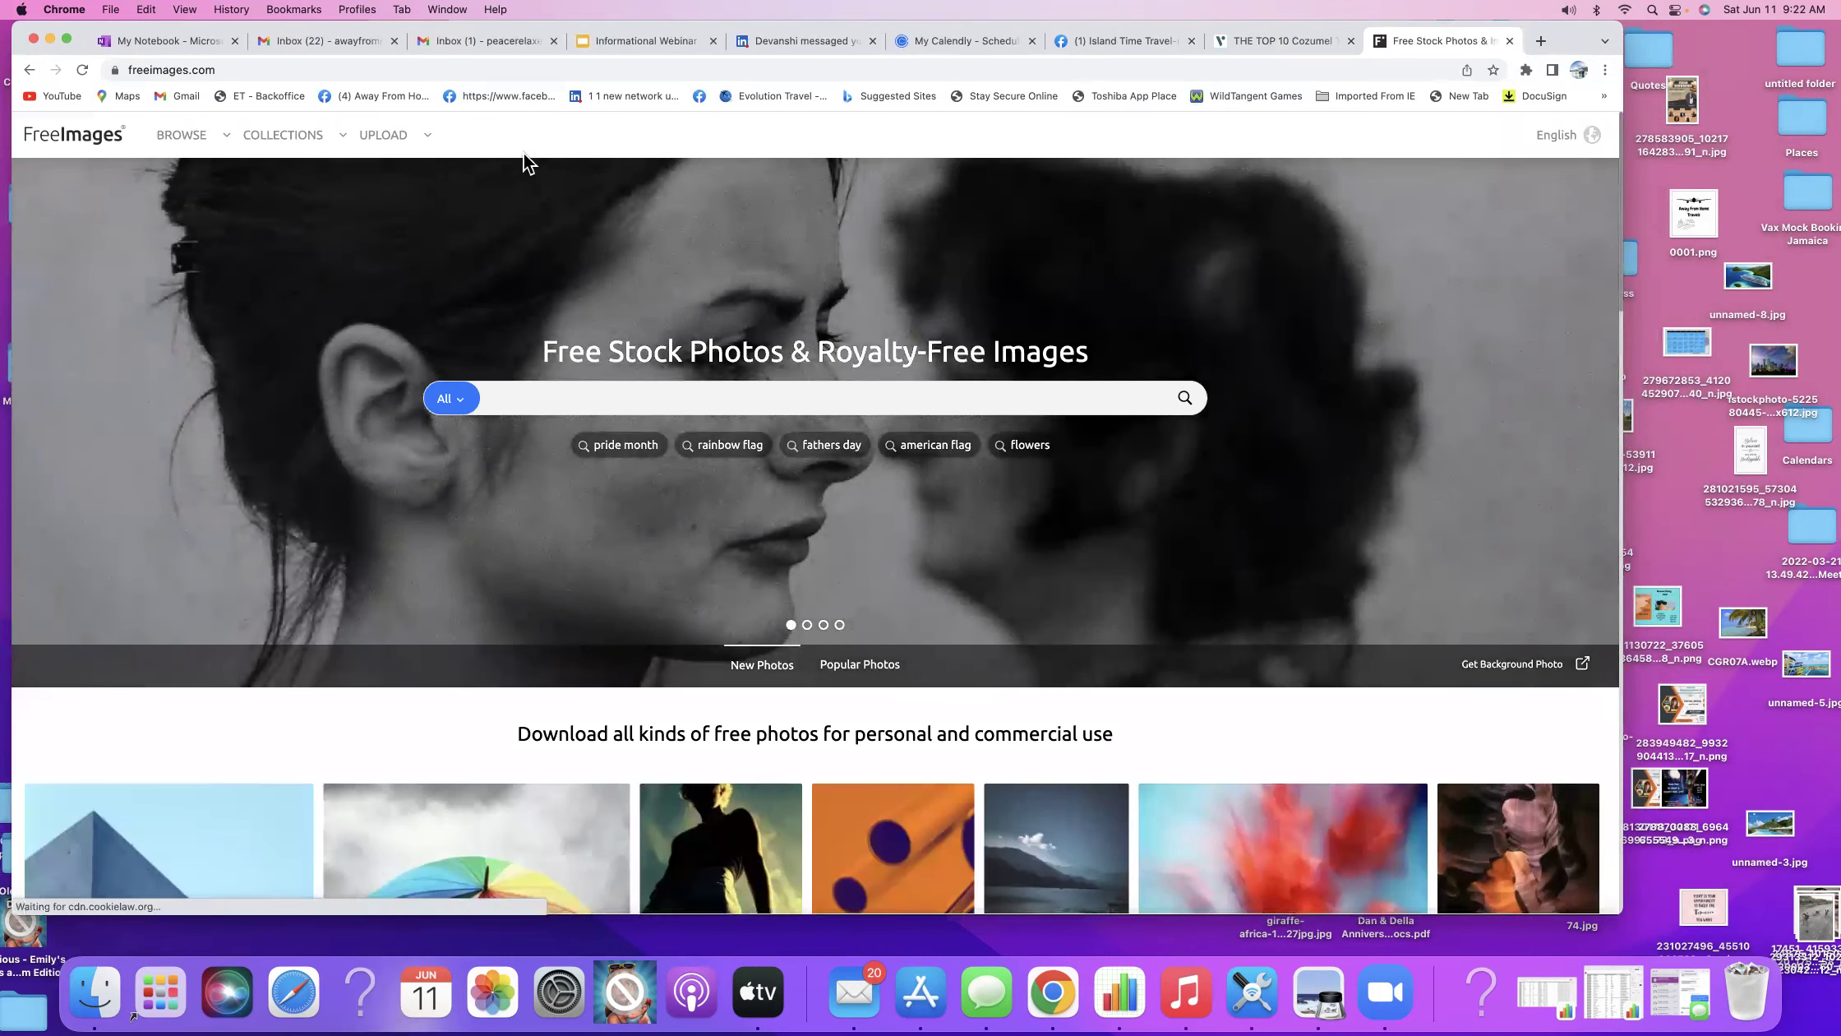
Search FreeImages for Cozumel and open the full set of related iStock images.
click(553, 401)
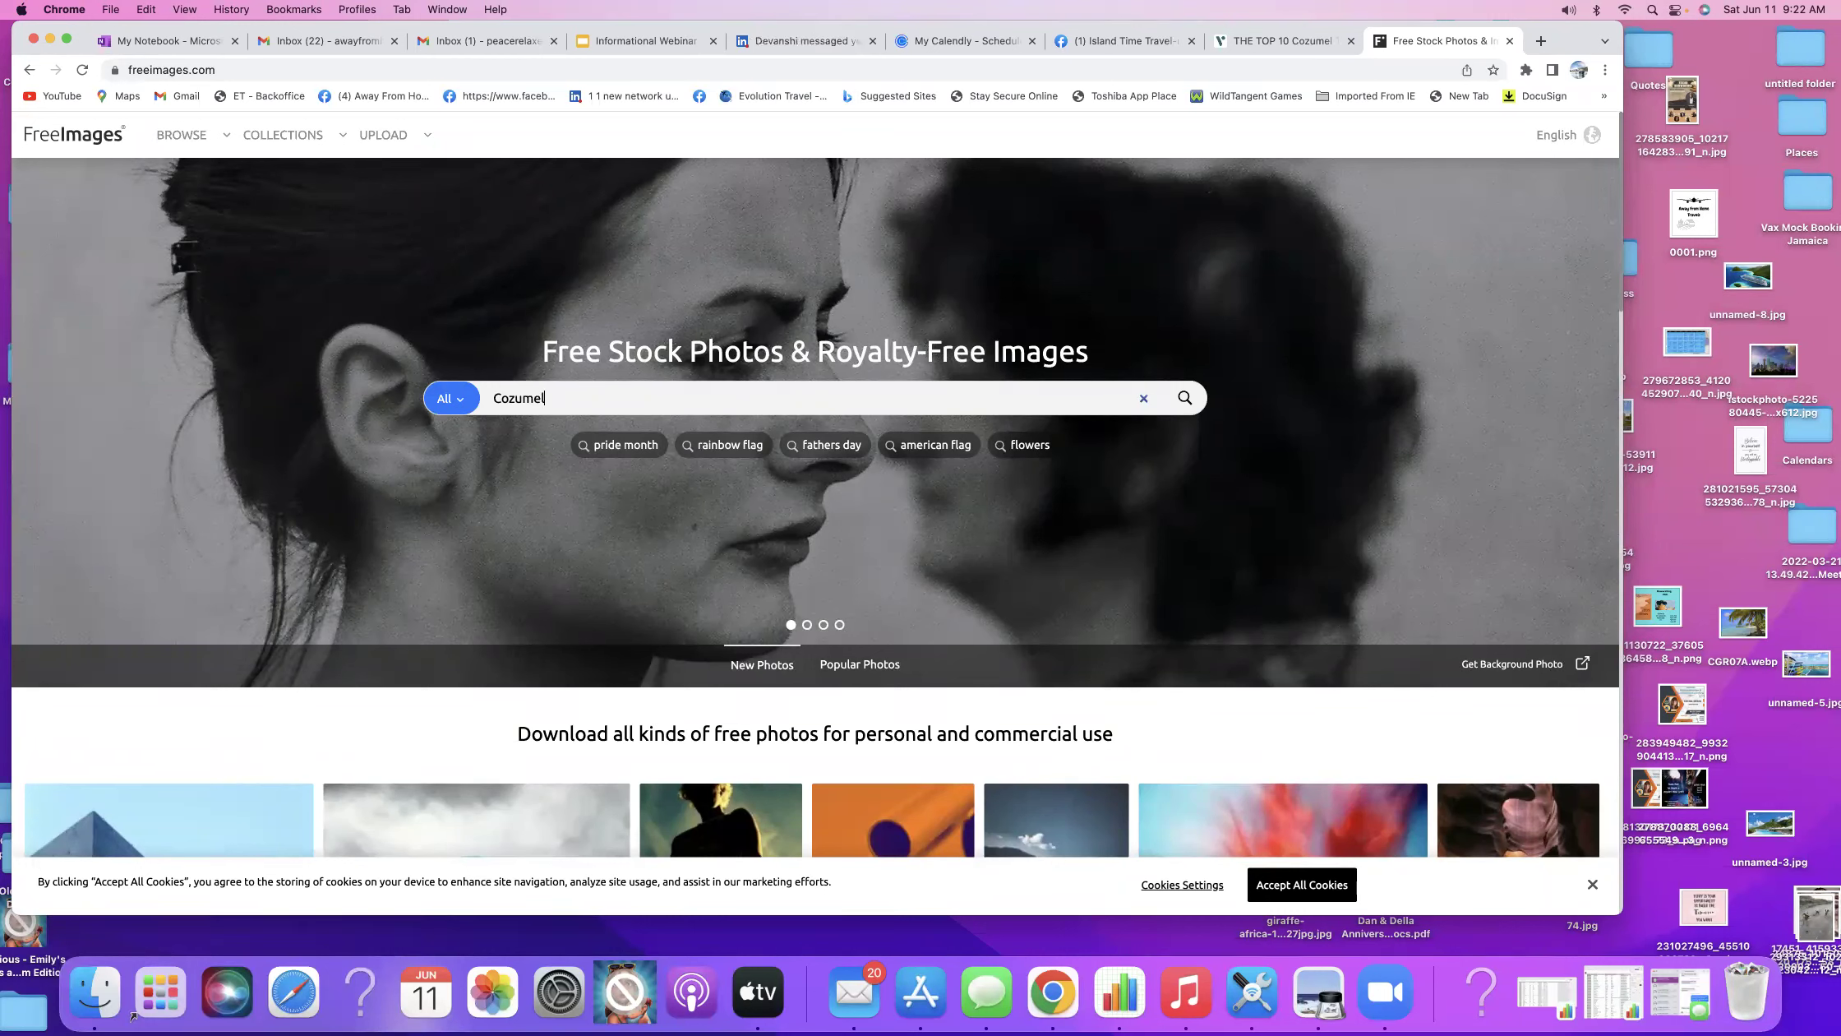
key(Return)
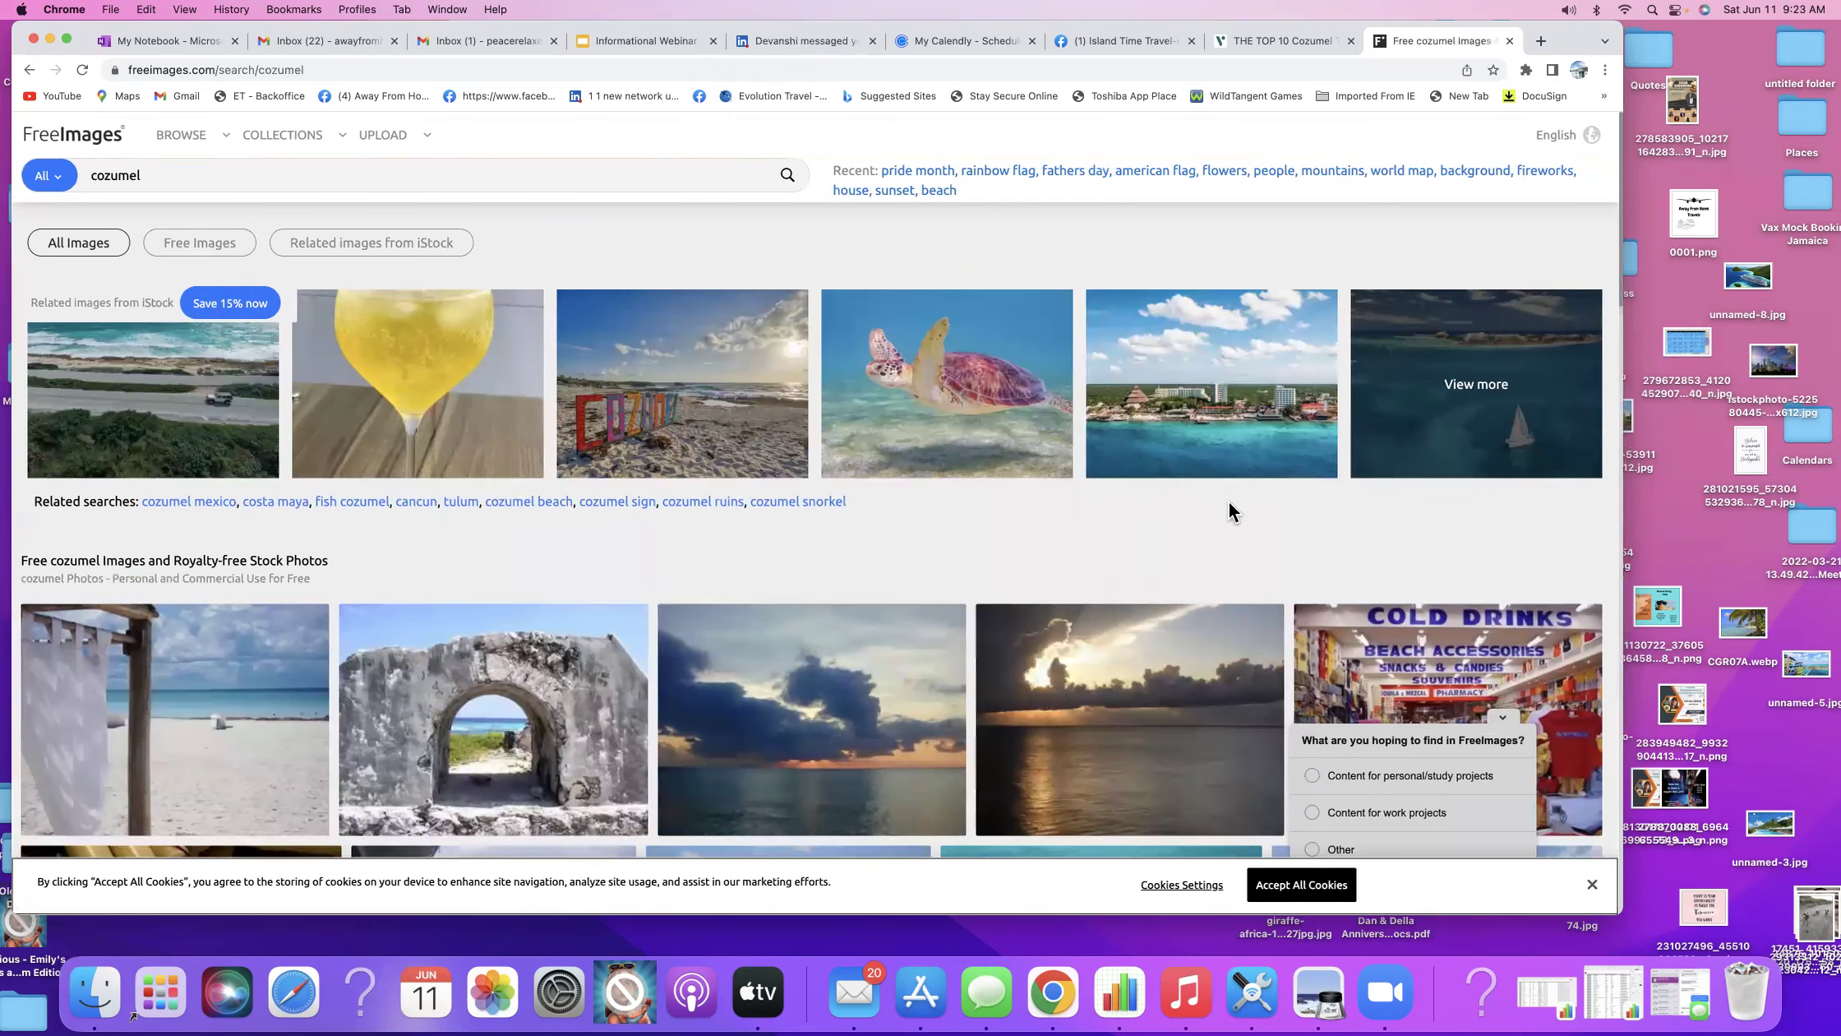
scroll(1229, 510, down, 2)
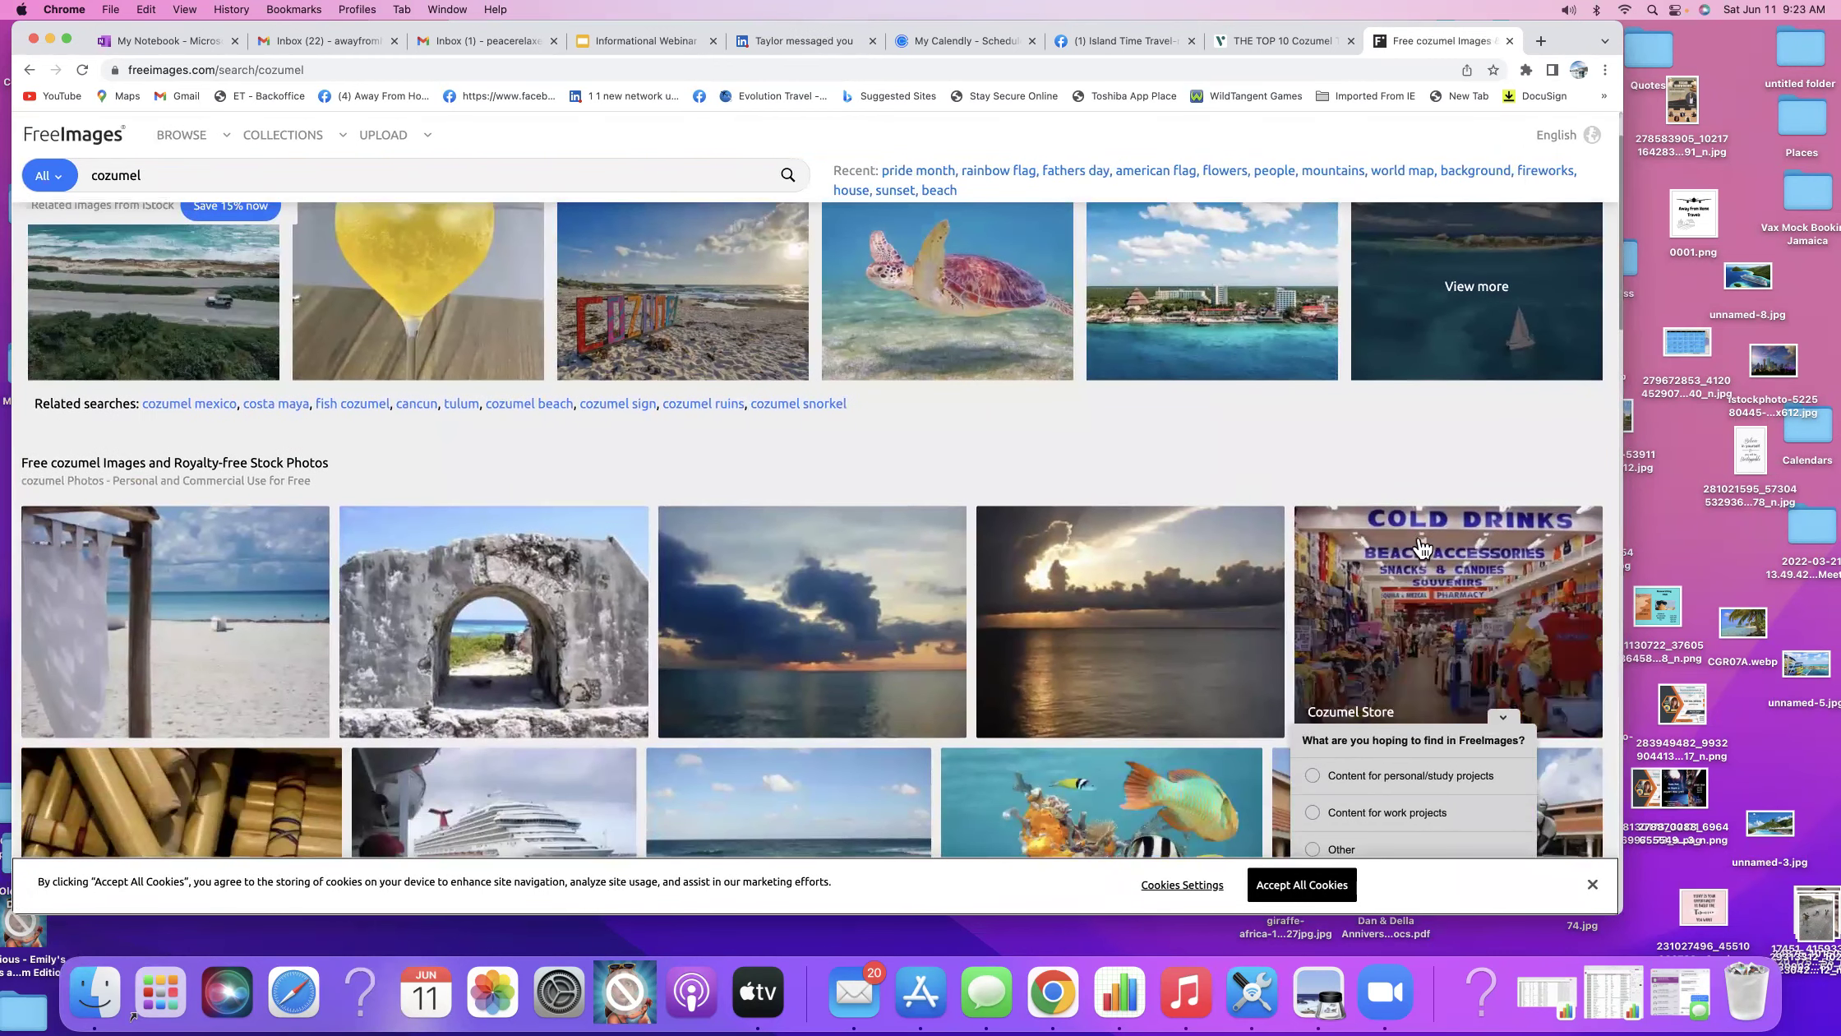
click(1478, 292)
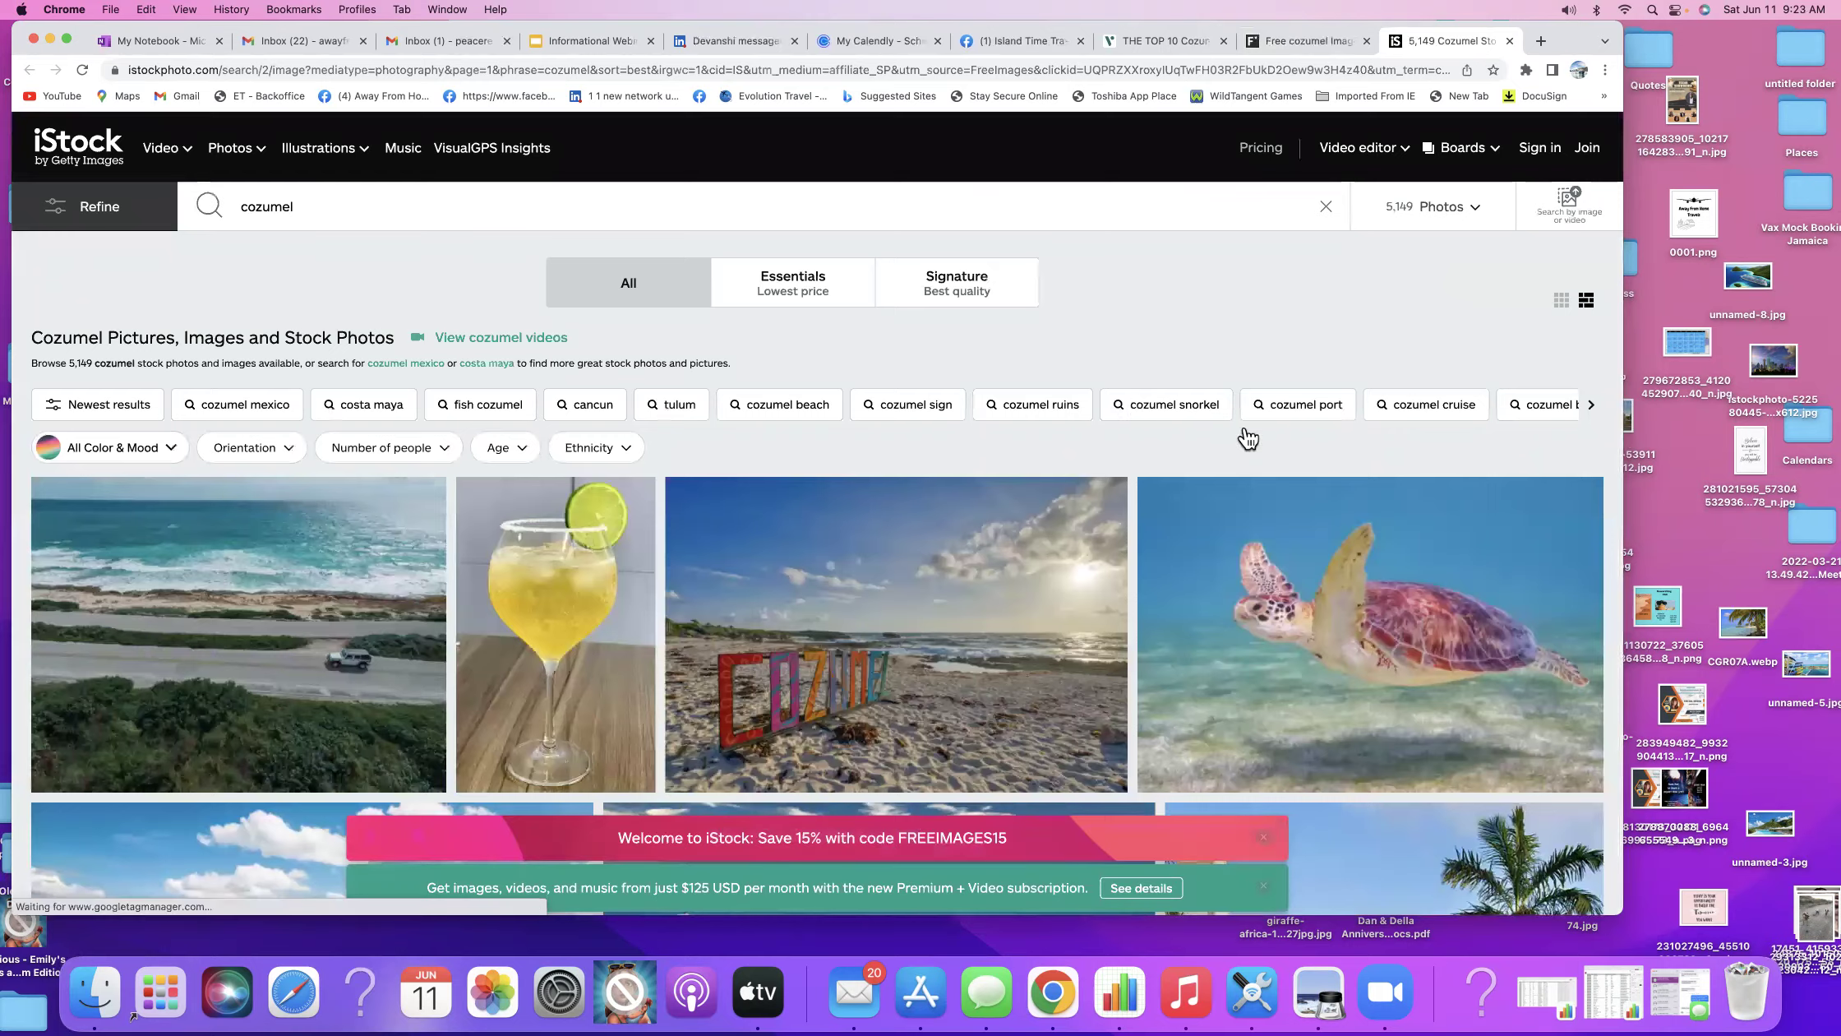
Find the aerial photo of the Cozumel coastline with boats on deep blue water and save it to the desktop.
scroll(1247, 438, down, 10)
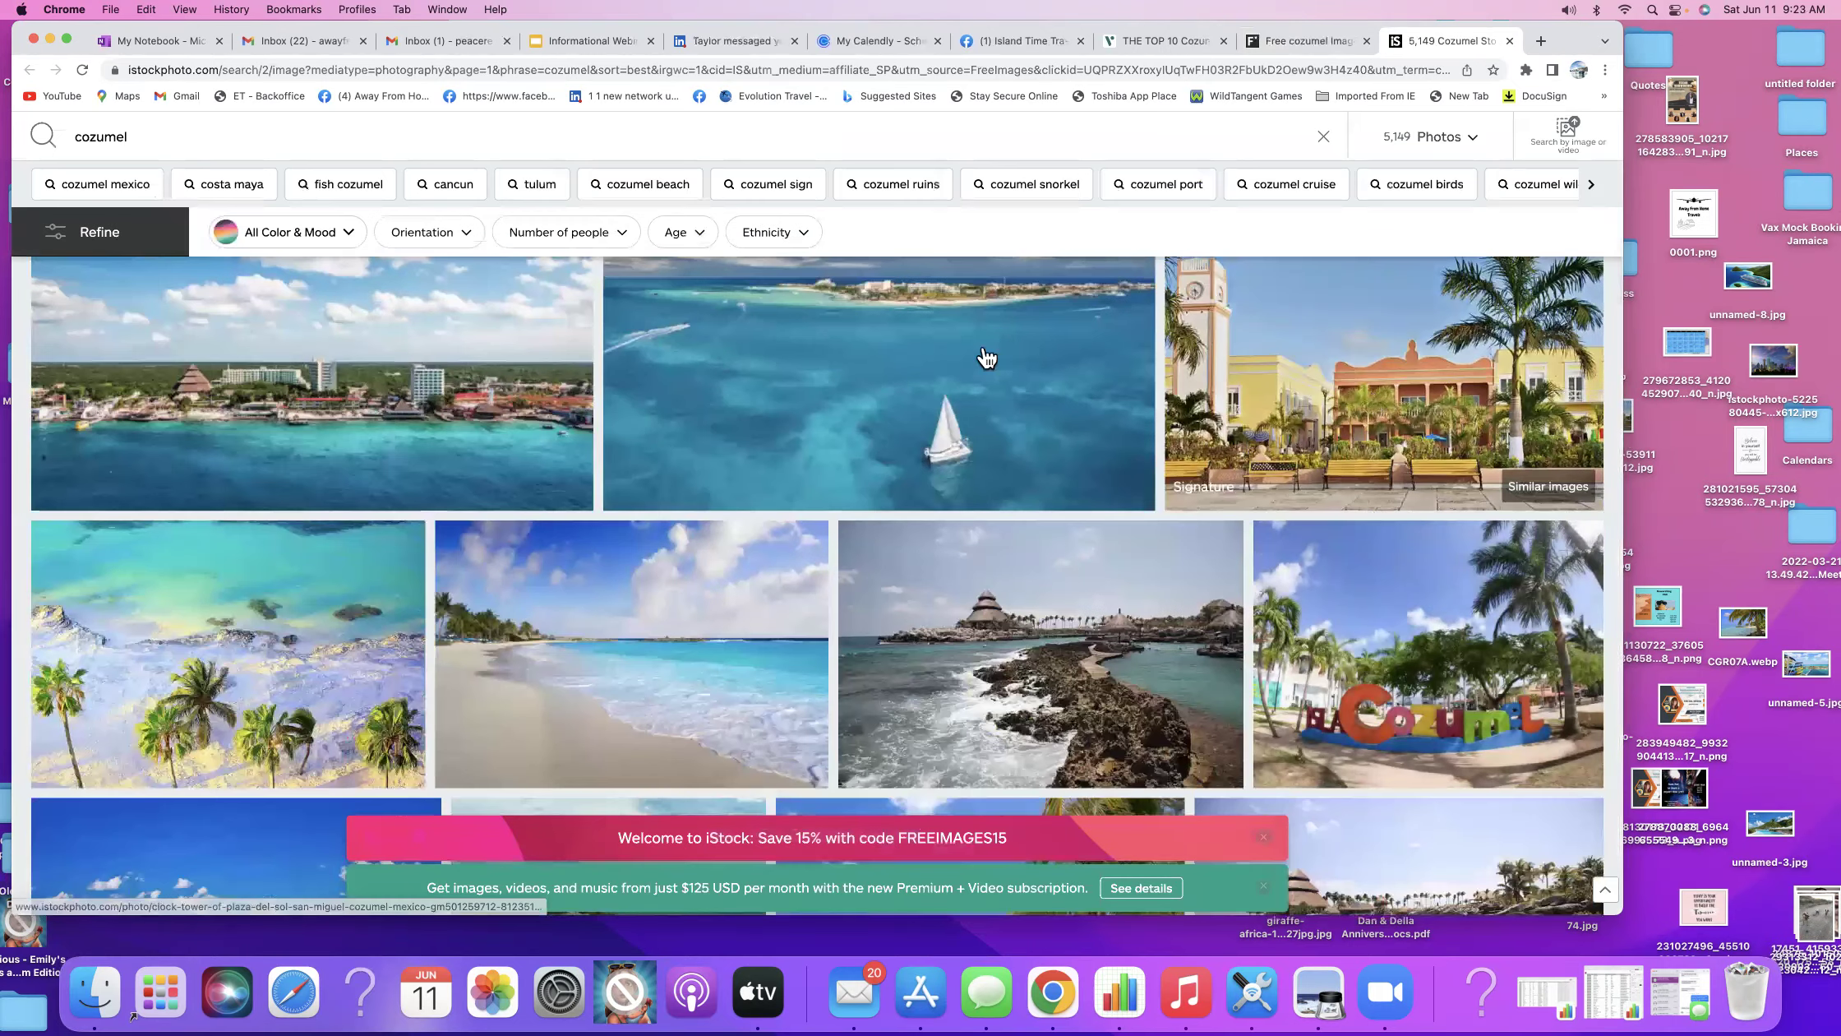
drag(1361, 394, 1315, 411)
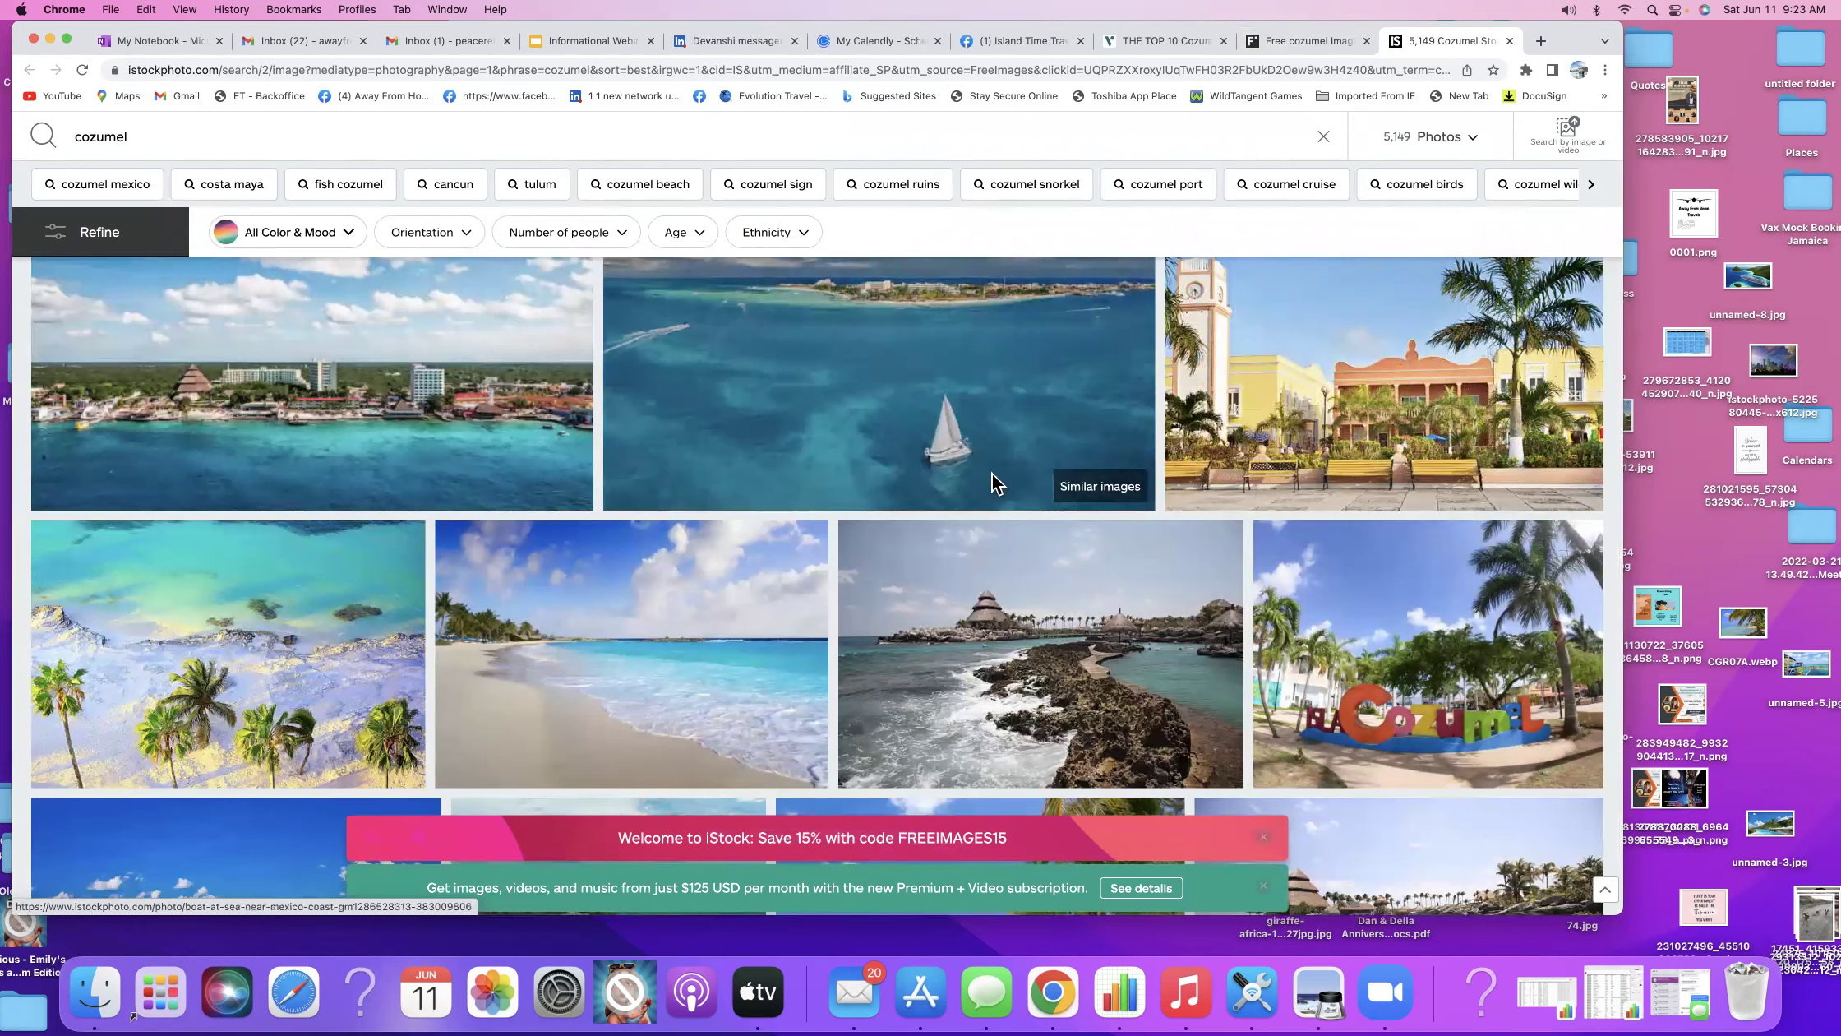
scroll(1011, 460, down, 3)
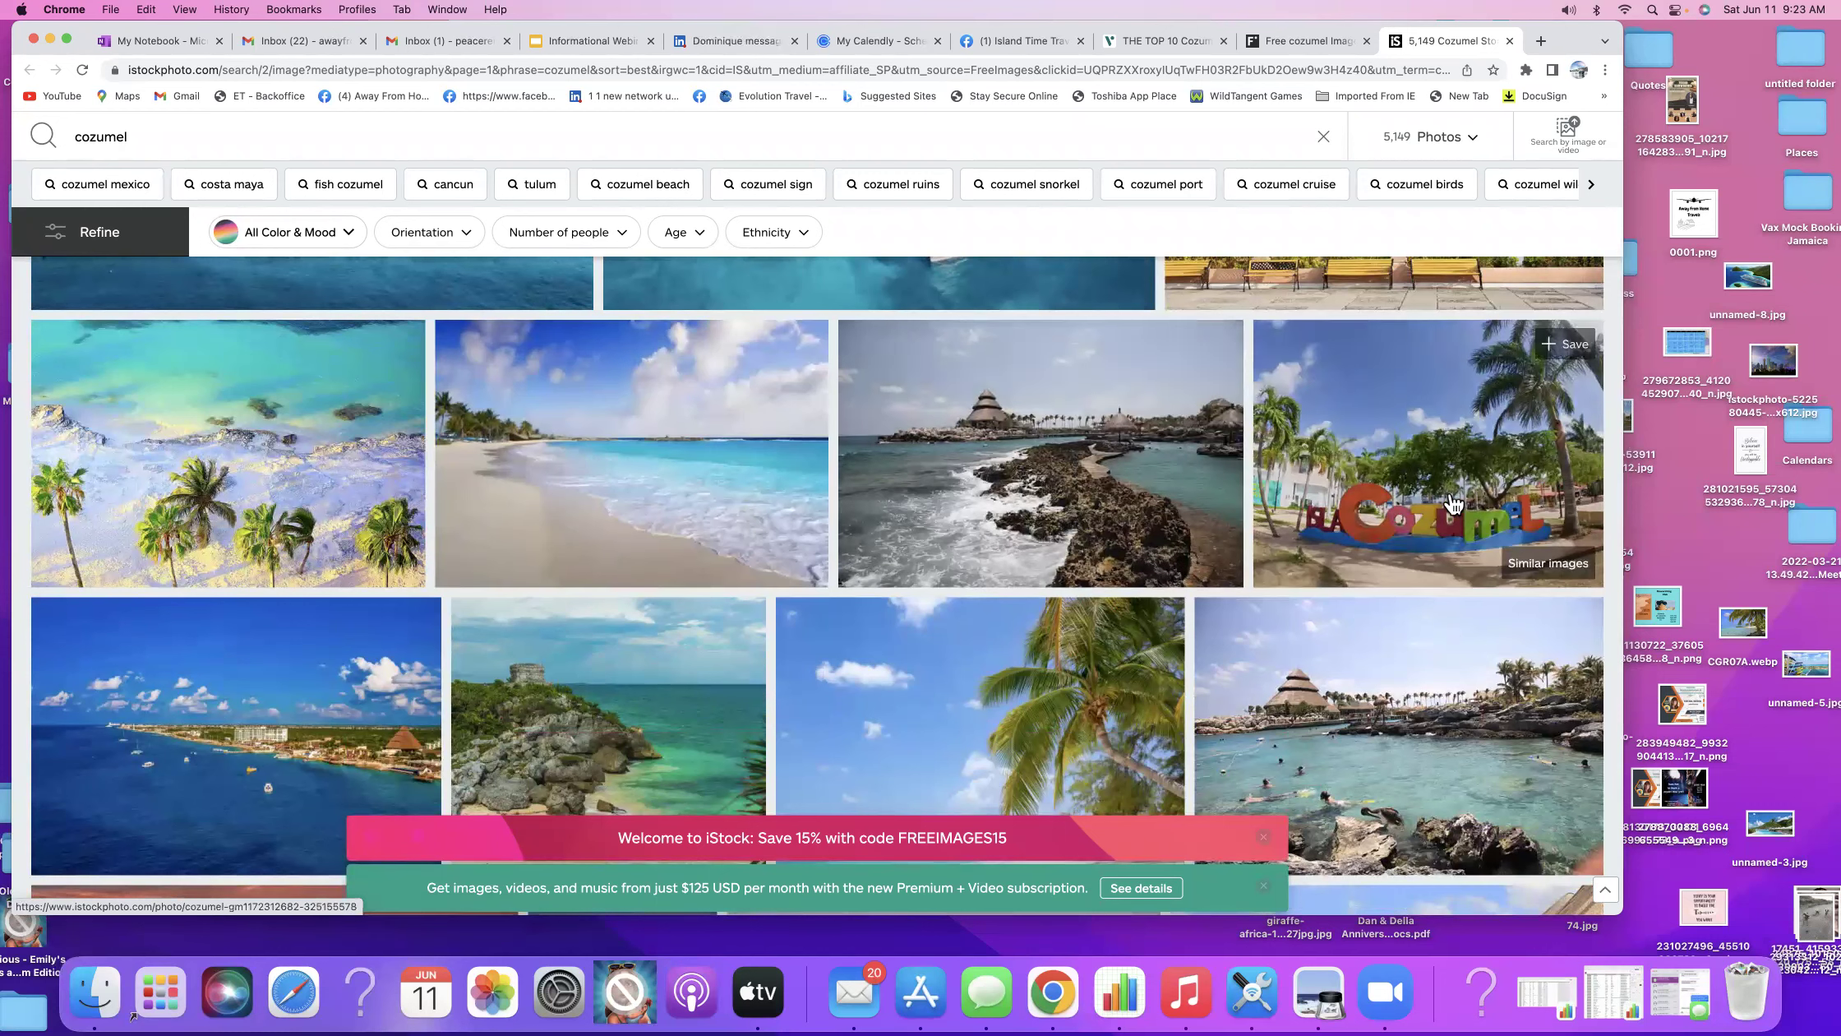
click(1141, 464)
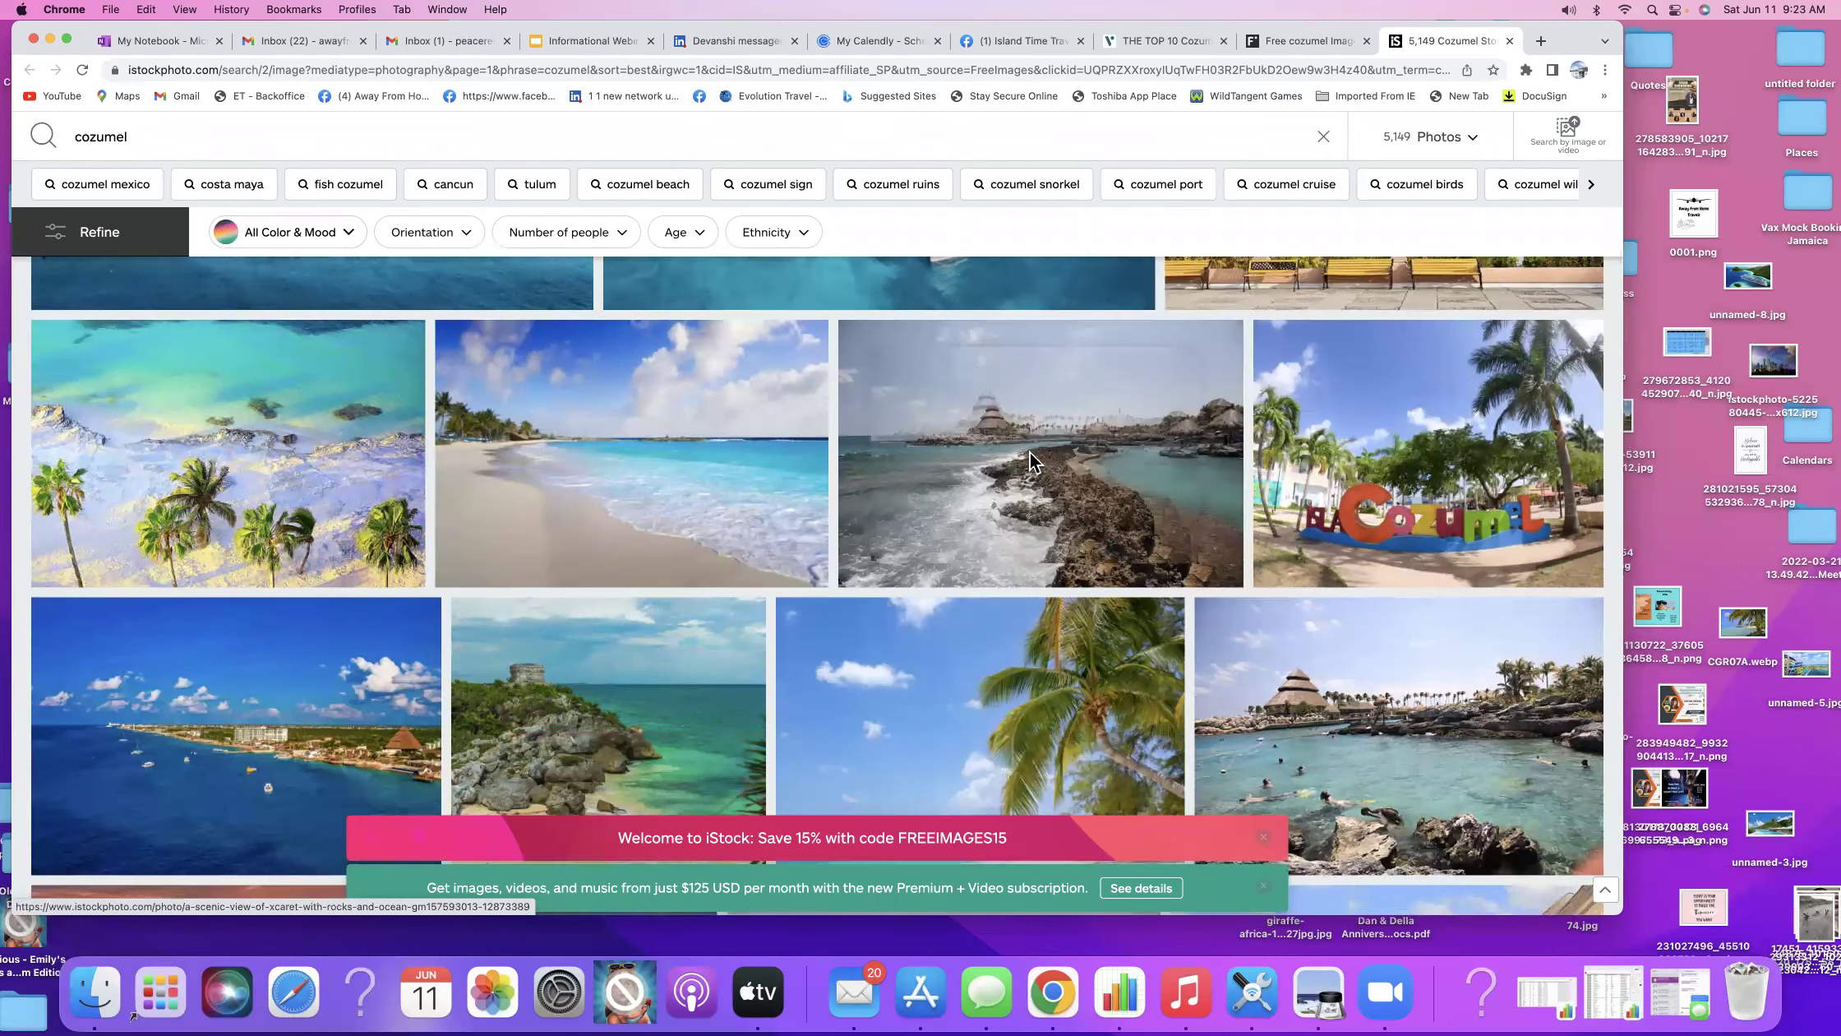
scroll(699, 475, down, 4)
scroll(700, 474, down, 2)
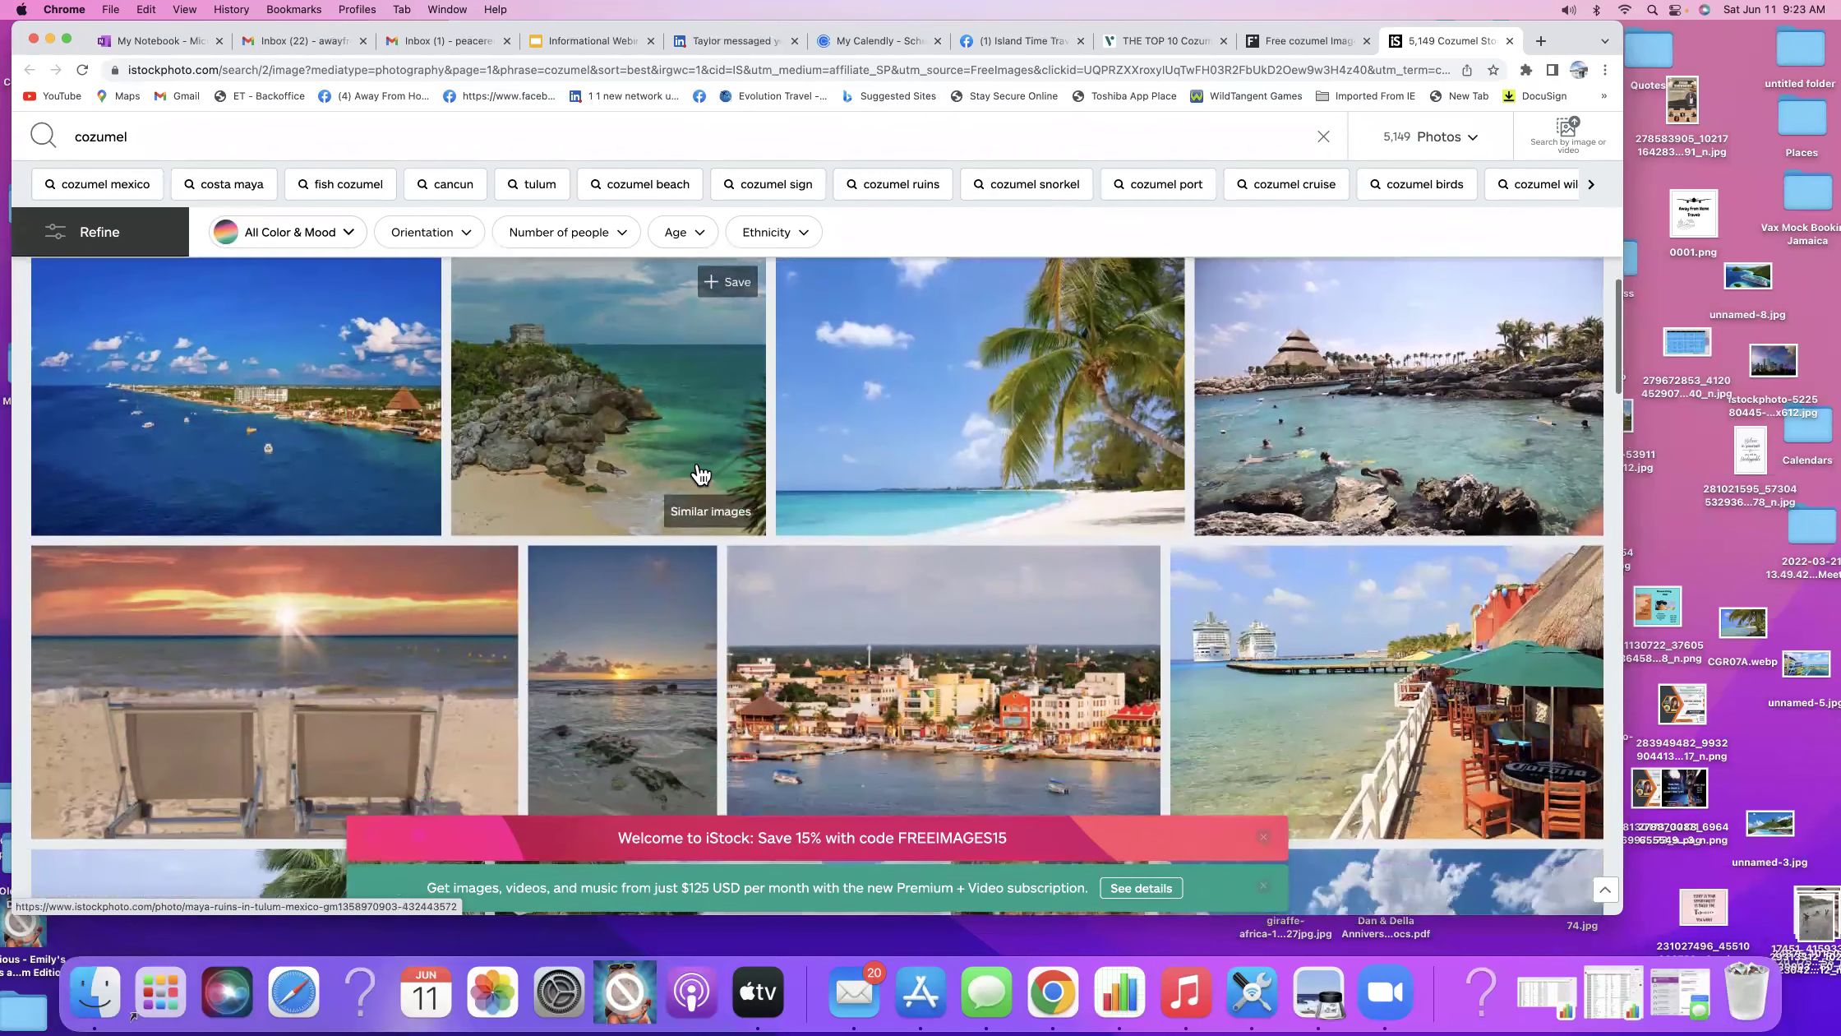
scroll(700, 474, down, 3)
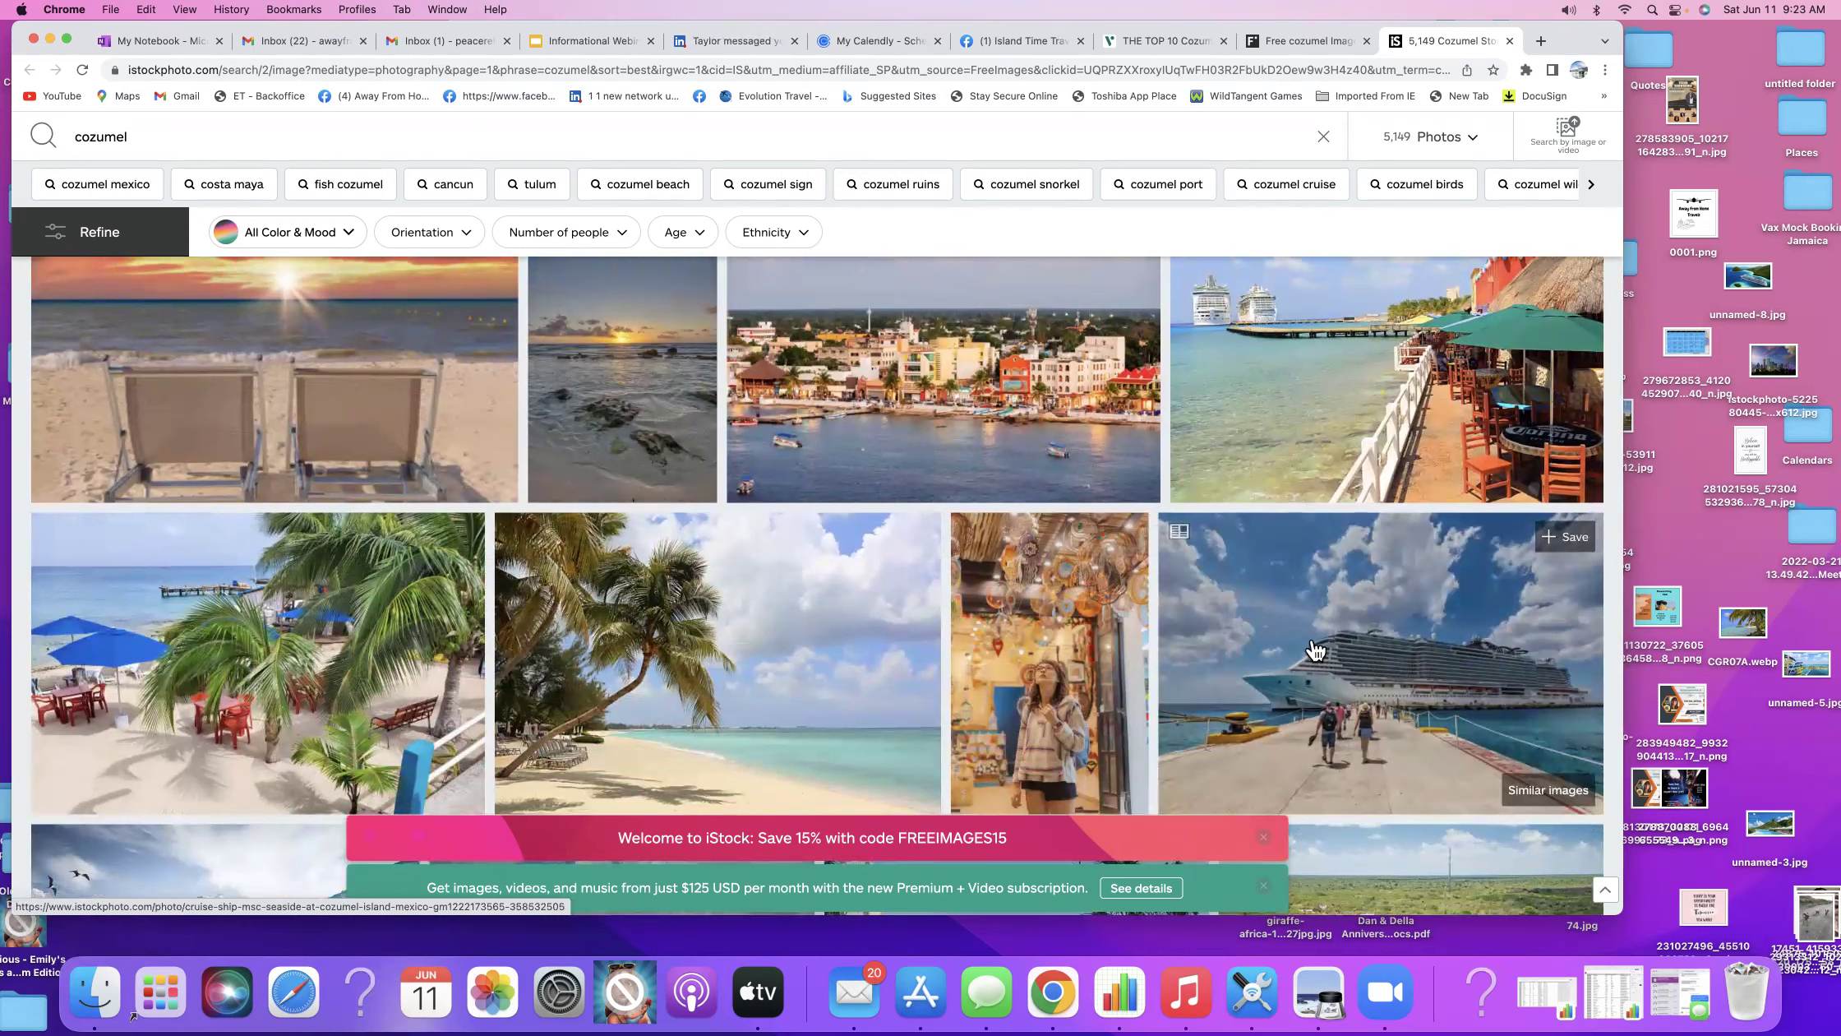
scroll(1313, 649, up, 5)
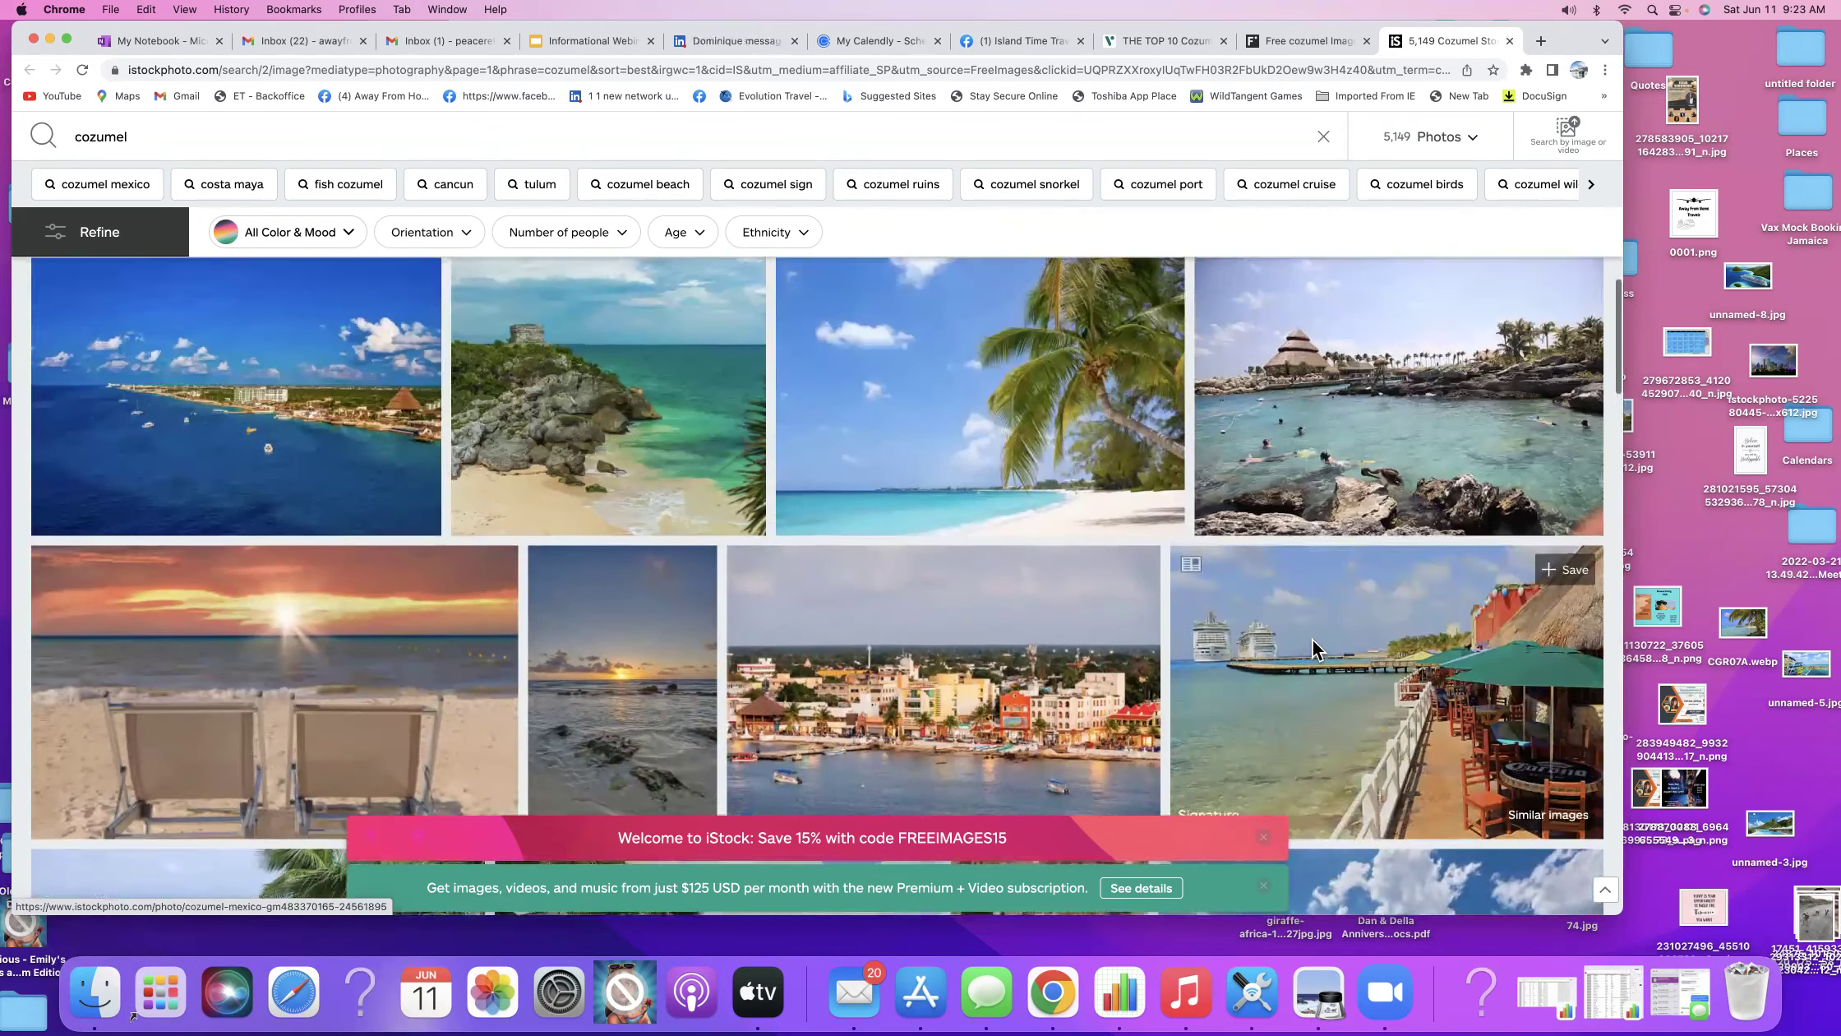
drag(222, 495, 1734, 470)
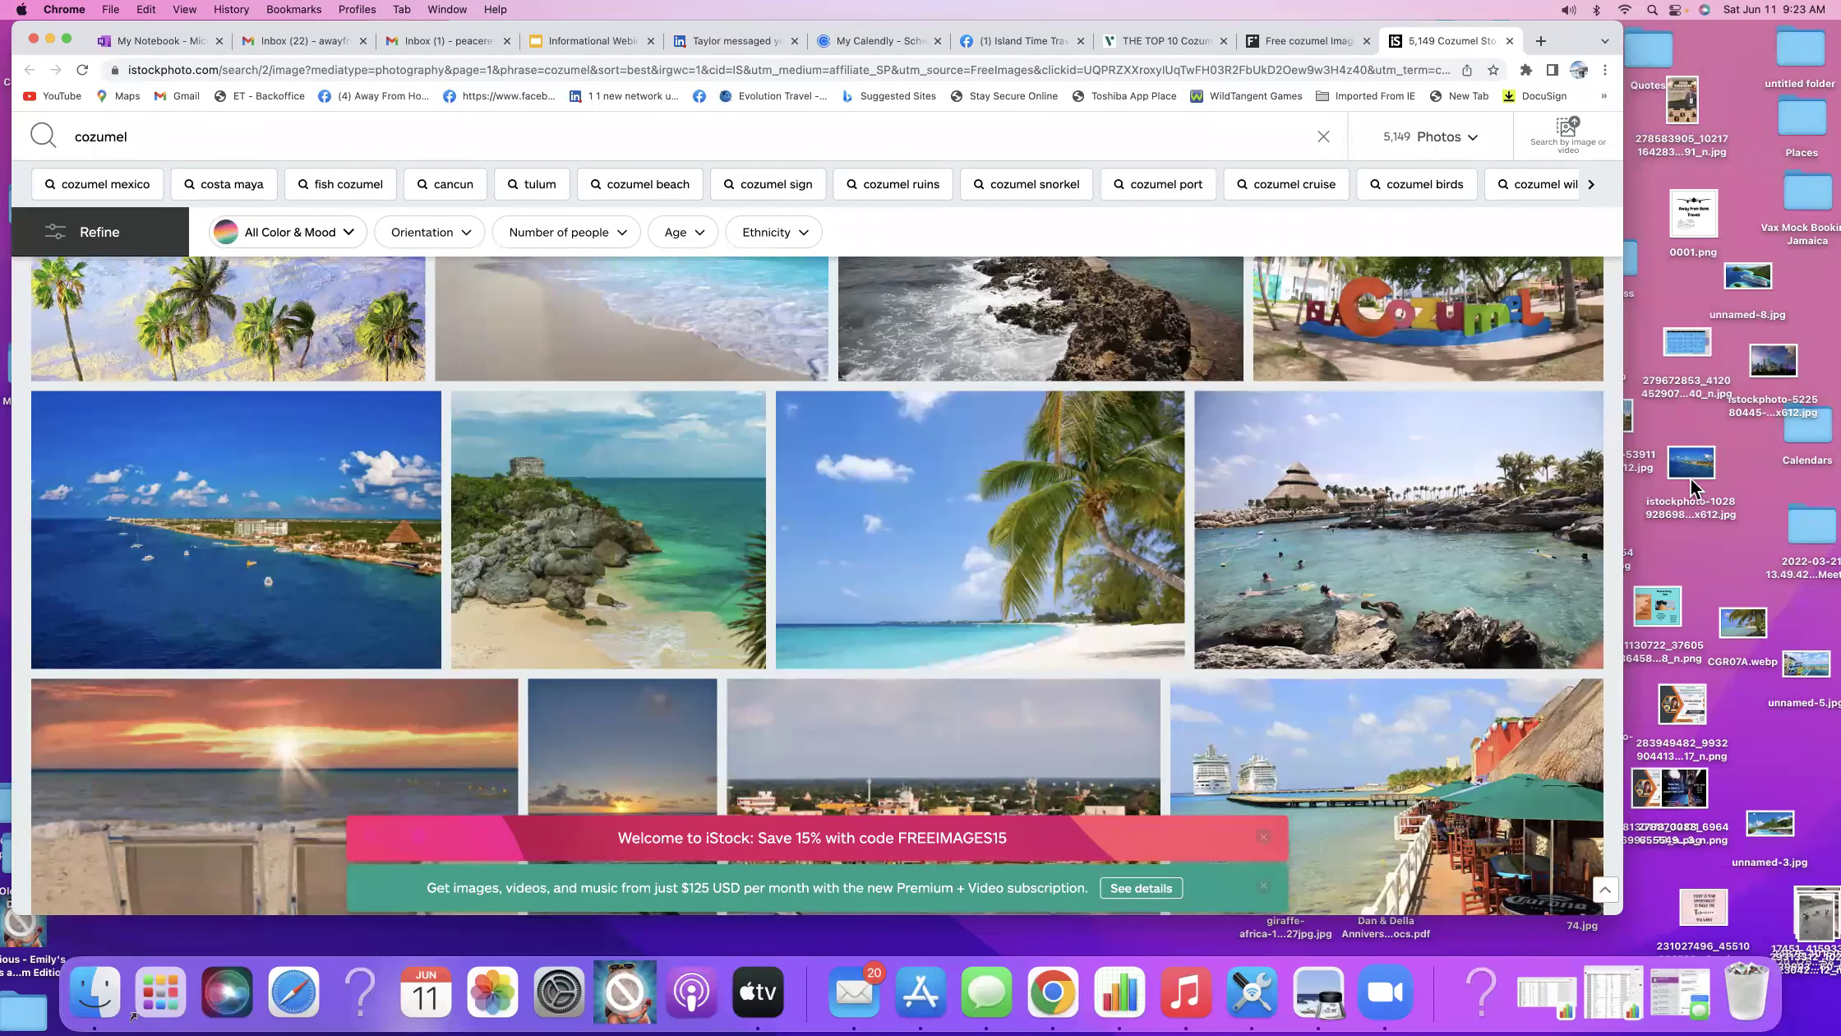
Rearrange the image files on the desktop, placing the saved coastline photo just below the istockphoto-5225 file.
drag(1774, 376, 1745, 289)
super+click(1682, 374)
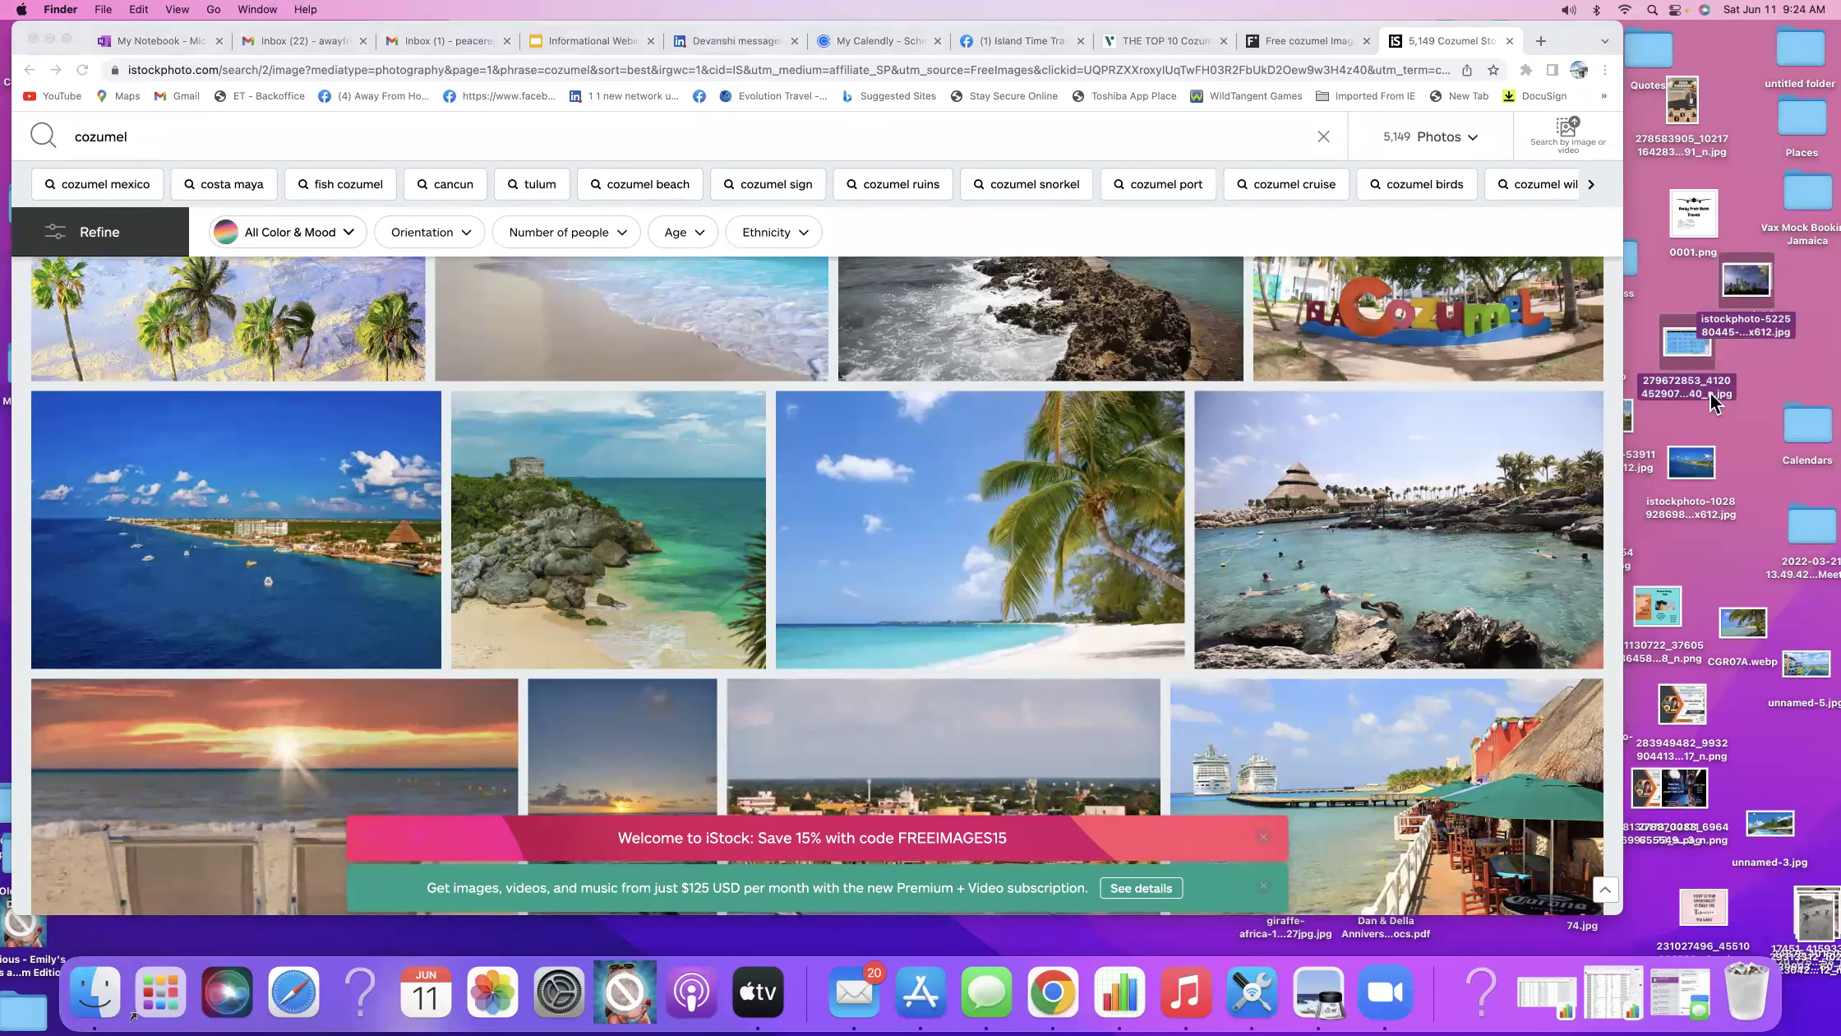
drag(1682, 356, 1718, 368)
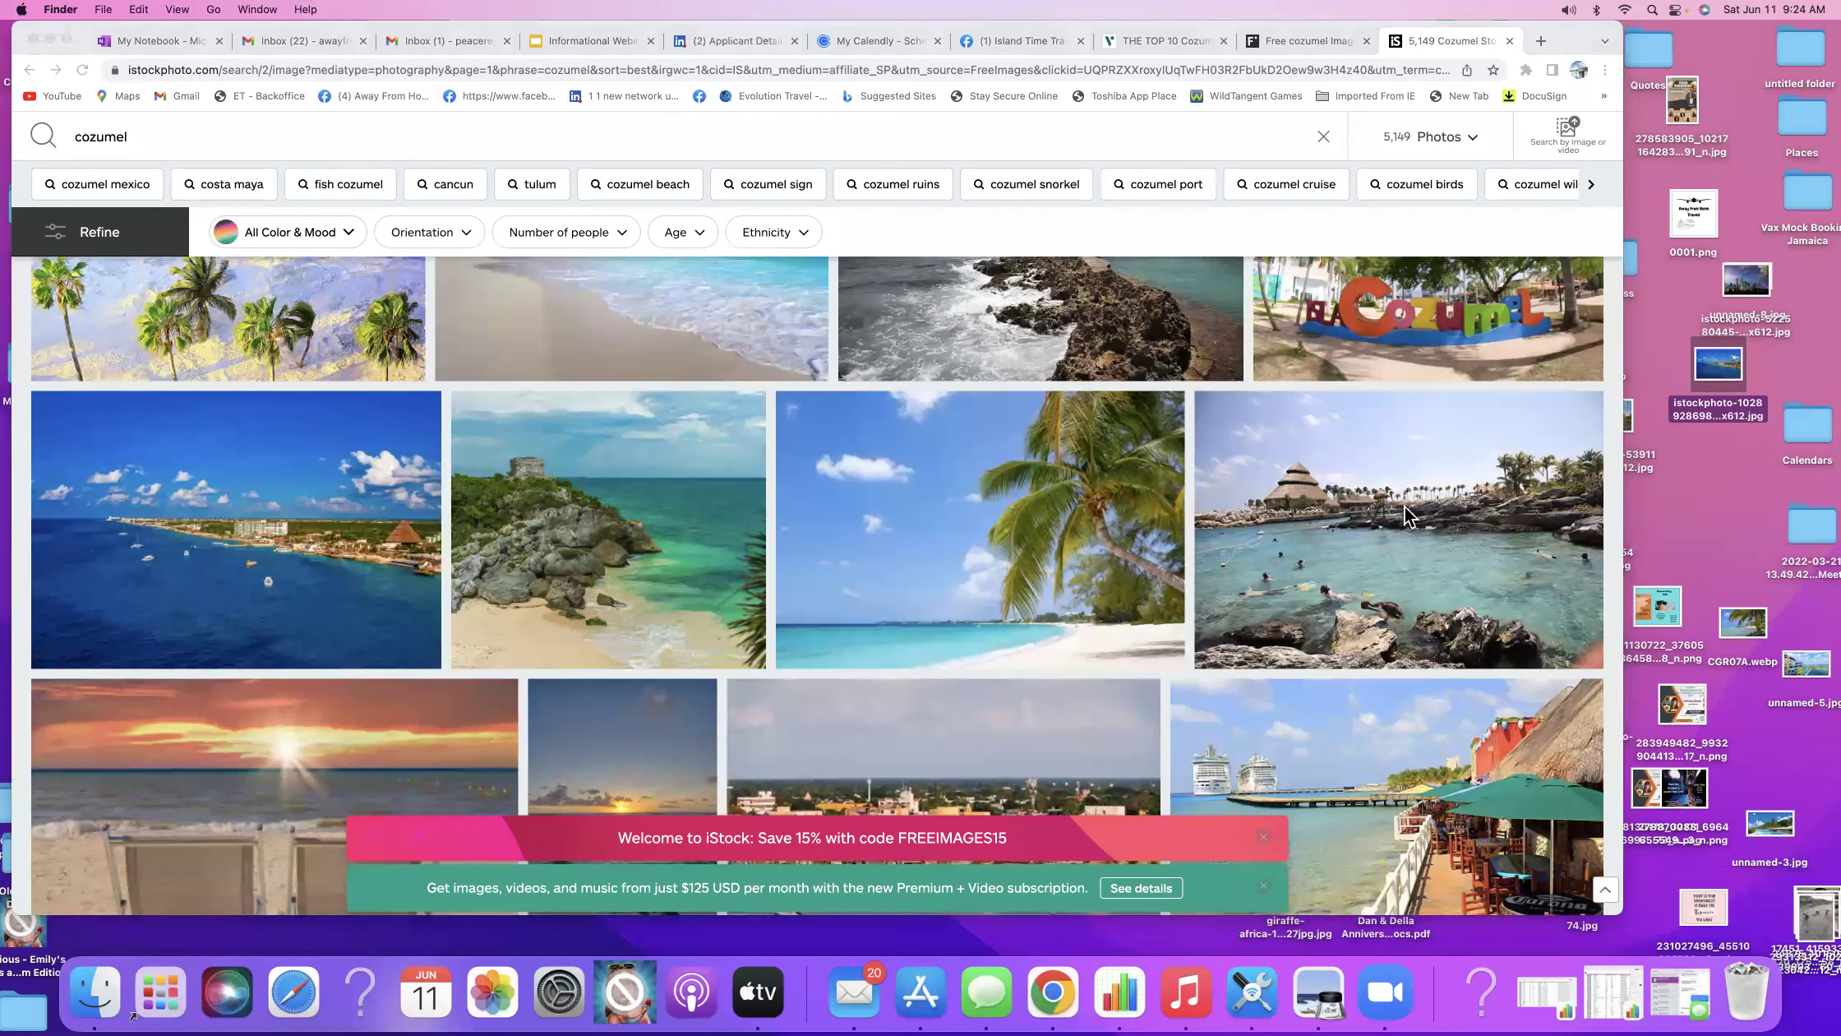
scroll(986, 468, up, 2)
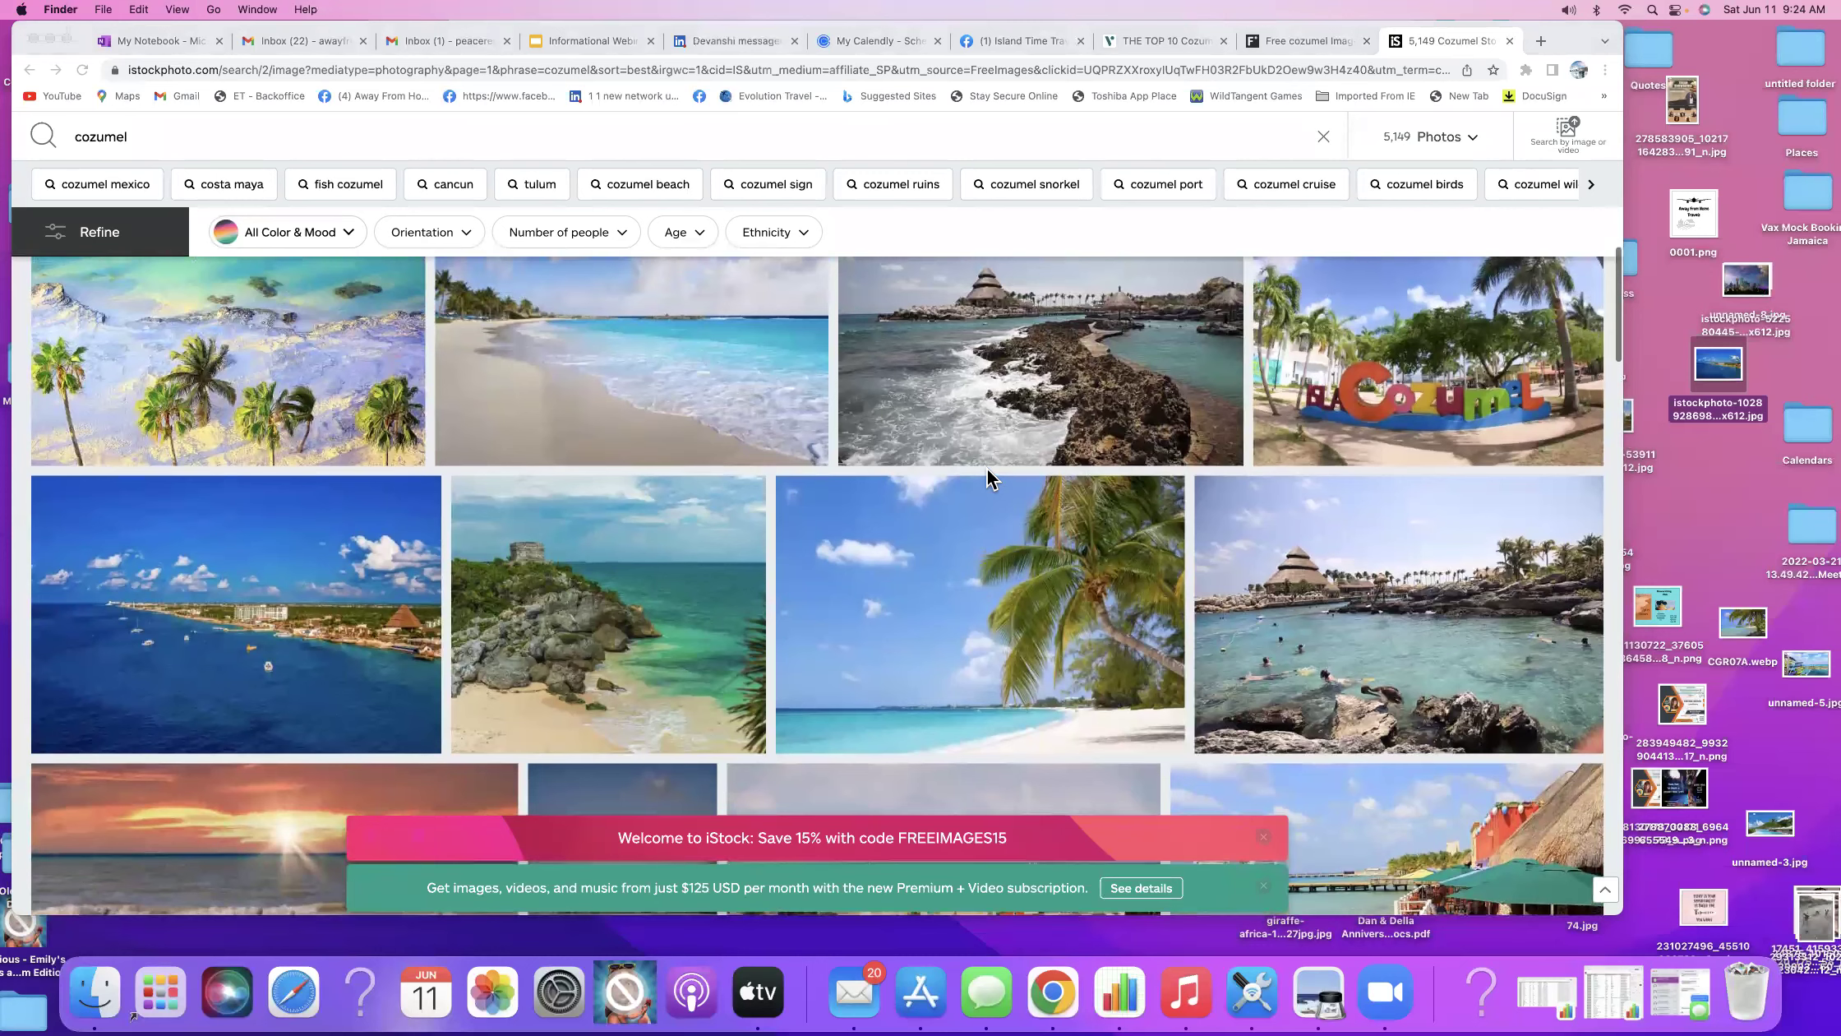
click(1695, 485)
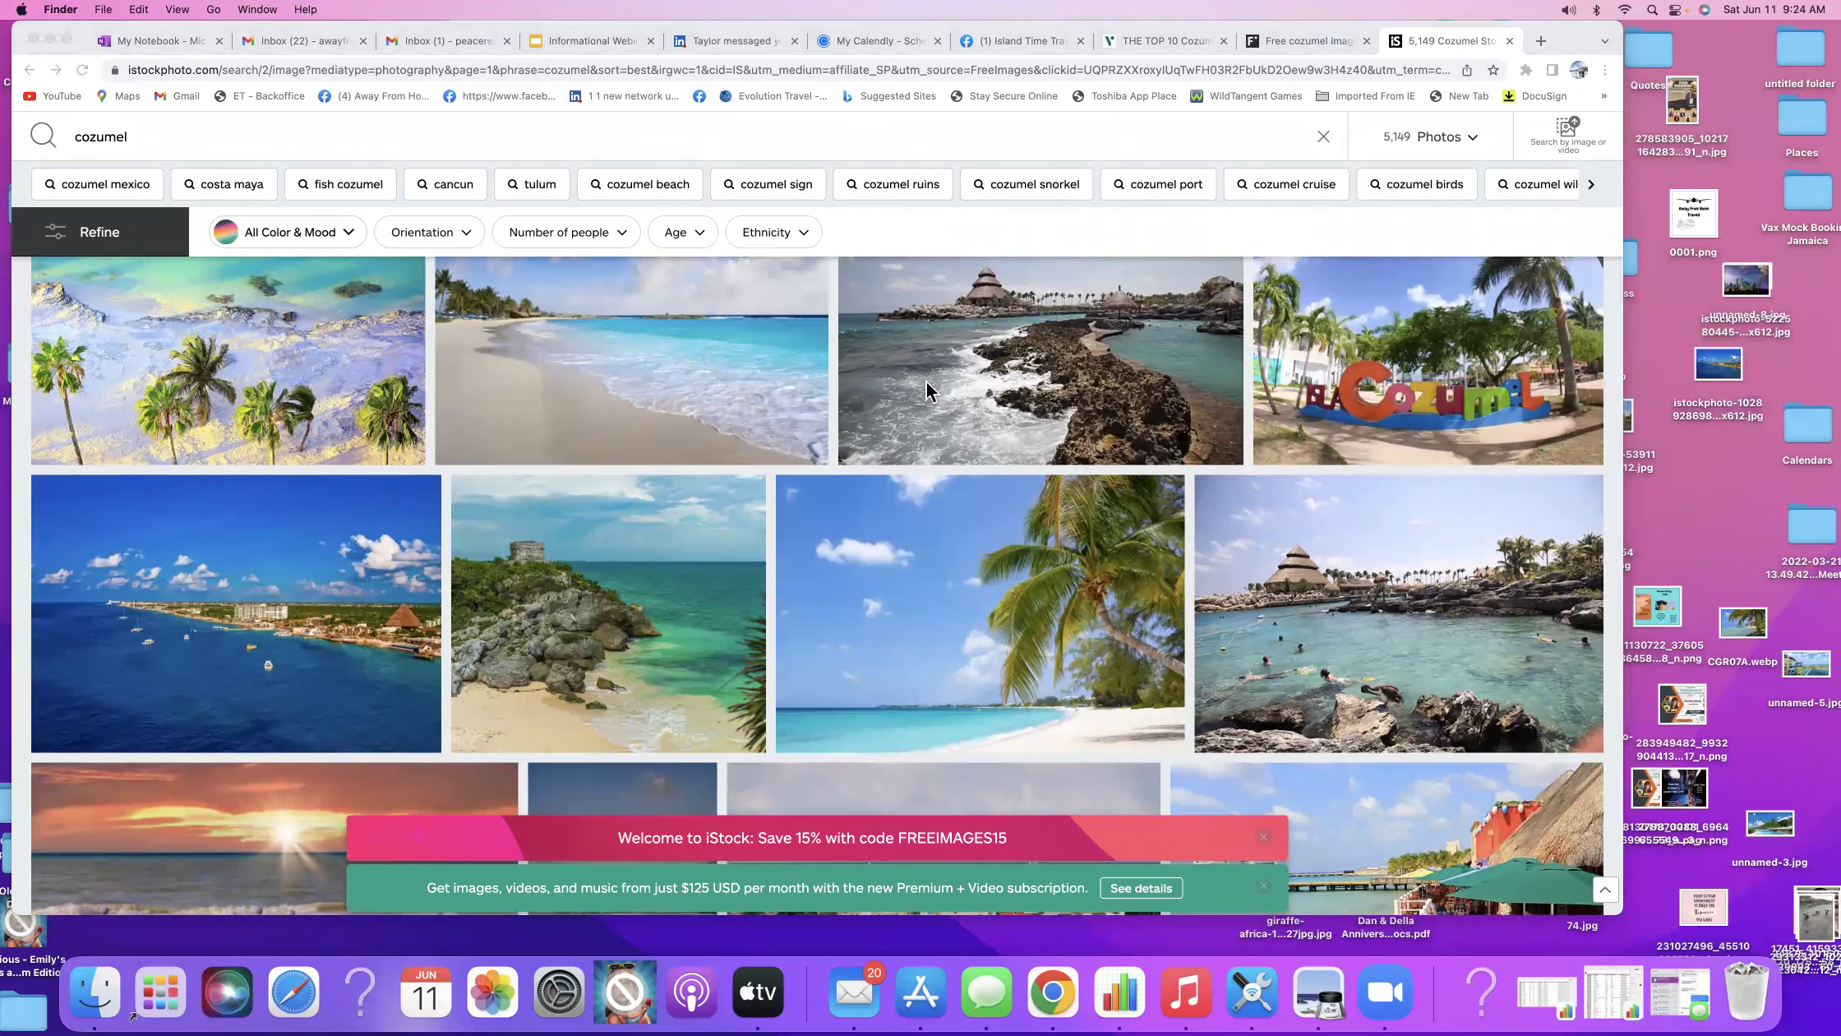
Save the sea turtle photo from the first row of iStock results to the desktop below the coastline photo.
scroll(924, 381, up, 5)
scroll(926, 382, up, 6)
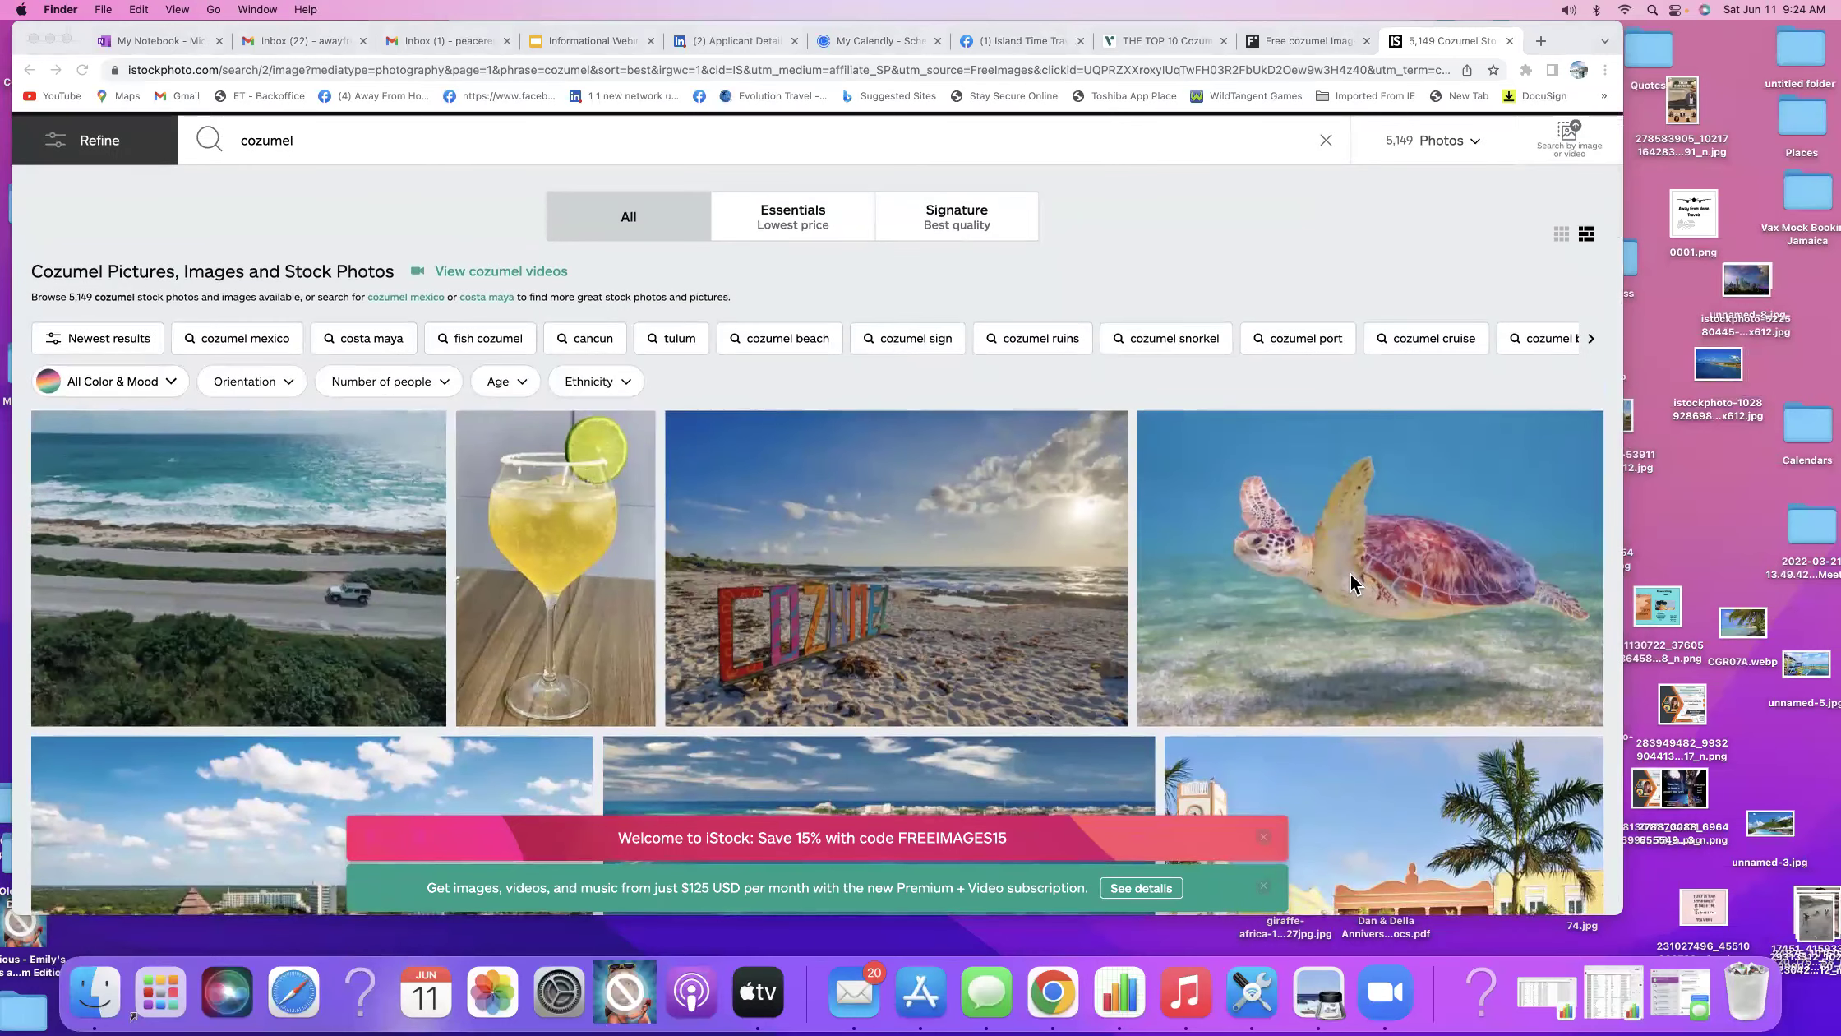
scroll(1349, 572, down, 3)
drag(1356, 412, 1707, 466)
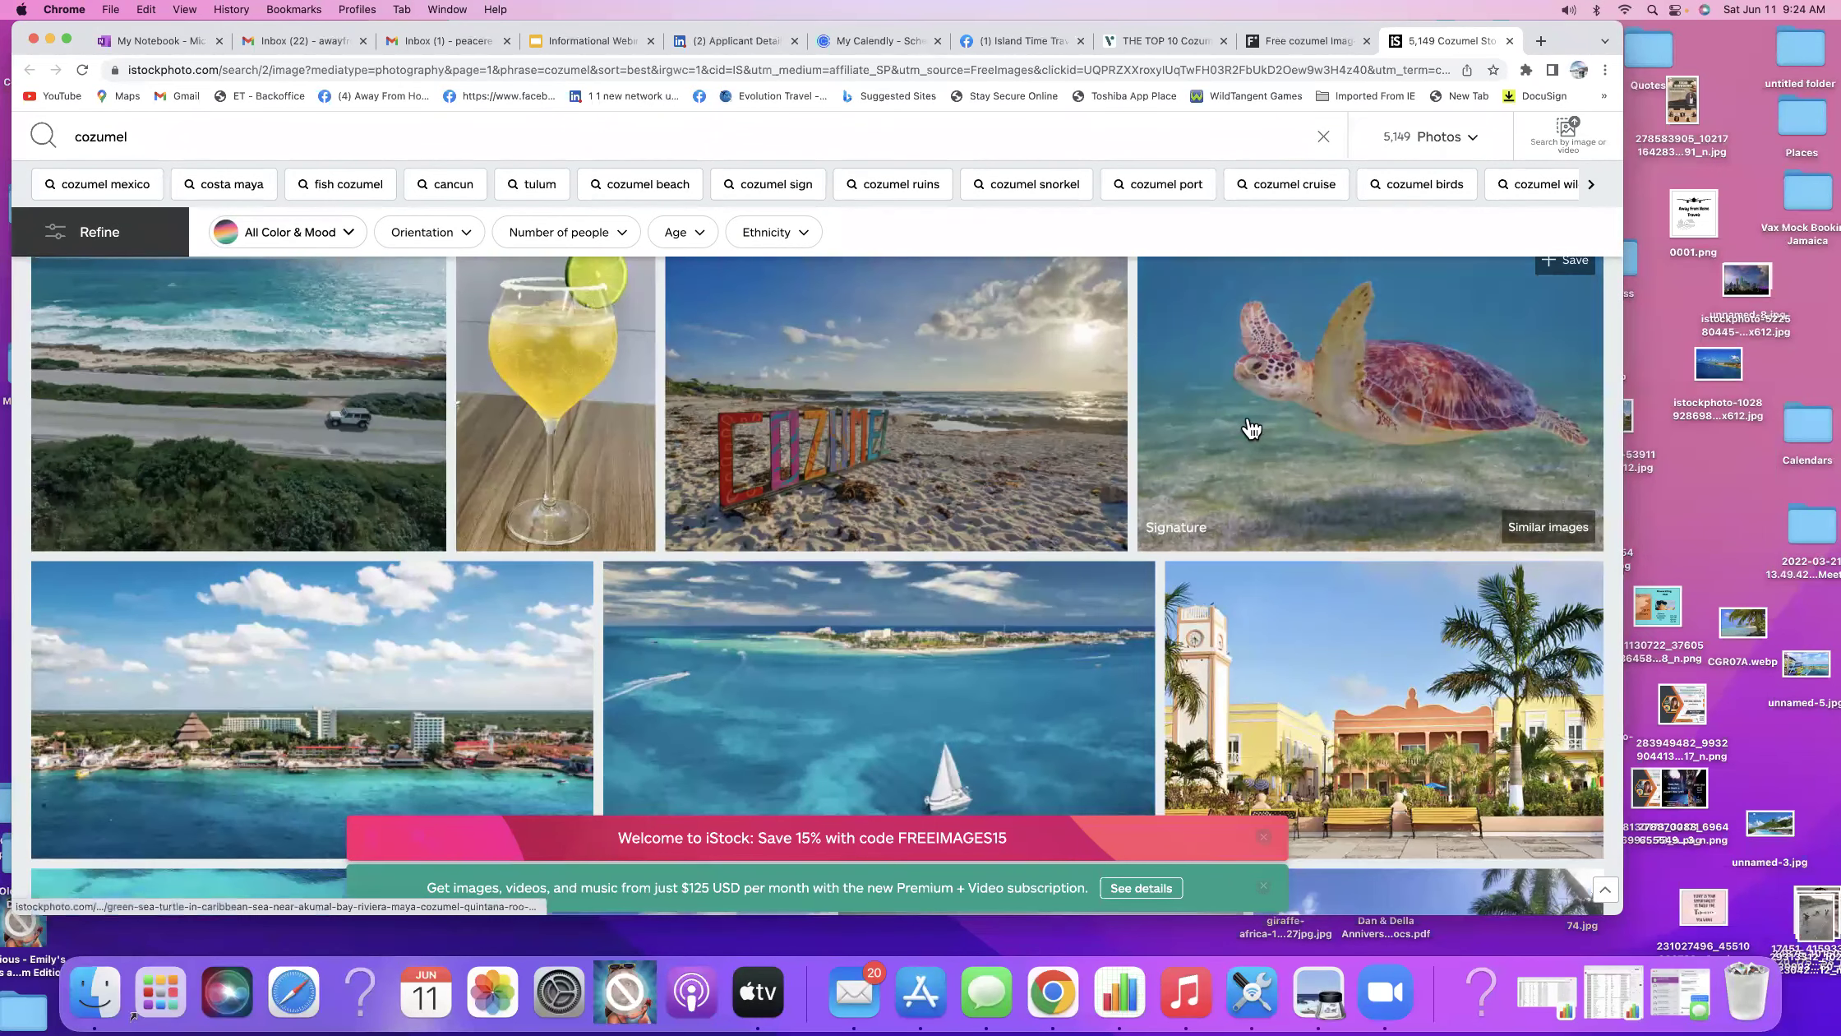
Look through the remaining Cozumel photos on iStock for further images suited to the group post.
scroll(1251, 425, down, 6)
scroll(1249, 427, down, 8)
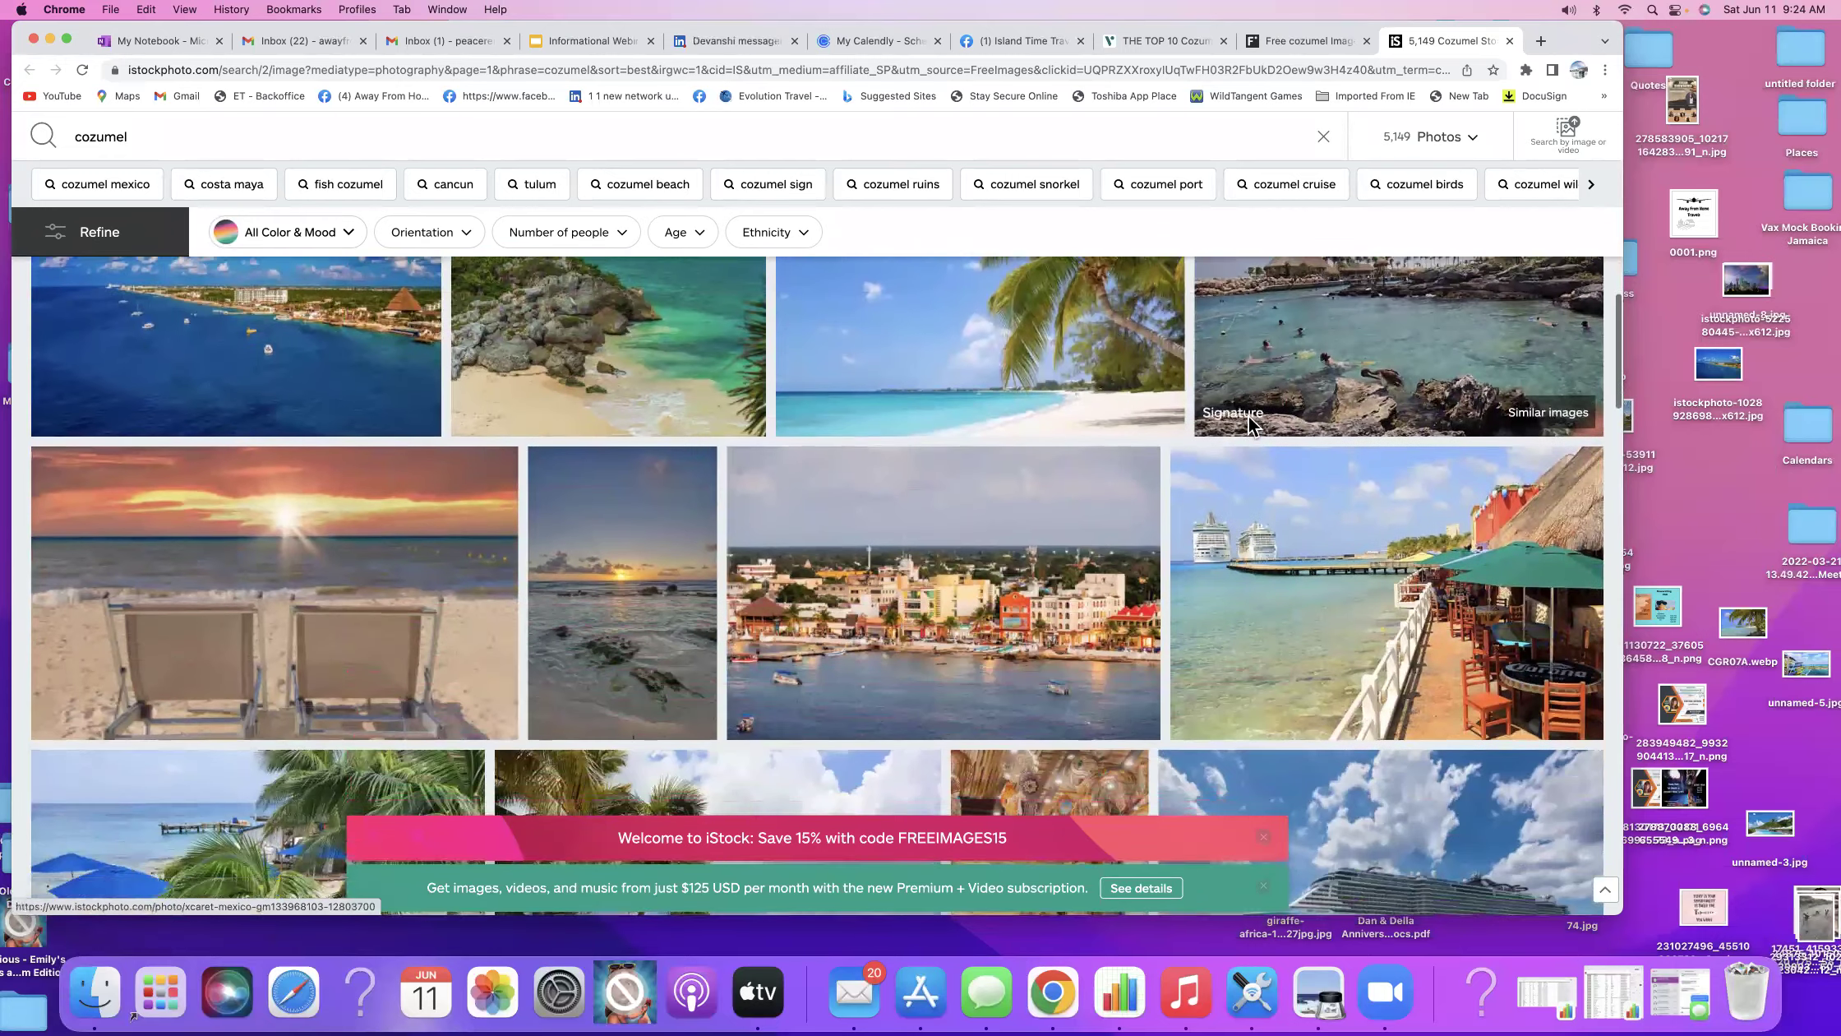
scroll(1251, 428, down, 3)
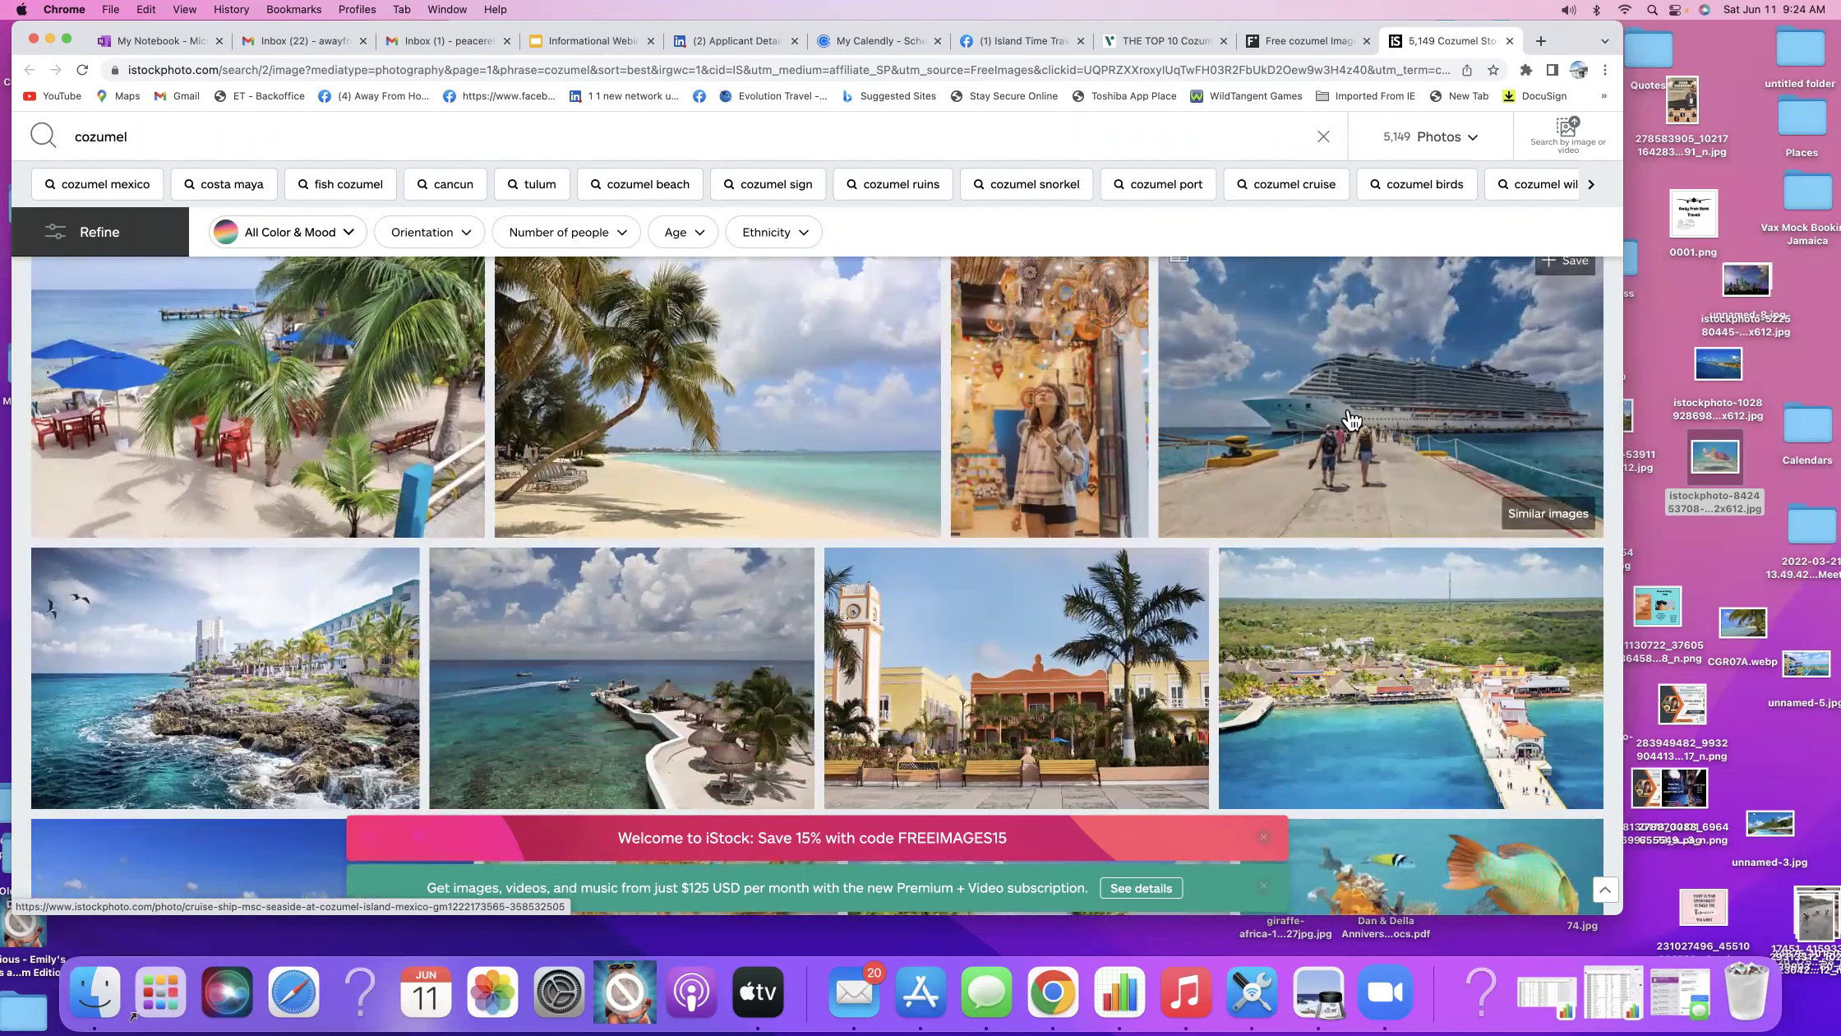
scroll(1350, 419, down, 4)
scroll(1350, 419, down, 4)
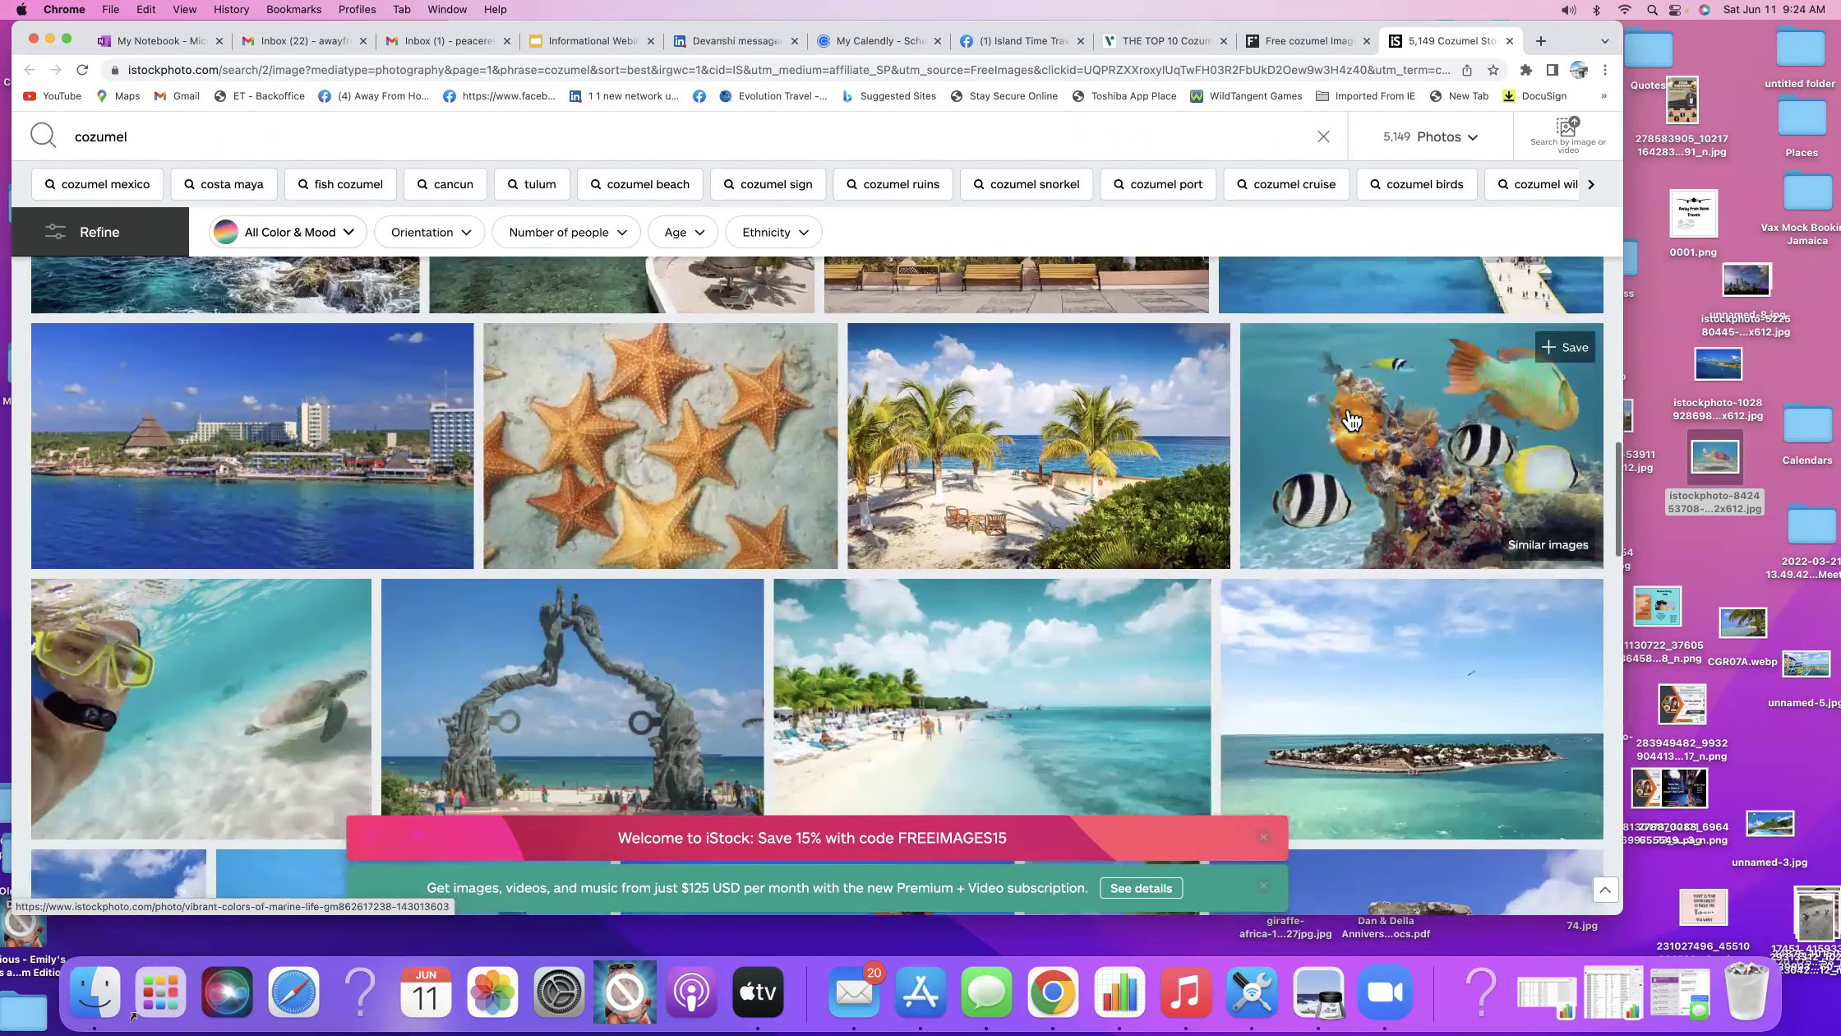
scroll(1350, 419, down, 4)
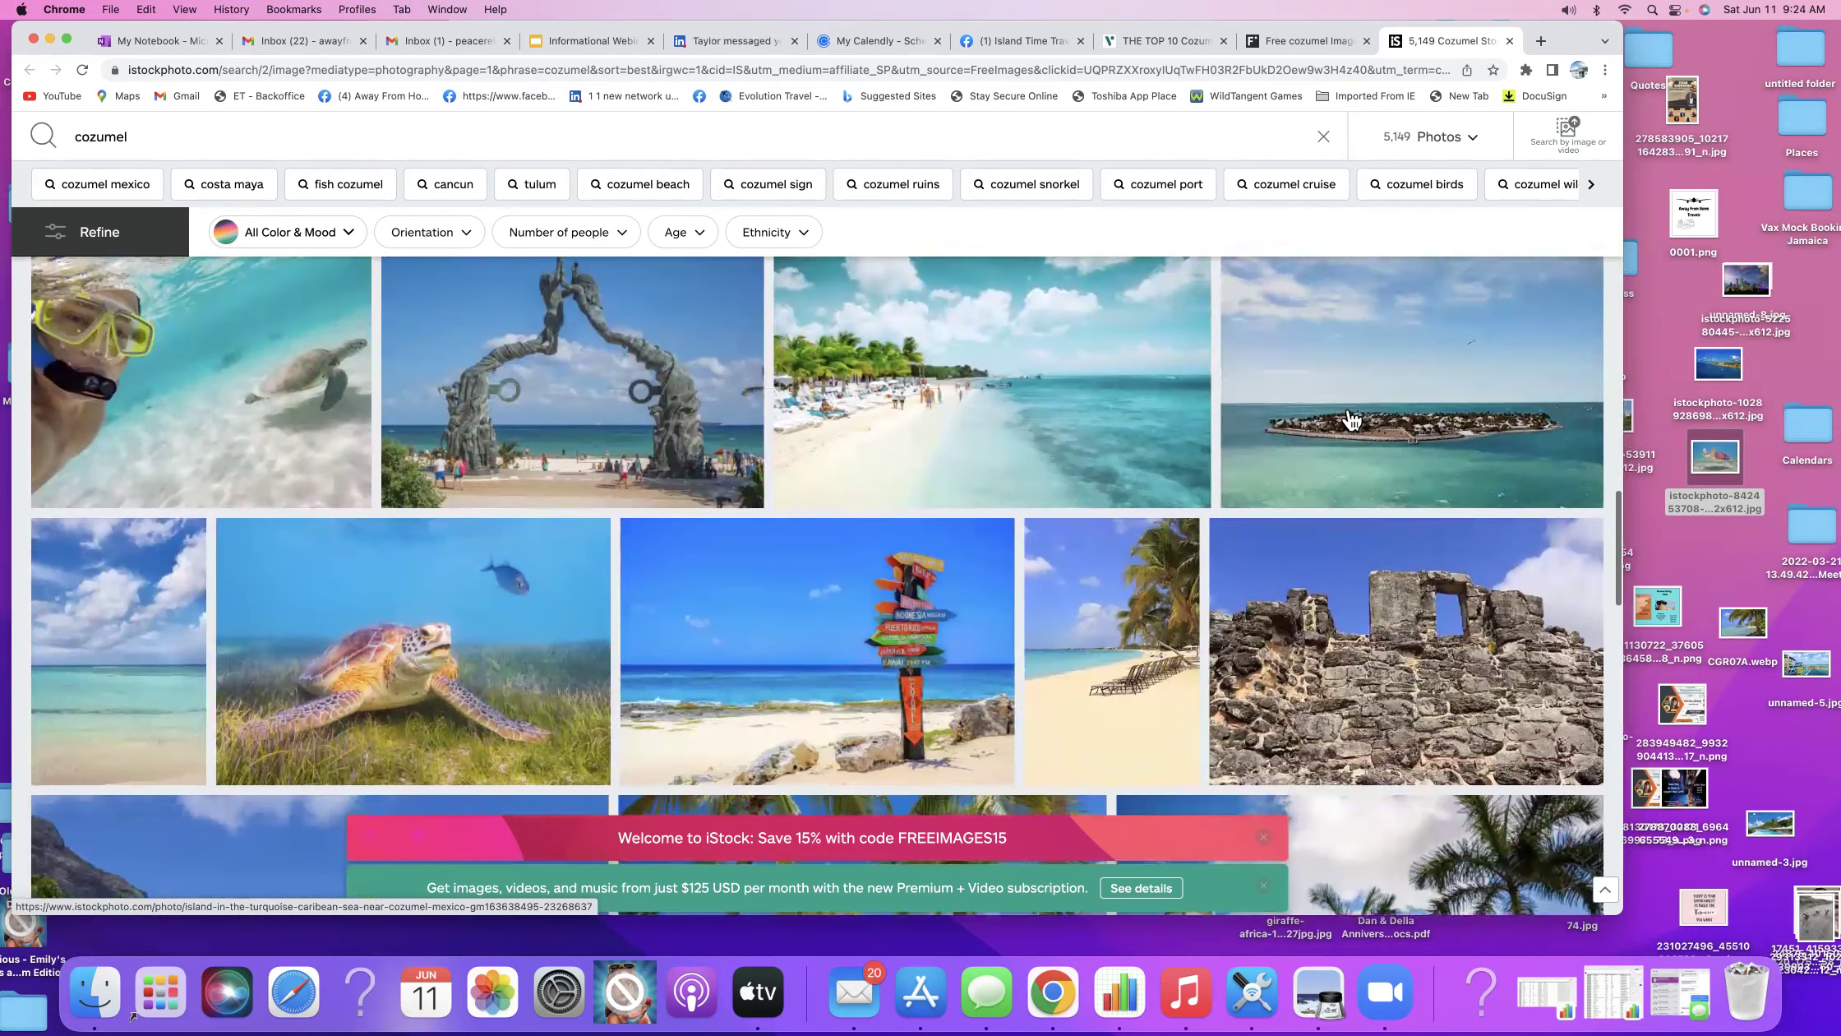
scroll(1351, 419, down, 5)
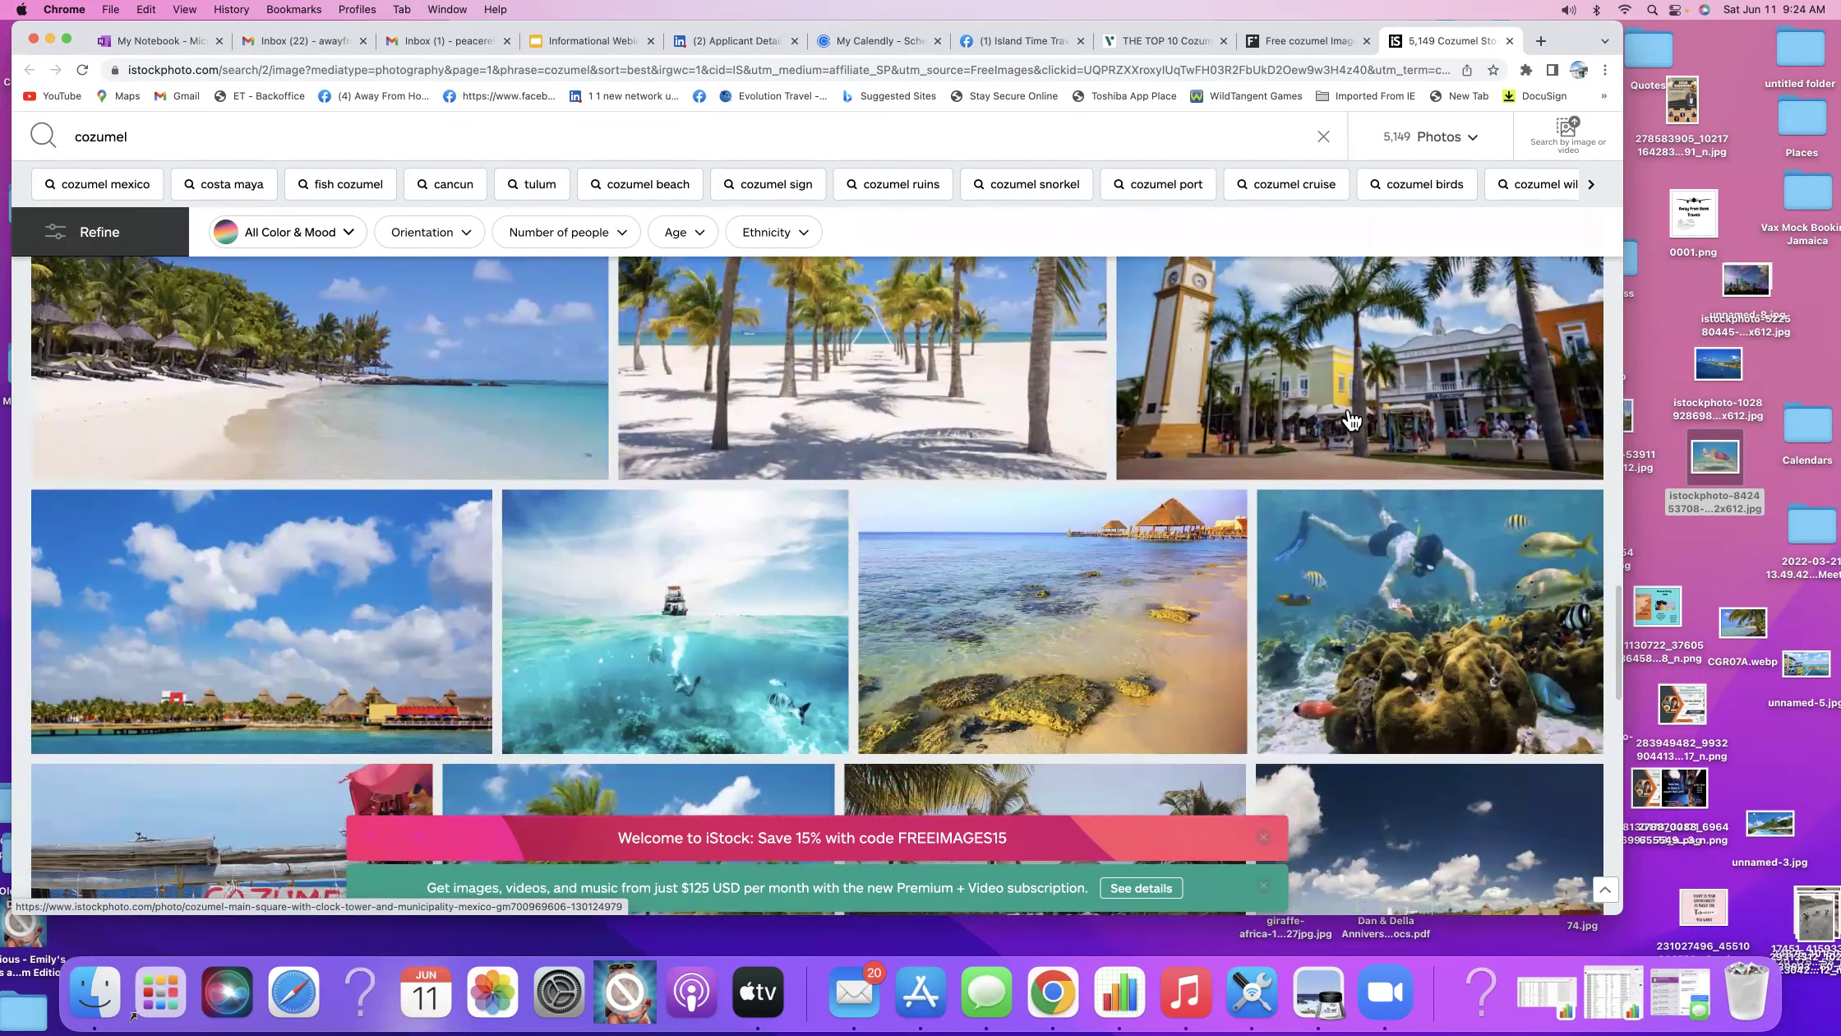
scroll(1350, 419, down, 3)
scroll(1351, 419, down, 2)
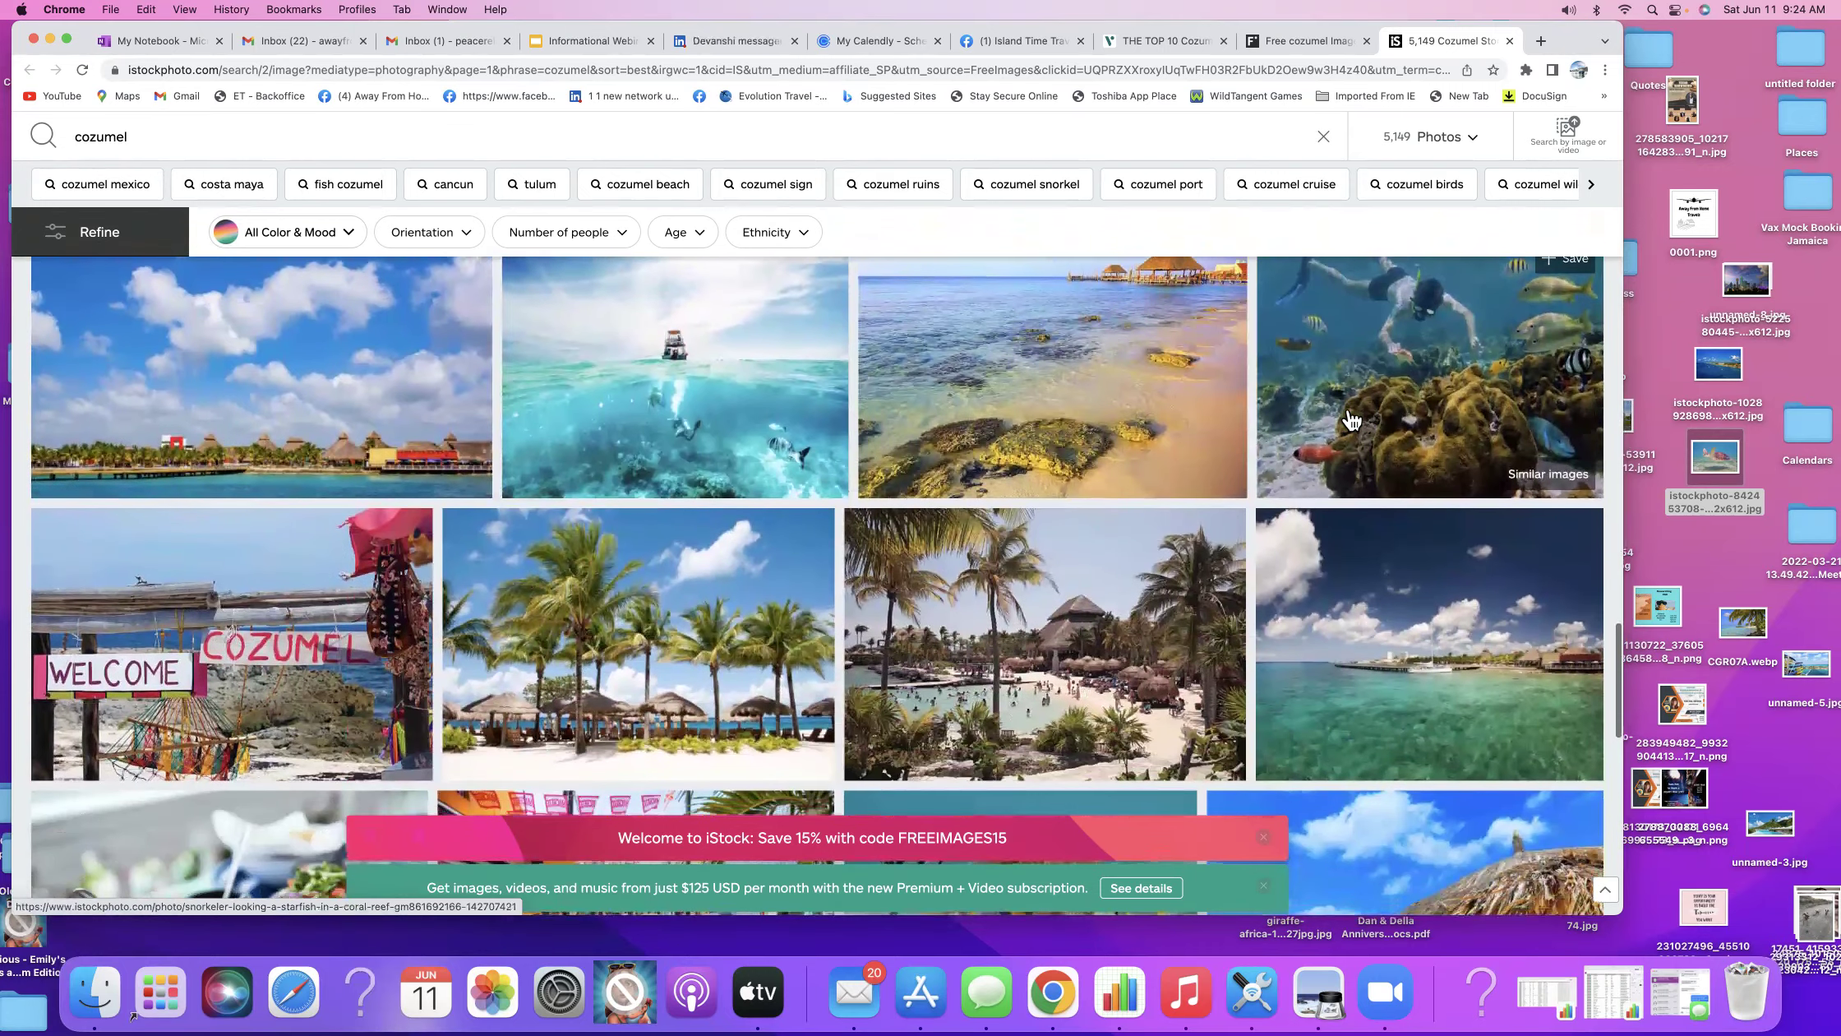
scroll(1350, 420, up, 10)
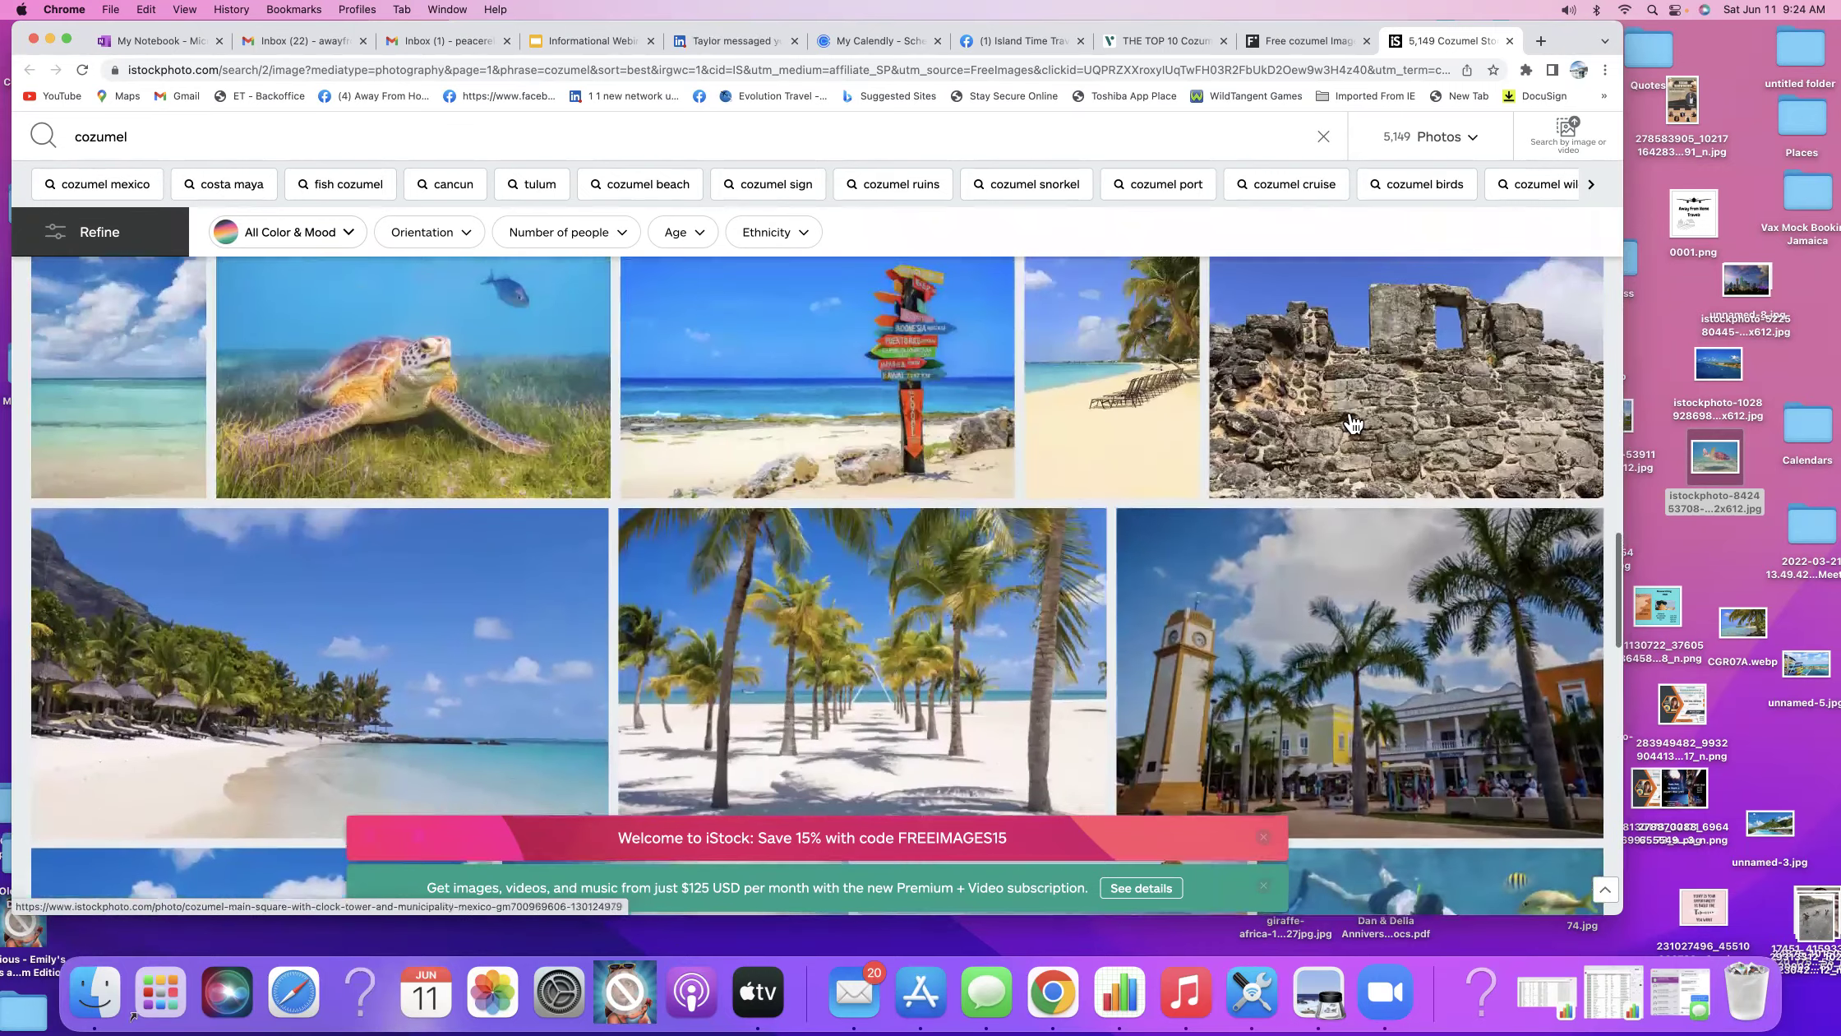
scroll(1352, 423, up, 10)
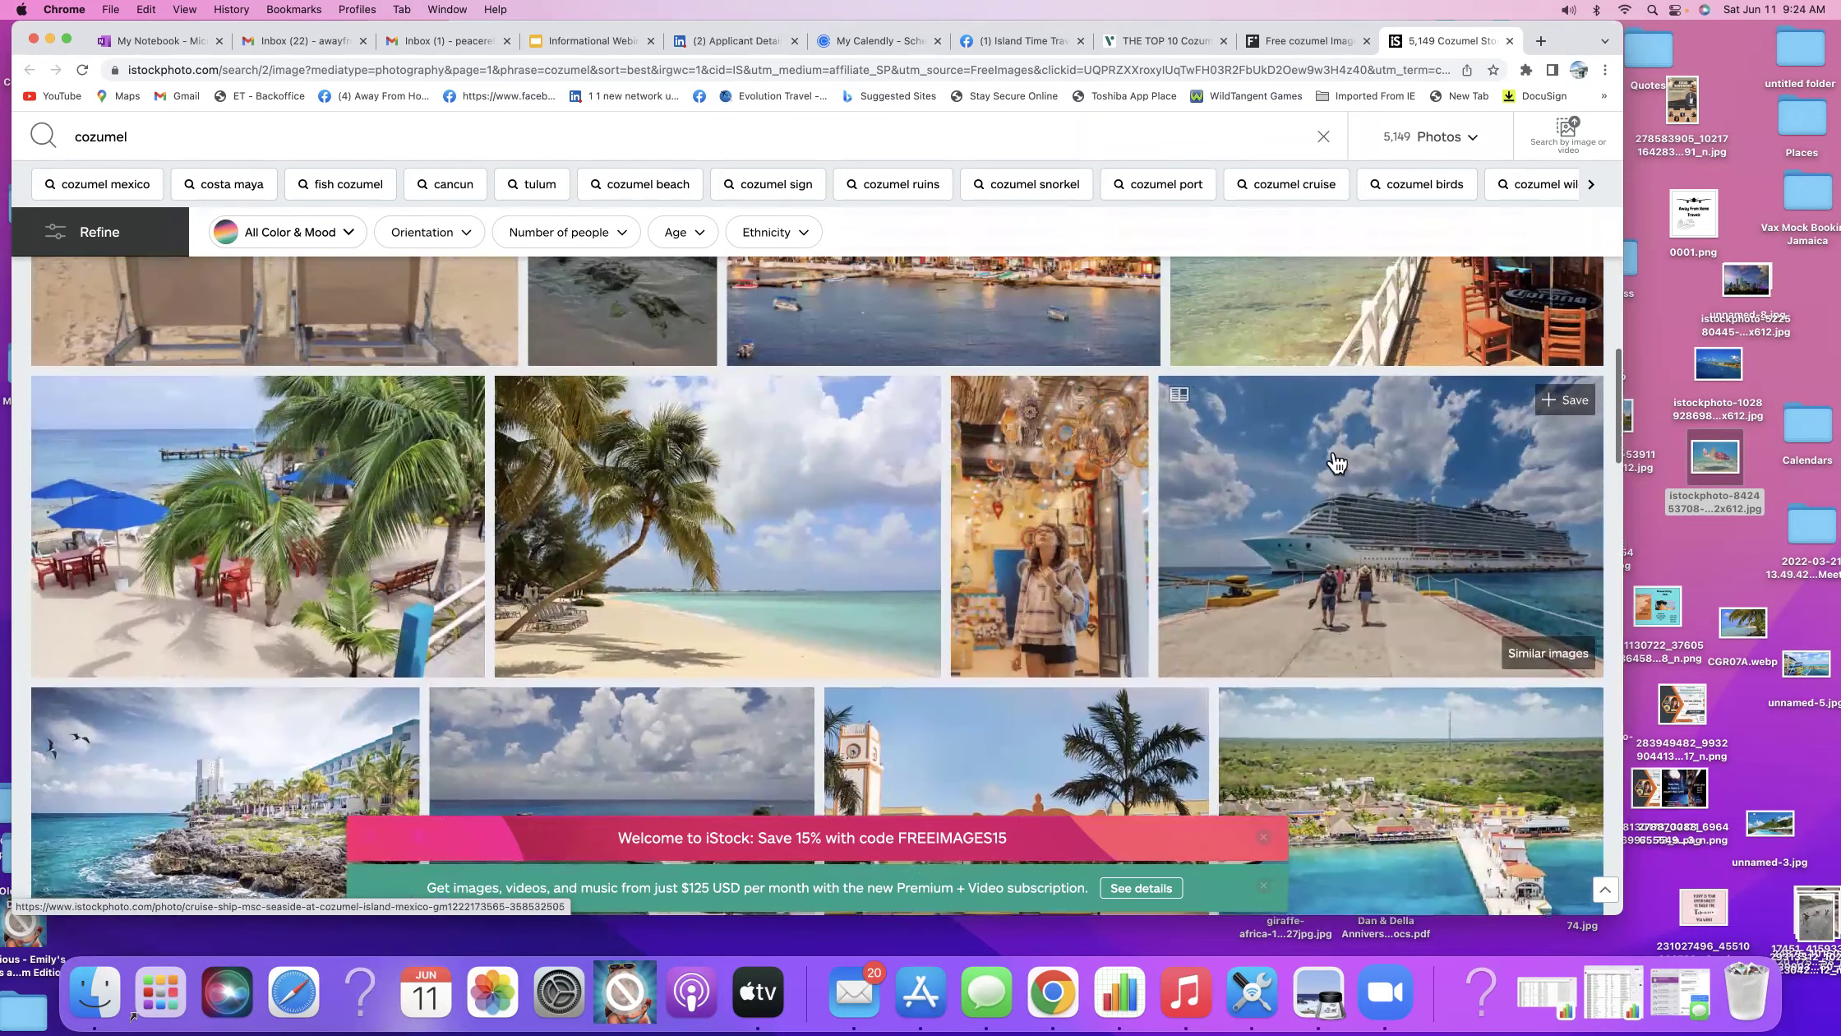
Save the iStock photo of the cruise ship at the pier to the desktop below the sea turtle photo.
drag(1335, 464, 1712, 544)
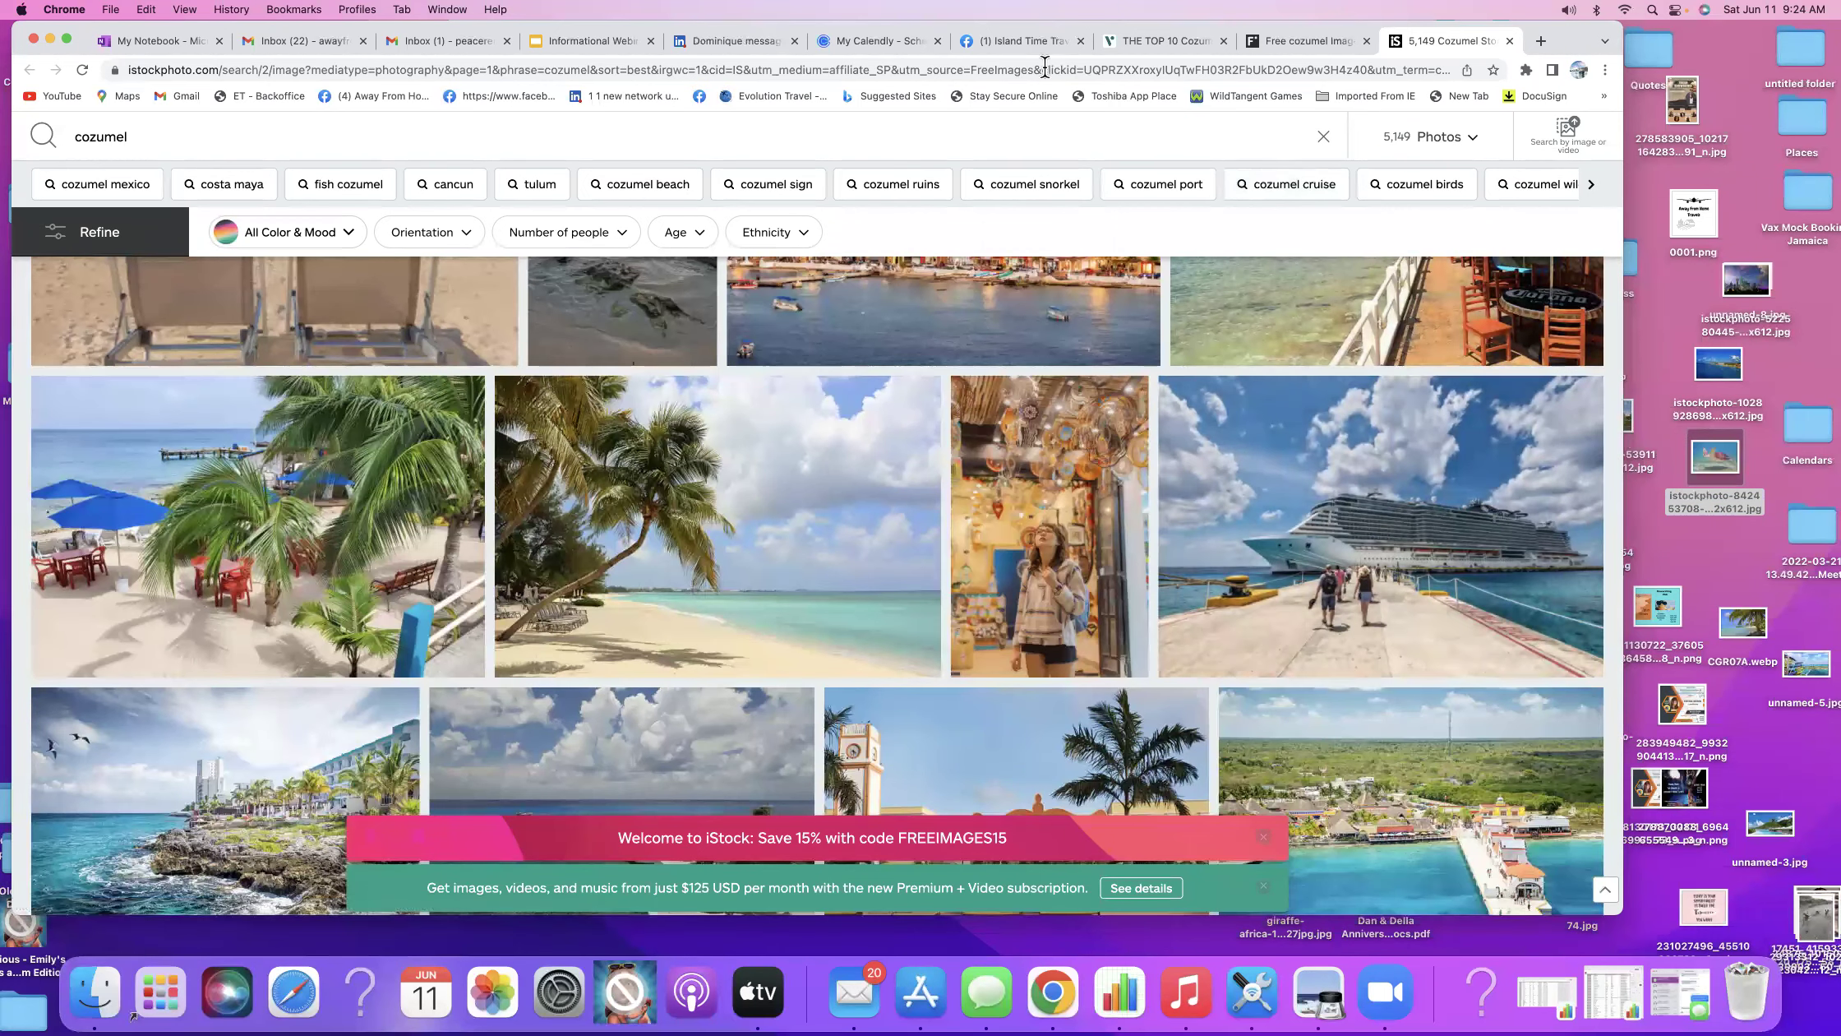
Remove the Viator link preview from the Facebook group post draft and attach the saved coastline, sea turtle and cruise ship photos.
click(1024, 45)
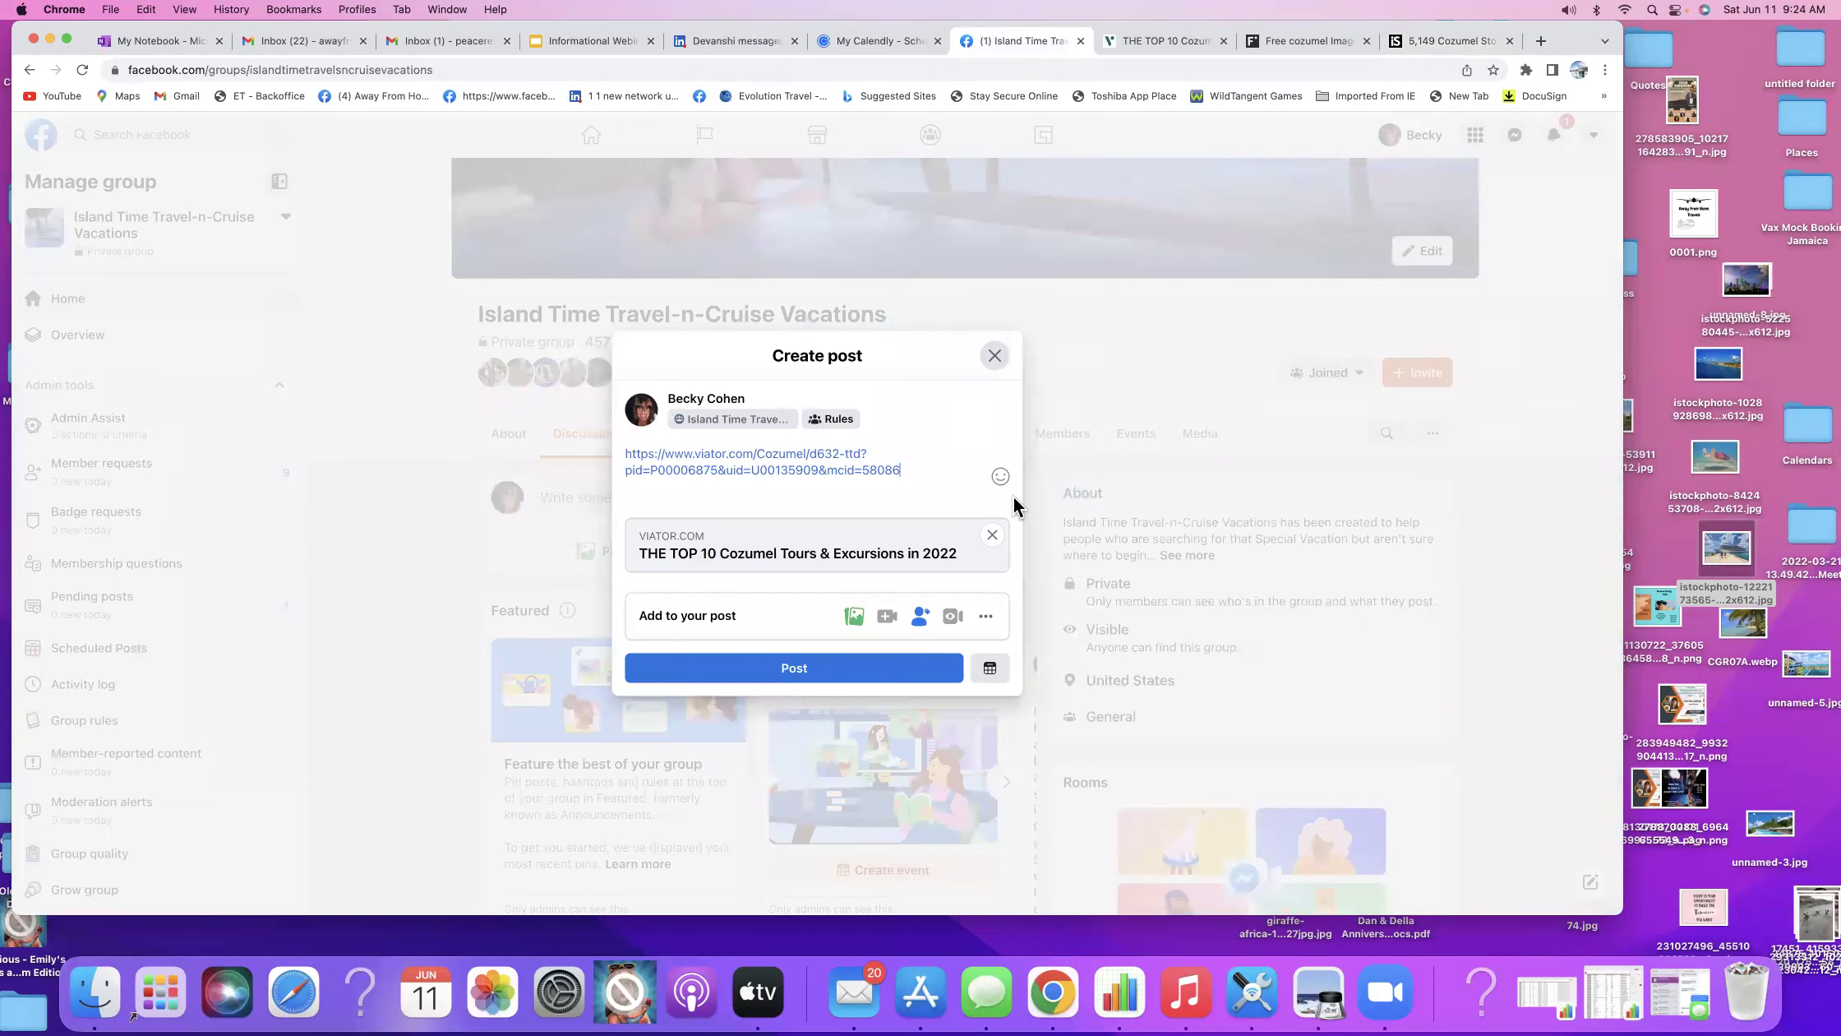
click(991, 533)
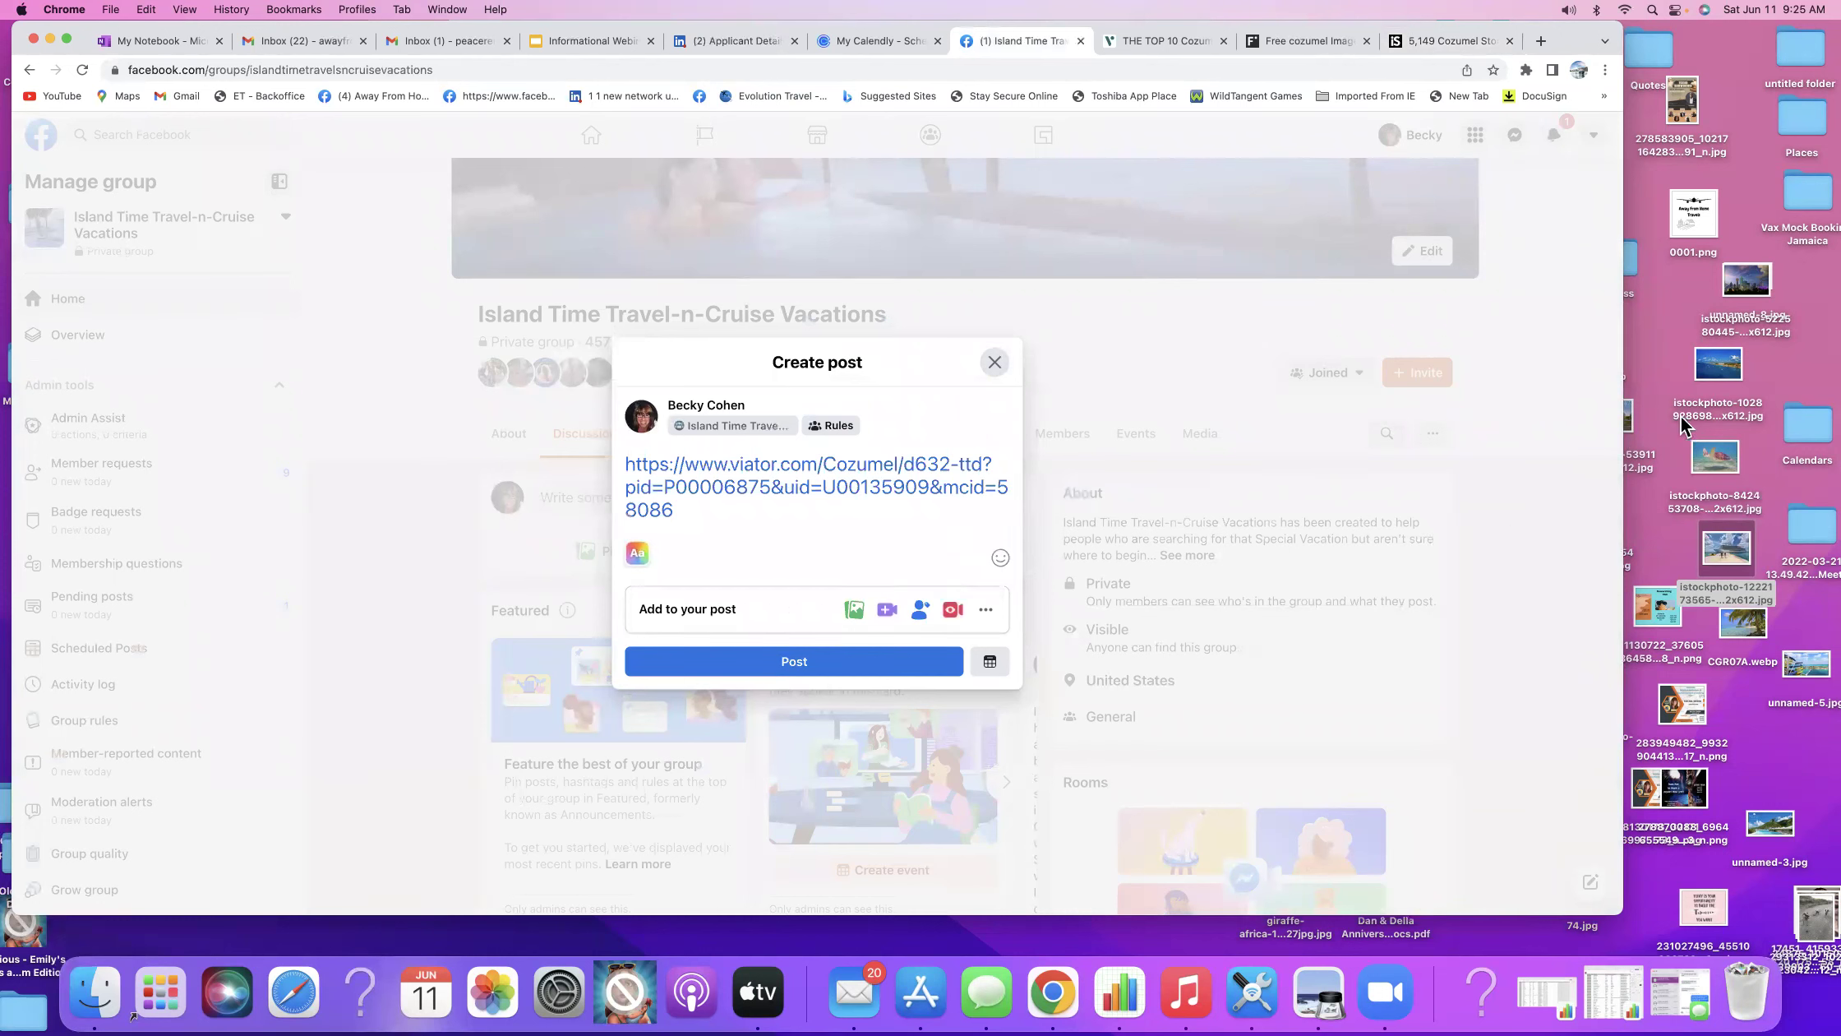
drag(1734, 364, 876, 546)
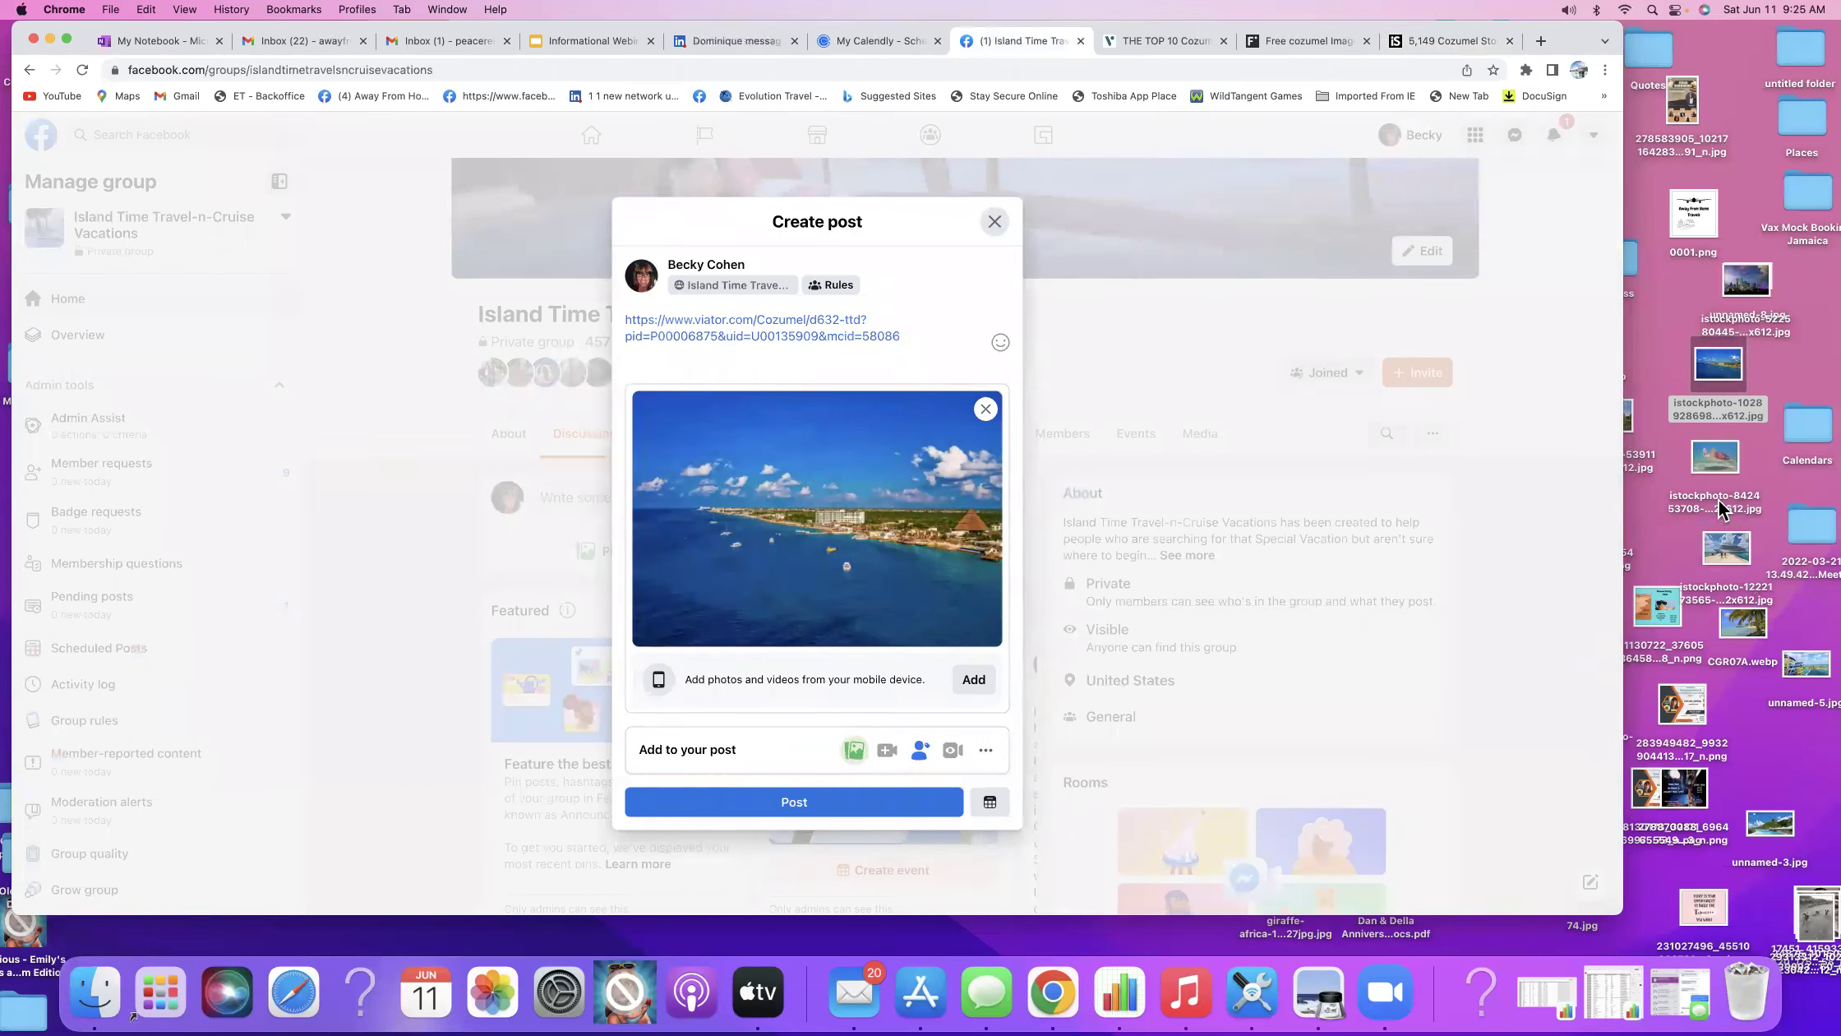
drag(1723, 457, 920, 575)
drag(1729, 564, 864, 575)
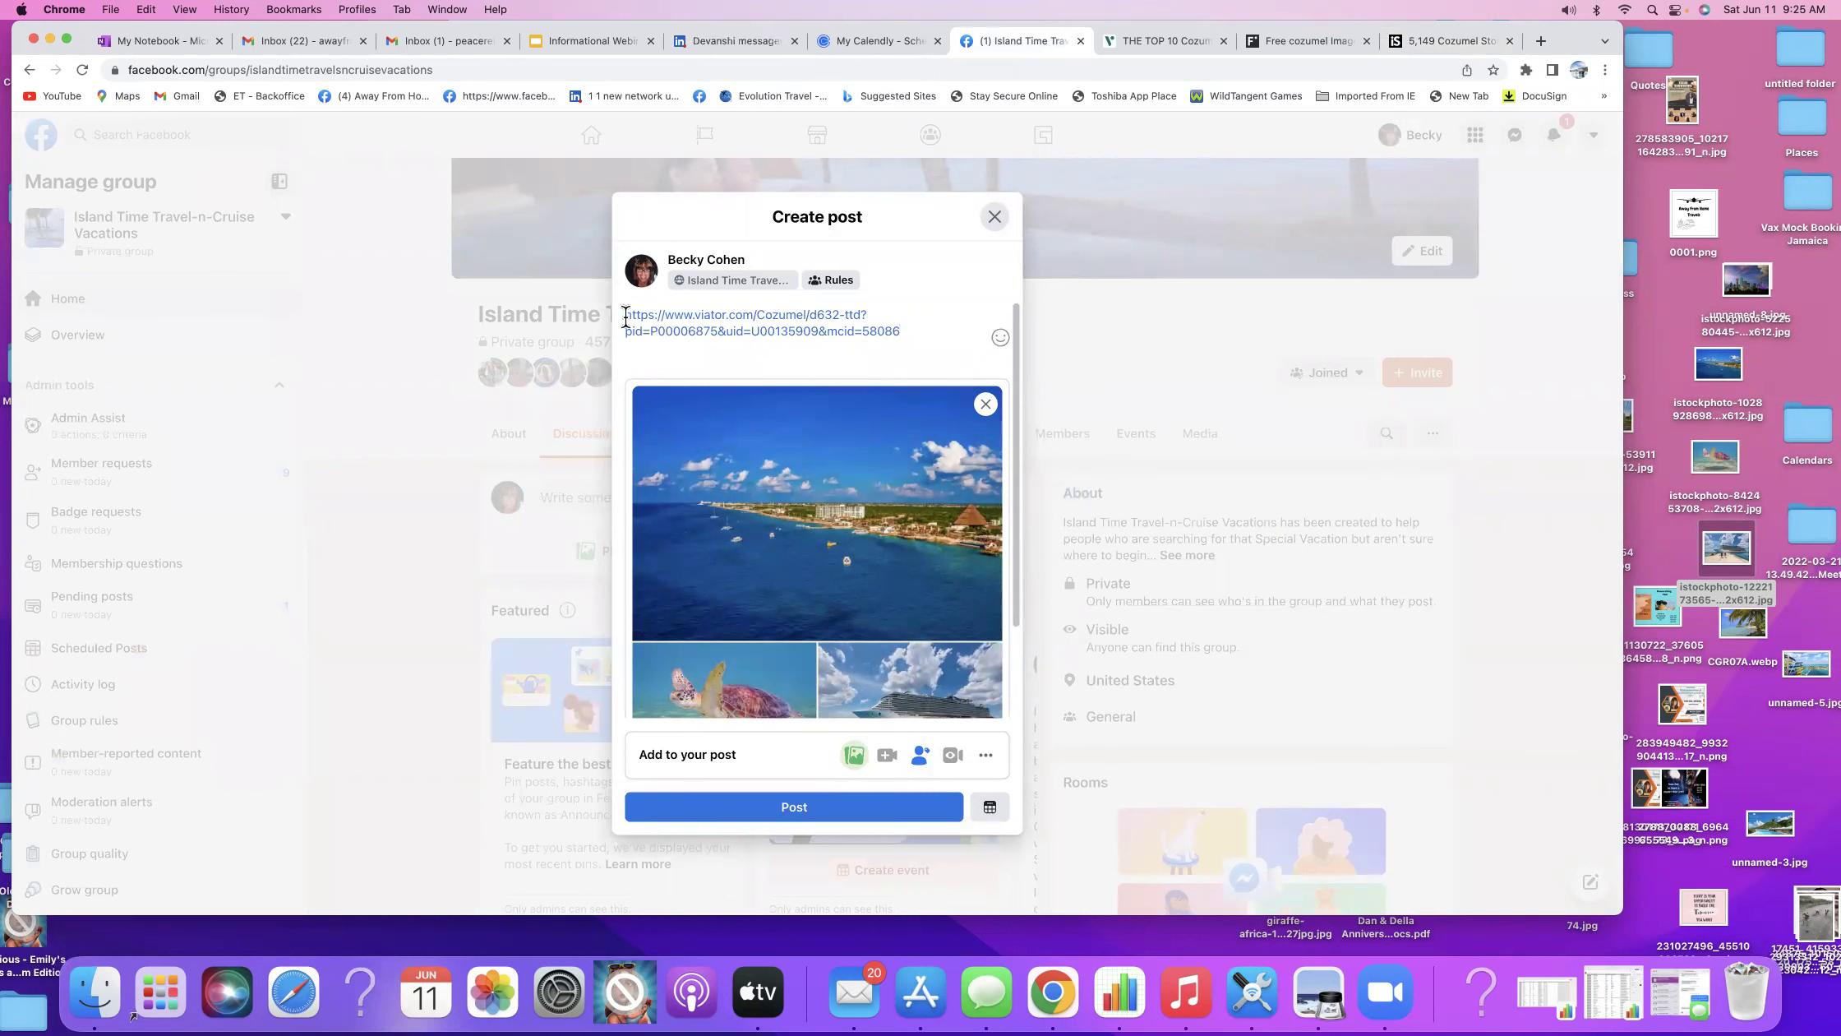
Make room above the Viator link and write "Are you on a Cruise that has Cozumel as a port stop?".
key(Return)
key(Return)
key(Return)
key(Return)
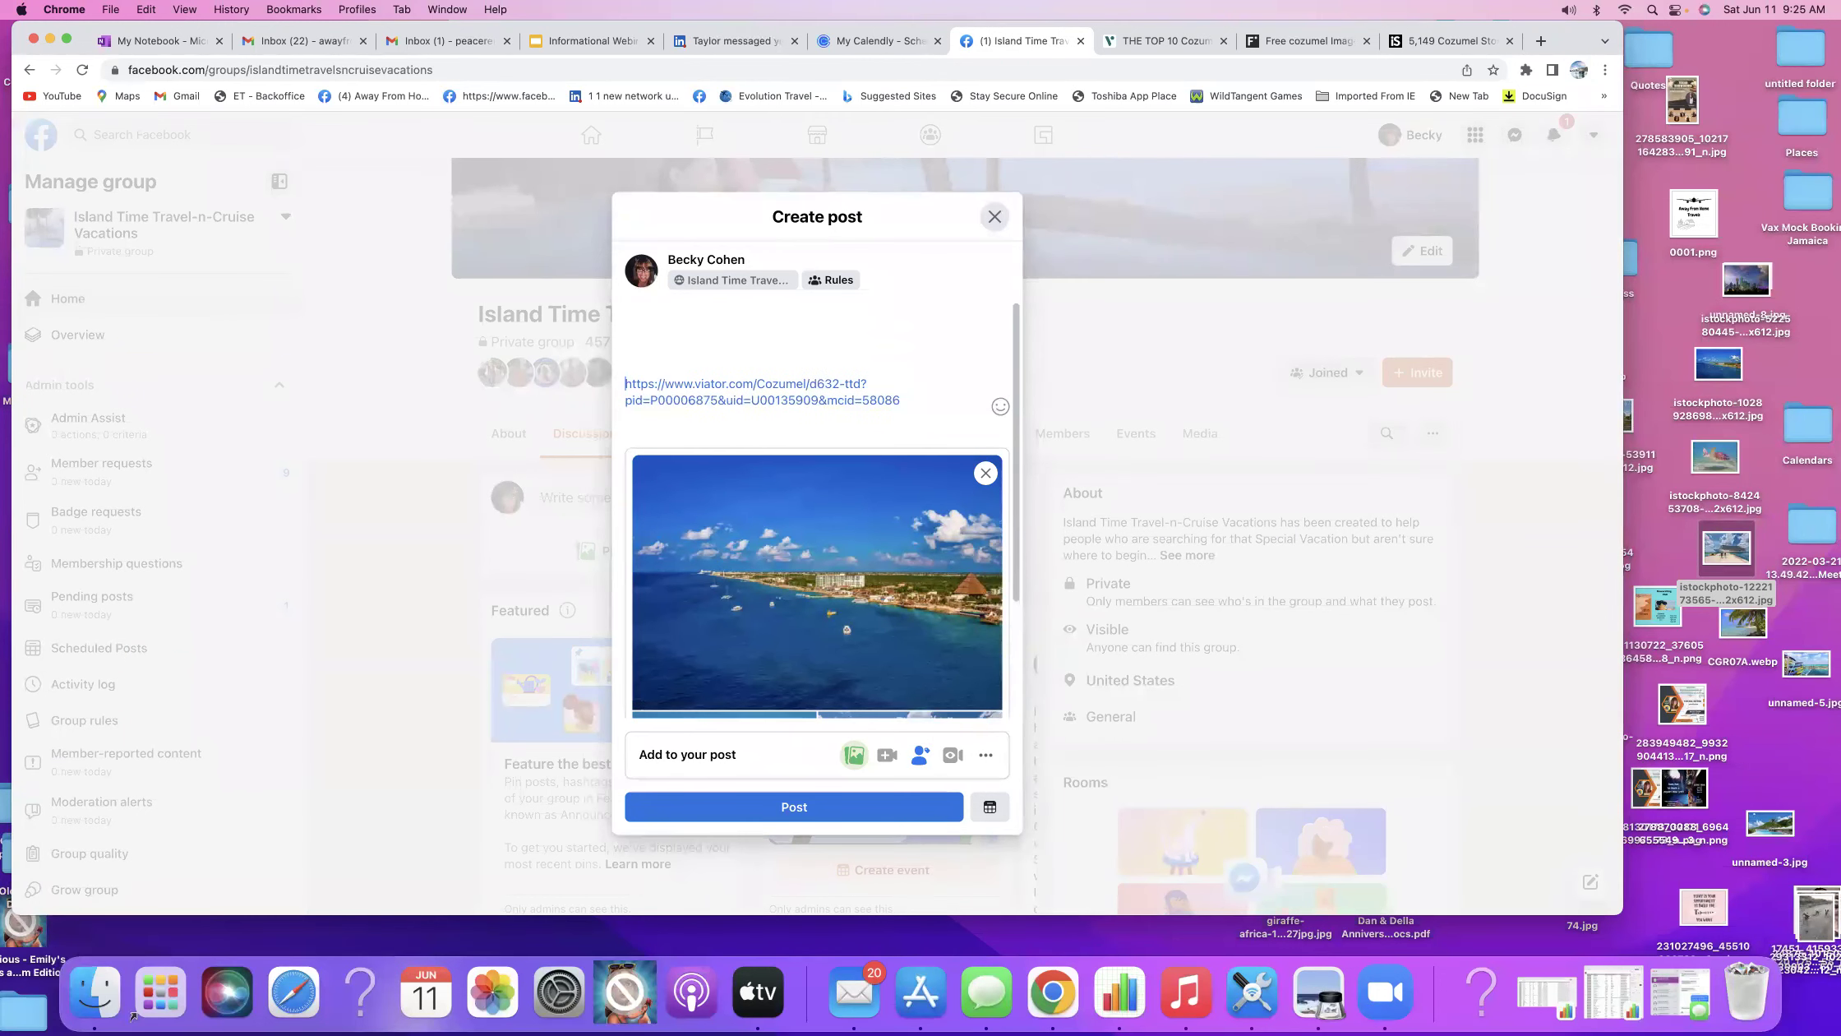
click(640, 316)
text(Are you on a Cruis)
text(me)
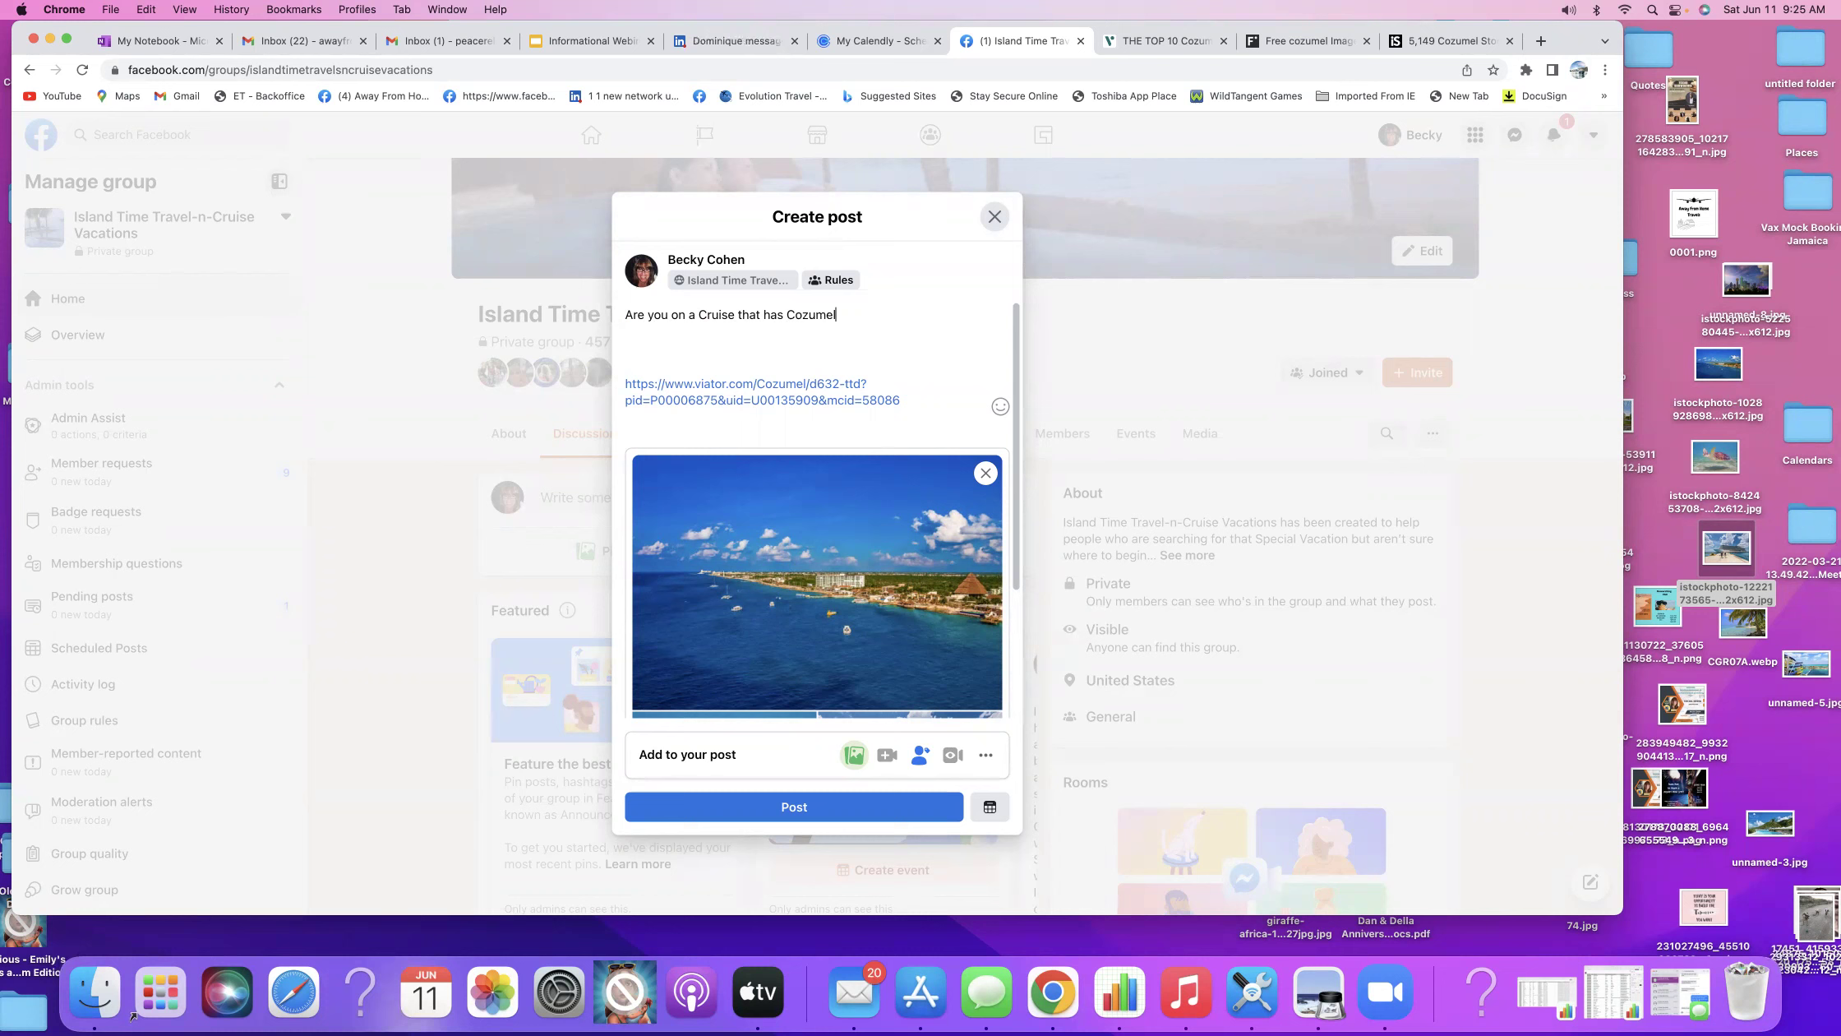
text(l as a port)
Add a line below the question reading "Check out all the options of things to do while you are there!!".
key(Return)
key(Return)
key(Return)
key(BackSpace)
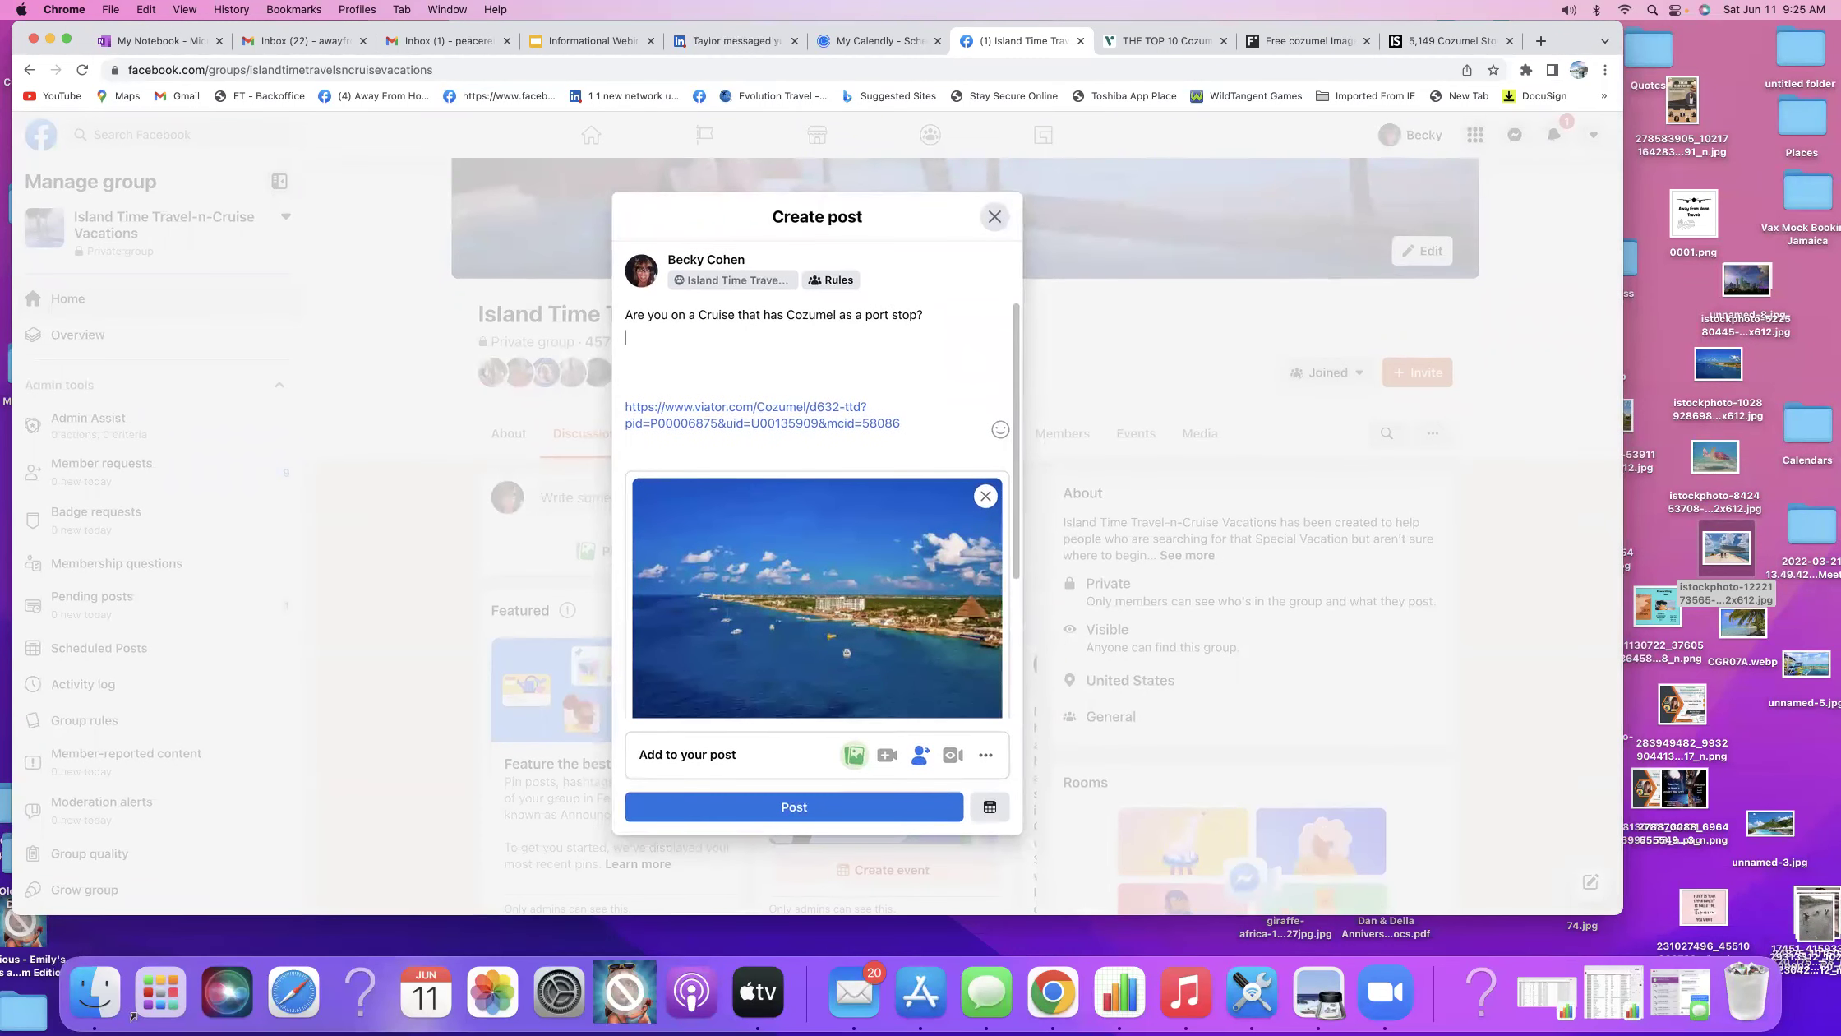
text(Check out all the options of things to )
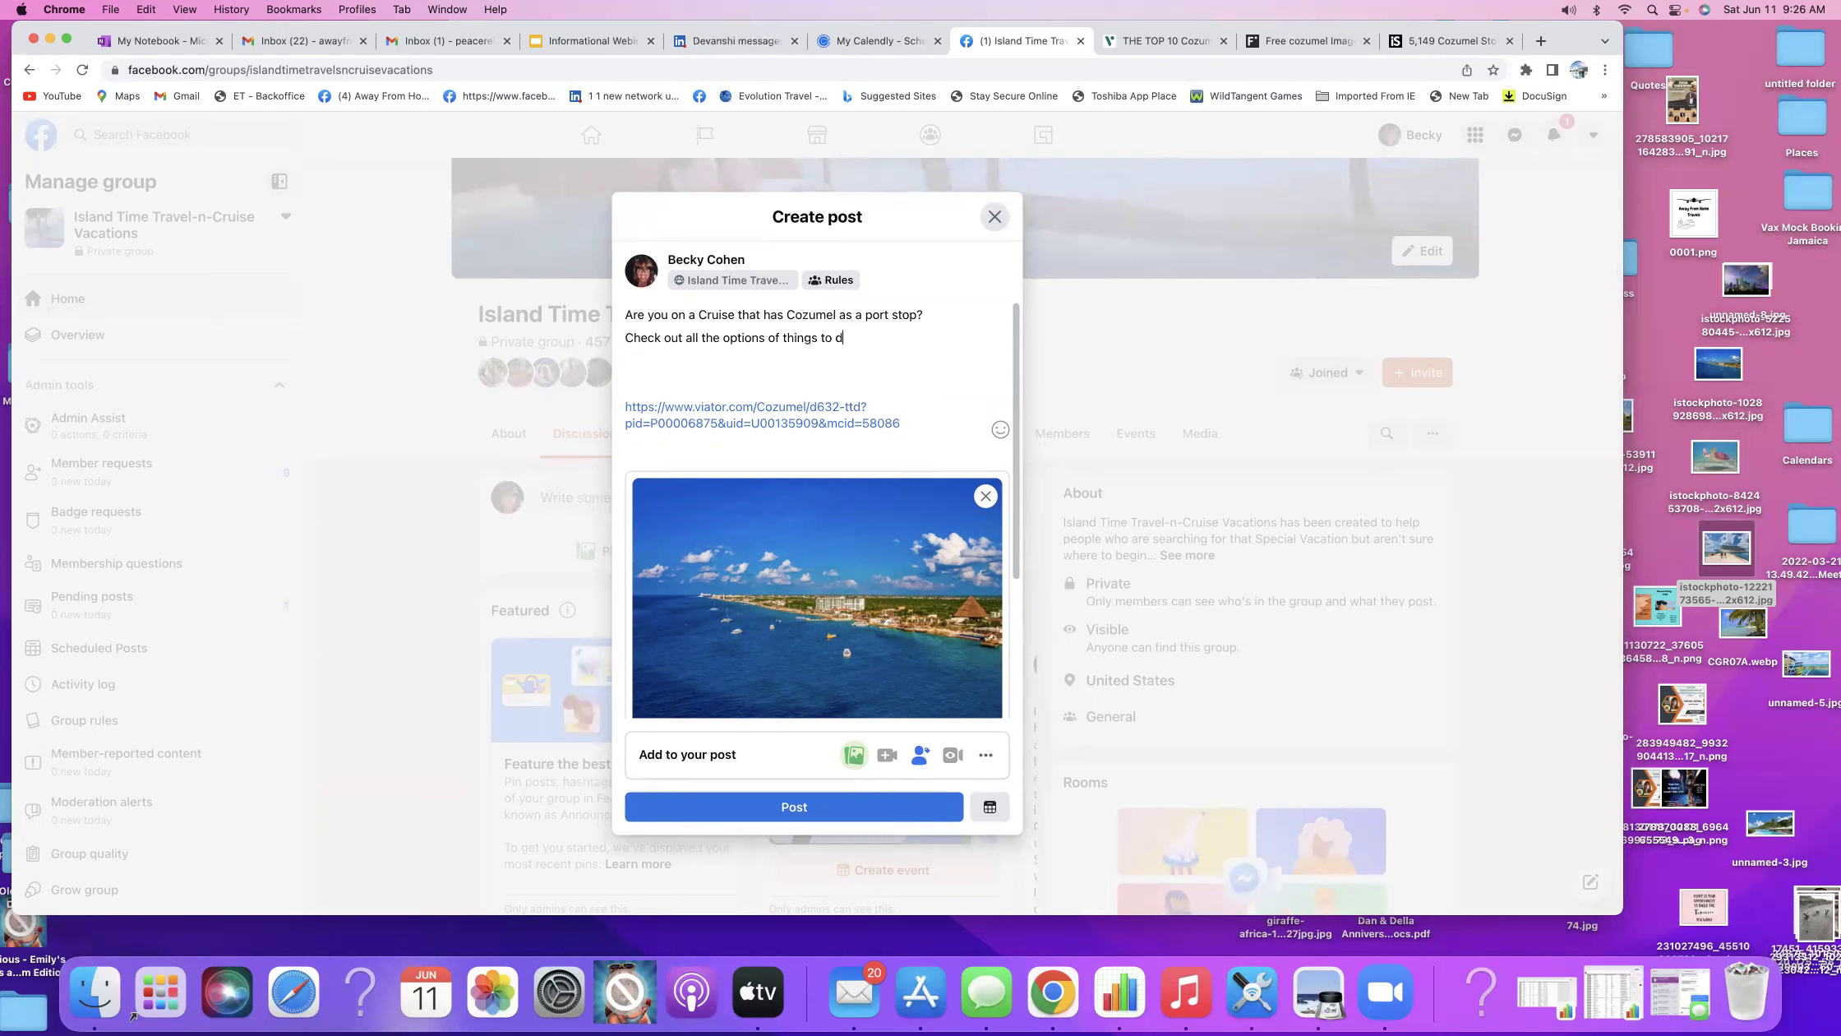
text(do while you are there!!)
Make the question at the start of the post bold and format it as an H1 heading.
drag(923, 315, 623, 309)
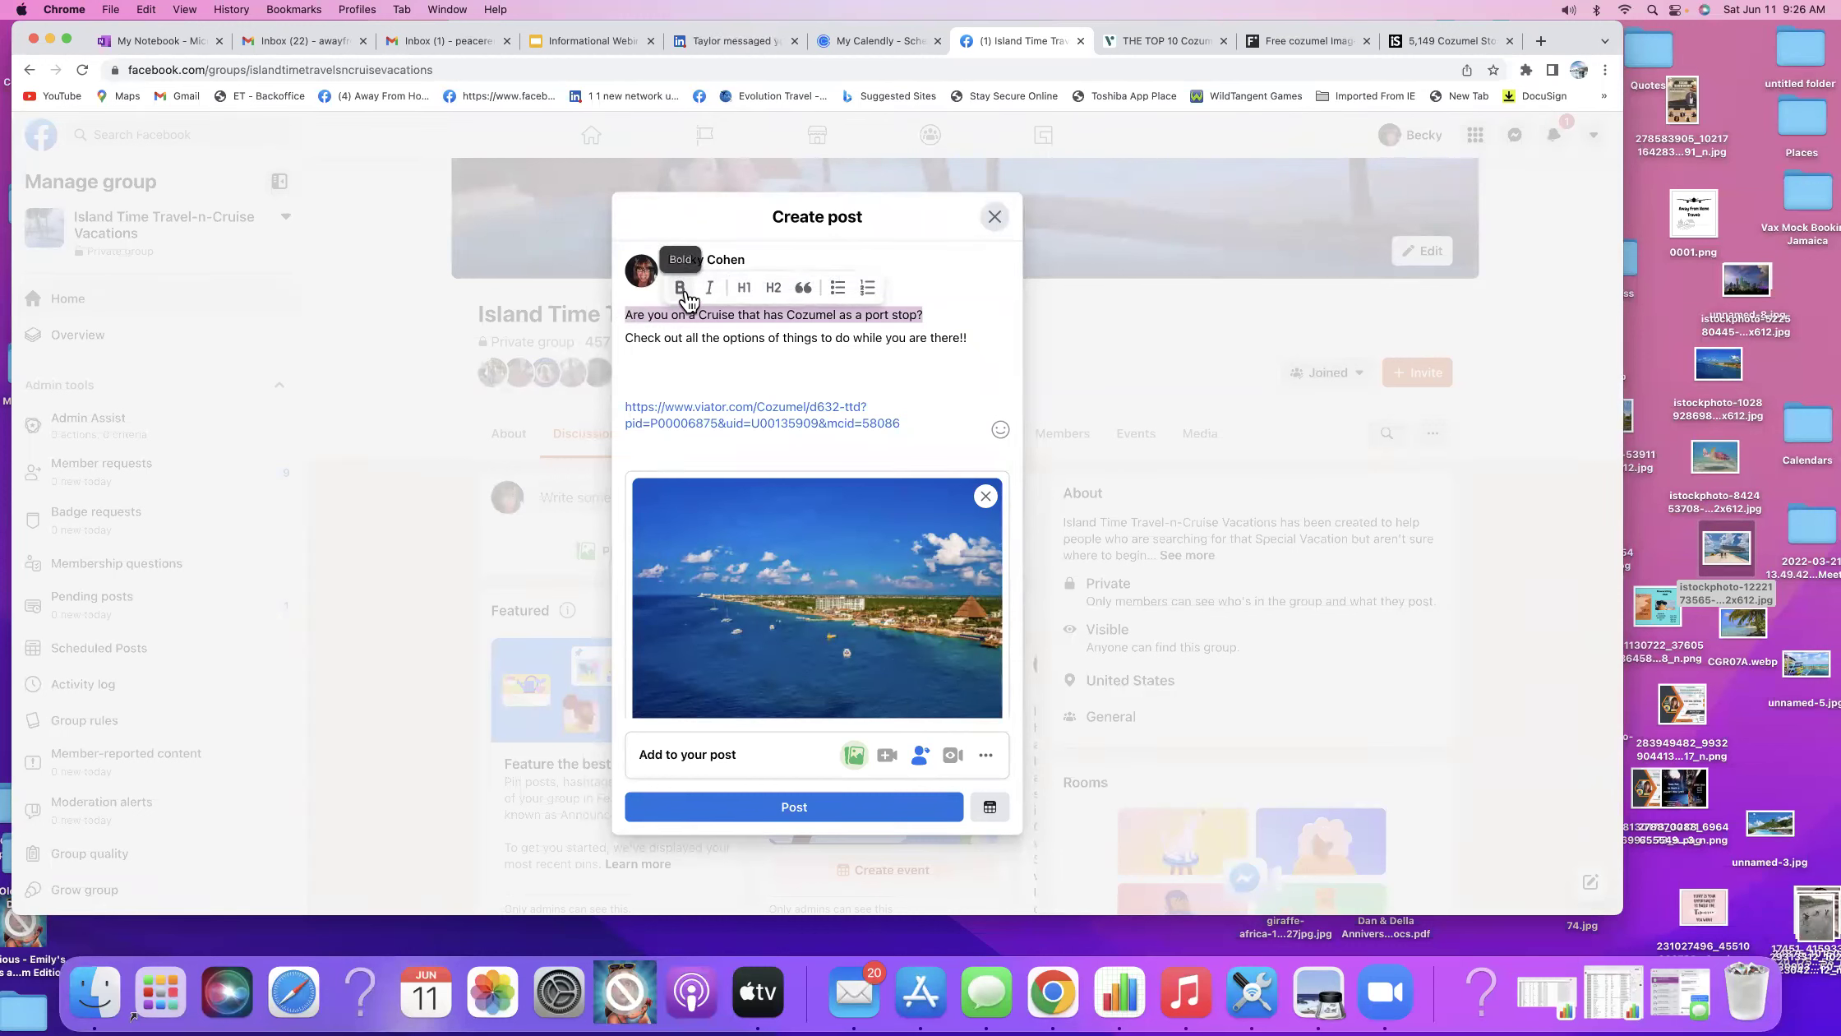
click(686, 299)
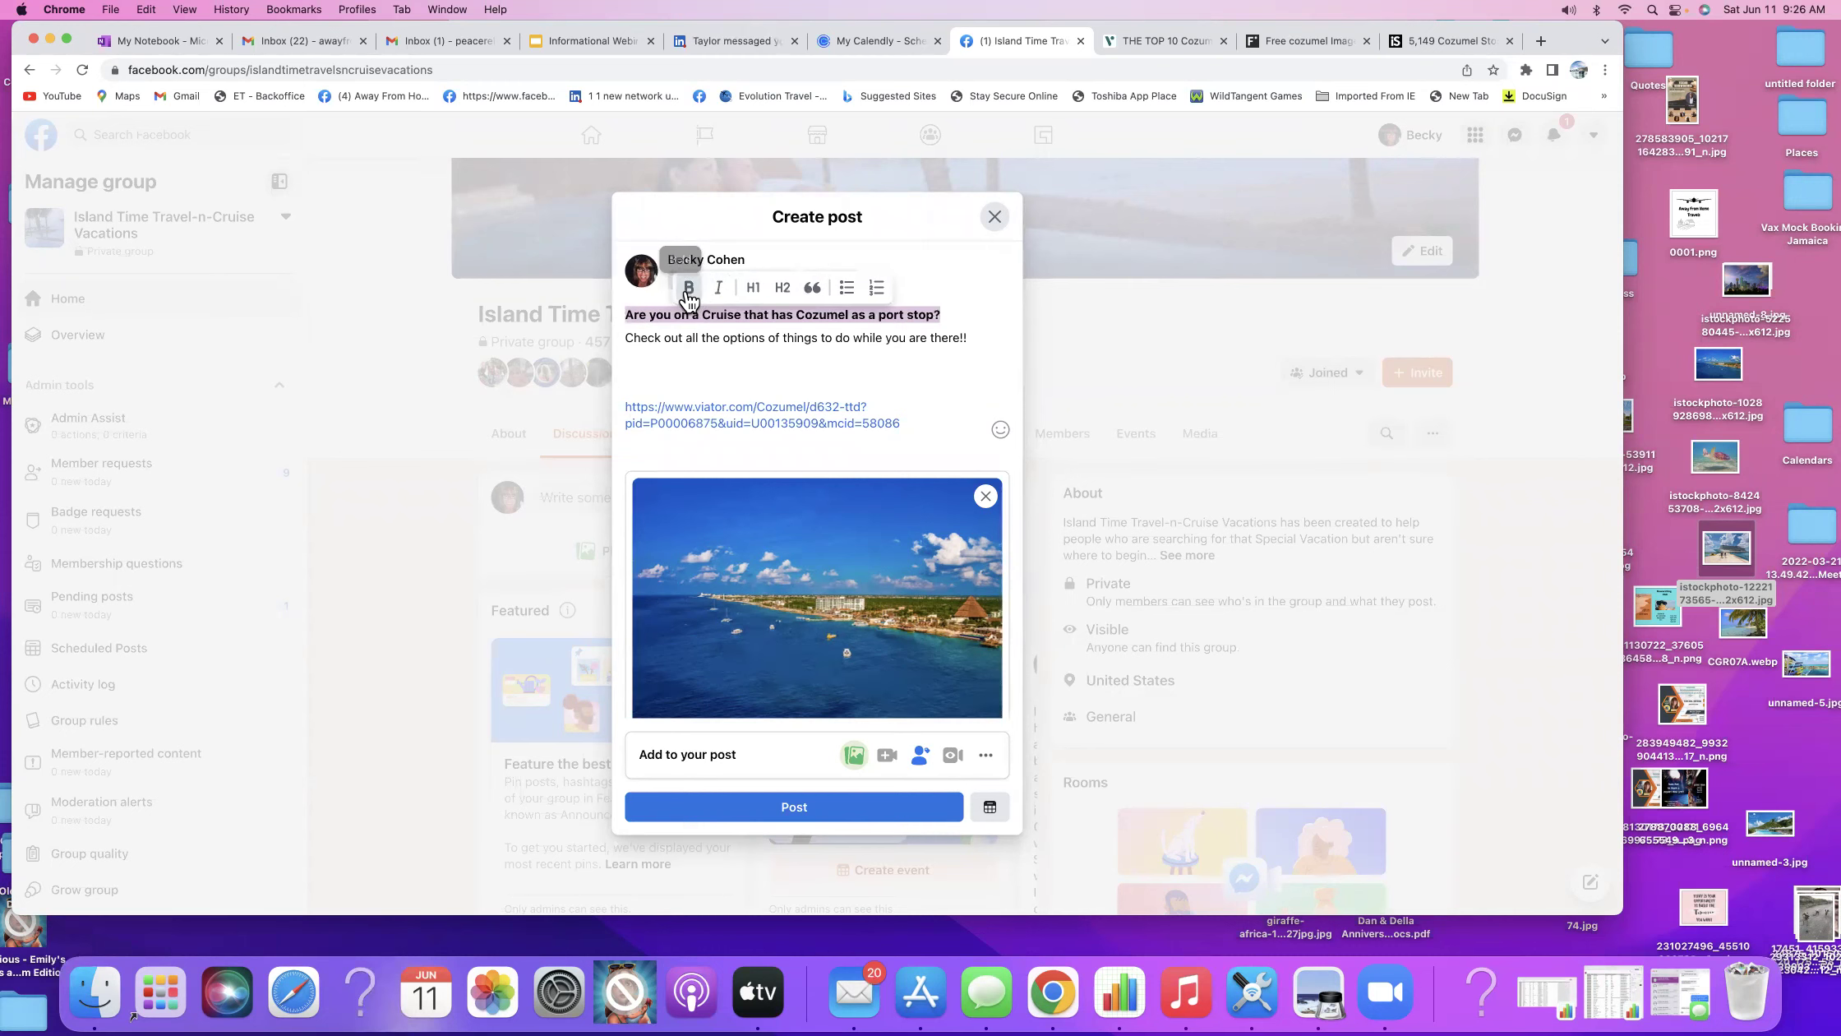
click(758, 295)
click(835, 377)
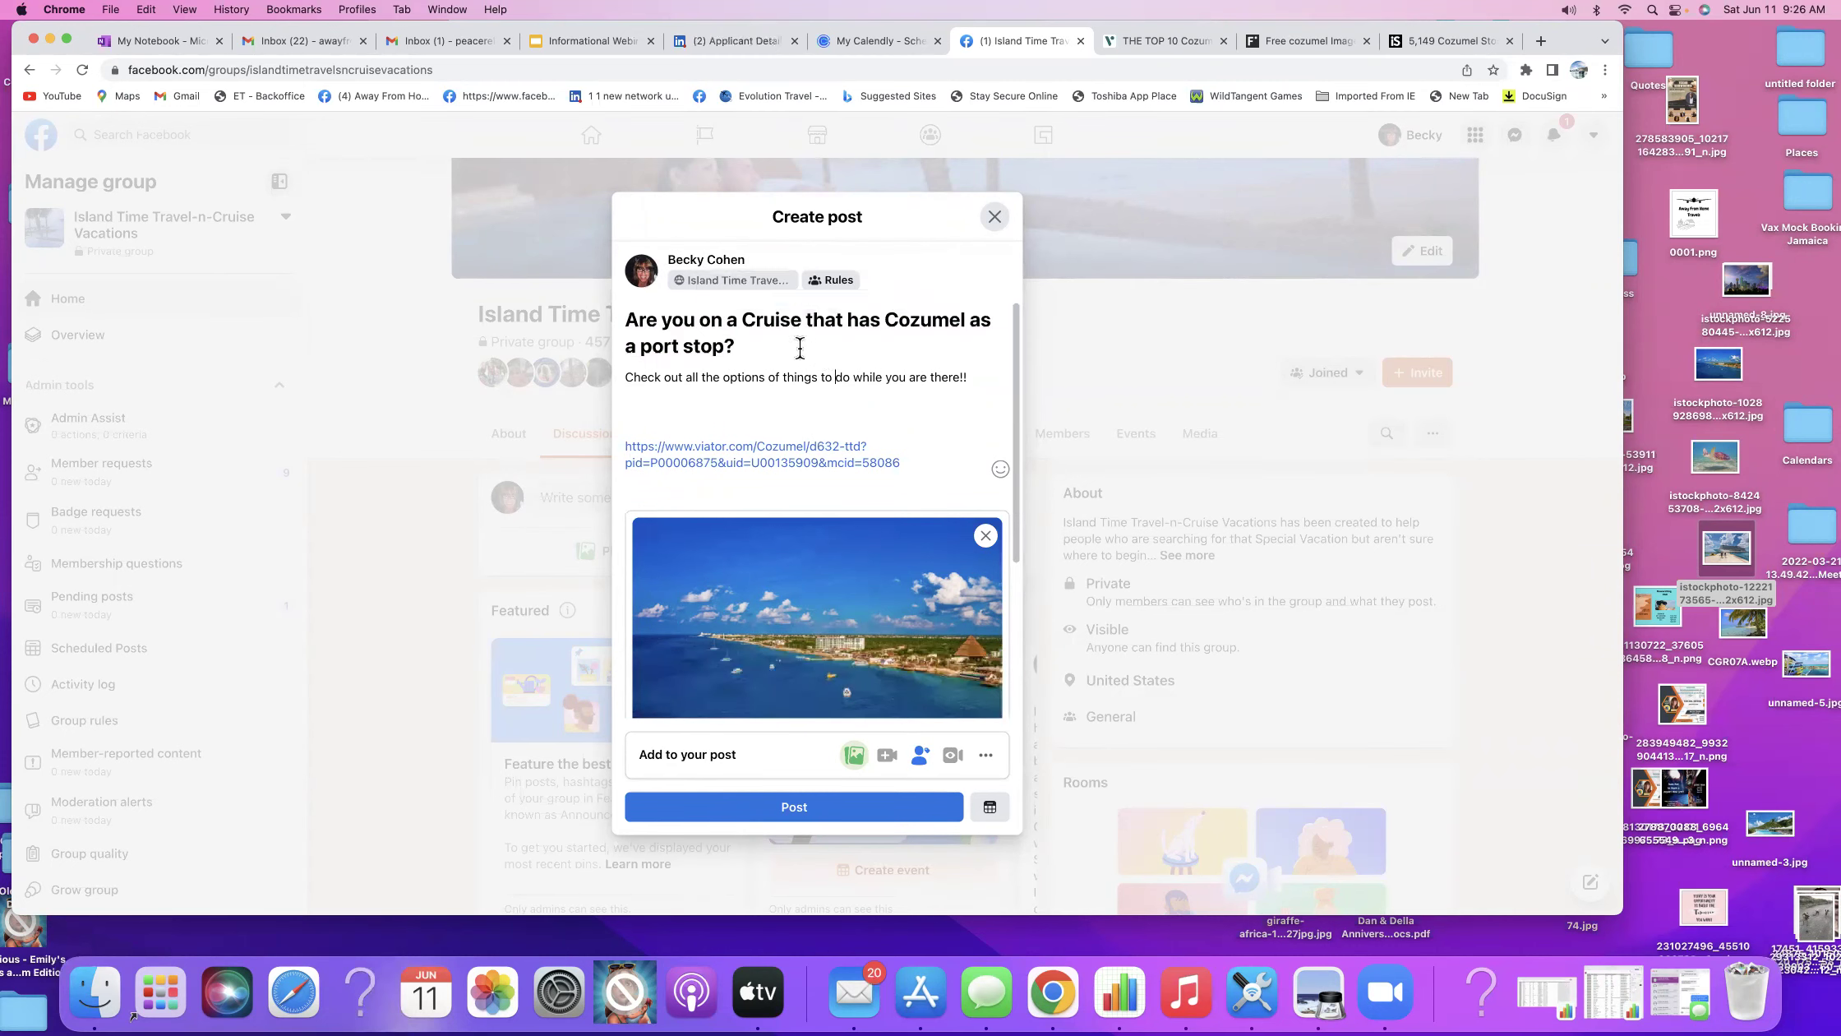
Split the heading into two lines, "Are you on a Cruise that has" and "Cozumel as a port stop?".
click(807, 320)
key(Return)
scroll(847, 358, down, 2)
scroll(846, 370, up, 2)
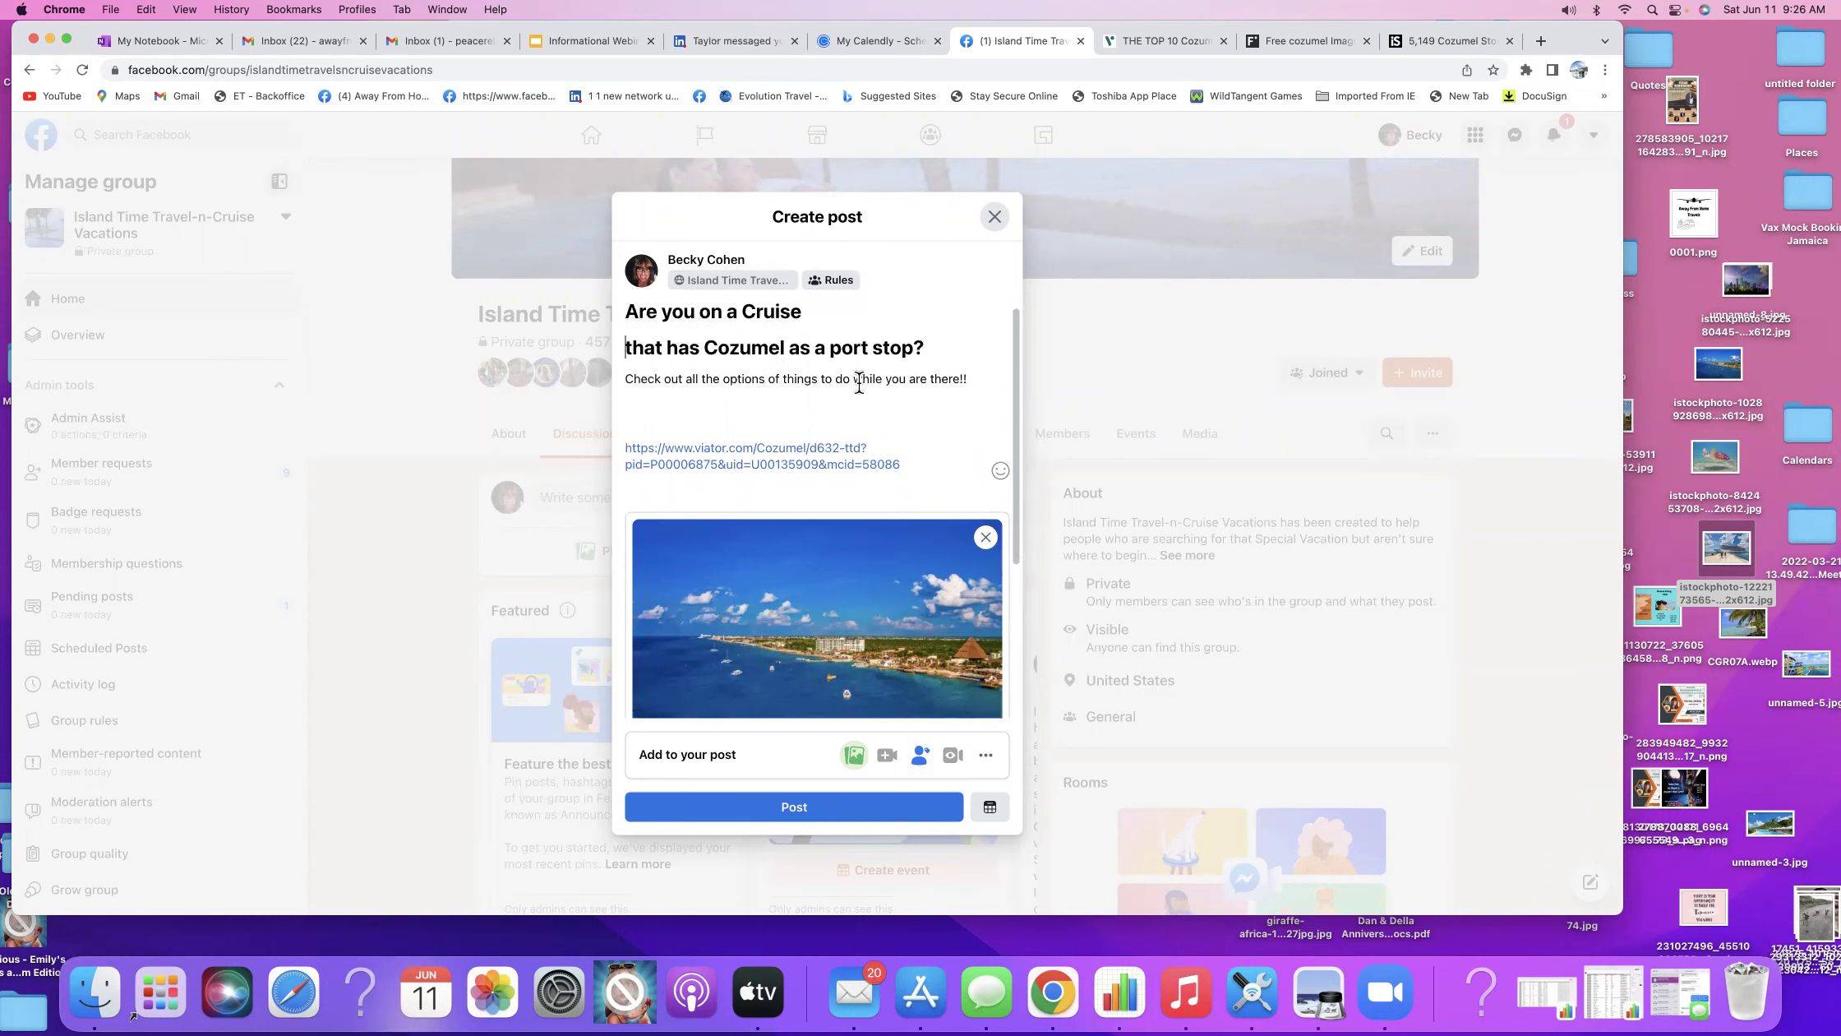
click(701, 359)
key(BackSpace)
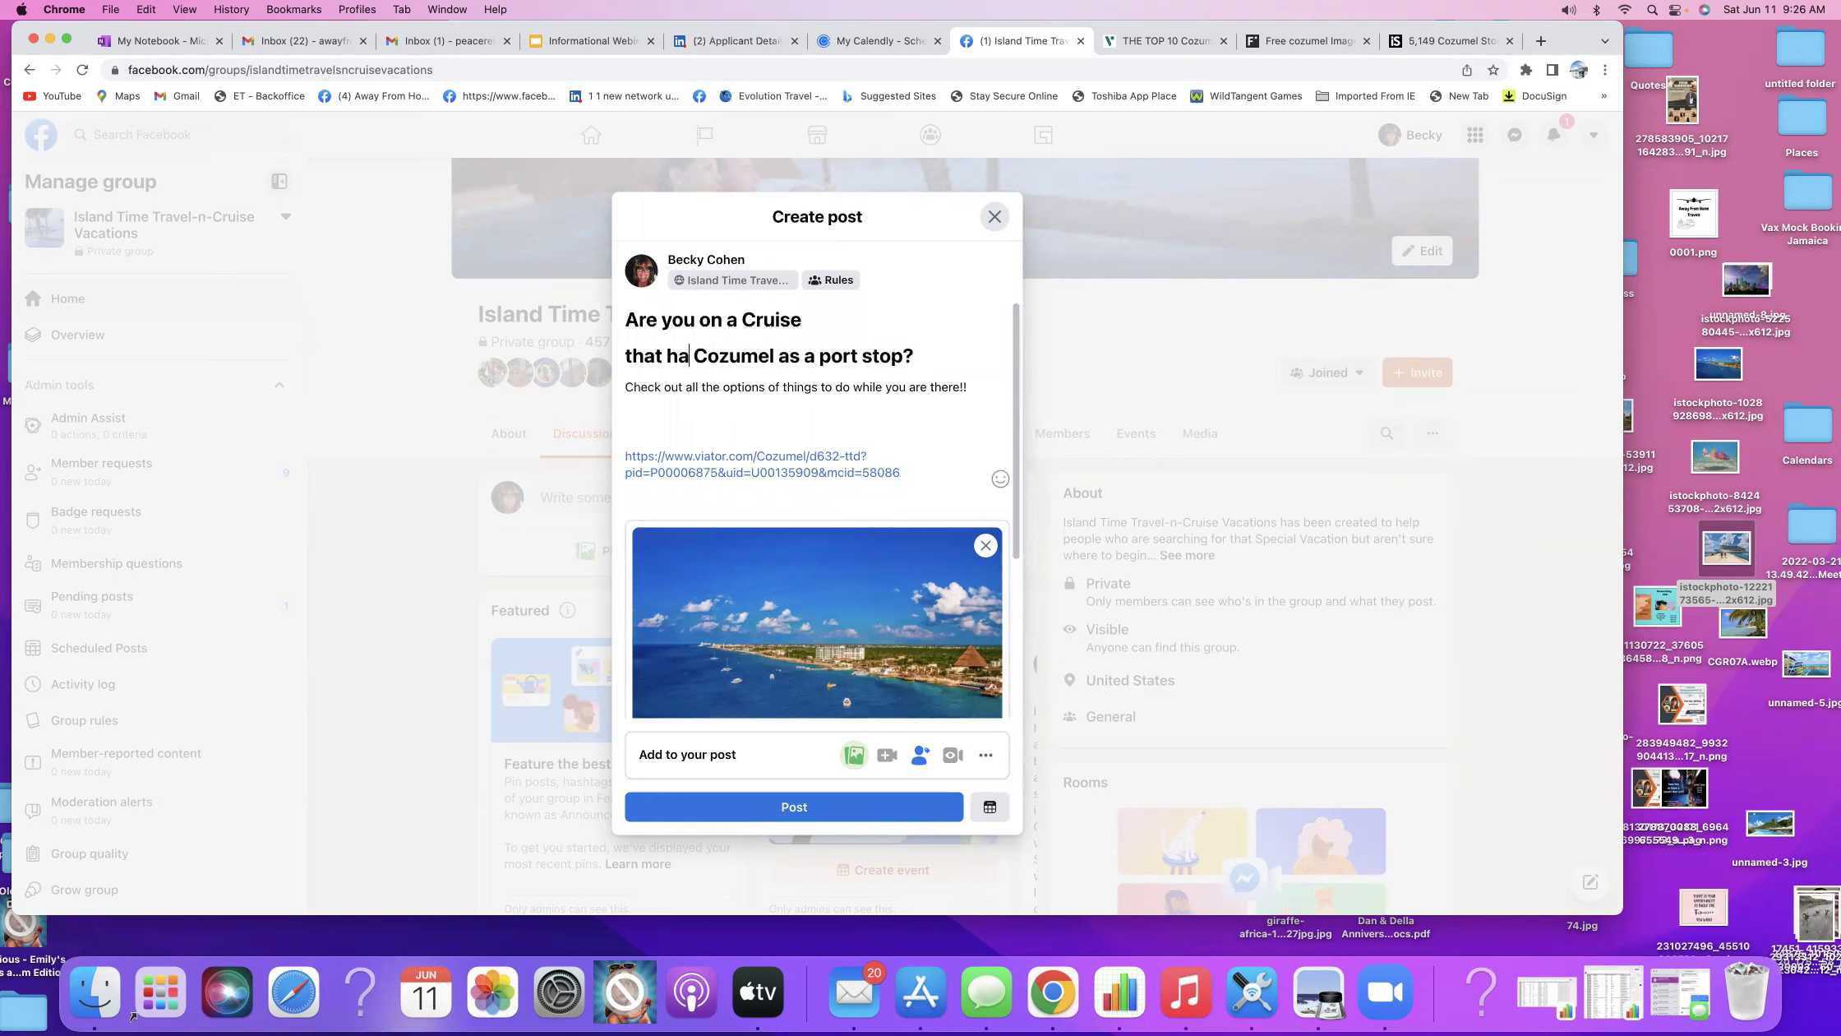
key(BackSpace)
key(BackSpace)
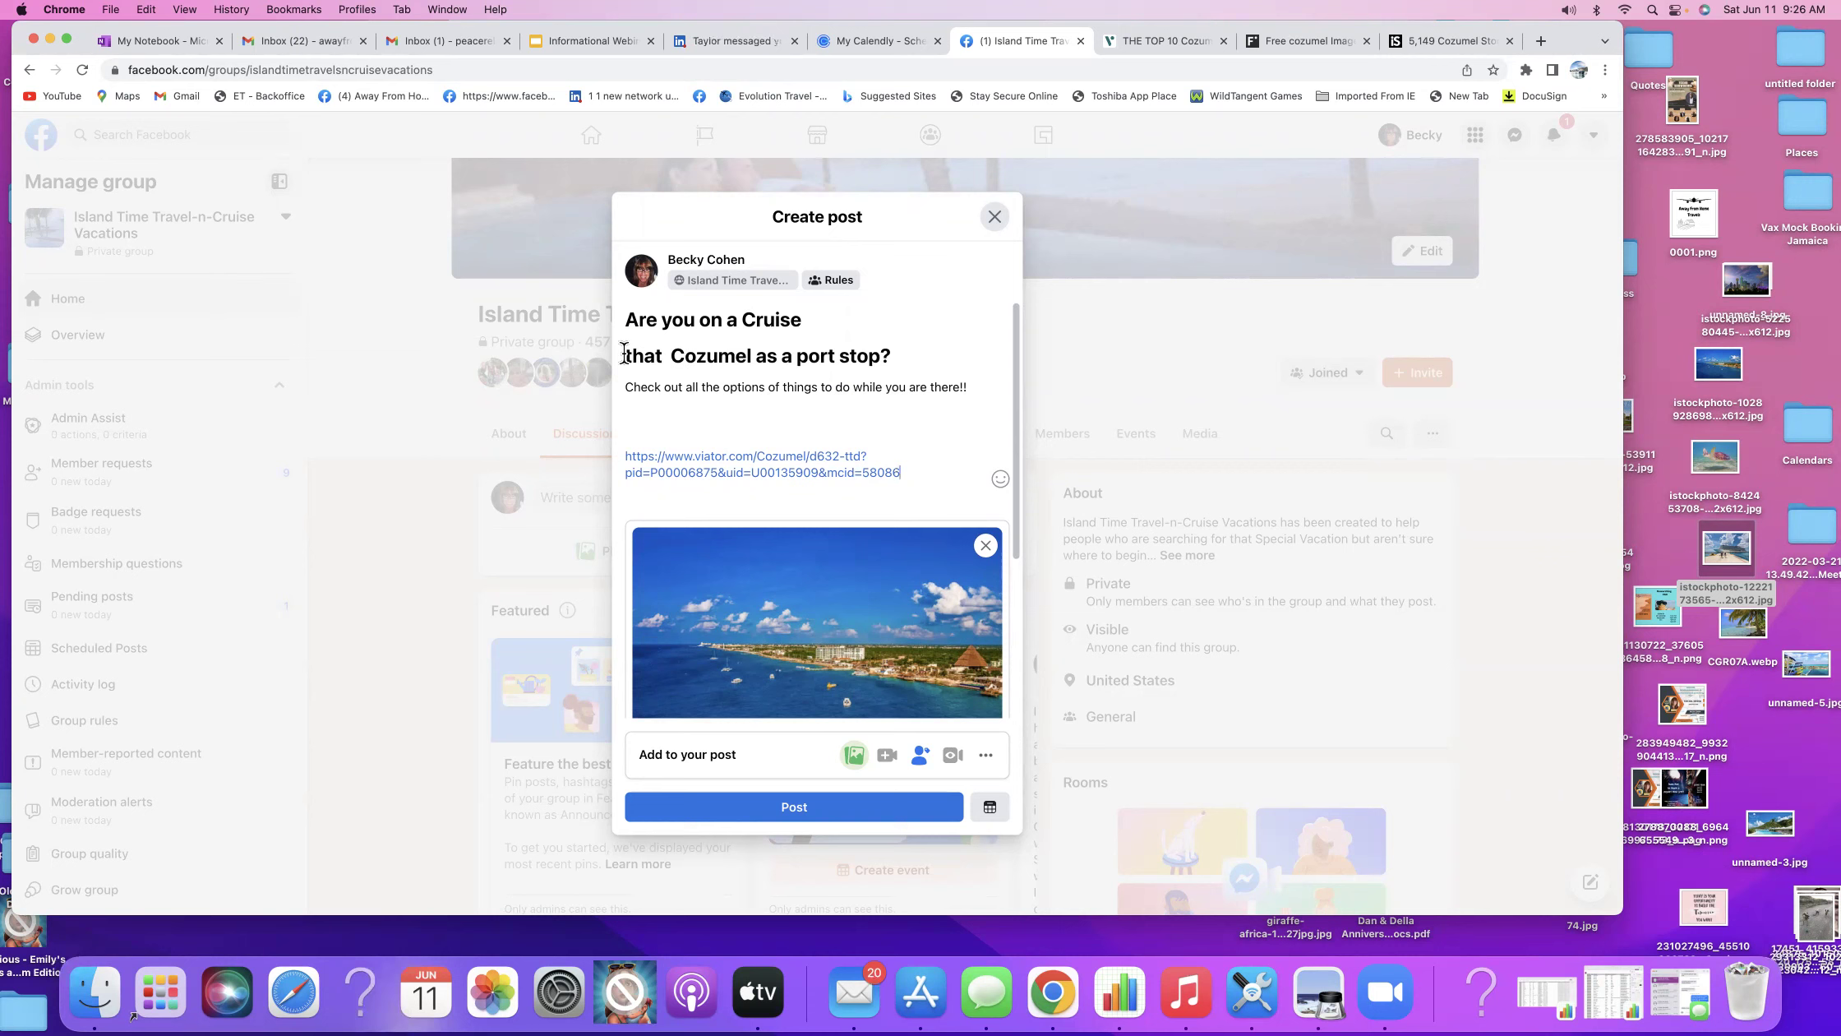
key(BackSpace)
drag(662, 356, 596, 353)
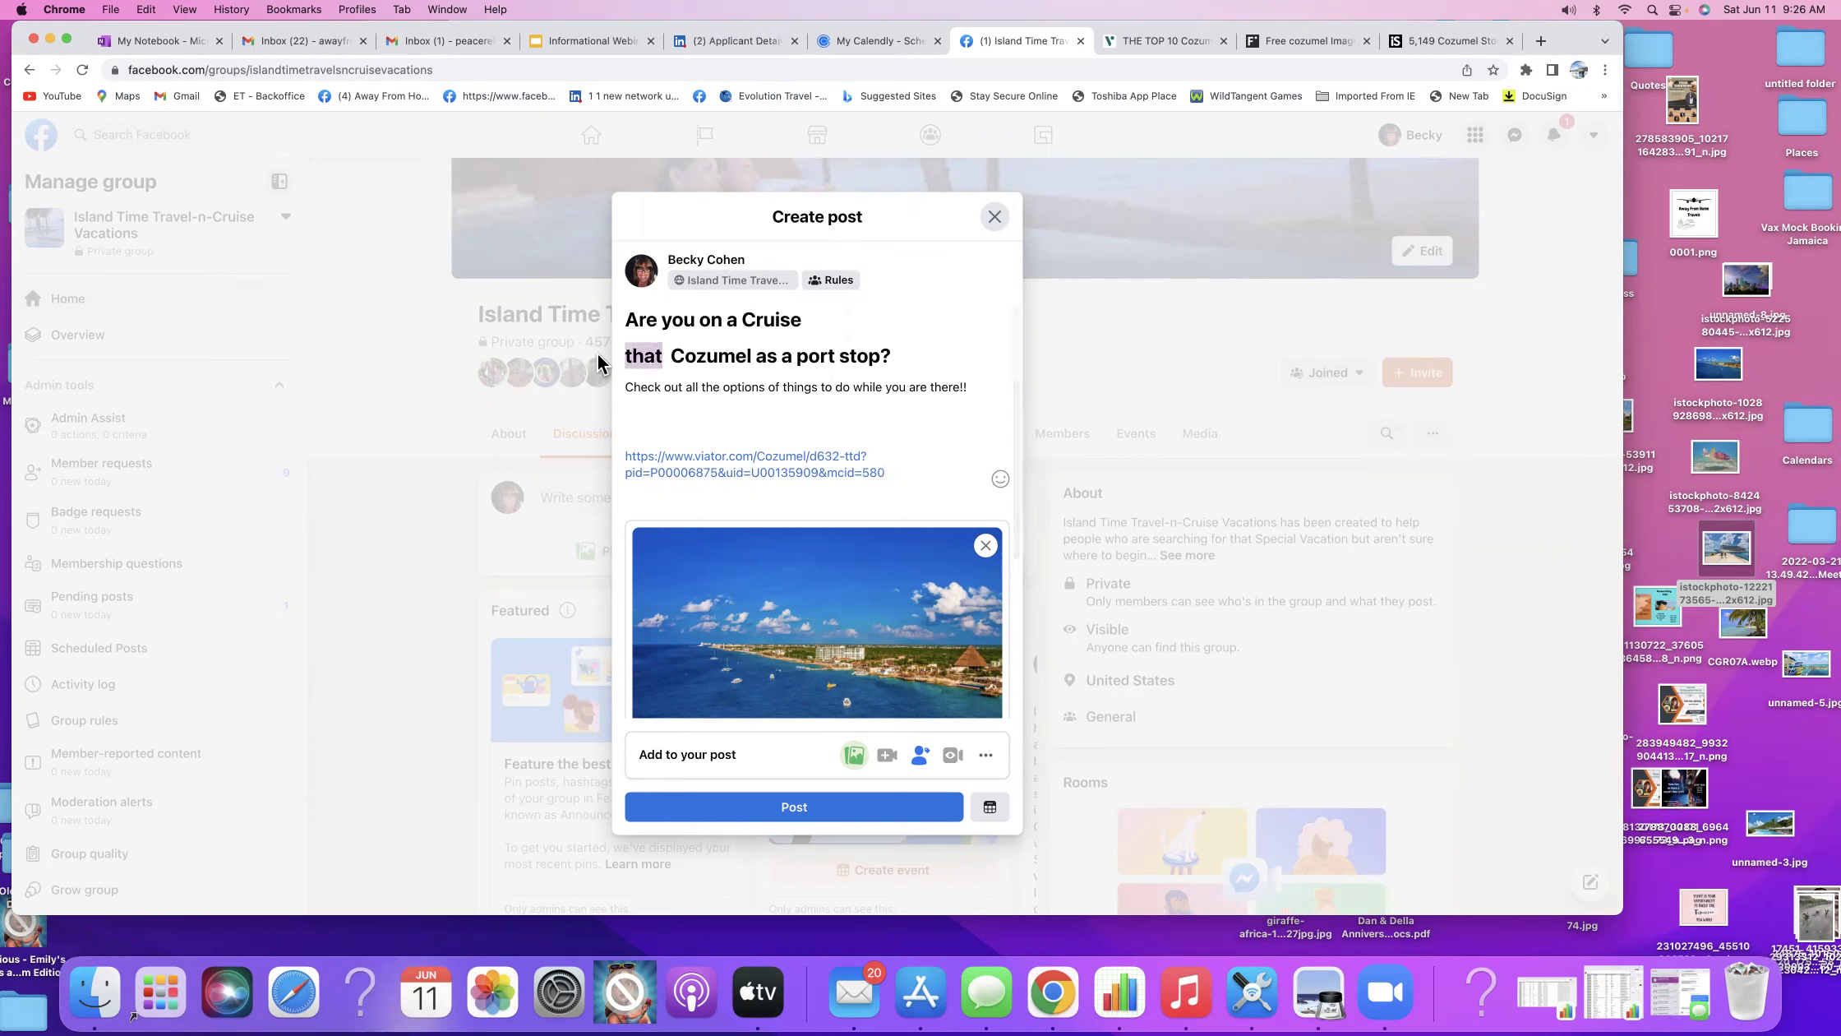
key(BackSpace)
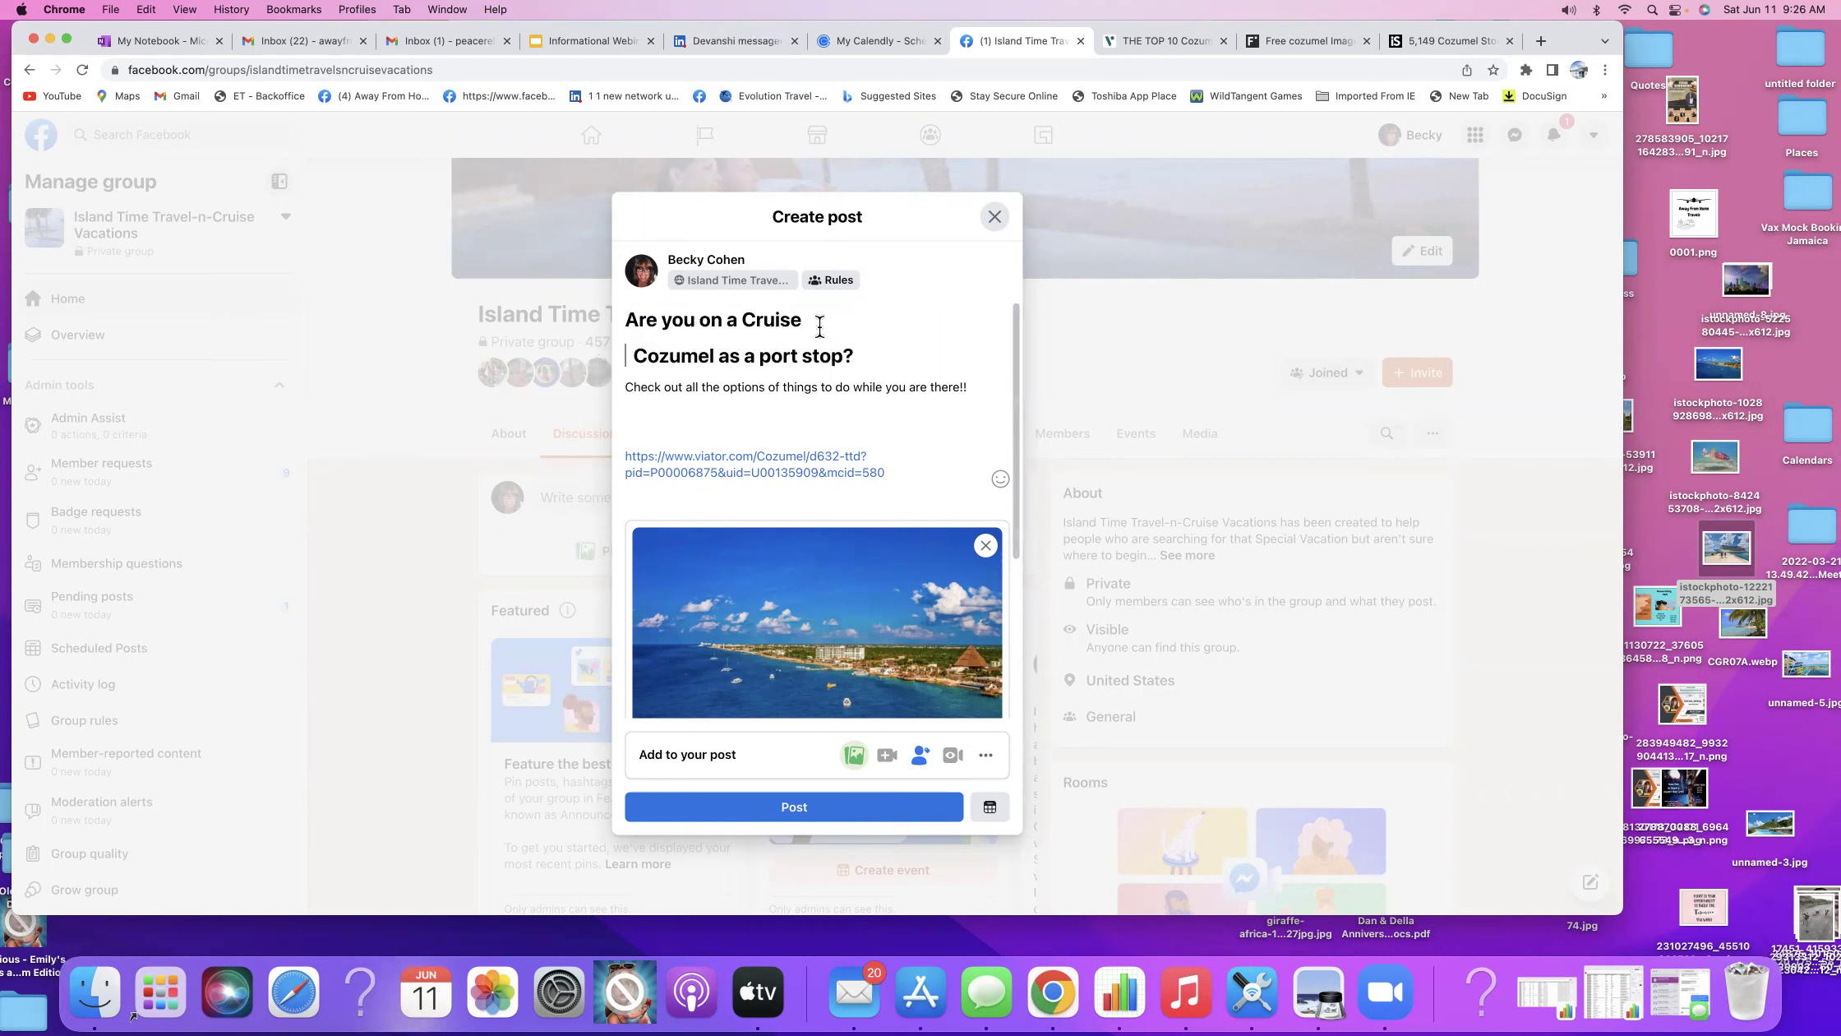
click(820, 327)
text(that has)
Indent both heading lines with leading spaces, setting the Cozumel line further in than the first.
click(633, 351)
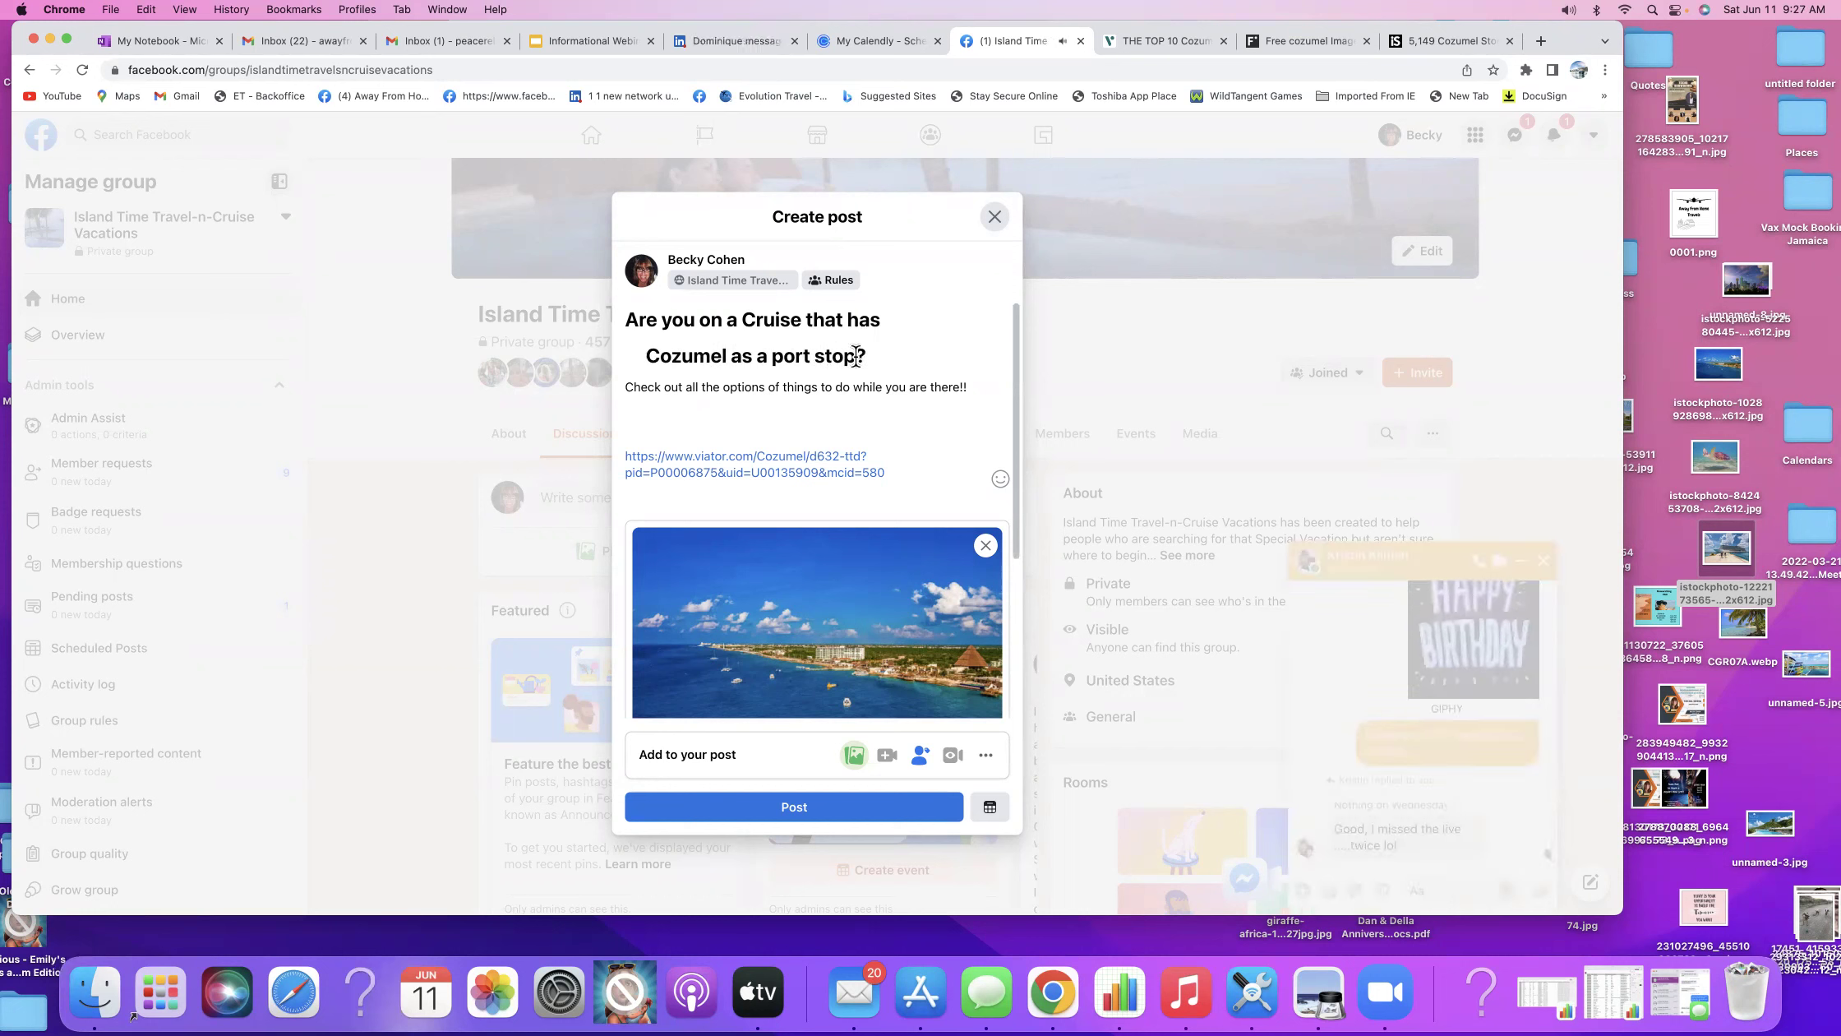
click(627, 319)
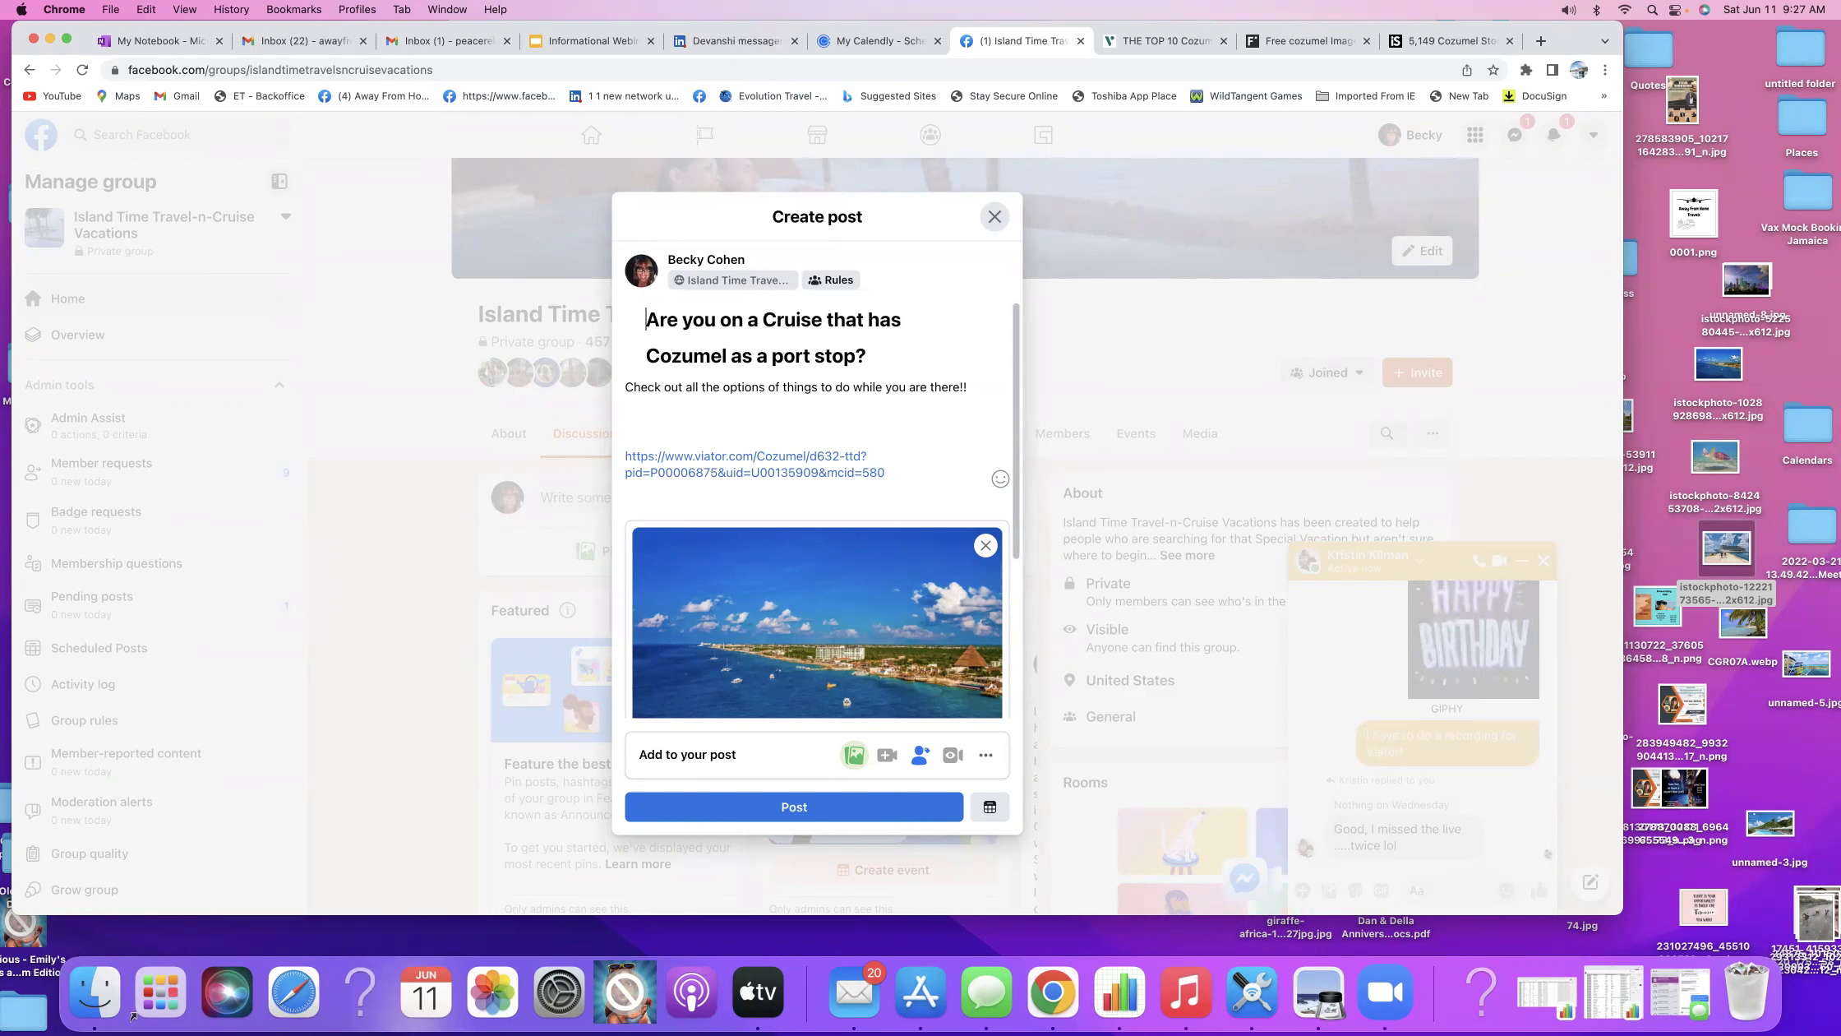
click(651, 355)
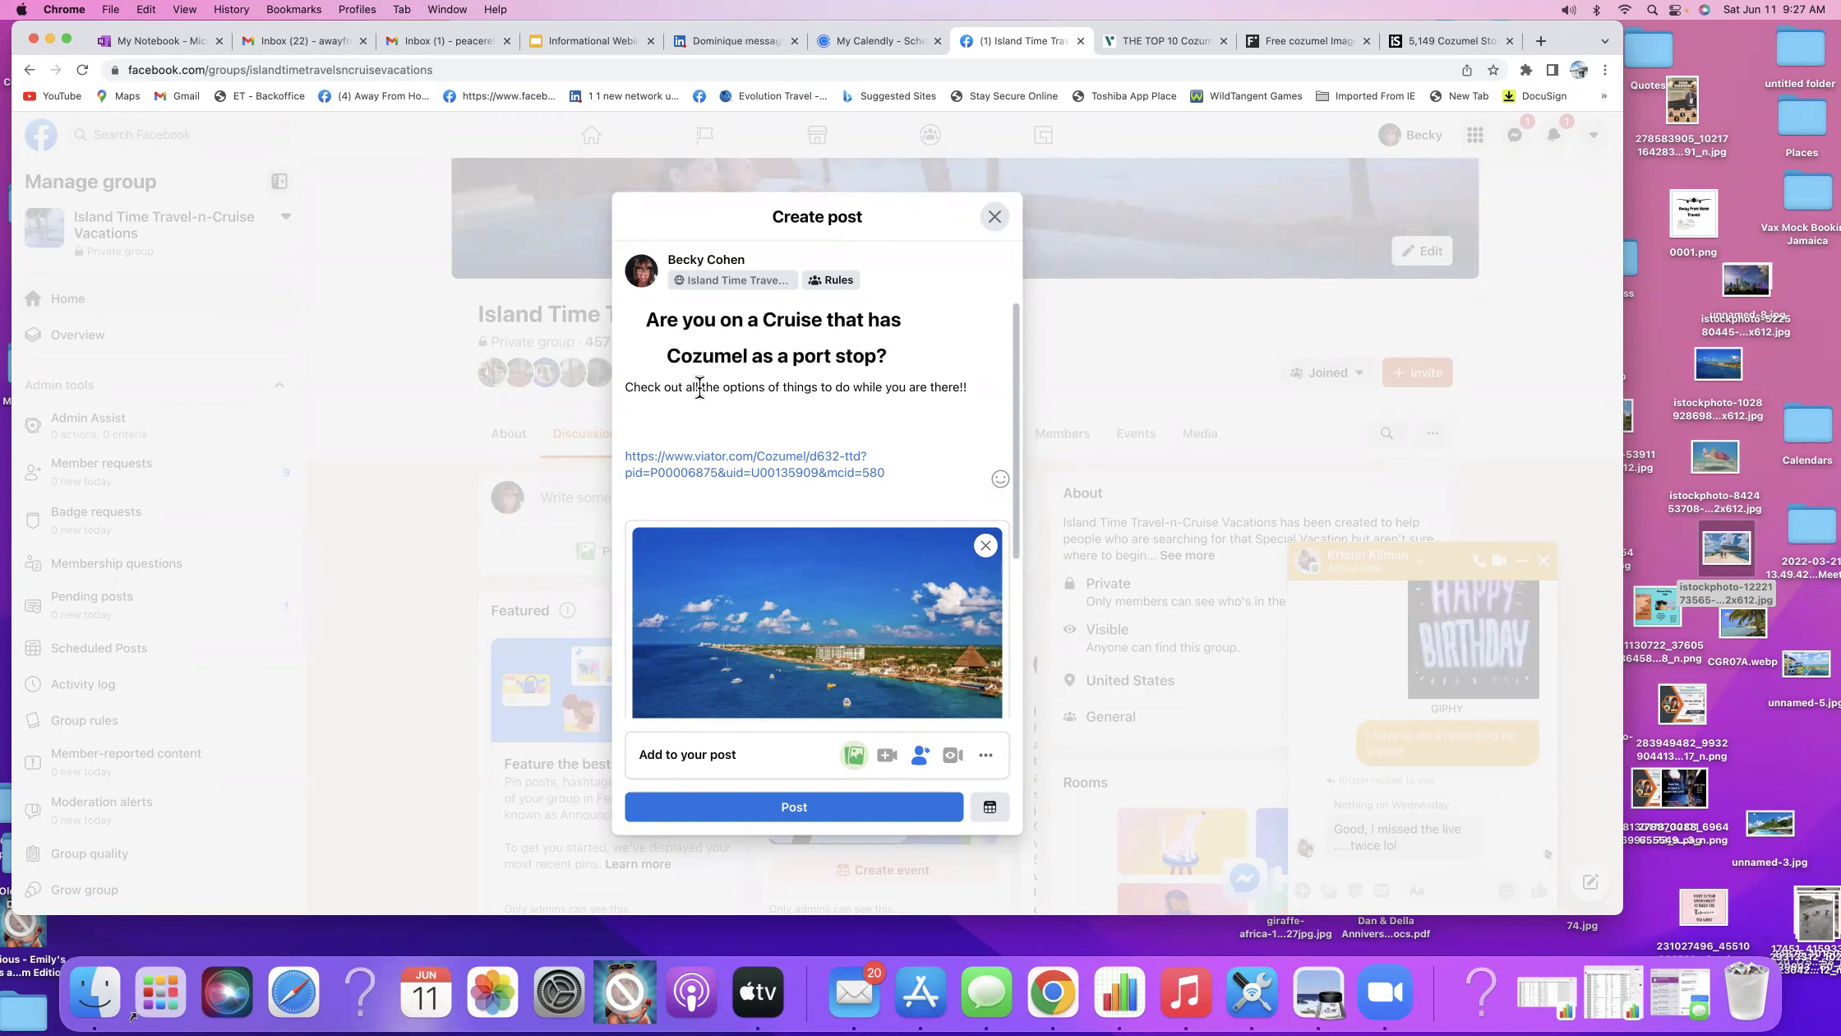
Make the line "Check out all the options of things to do while you are there!!" bold.
drag(956, 386, 624, 387)
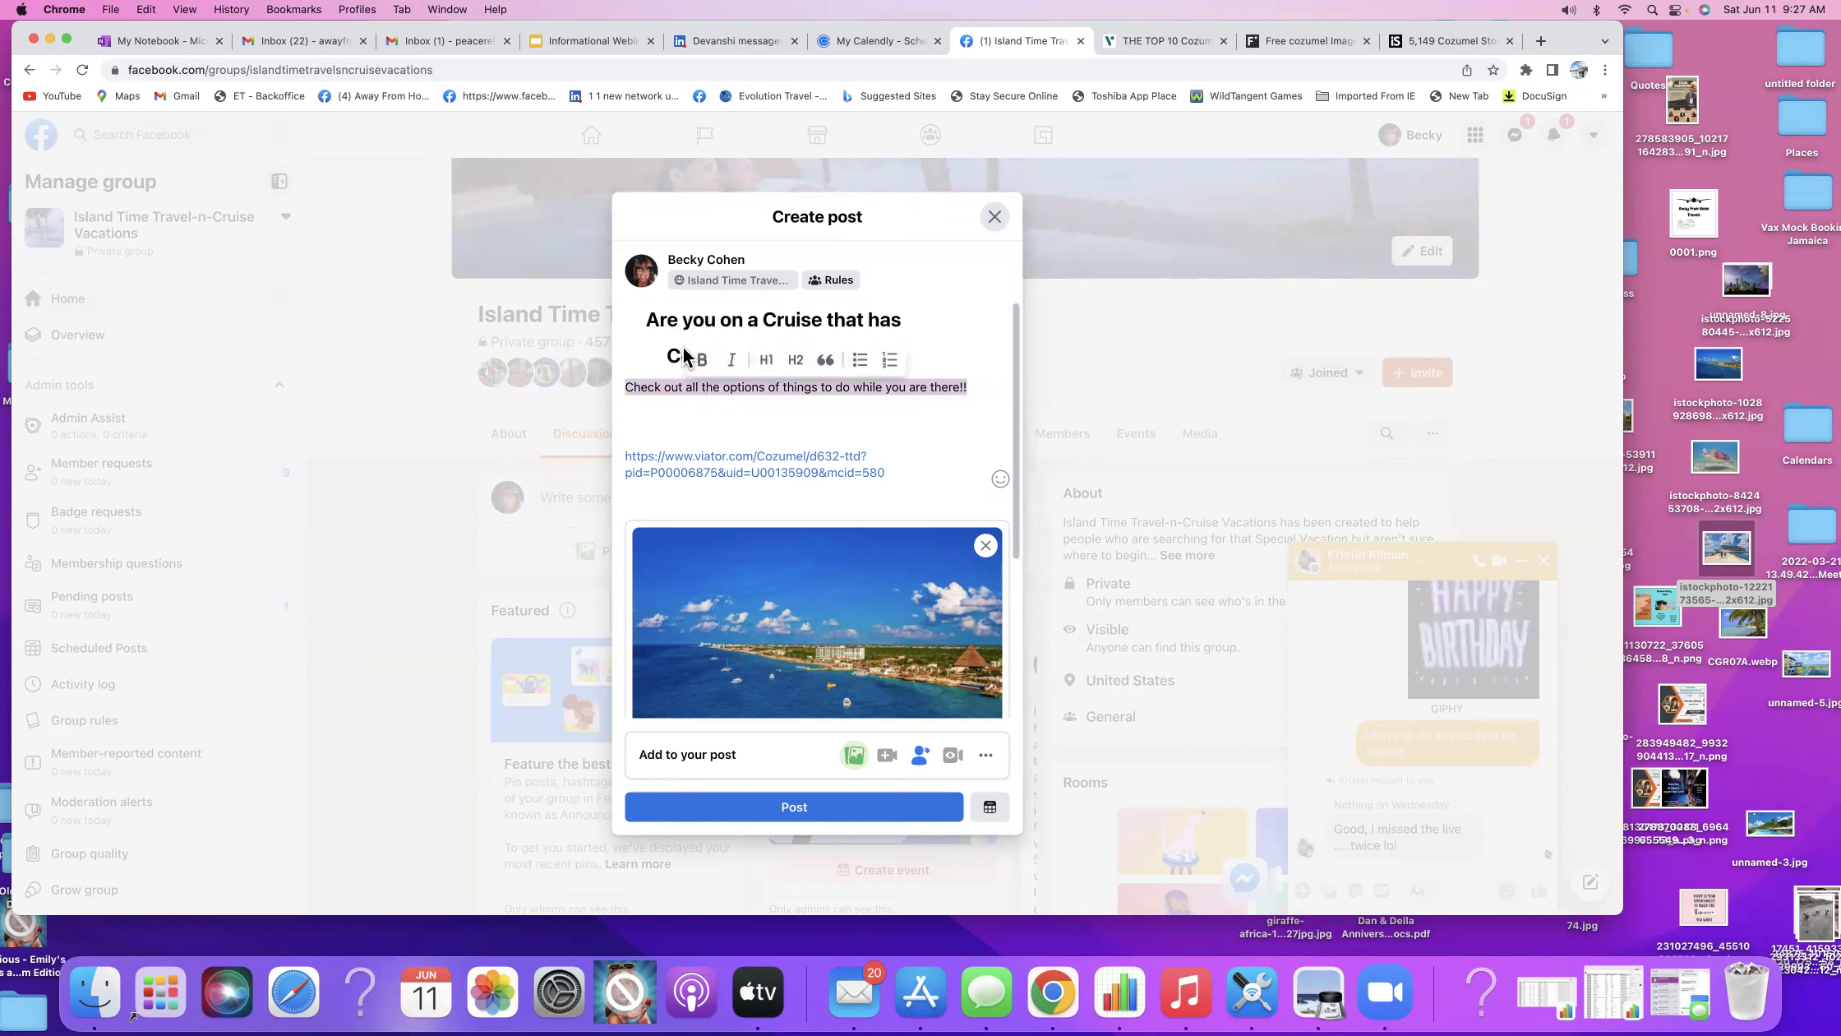
click(704, 359)
click(916, 419)
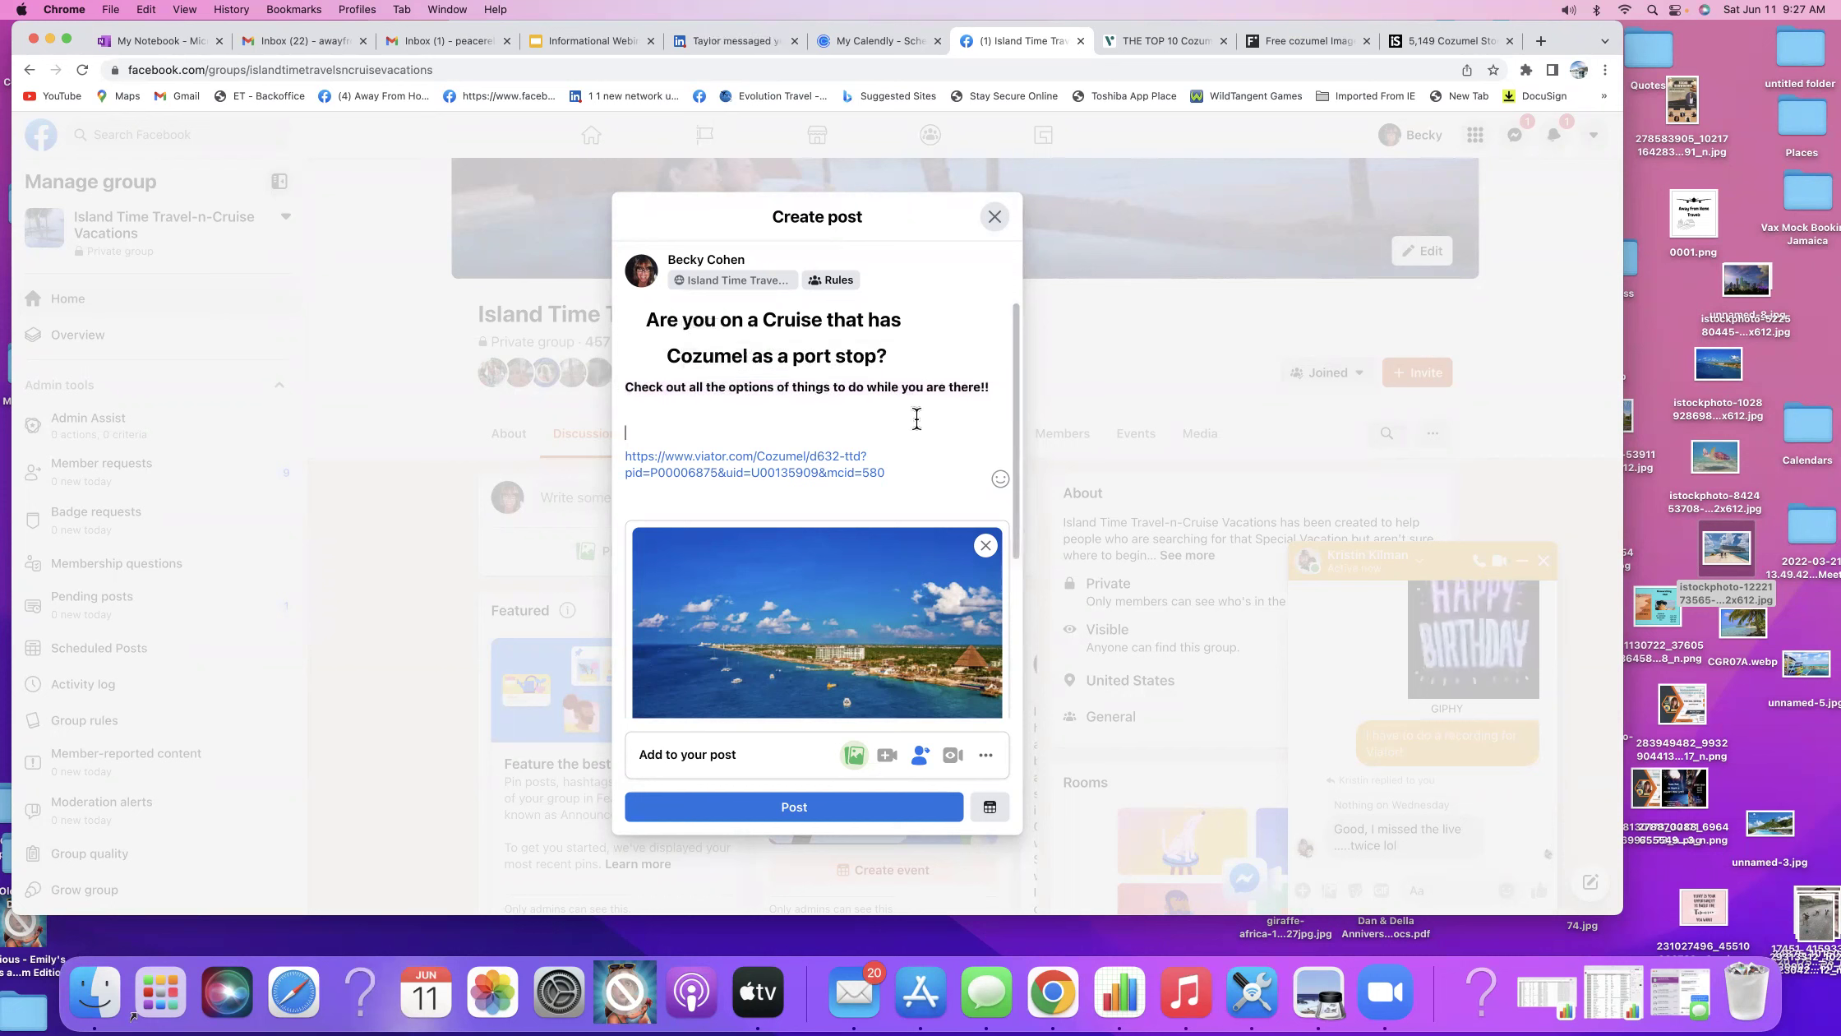
Add the line "Click the link below." above the Viator link and publish the post to the group.
click(625, 409)
text(Click the li)
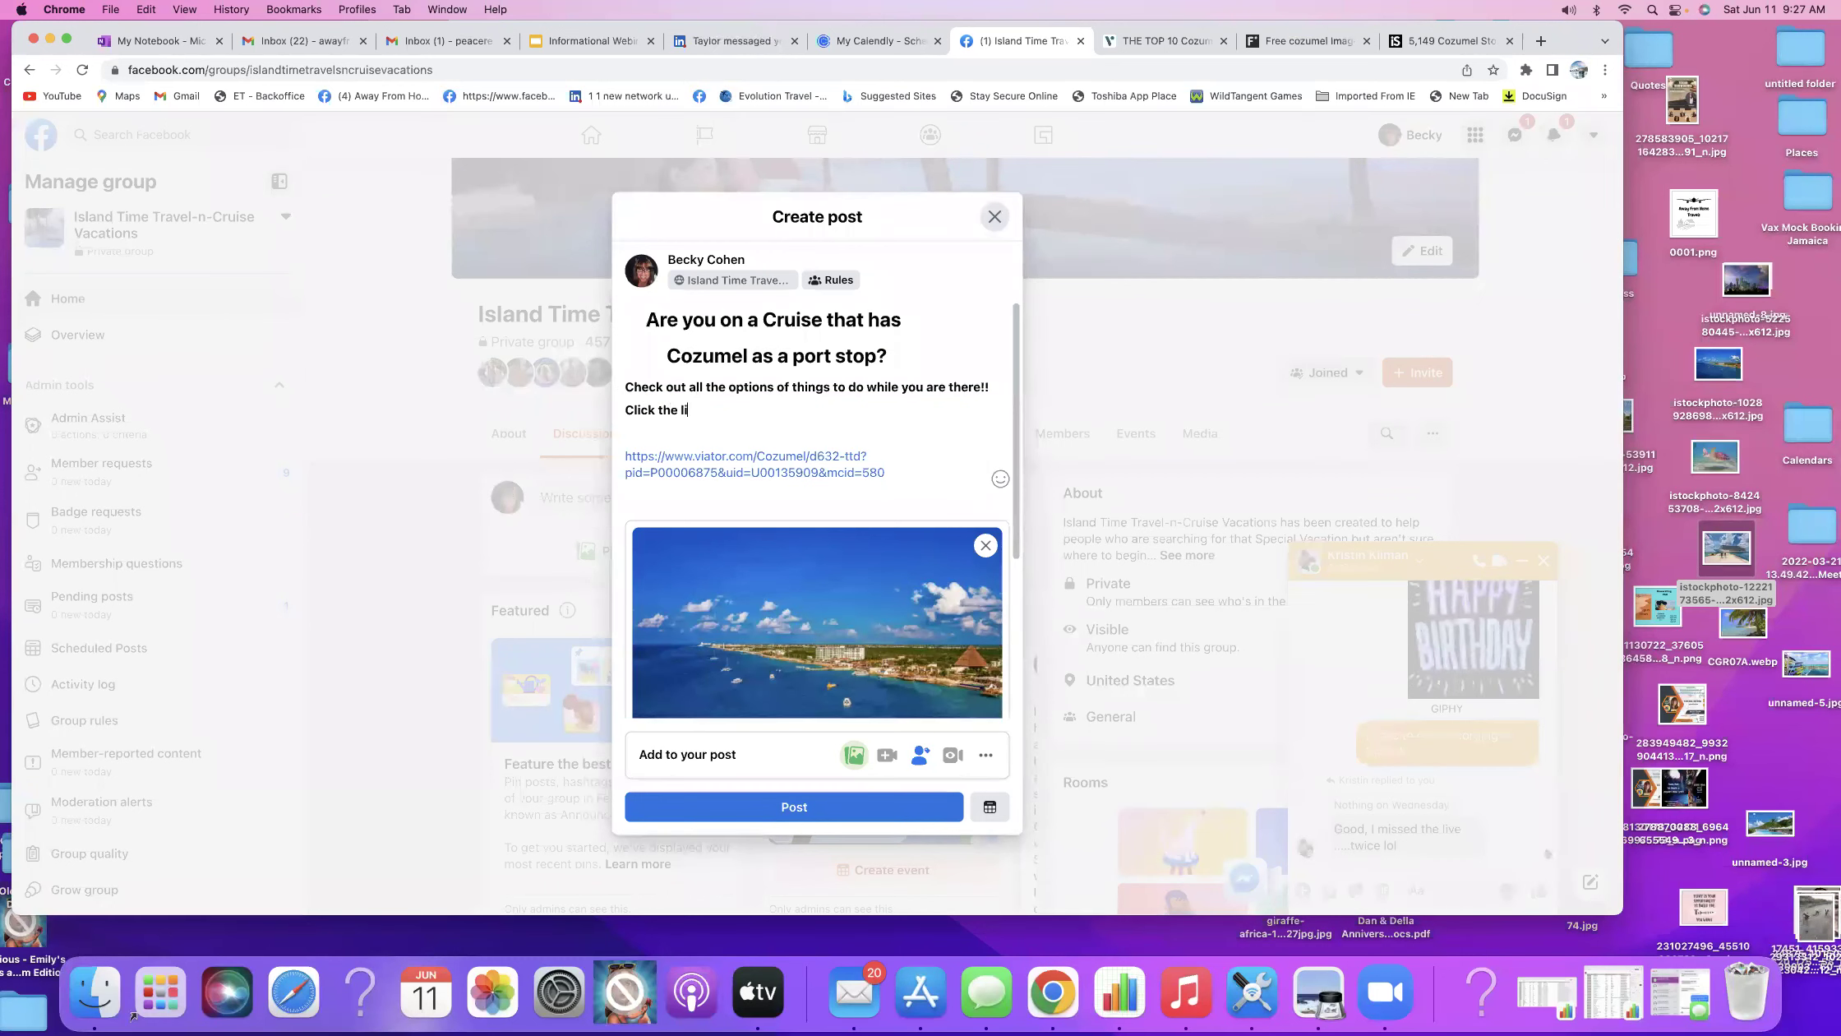
text(nk below.)
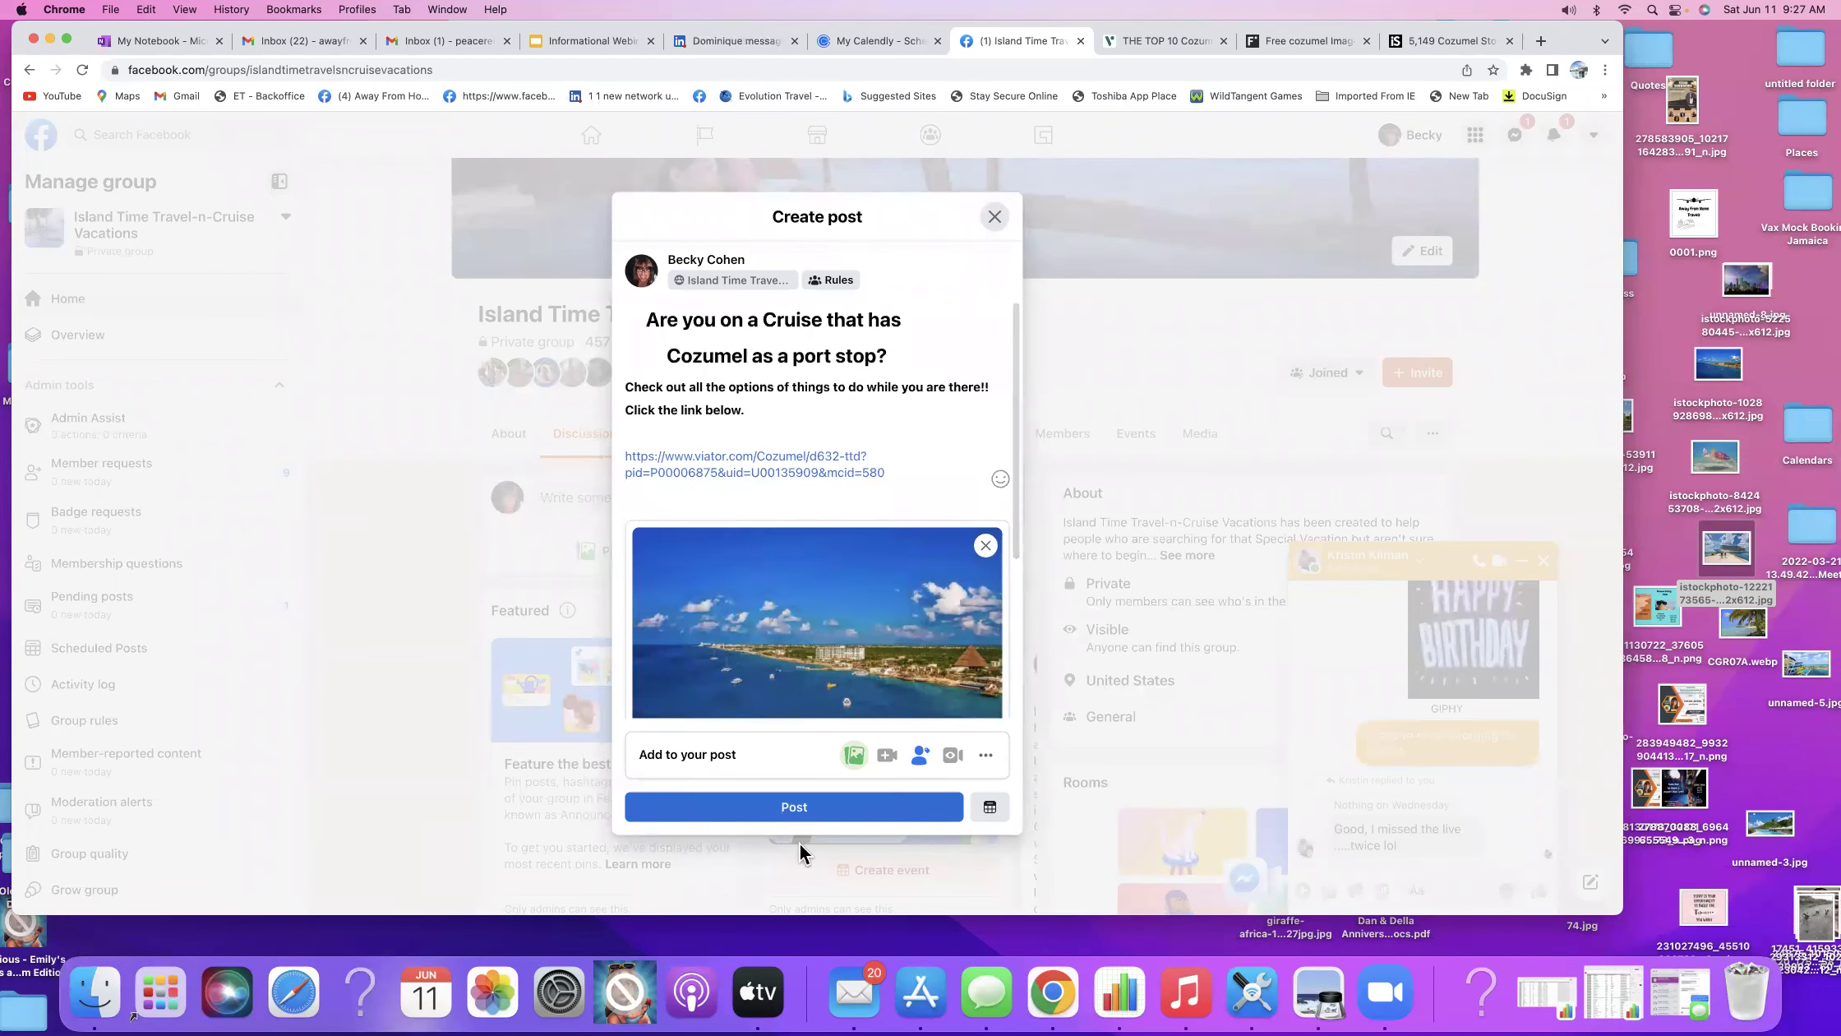
click(791, 803)
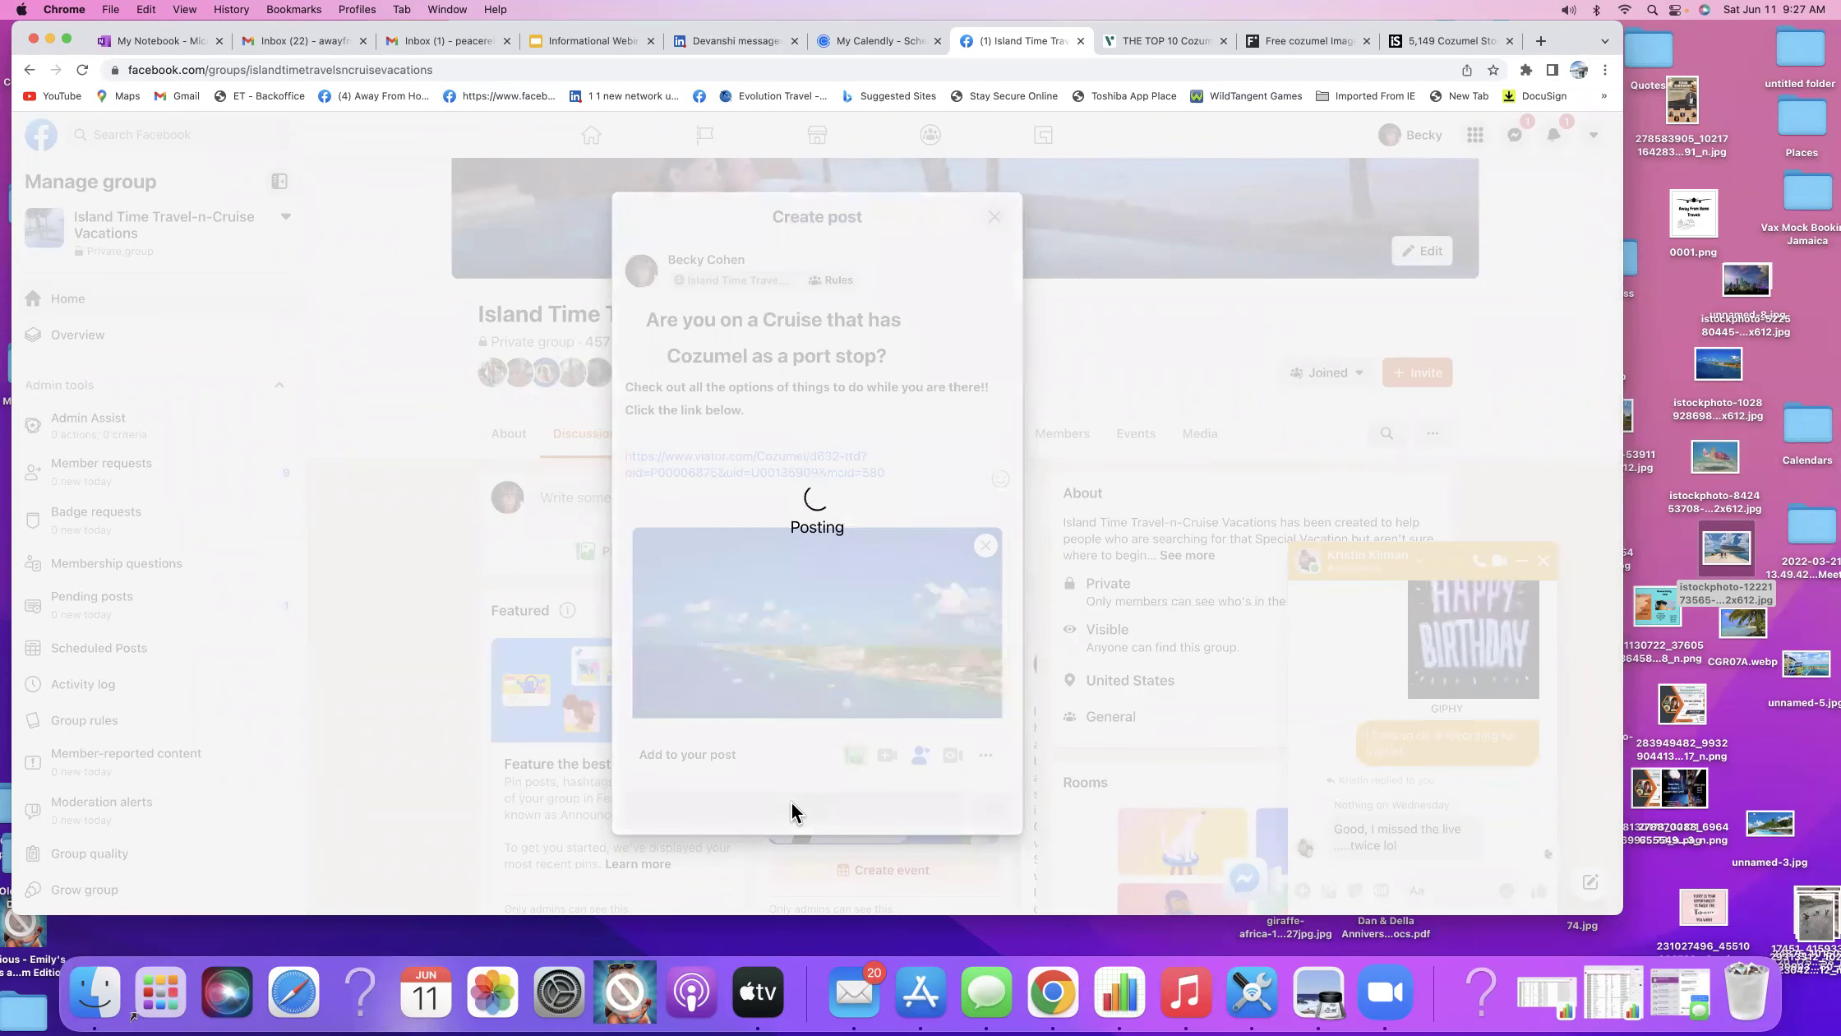
Find the new Cozumel post in the group feed, expand its full text and review the link and photos.
scroll(740, 797, down, 5)
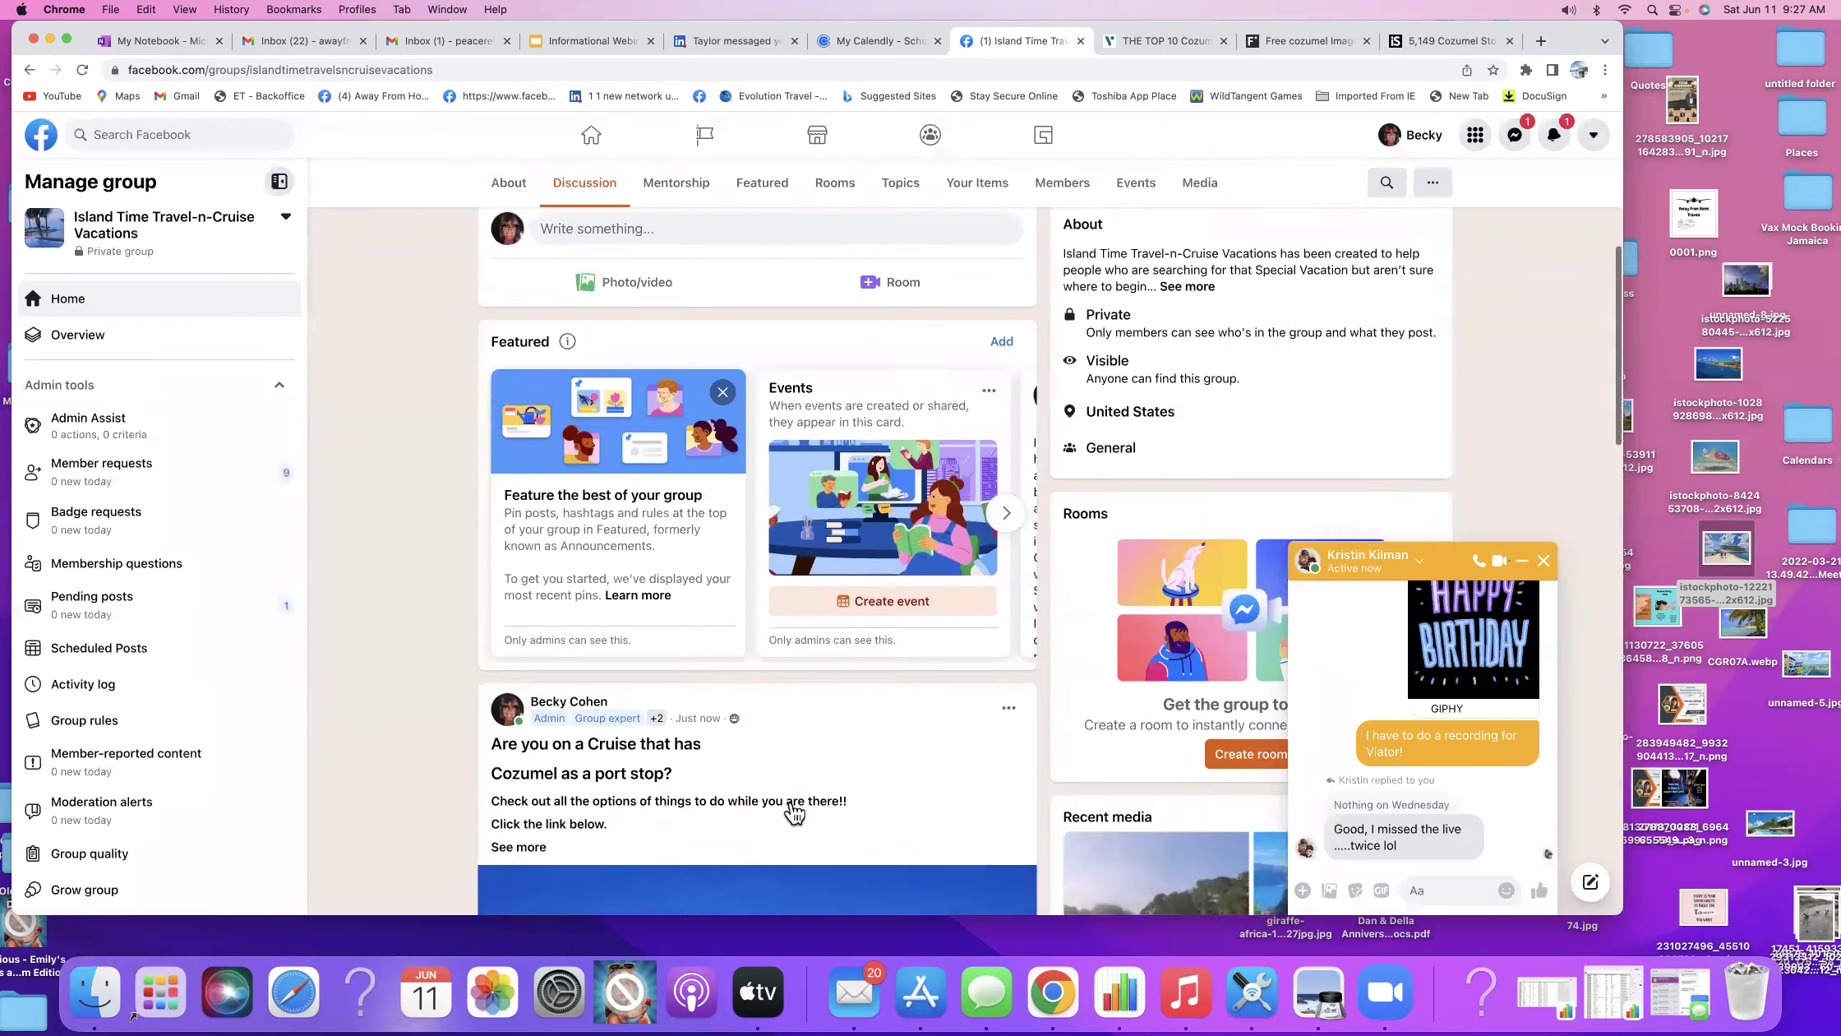
scroll(720, 793, down, 5)
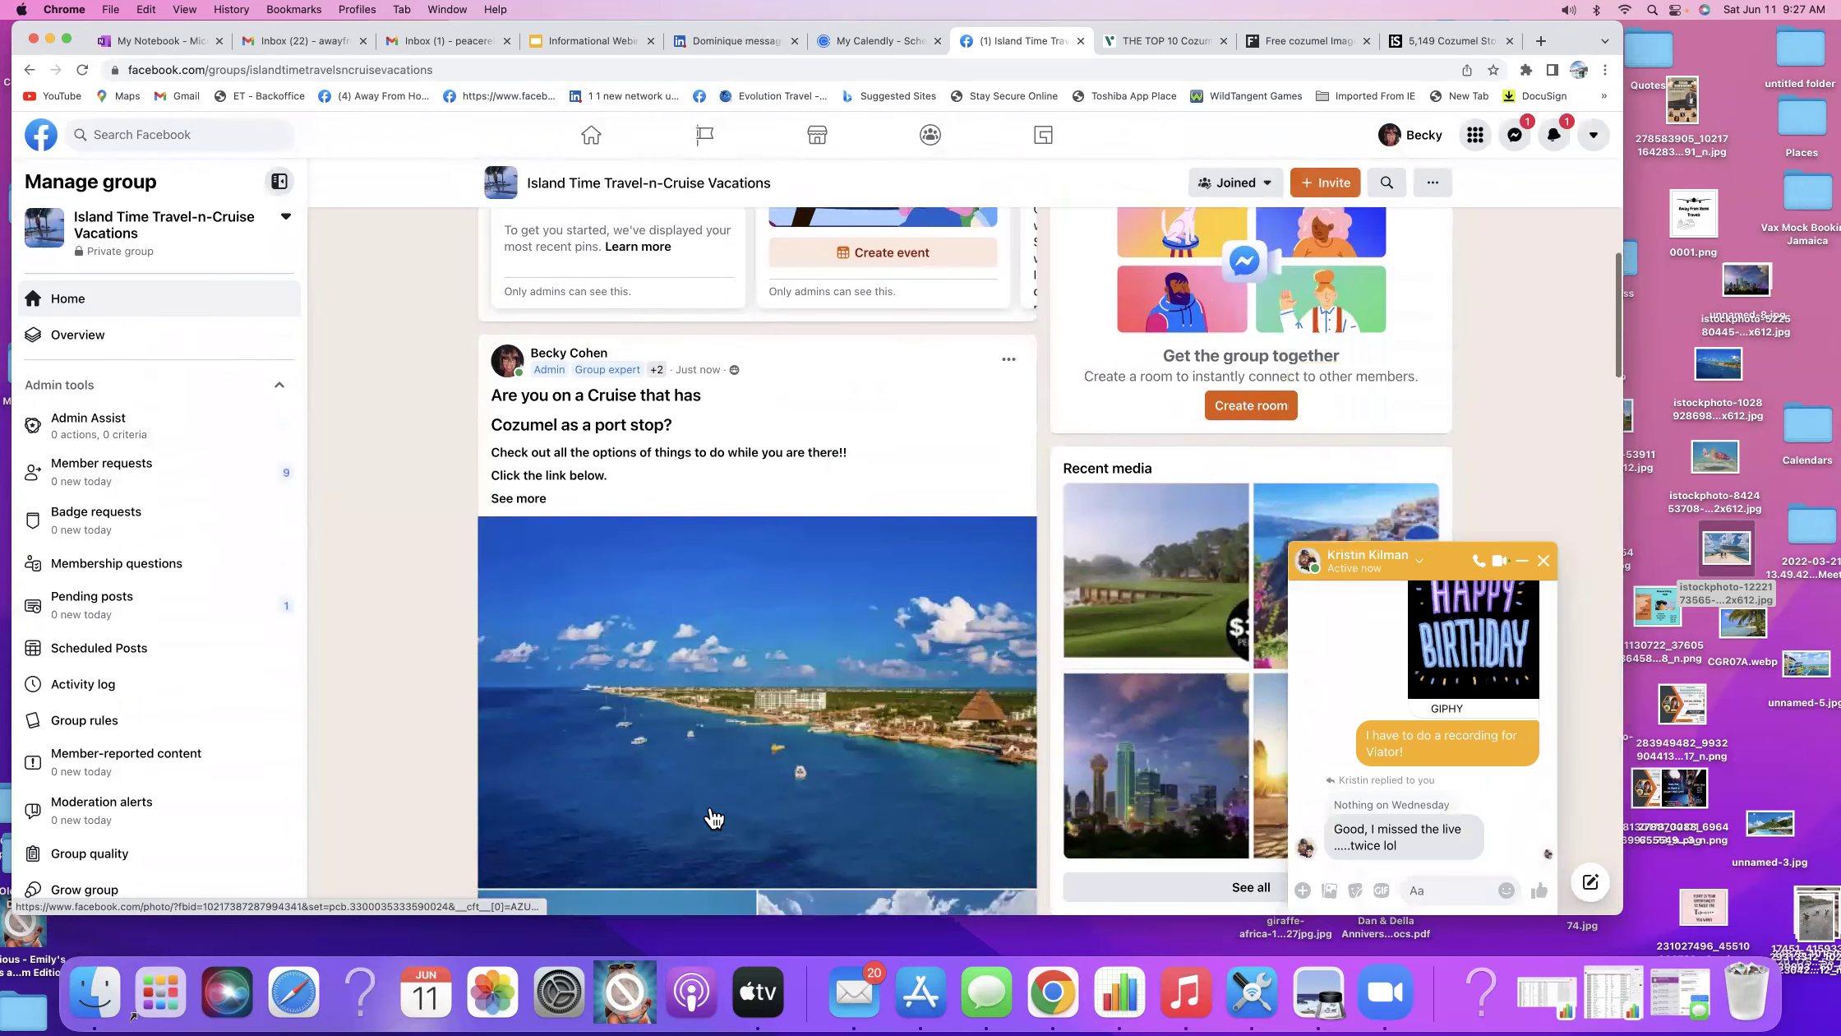
scroll(713, 816, up, 1)
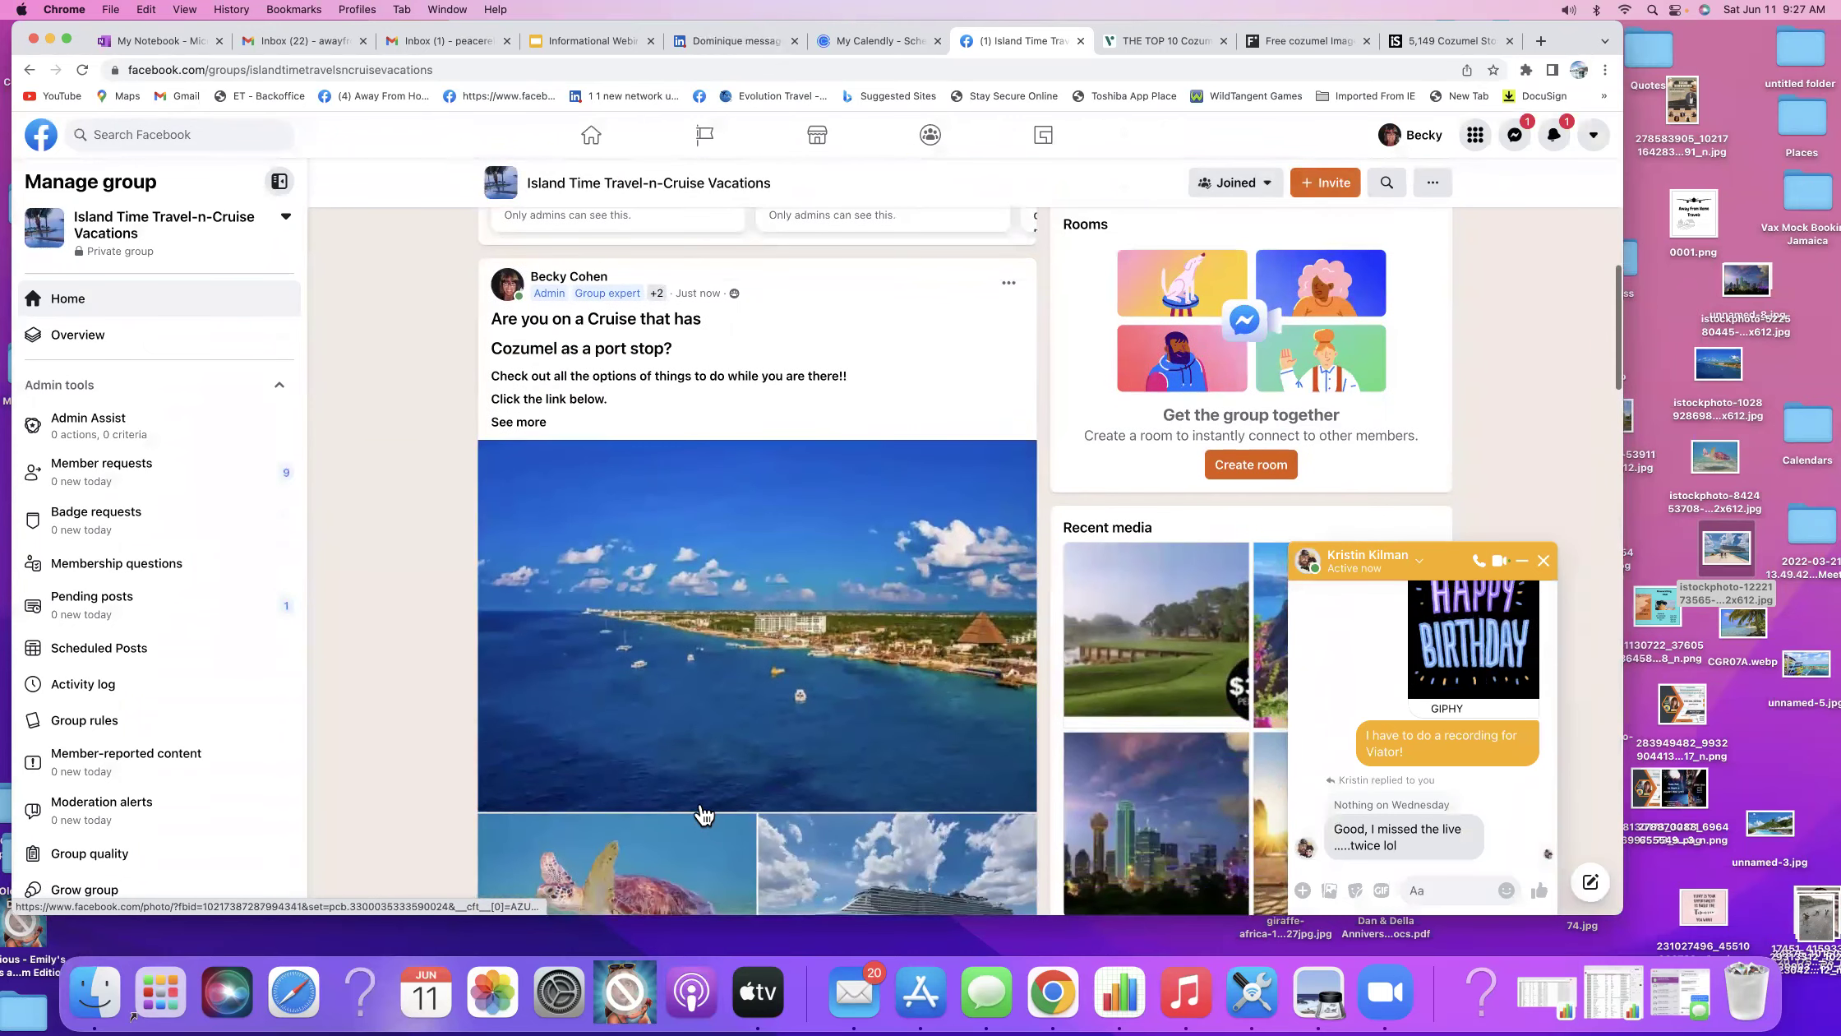
click(524, 424)
scroll(751, 784, down, 3)
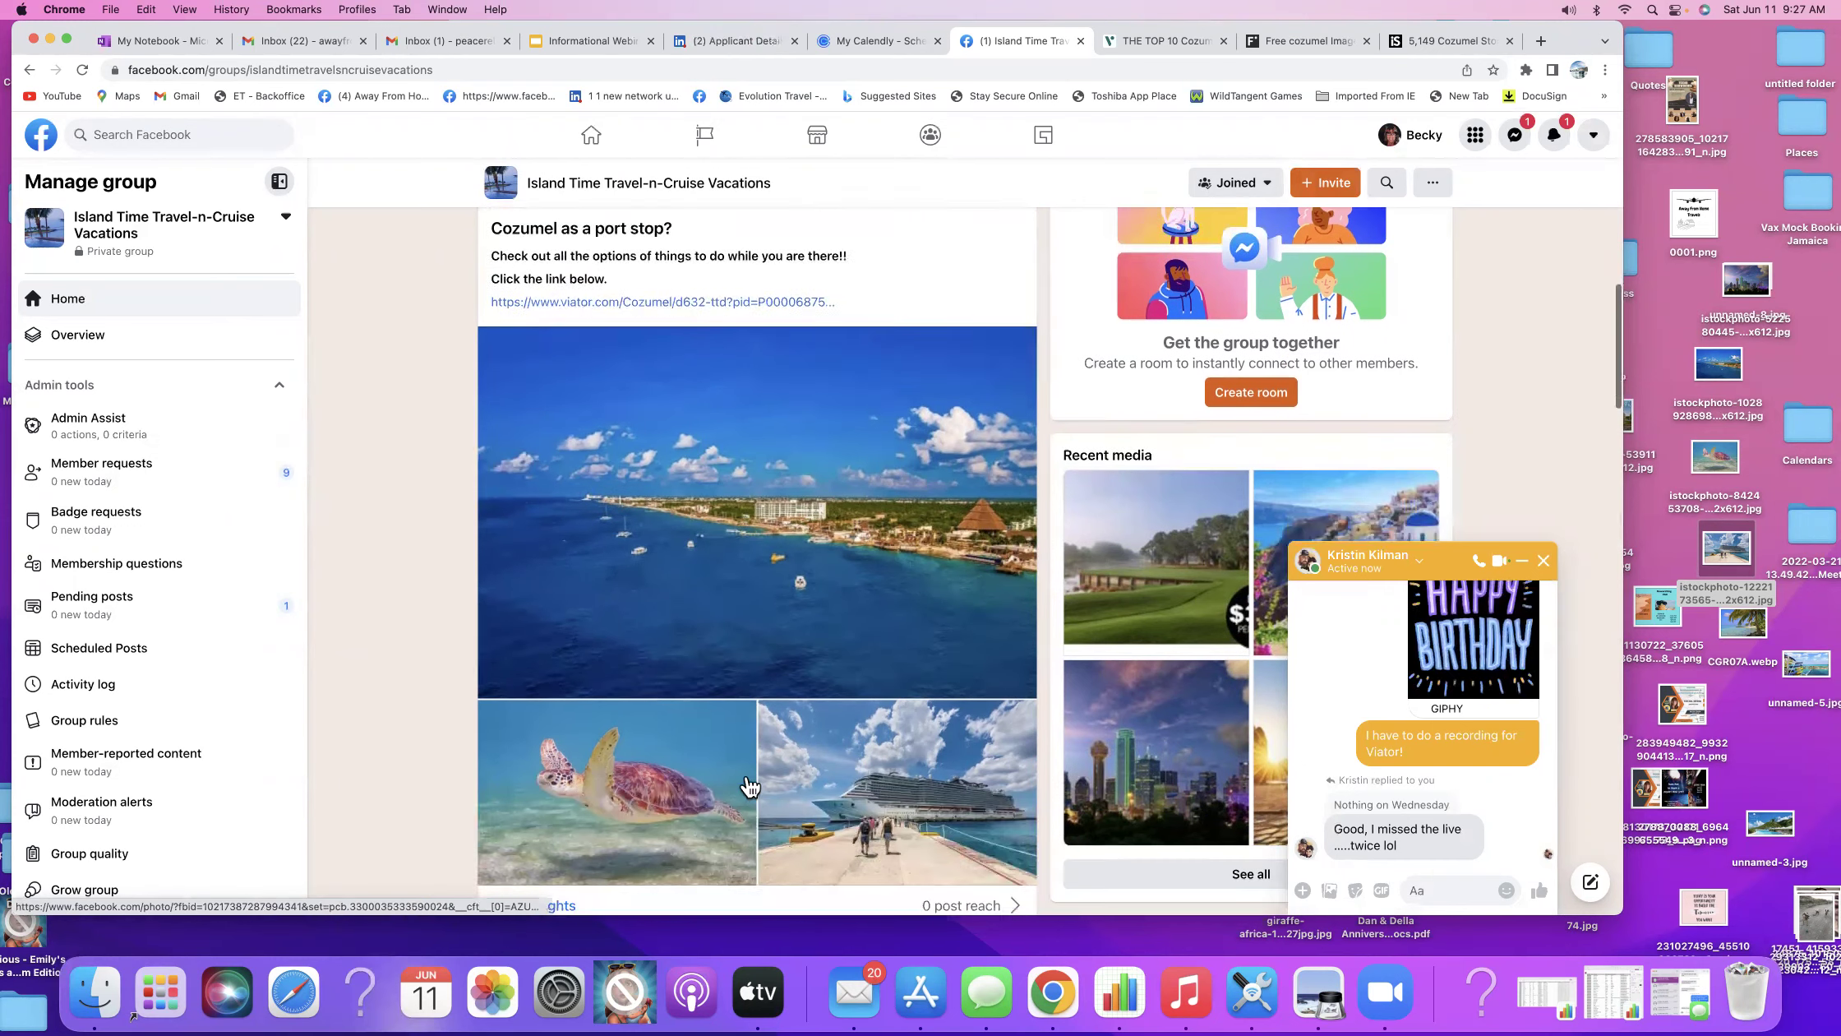
scroll(751, 784, up, 4)
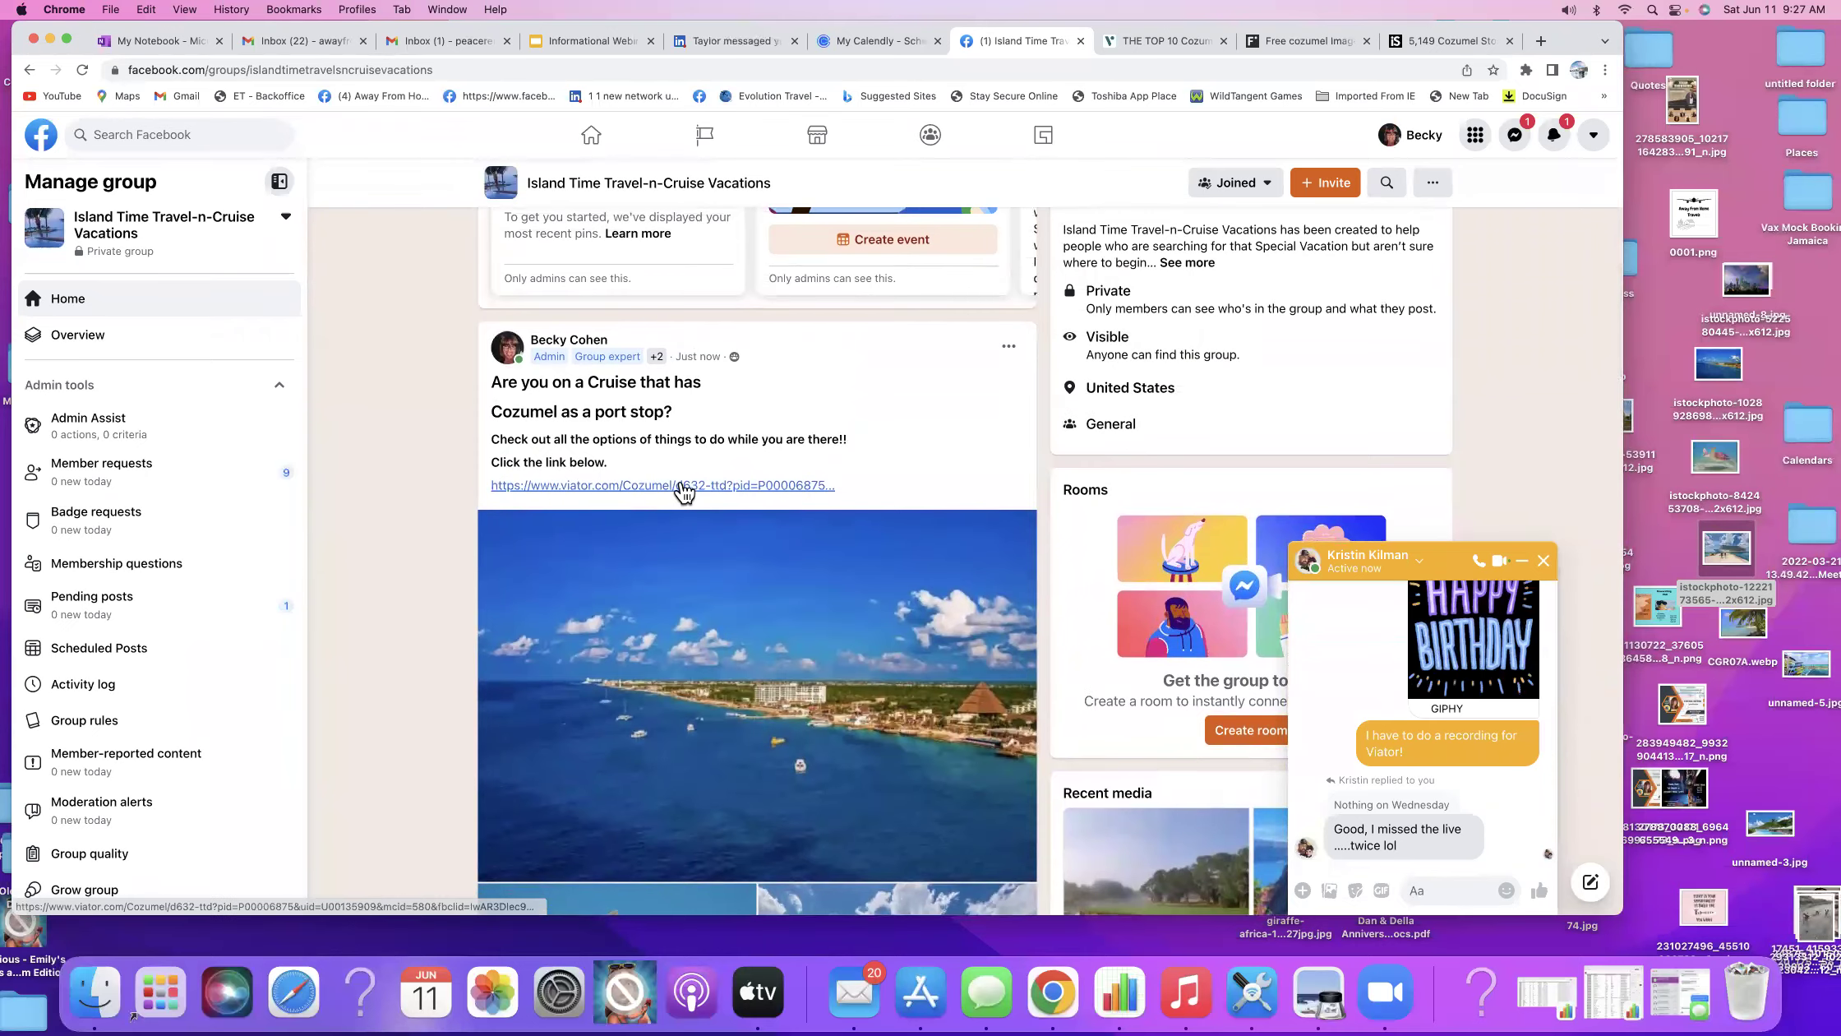
Open the Viator link from the published post and check the agent name and the listed Cozumel tours.
click(683, 486)
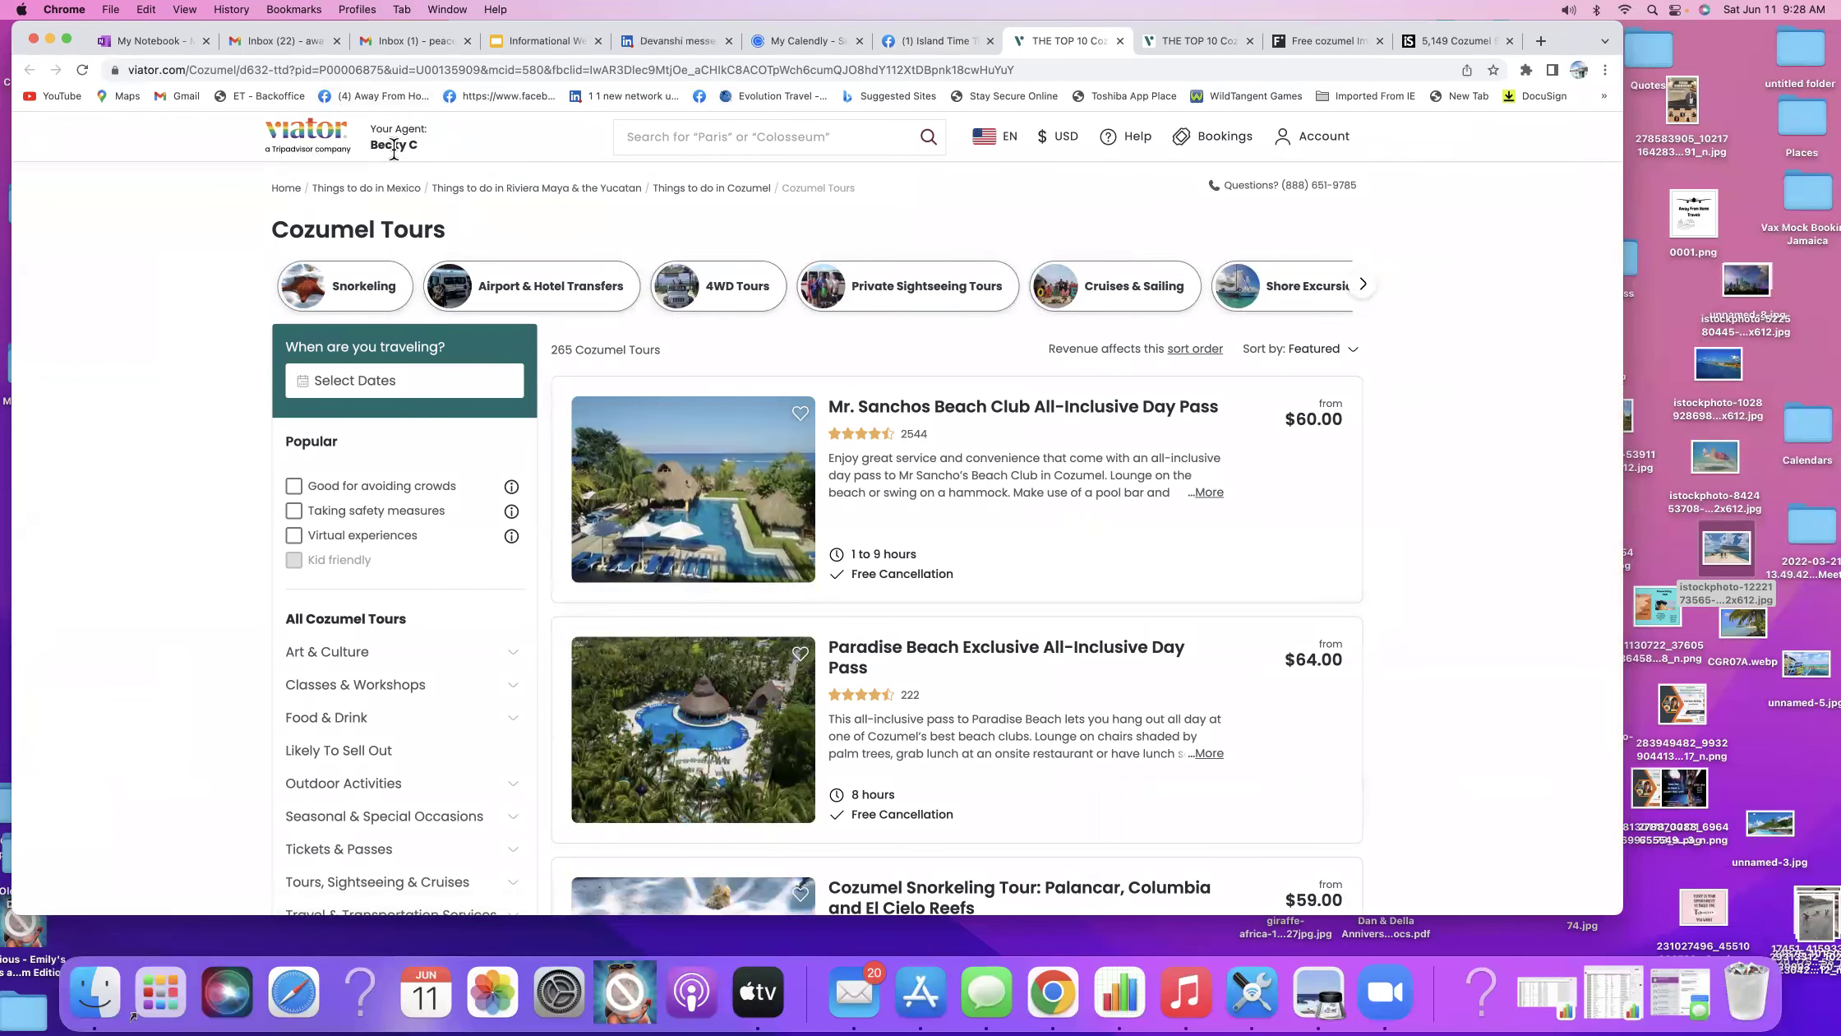
scroll(958, 653, down, 7)
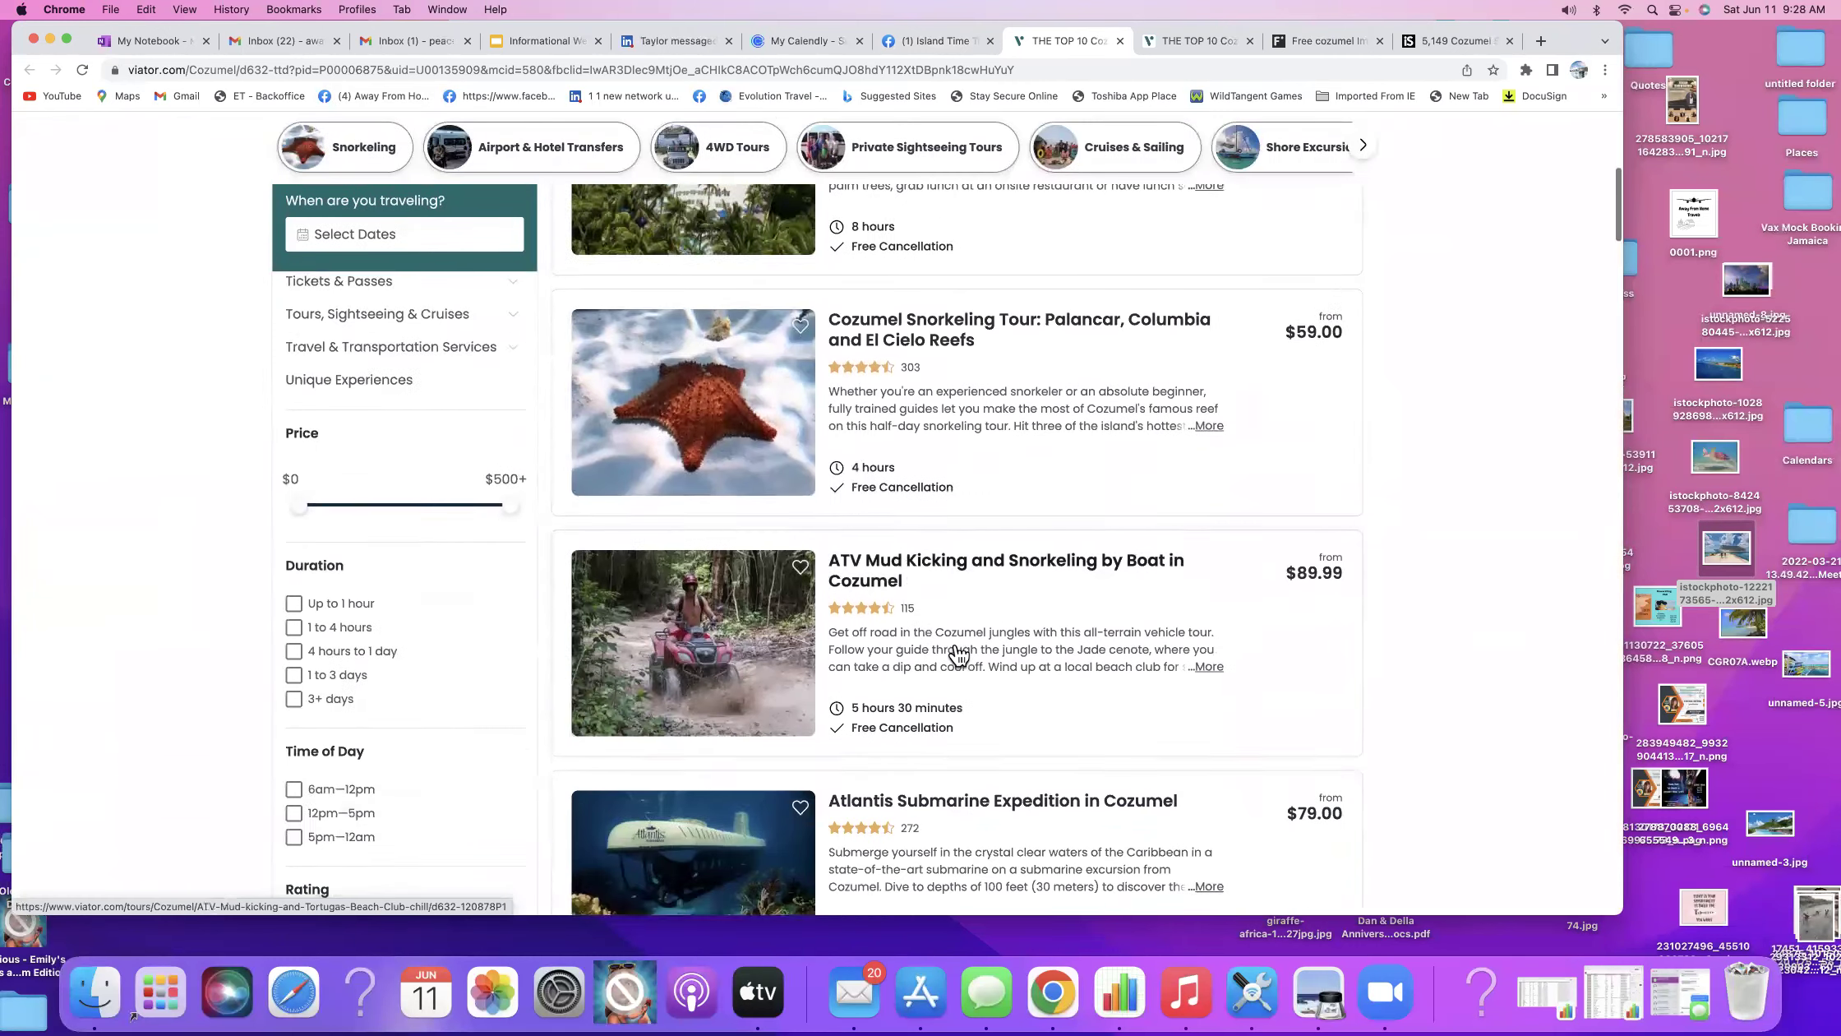
scroll(958, 654, down, 20)
scroll(958, 655, down, 15)
scroll(958, 654, down, 2)
scroll(944, 647, up, 2)
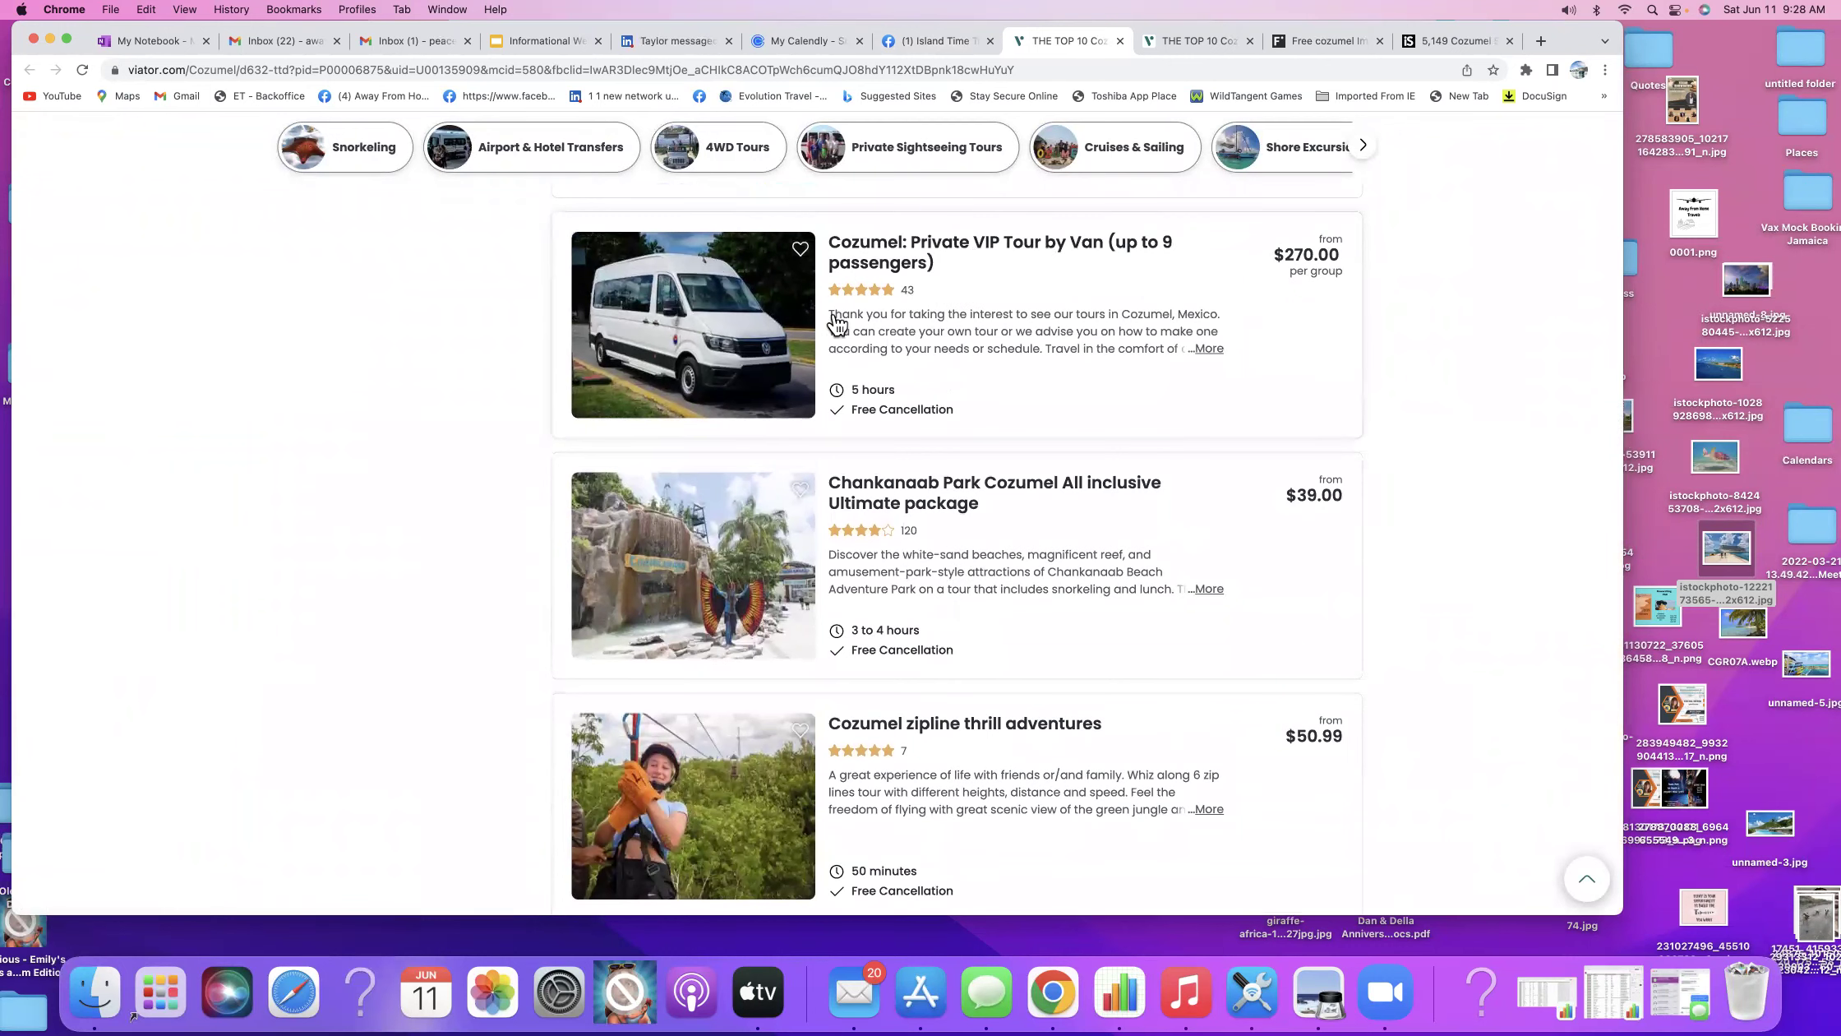
scroll(776, 431, down, 6)
scroll(776, 431, up, 7)
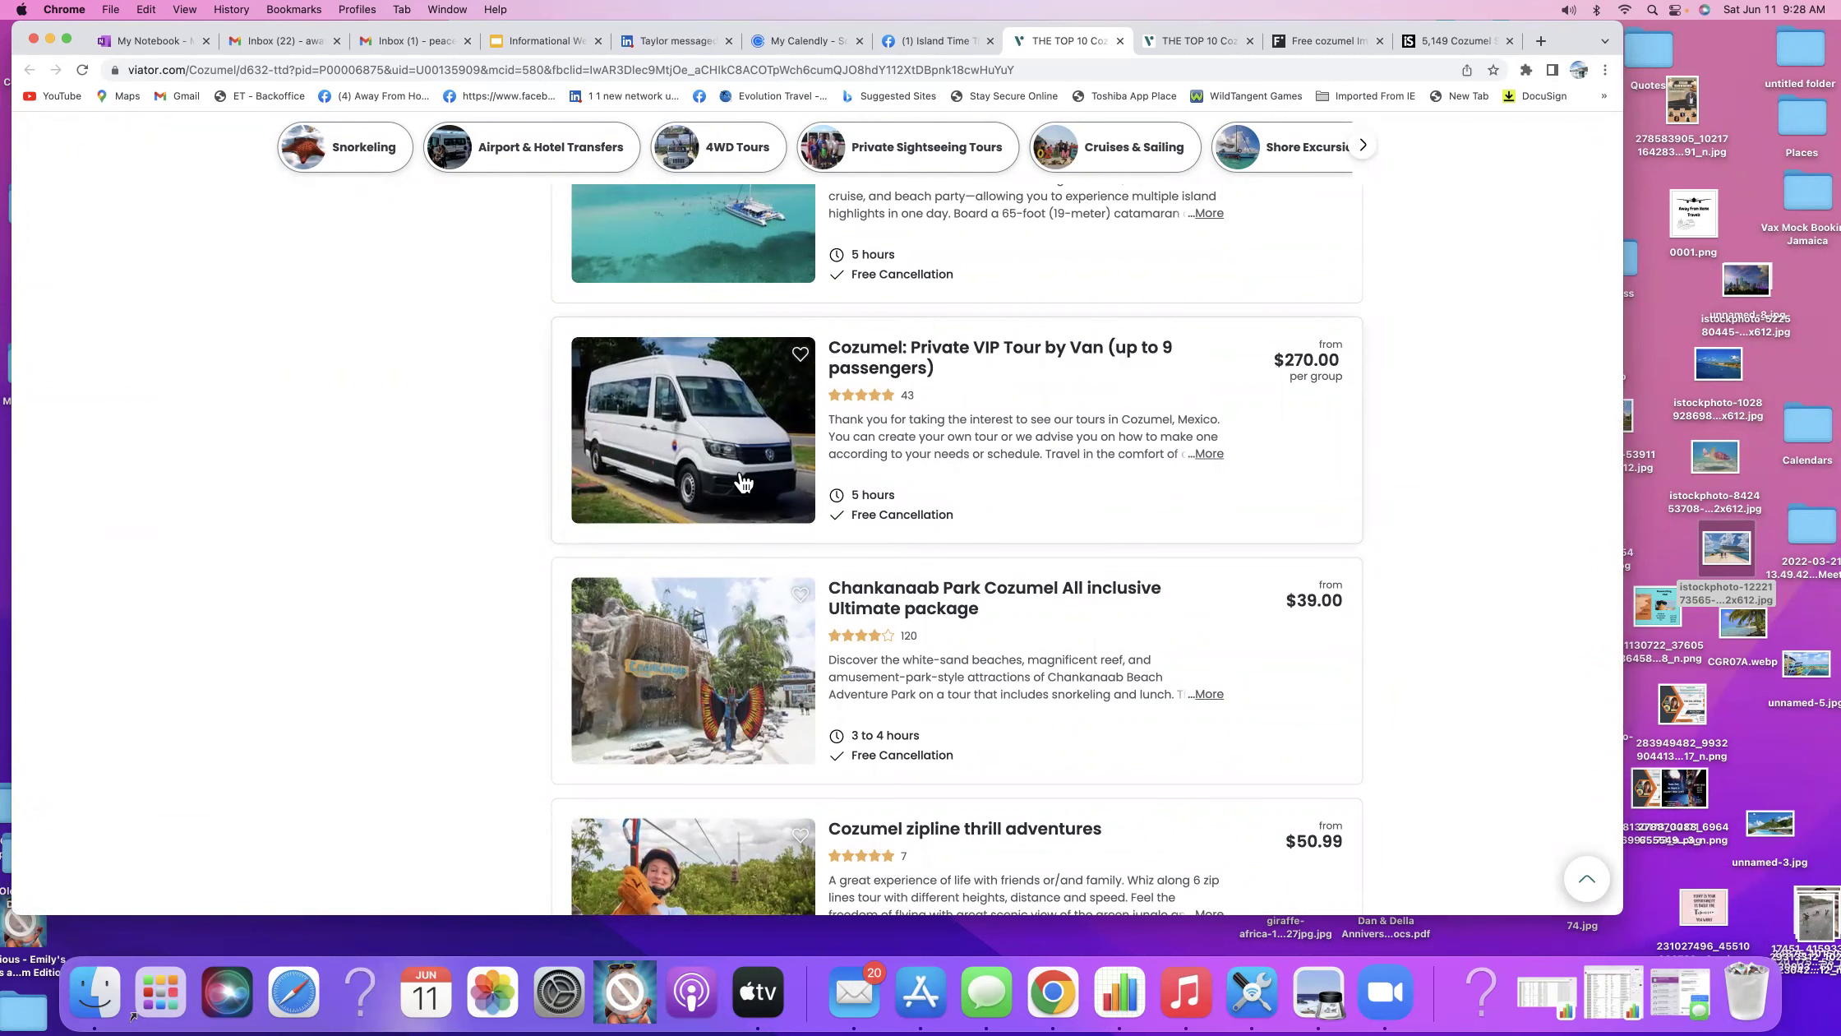
scroll(744, 483, down, 10)
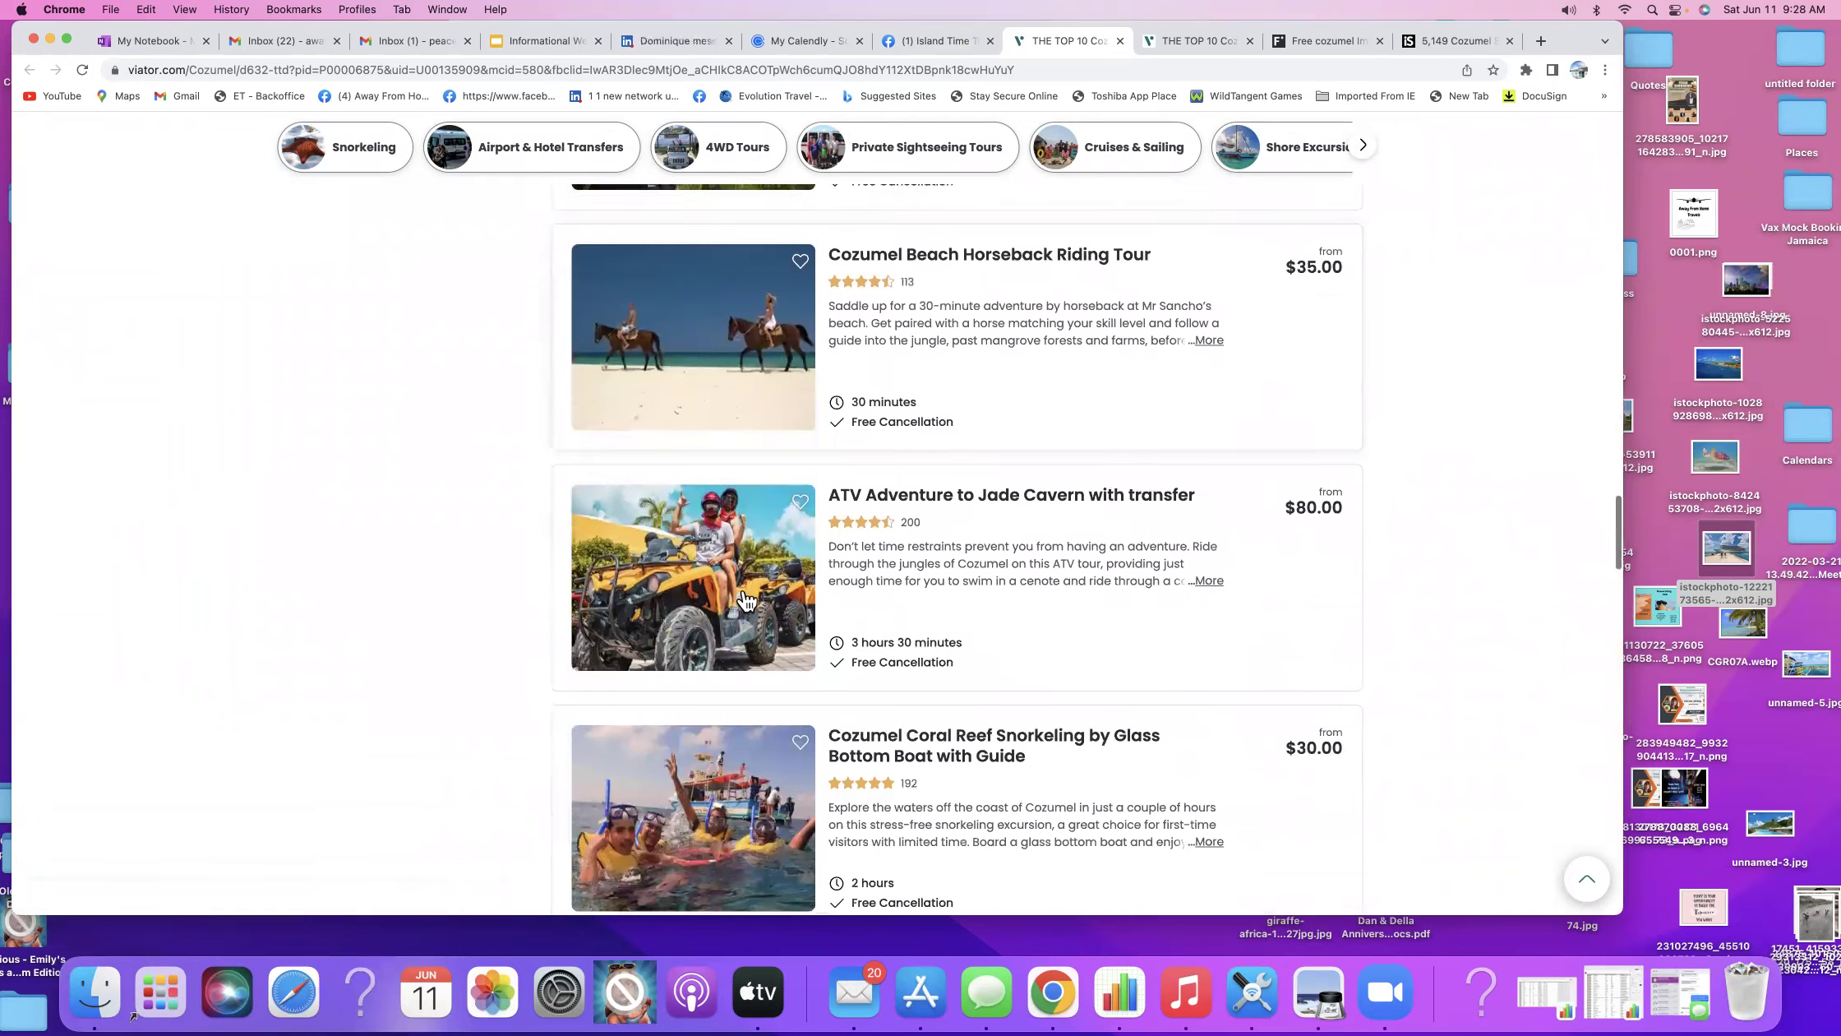
Browse the Cozumel tours on the client-facing Viator page and return to the agent name in the page header.
scroll(748, 600, down, 3)
scroll(785, 668, down, 2)
scroll(784, 669, down, 5)
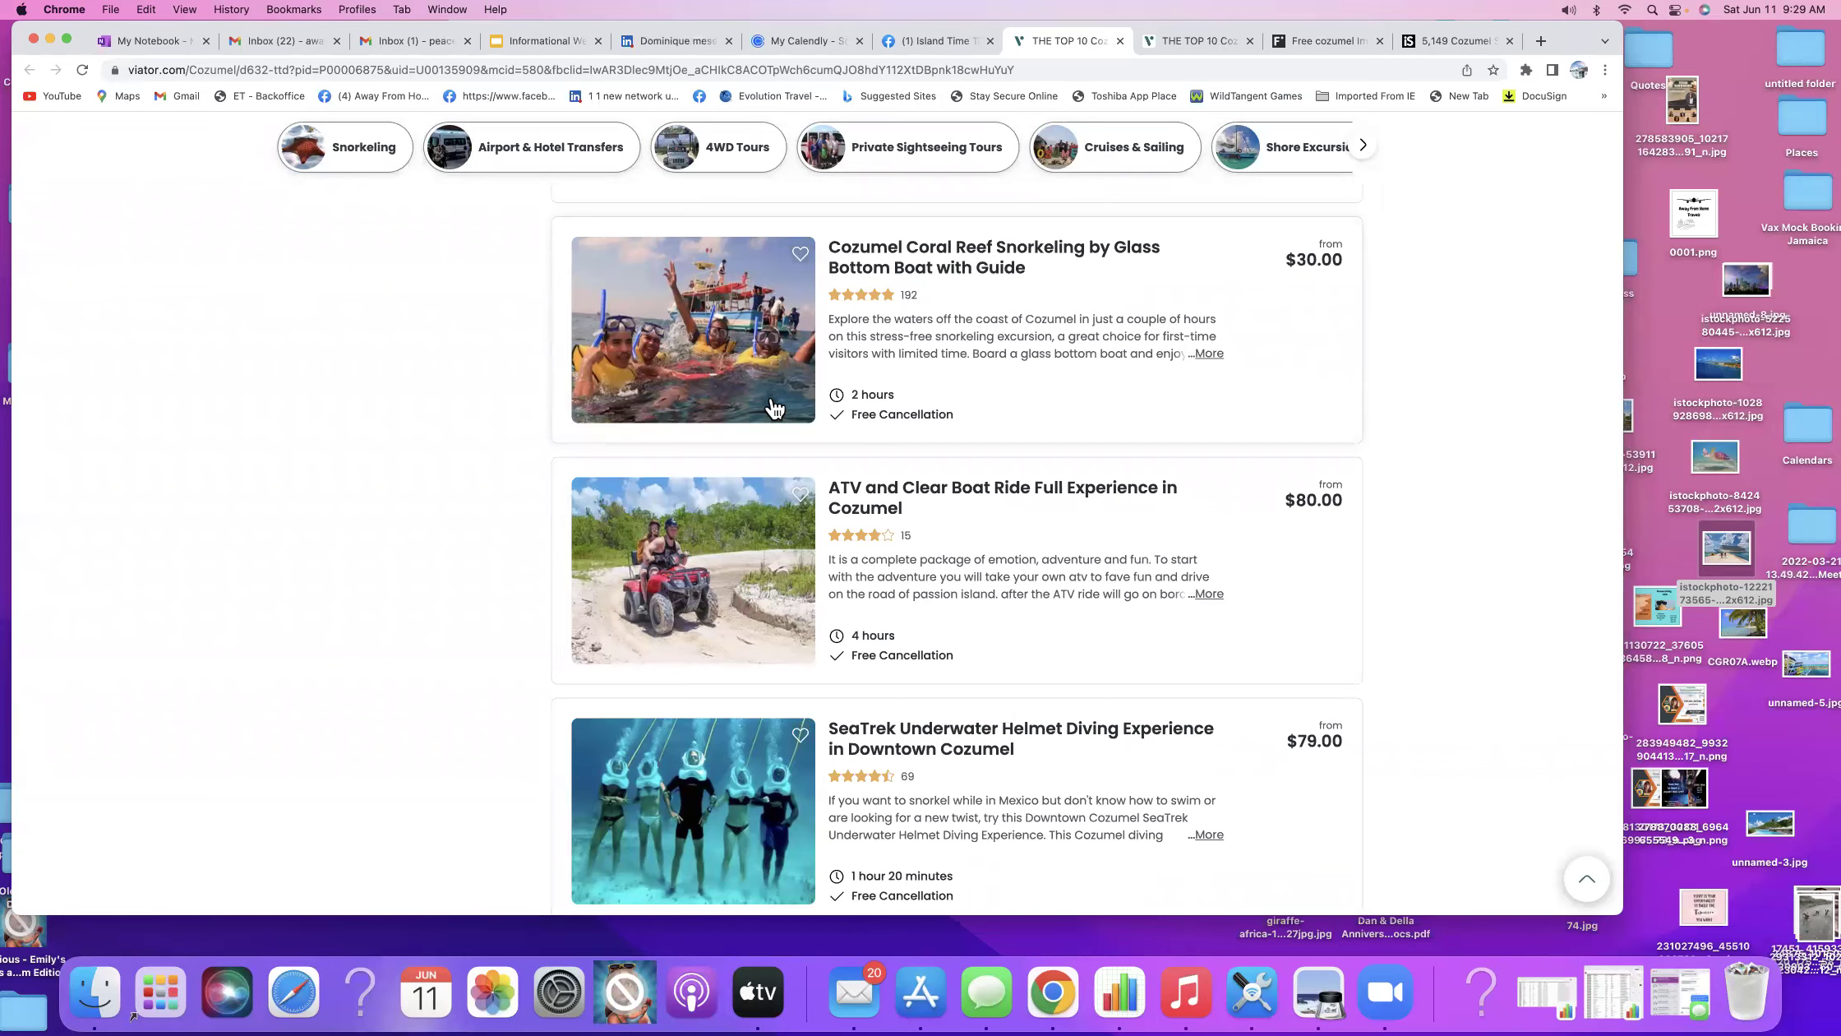
scroll(773, 408, up, 7)
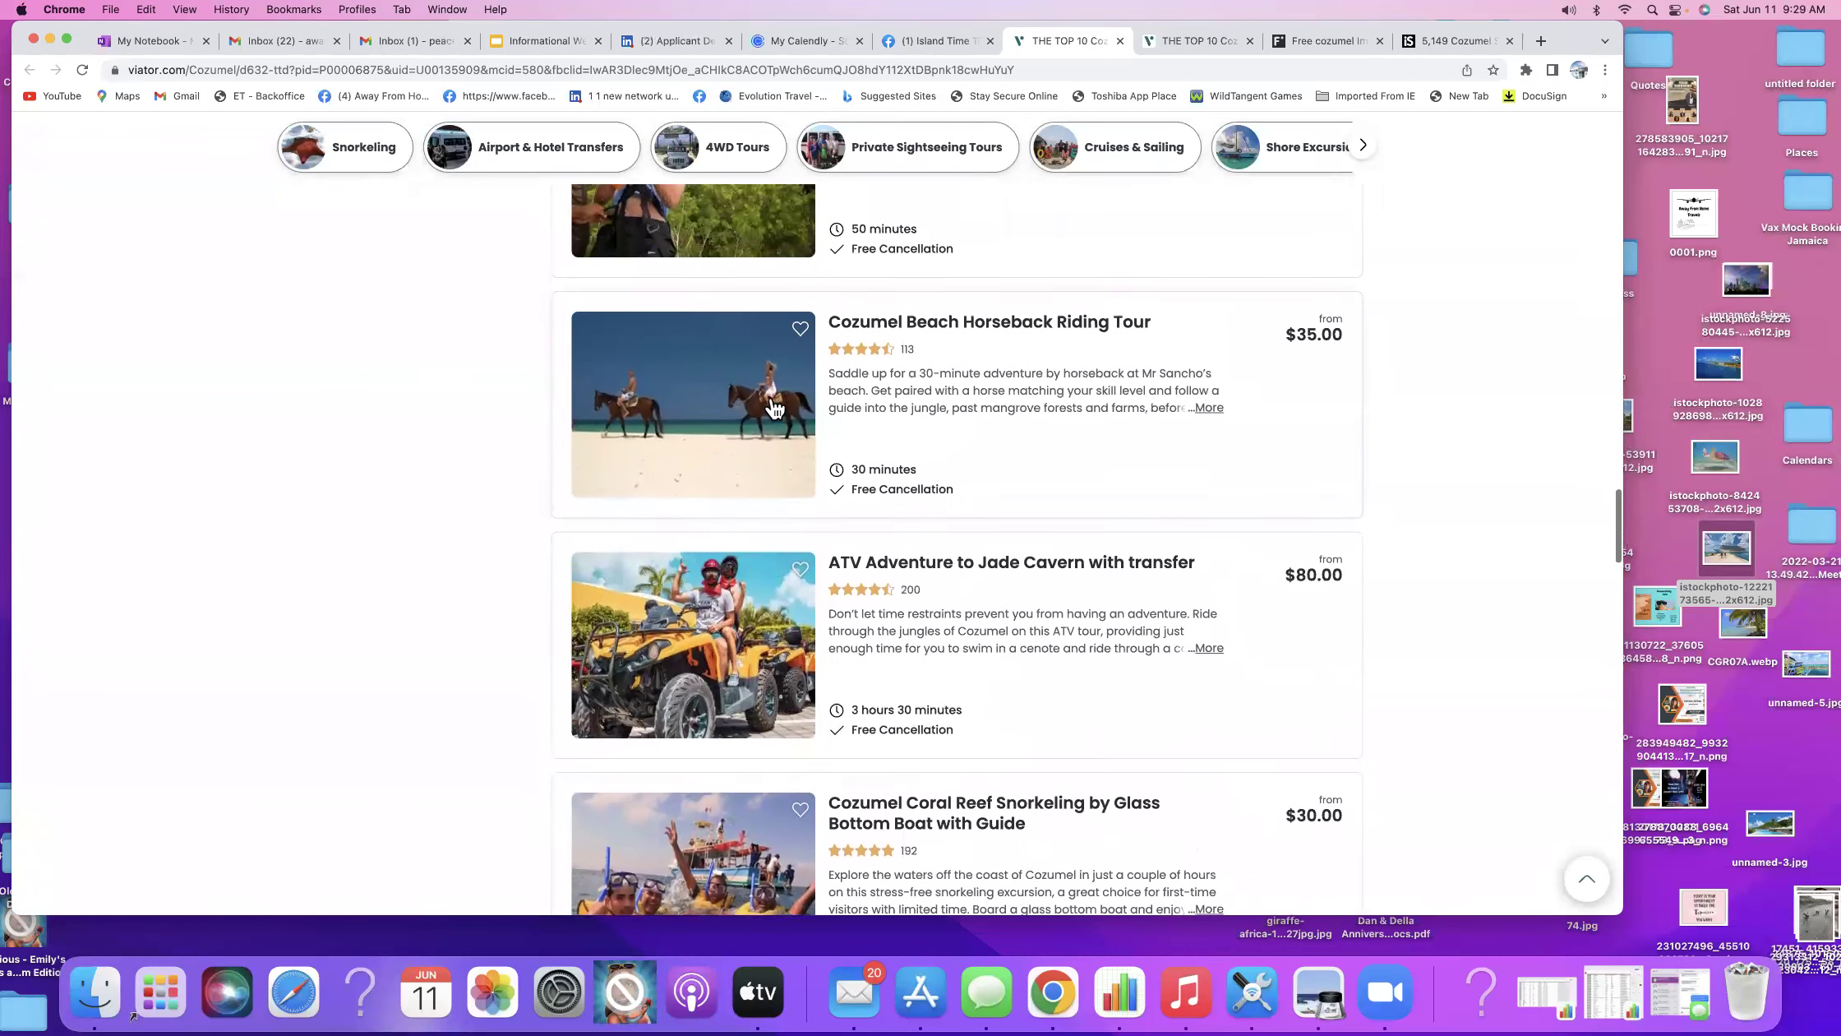
scroll(773, 408, up, 12)
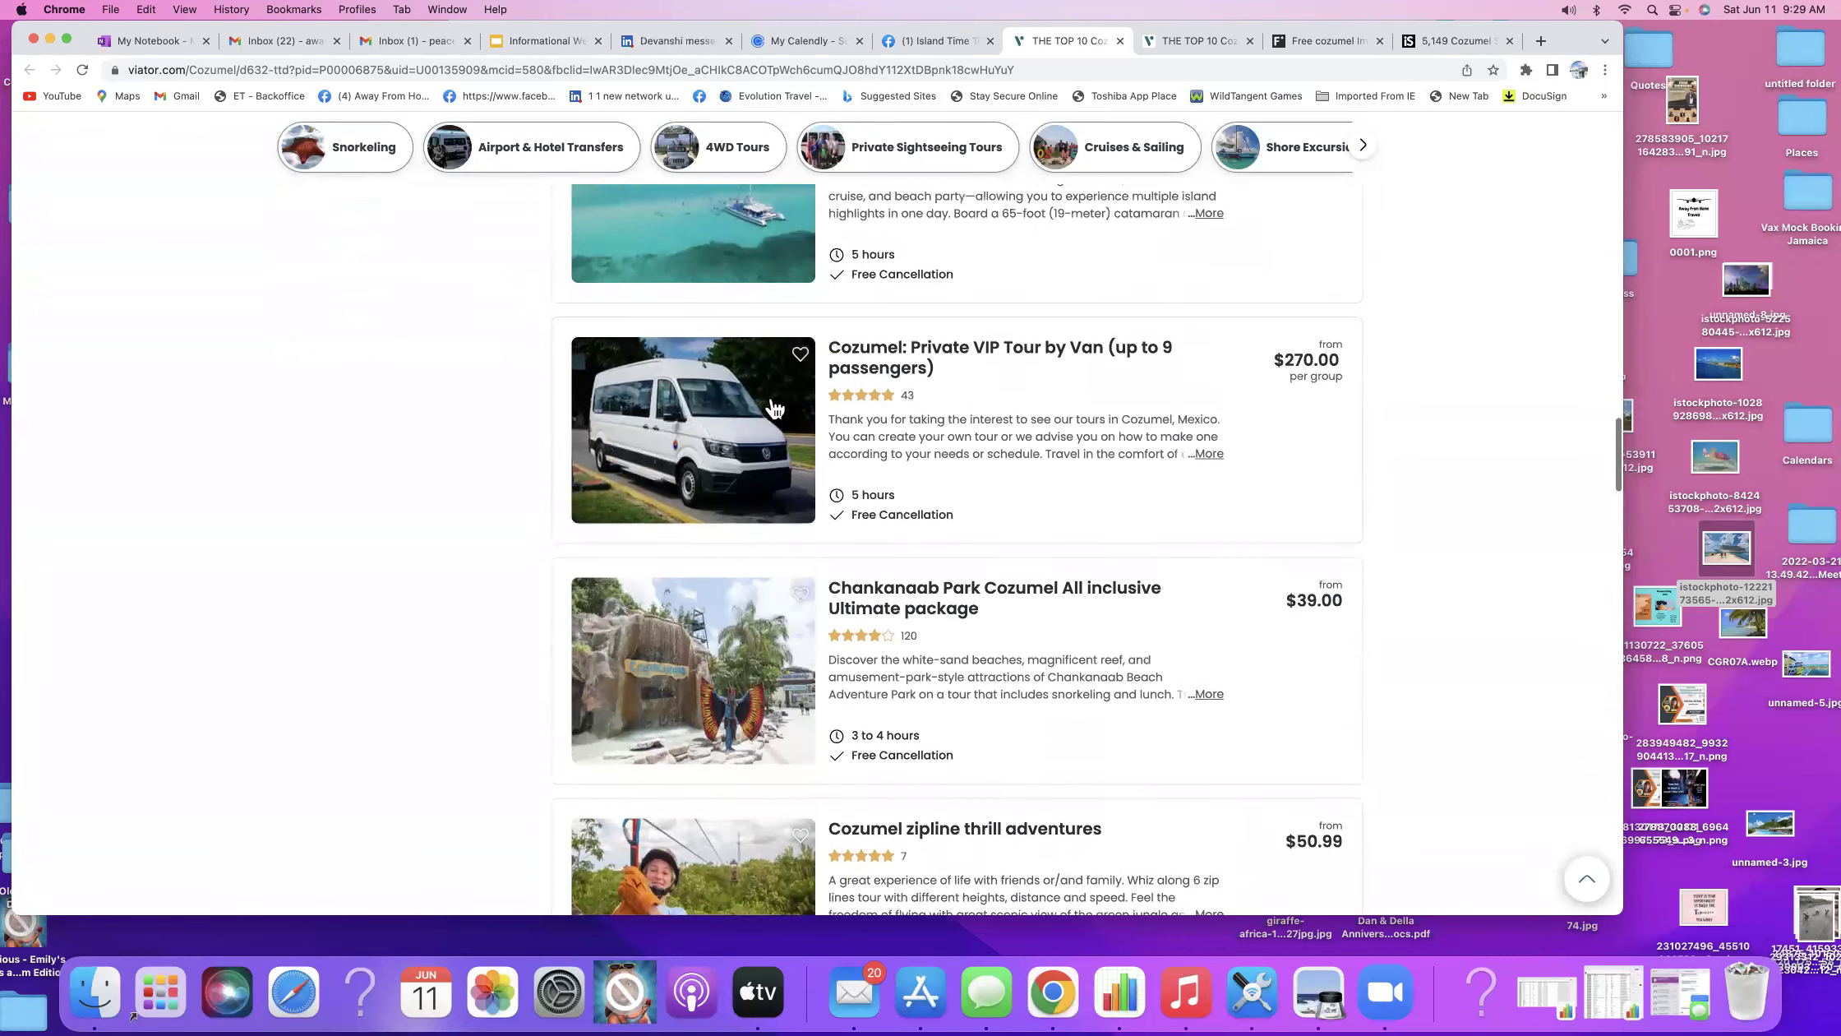
scroll(773, 409, up, 17)
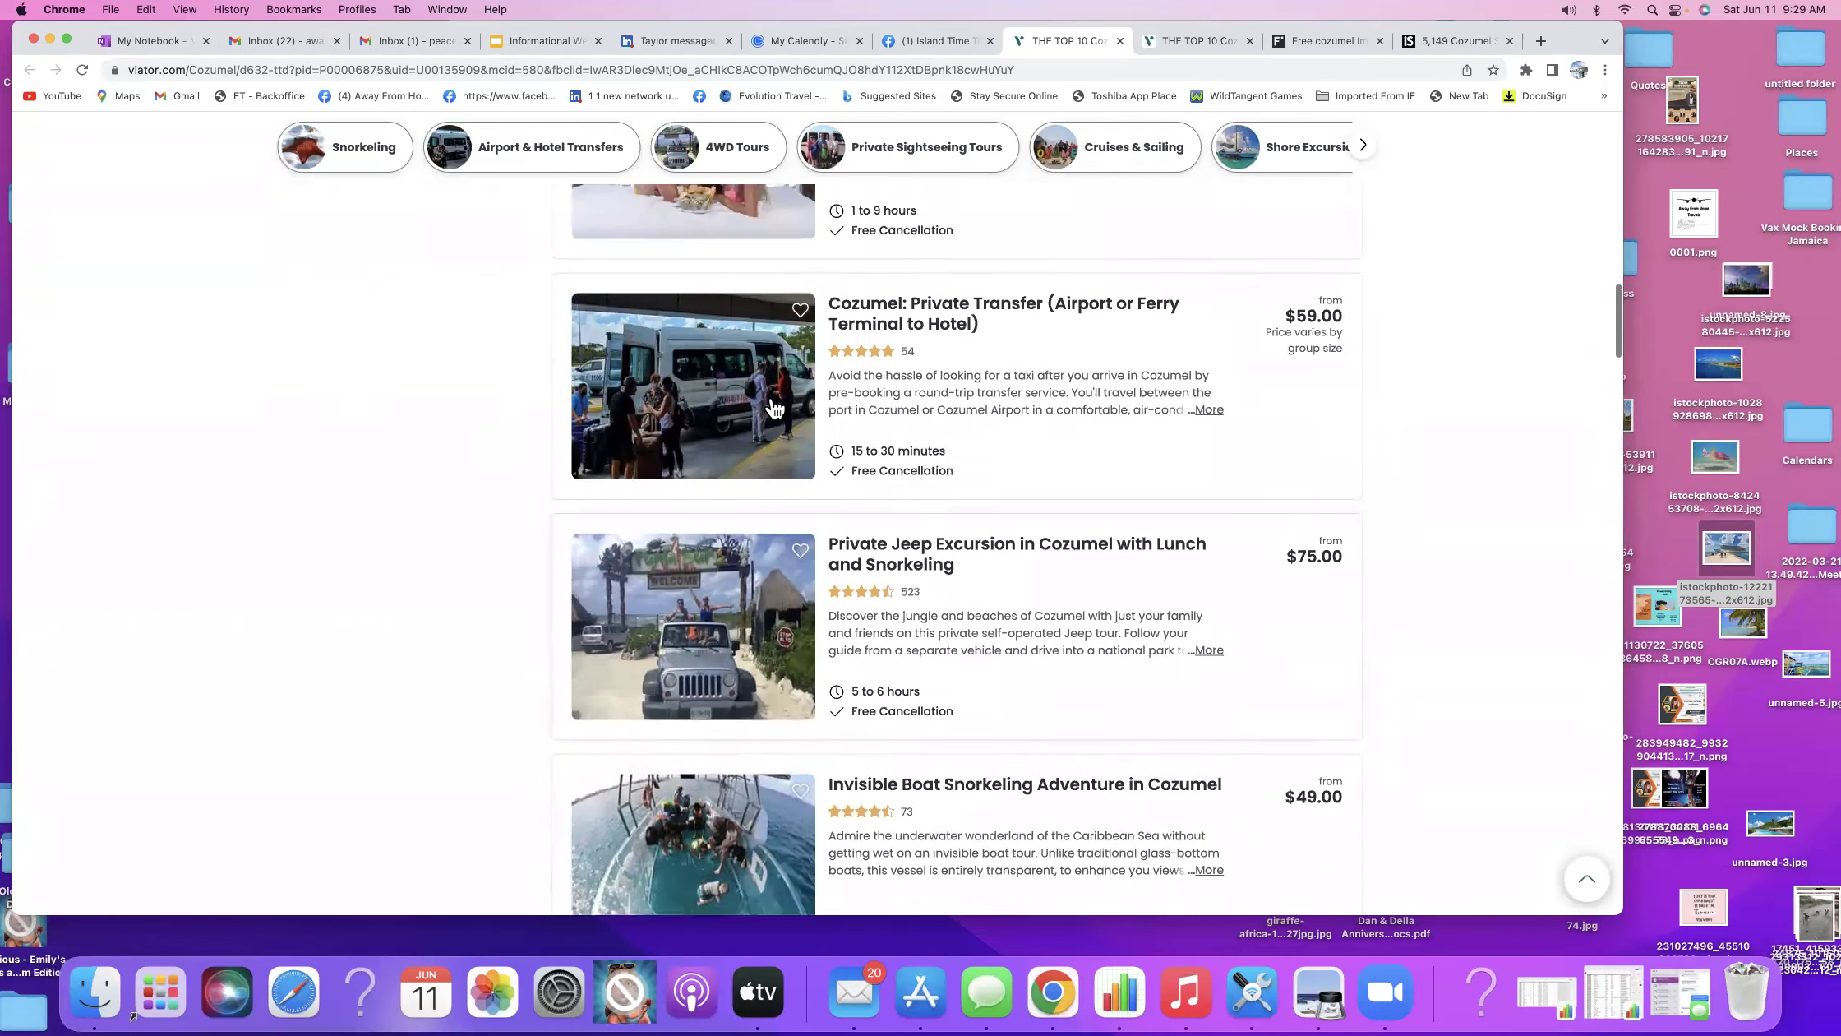
scroll(773, 409, up, 20)
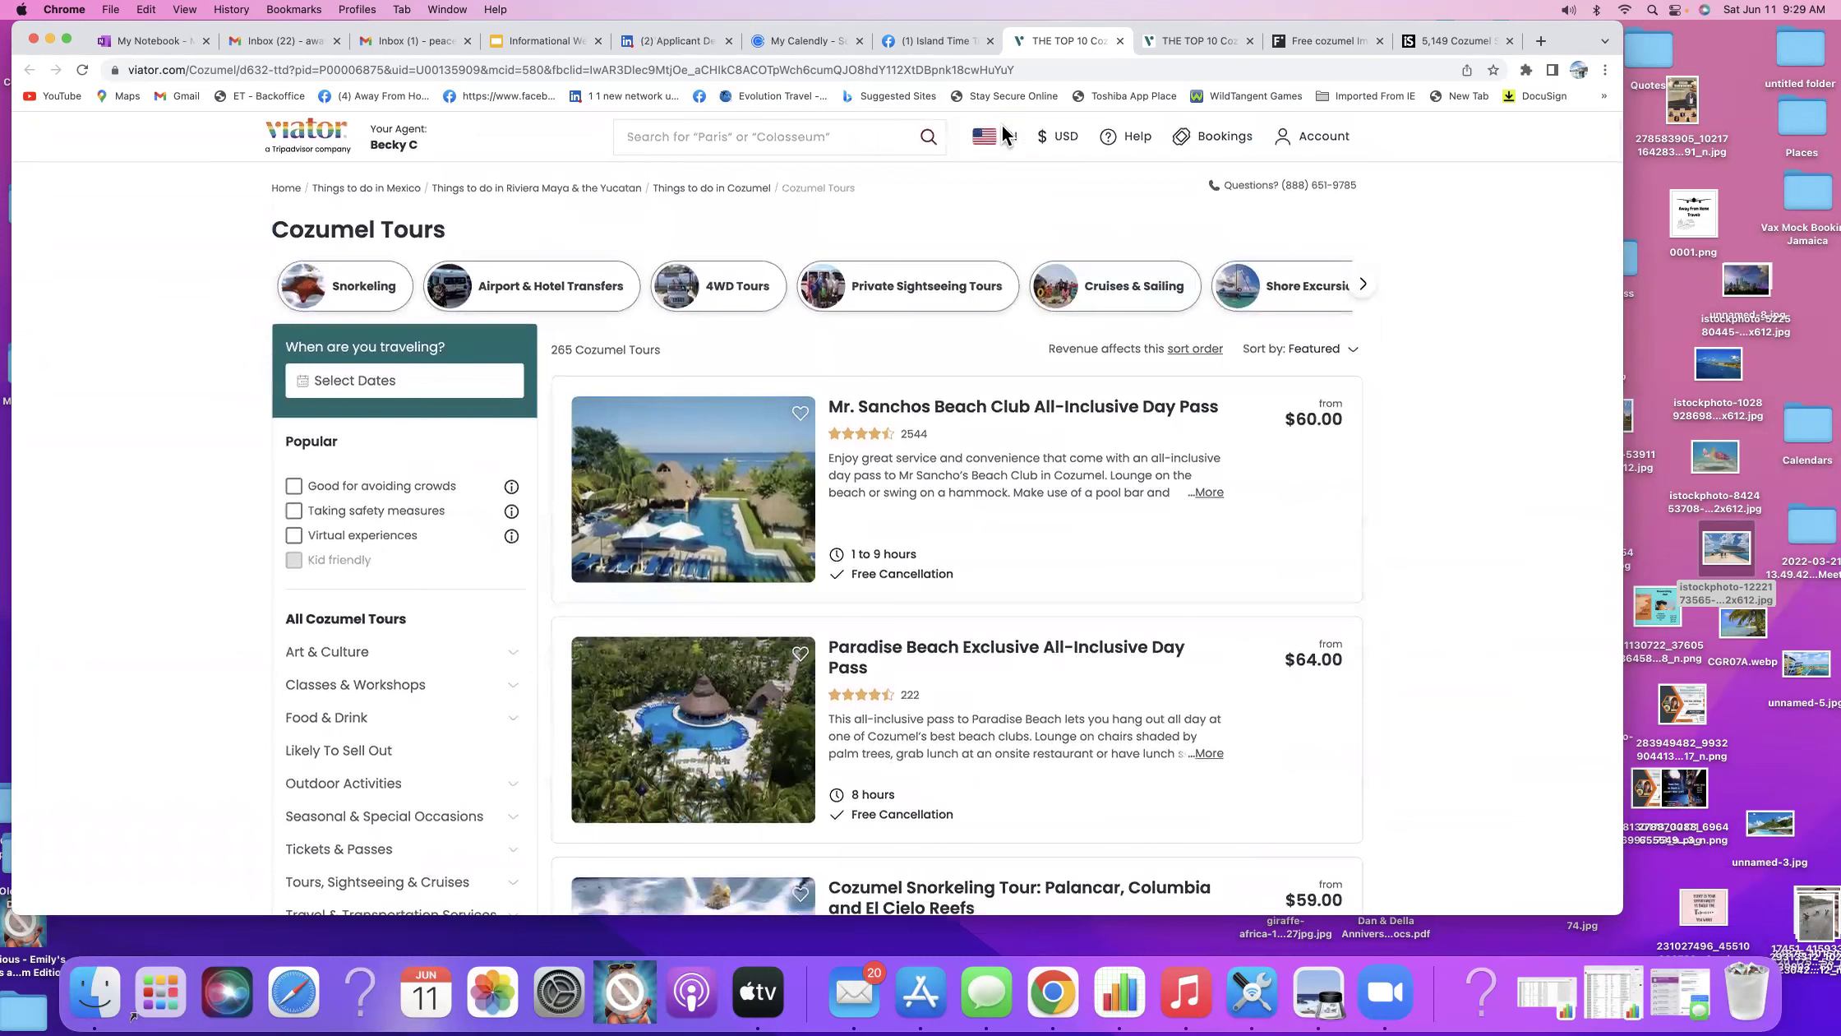
click(971, 141)
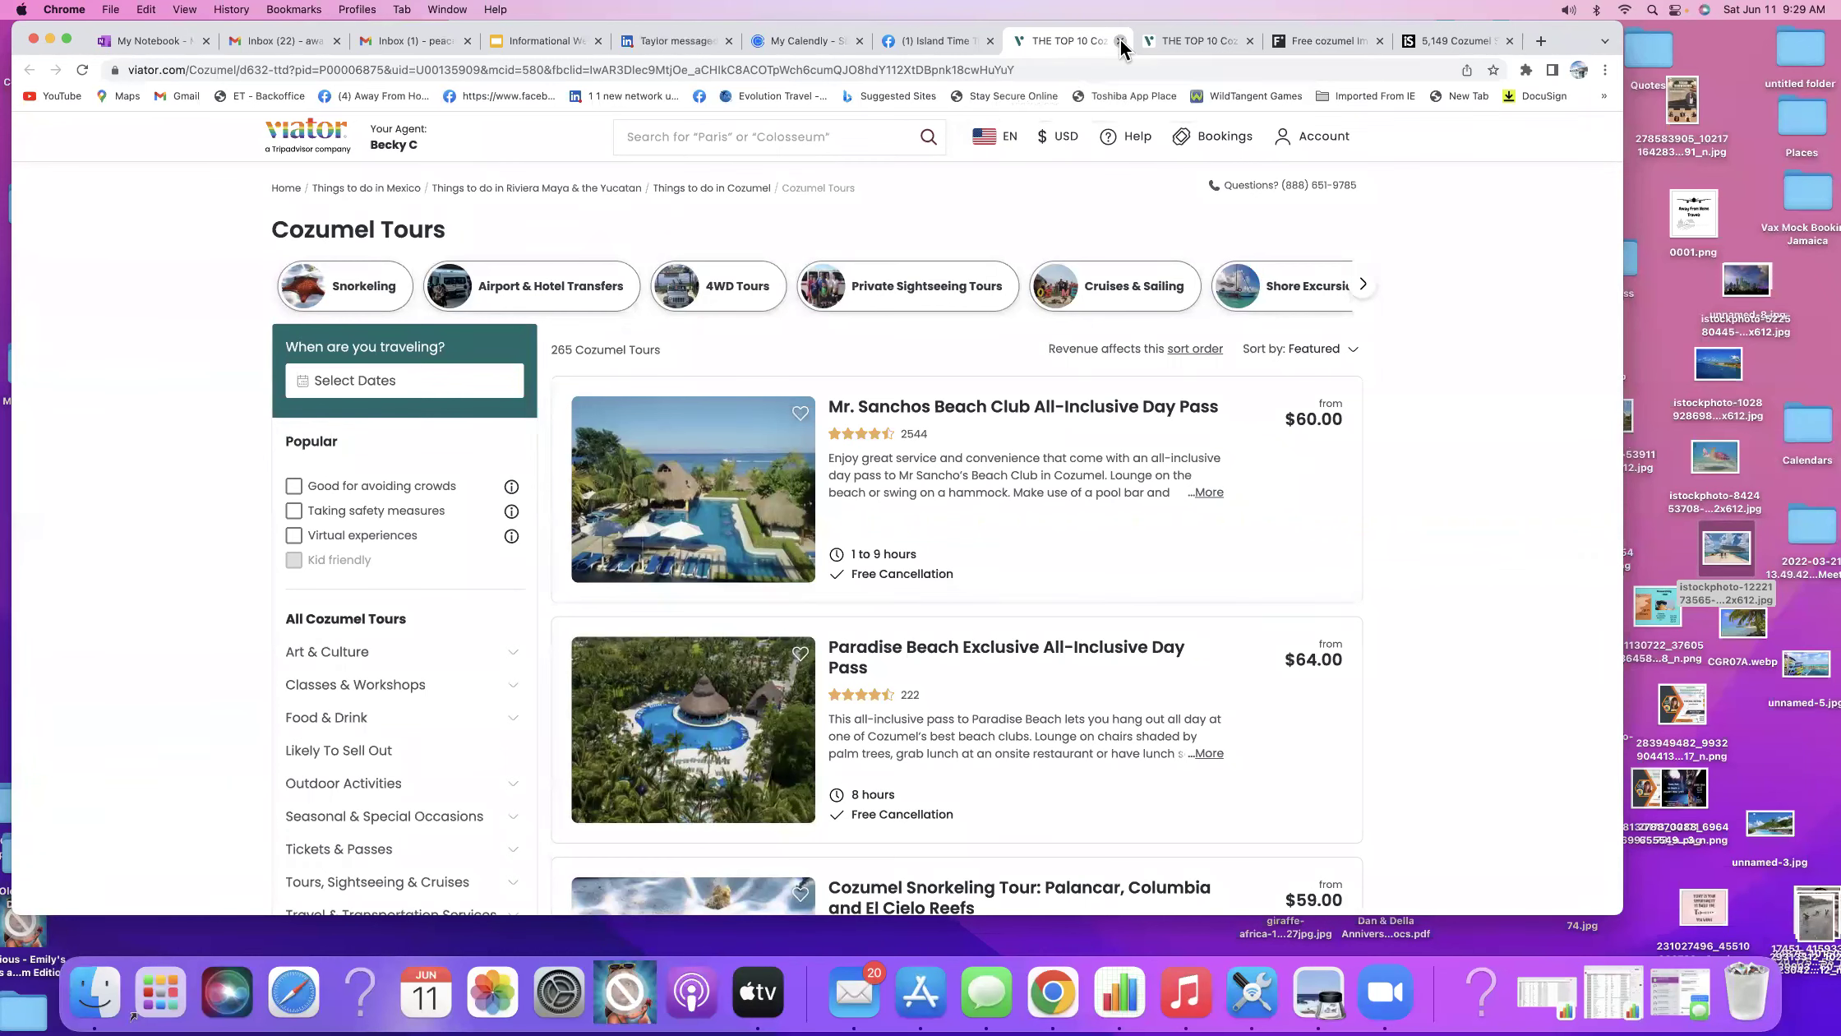
Close the client-facing Cozumel page and dismiss the "Share to earn commission" dialog on the travel agent page.
click(1121, 41)
click(1073, 42)
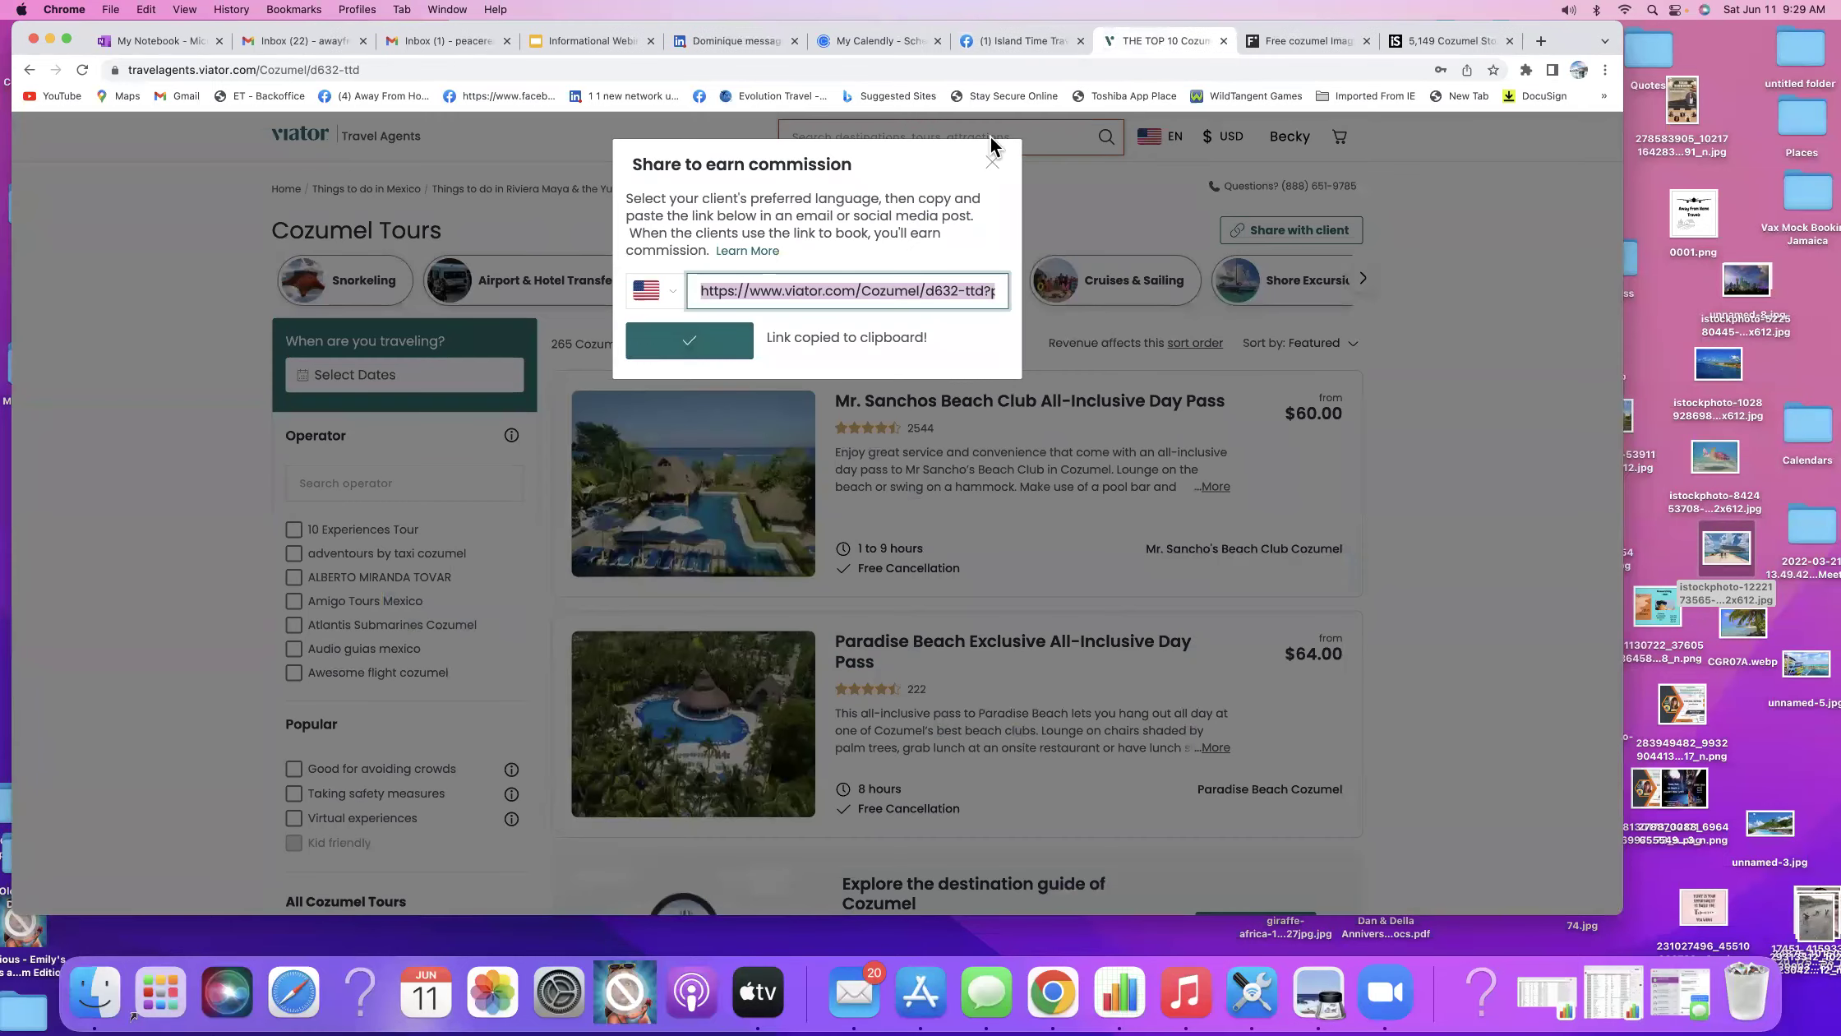
click(992, 163)
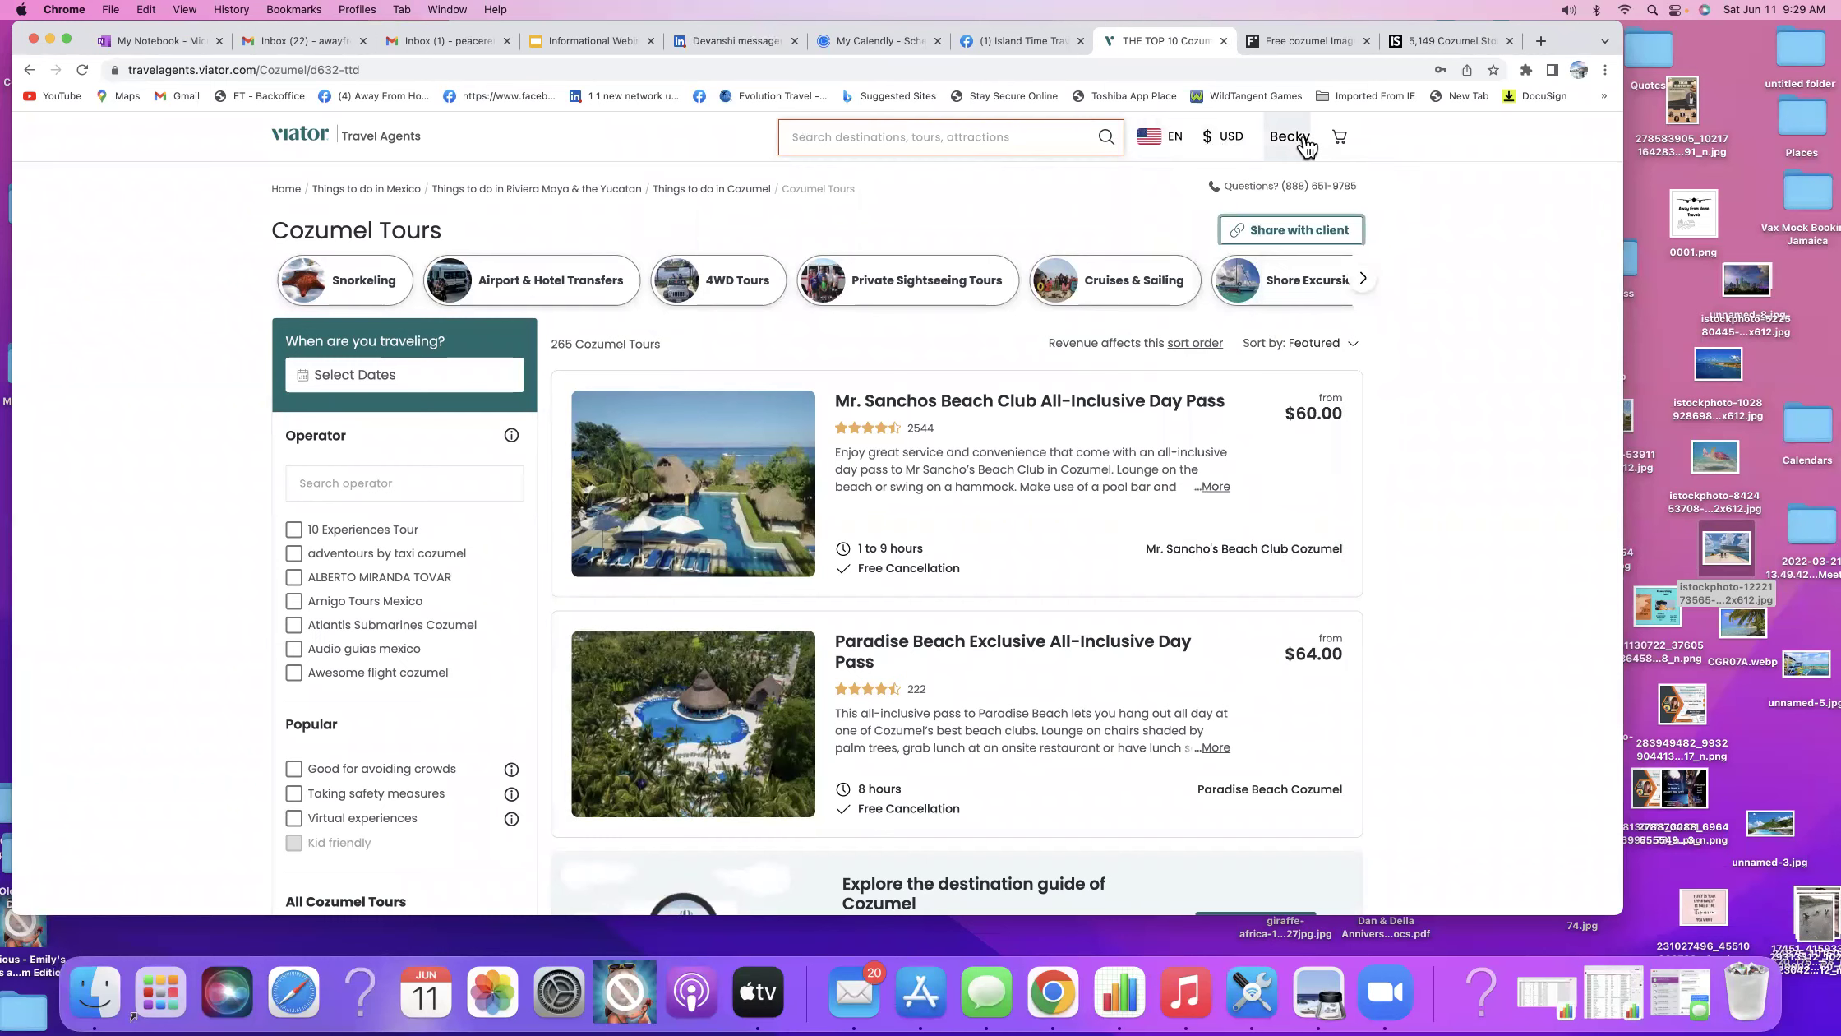
Go back through the earlier results to the Viator Travel Agents home page and clear its destination search text.
click(27, 74)
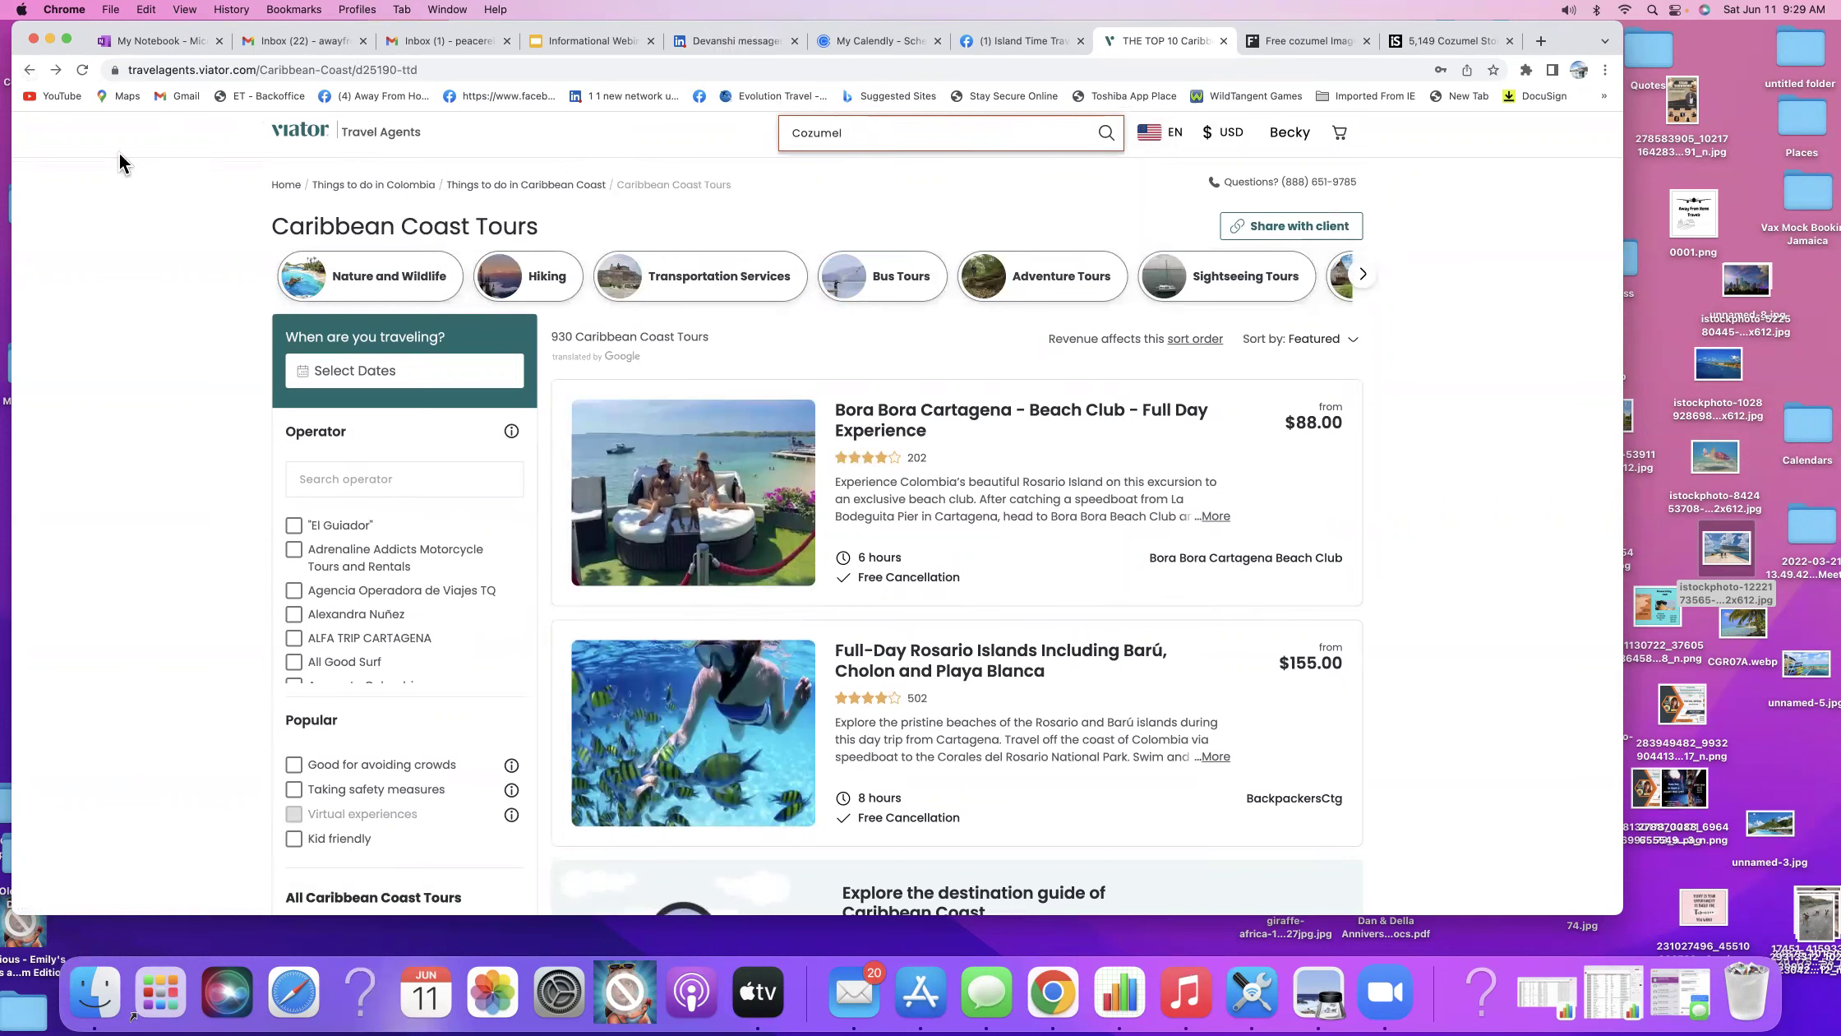
click(30, 71)
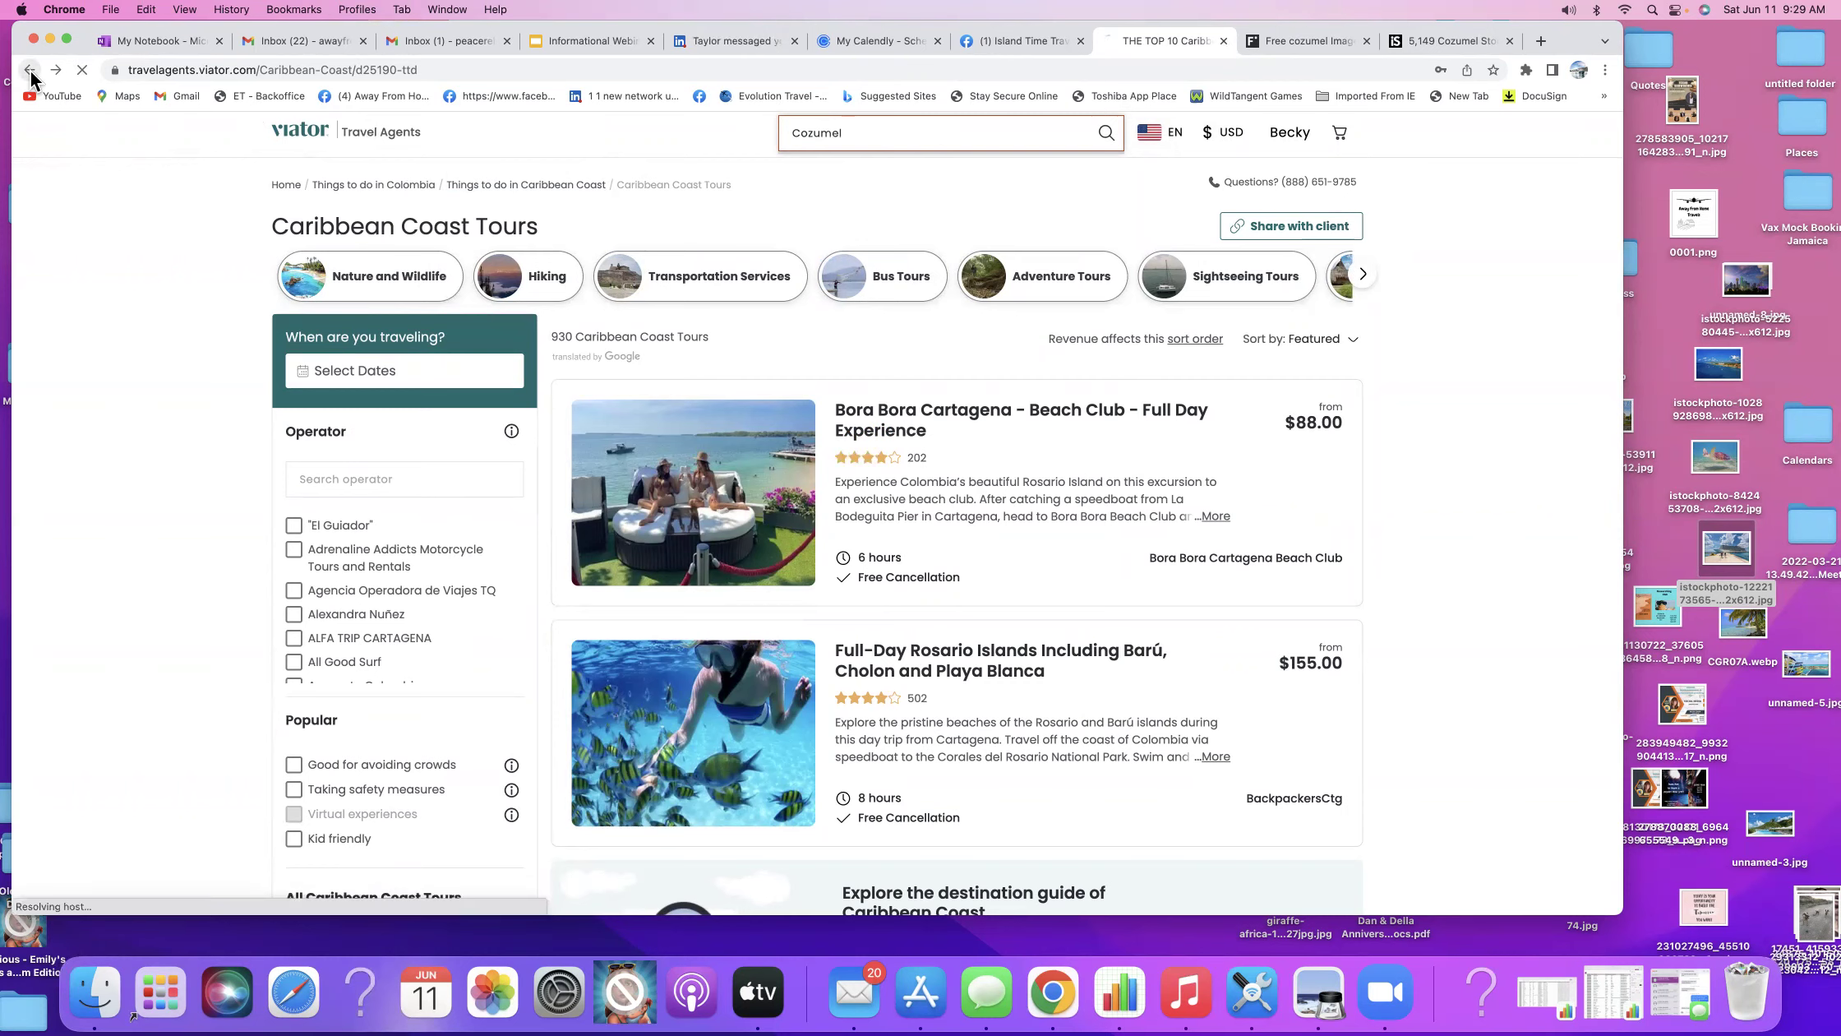
click(29, 72)
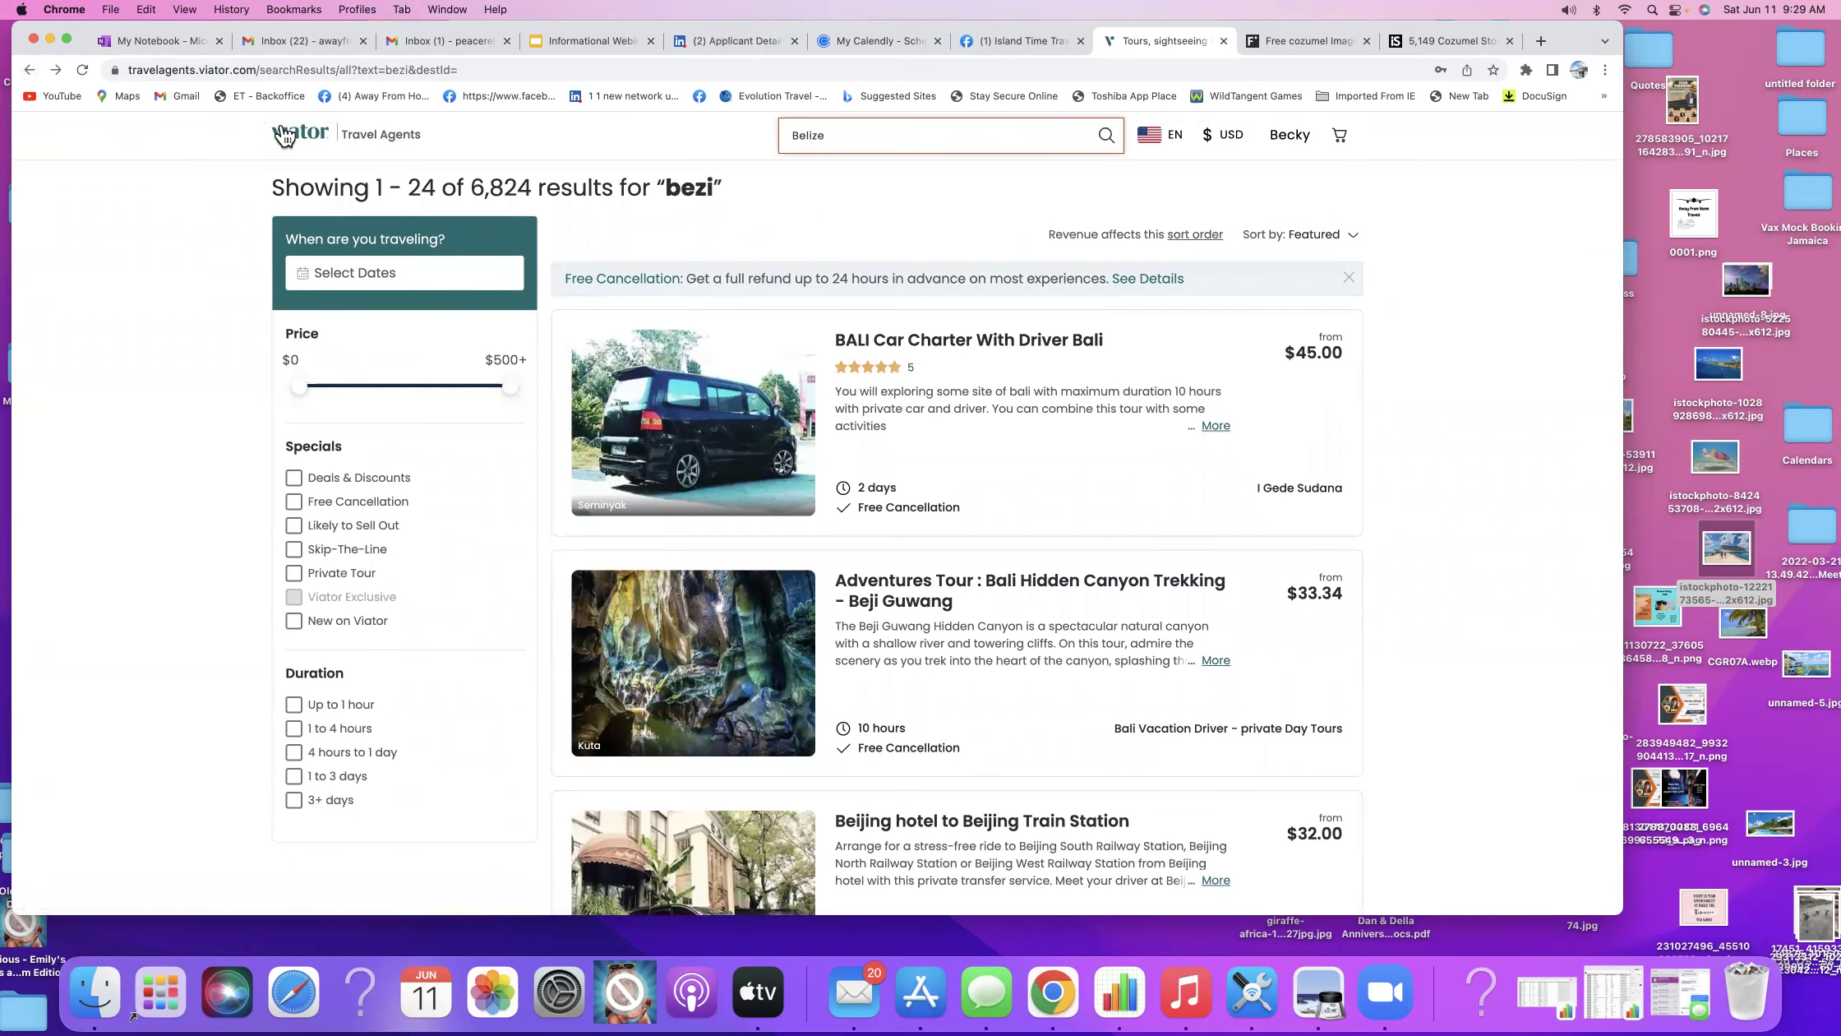
click(29, 72)
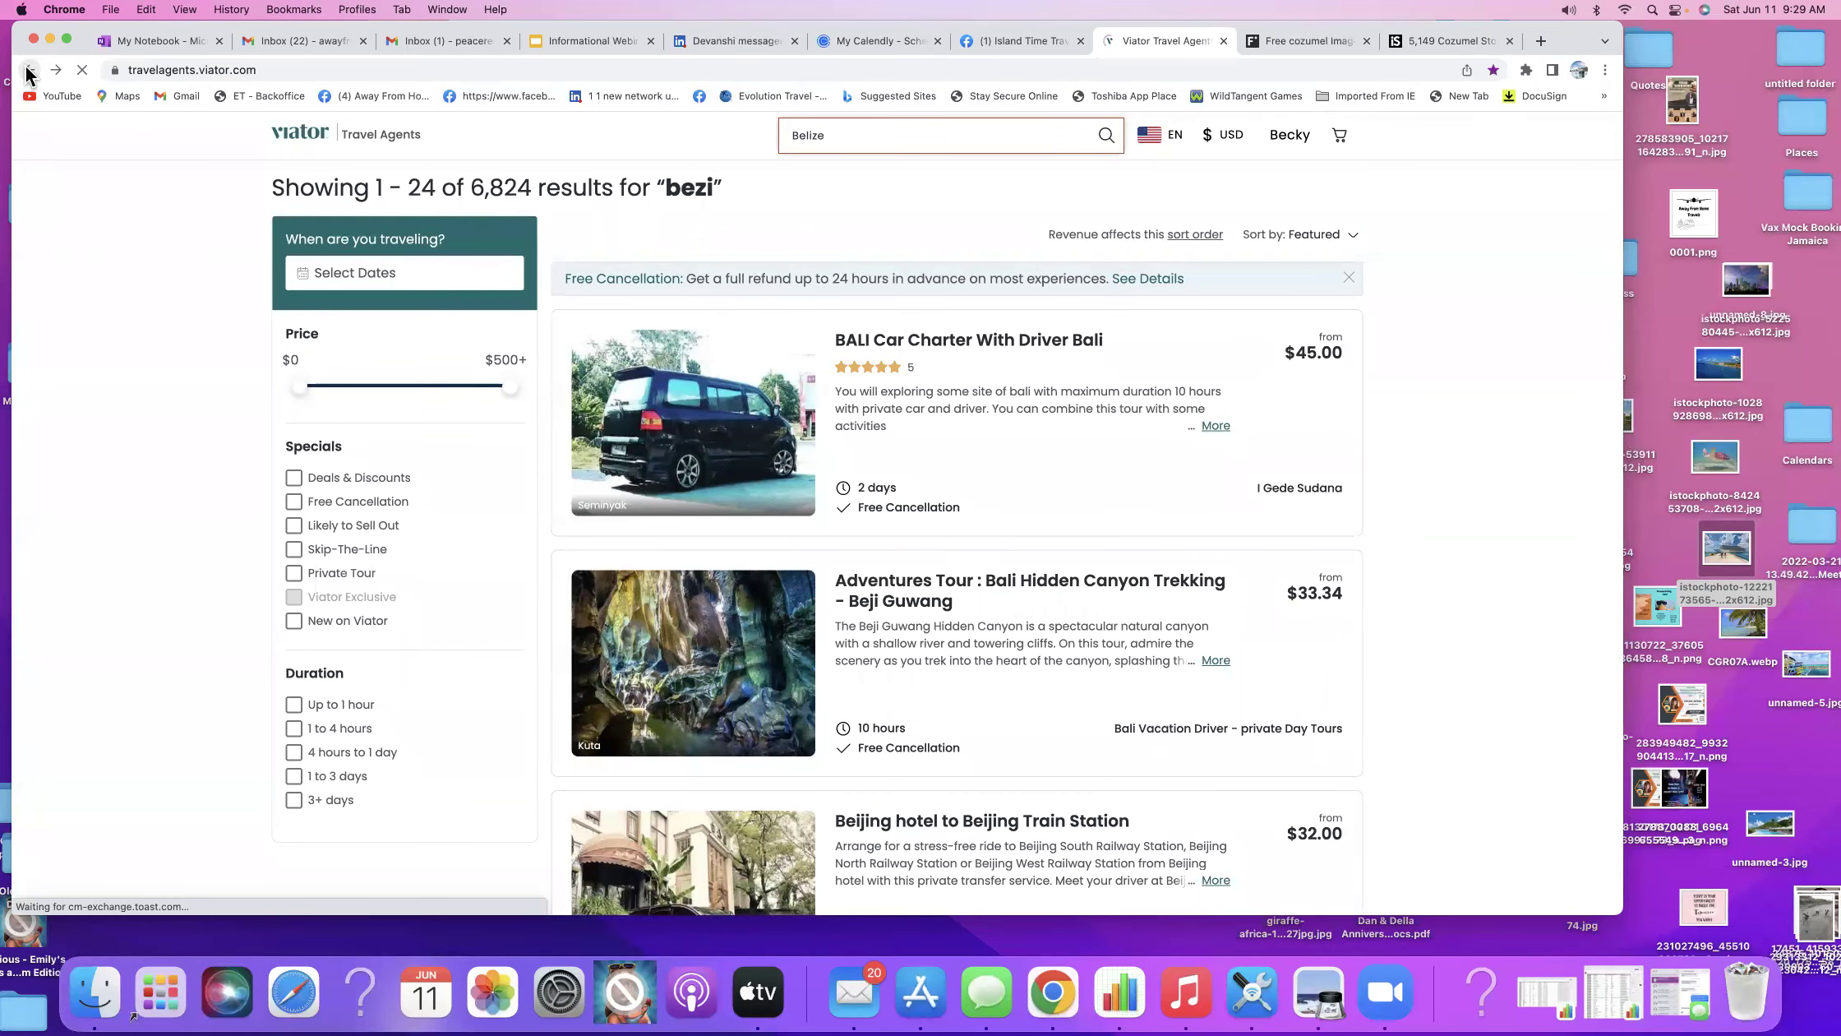
drag(669, 137, 608, 145)
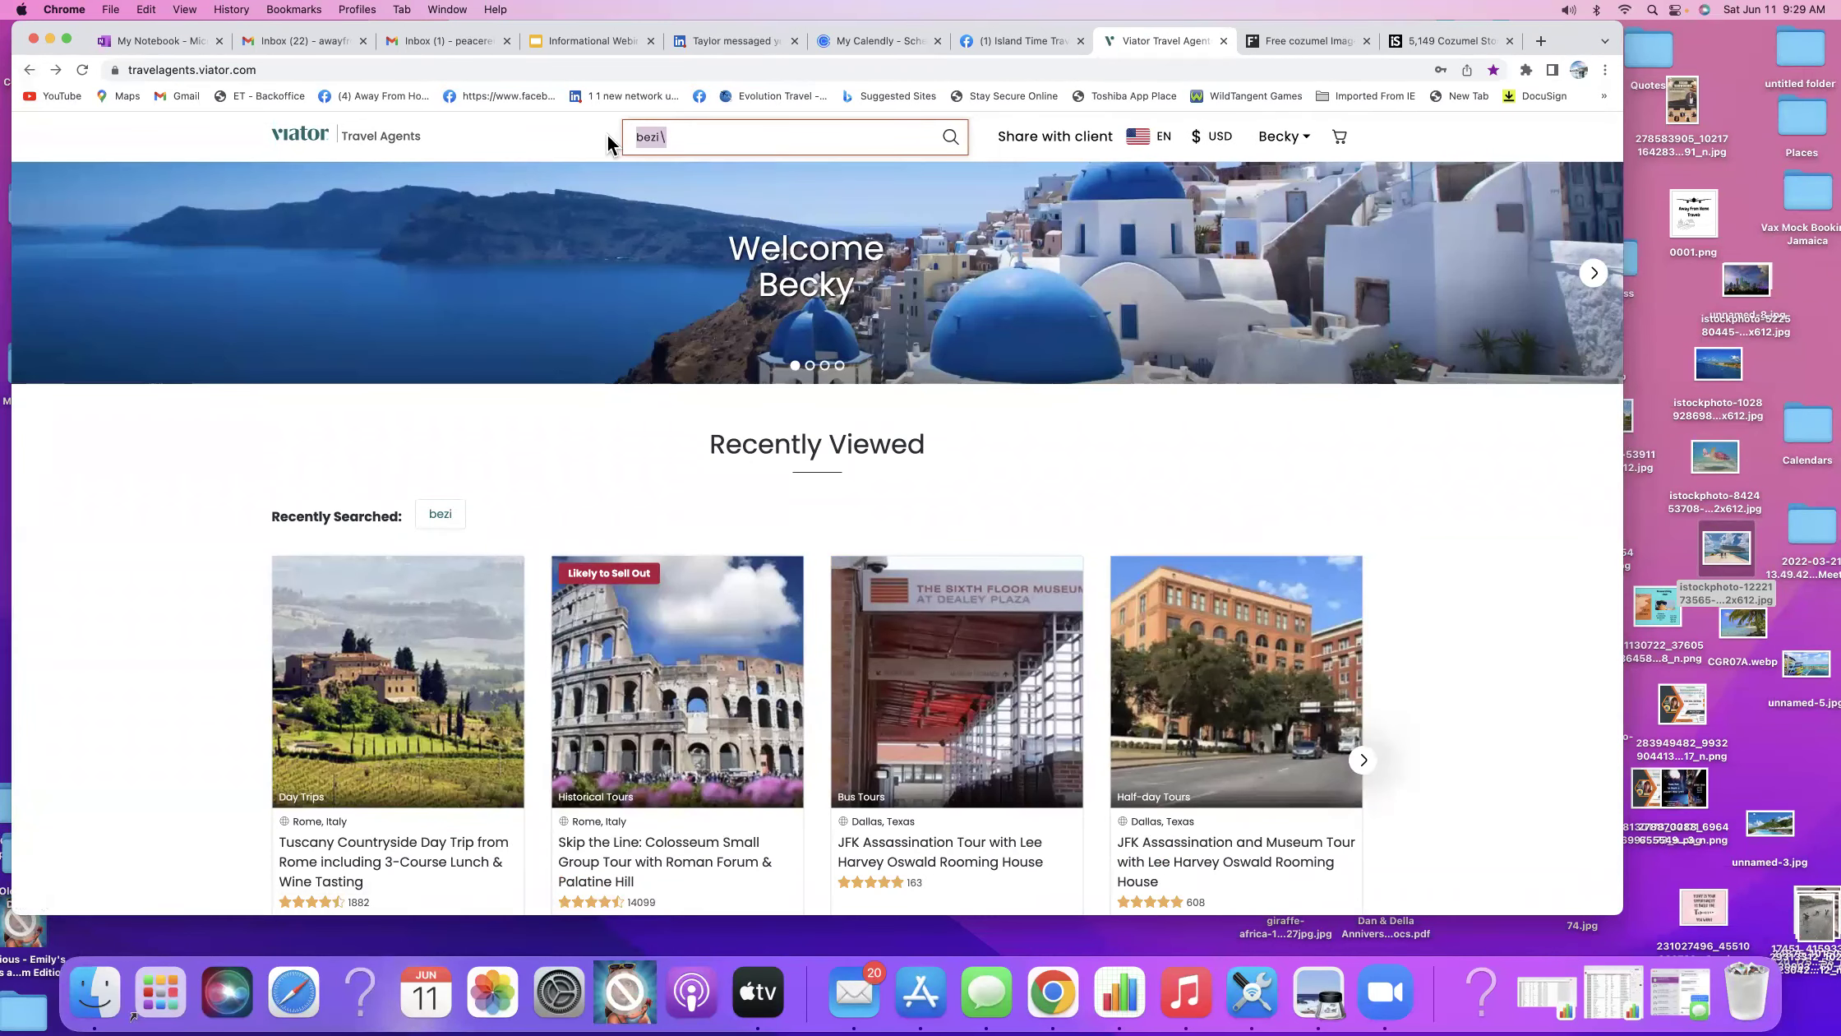
key(BackSpace)
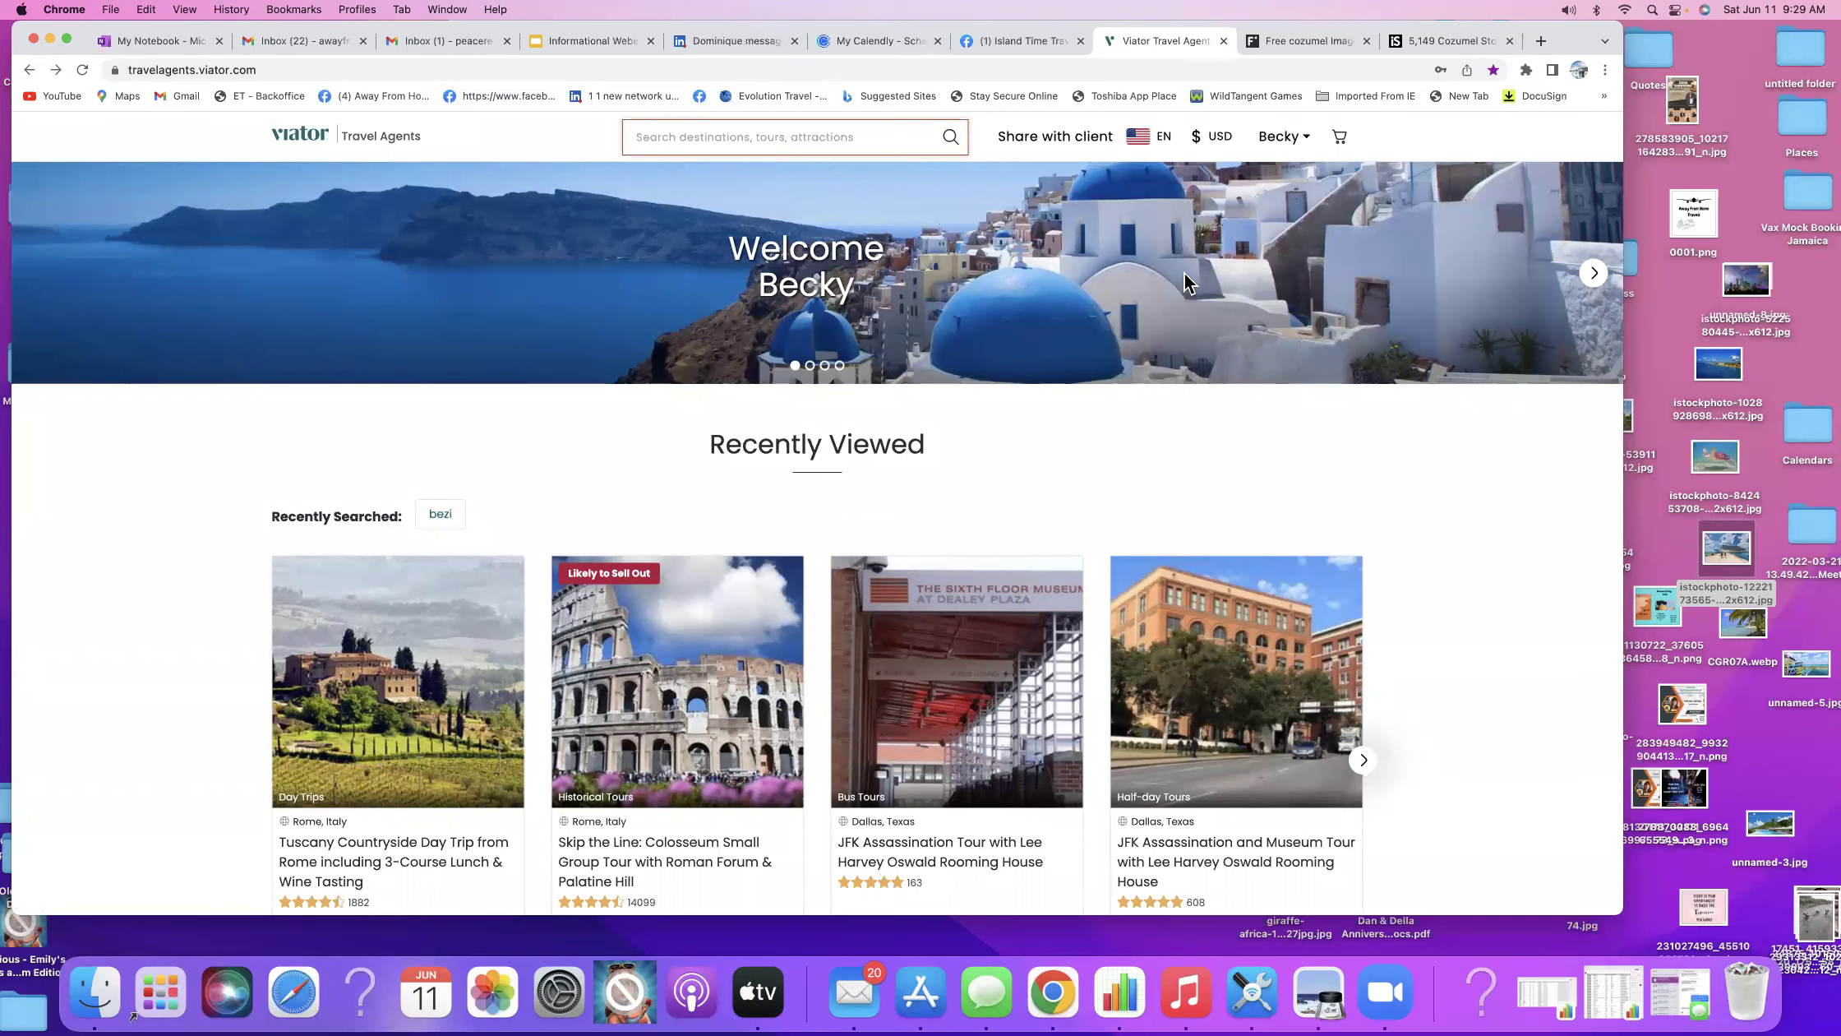
Look over the banner, the Recently Viewed tours and the Top Tours on the Viator Travel Agents home page.
scroll(991, 503, down, 2)
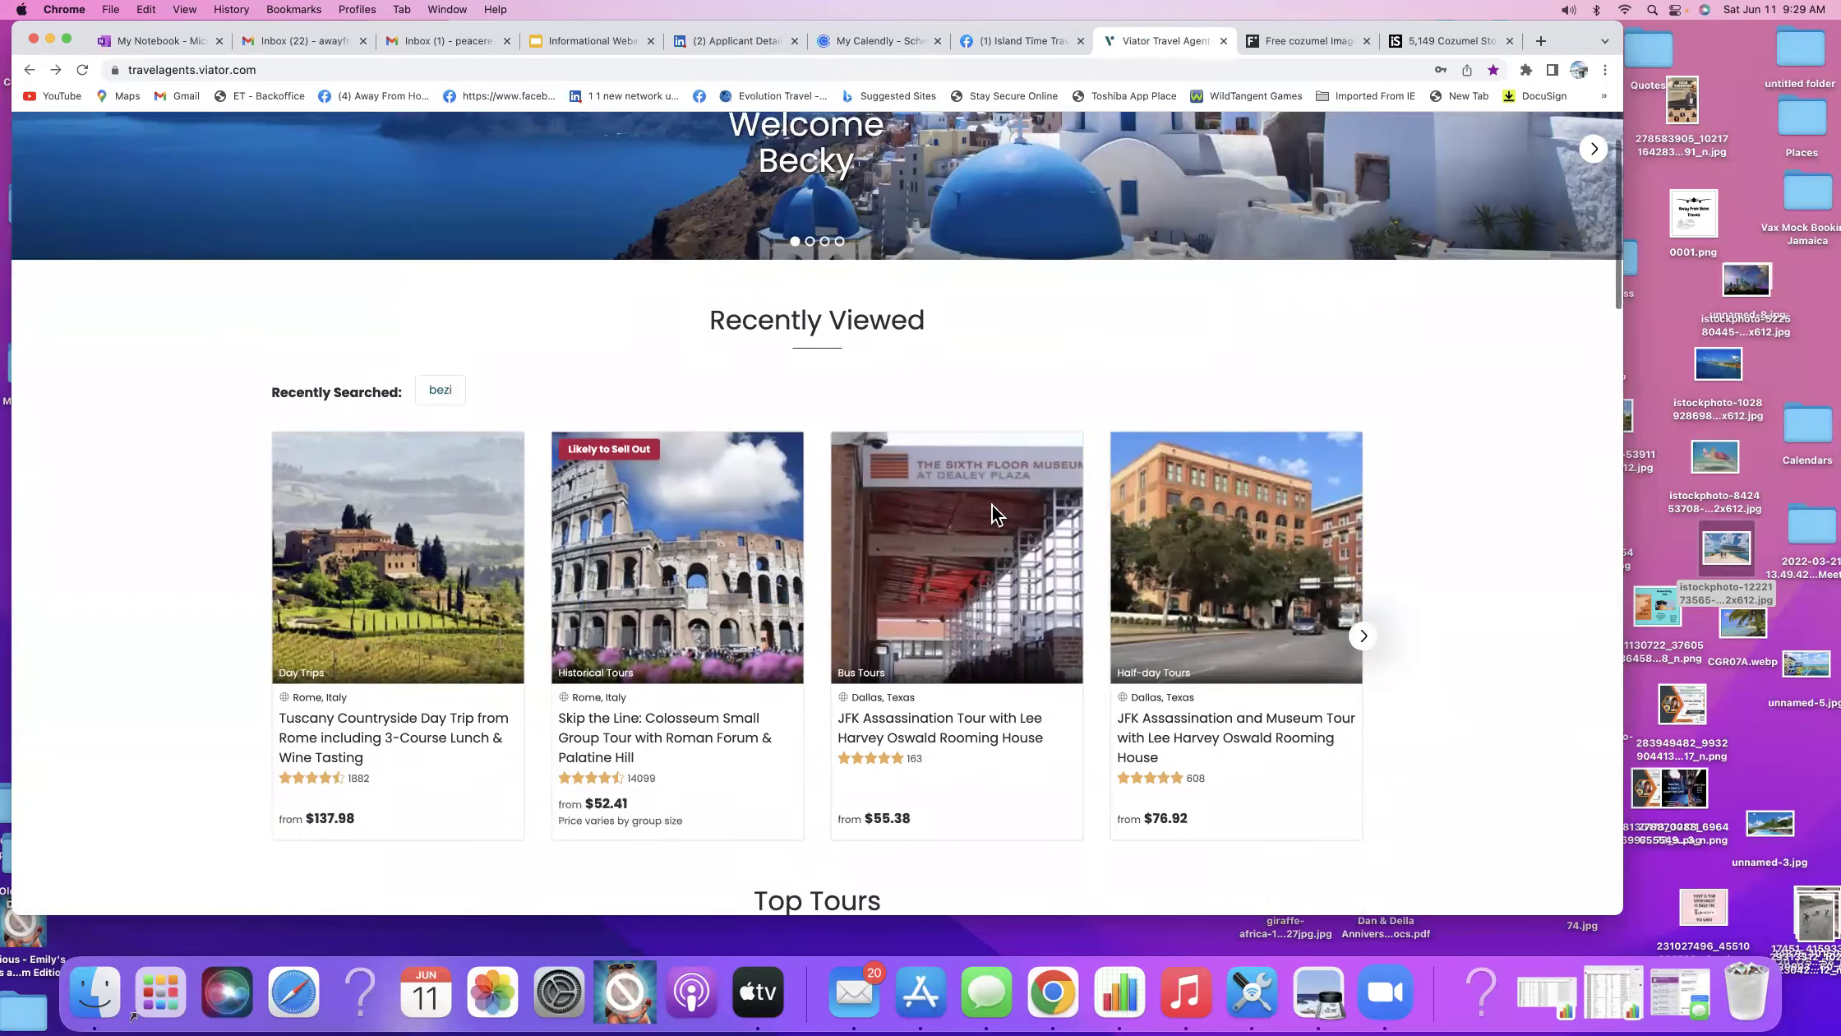
scroll(992, 503, down, 5)
scroll(991, 514, up, 8)
scroll(993, 514, down, 3)
scroll(990, 514, up, 3)
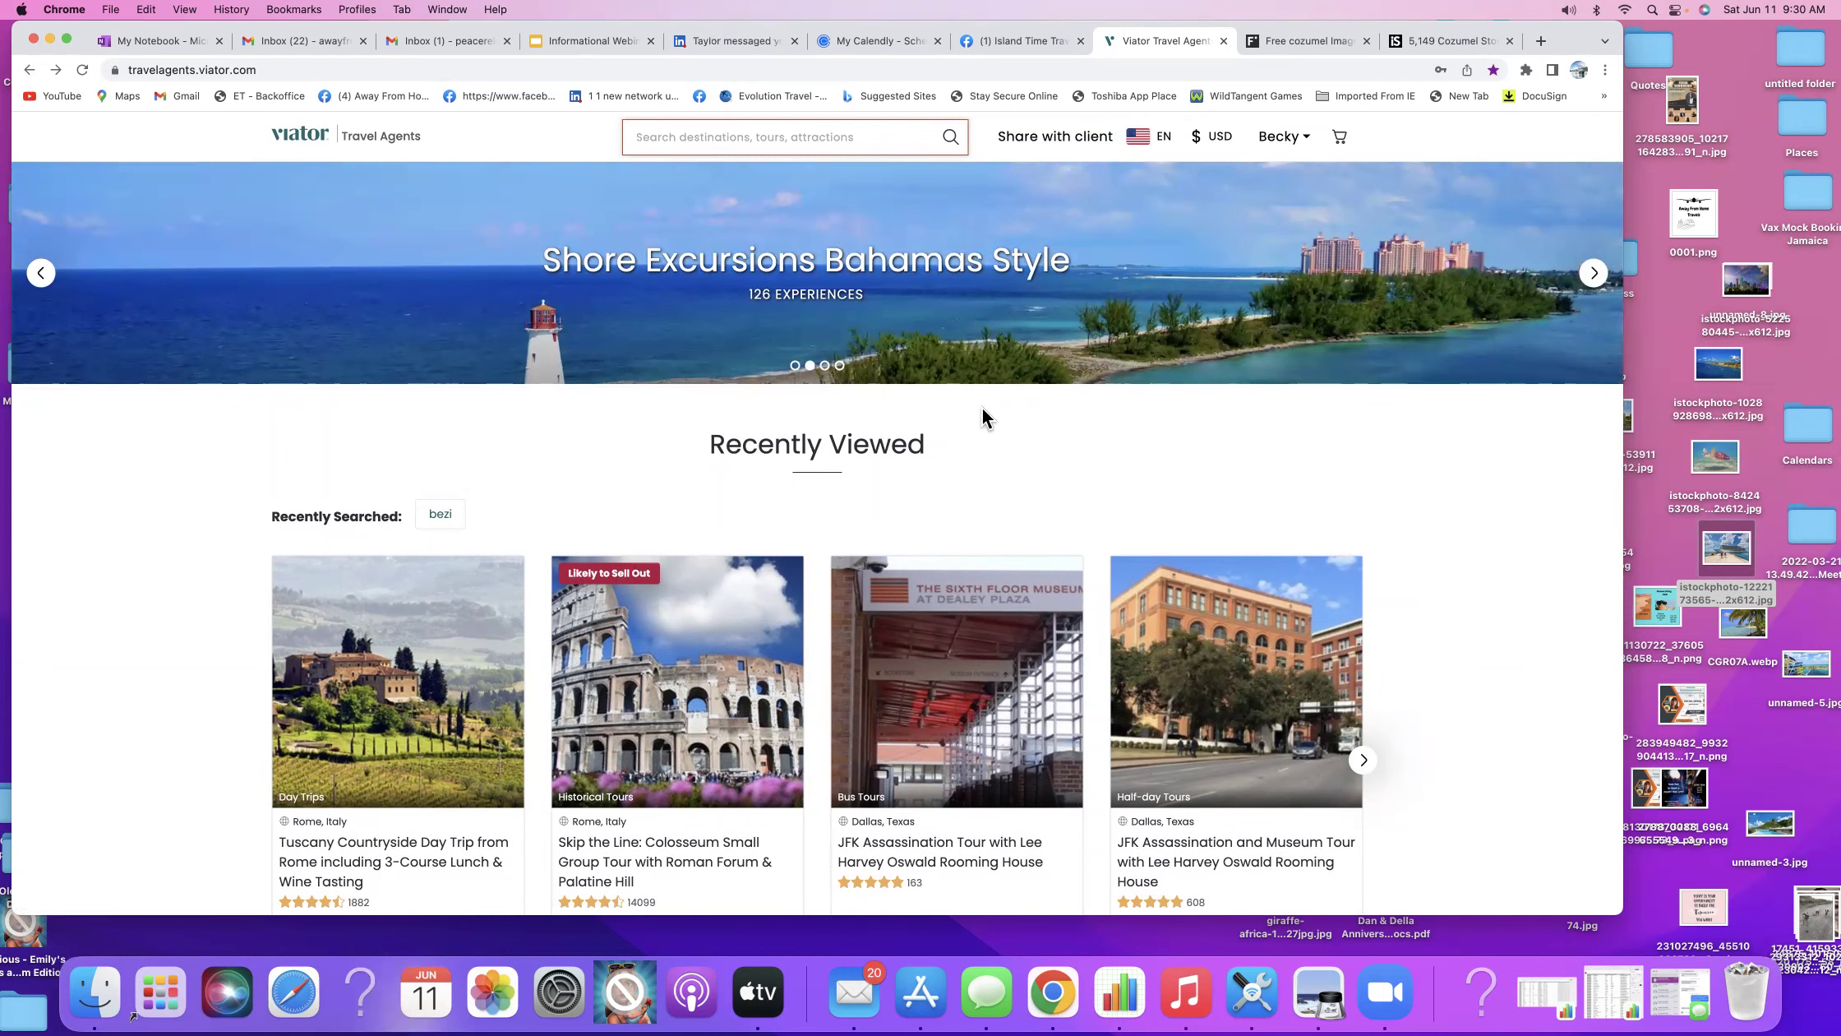
scroll(982, 407, down, 7)
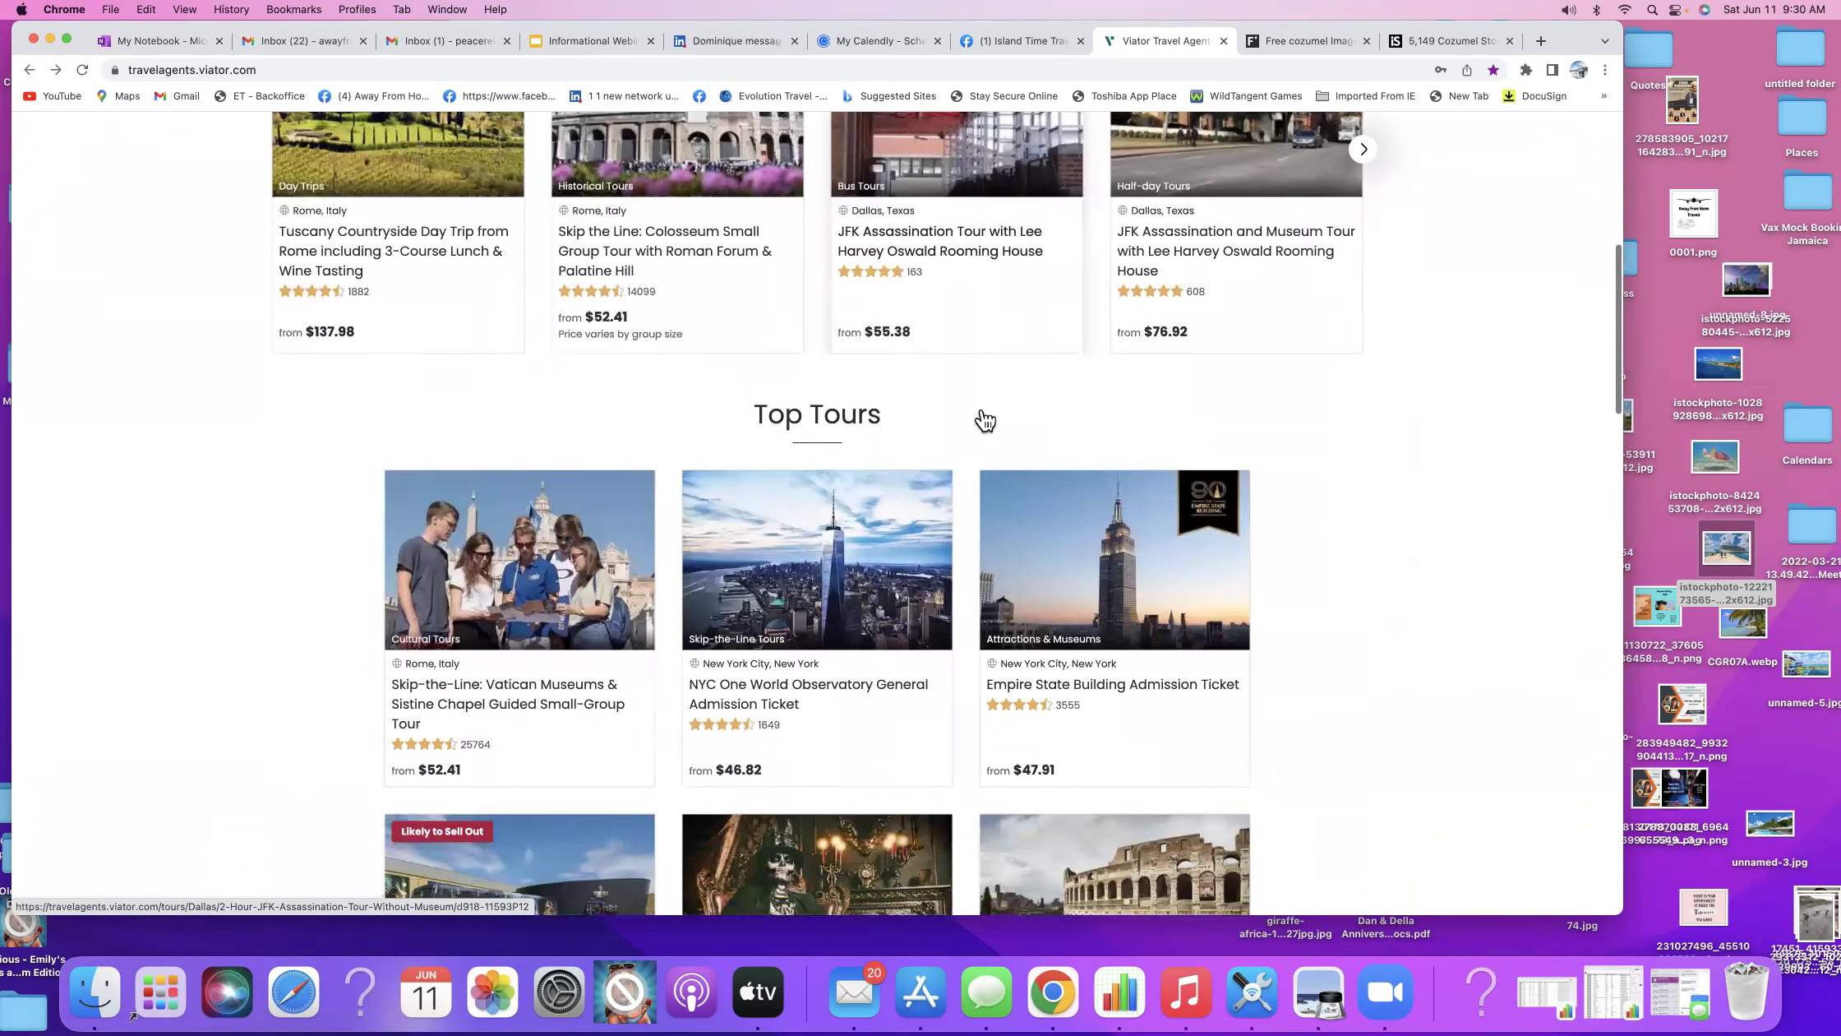
scroll(983, 415, up, 8)
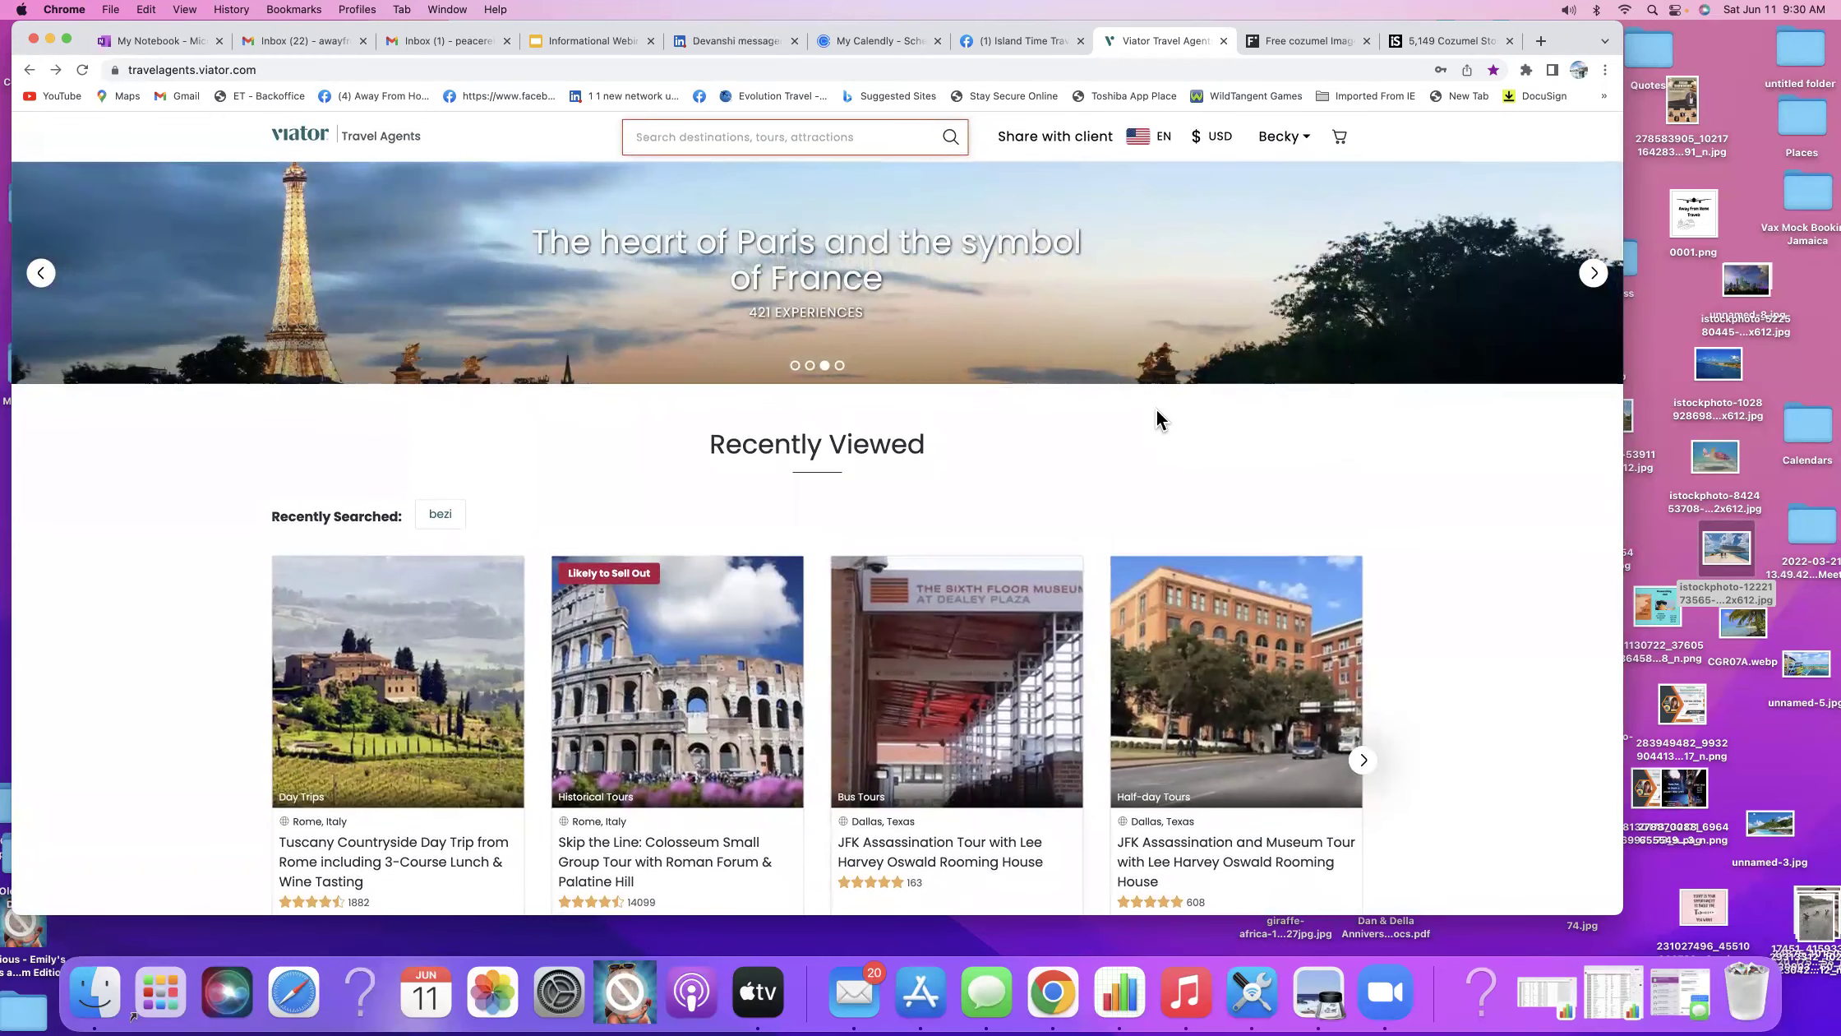
scroll(1157, 419, down, 3)
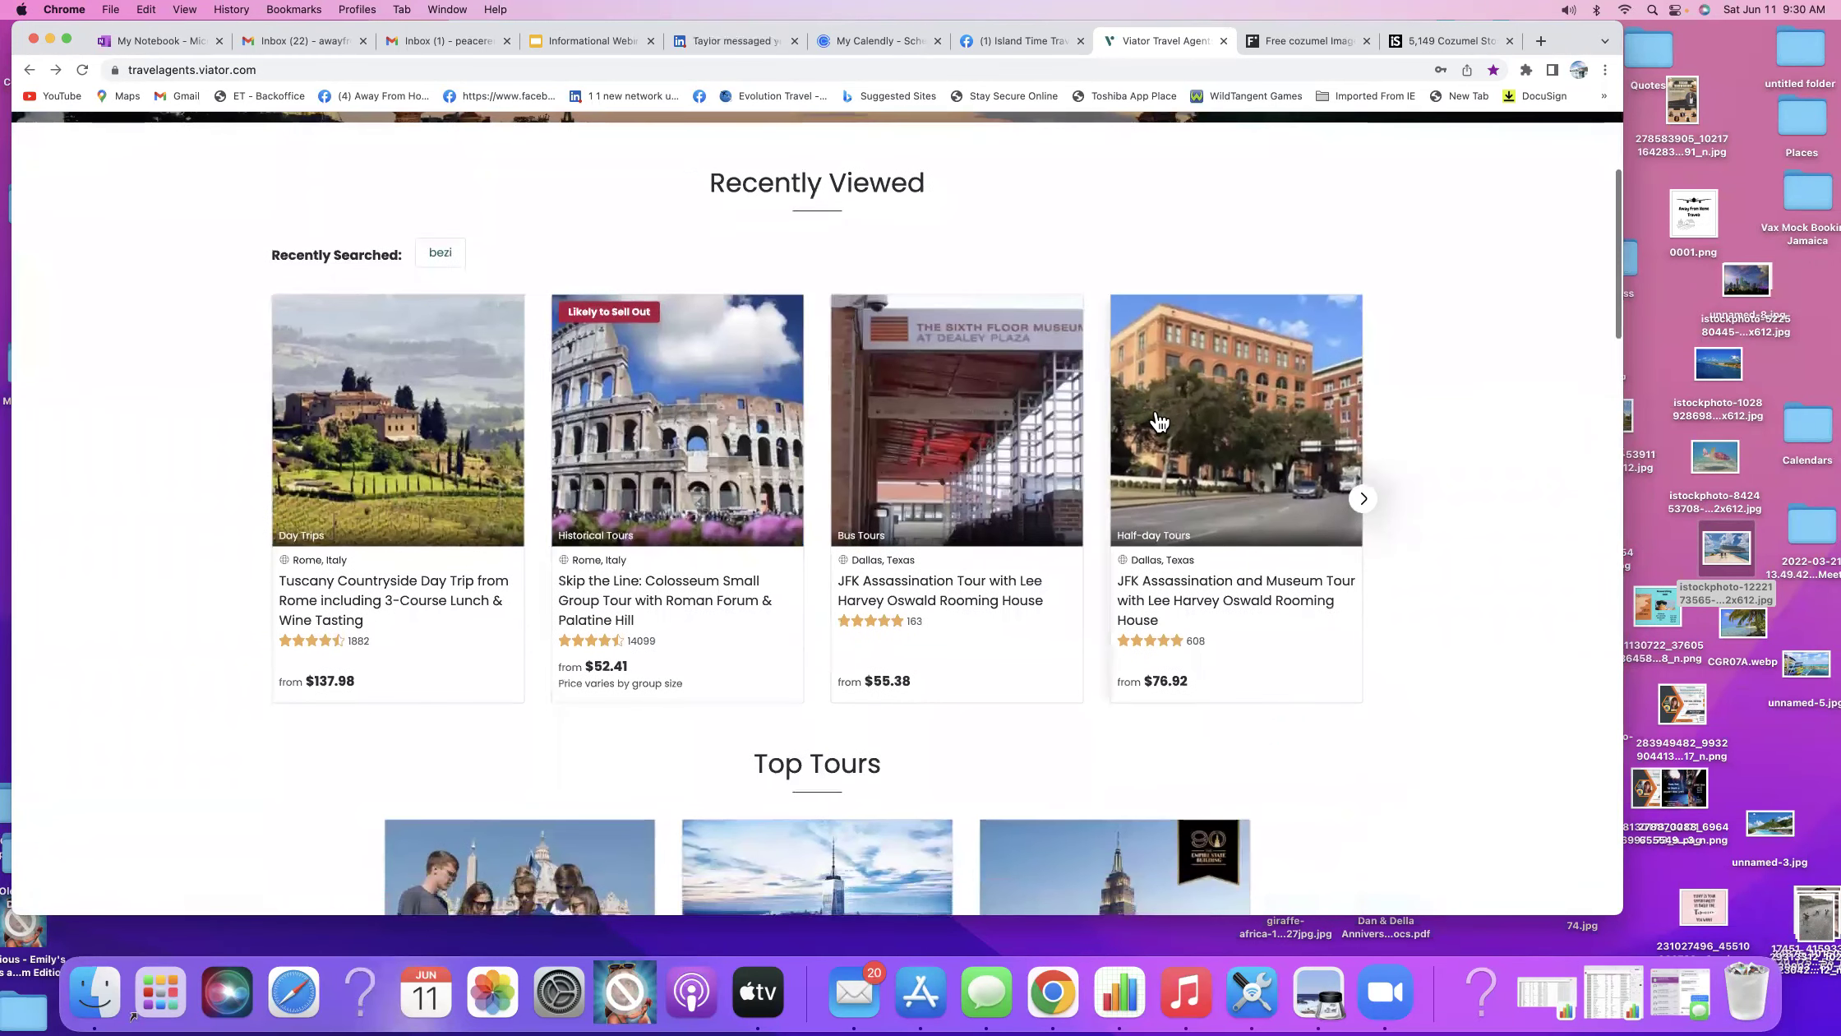
scroll(1085, 284, up, 3)
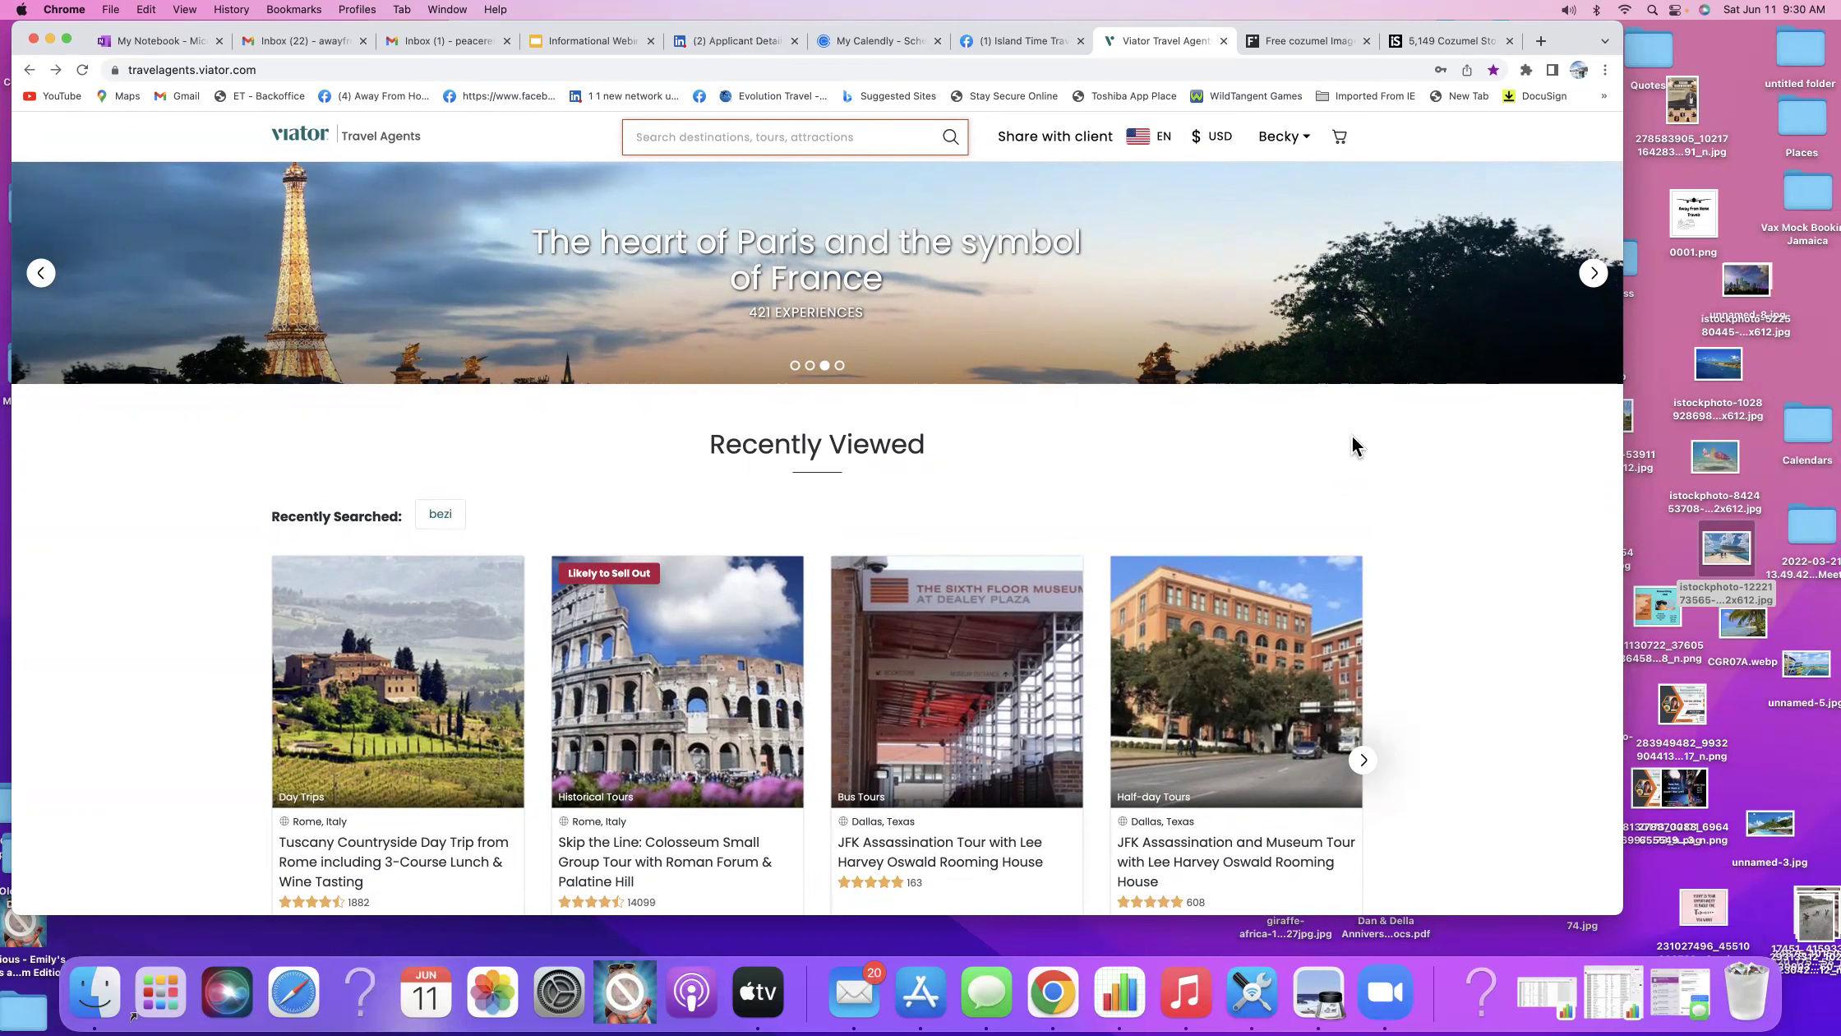
Return to the Cozumel post in the Facebook group, view its coastline photo enlarged, and review the post's photos and link.
click(993, 41)
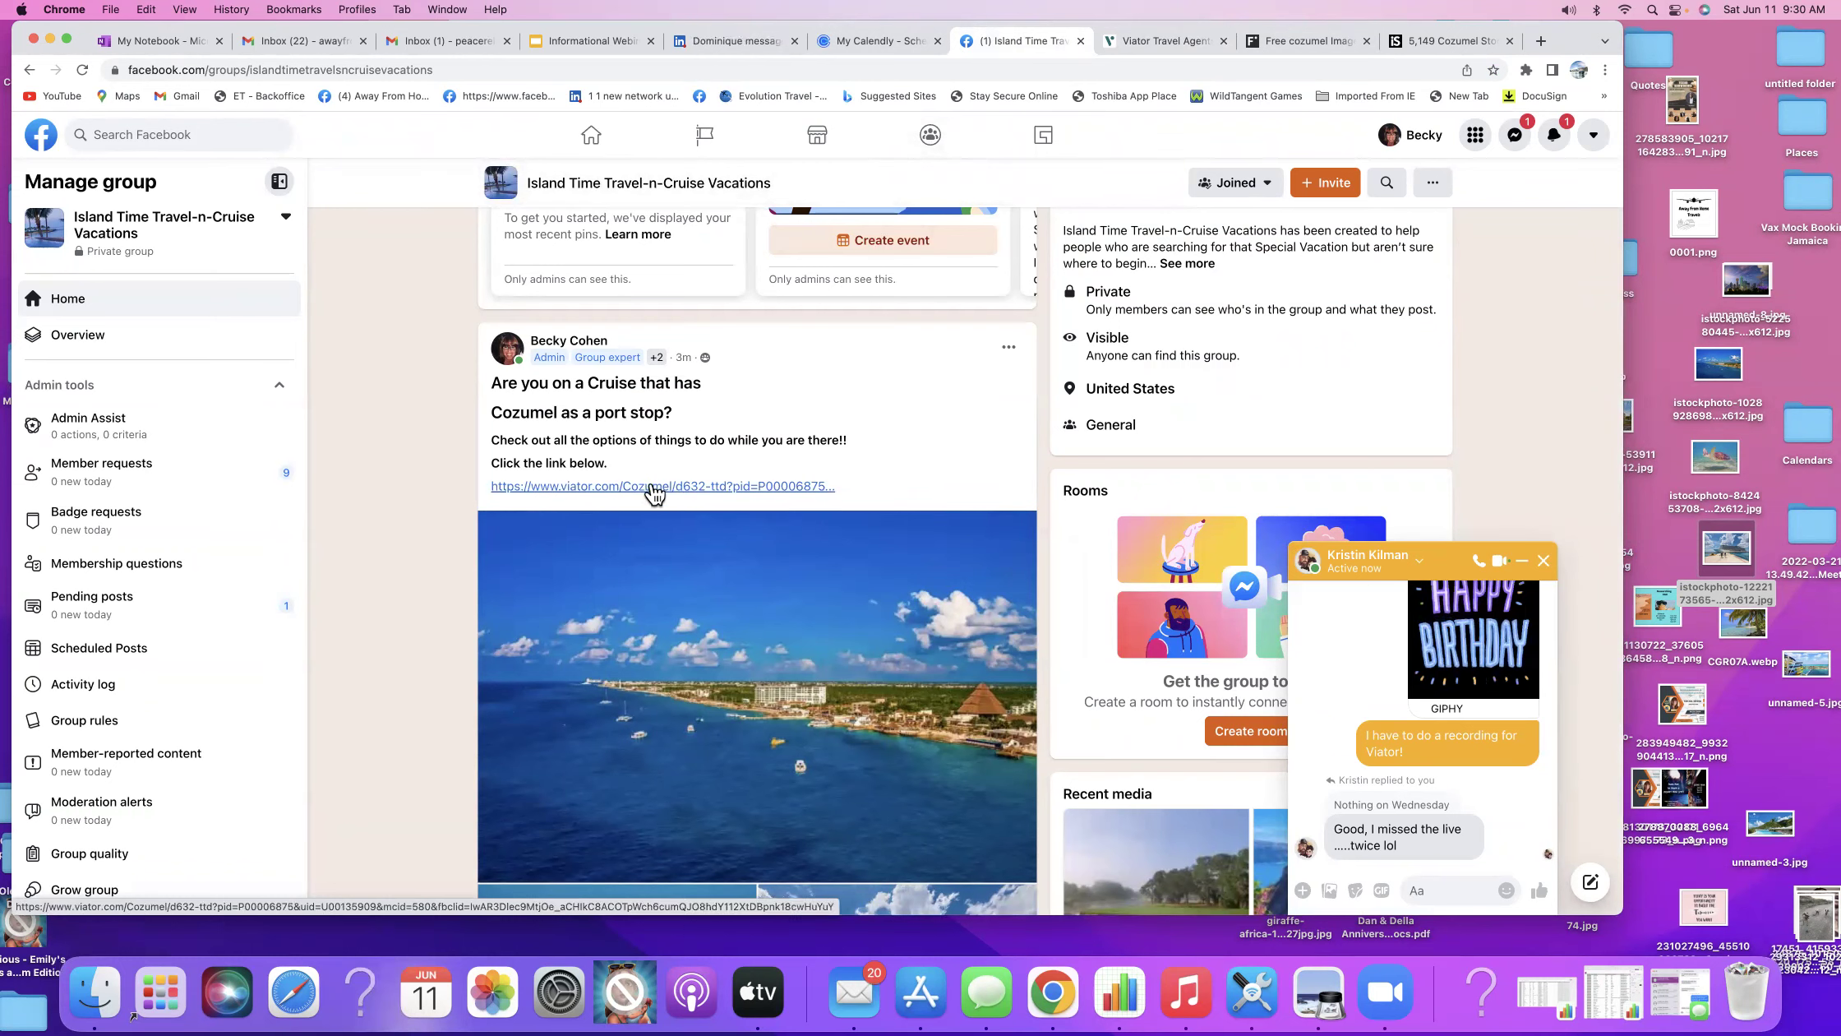
click(767, 717)
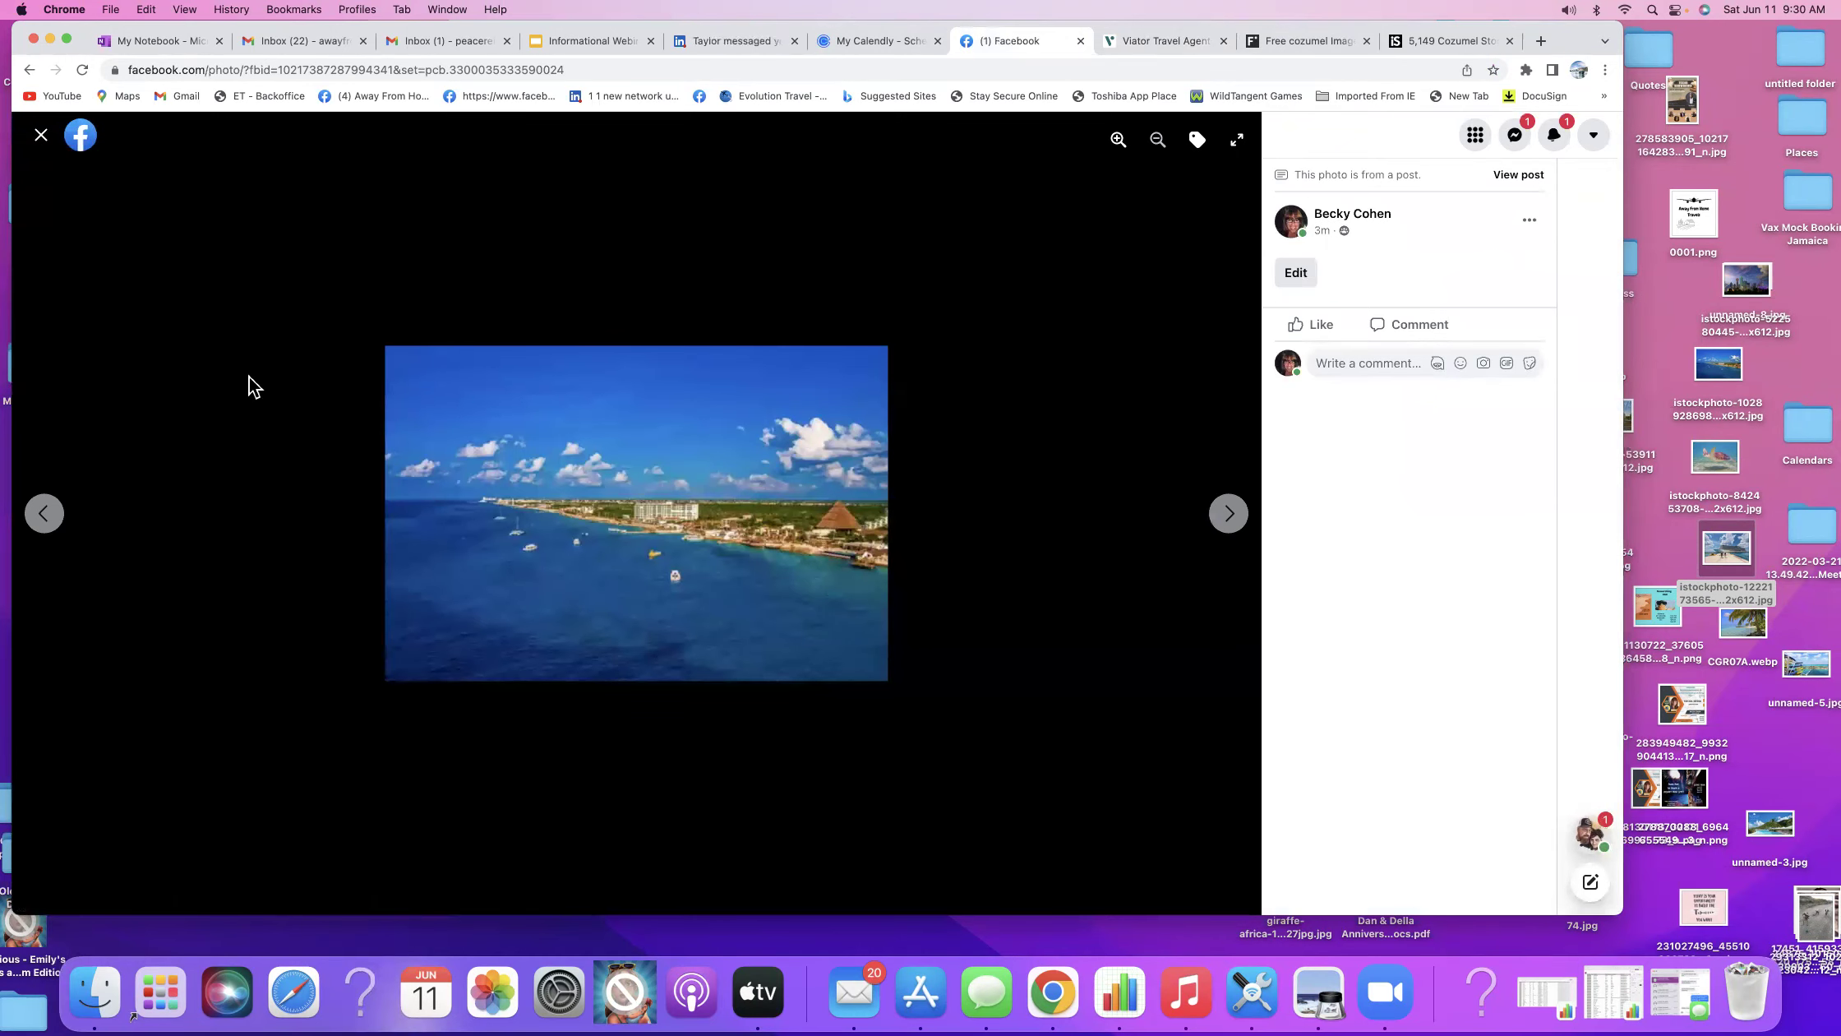
click(41, 135)
scroll(689, 682, down, 5)
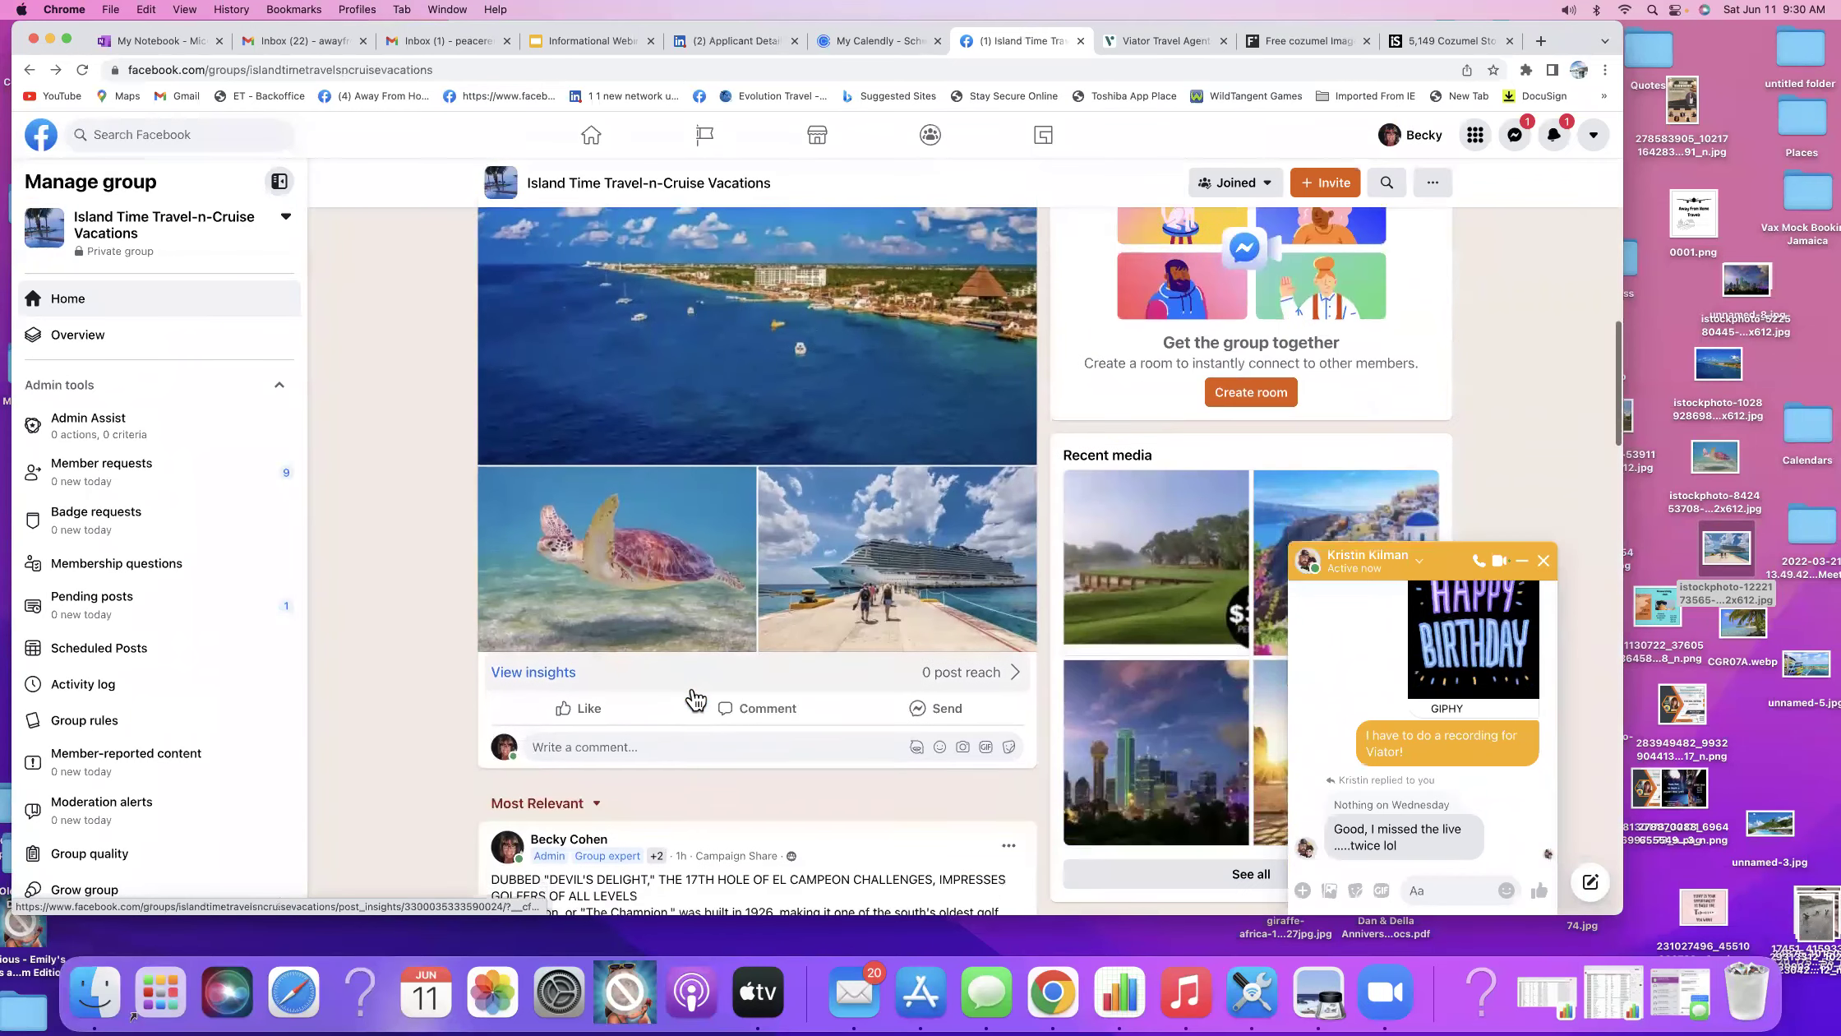
scroll(692, 687, up, 1)
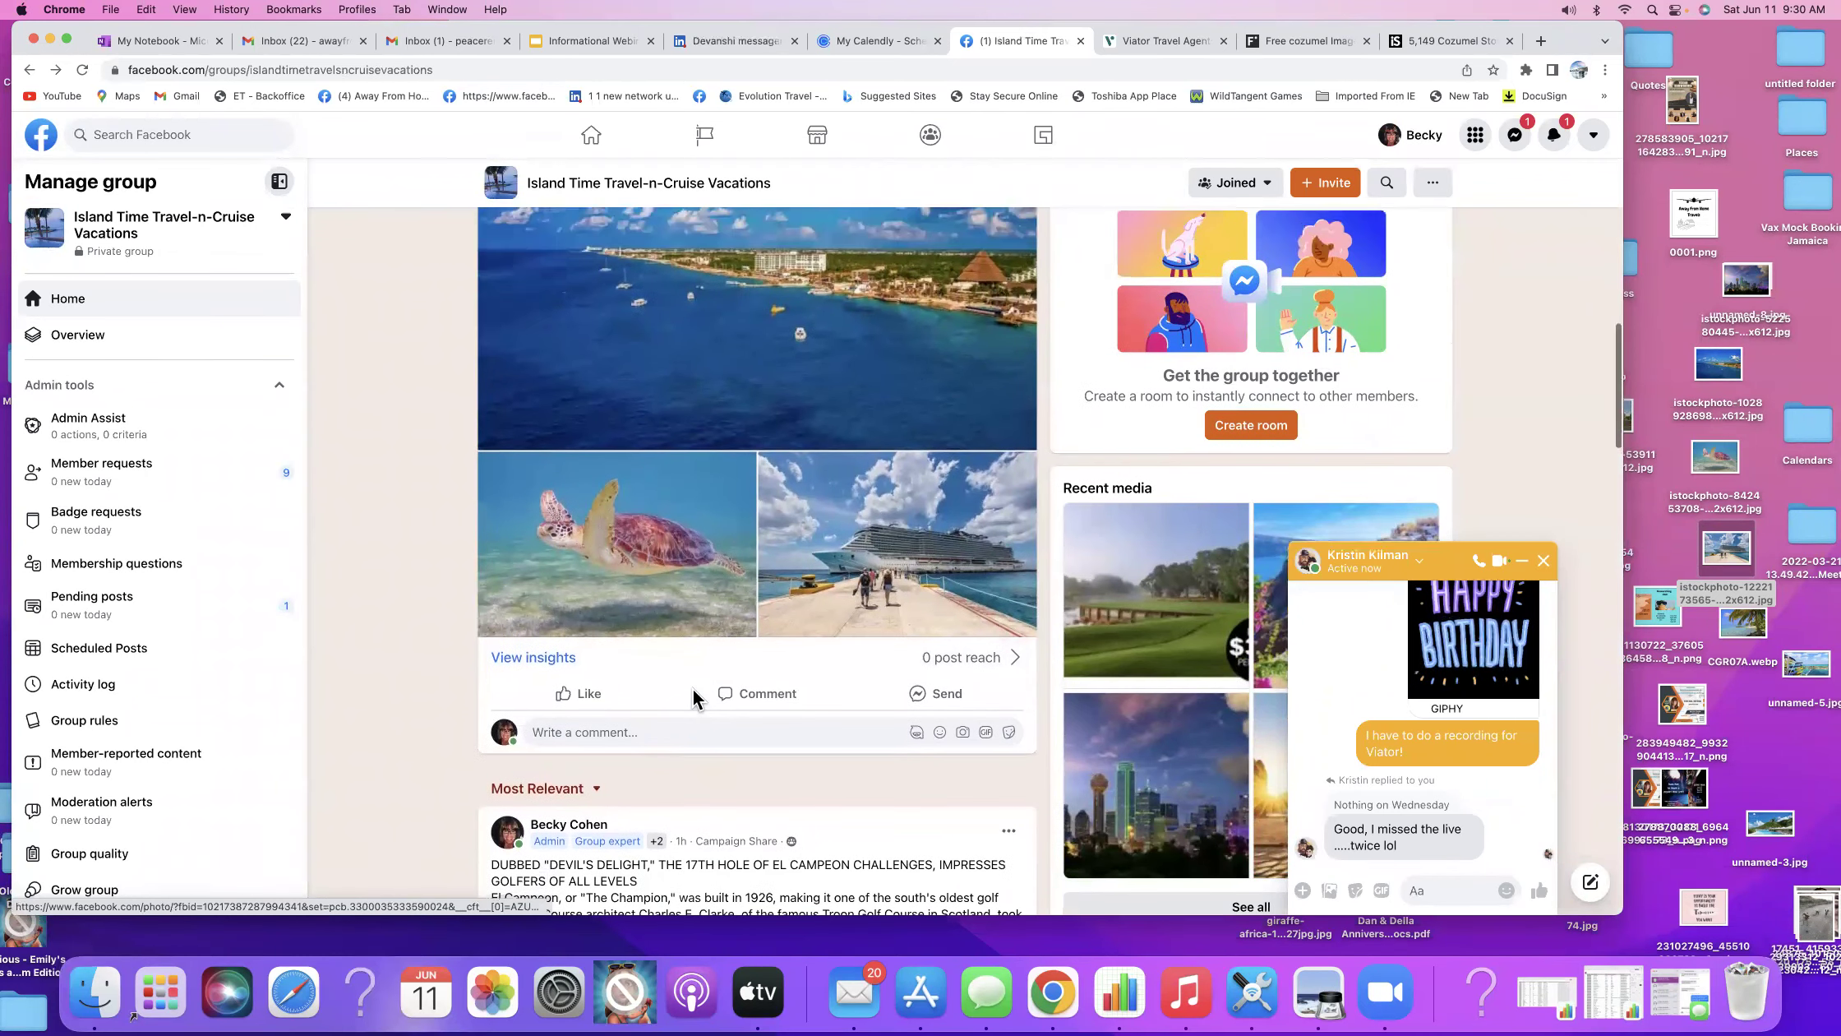
scroll(692, 687, down, 2)
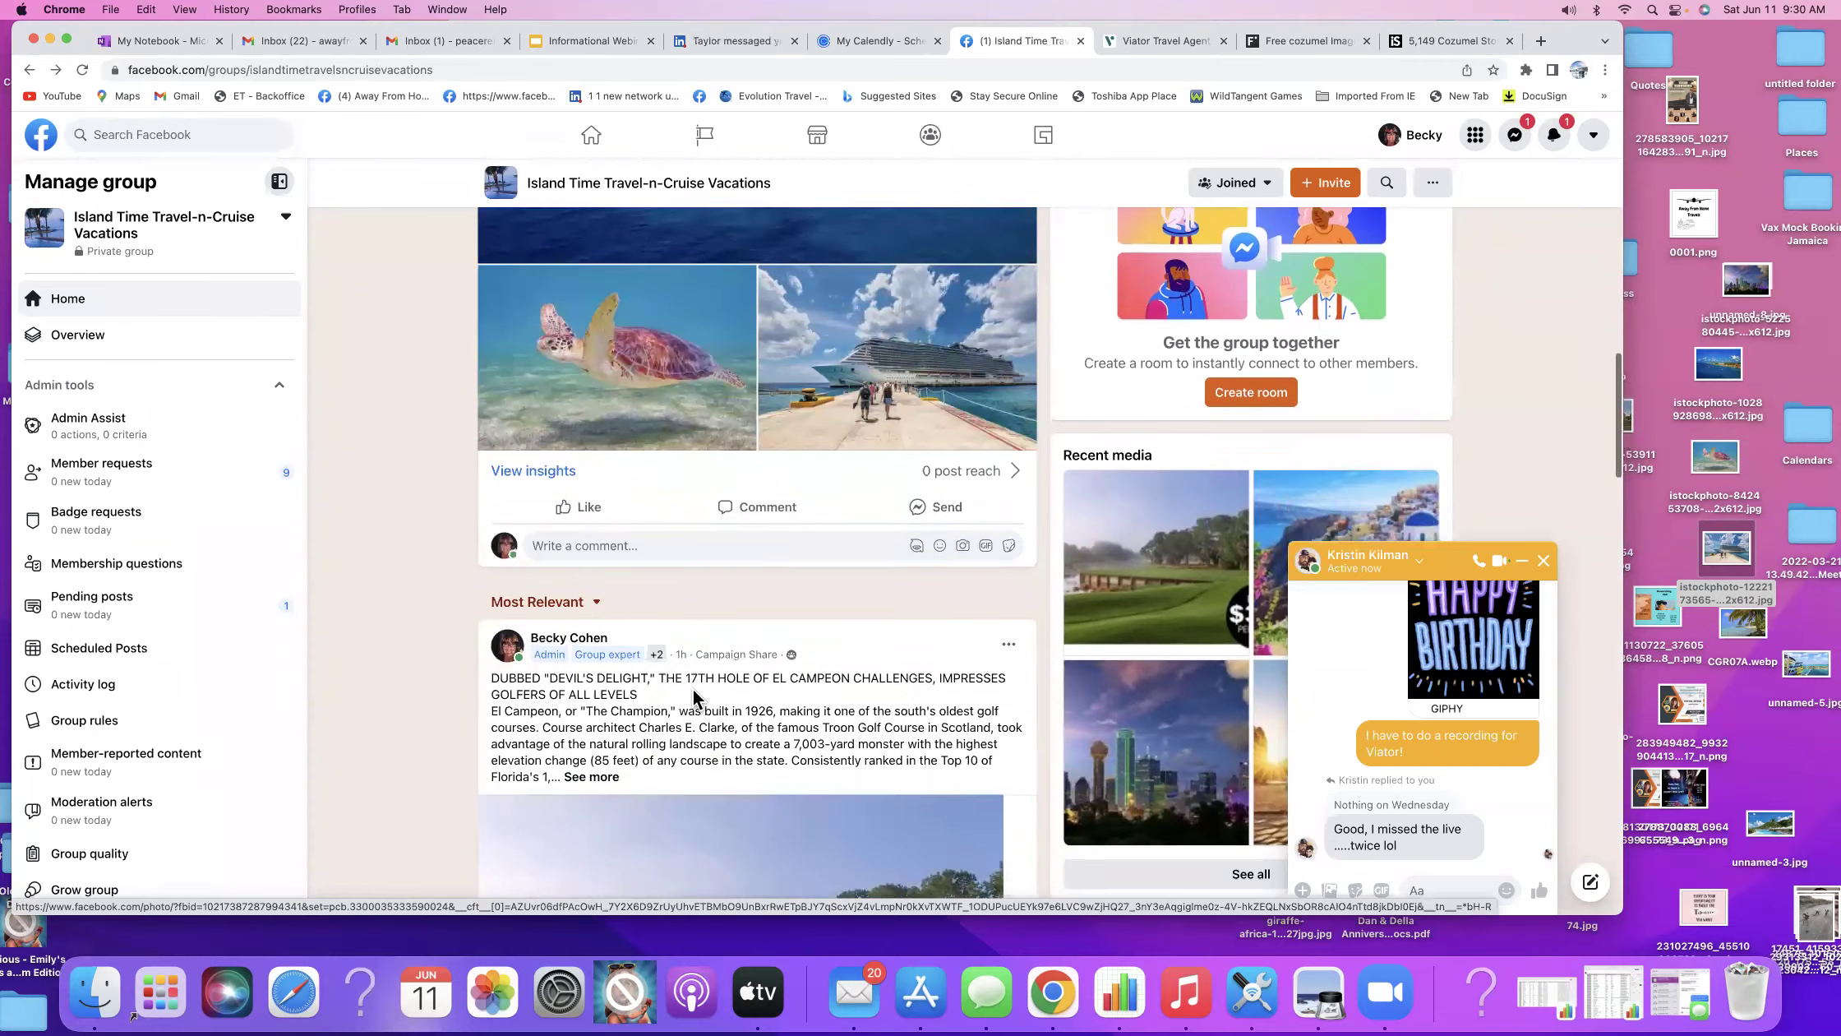
scroll(692, 687, up, 9)
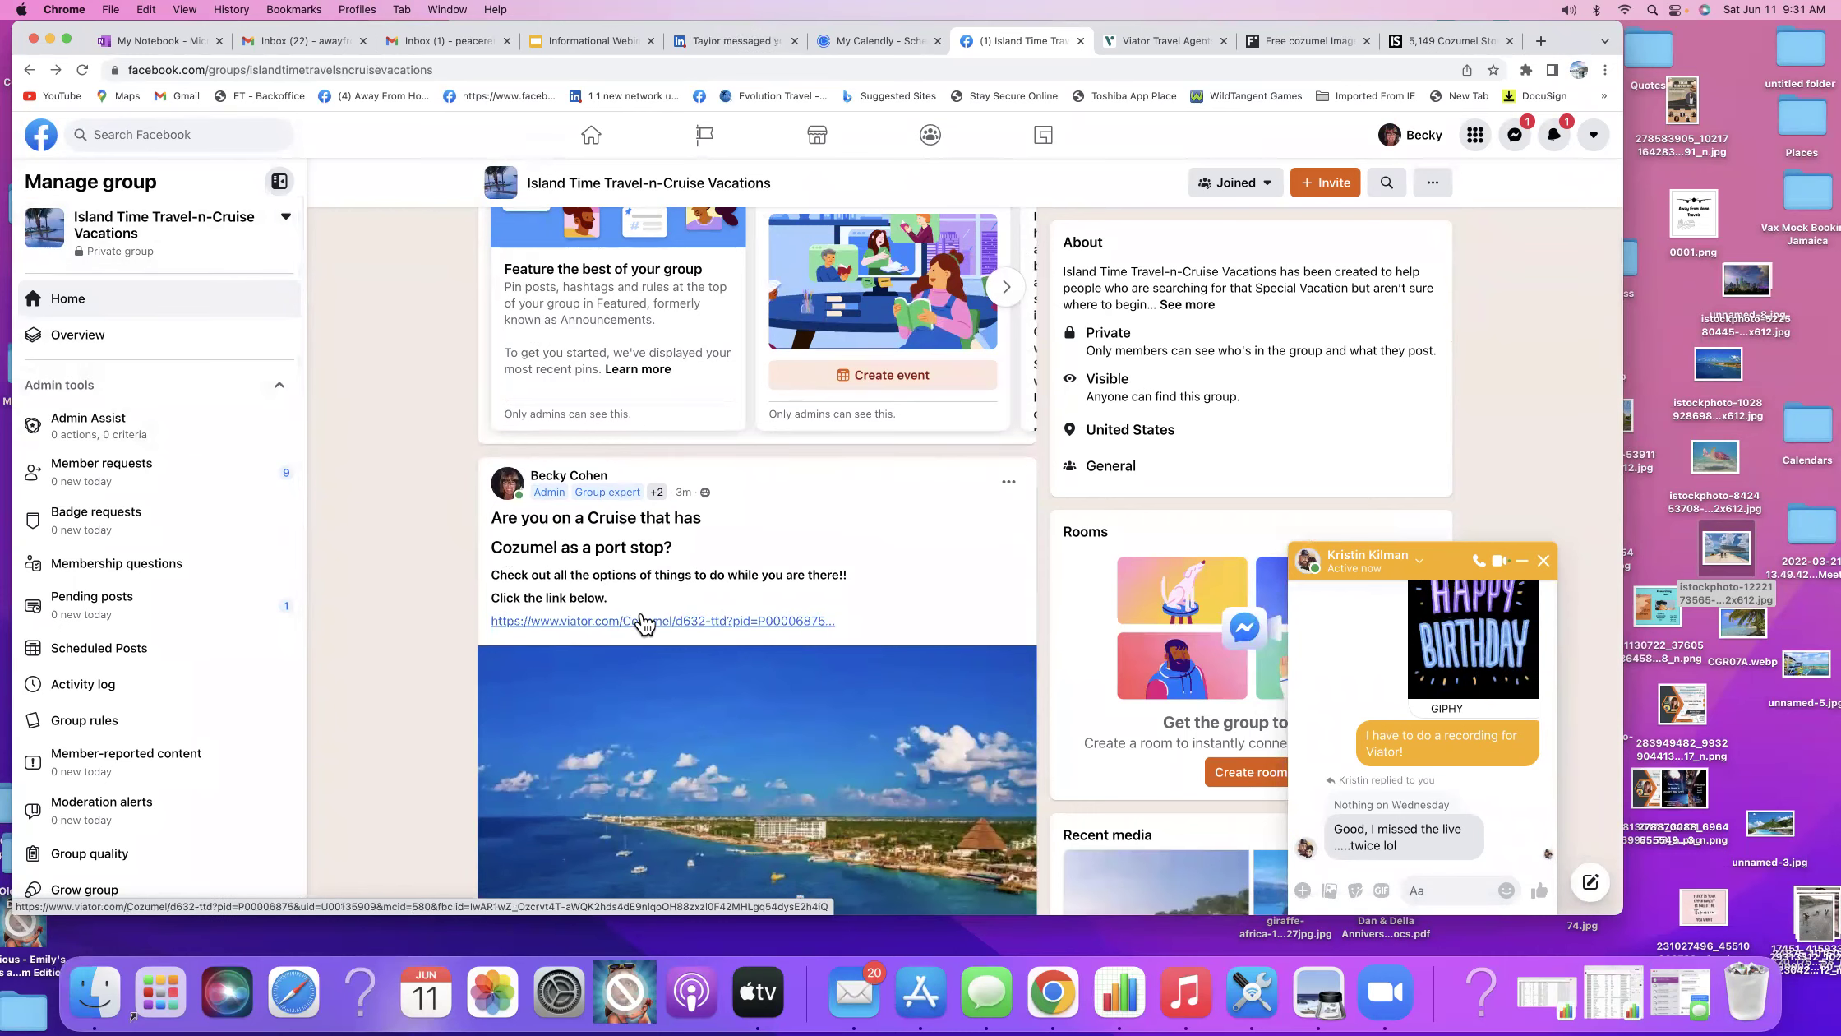
Open the Membership list of joined groups from the Facebook Groups settings.
click(931, 138)
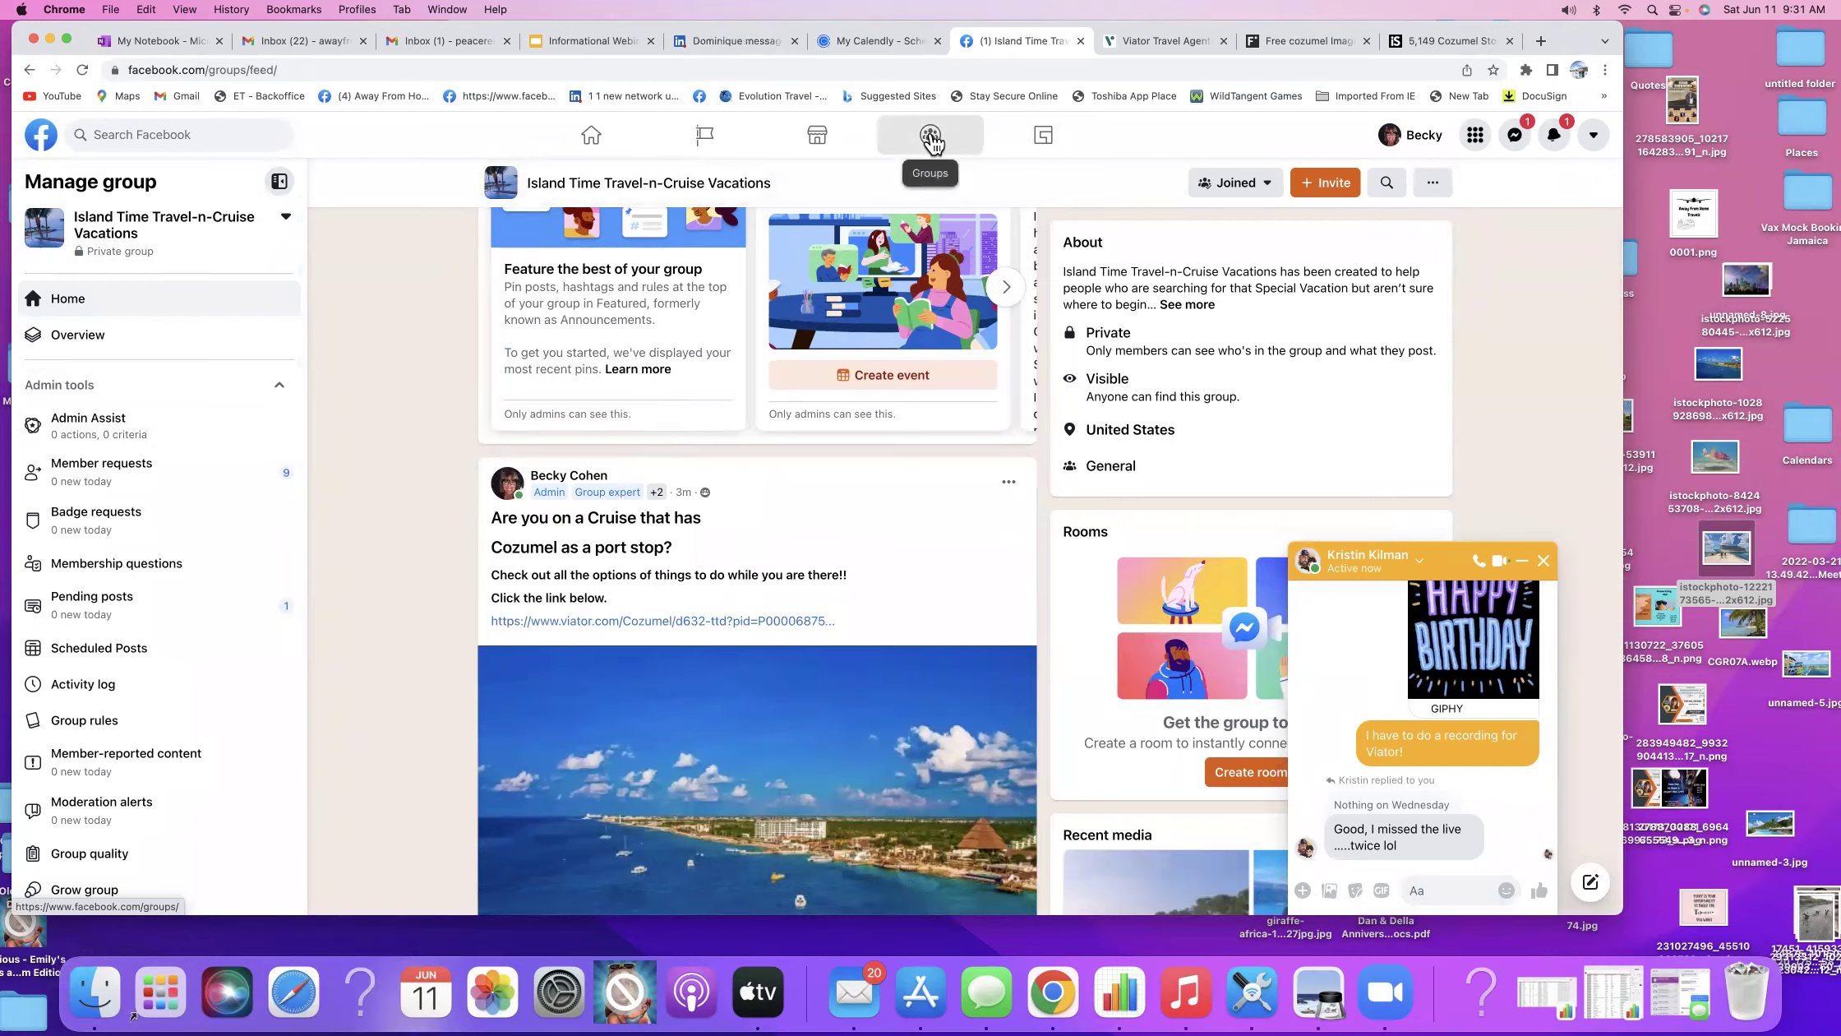
click(278, 181)
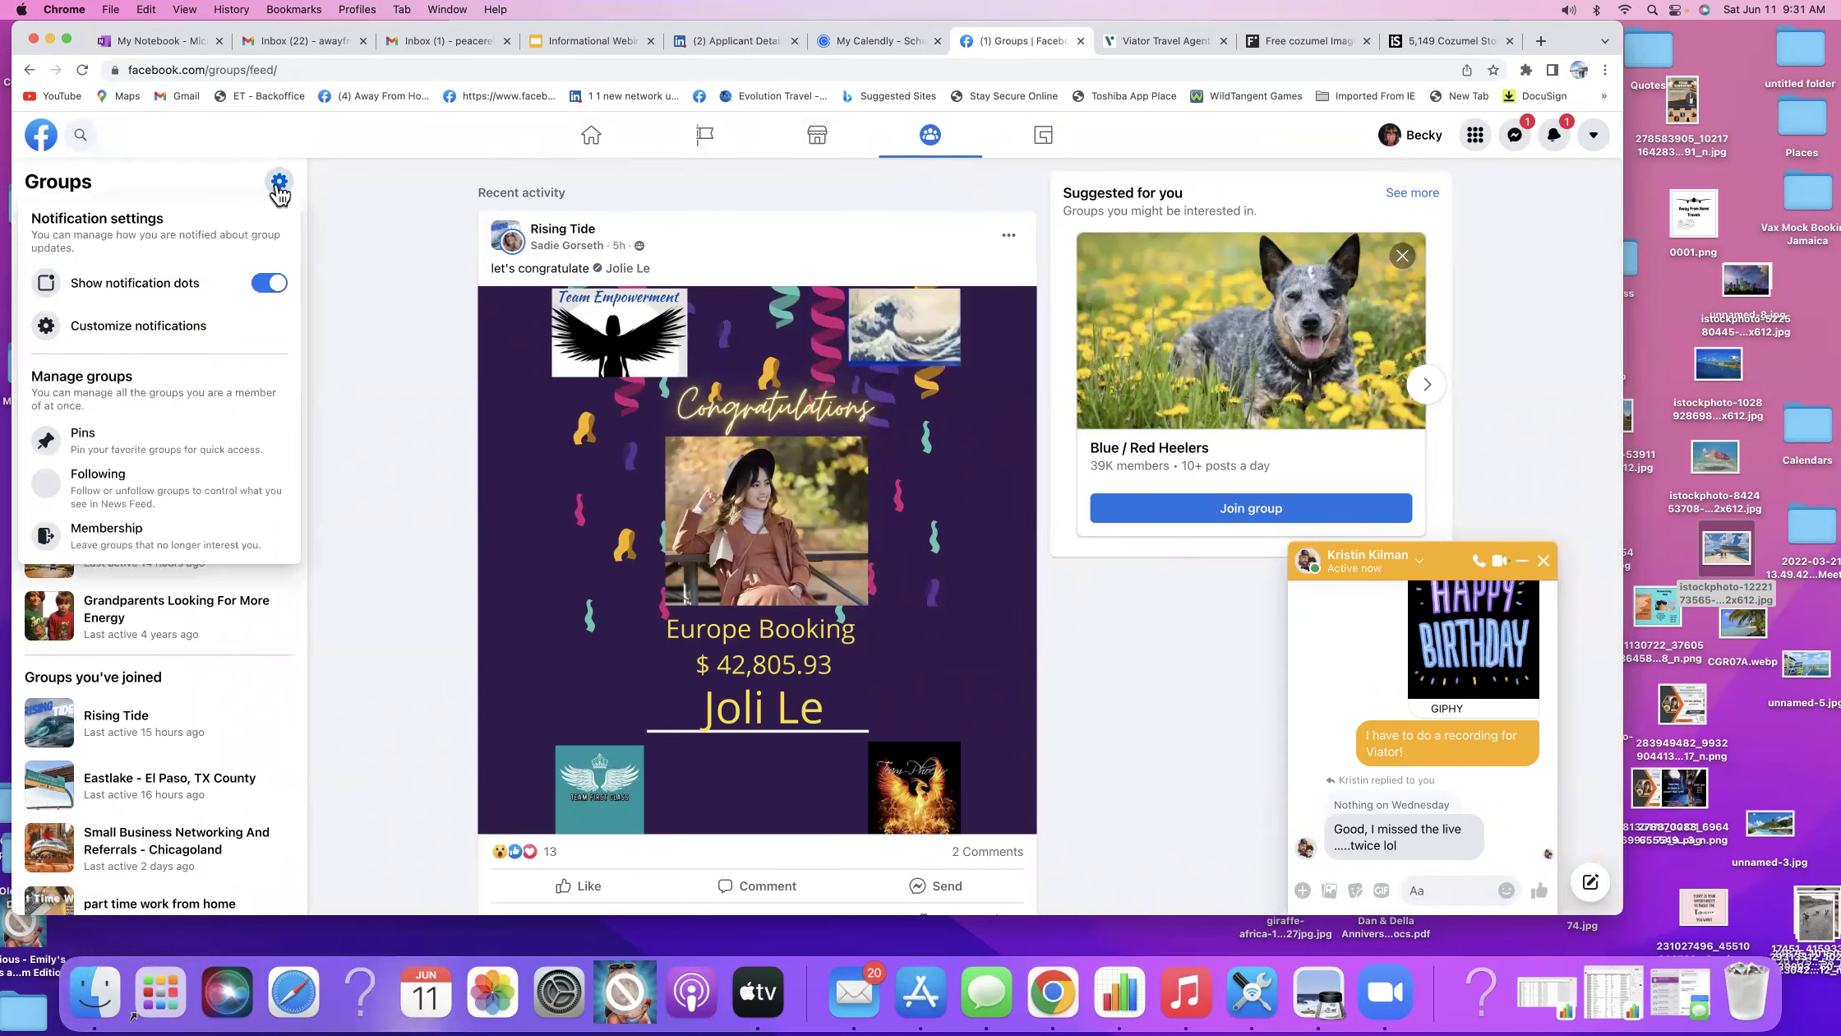
click(108, 534)
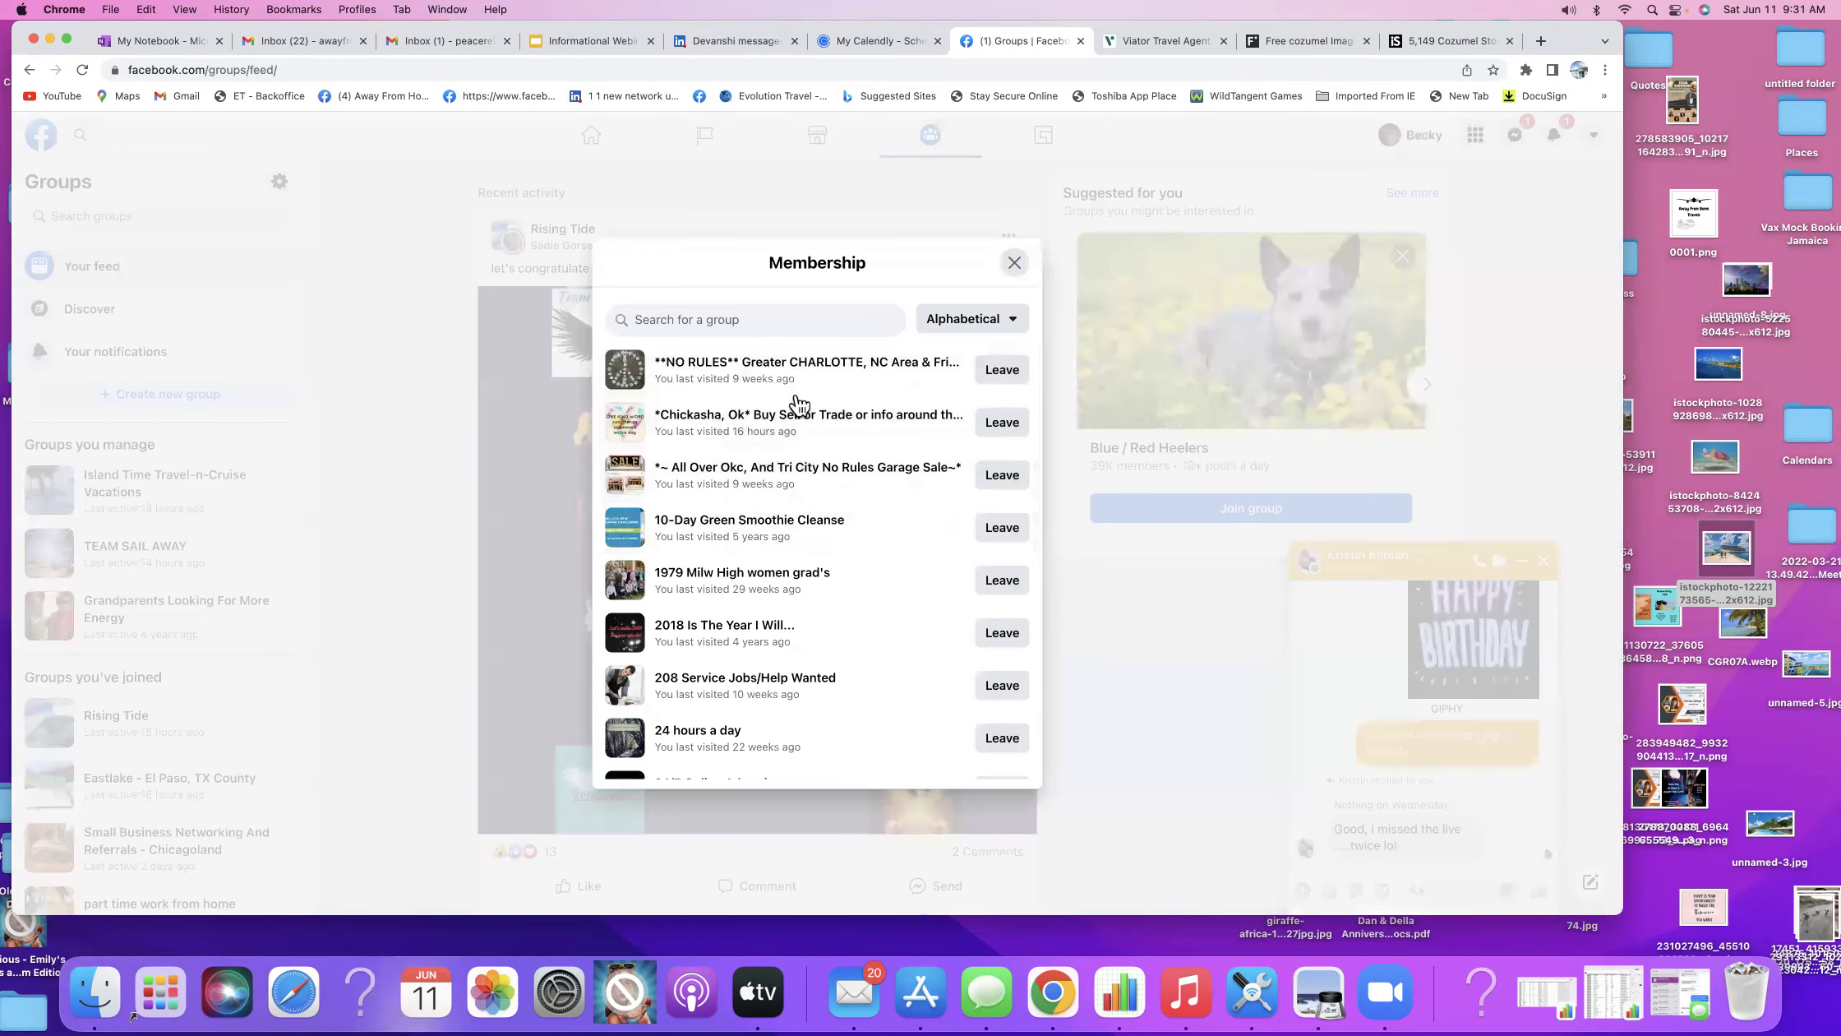
scroll(743, 547, down, 1)
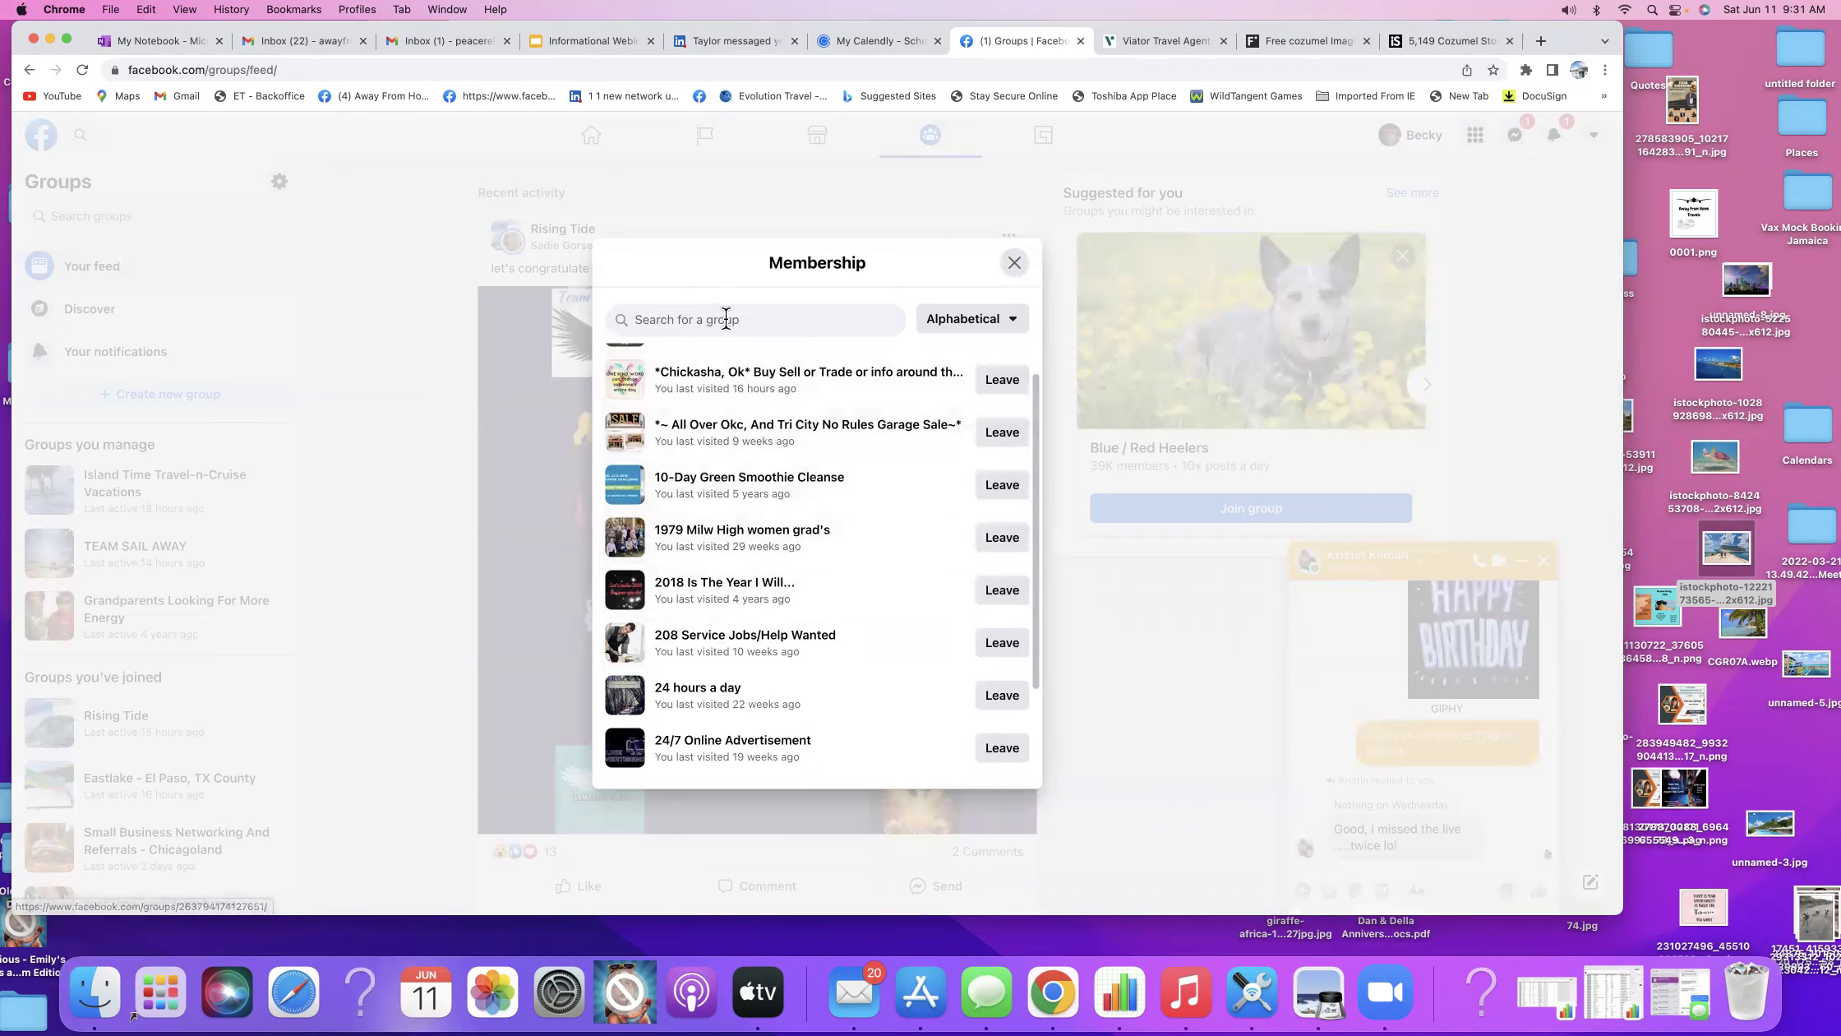
Search the joined groups for "No rules" and open the Beverly Hills Buy/Sell/Trade No Rules group.
text(No r)
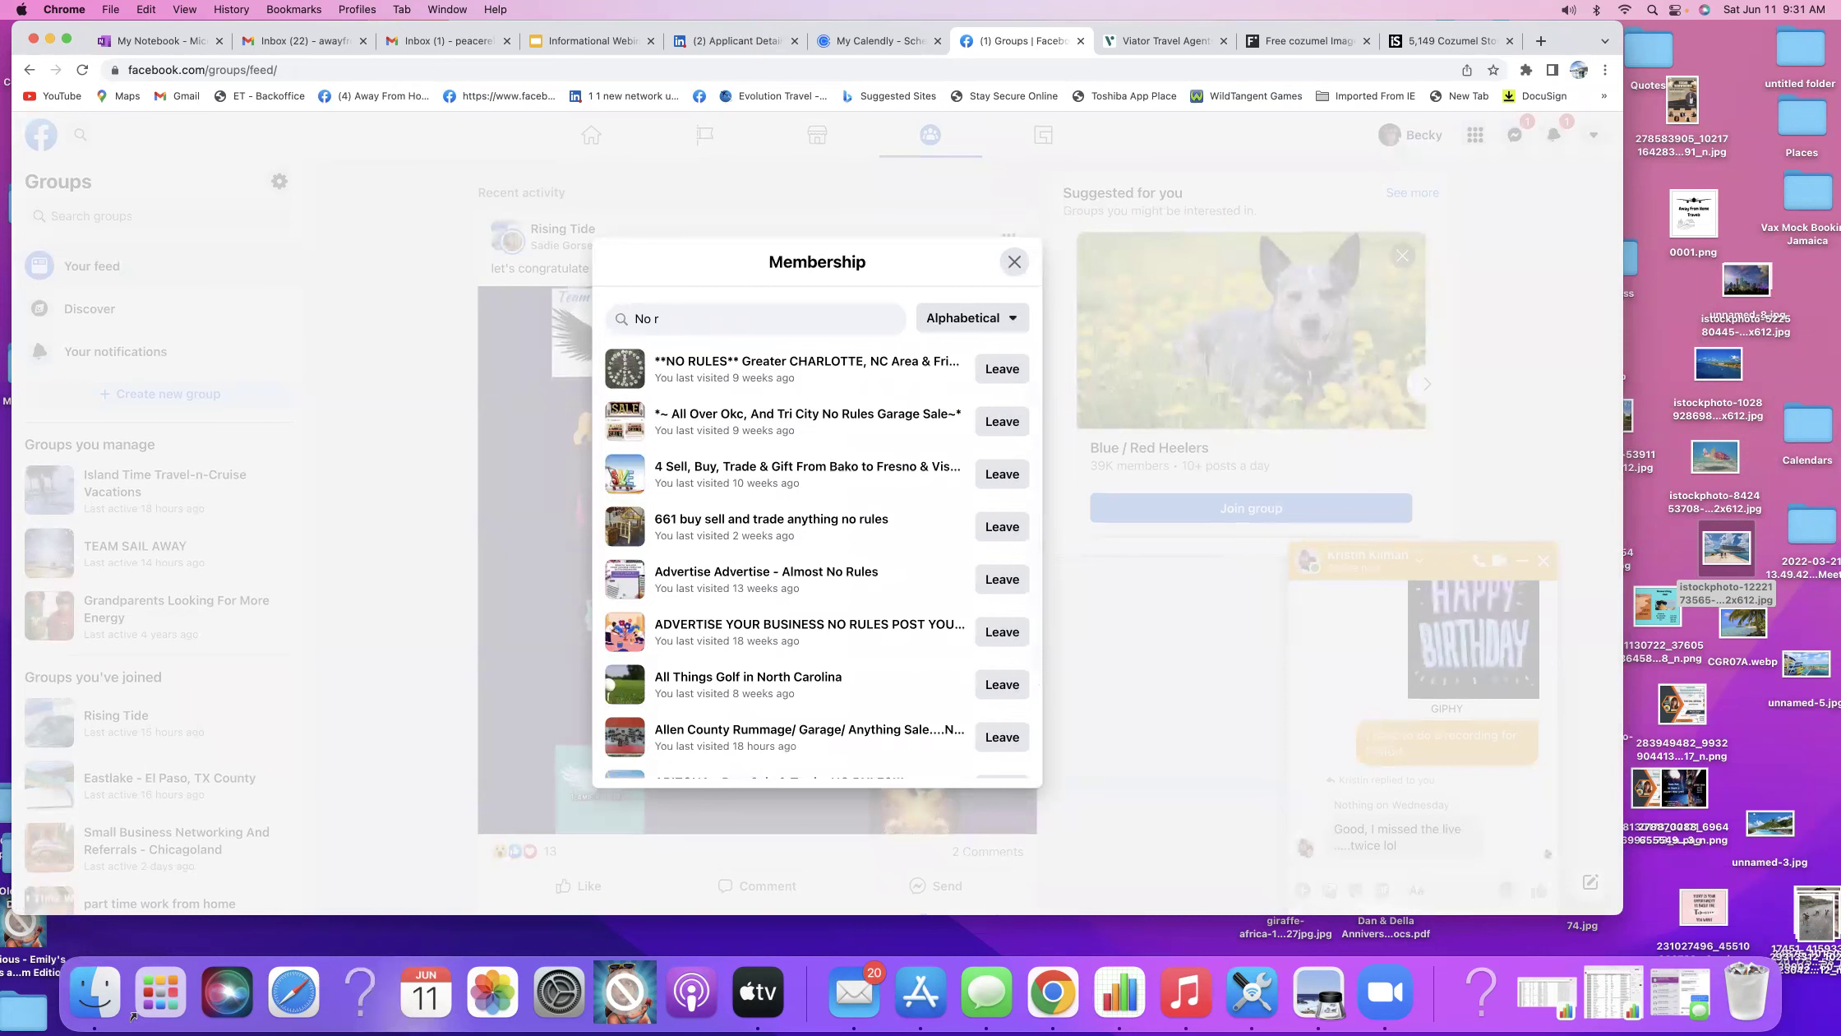
text(ules)
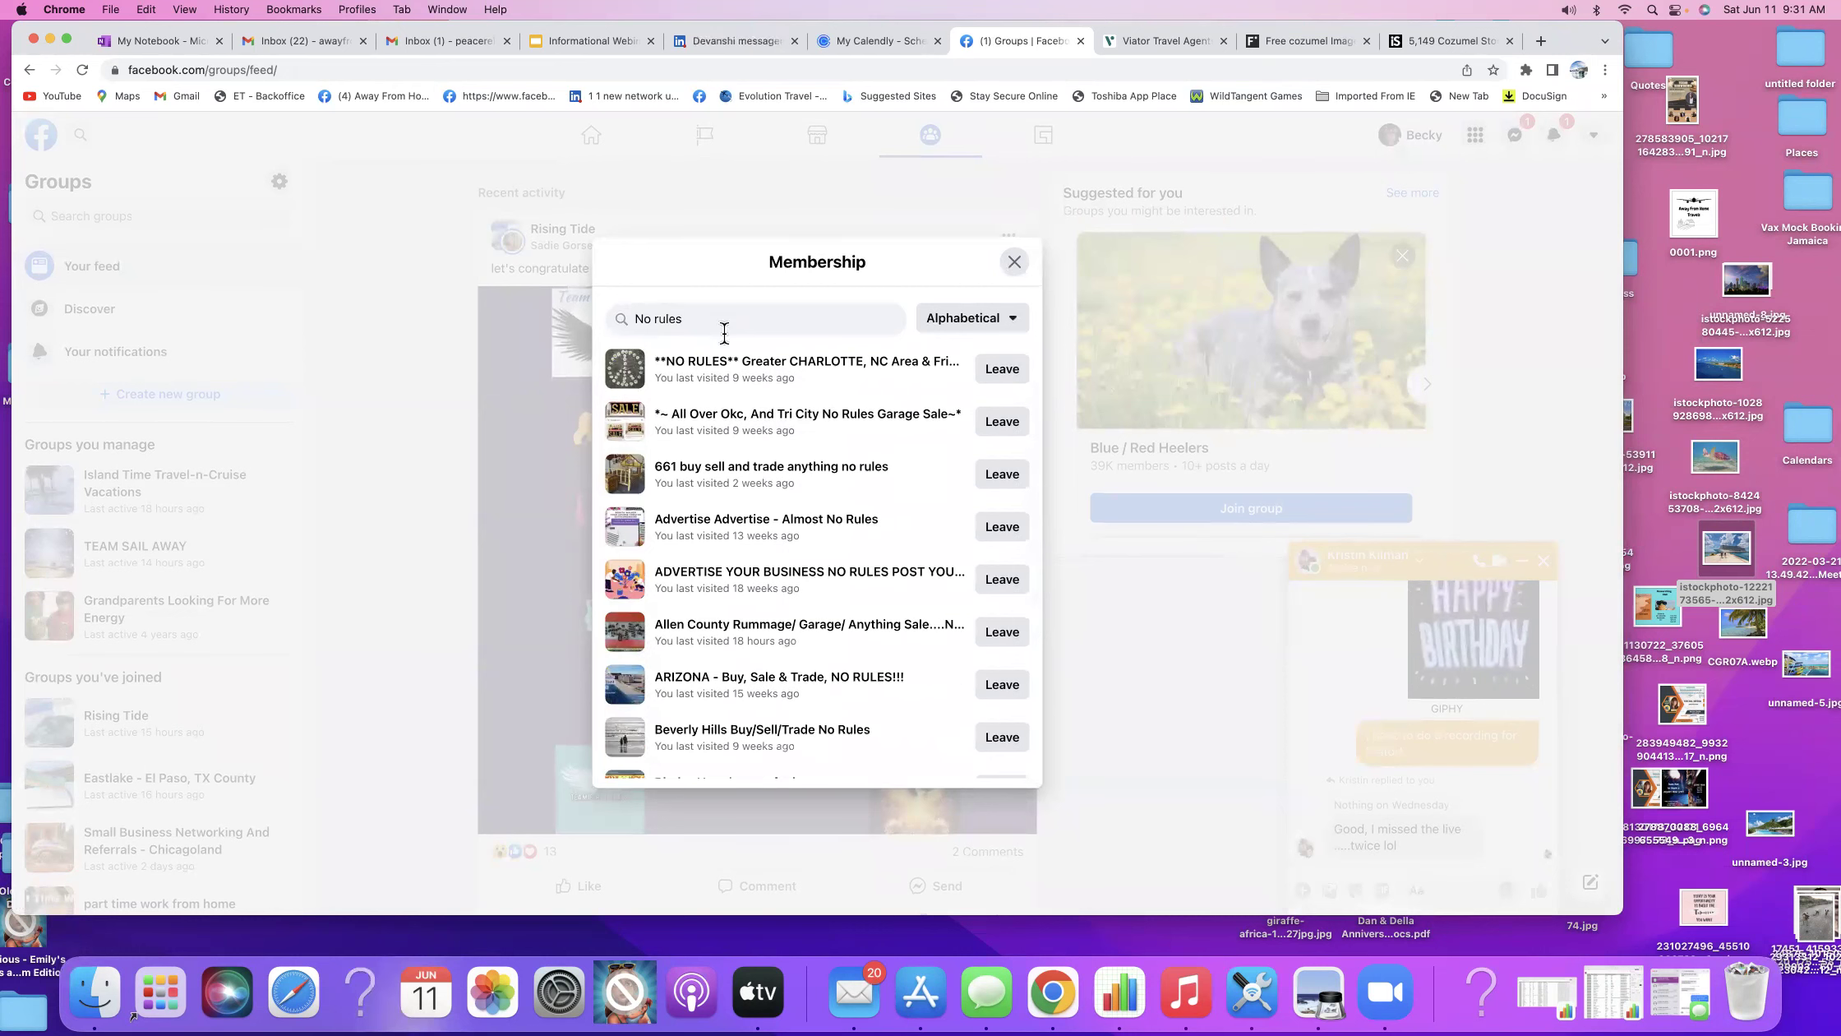
scroll(744, 542, down, 5)
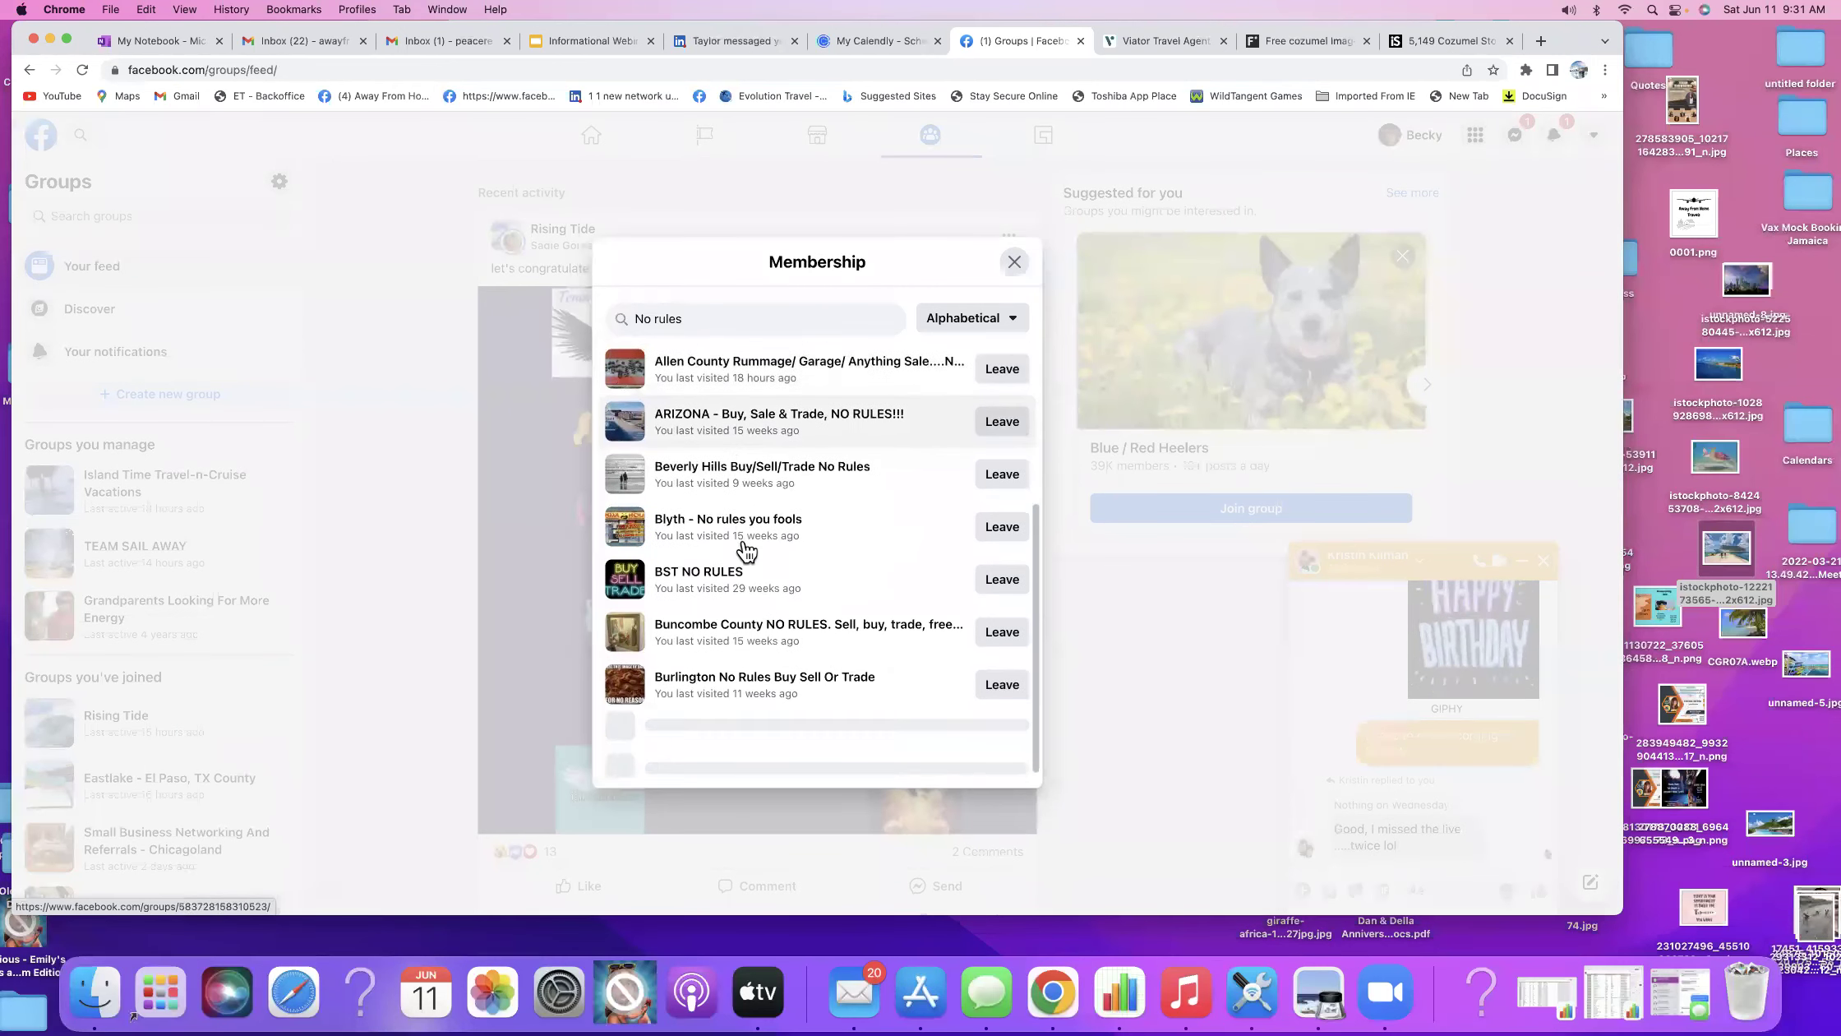
scroll(747, 548, down, 1)
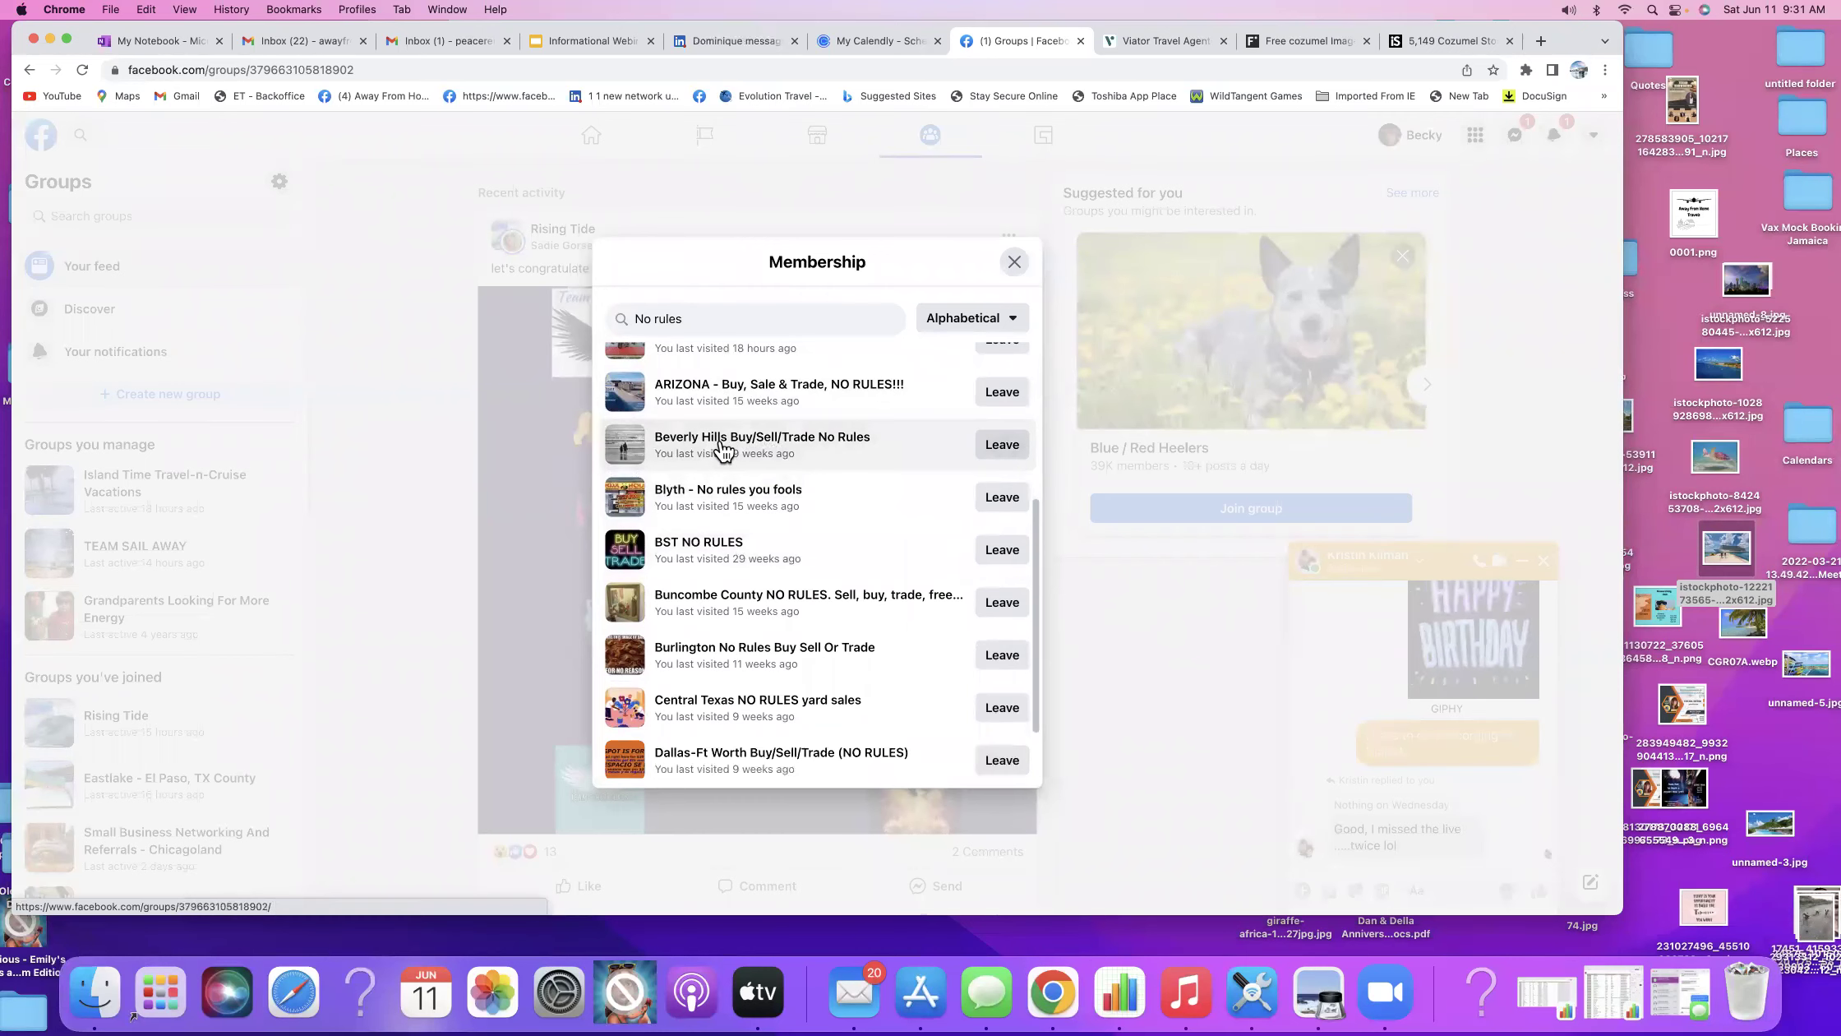
click(723, 449)
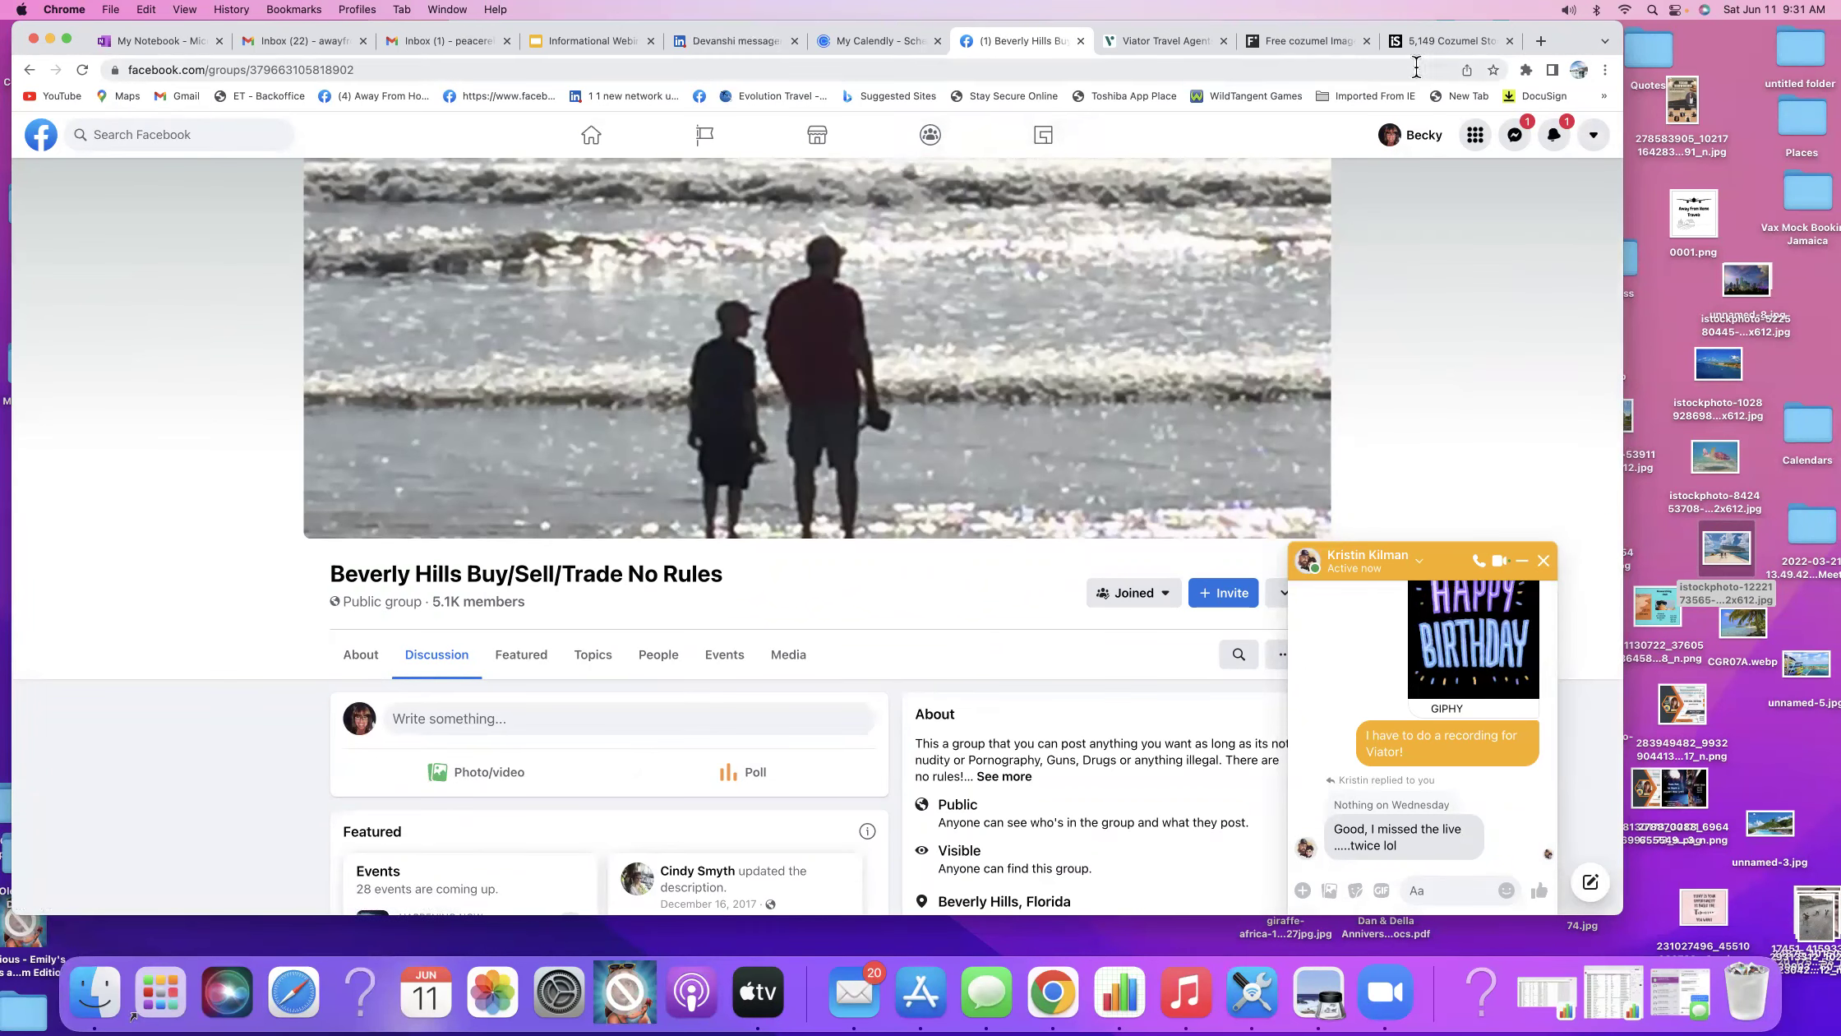
In a new browser tab, go to Facebook Groups and open the managed group Island Time Travel-n-Cruise Vacations.
click(1540, 40)
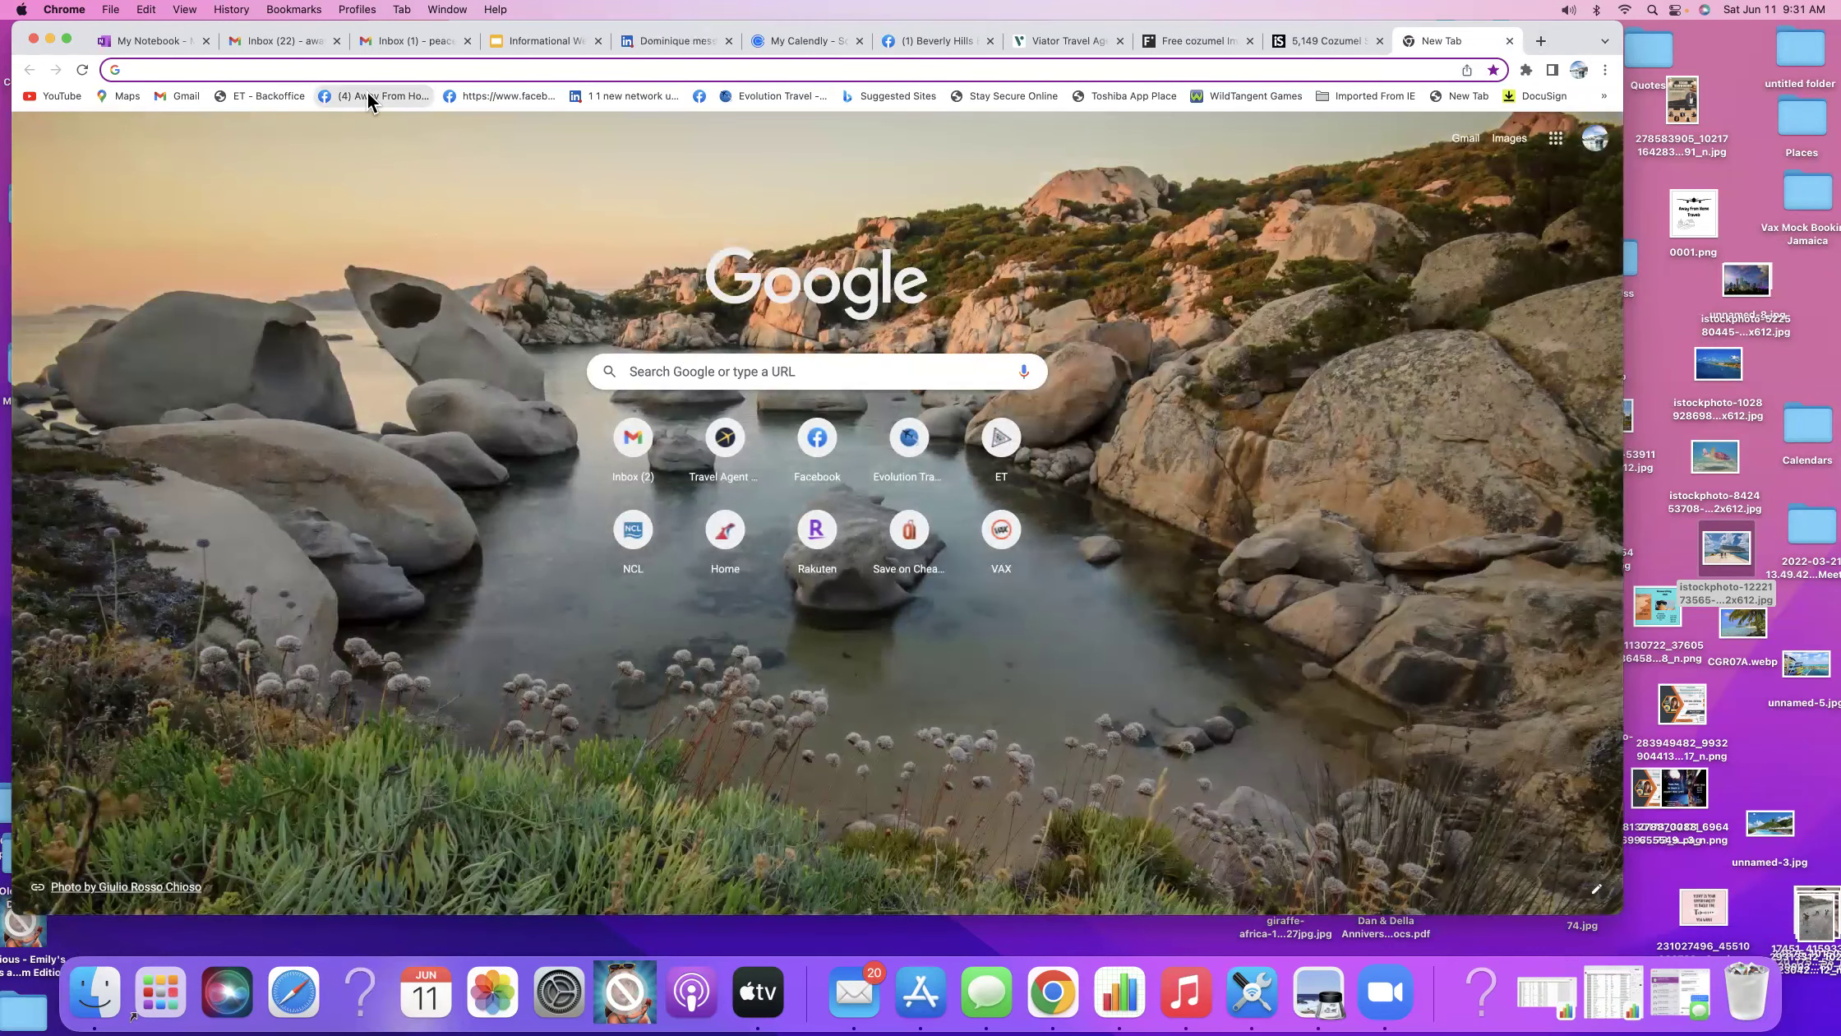
click(367, 92)
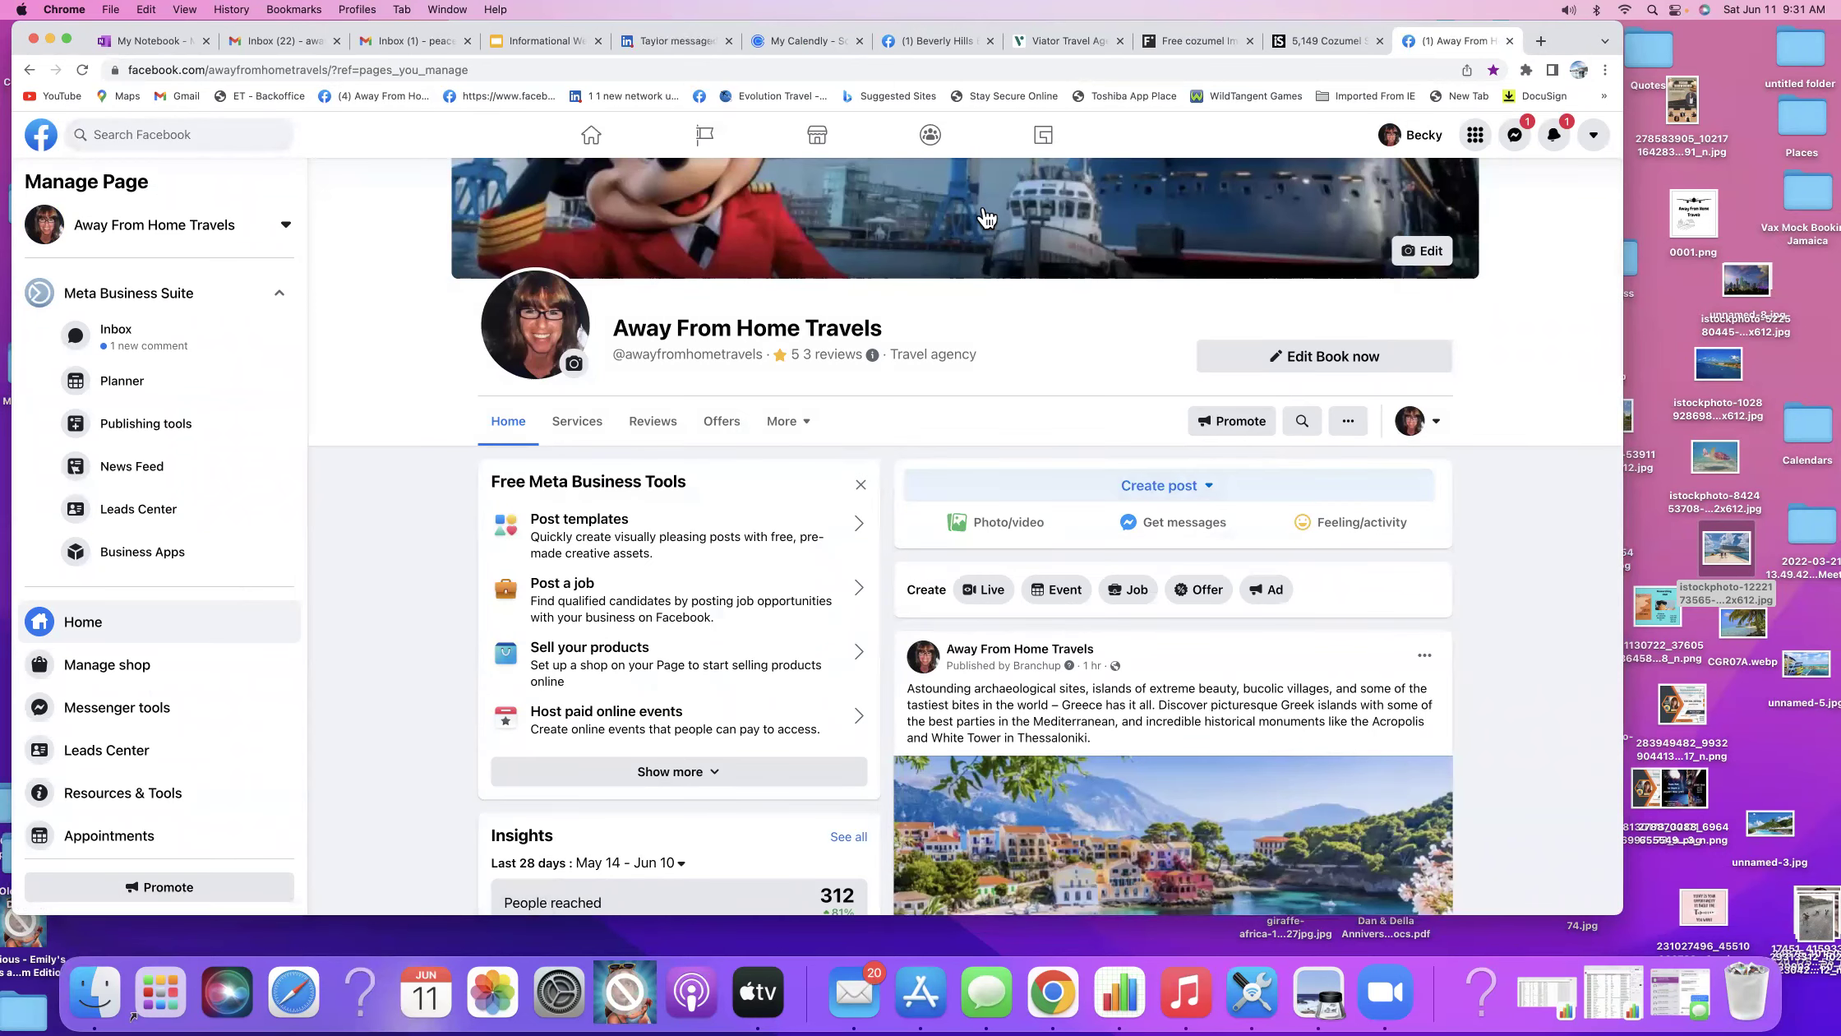
click(930, 135)
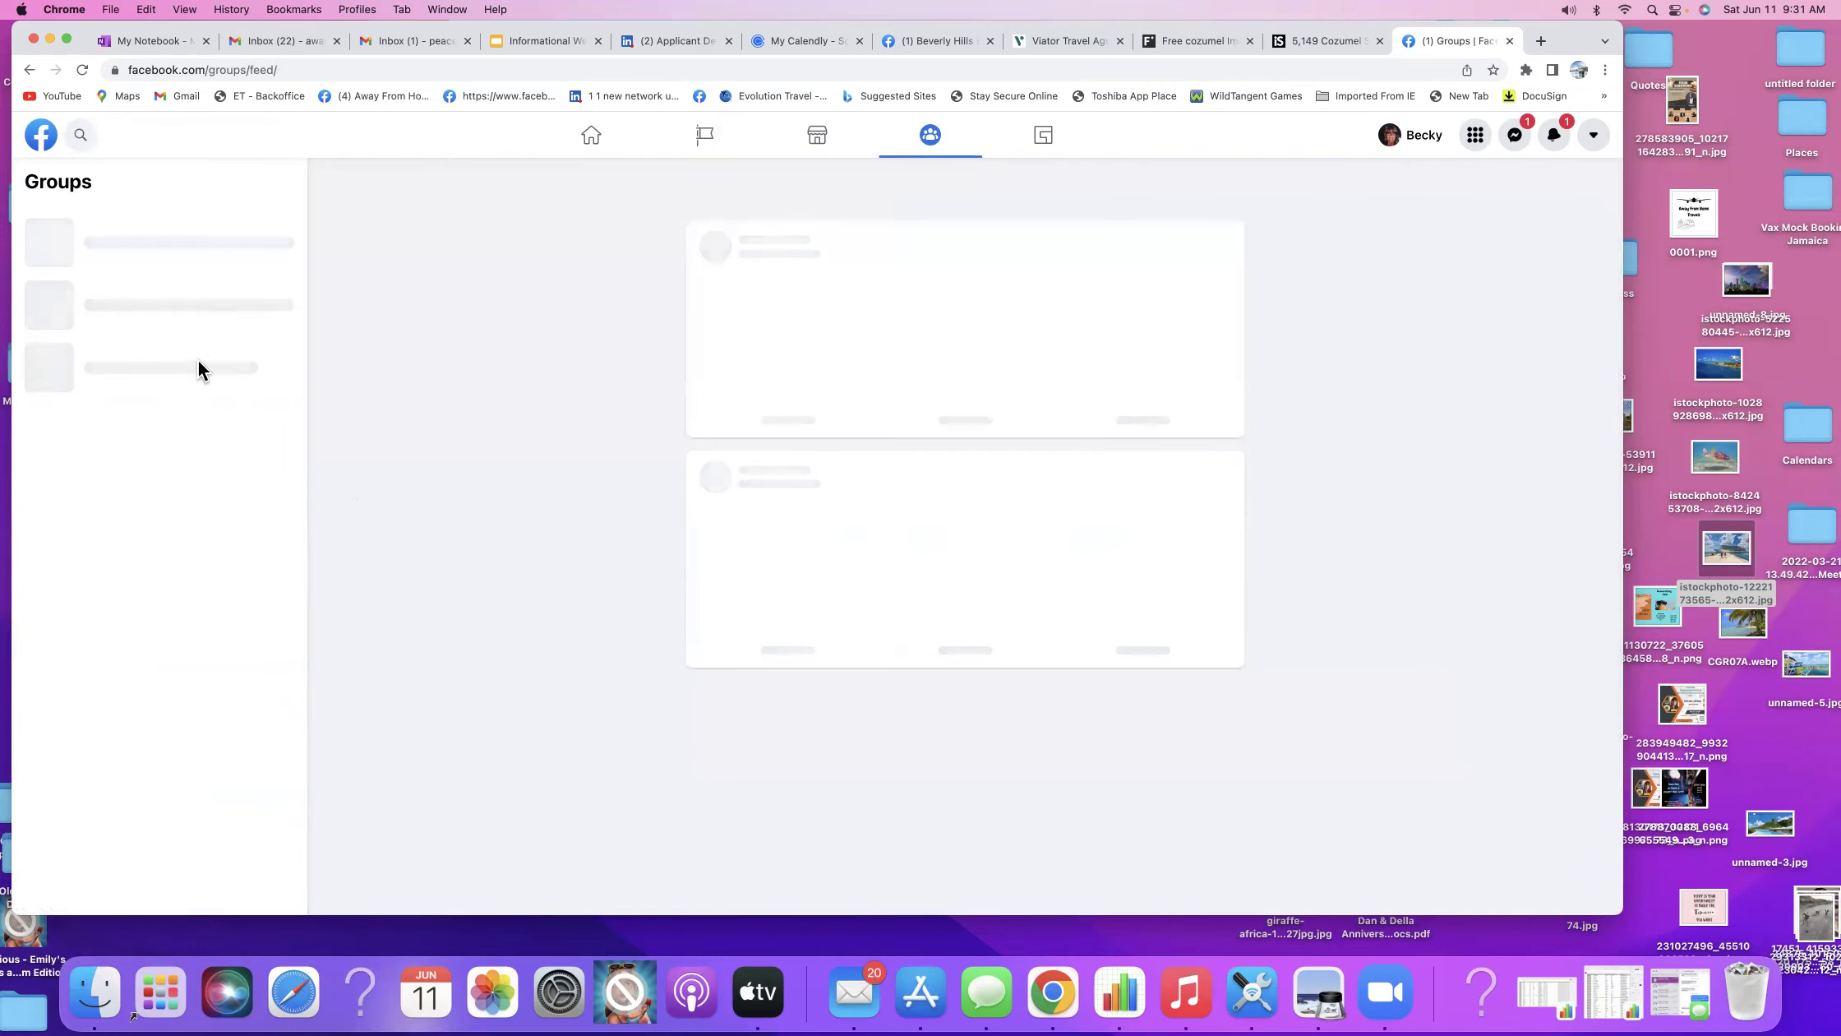
click(598, 144)
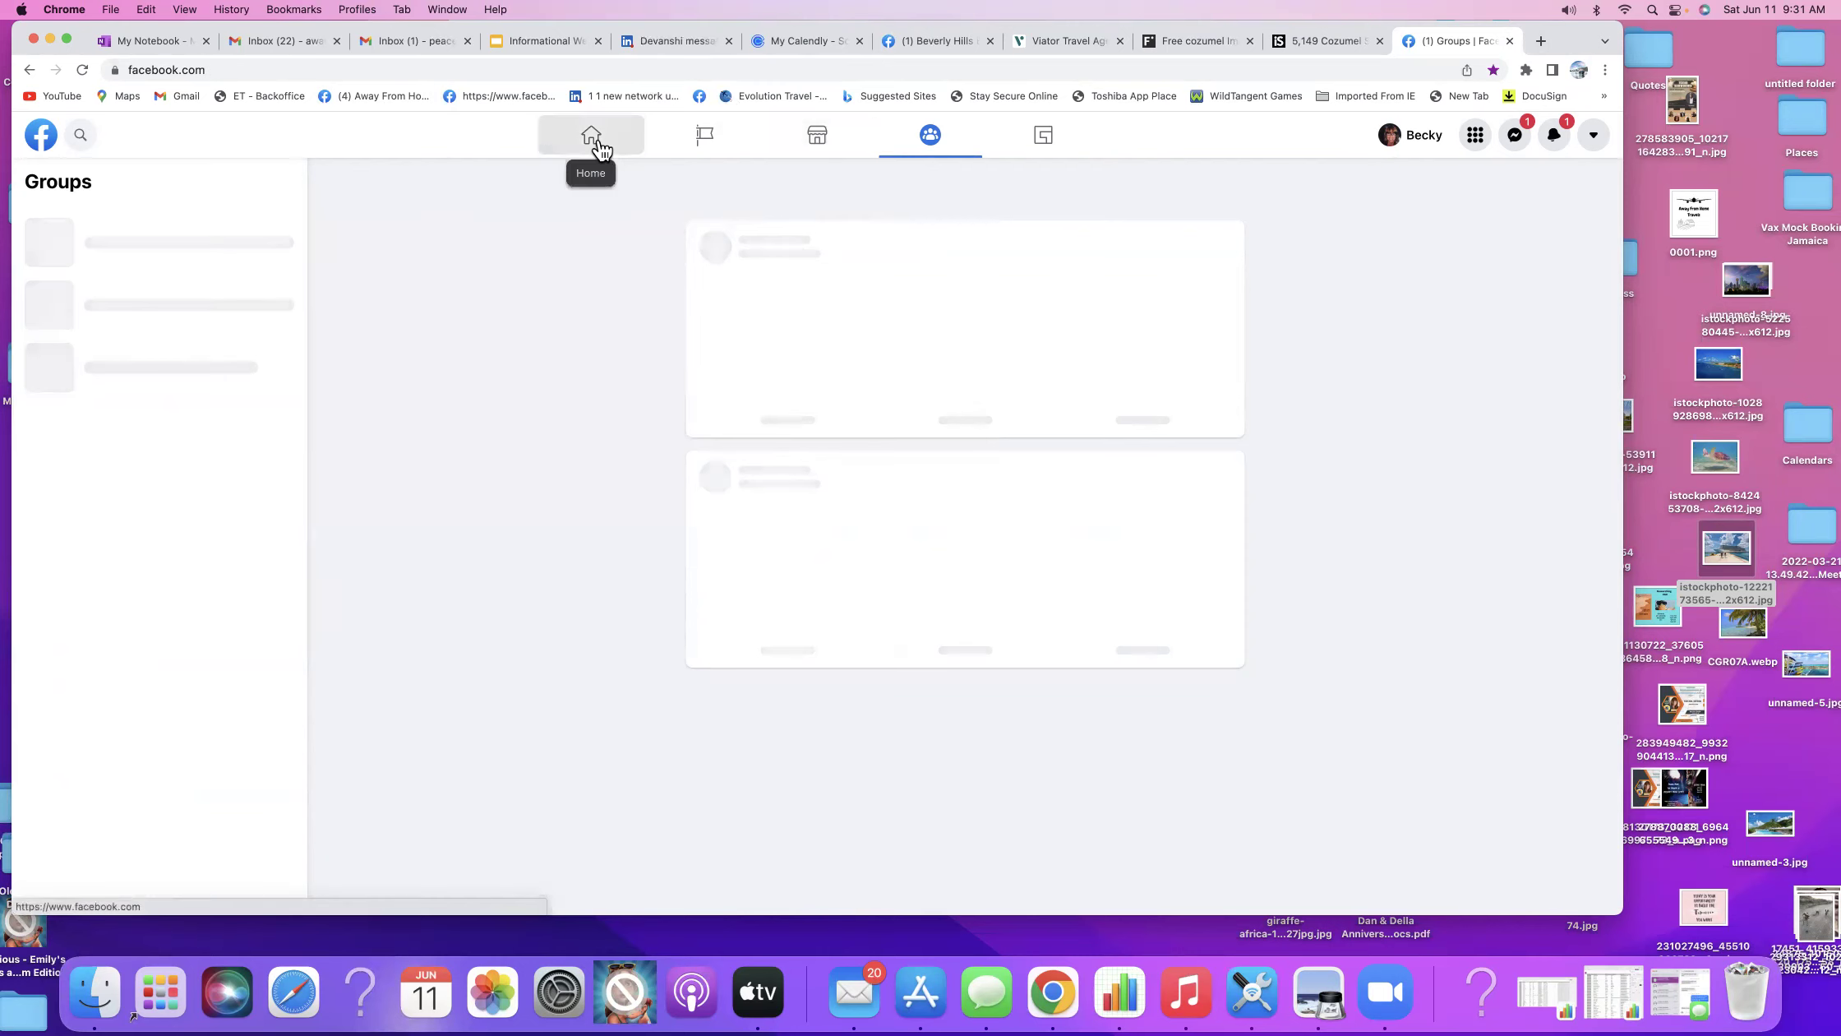
click(929, 140)
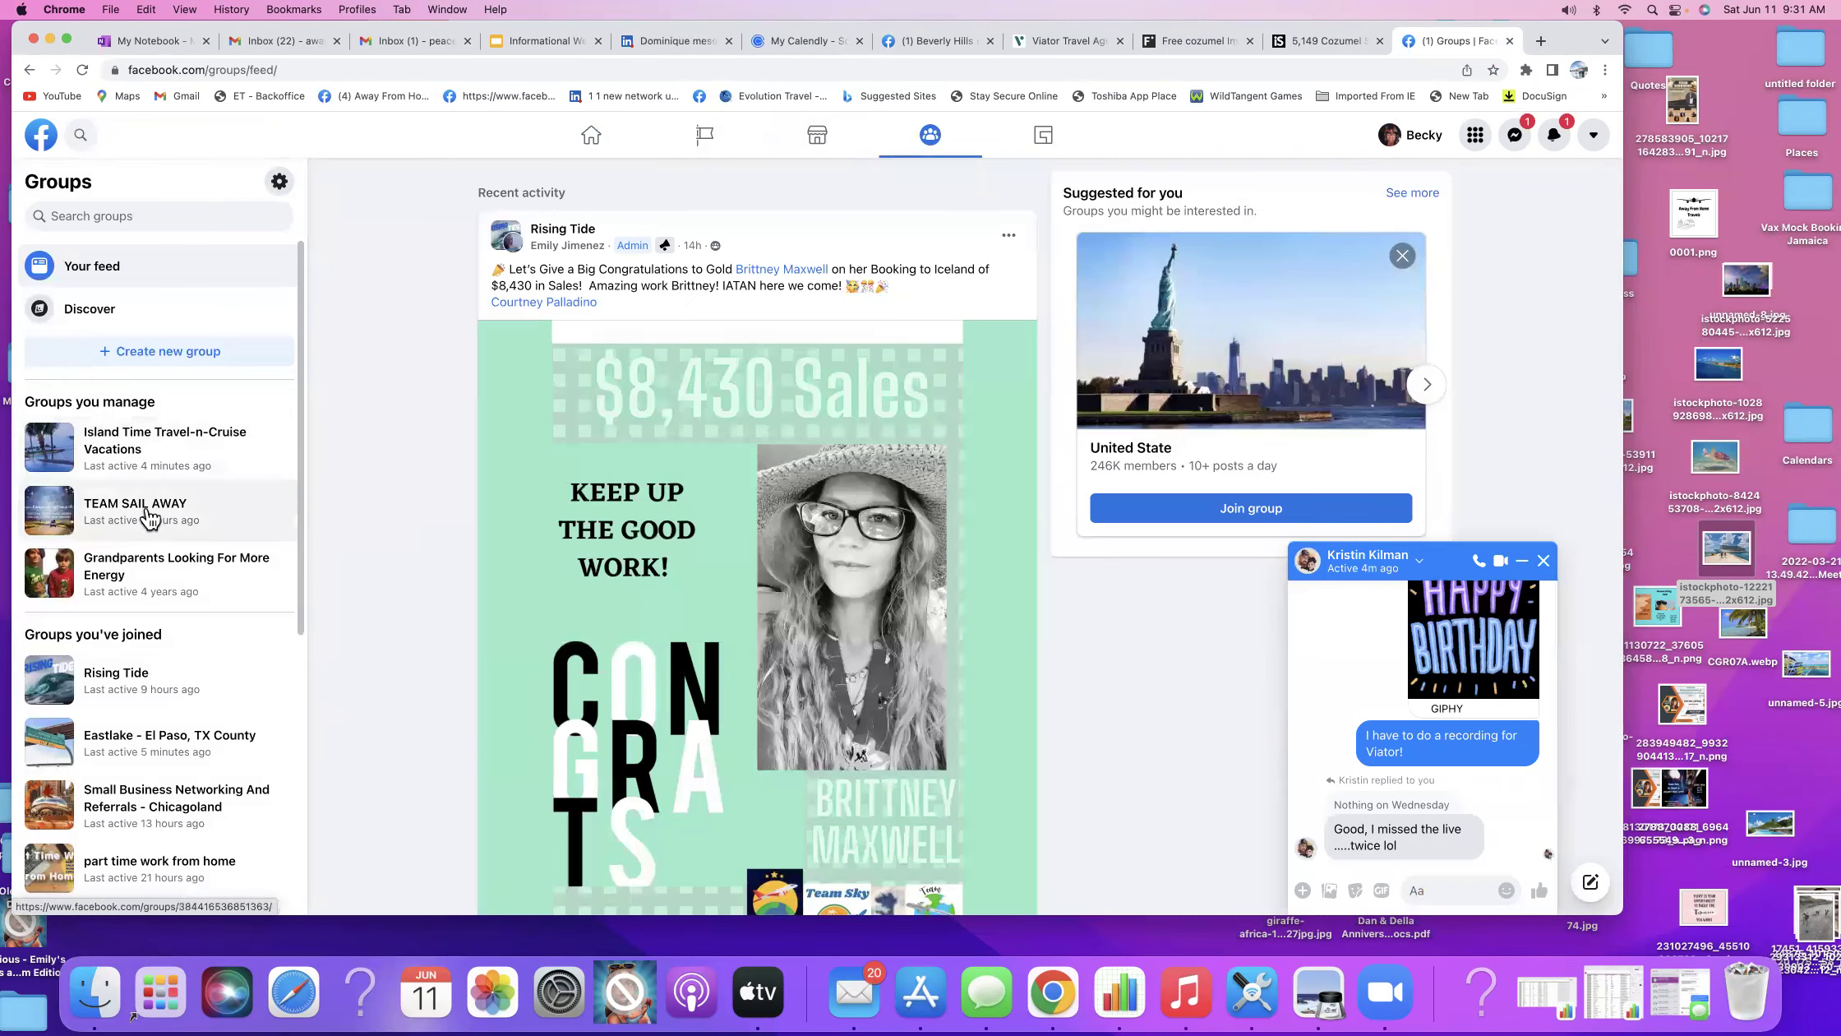
click(156, 448)
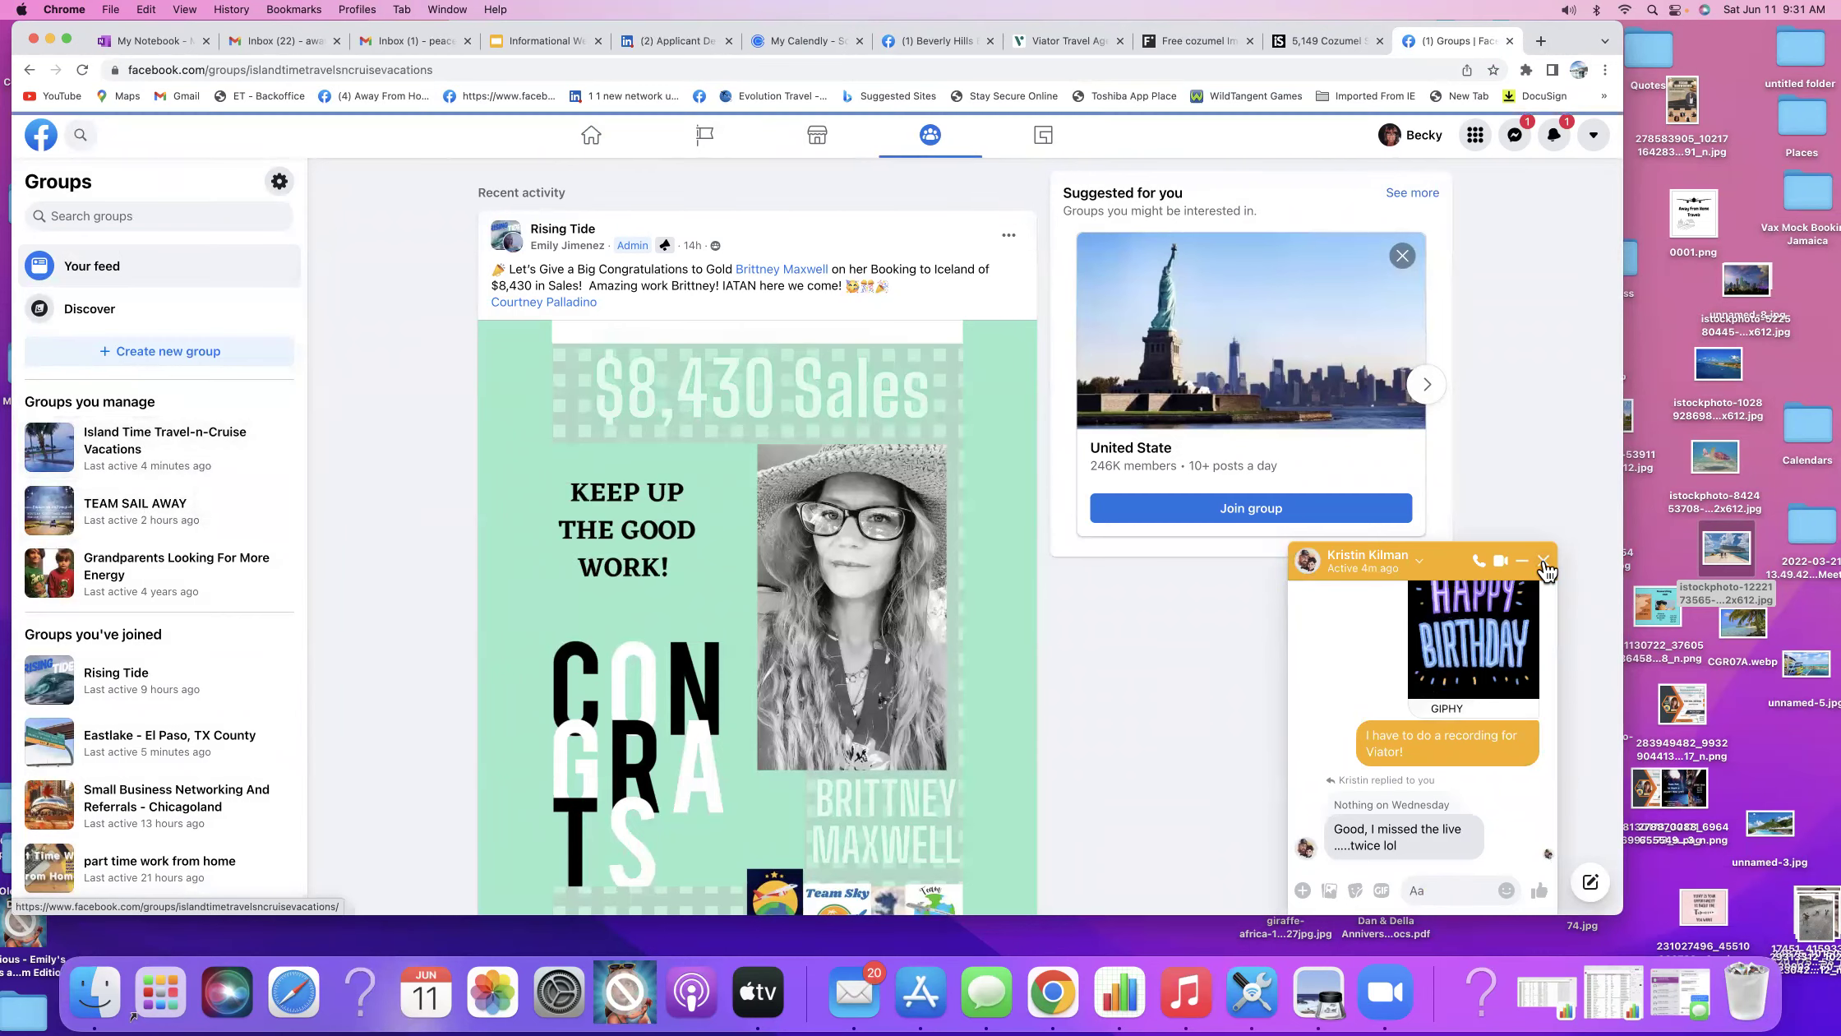
Expand the Cozumel cruise post in the Island Time group and copy its full text including the Viator link.
scroll(693, 643, down, 5)
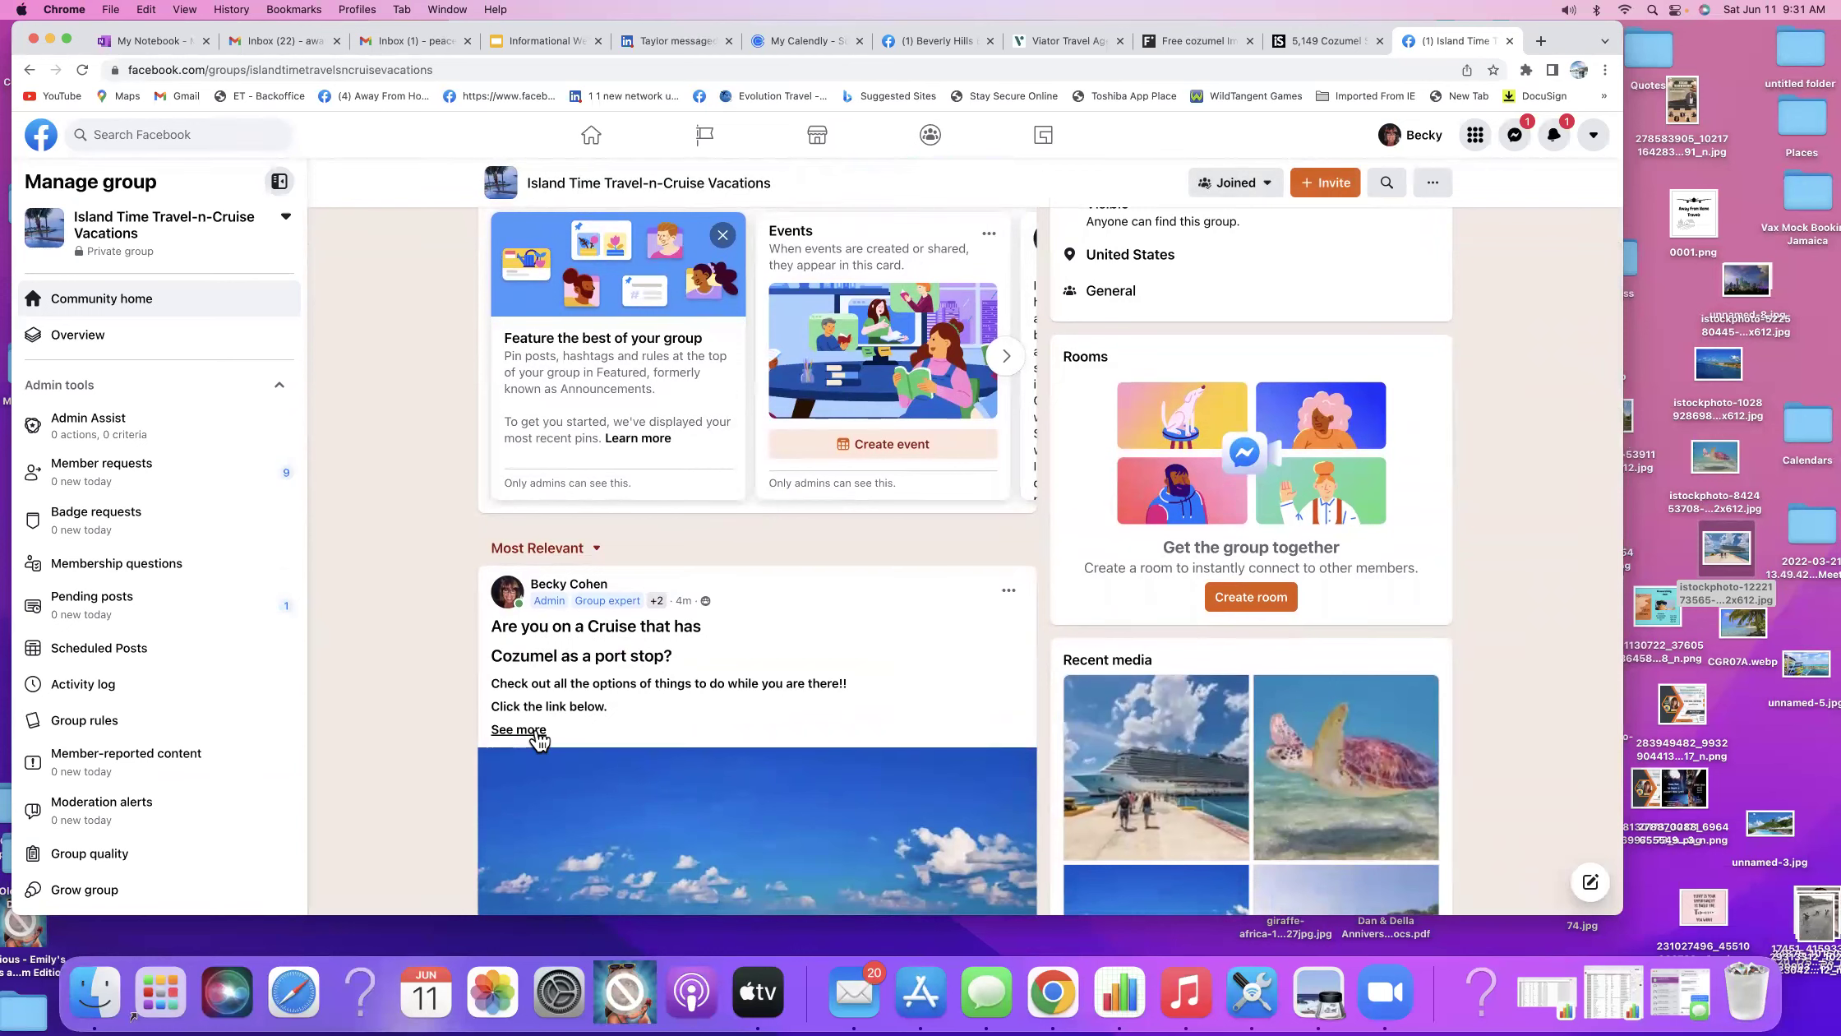
click(544, 729)
drag(850, 732, 487, 622)
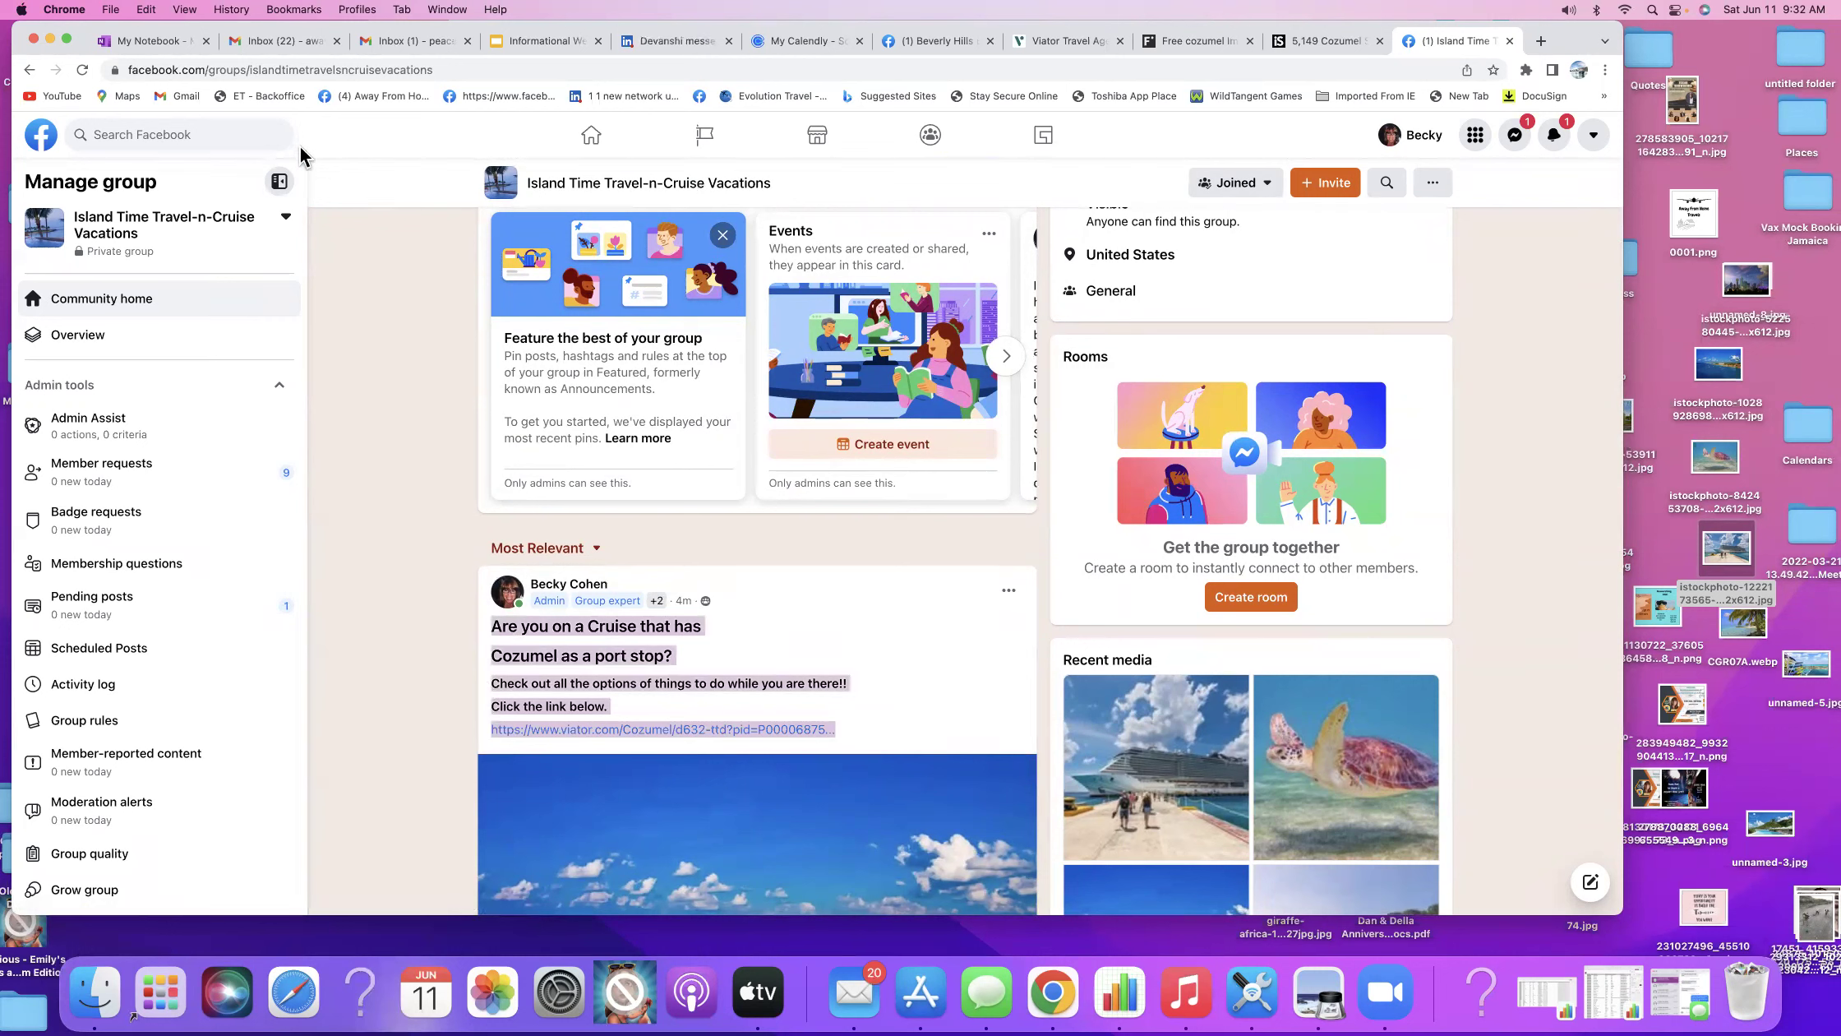
click(142, 10)
click(160, 97)
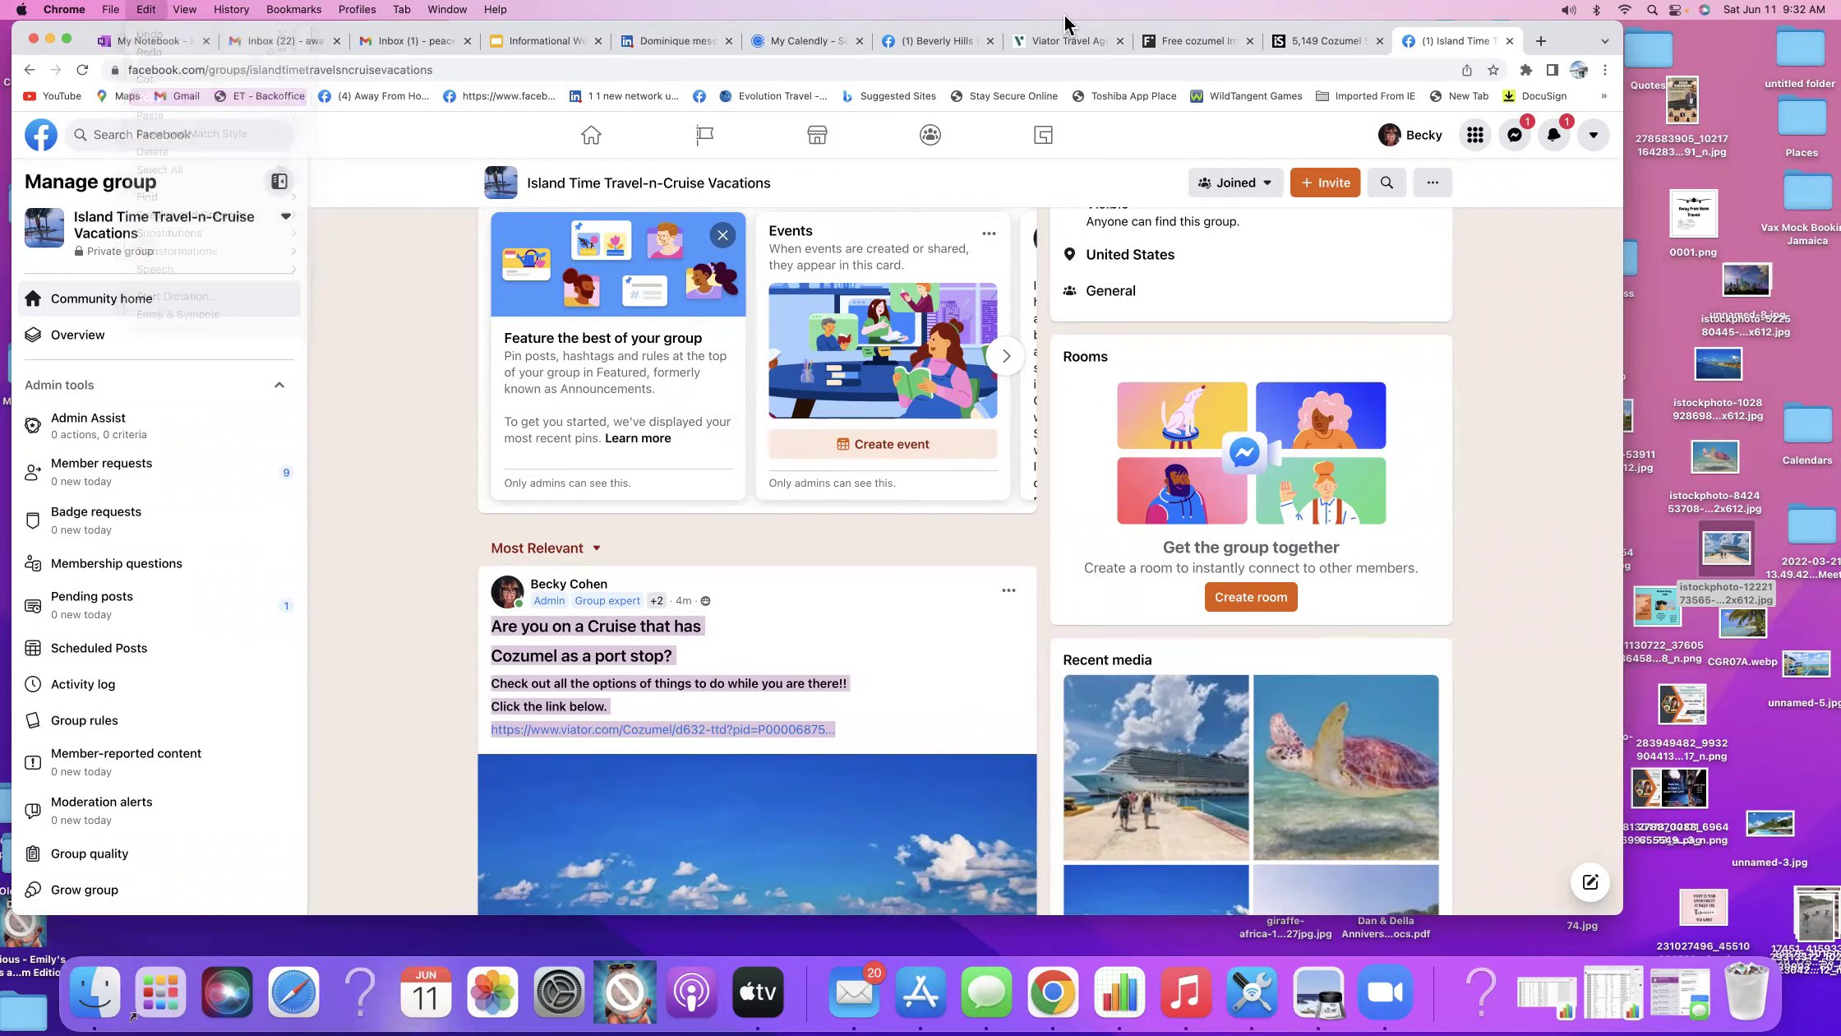
Paste the copied Cozumel text into a new post in Beverly Hills Buy/Sell/Trade No Rules and remove the link preview.
click(937, 40)
scroll(604, 683, down, 3)
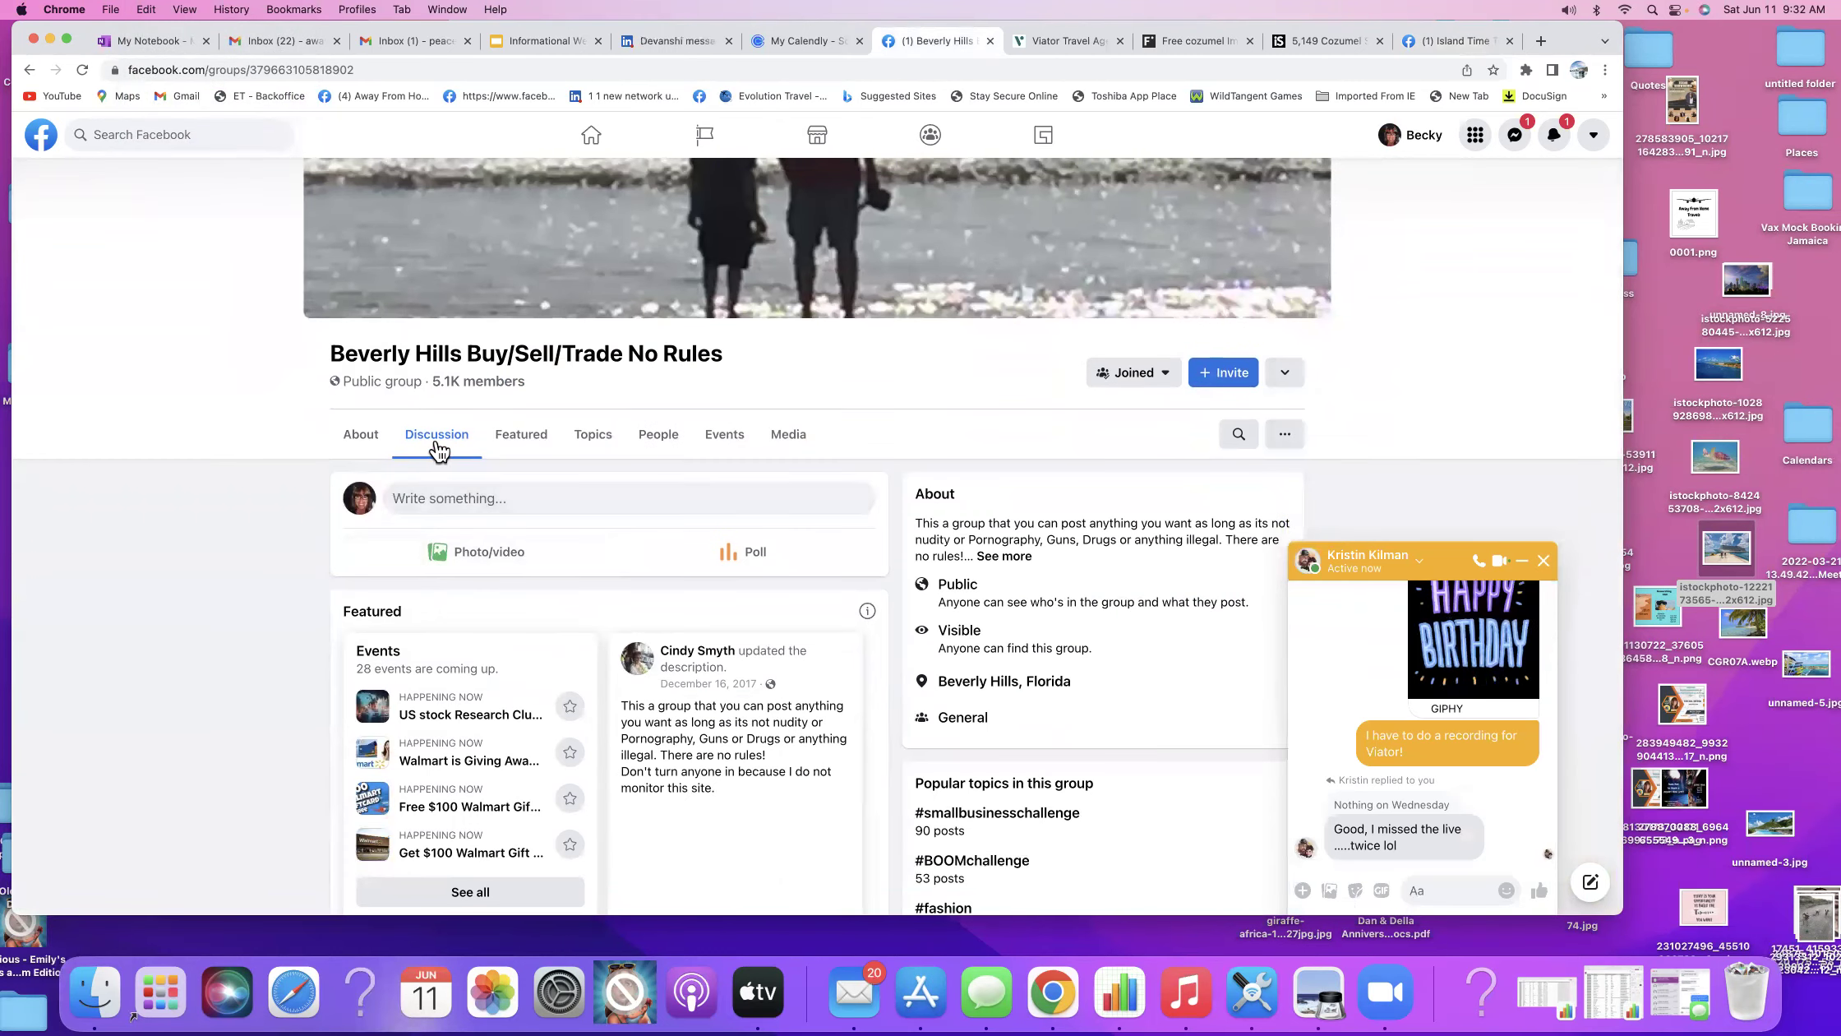
click(479, 501)
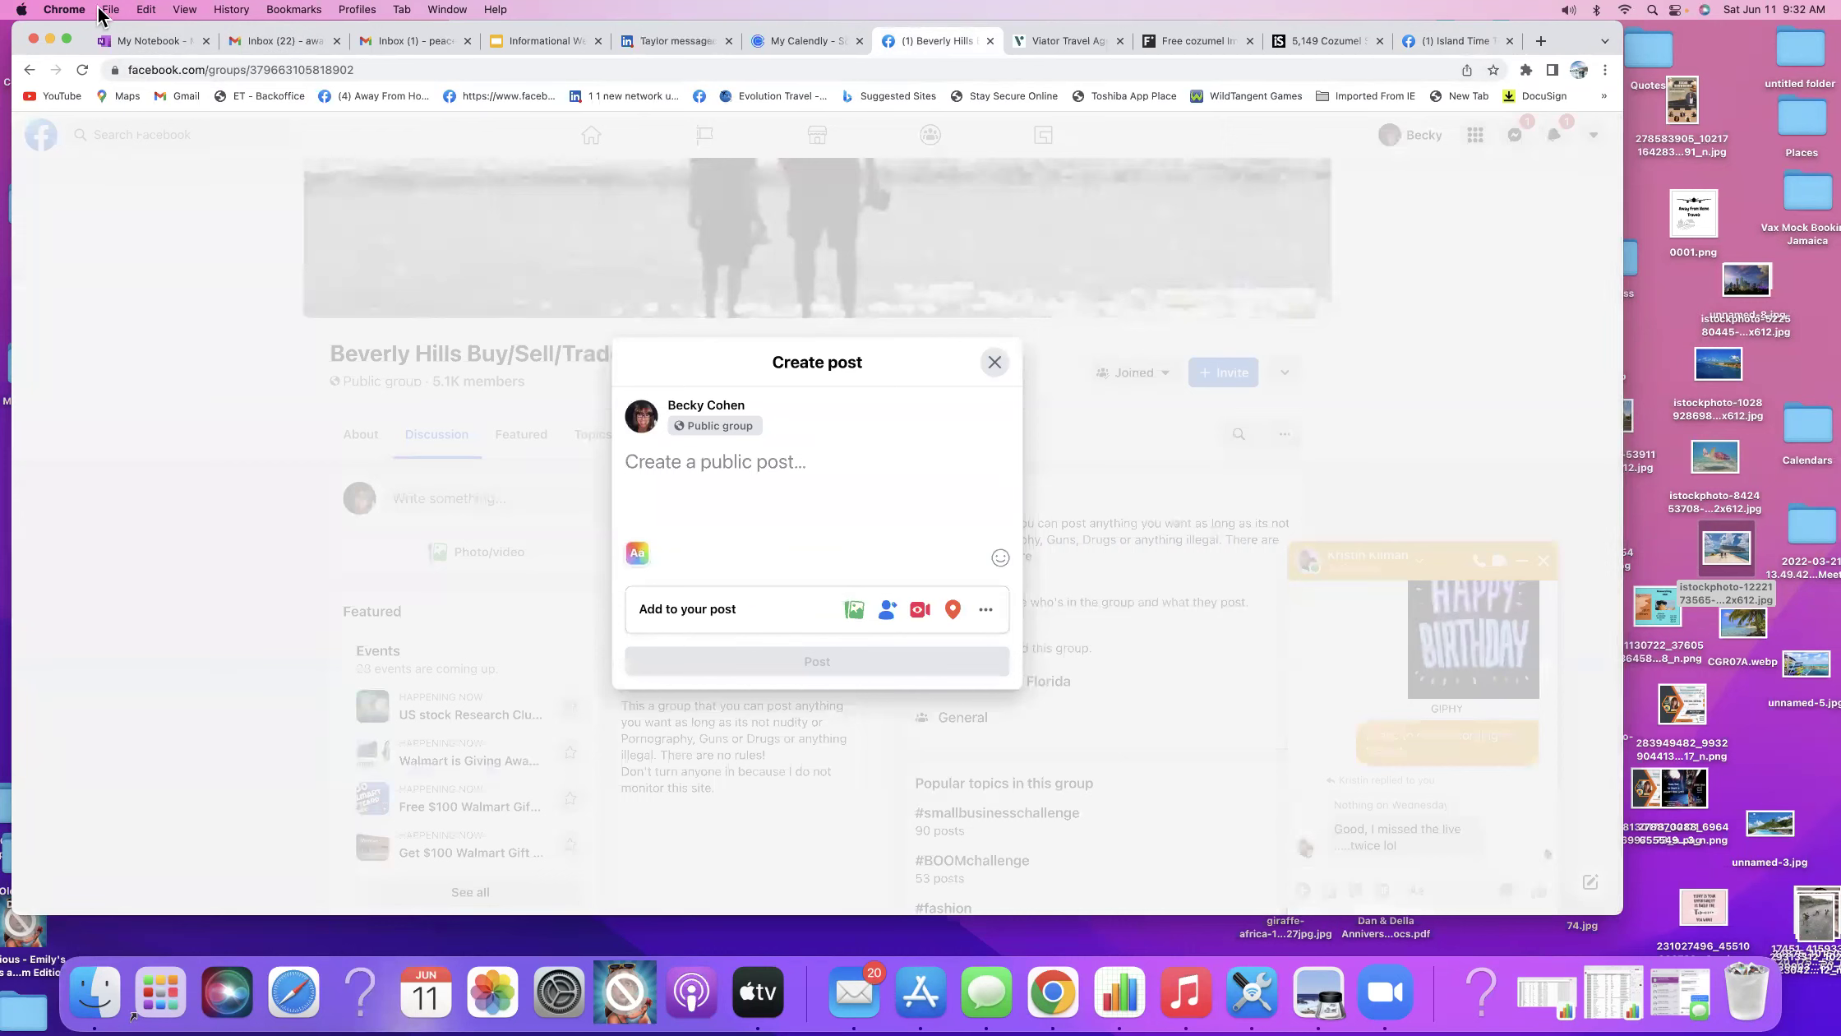
click(153, 16)
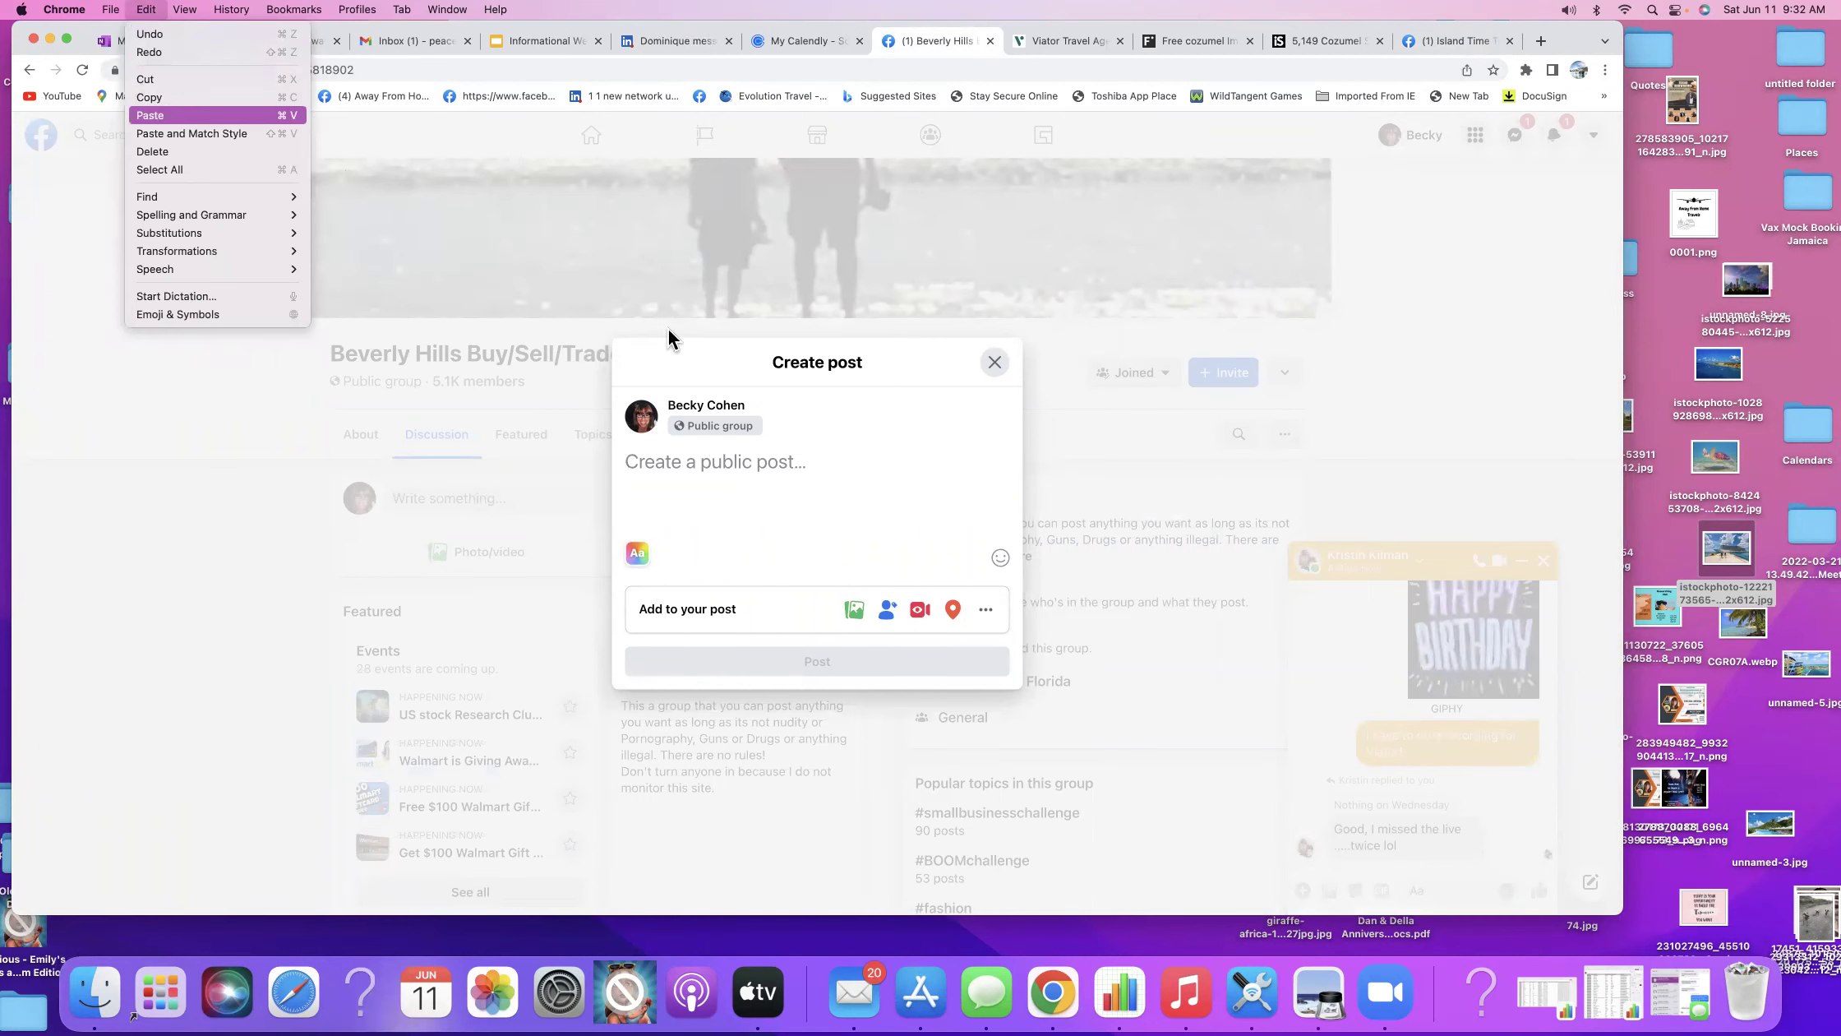
click(172, 105)
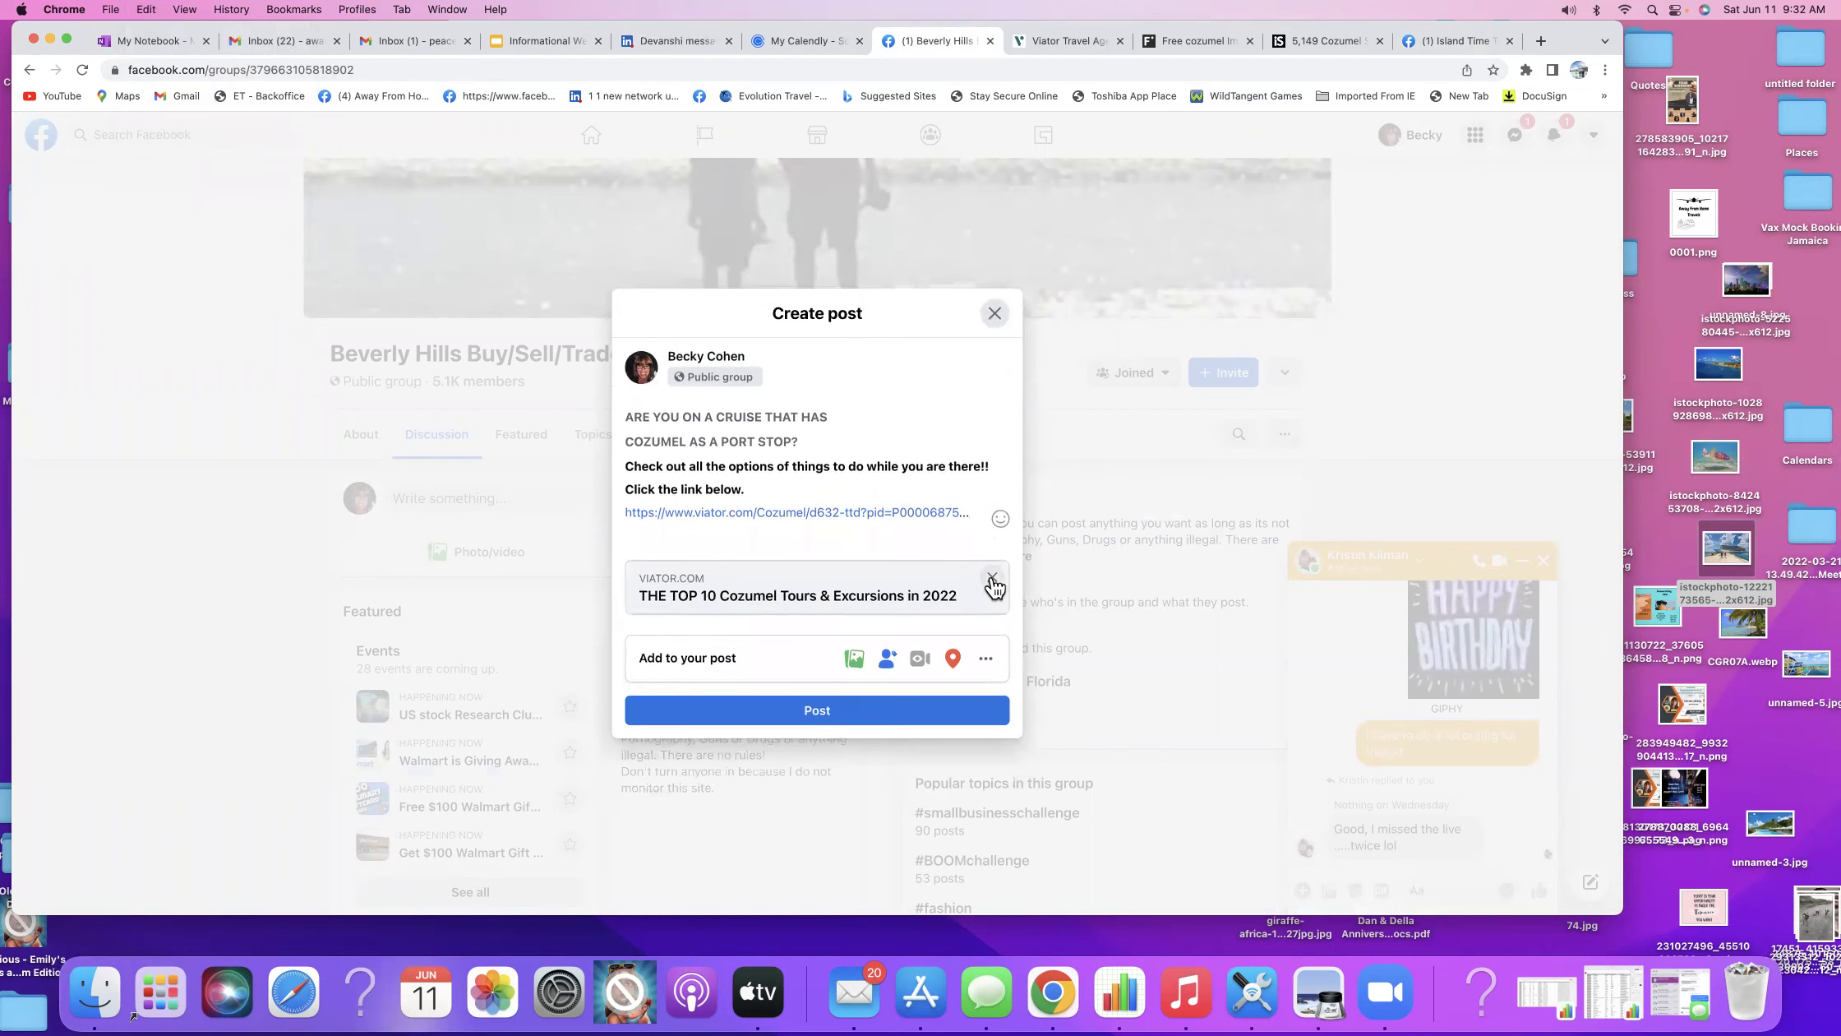
click(994, 577)
Add the Cozumel coastline, sea turtle and cruise ship photos from the desktop to the post.
drag(1724, 370, 851, 608)
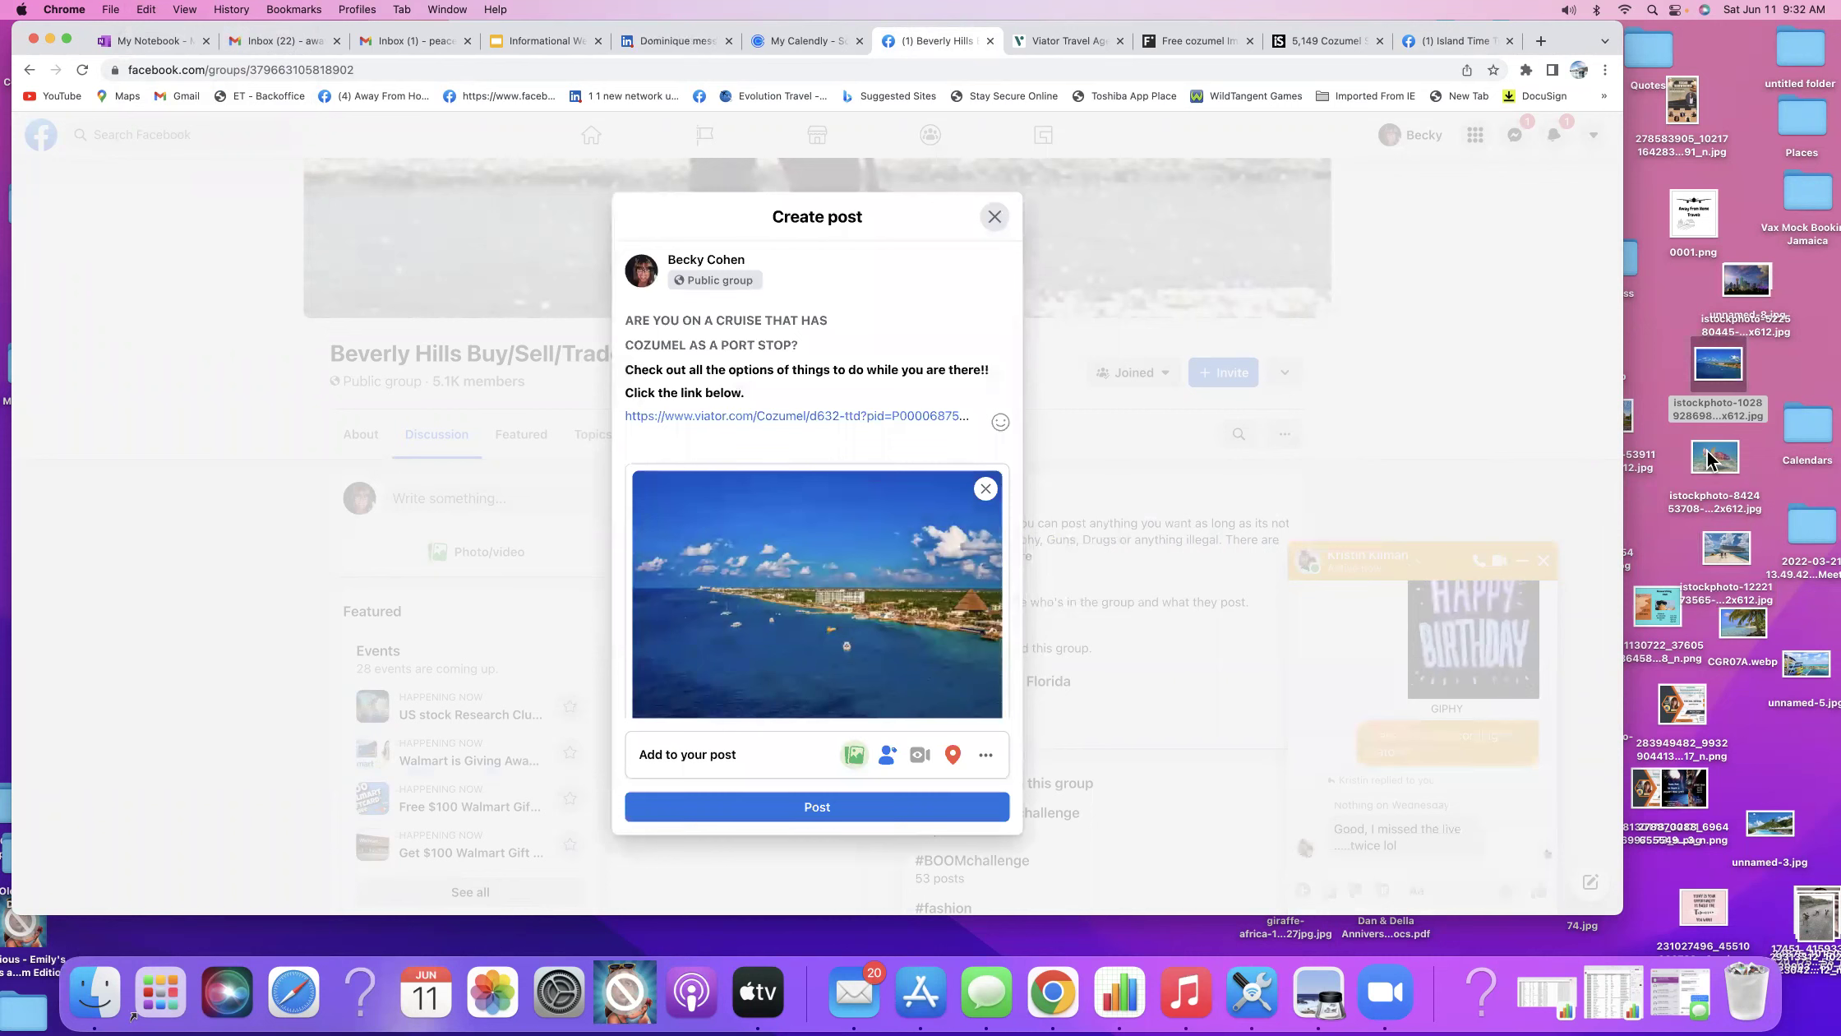
drag(1718, 466, 715, 698)
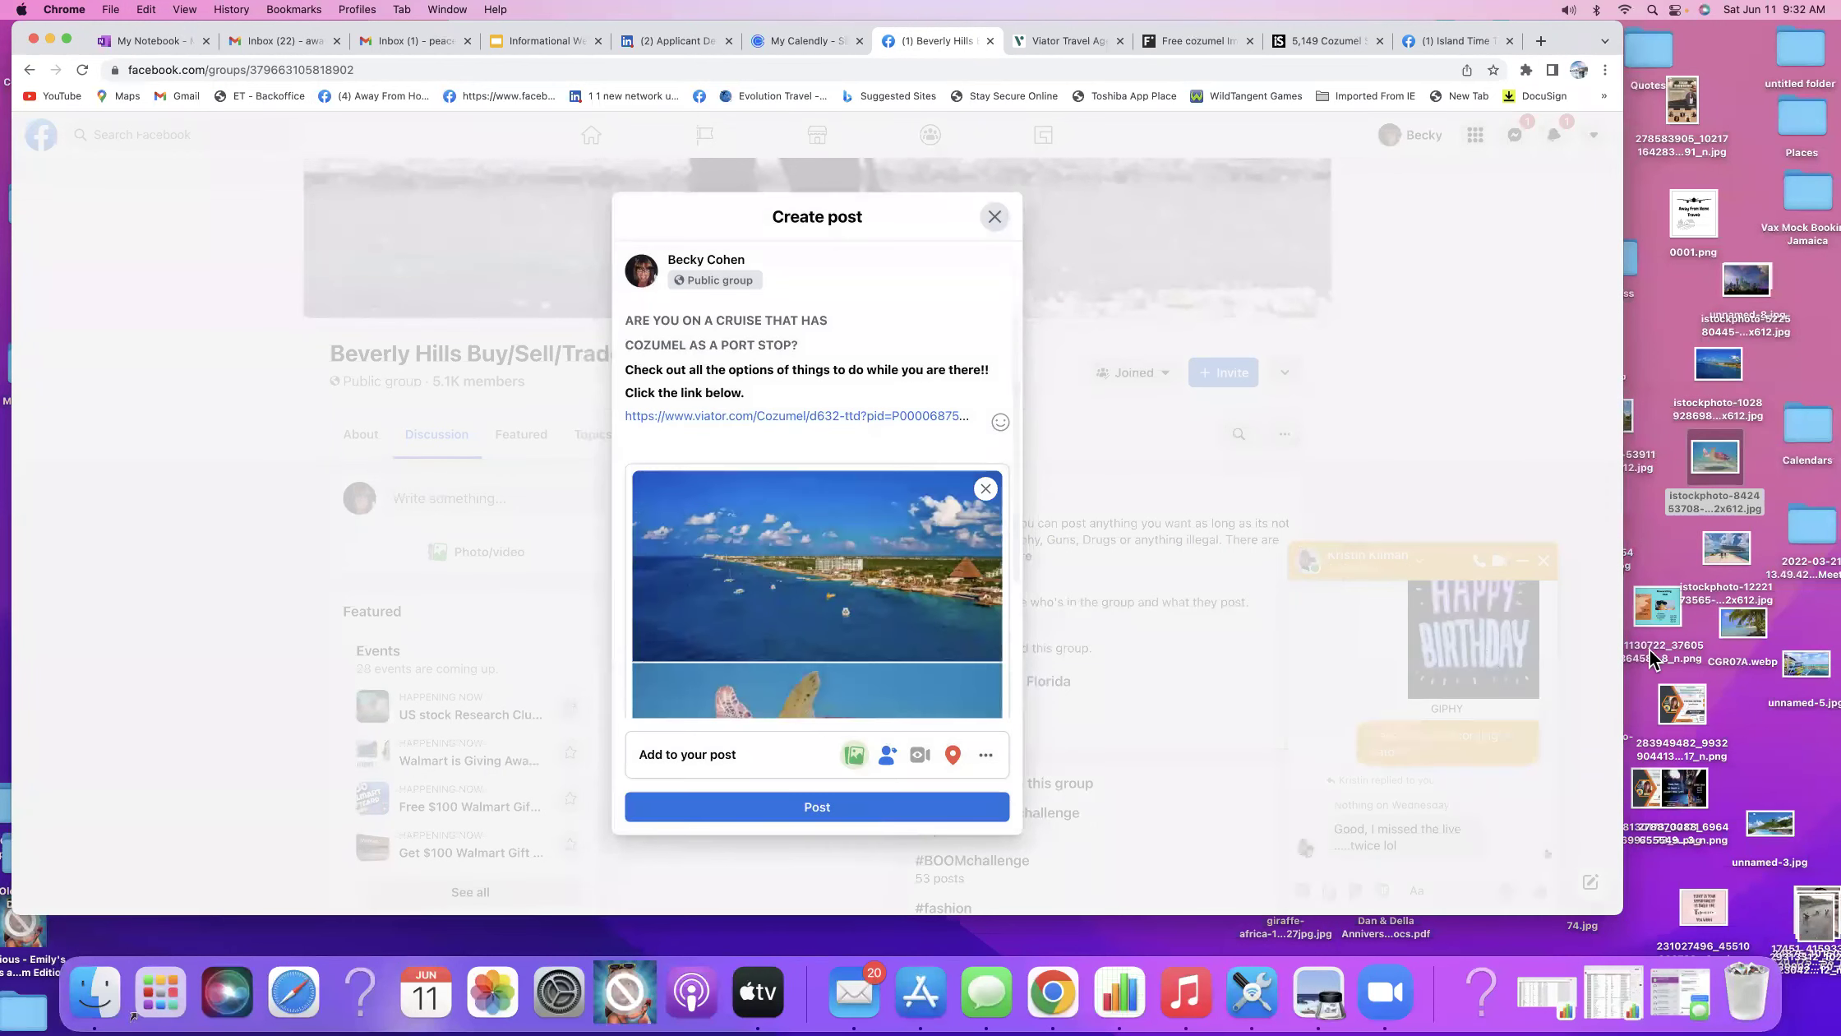
drag(1734, 555, 947, 679)
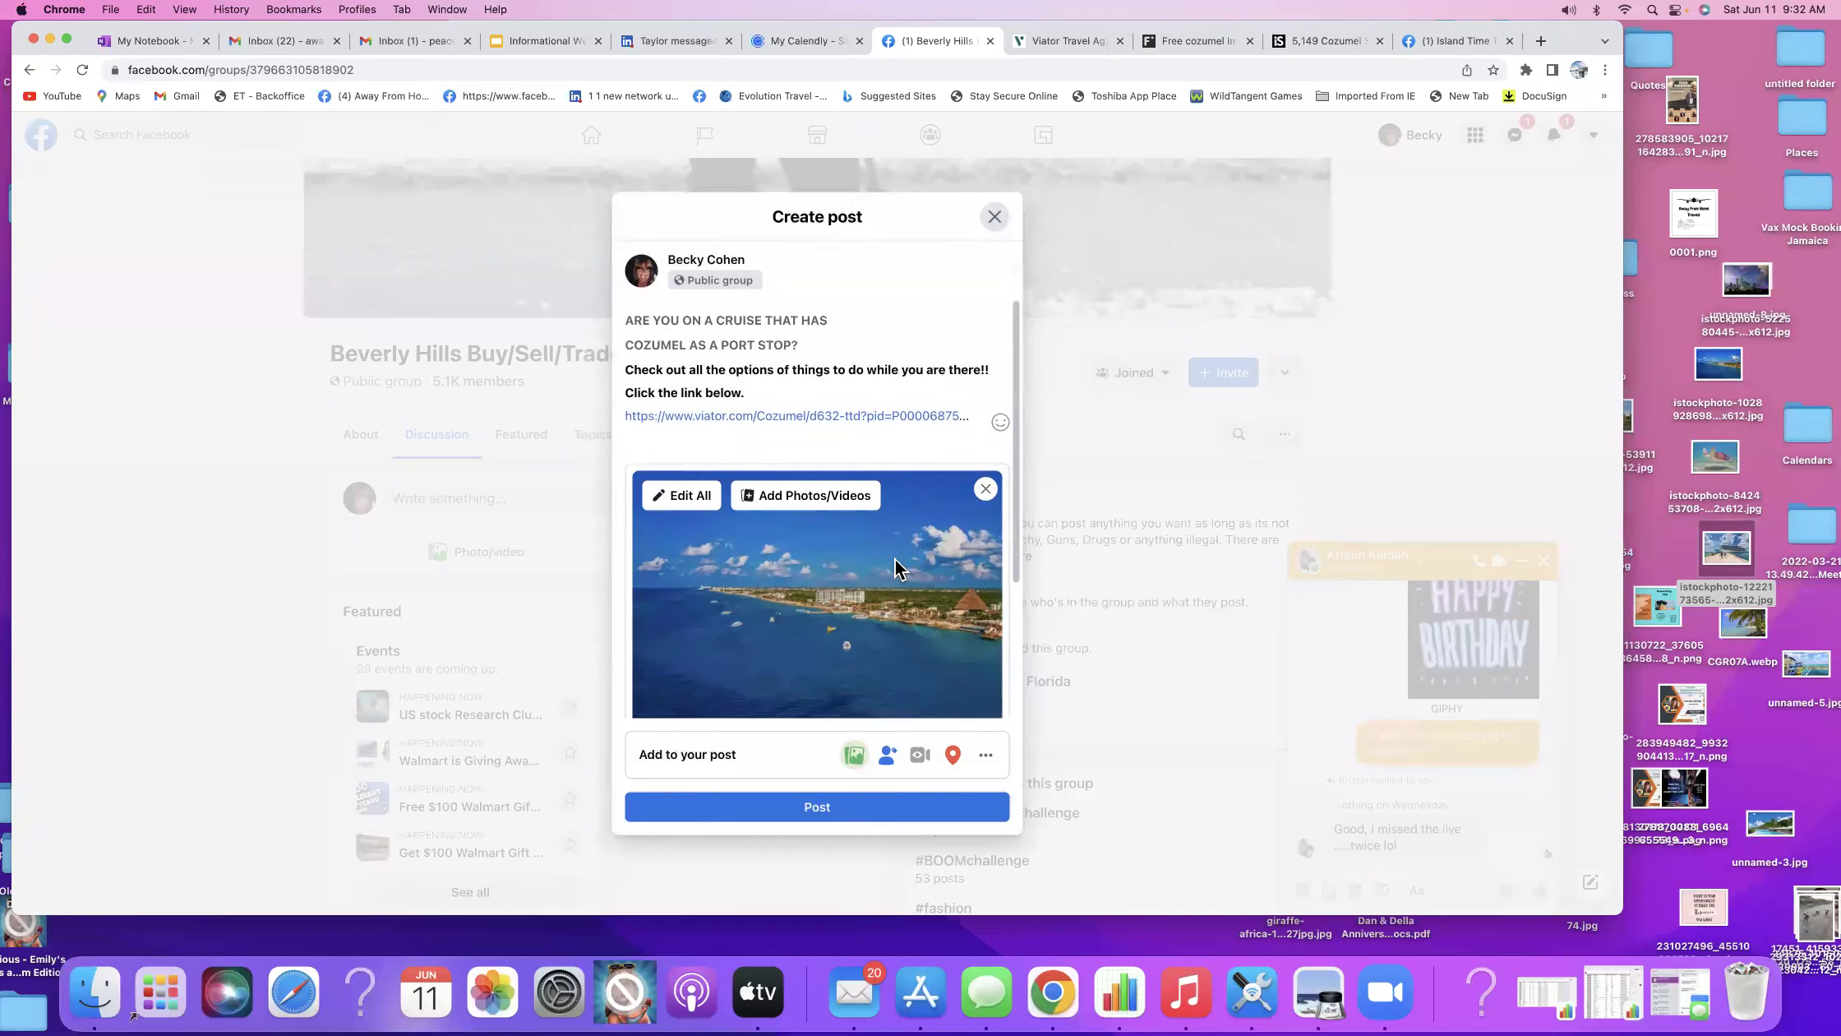
Format the two opening lines about the Cozumel port stop as an H1 heading and publish the post.
click(819, 337)
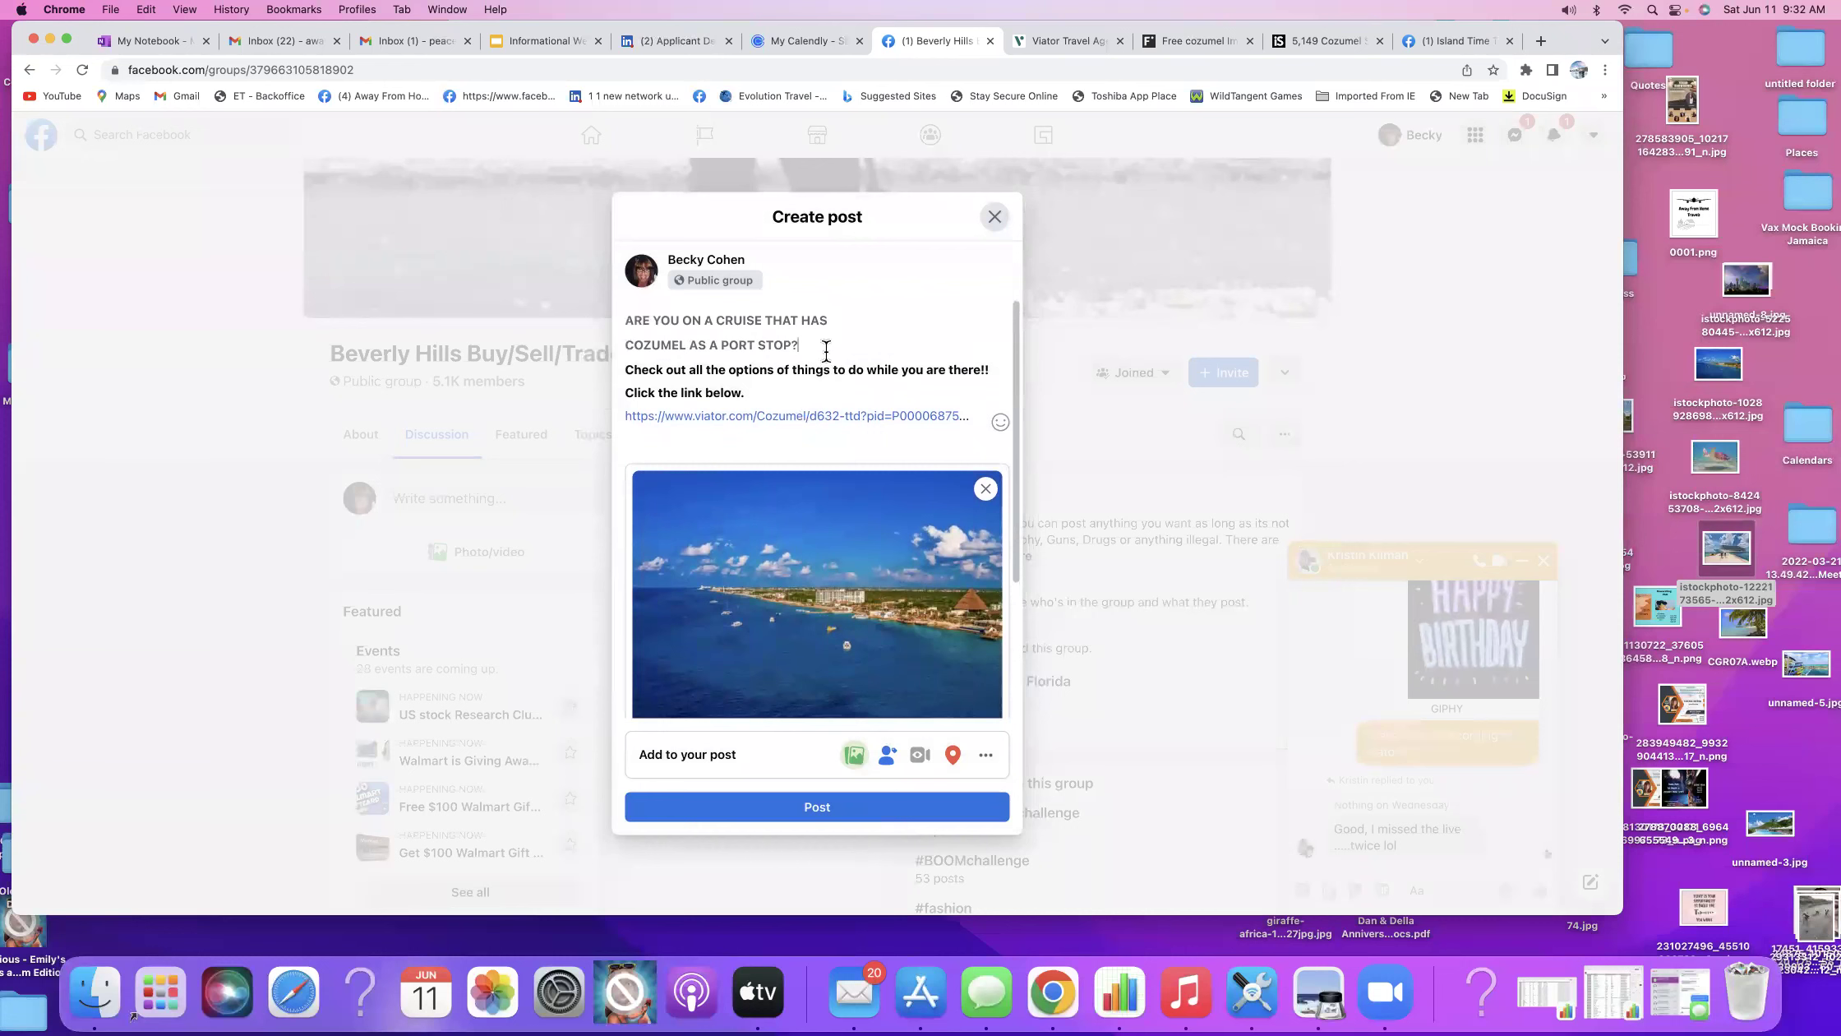
drag(752, 347, 618, 312)
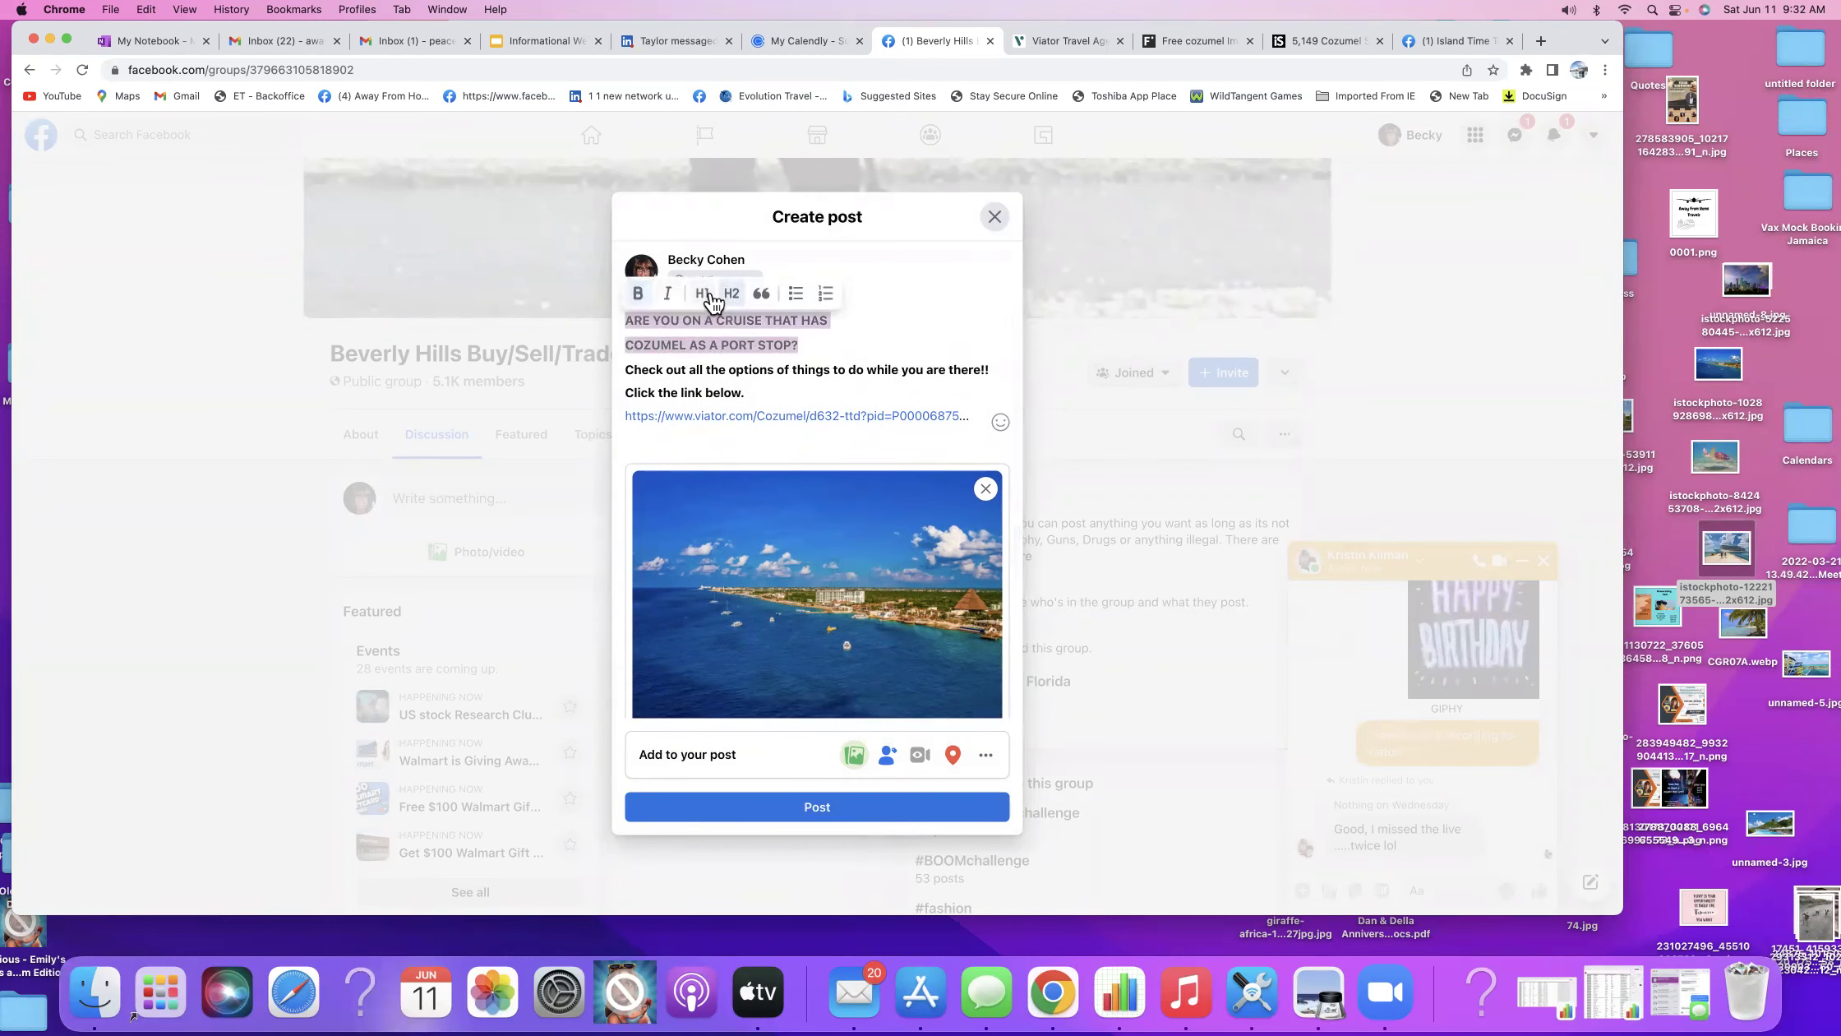
click(708, 298)
click(932, 335)
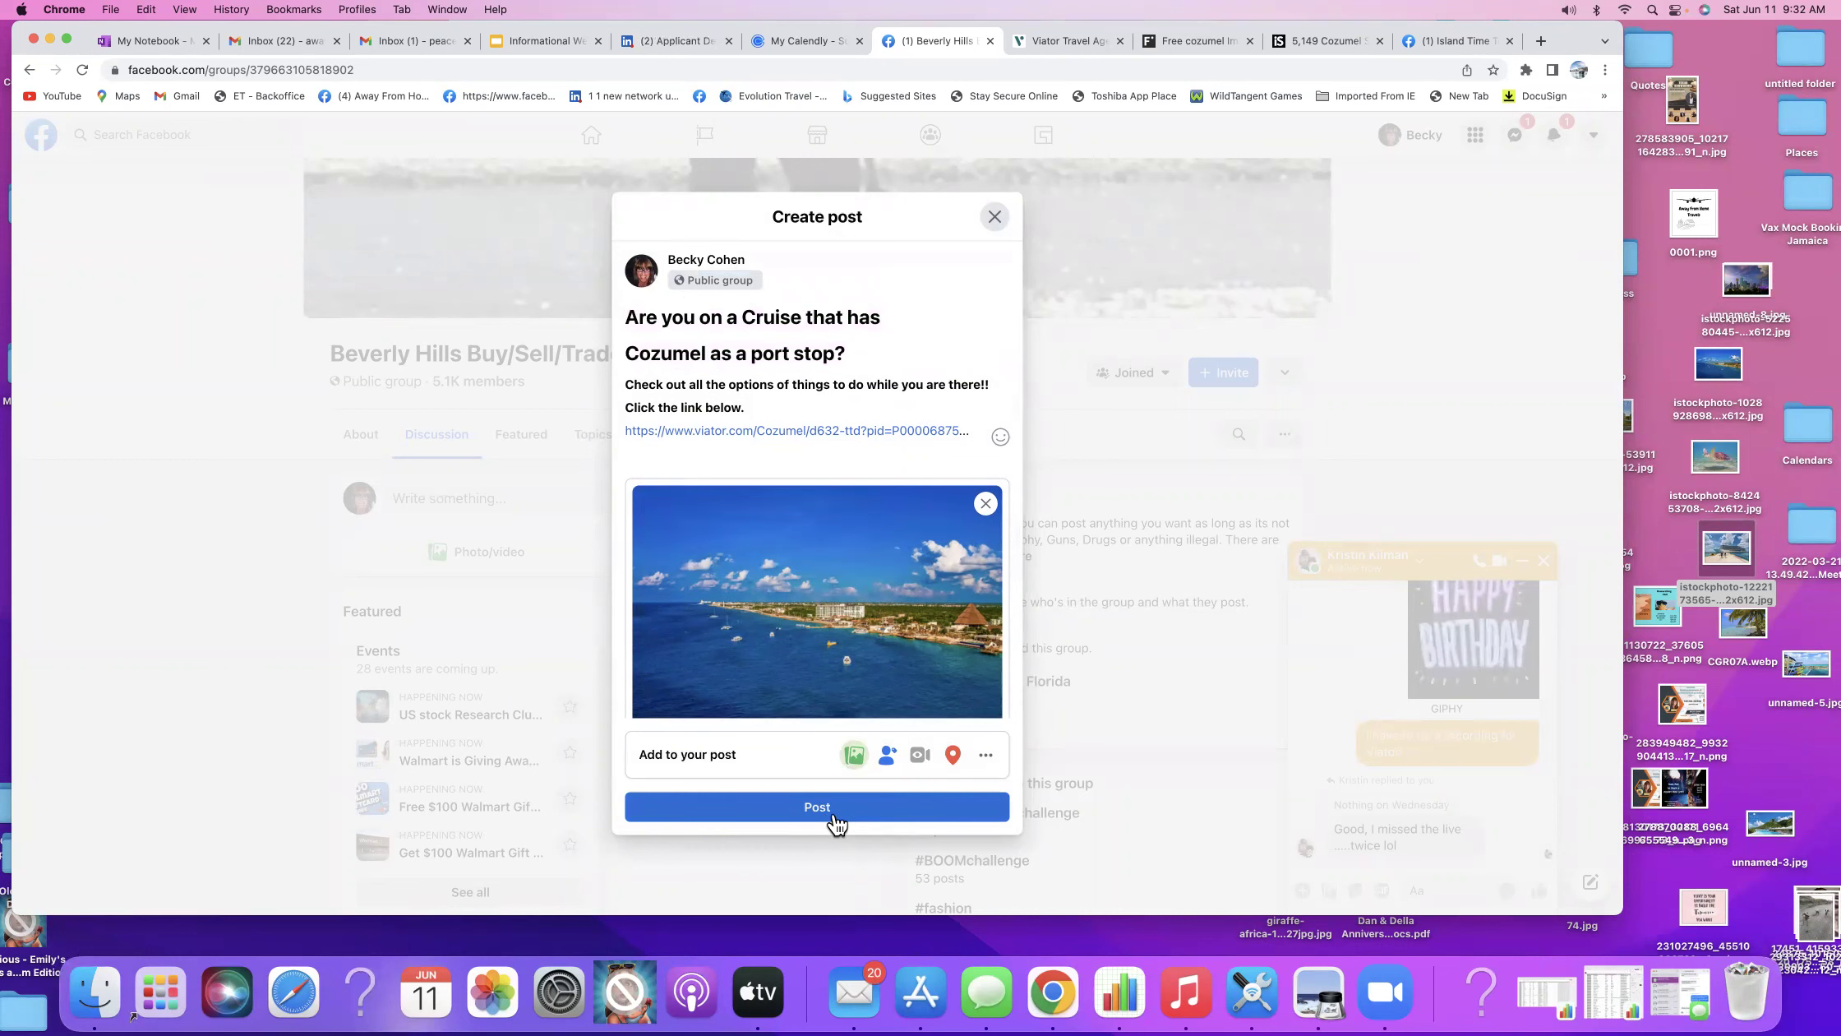
click(837, 823)
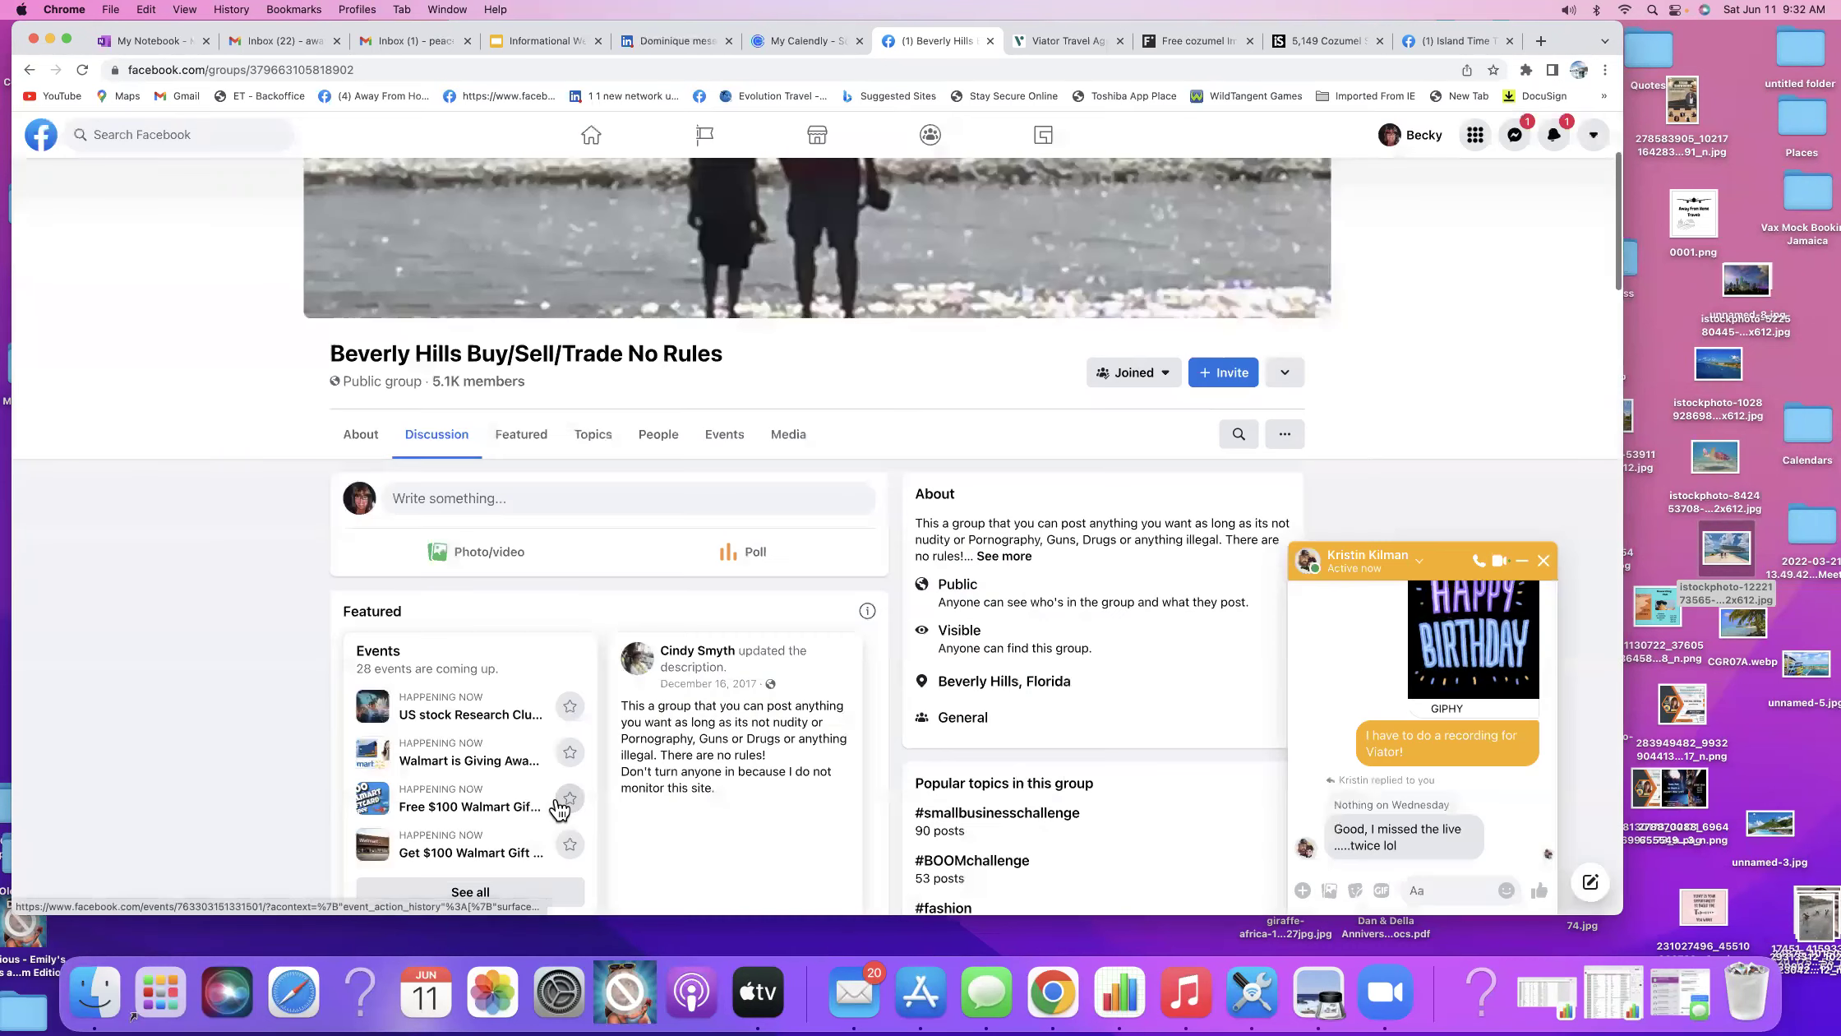
Review the published Cozumel post and the other posts in the Beverly Hills group's feed, and close the chat window.
scroll(559, 810, down, 8)
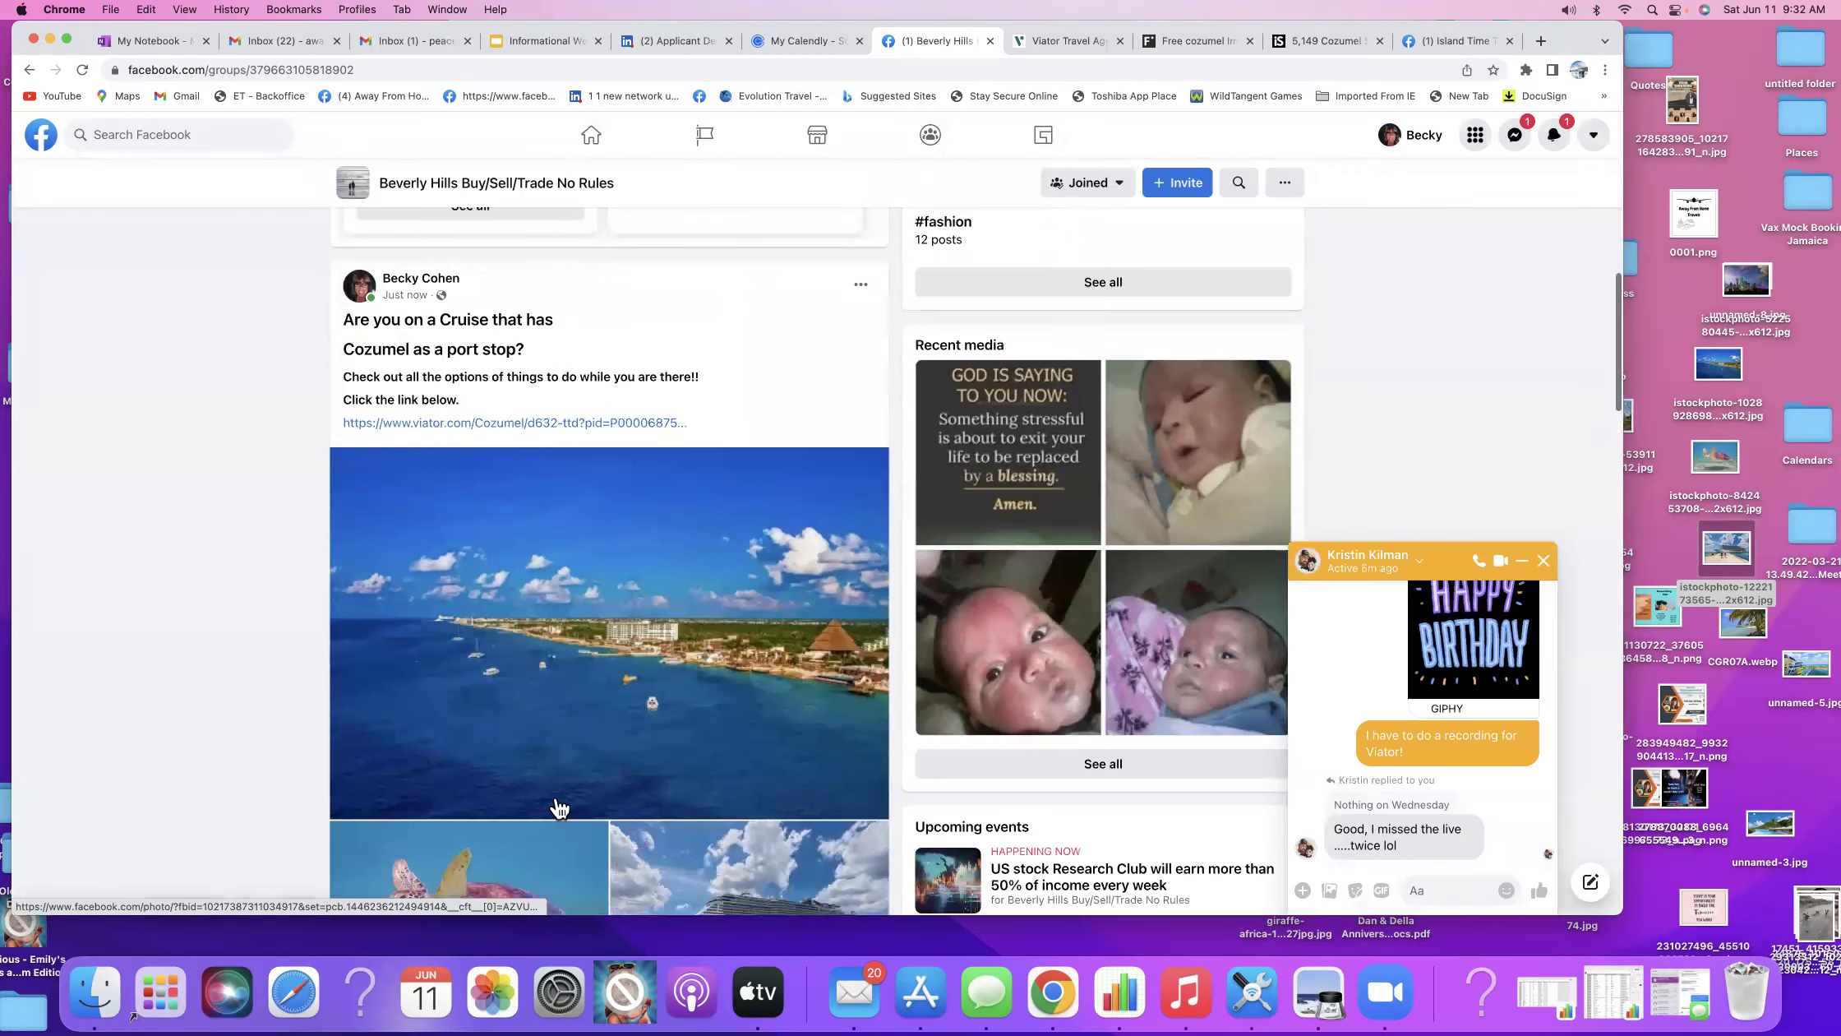
scroll(559, 809, up, 8)
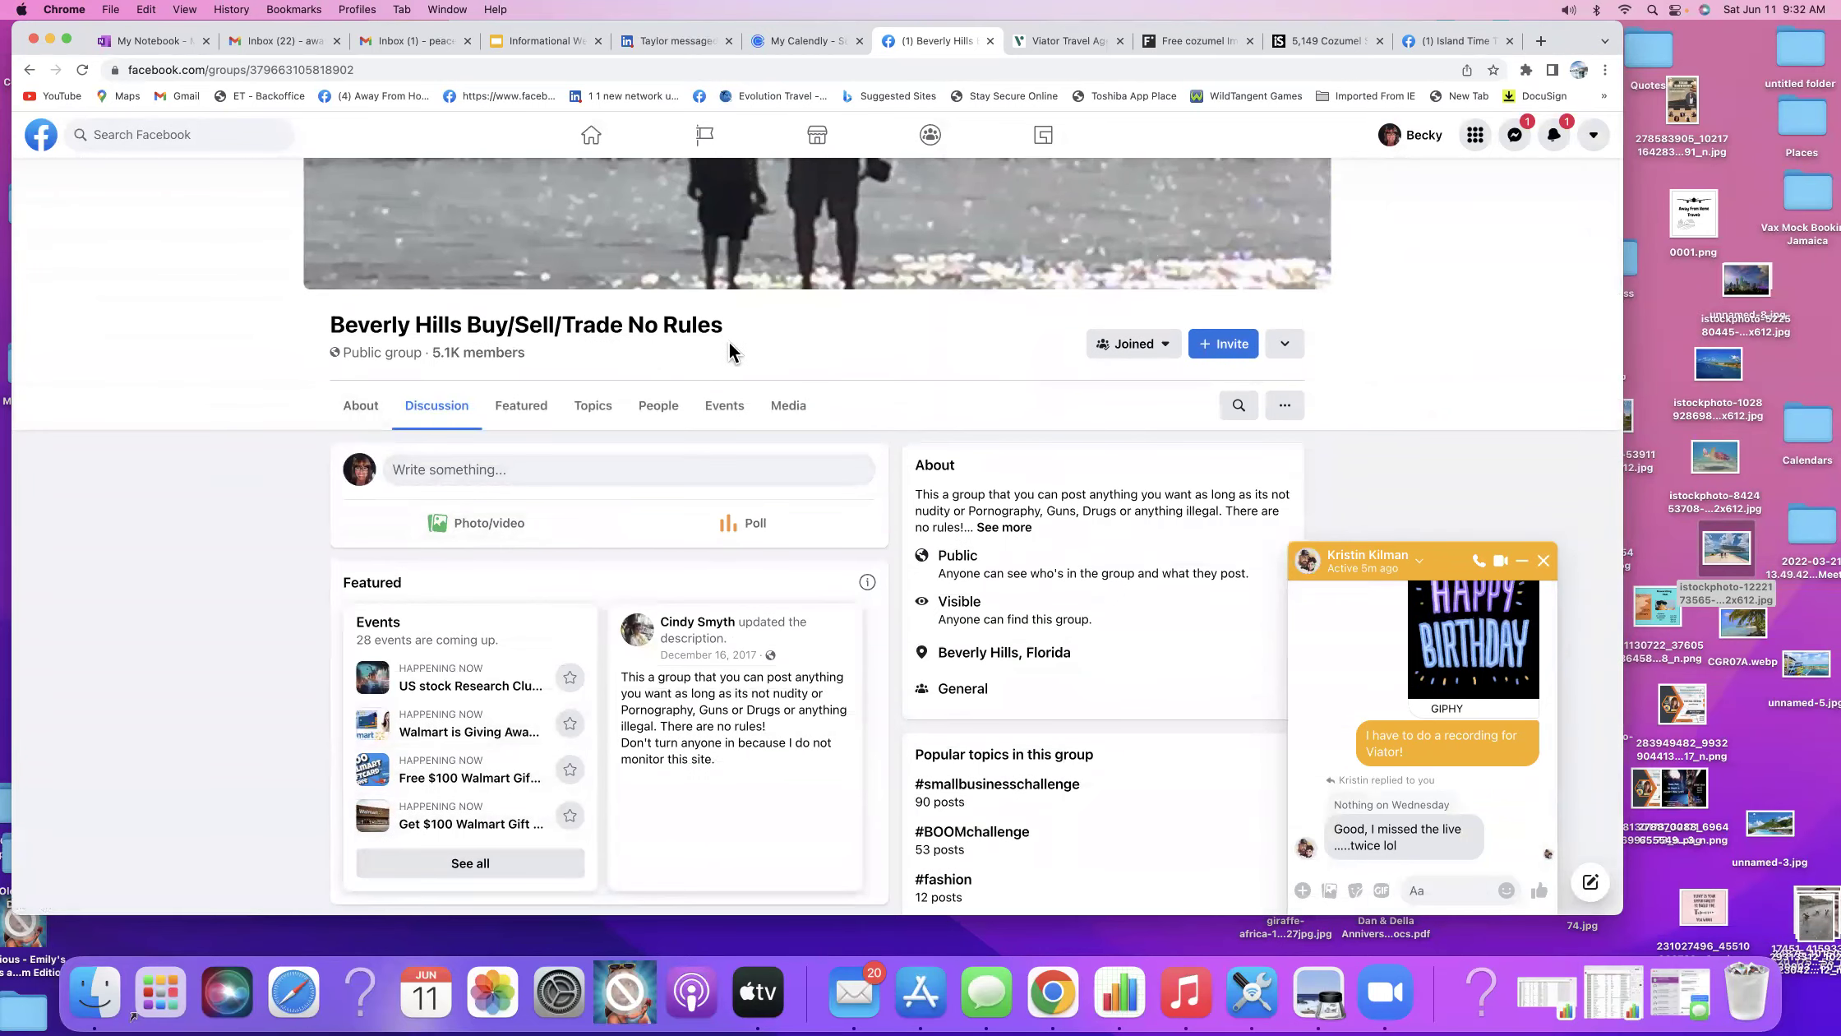
scroll(619, 860, down, 12)
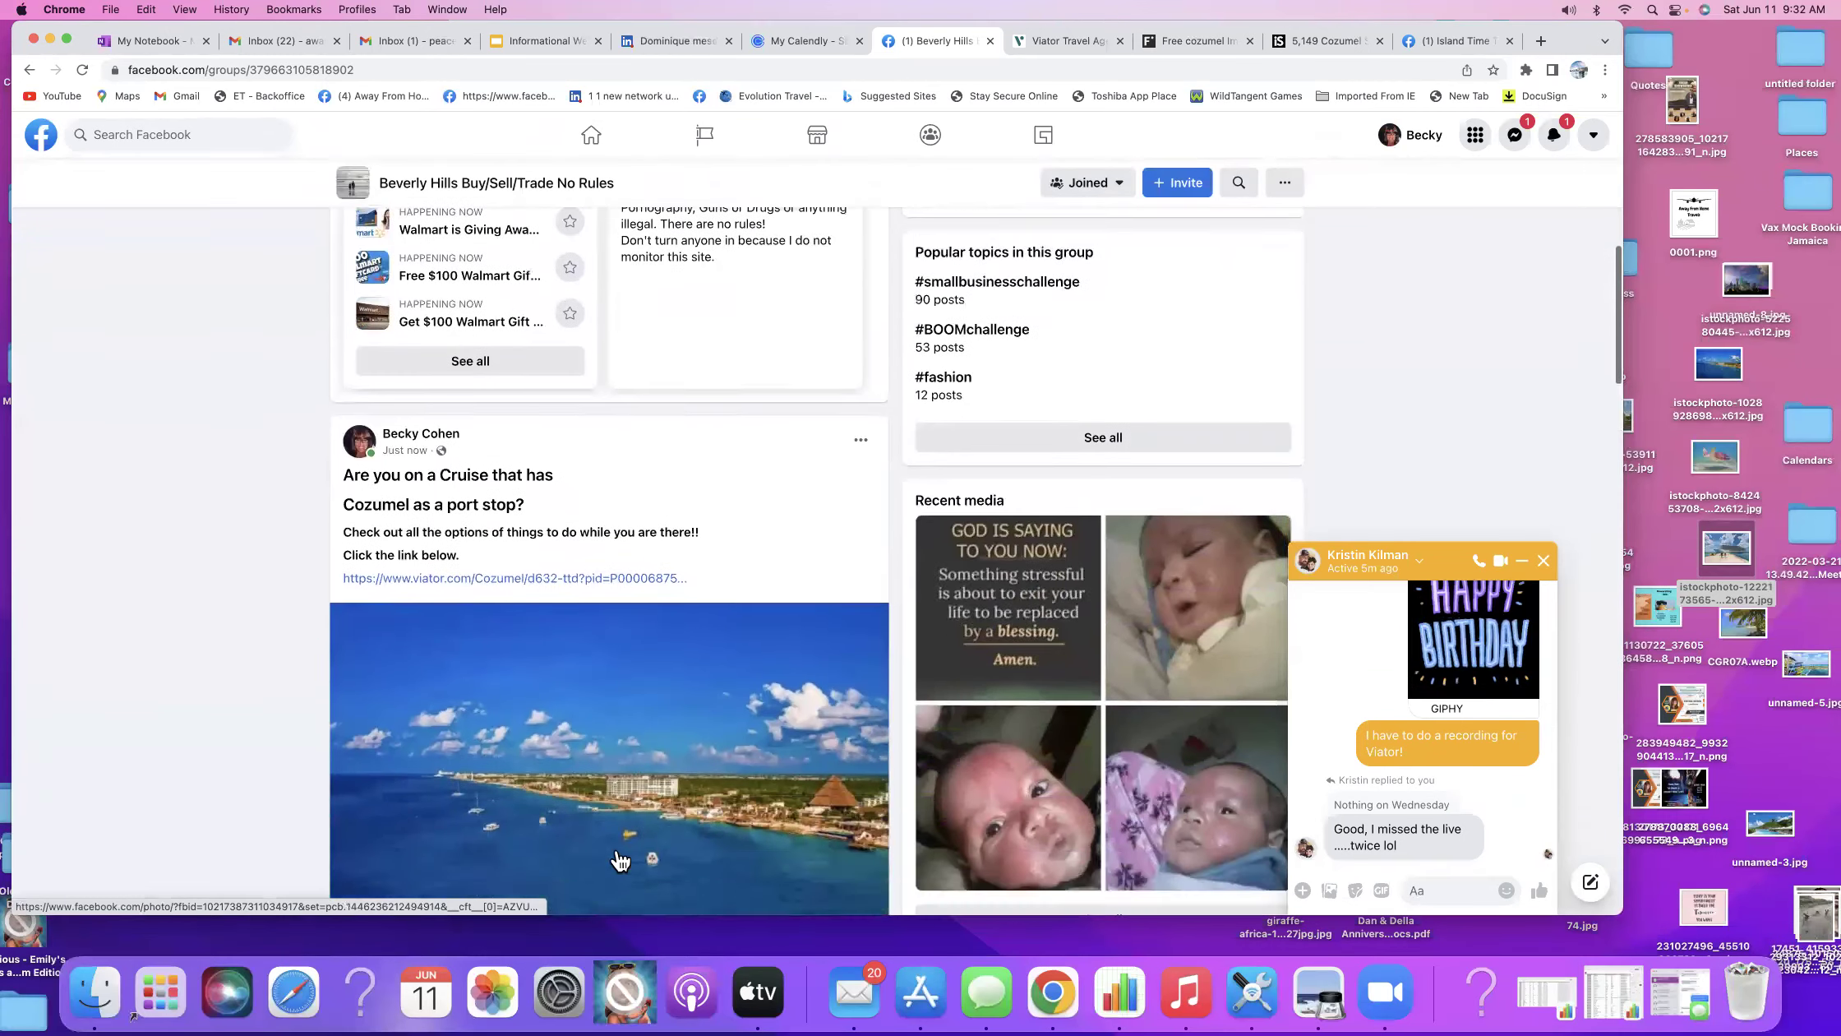
scroll(619, 851, down, 7)
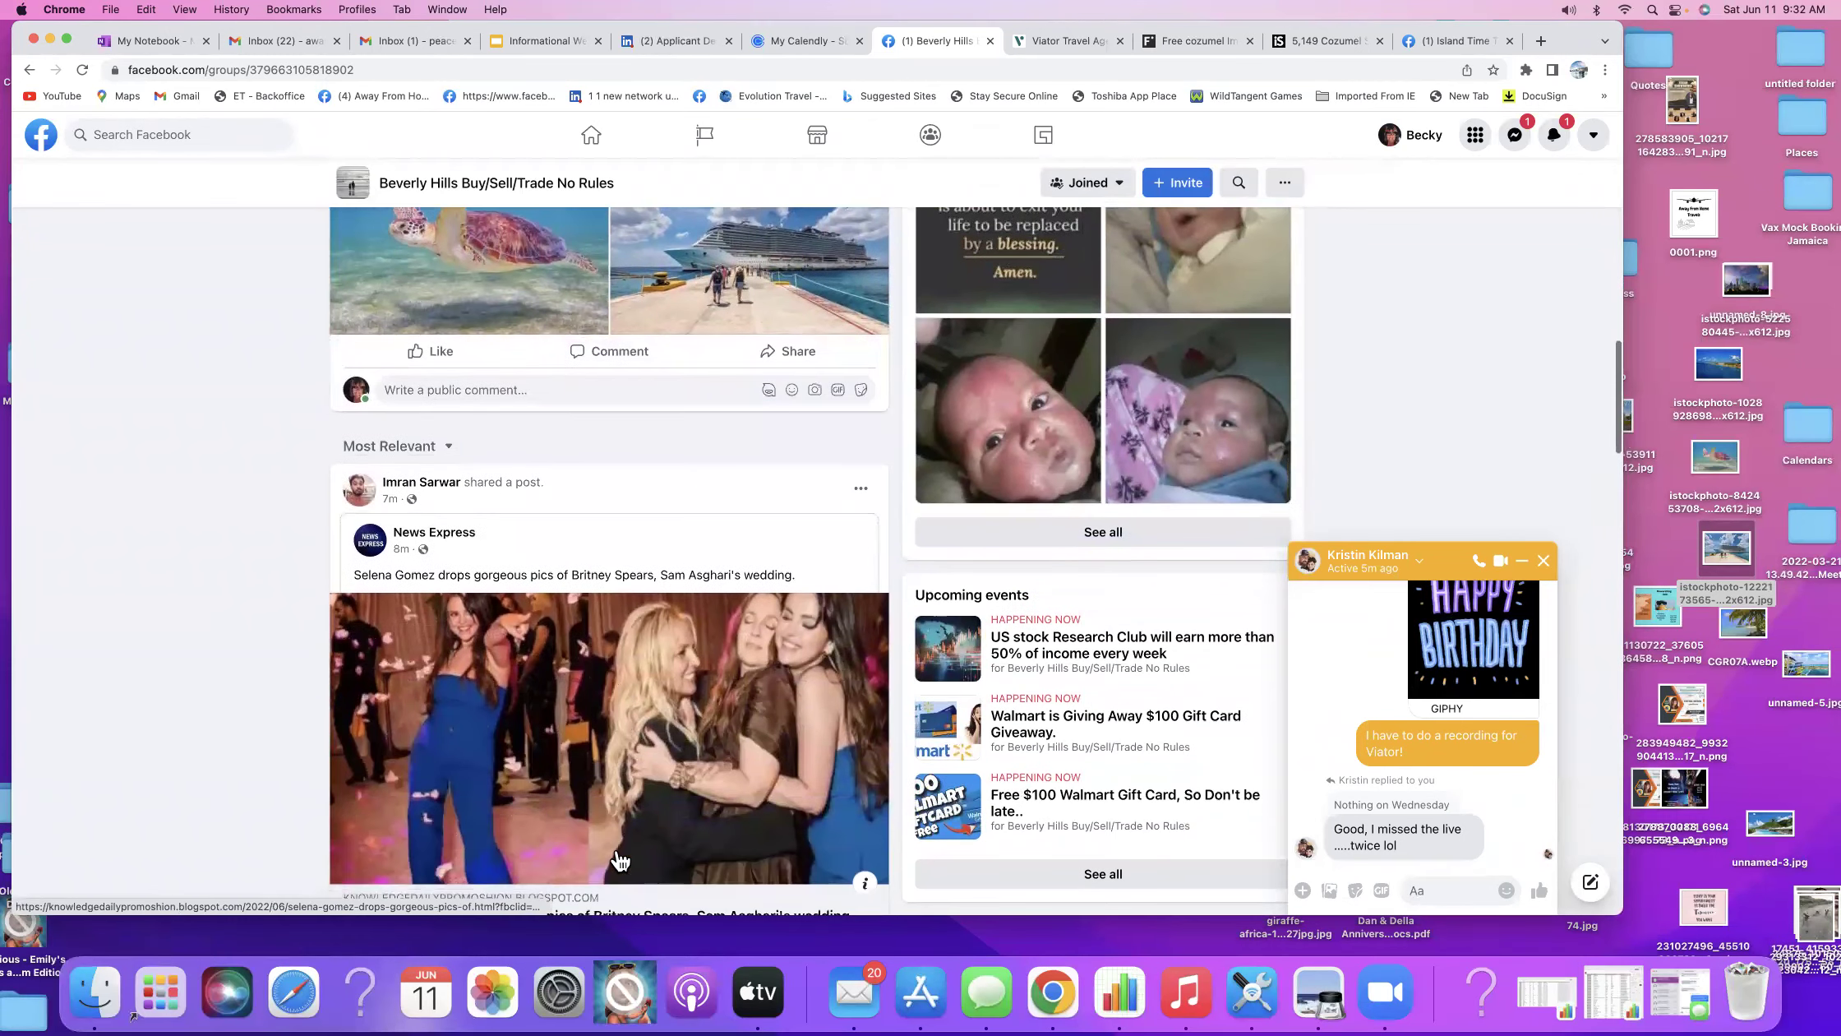
scroll(619, 860, down, 9)
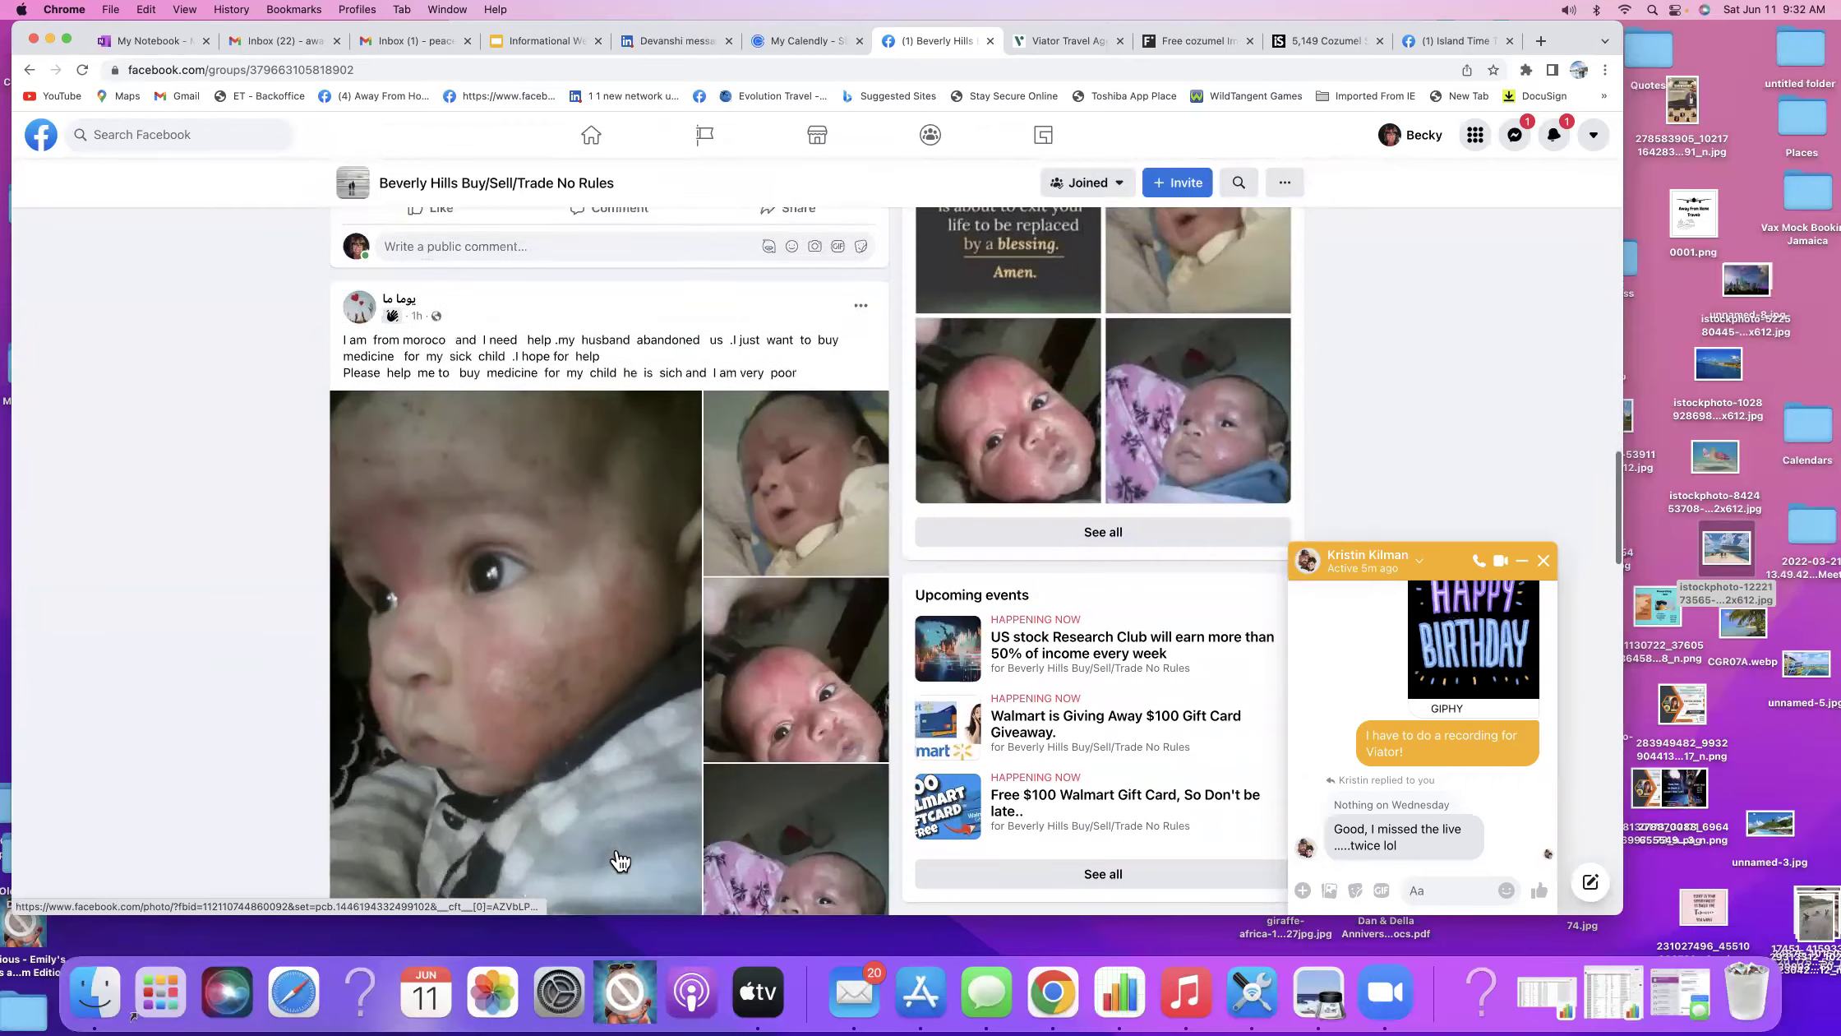
scroll(619, 860, up, 6)
scroll(619, 860, up, 20)
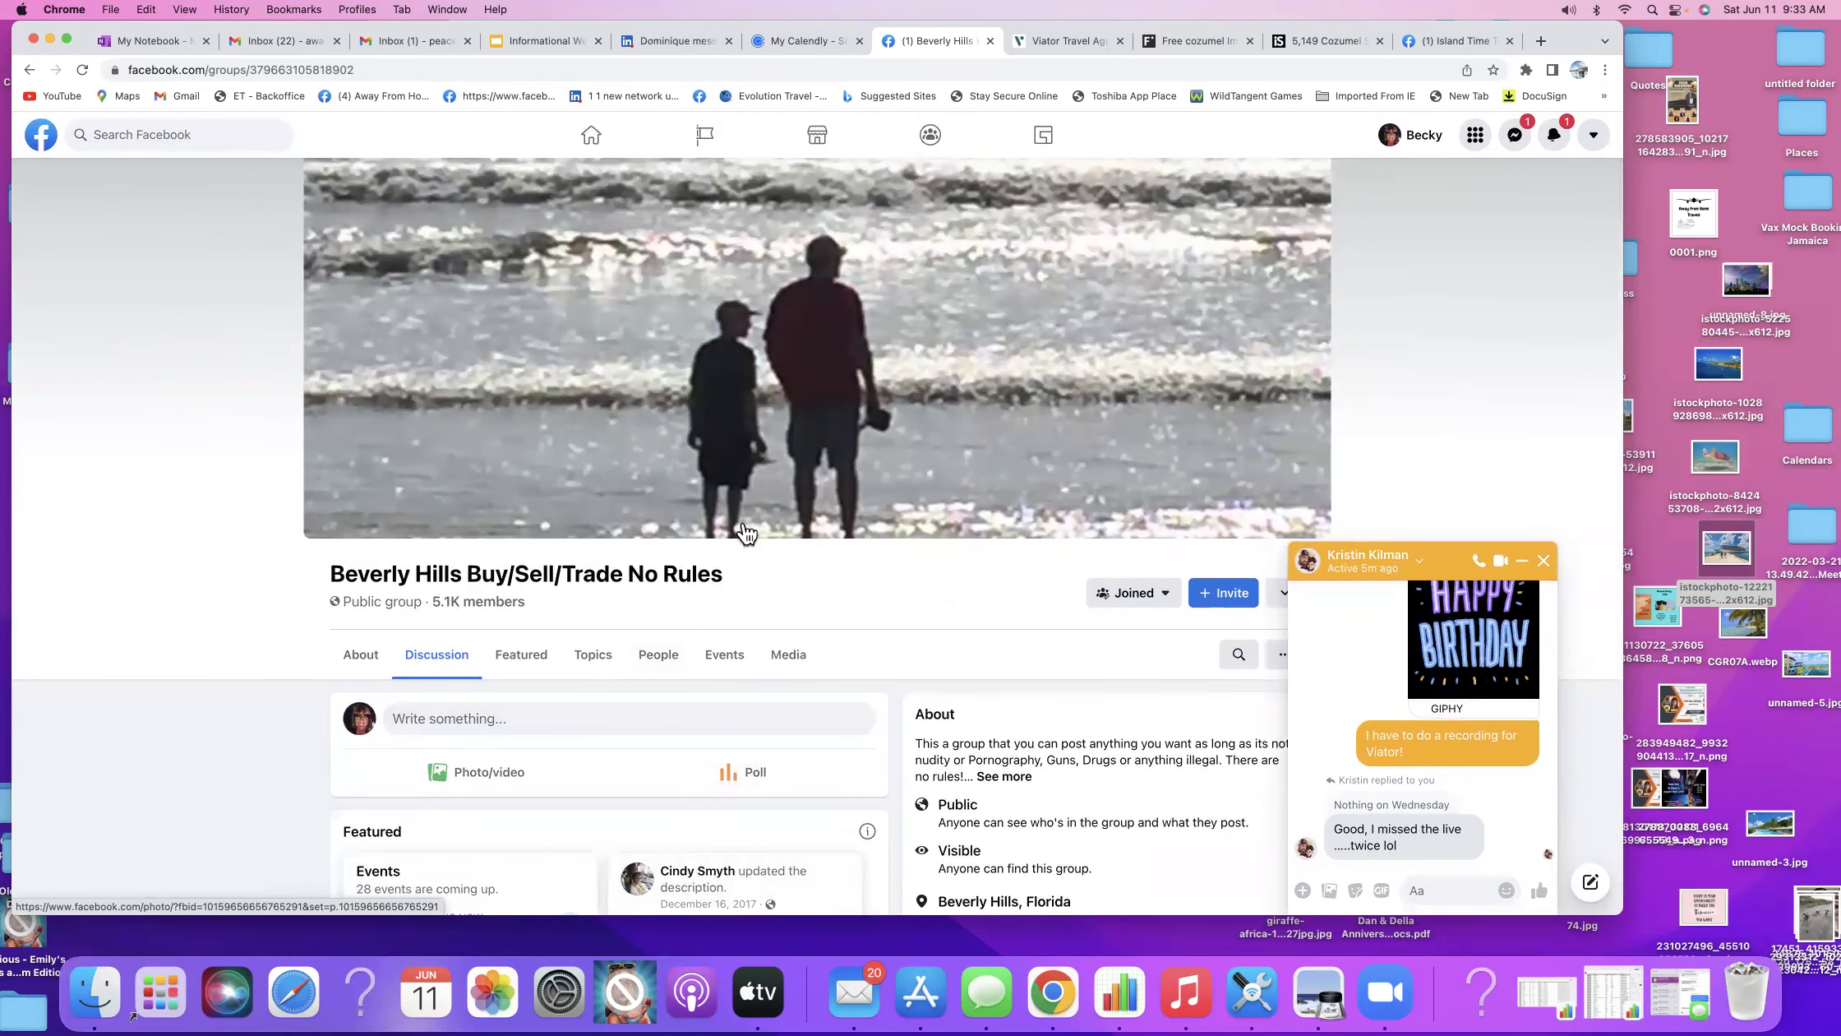
click(1525, 567)
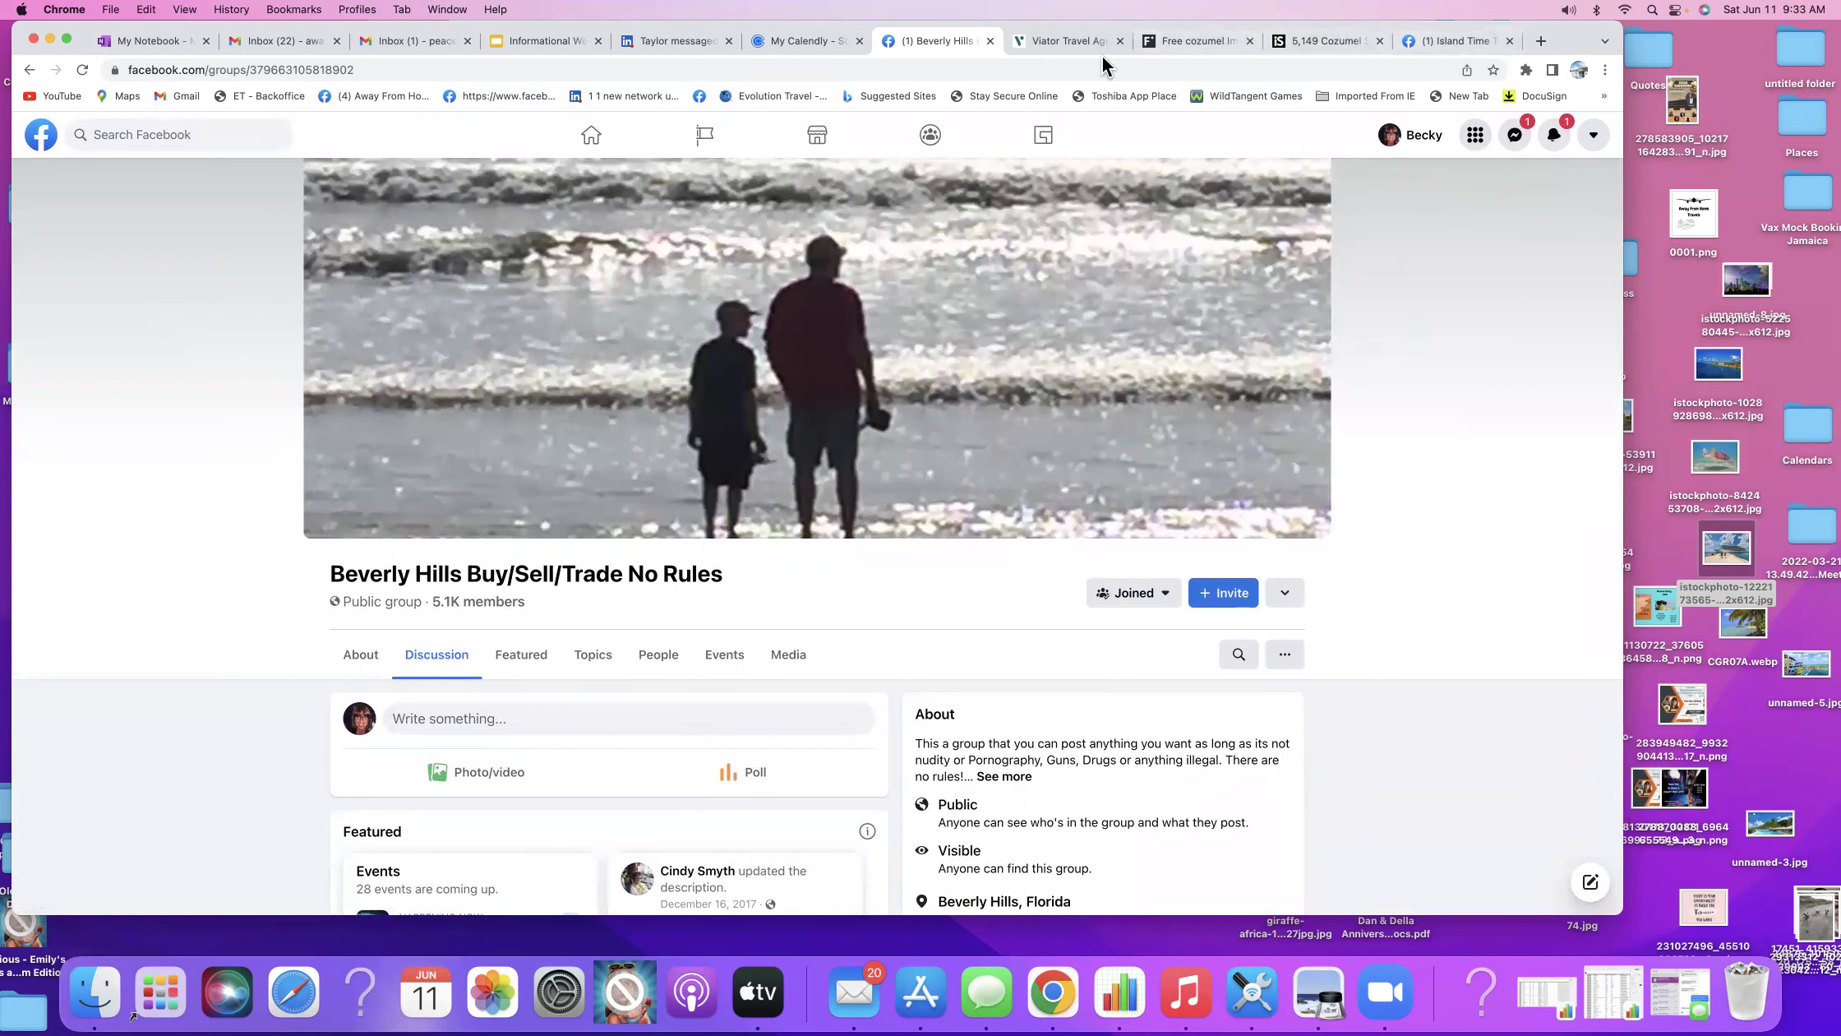
Search the Viator Travel Agents site for Maui, Hawaii and look through the list of Maui tours.
click(1058, 40)
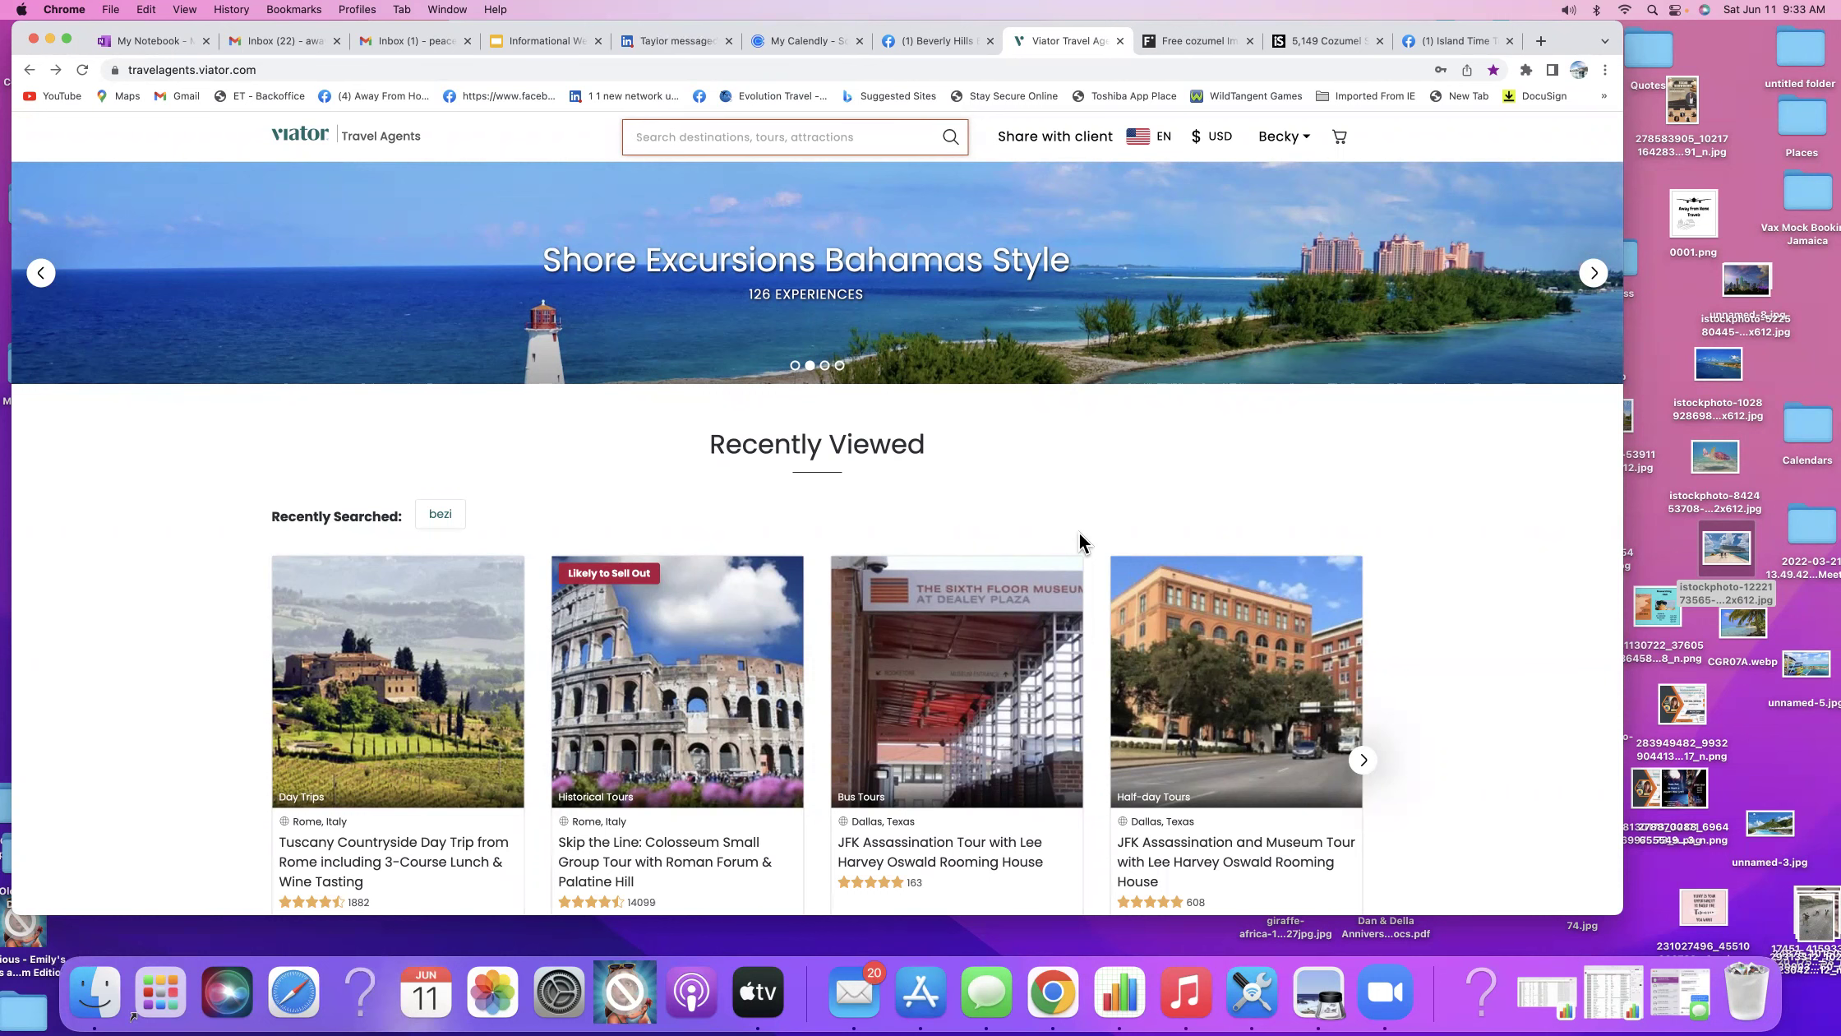
click(735, 137)
scroll(913, 432, down, 1)
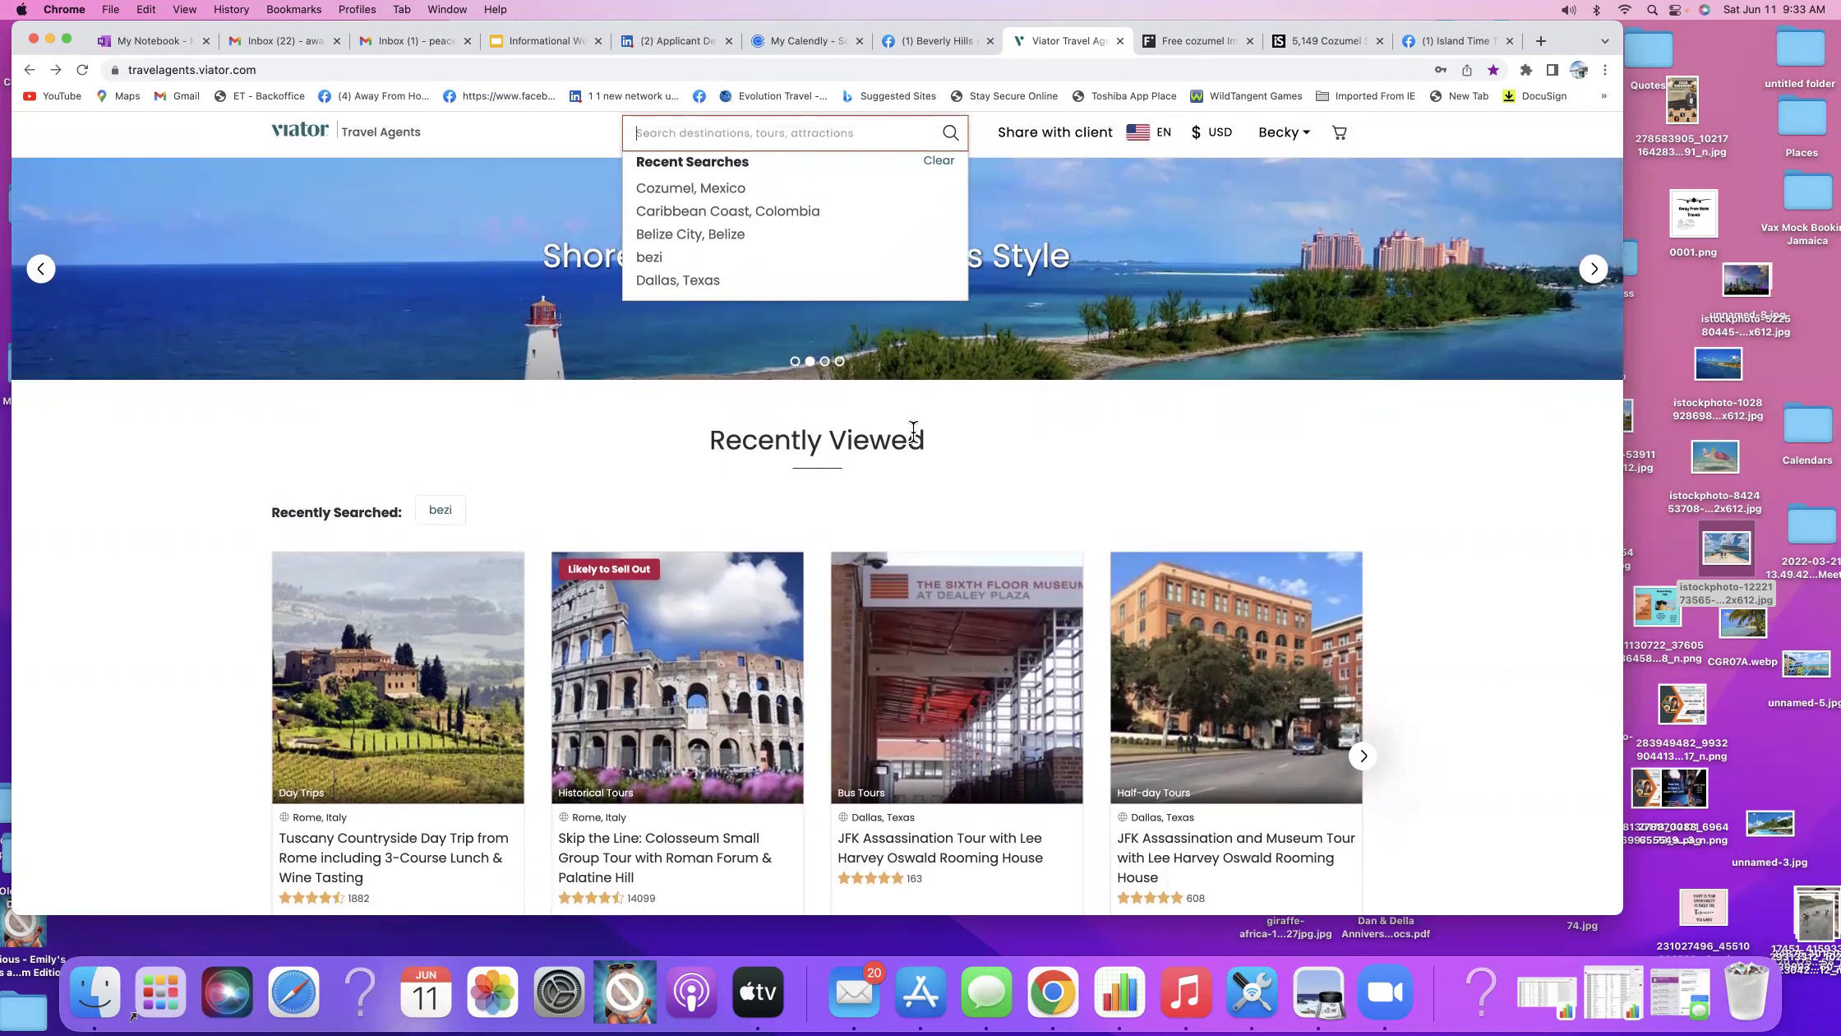
text(Mau)
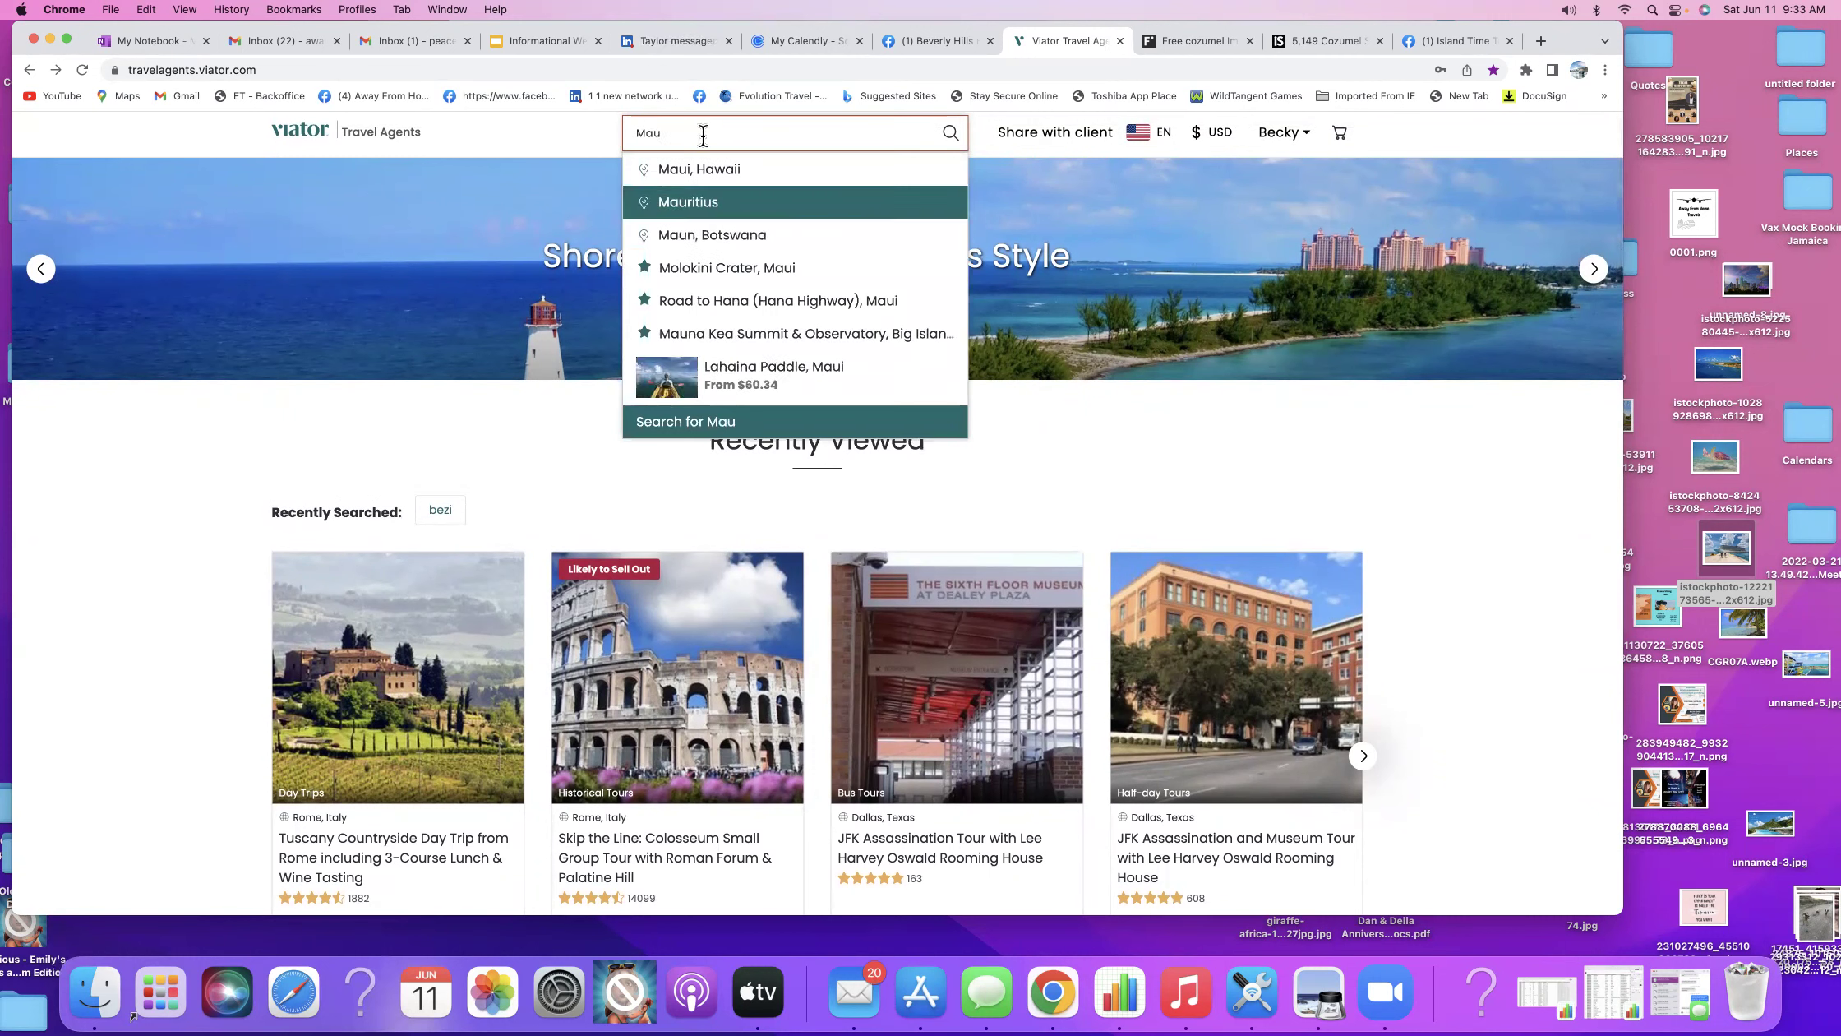
click(716, 185)
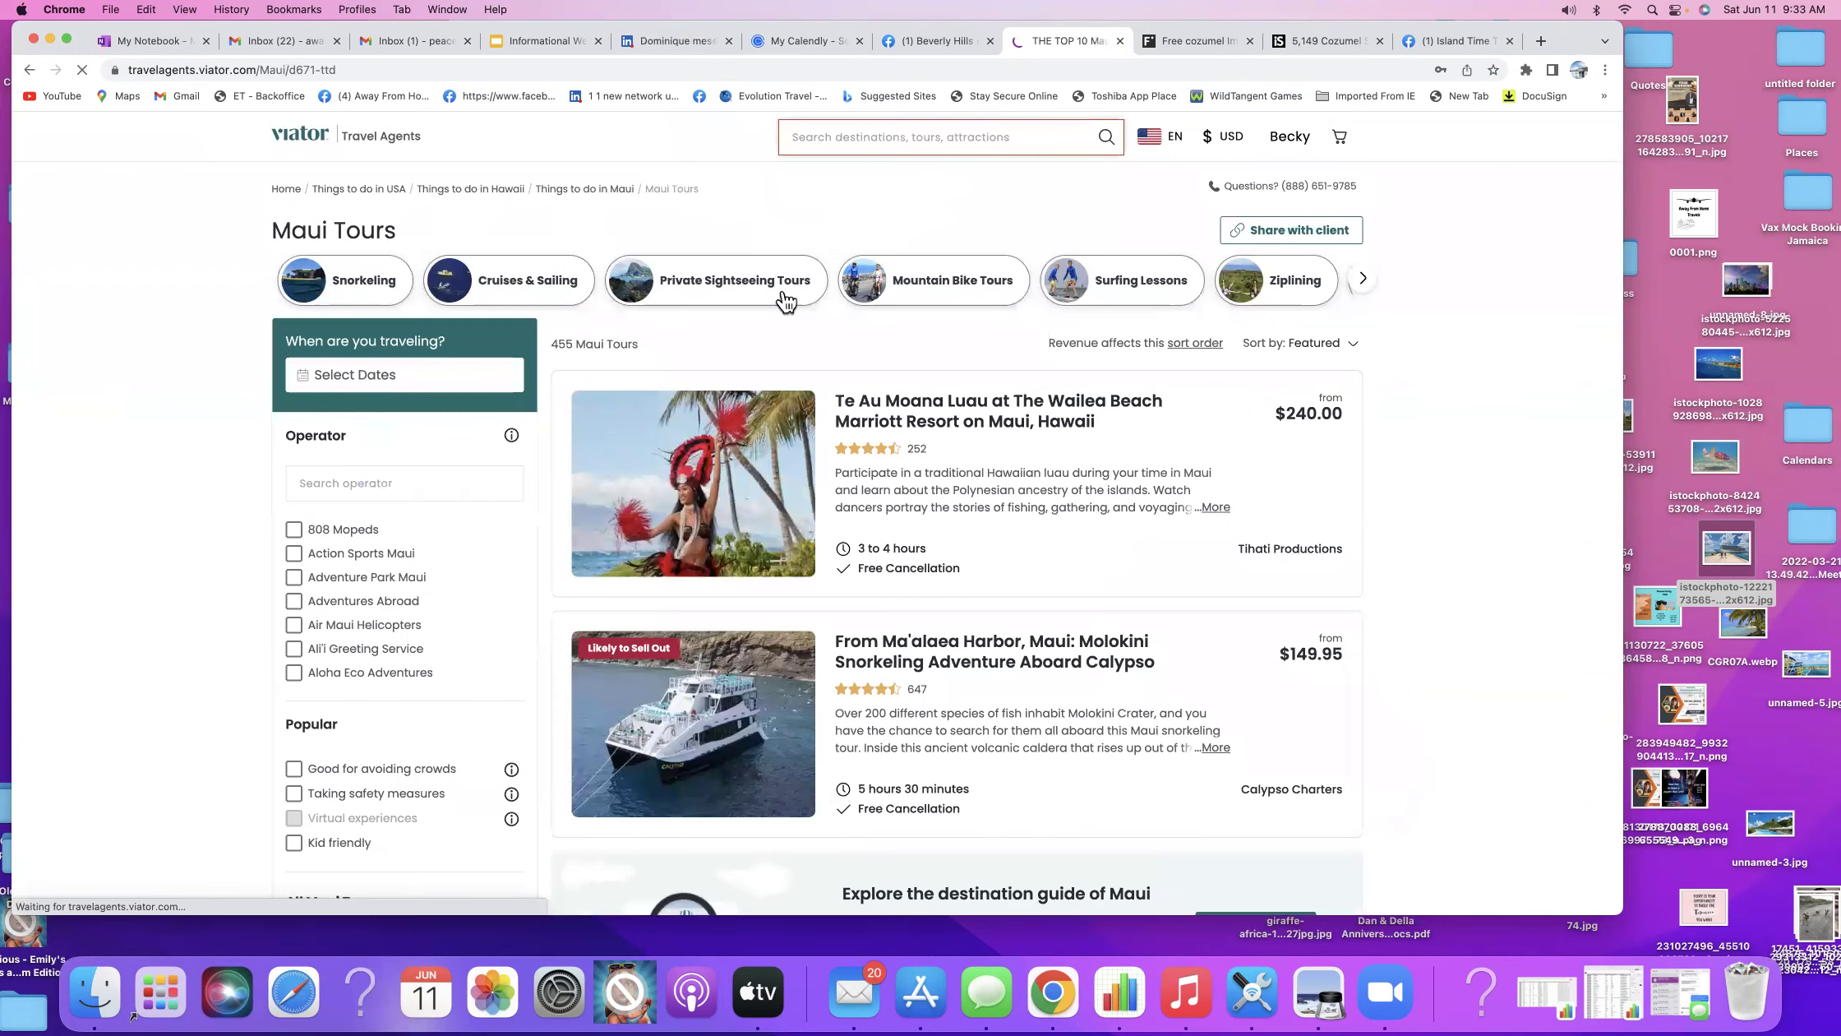
scroll(922, 543, down, 5)
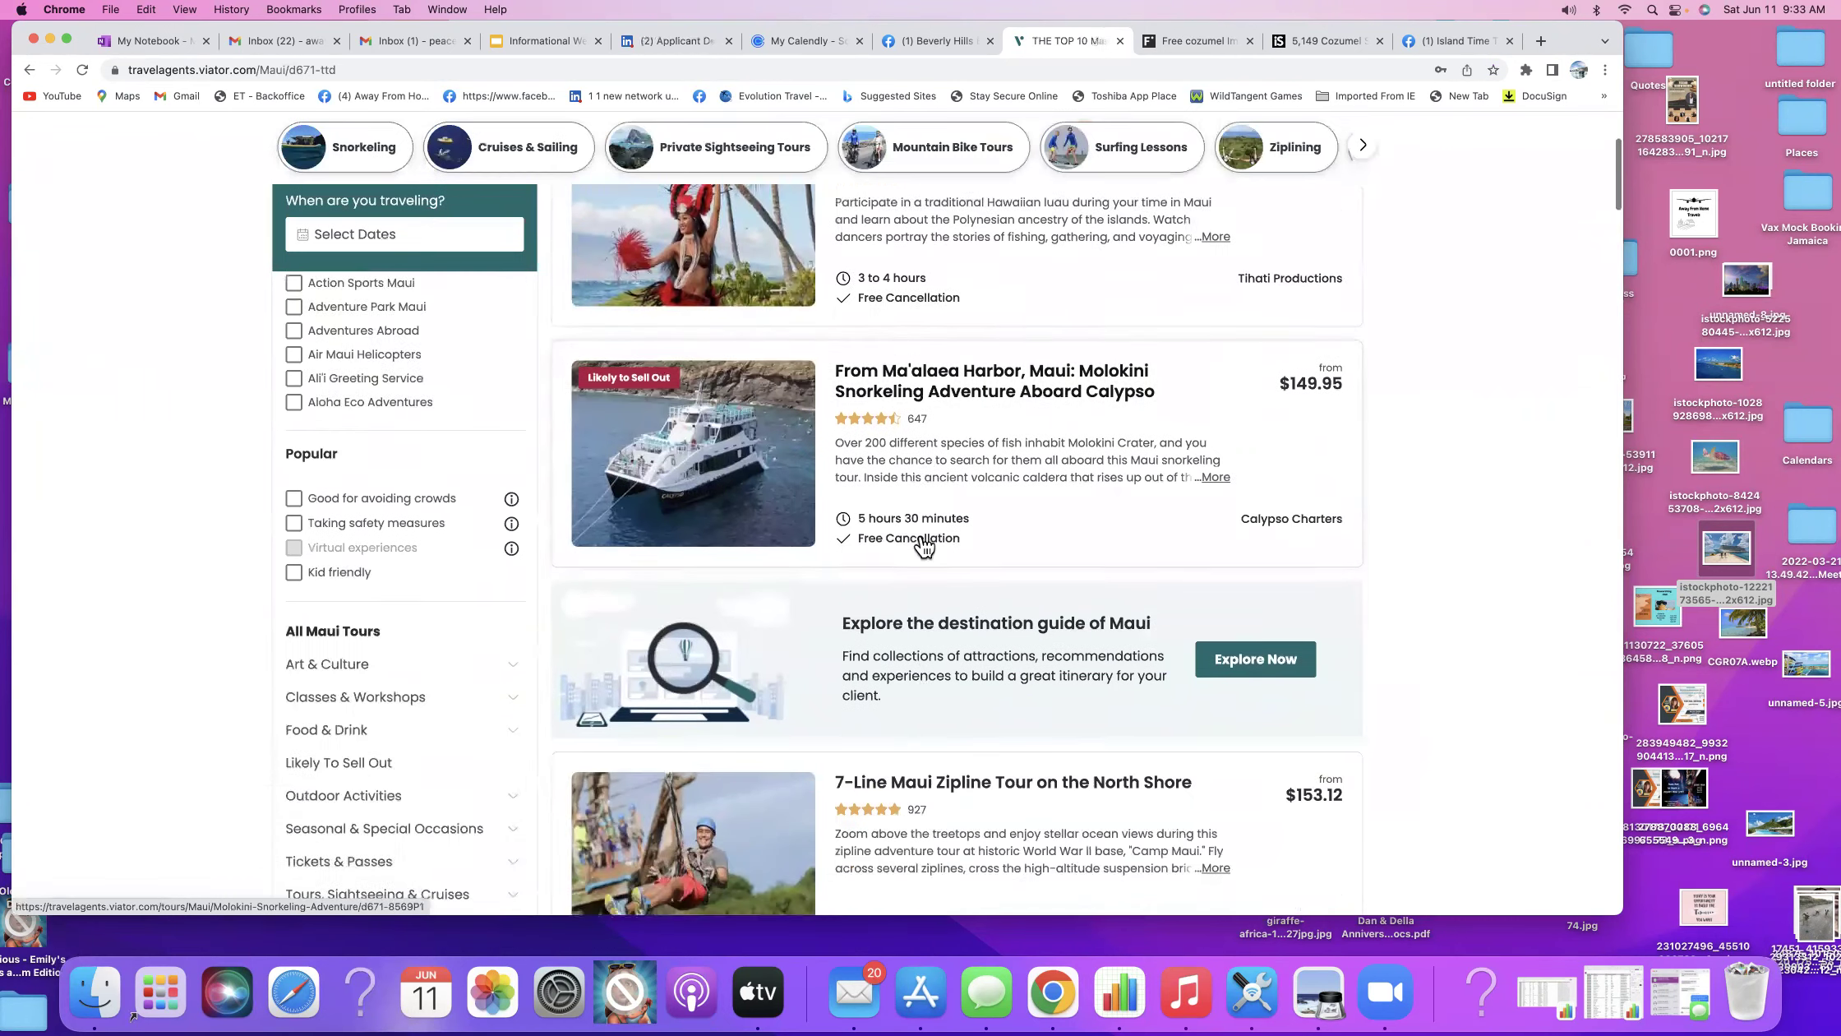
scroll(922, 543, down, 6)
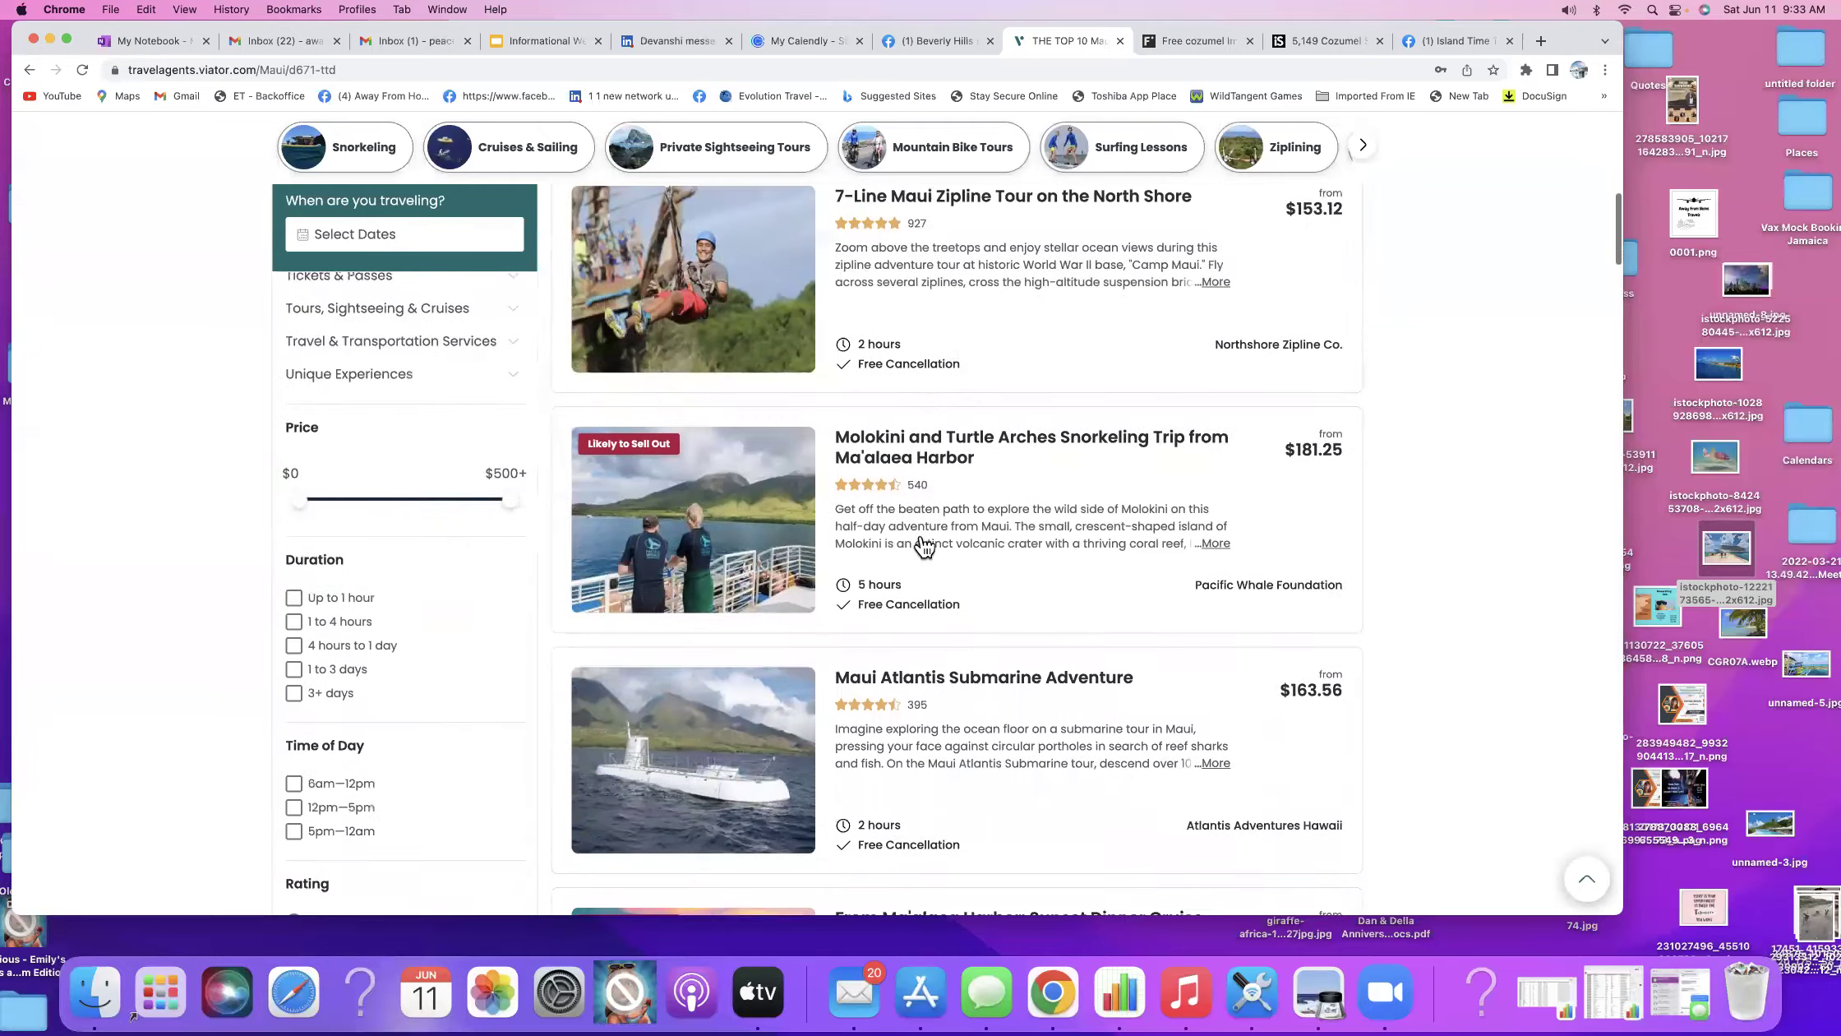
scroll(924, 543, down, 2)
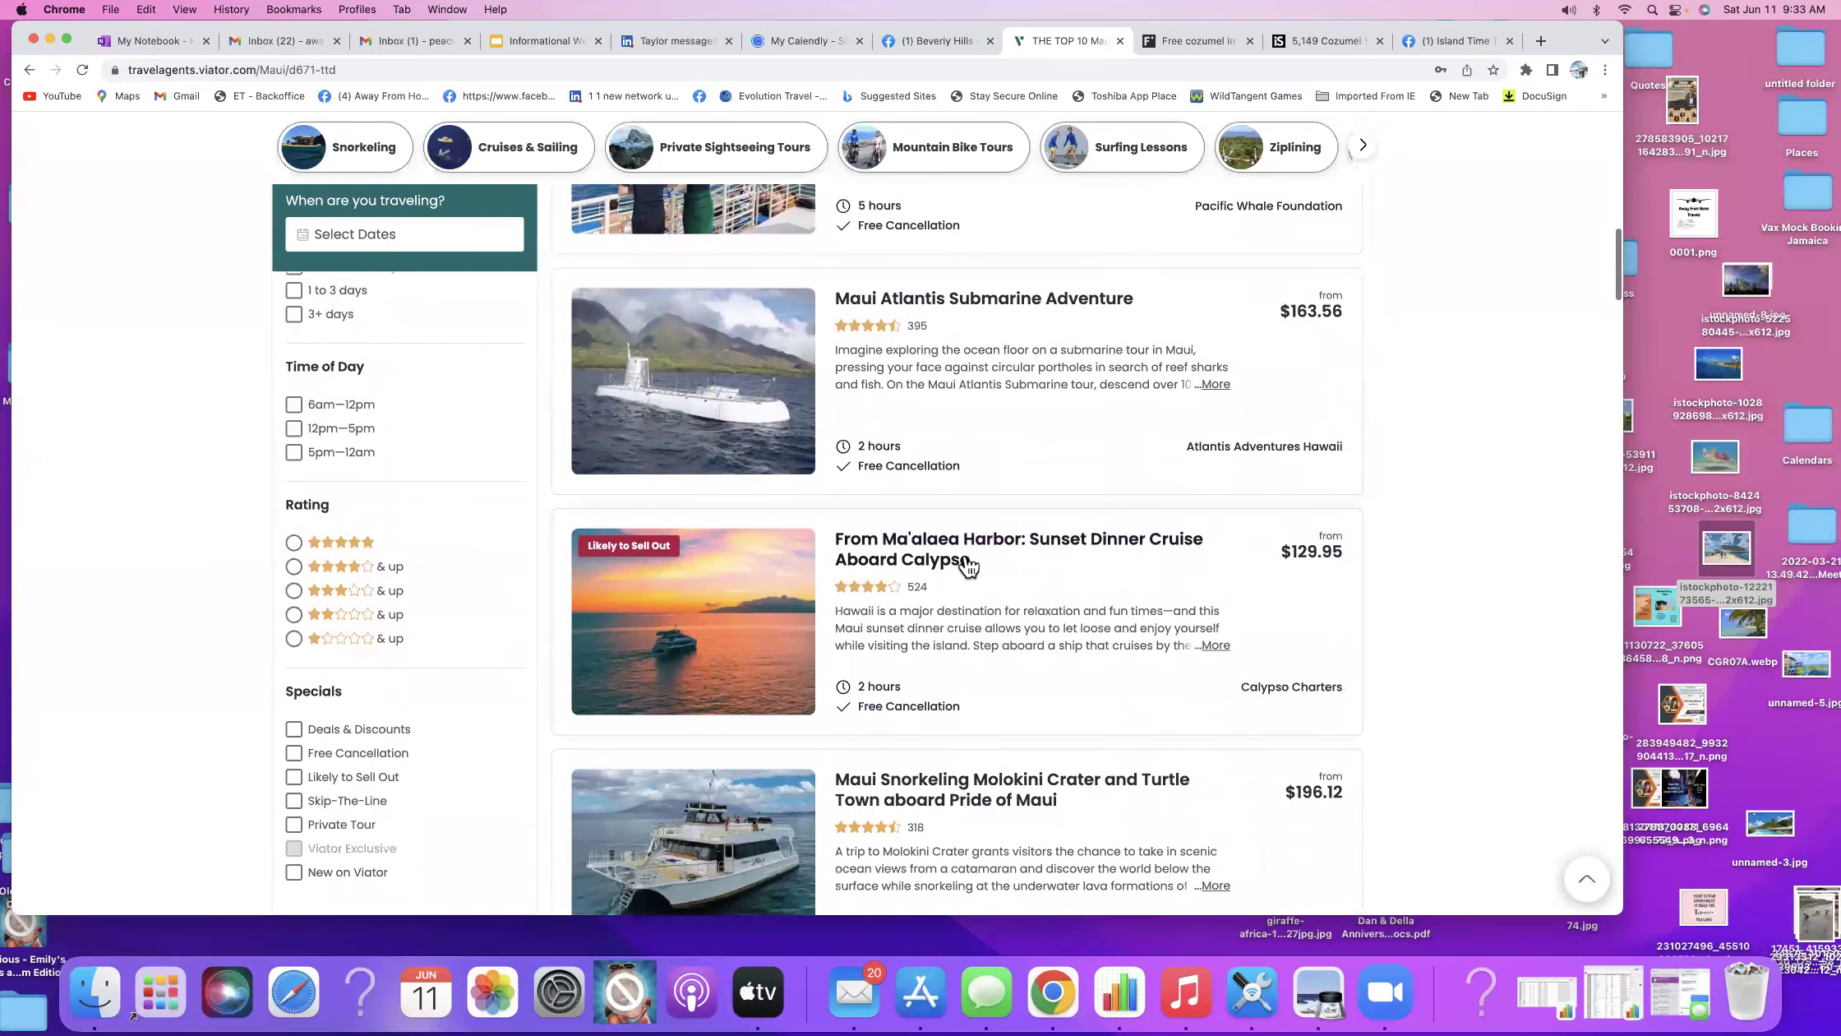
scroll(934, 593, down, 8)
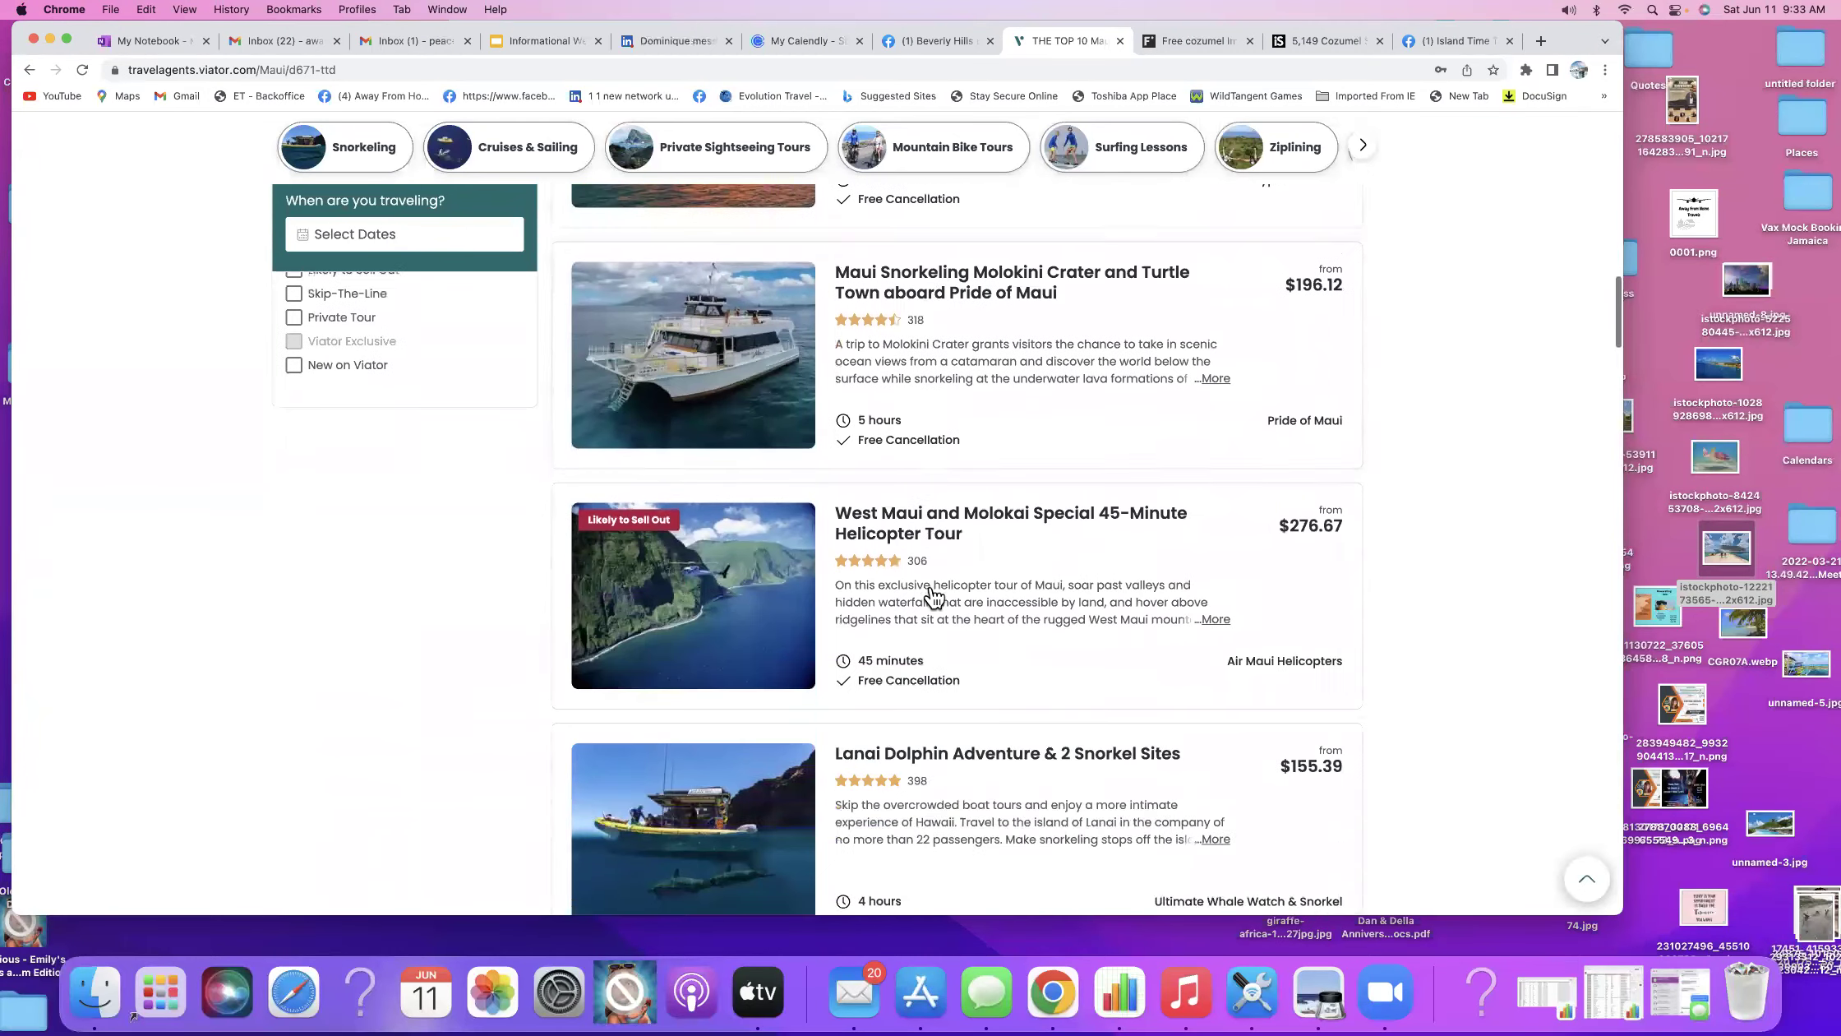
Browse further through the Maui tours, comparing the snorkeling, helicopter, dinner cruise, ATV and Road to Hana options.
scroll(934, 594, down, 1)
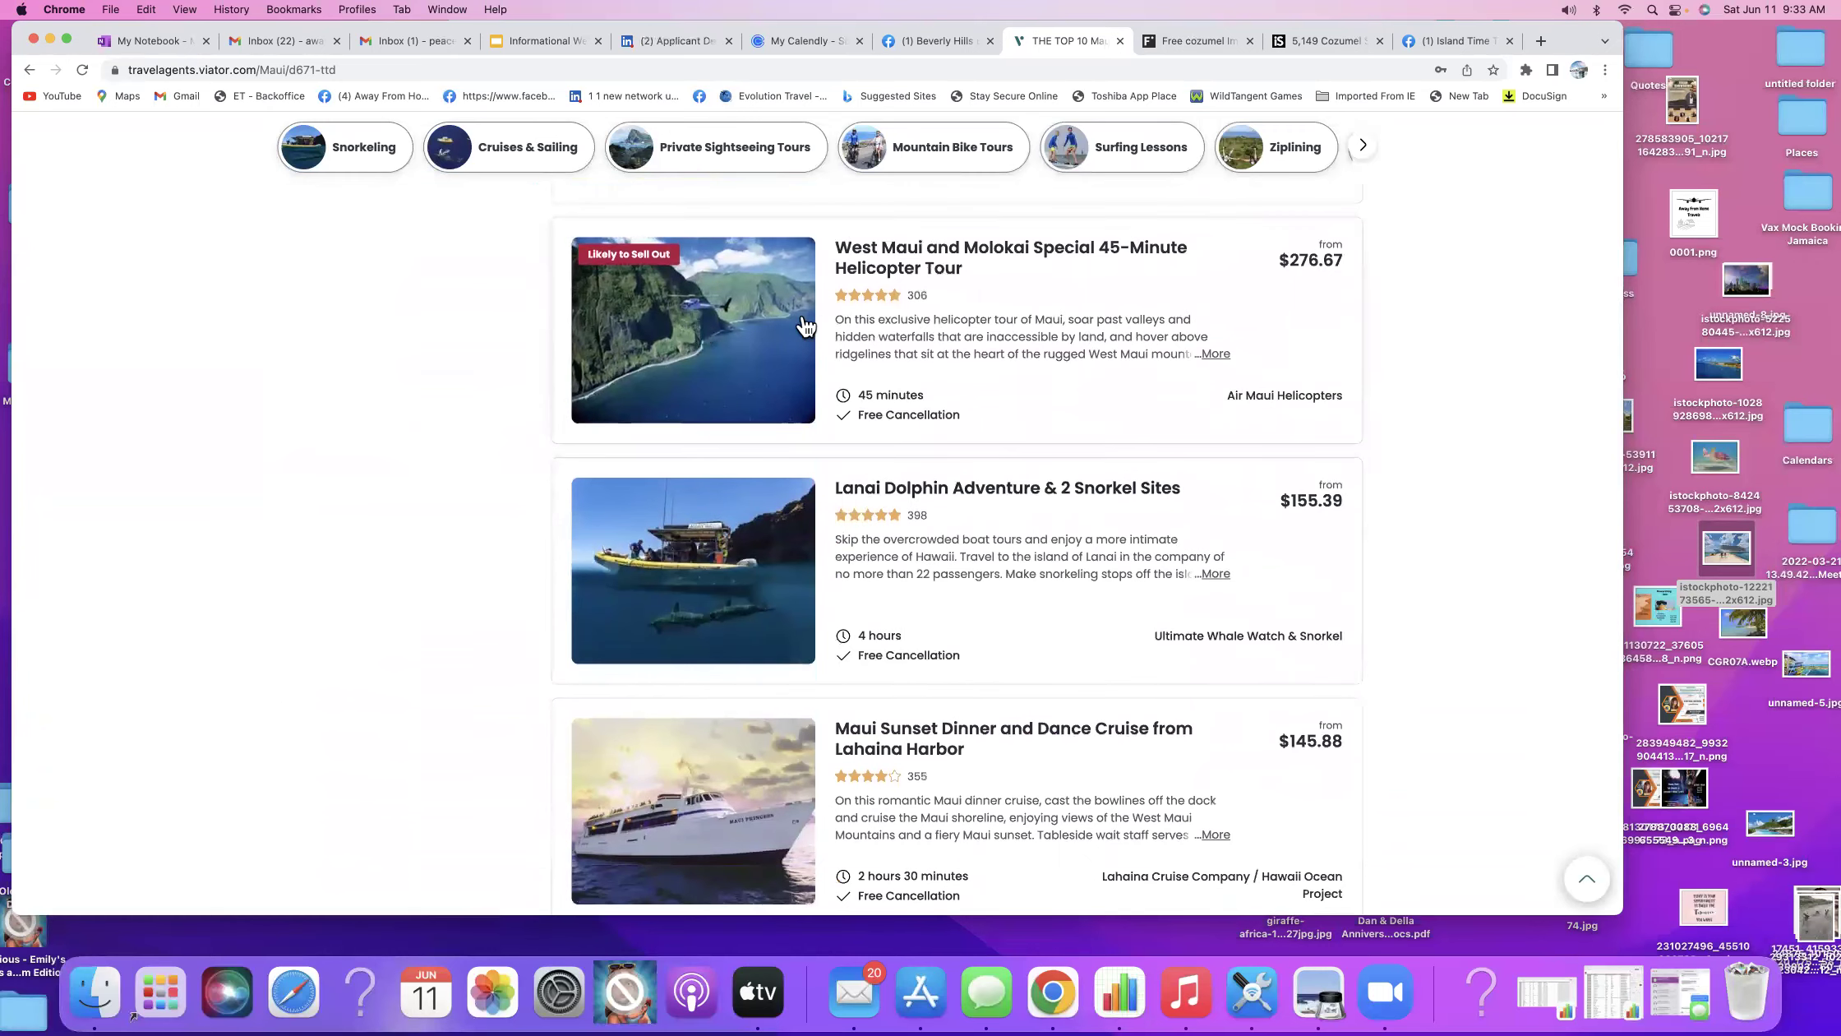
scroll(980, 567, down, 7)
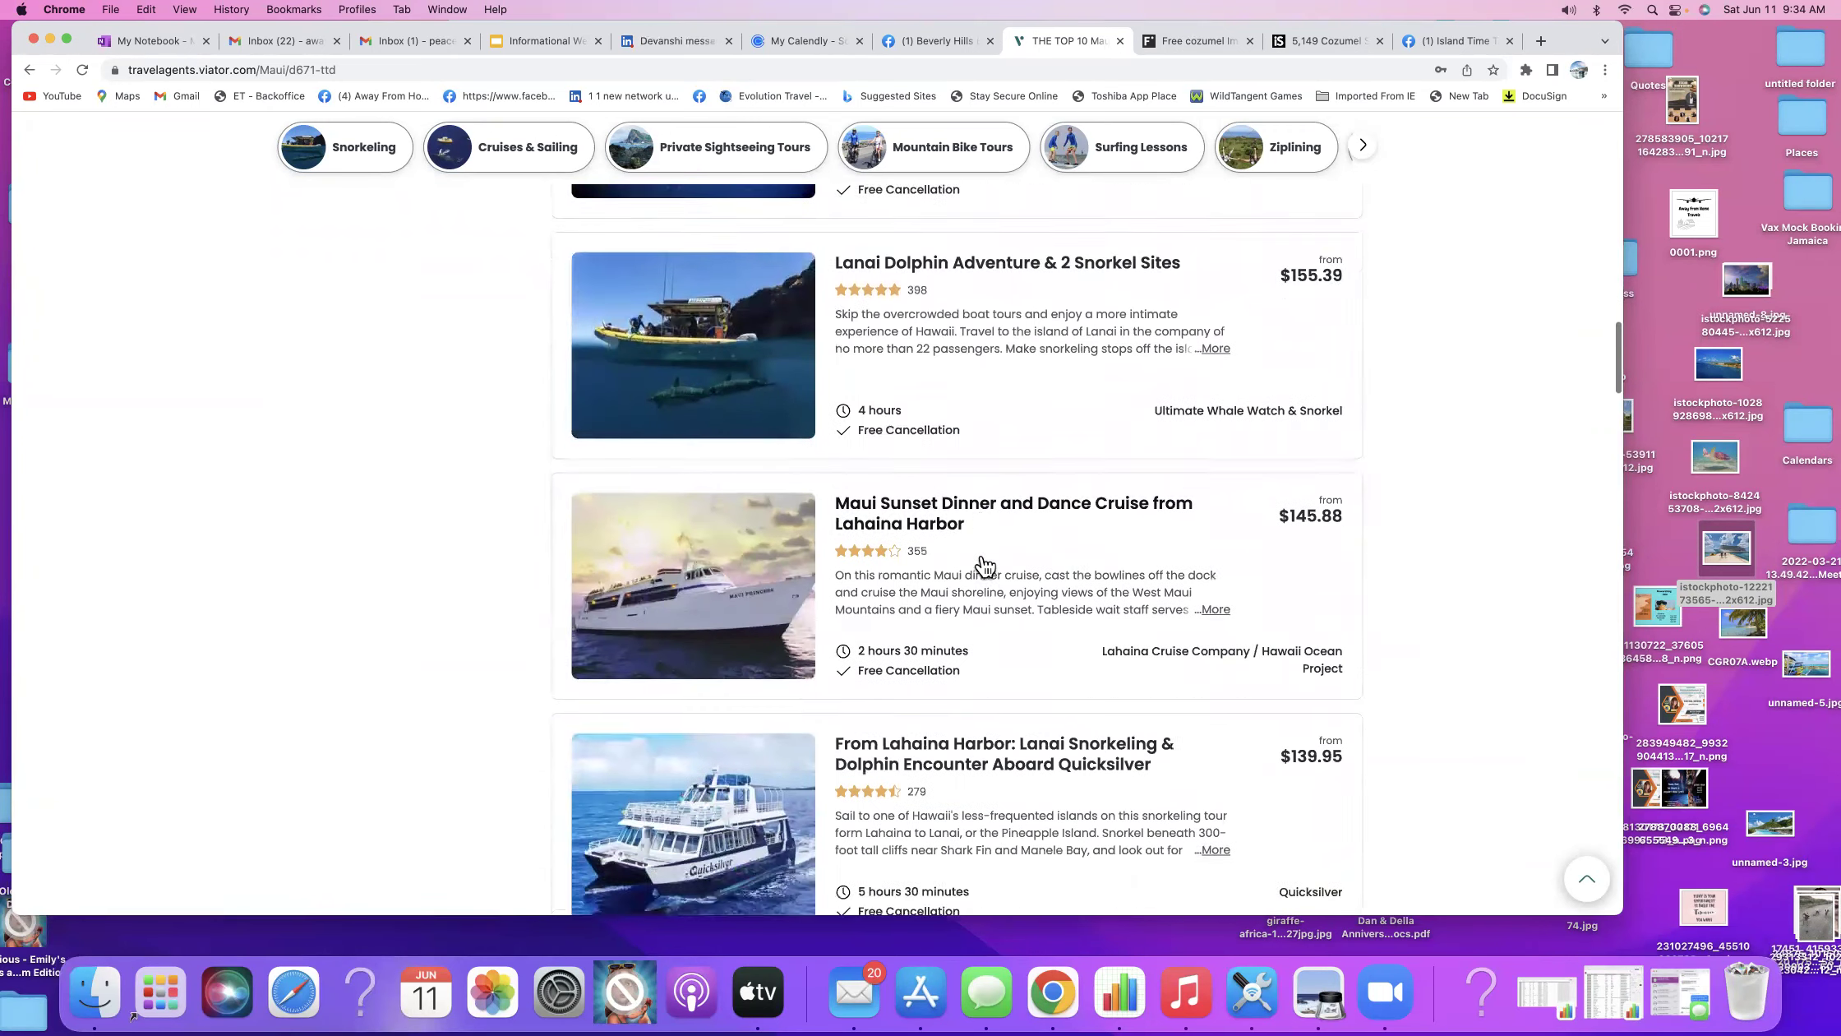
scroll(982, 567, down, 7)
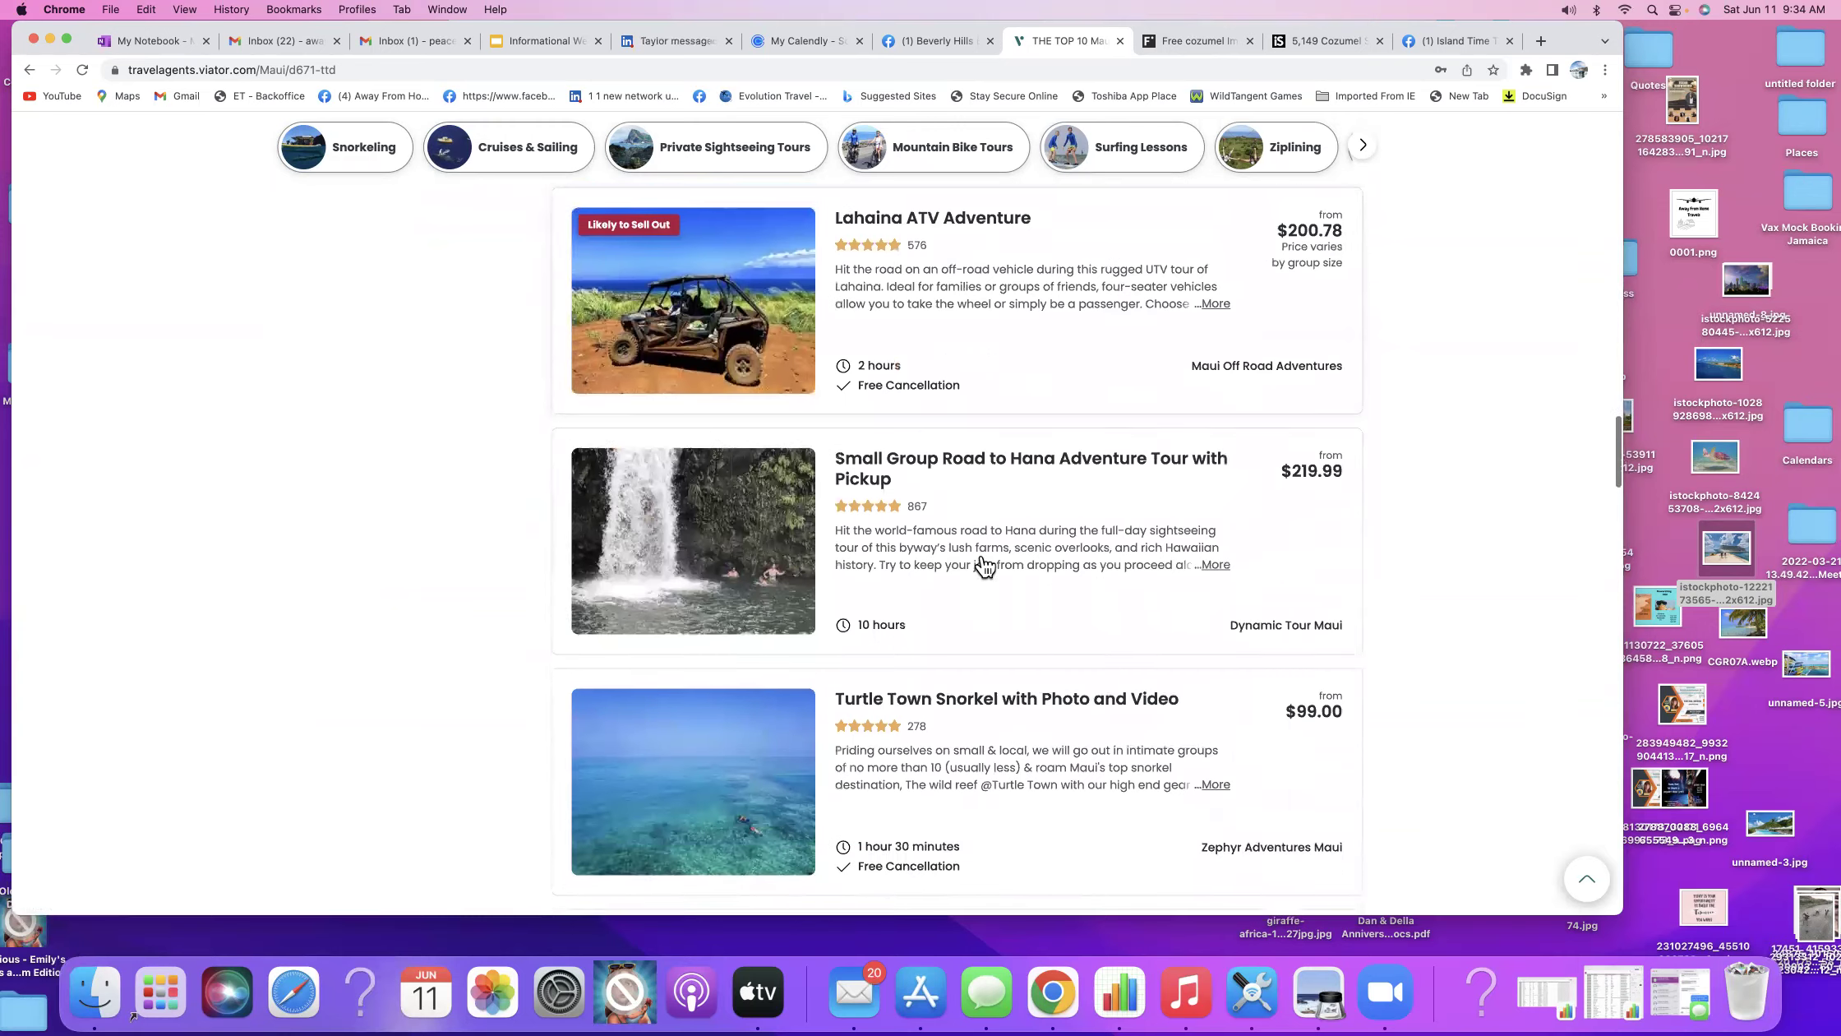
scroll(809, 650, down, 3)
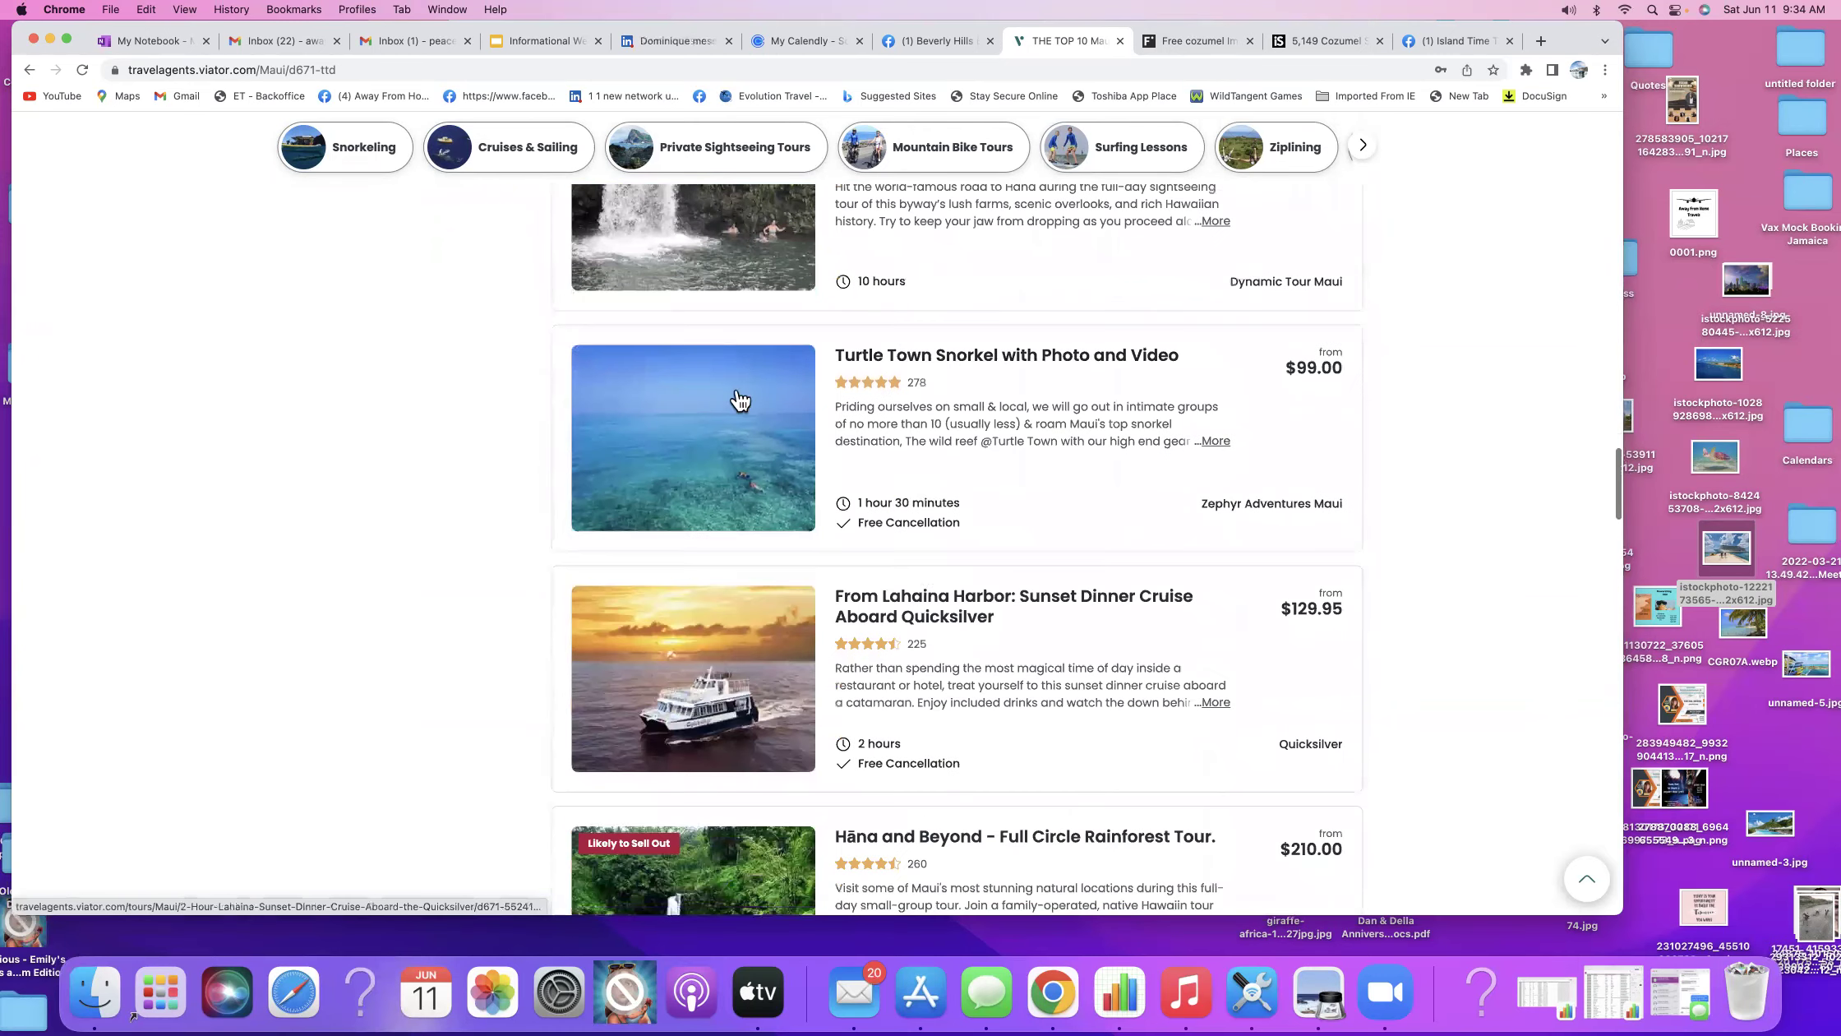
scroll(904, 624, down, 4)
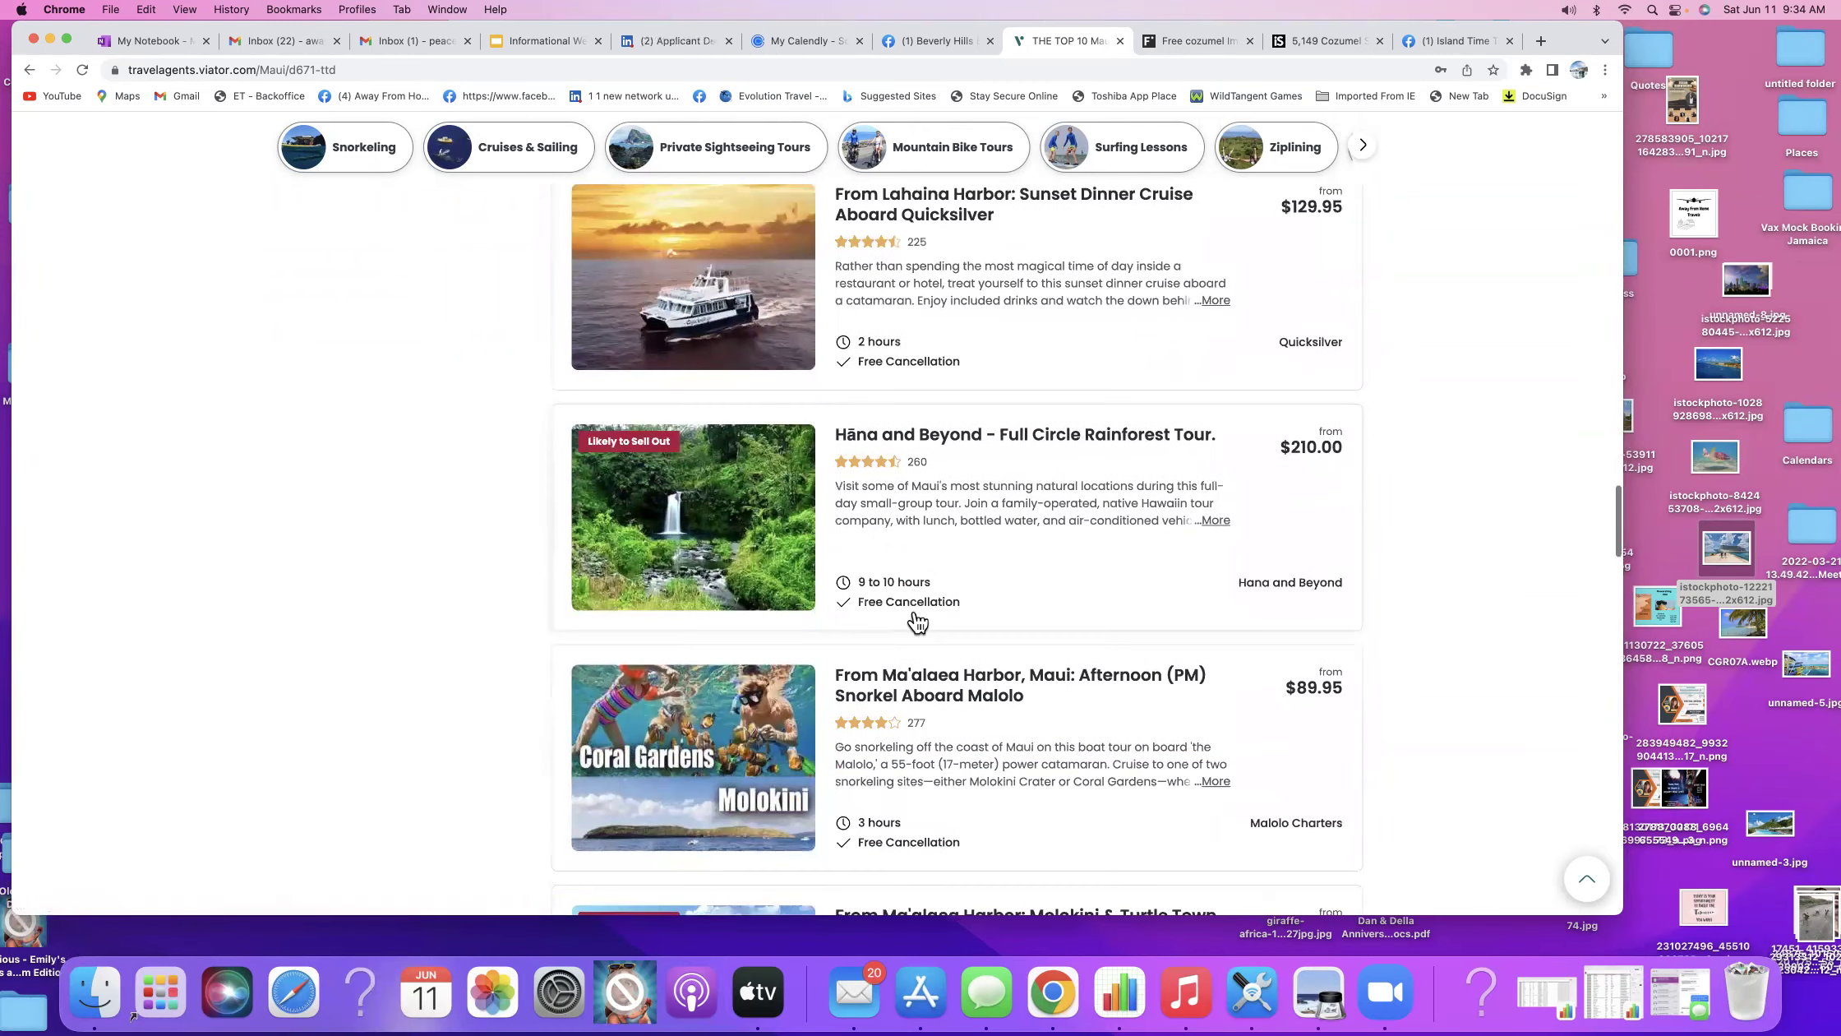
scroll(904, 707, down, 3)
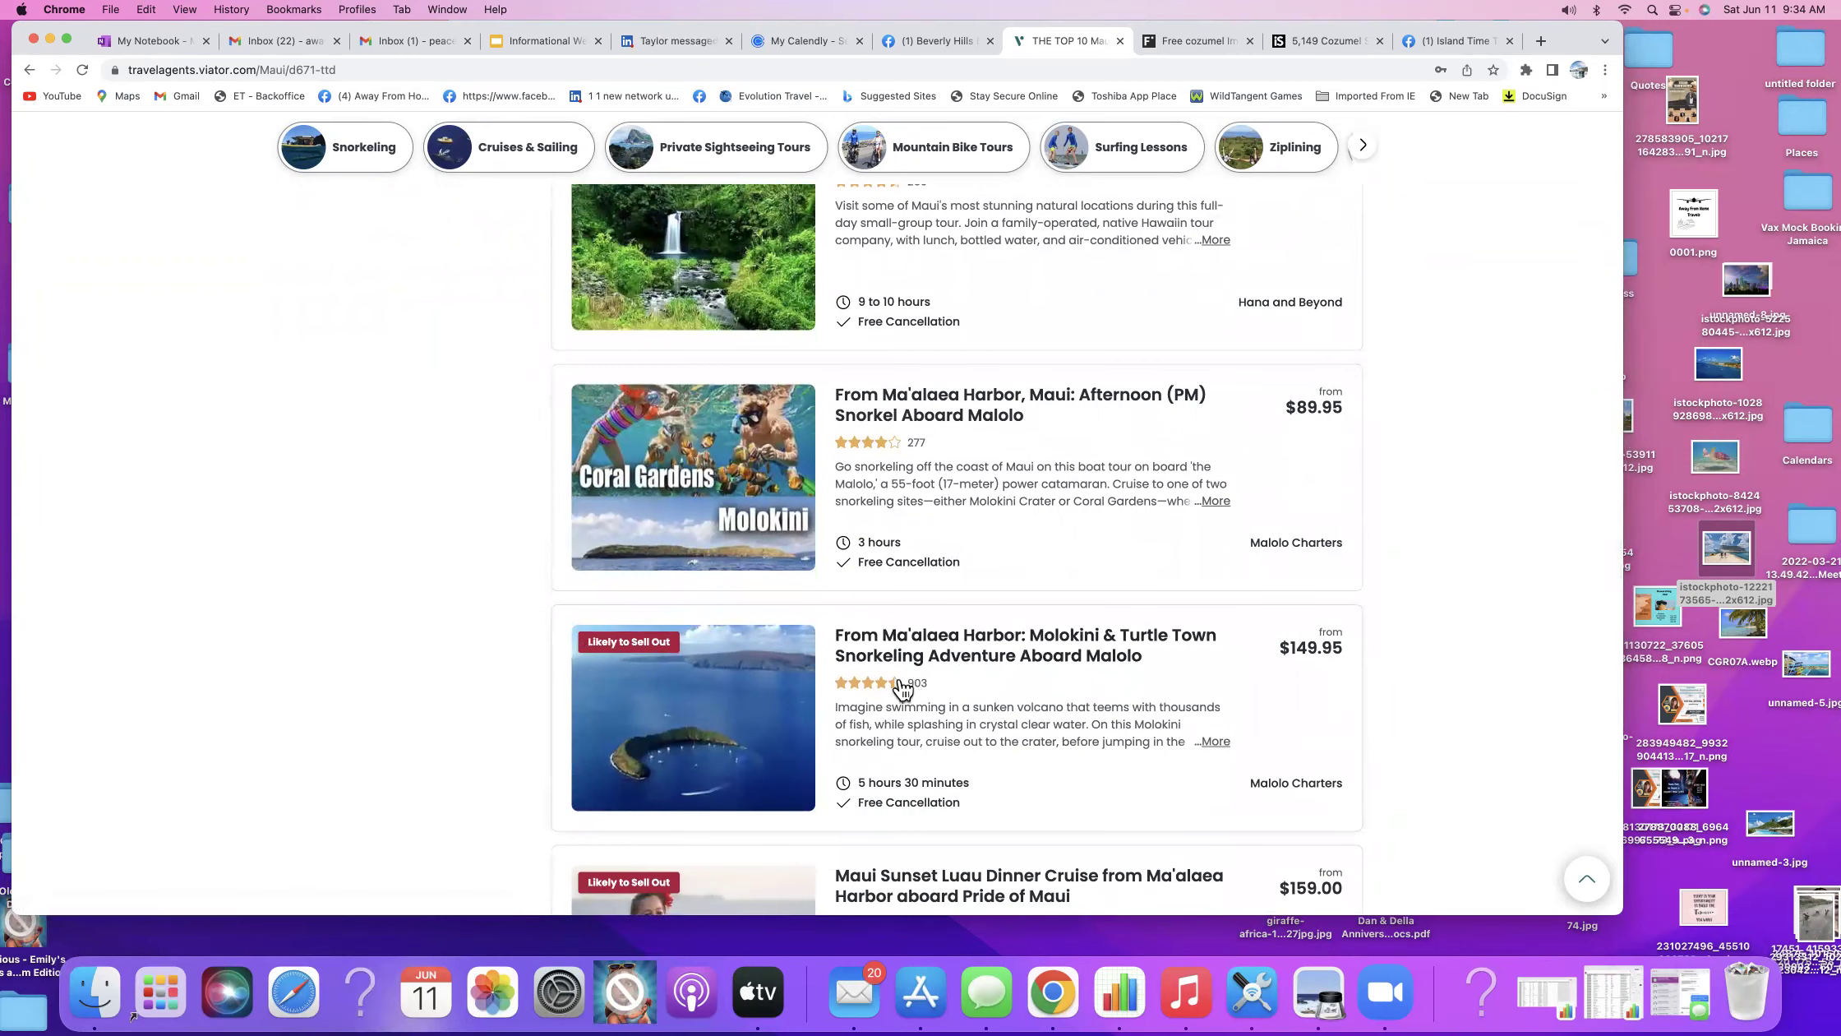
scroll(903, 689, down, 1)
scroll(902, 689, down, 3)
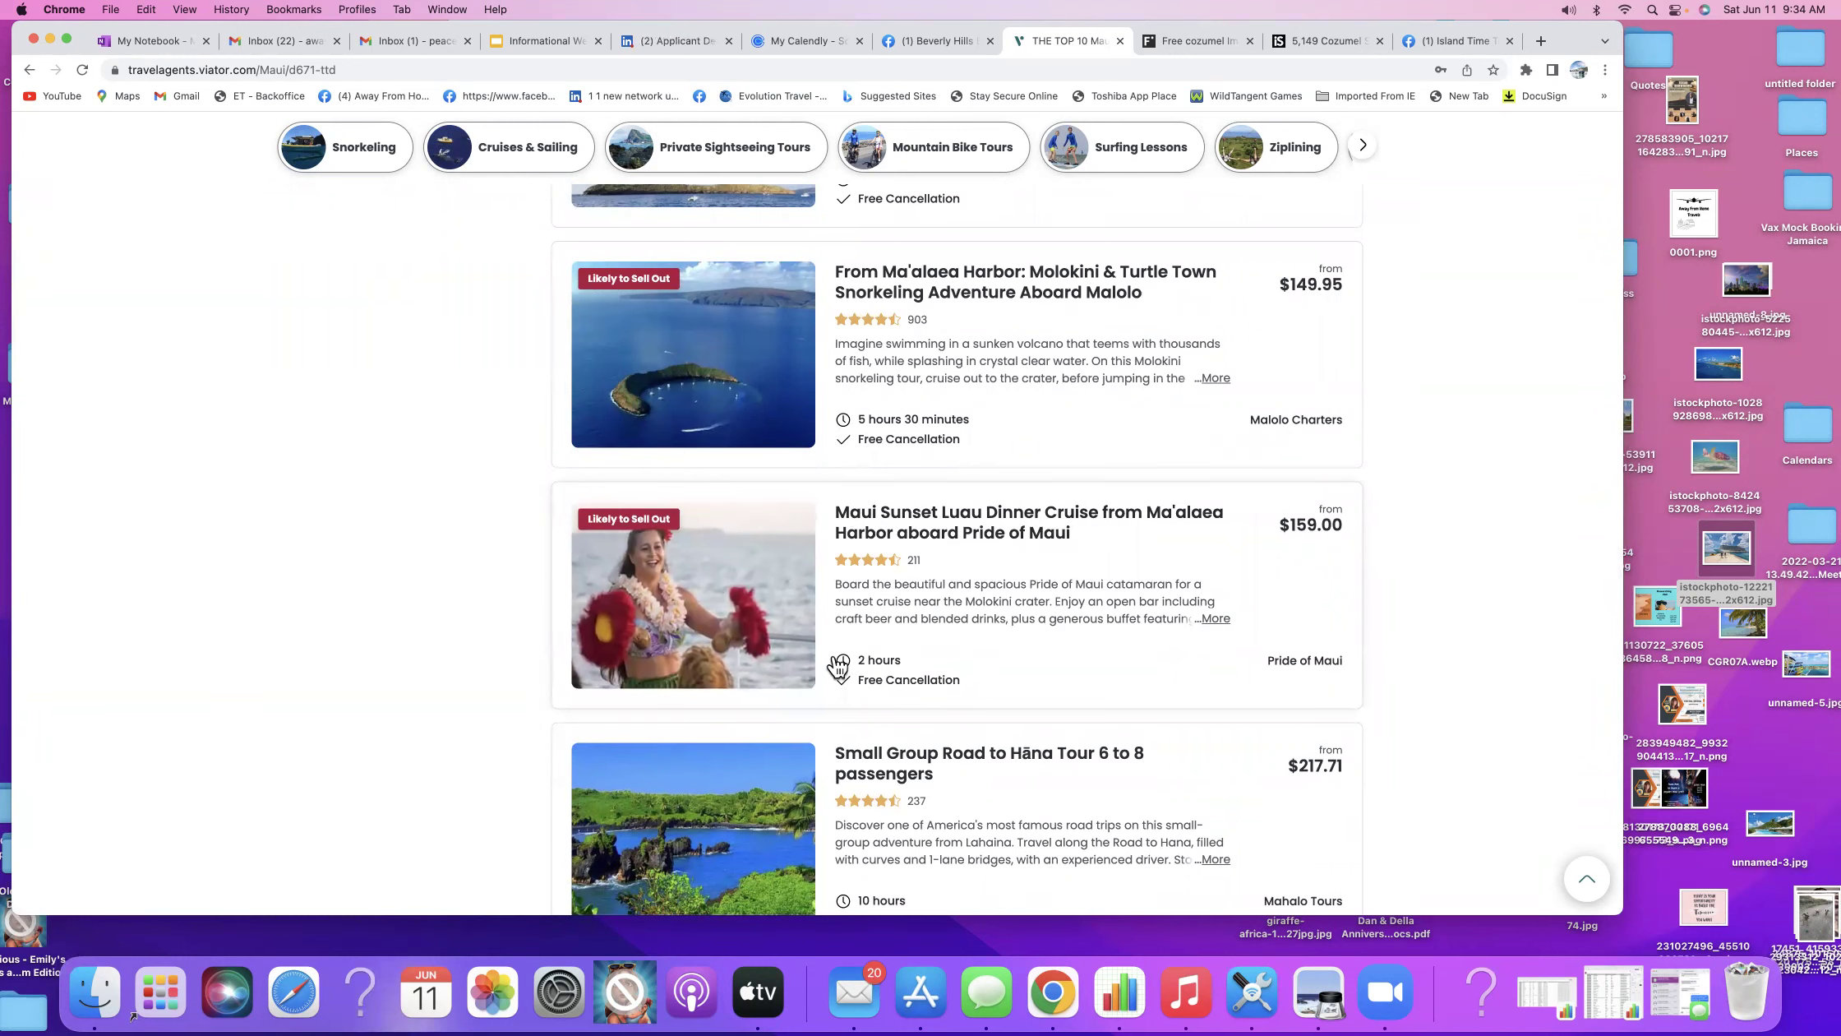
scroll(837, 664, down, 1)
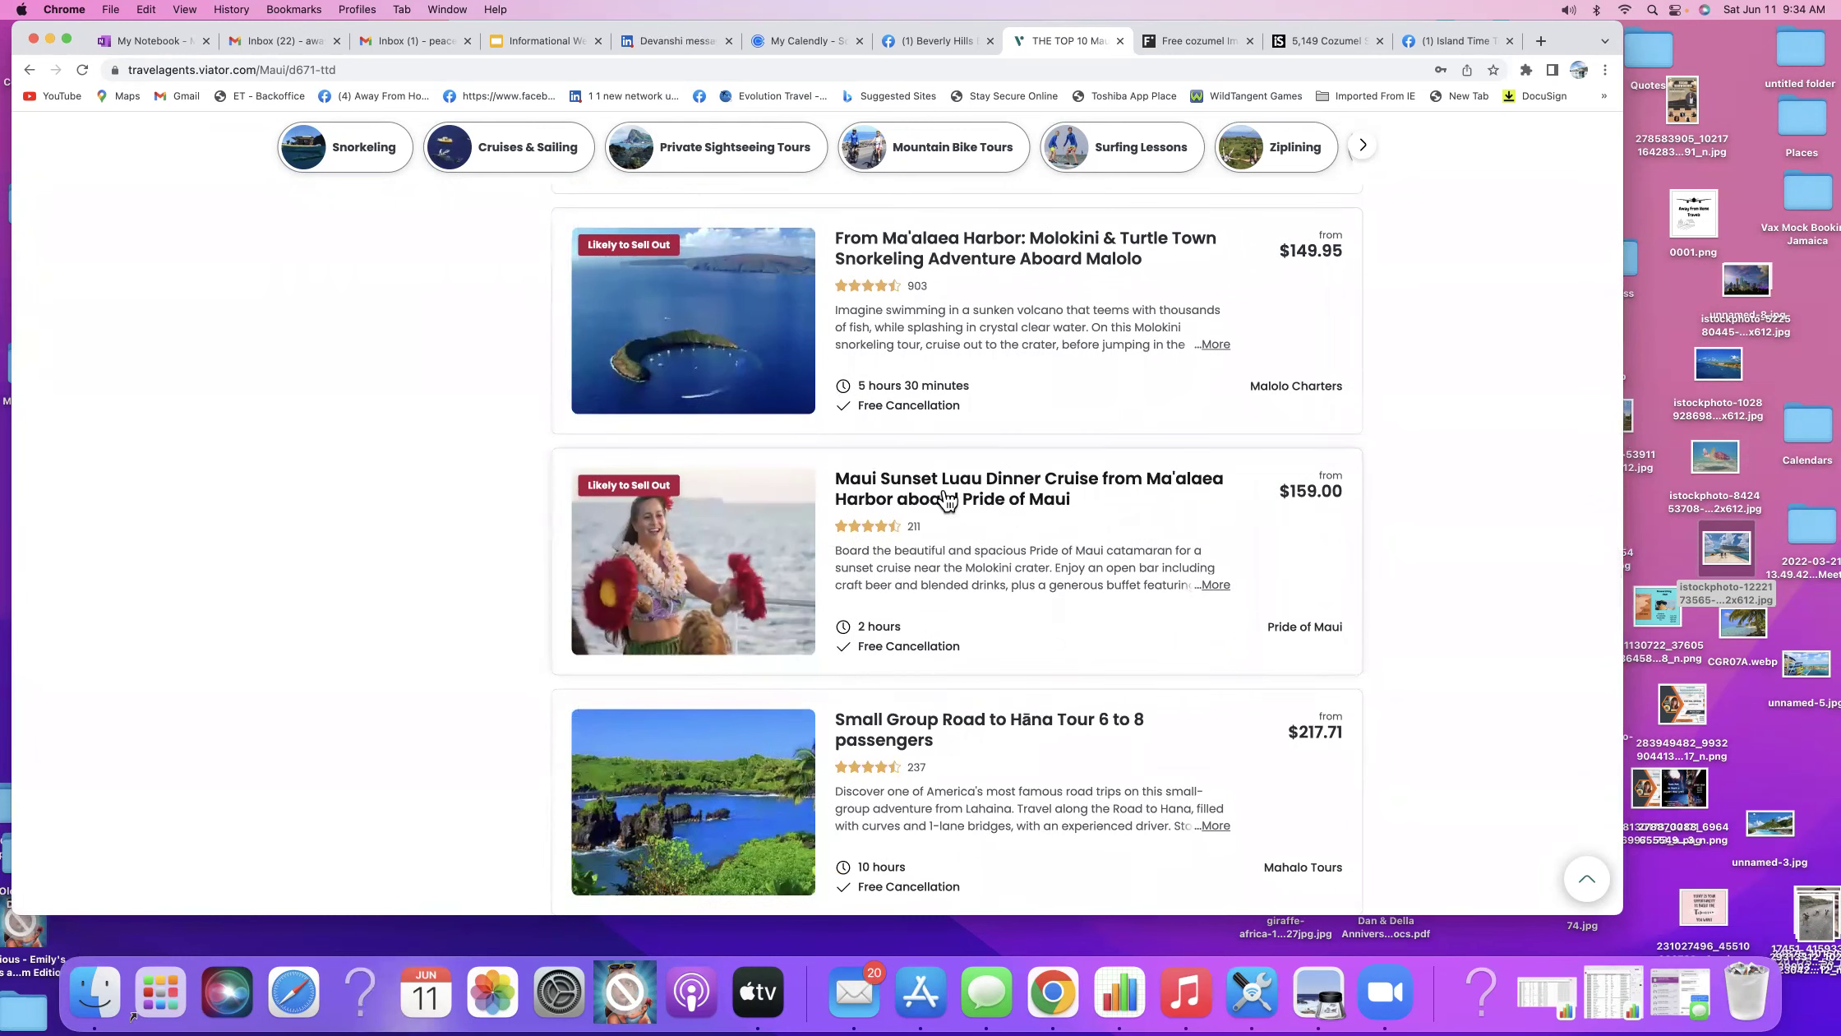
Open the Maui Sunset Luau Dinner Cruise from Ma'alaea Harbor and copy its commission-earning client share link.
click(945, 498)
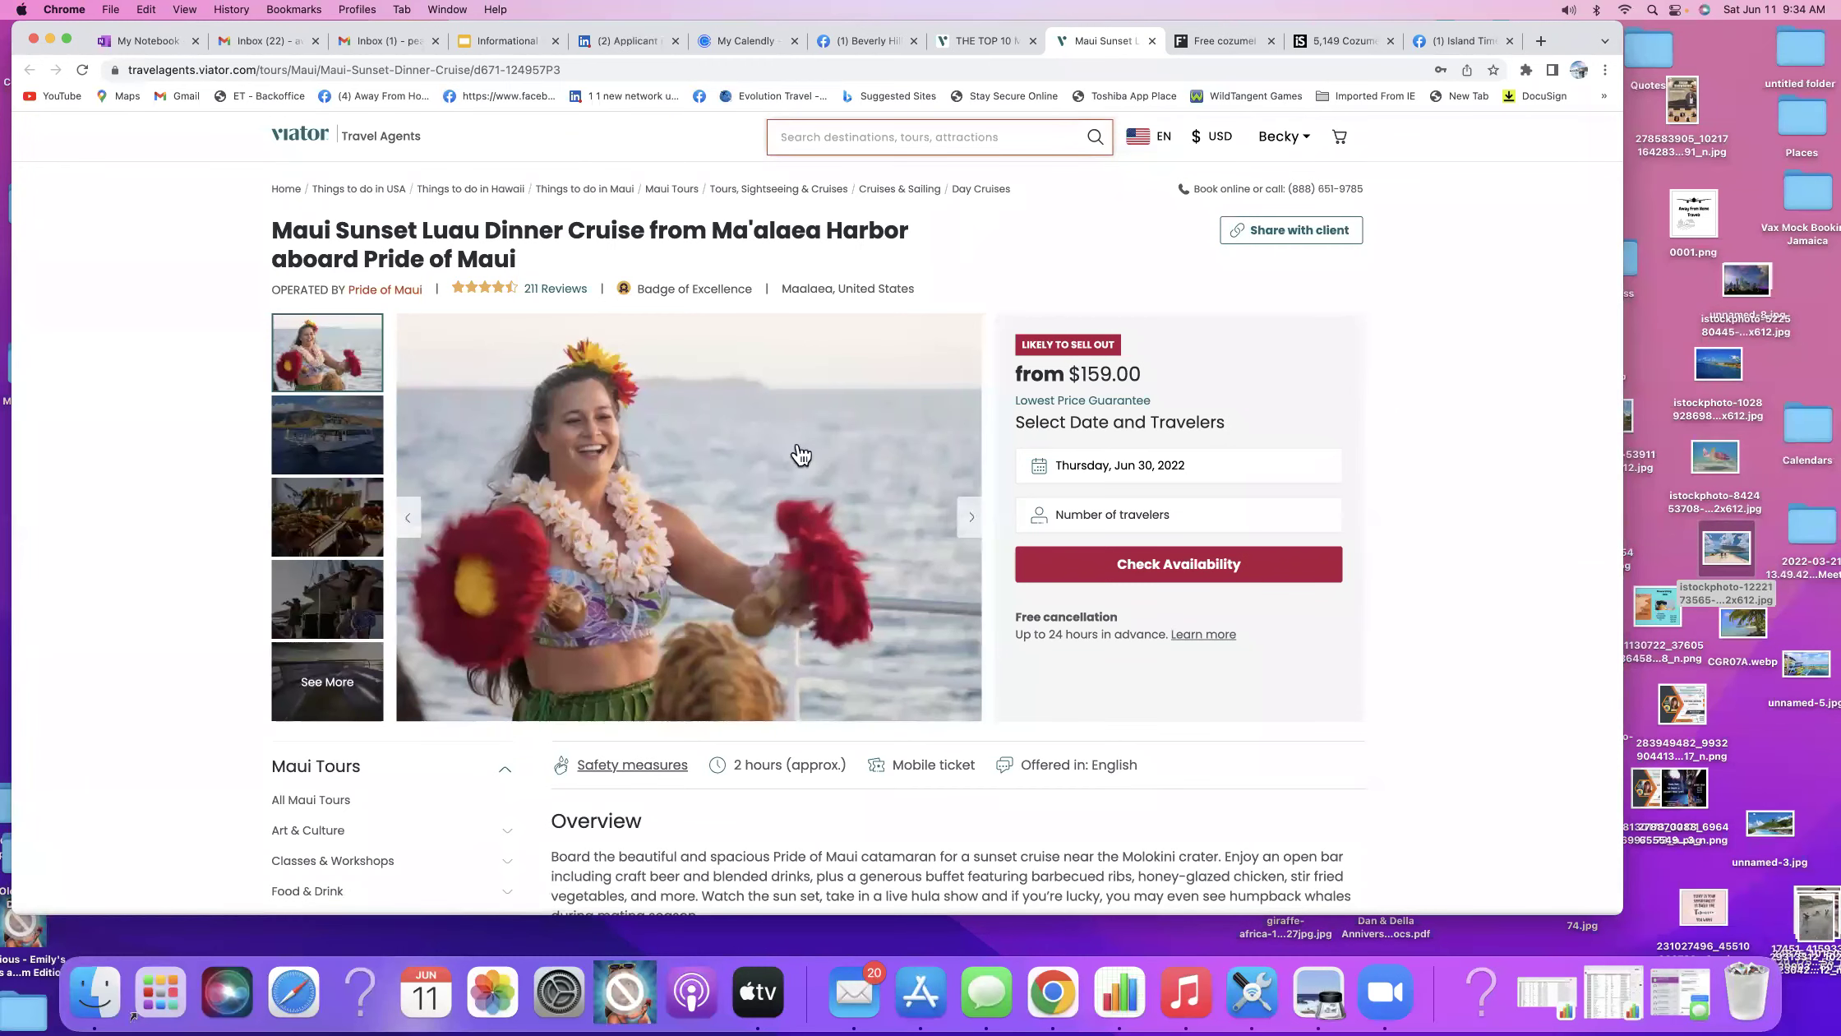
click(1280, 241)
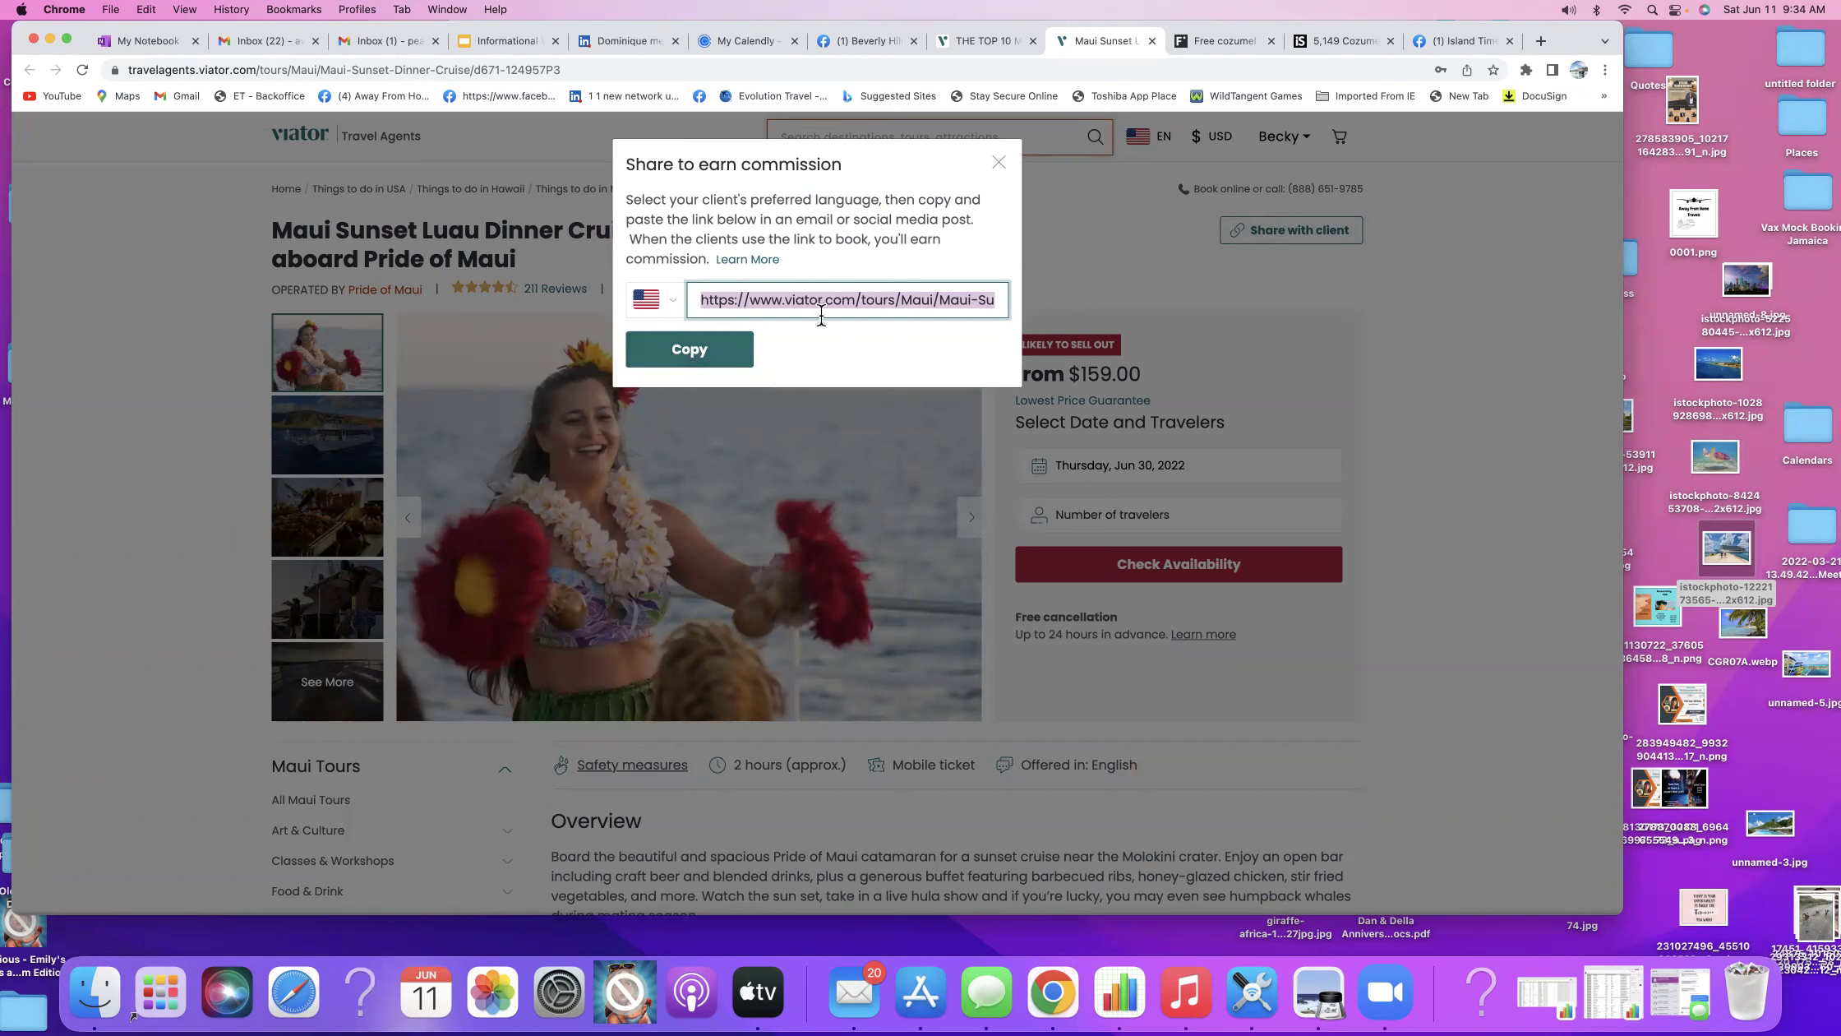
click(672, 354)
click(998, 163)
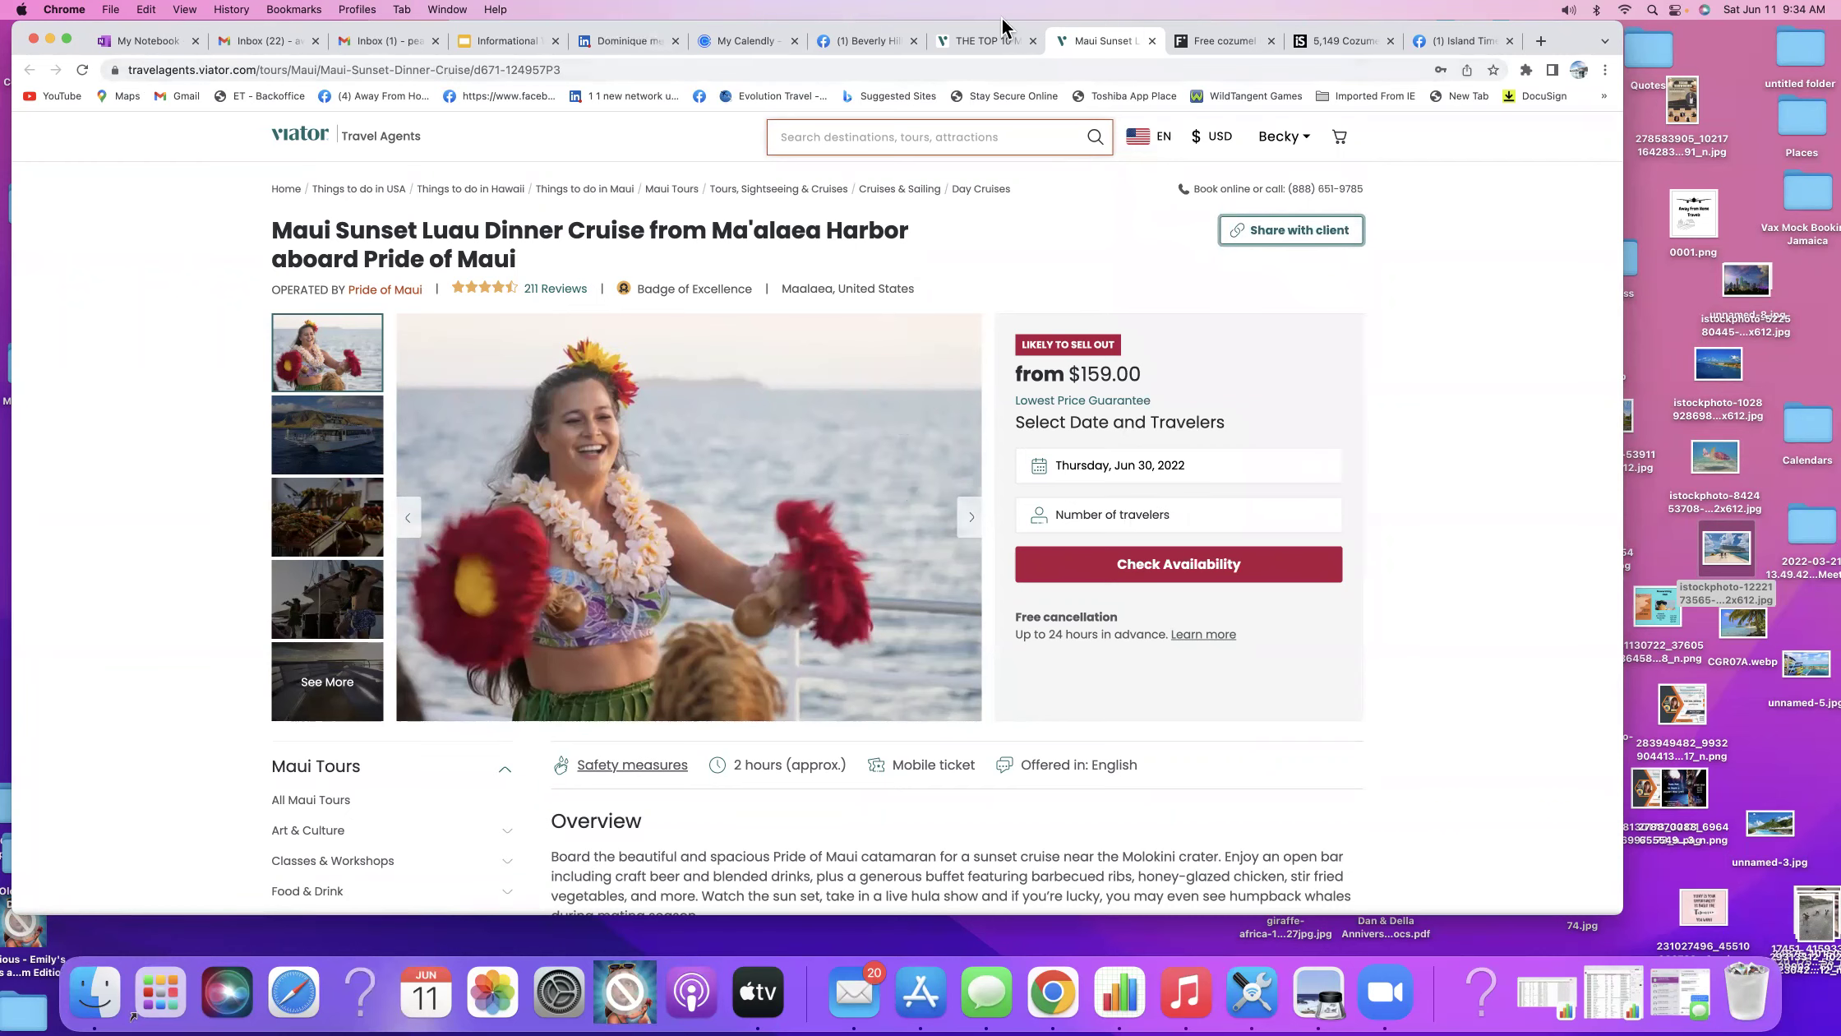
Return to the Maui tours list, look through its remaining tours, and go back to the start of the list.
click(974, 44)
scroll(957, 588, down, 4)
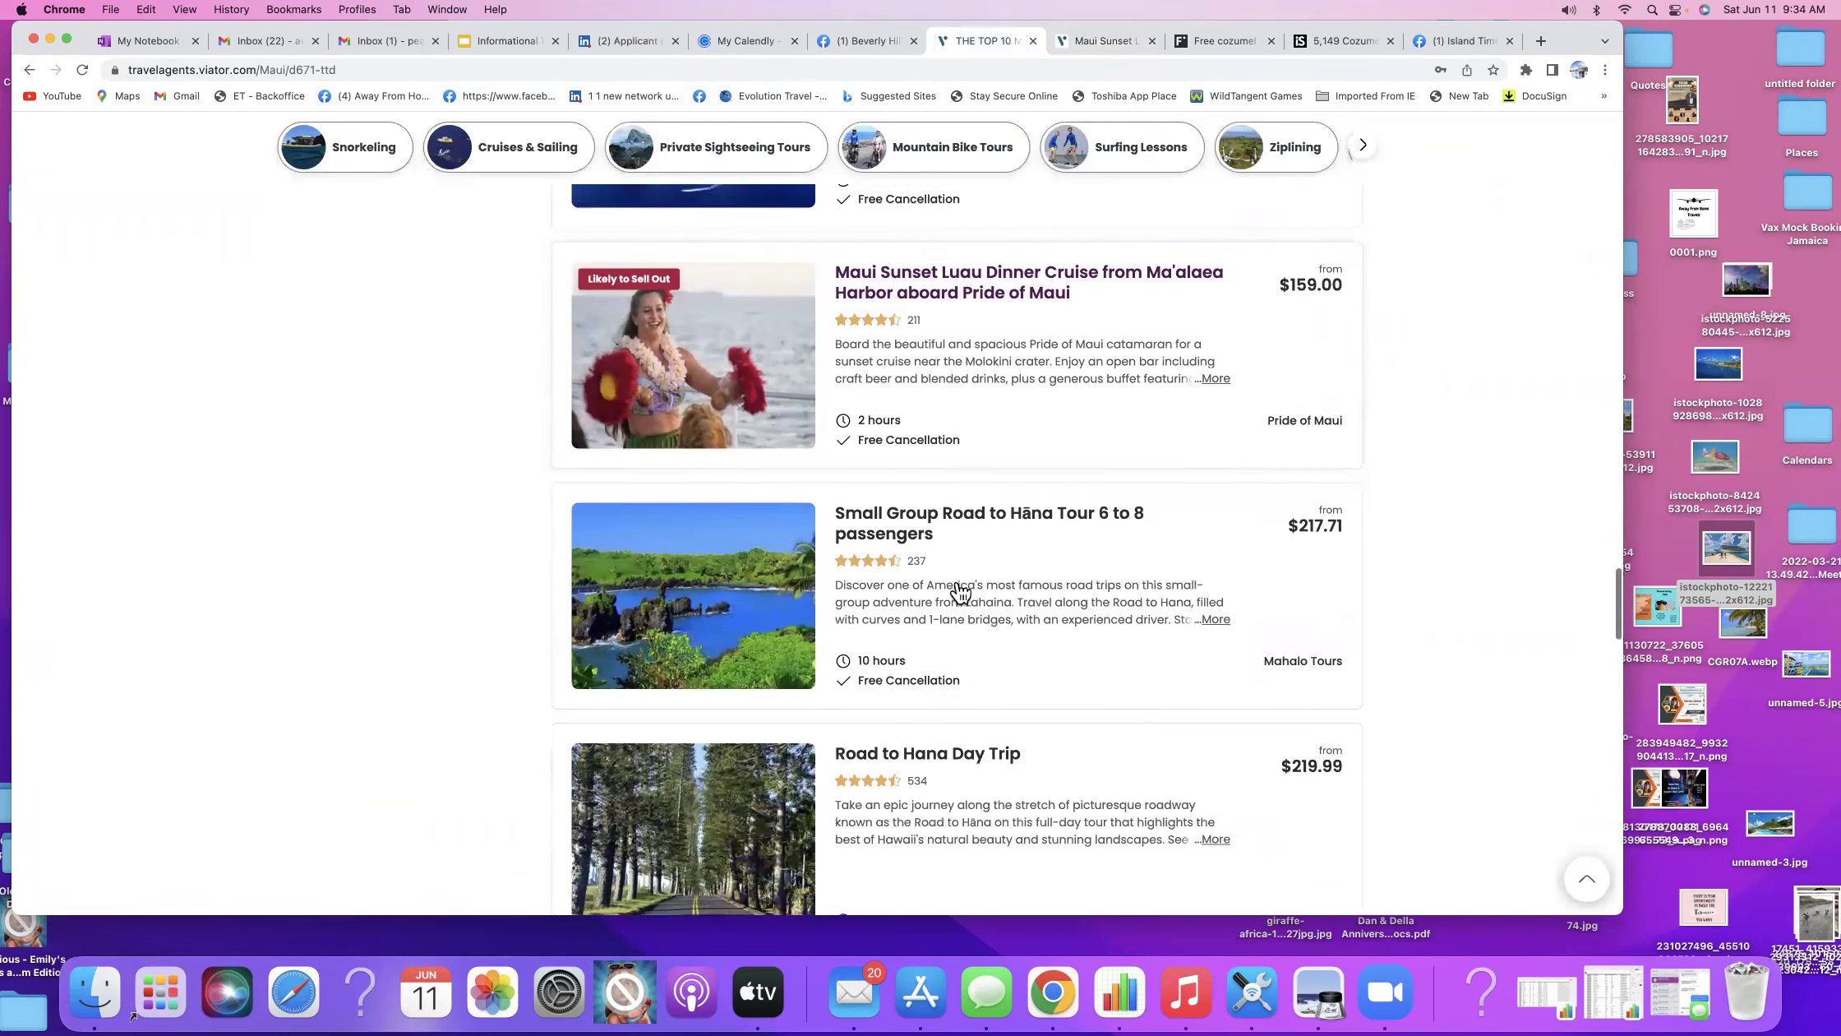
scroll(960, 591, down, 5)
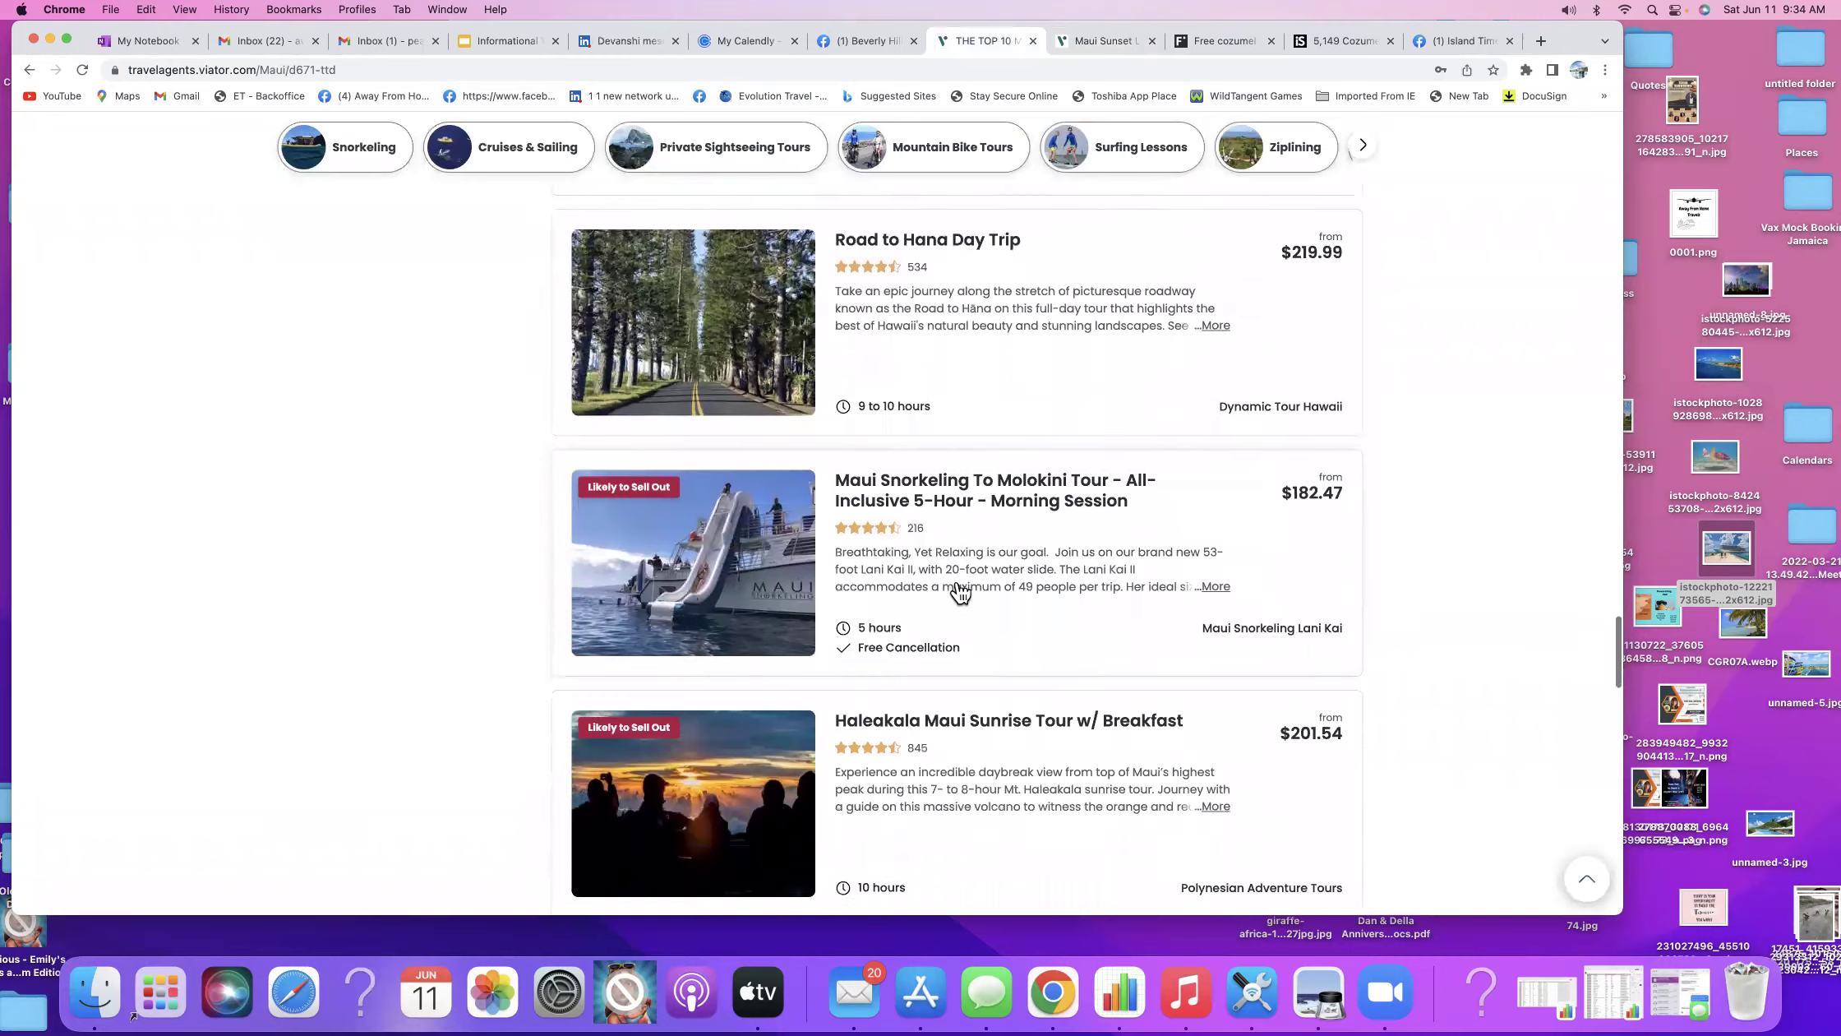
scroll(960, 592, down, 6)
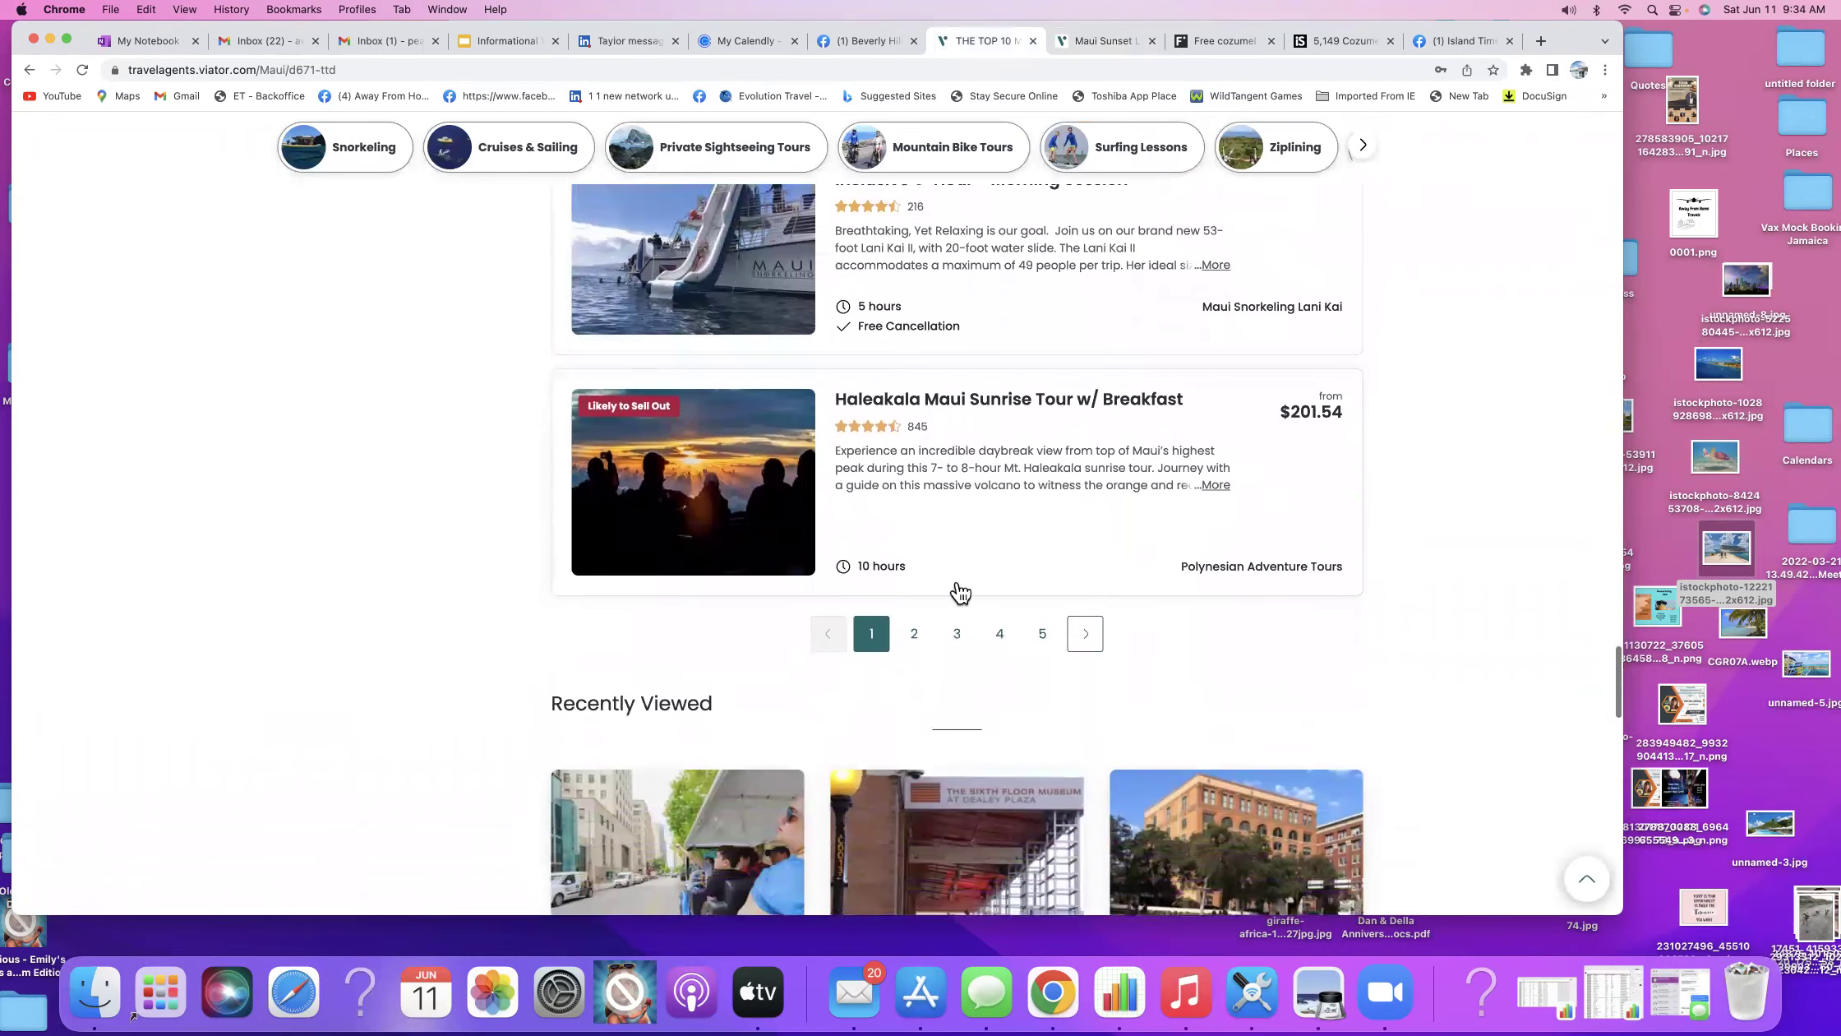
scroll(960, 592, up, 20)
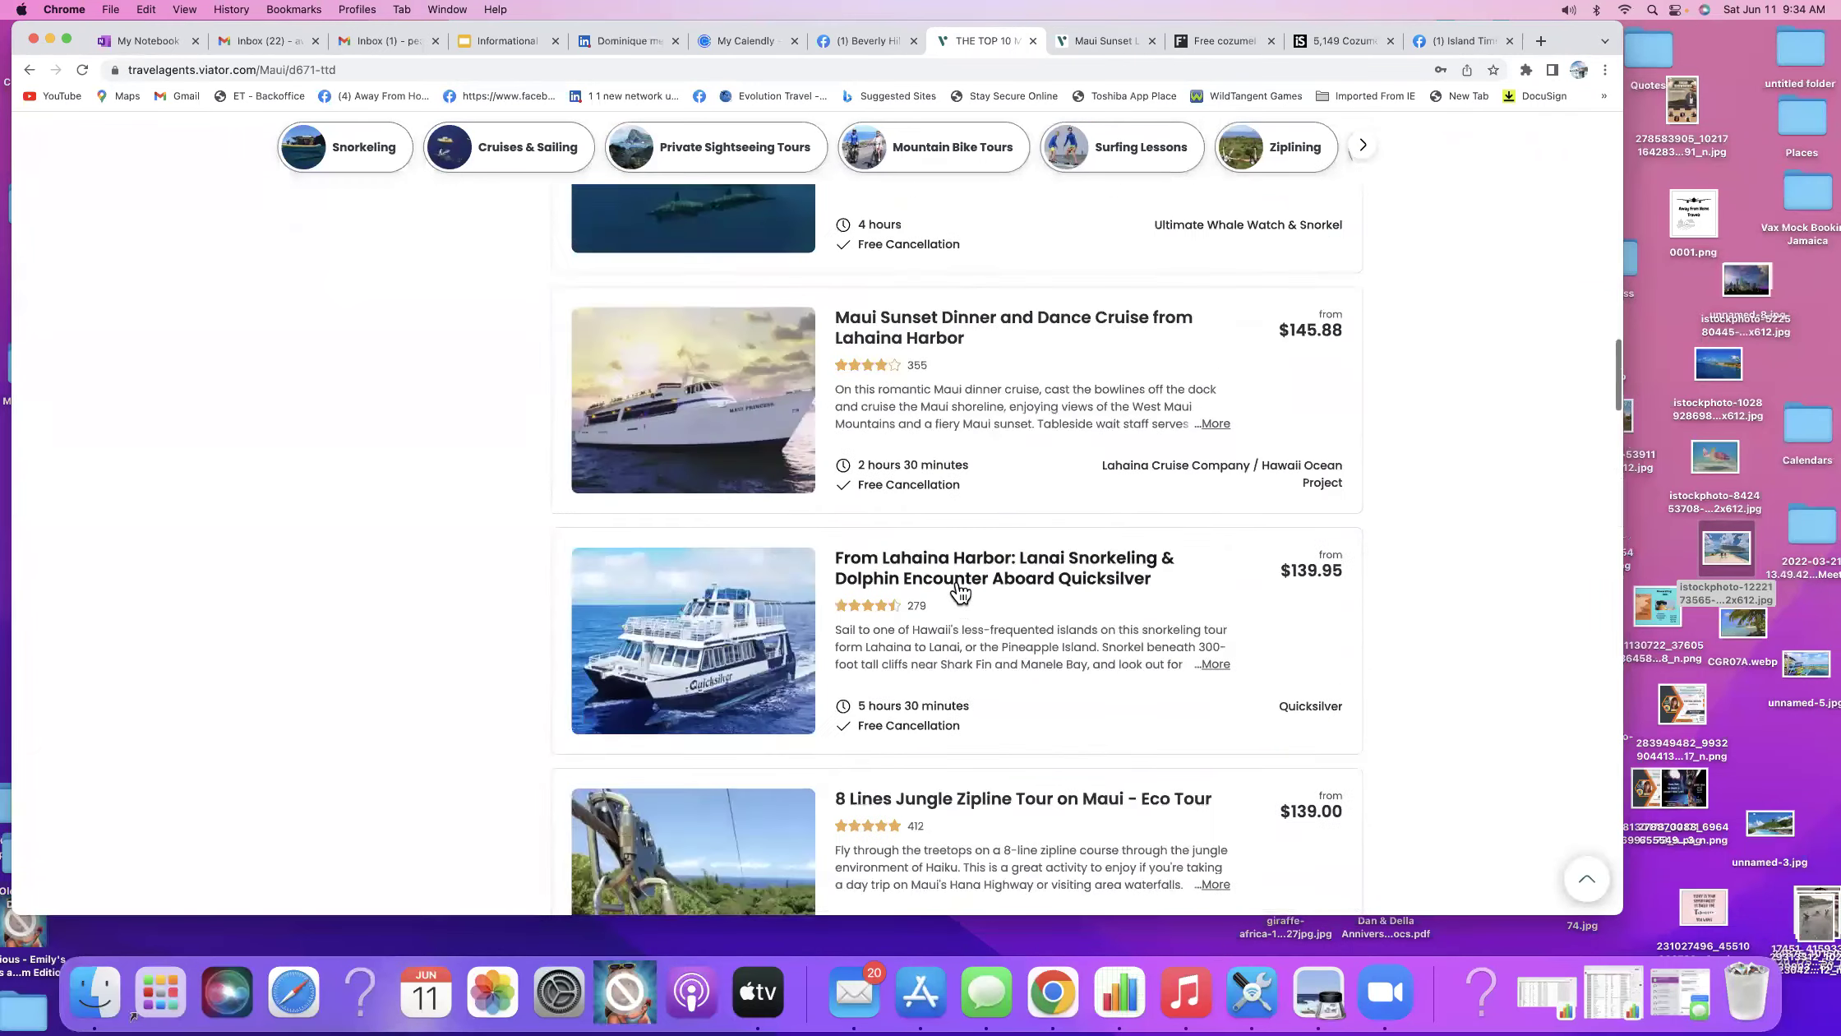
scroll(960, 591, up, 1)
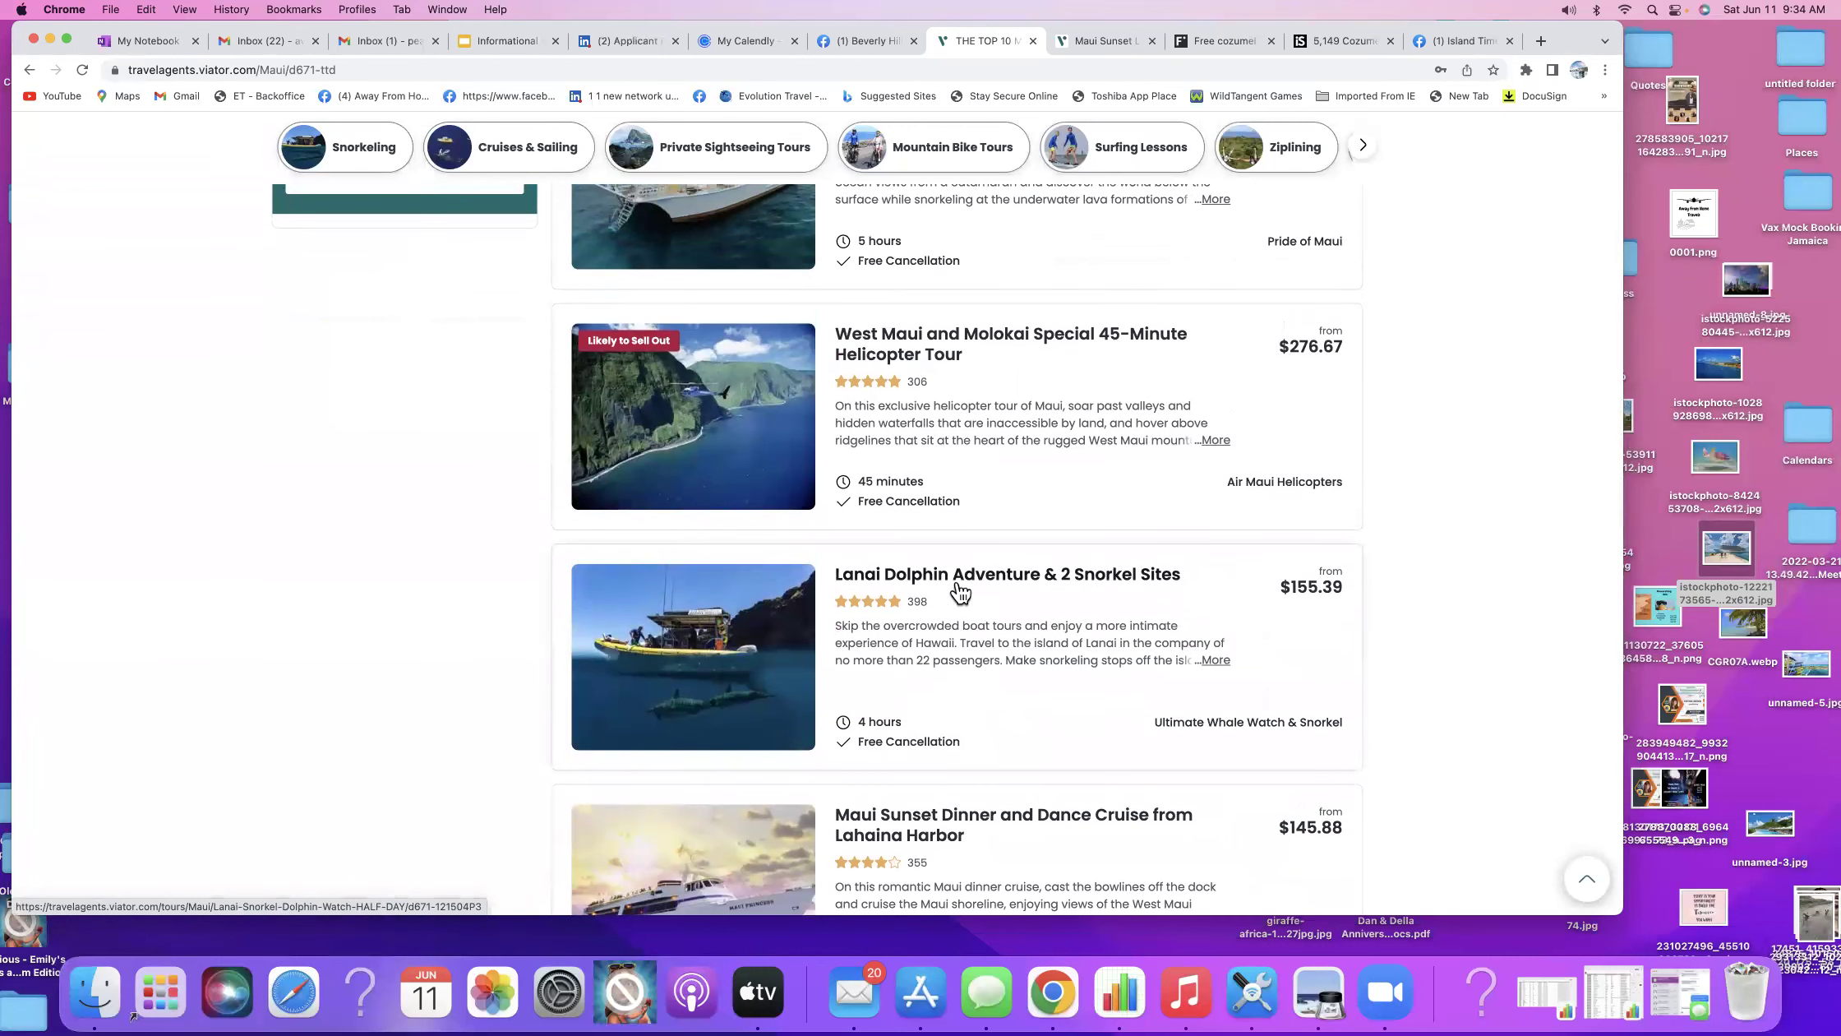
scroll(960, 592, up, 1)
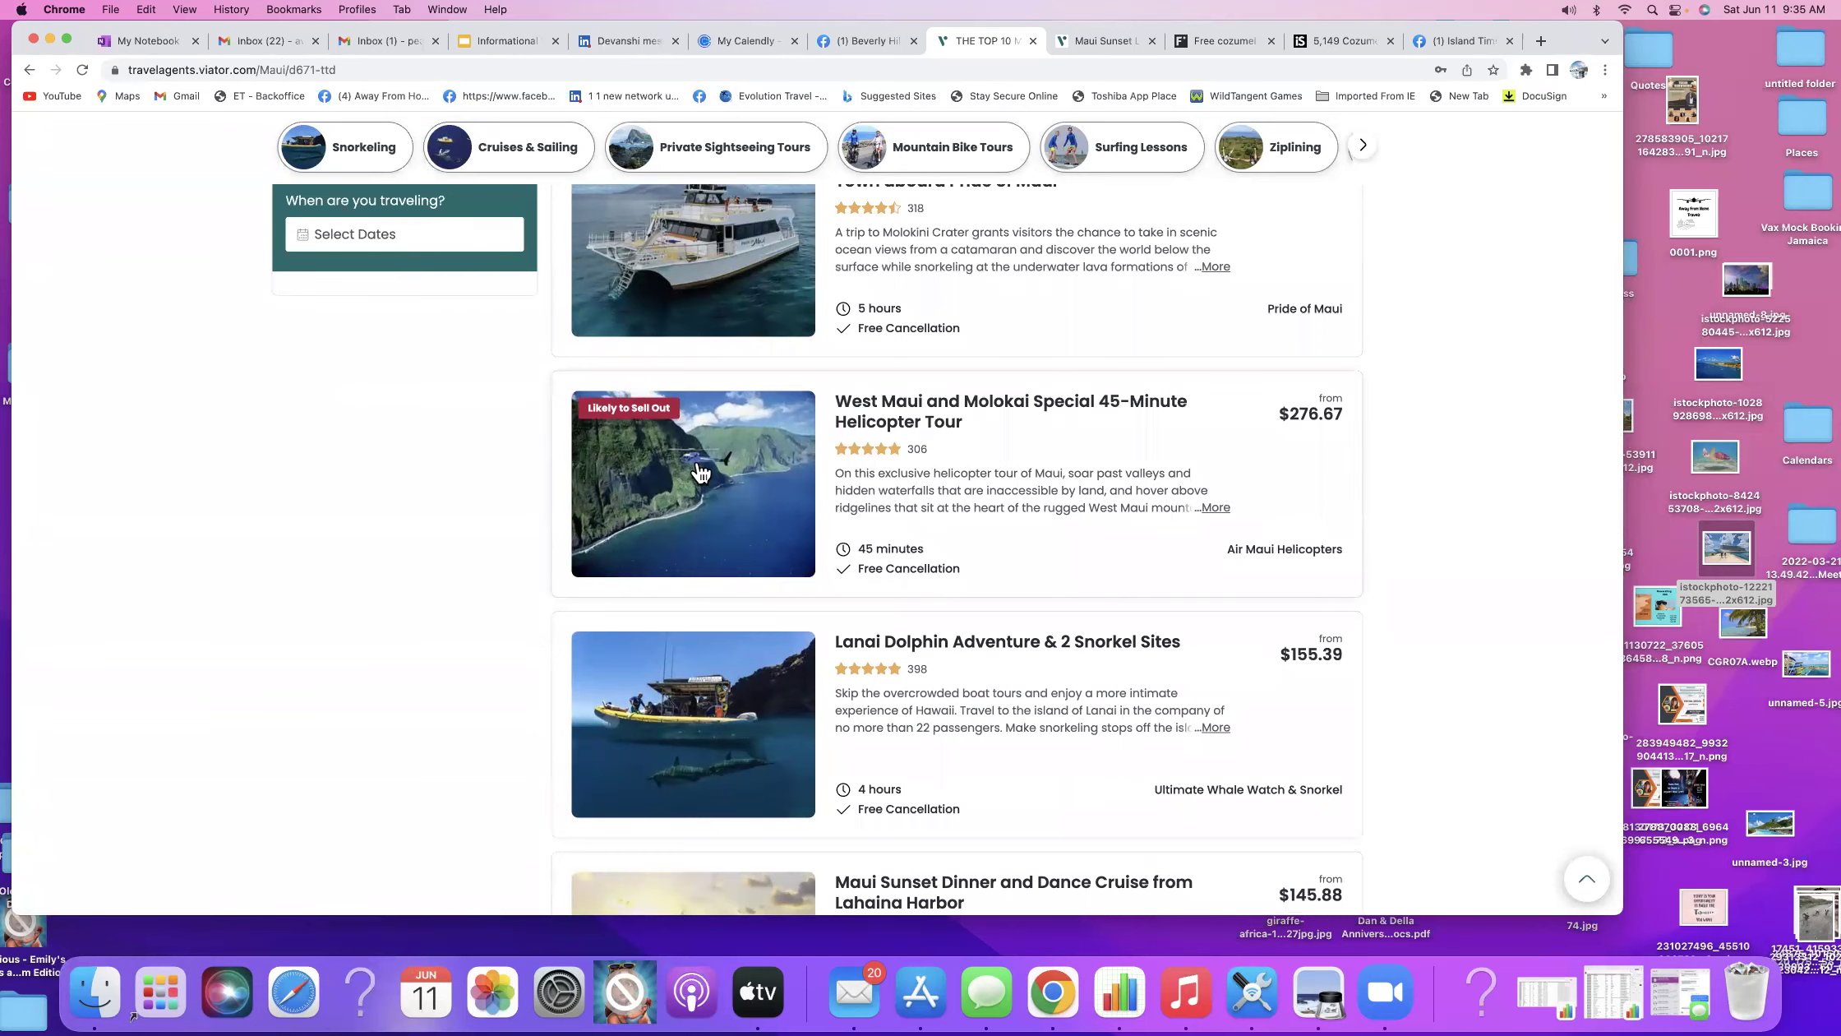
scroll(700, 473, up, 15)
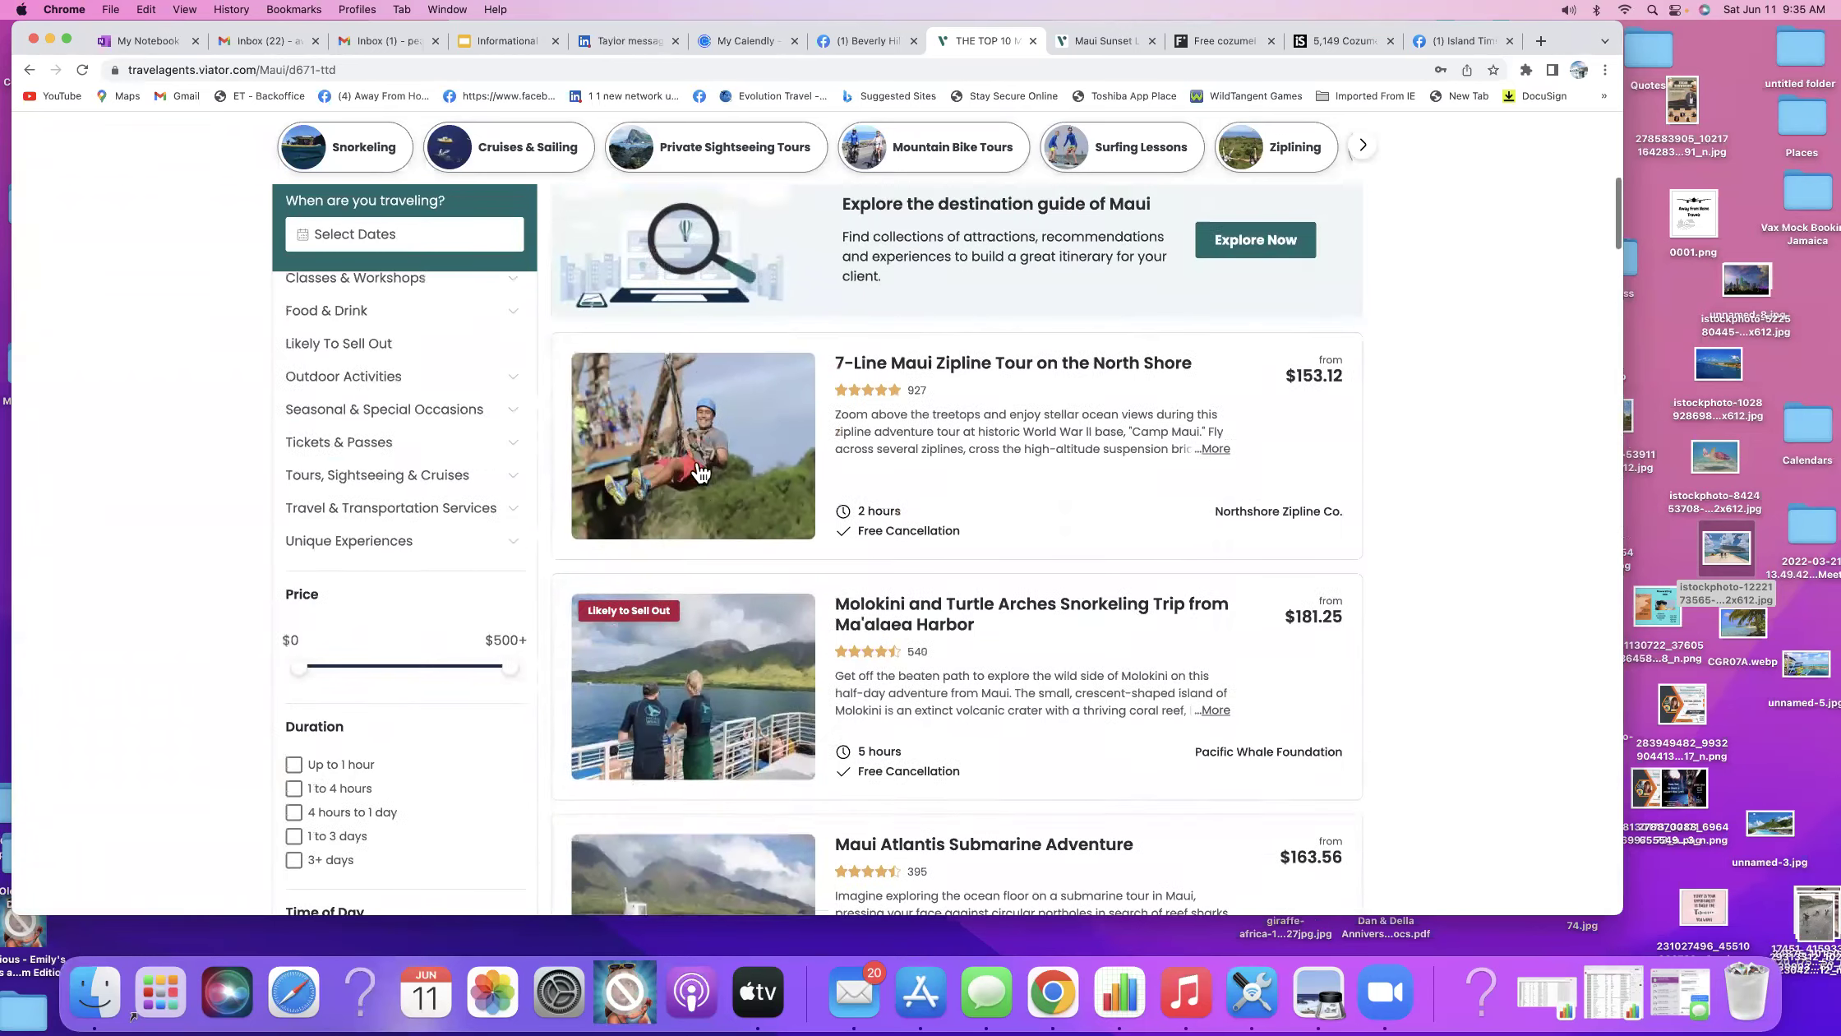
scroll(699, 473, up, 5)
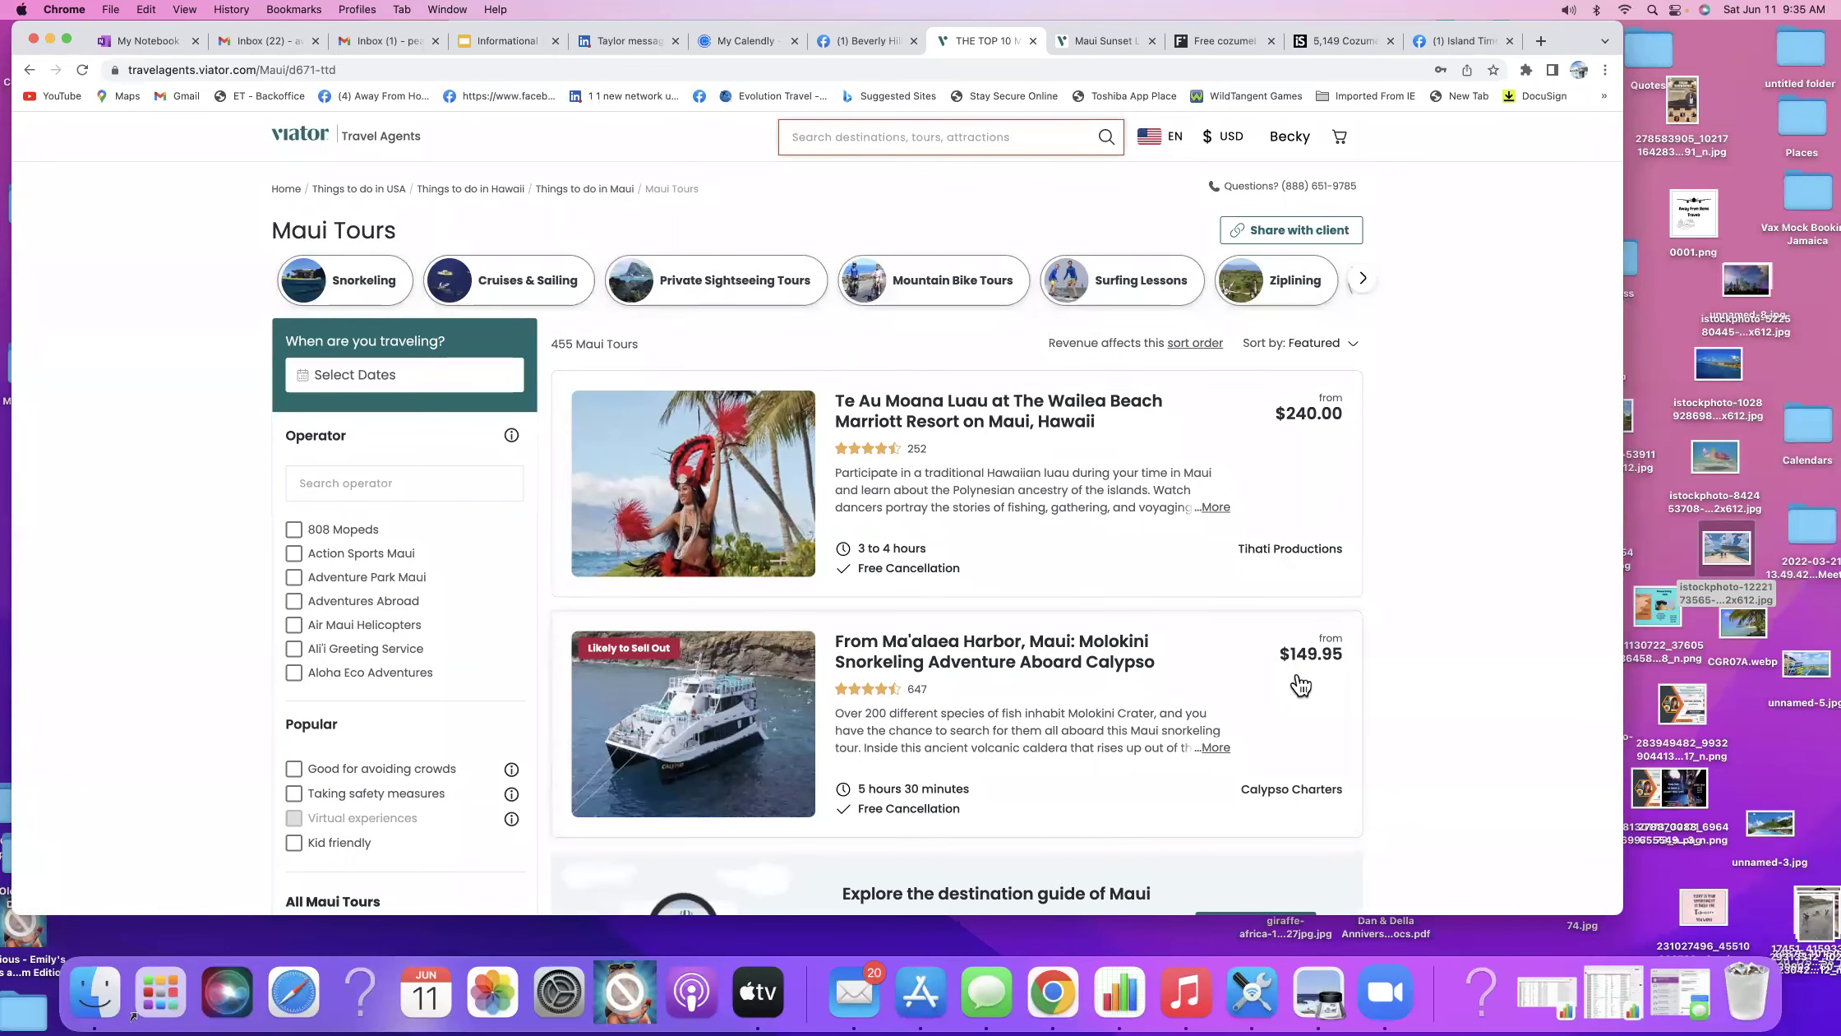
scroll(1300, 684, down, 4)
scroll(1301, 685, up, 4)
Go to the Viator partner account management site and open the page for managing bookings.
click(1303, 141)
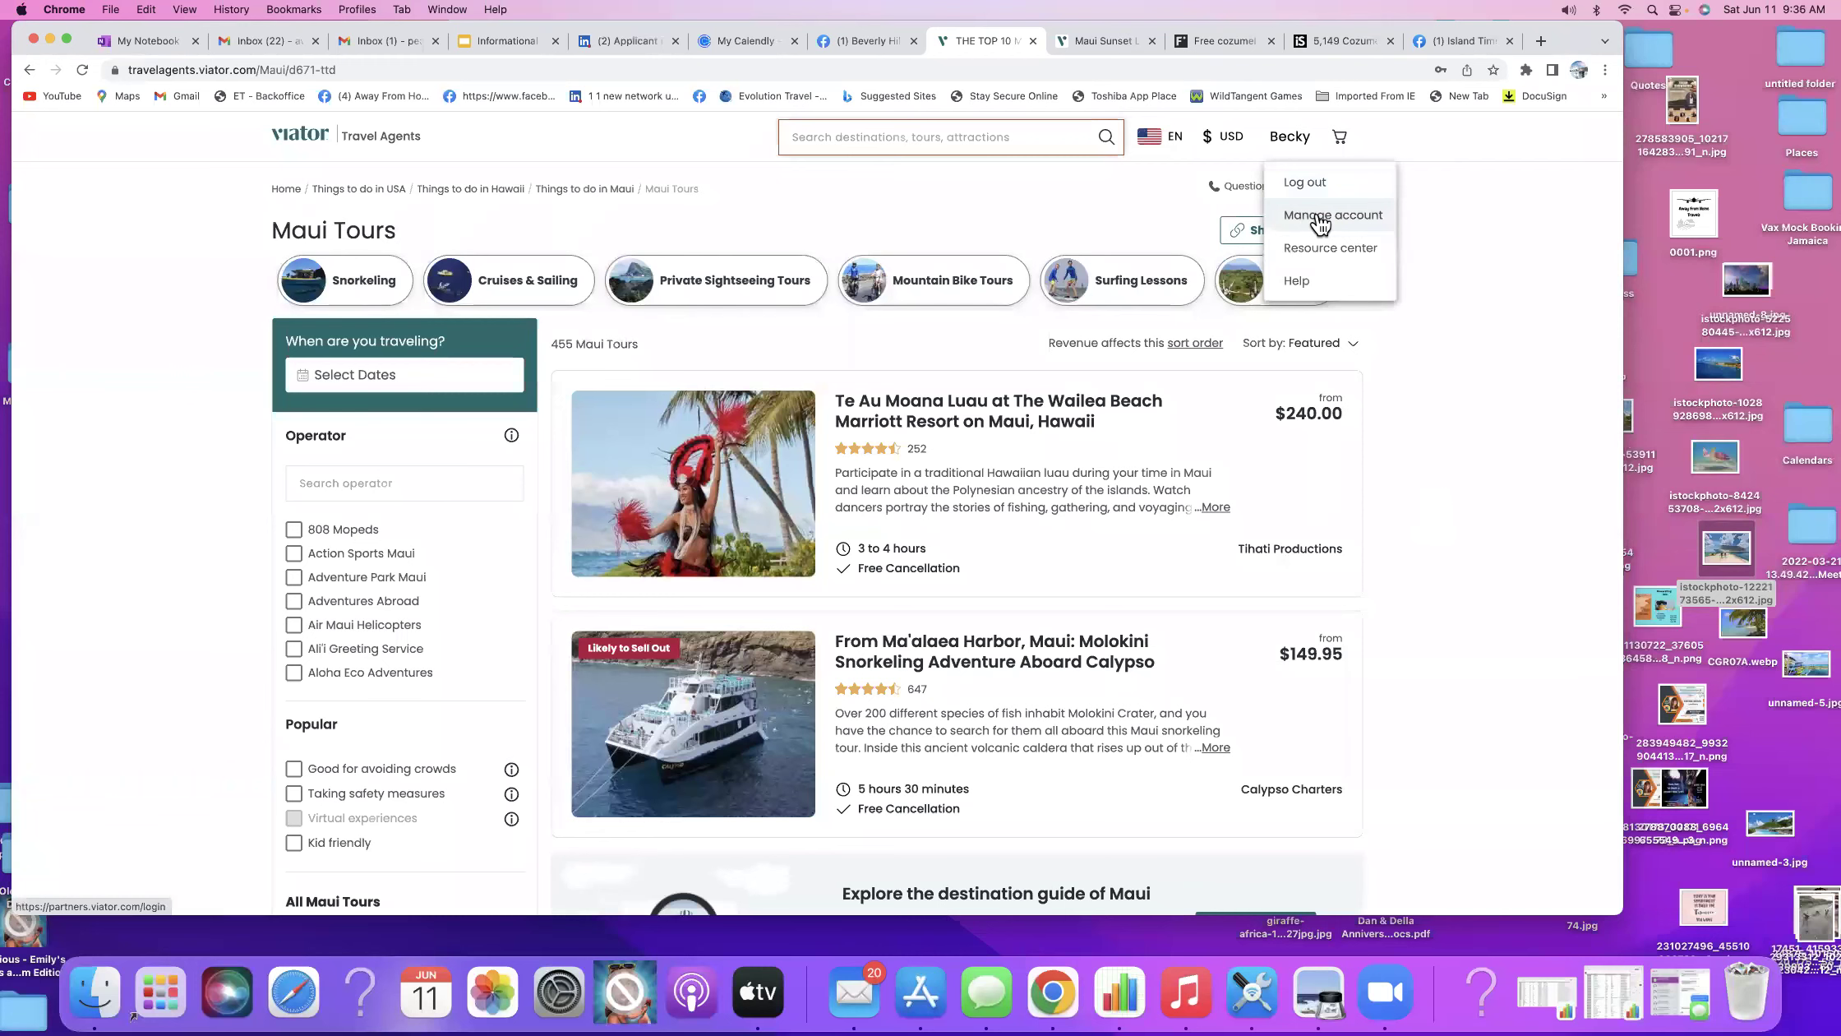
click(1320, 220)
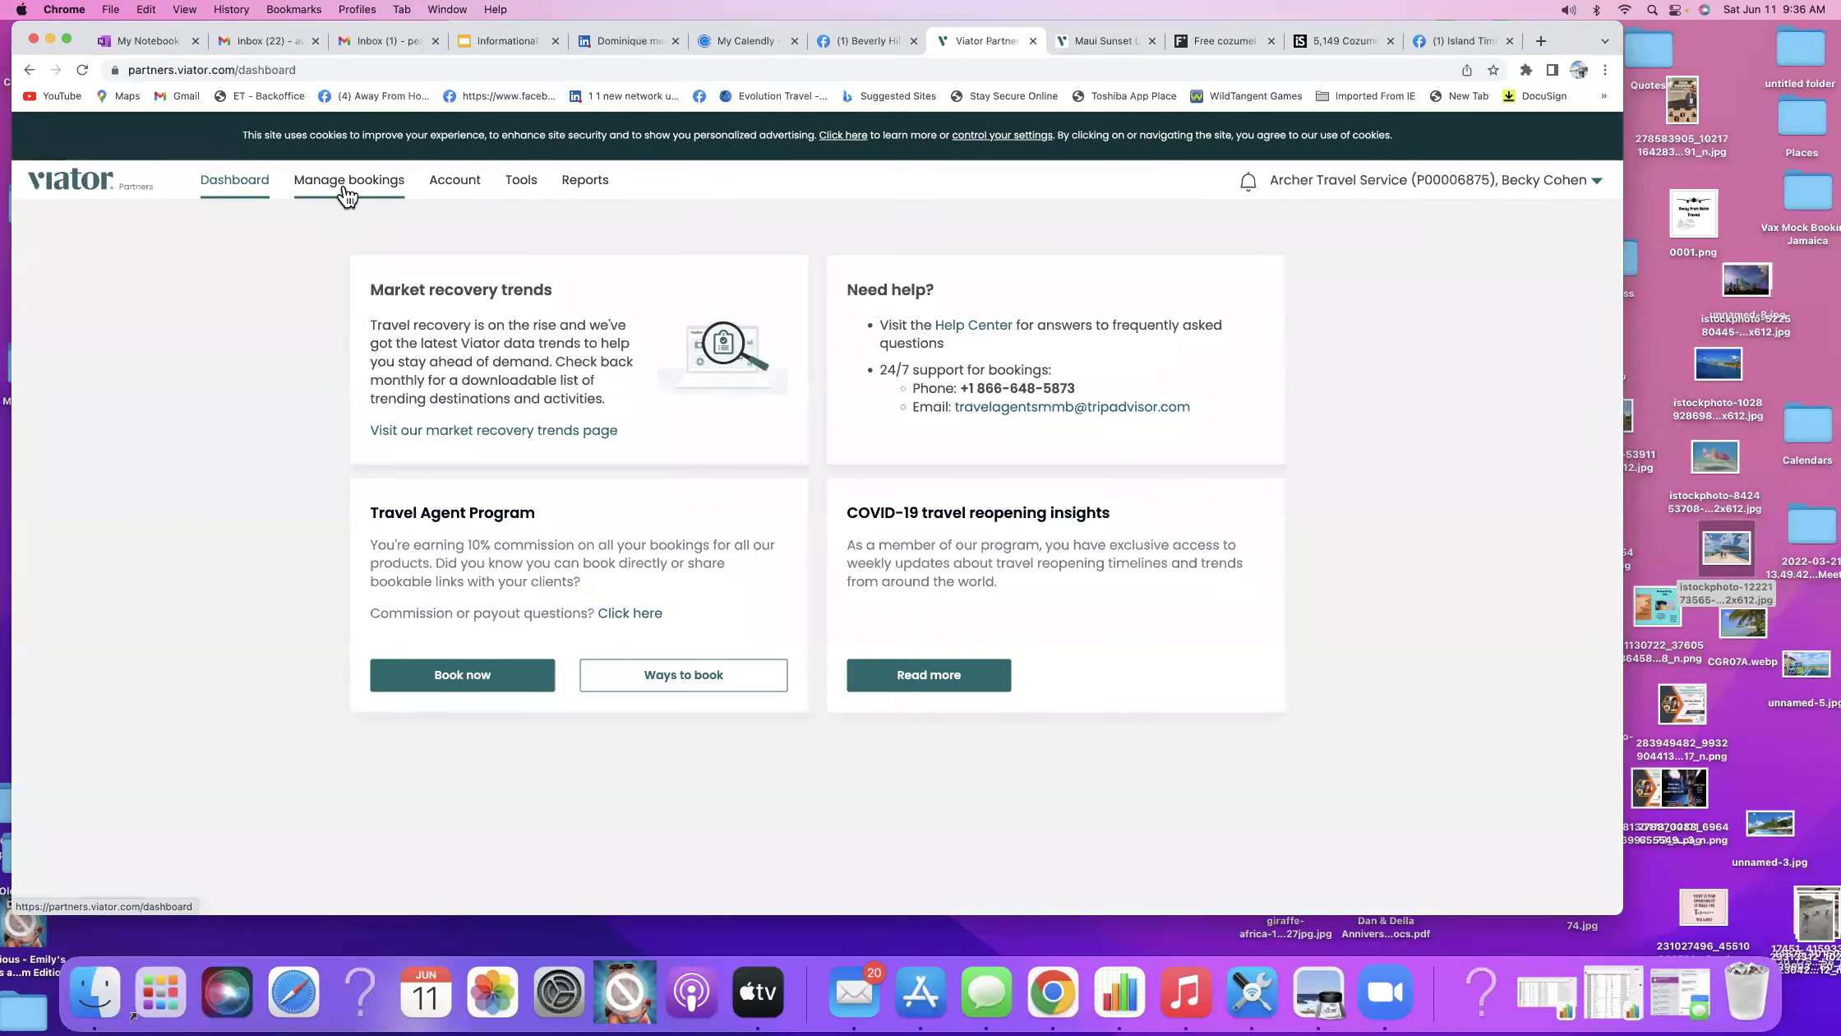
click(346, 194)
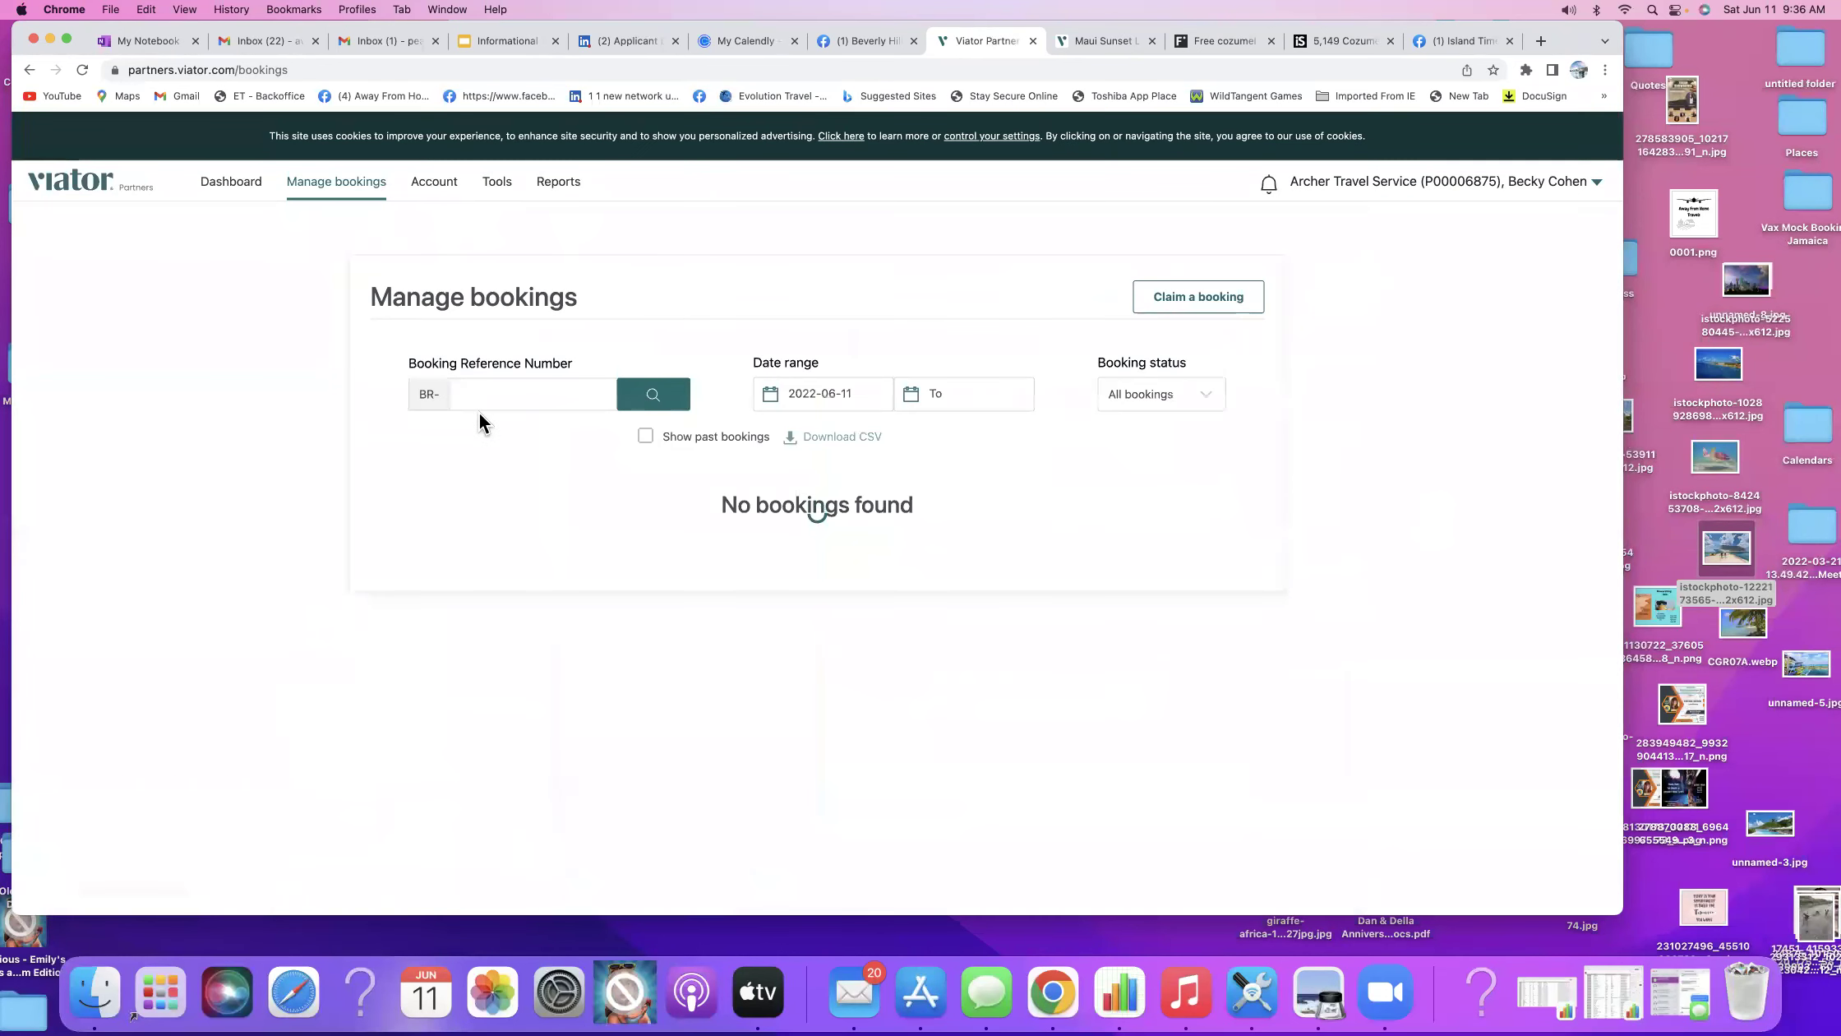